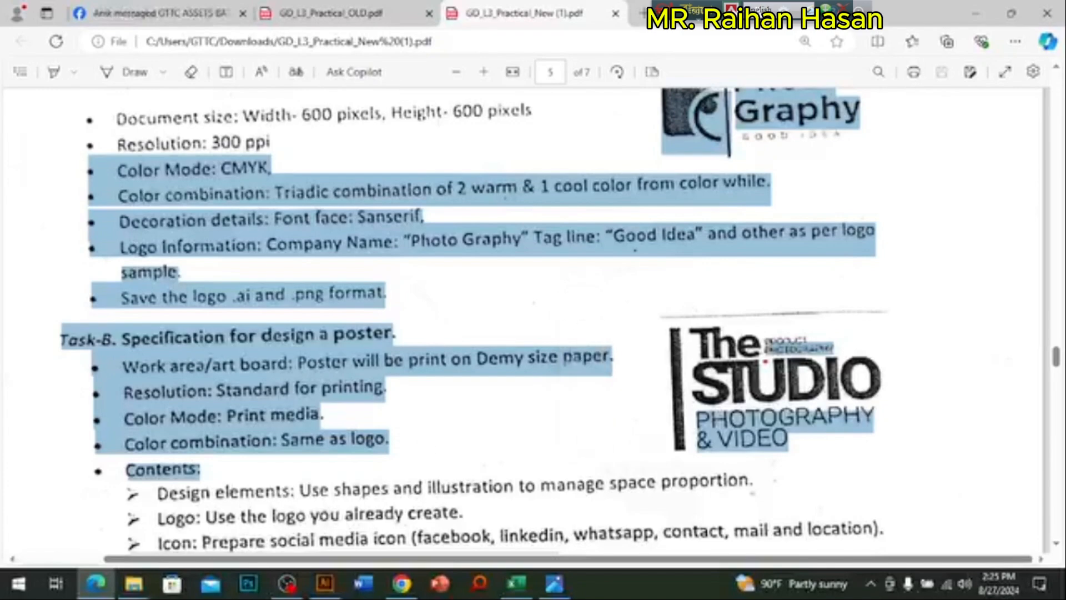
Step: Examine the Task-B poster specification in the exam PDF, focusing on the Demy size paper requirement
click(223, 351)
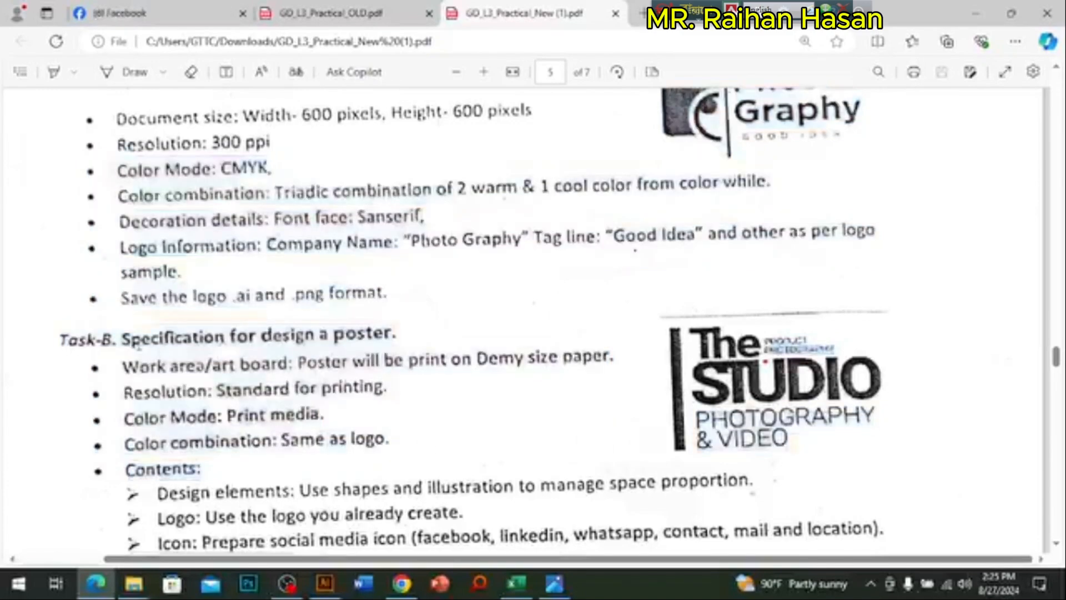
drag(175, 337, 362, 337)
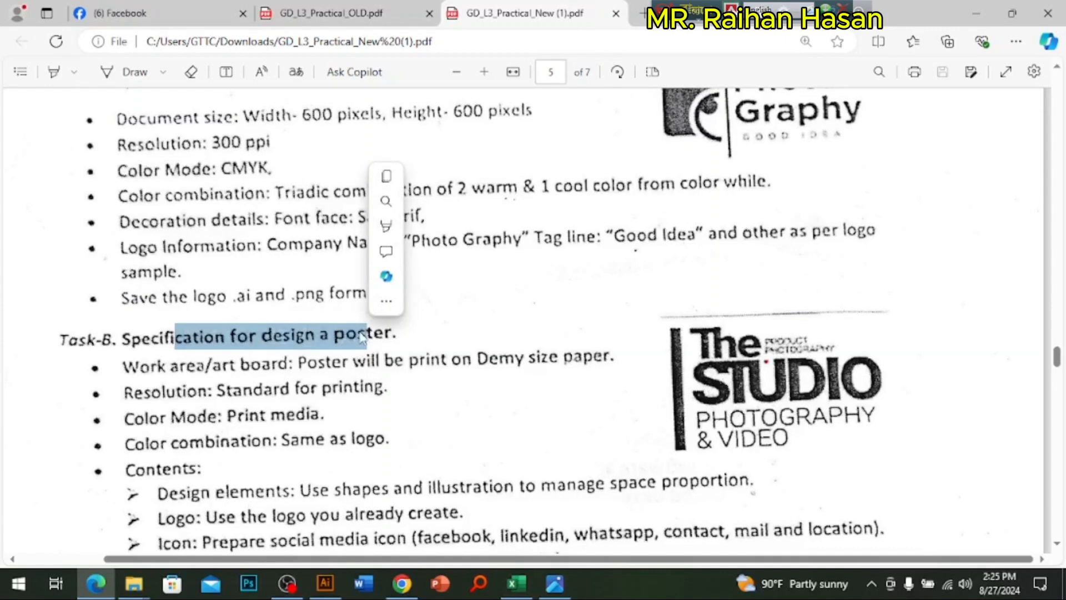
click(175, 369)
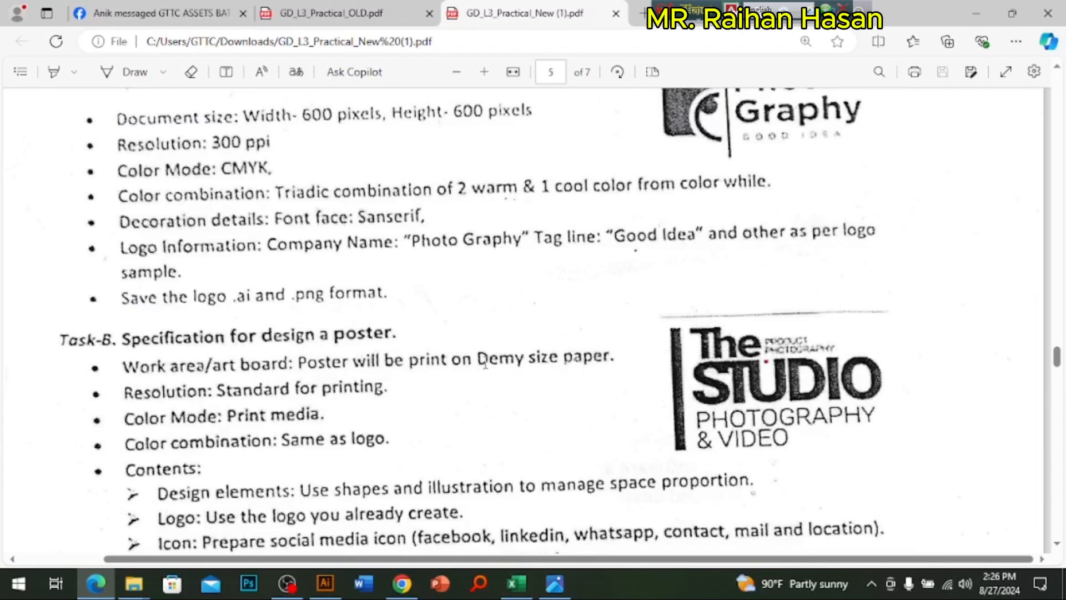
mouse_move(479, 359)
mouse_down()
mouse_move(557, 360)
mouse_move(482, 365)
mouse_up()
click(555, 361)
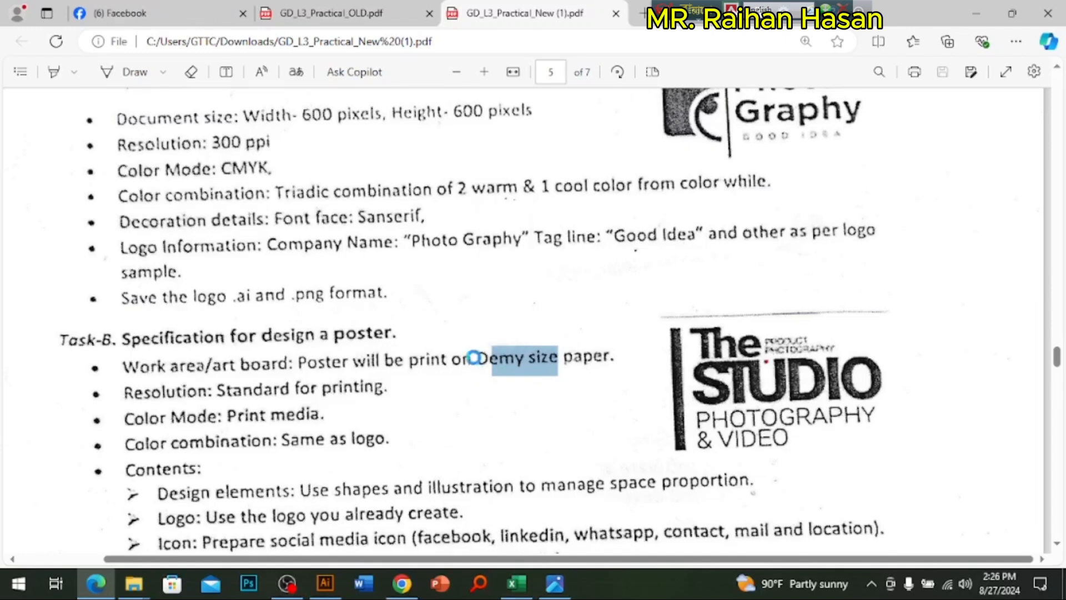
click(476, 359)
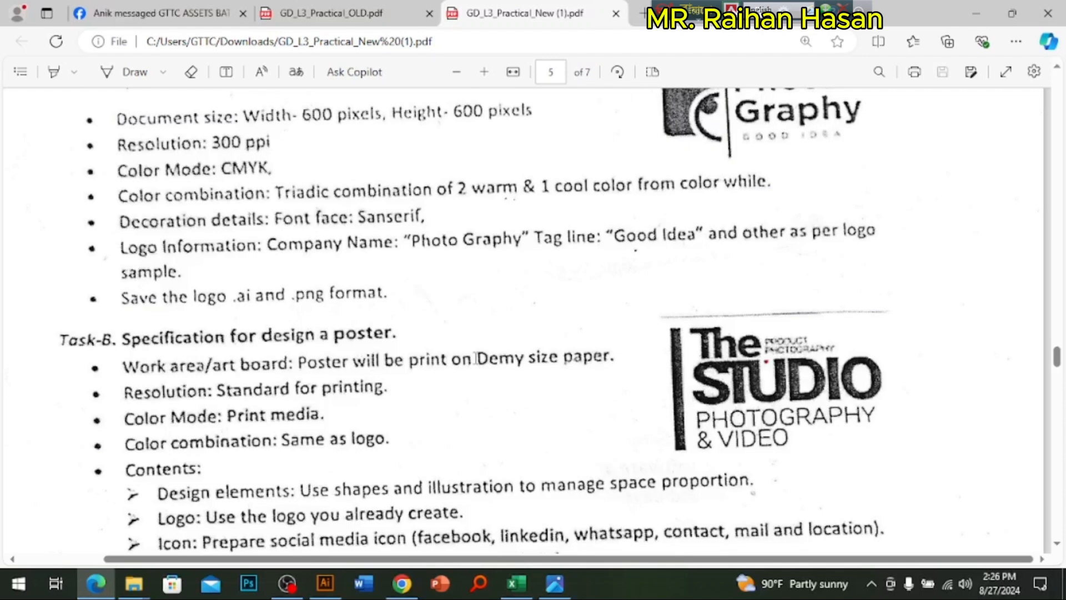
drag(464, 360, 558, 360)
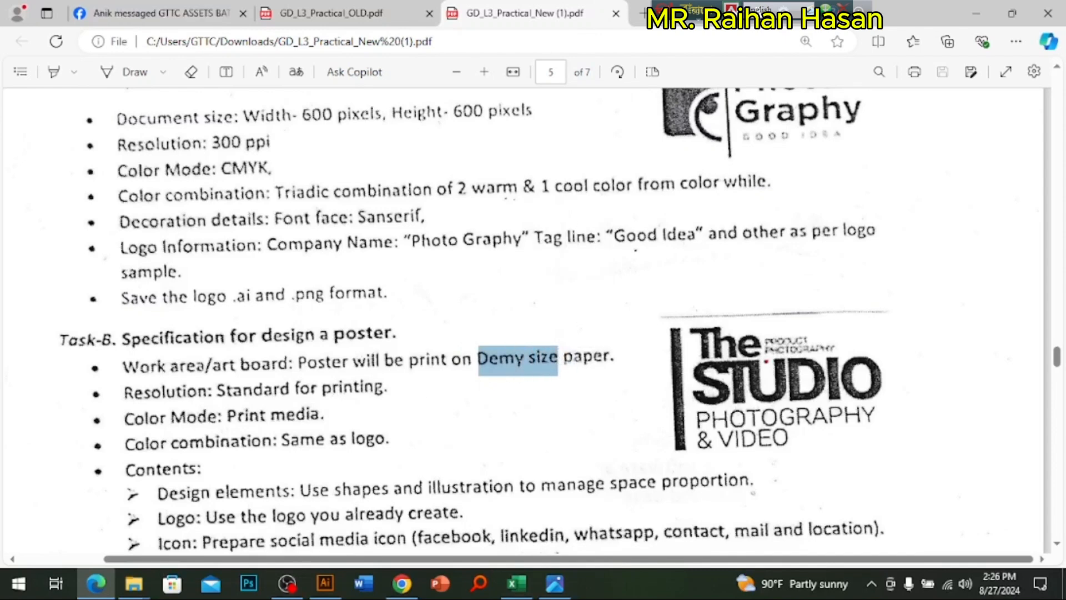
drag(516, 361, 613, 355)
click(528, 355)
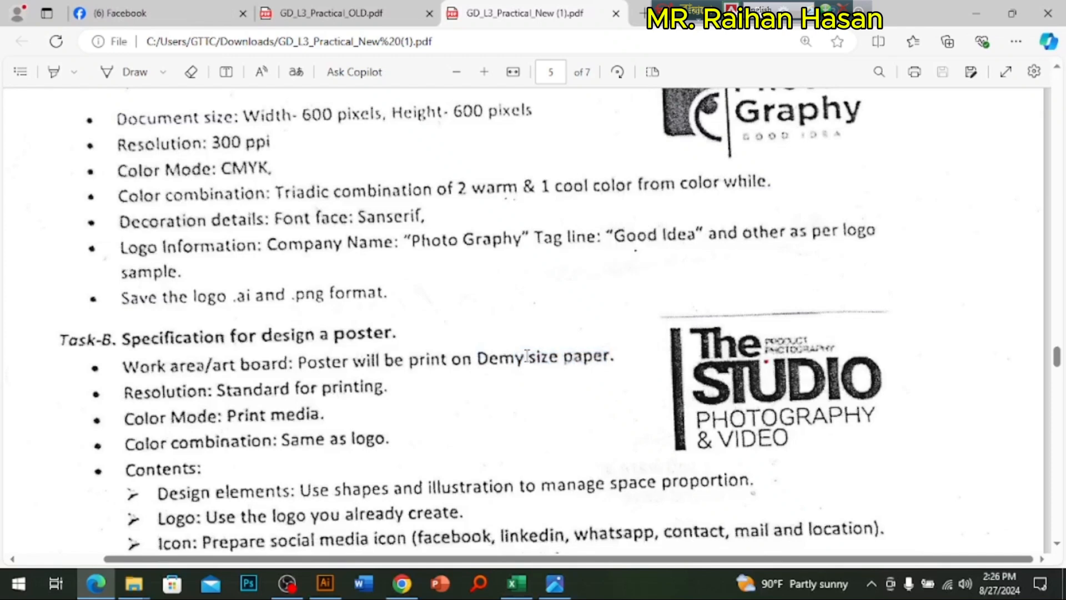
Step: Launch Photoshop and minimize the open windows to show the desktop
click(253, 588)
click(248, 583)
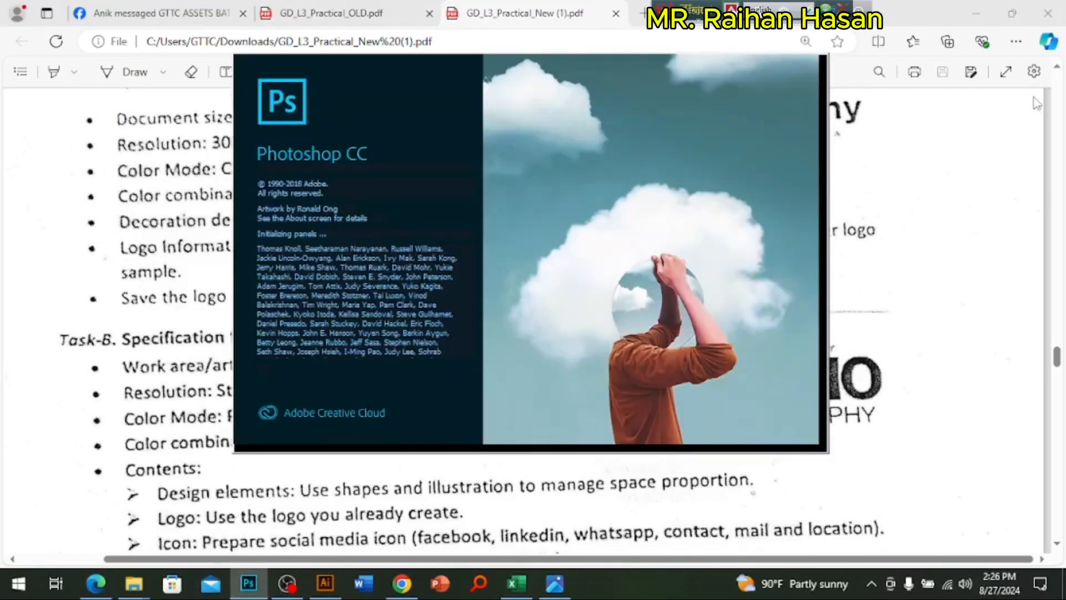
click(976, 13)
click(976, 13)
click(976, 14)
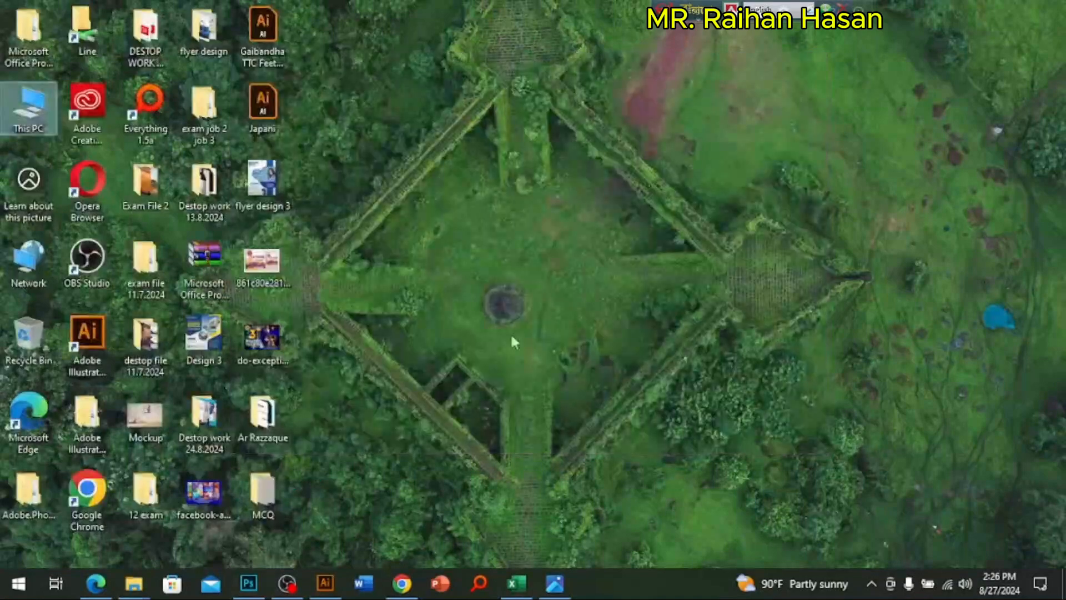
Step: Browse a student's folder in exam file 11.7.2024 with extra large icons and check the job 2 Illustrator files
click(146, 277)
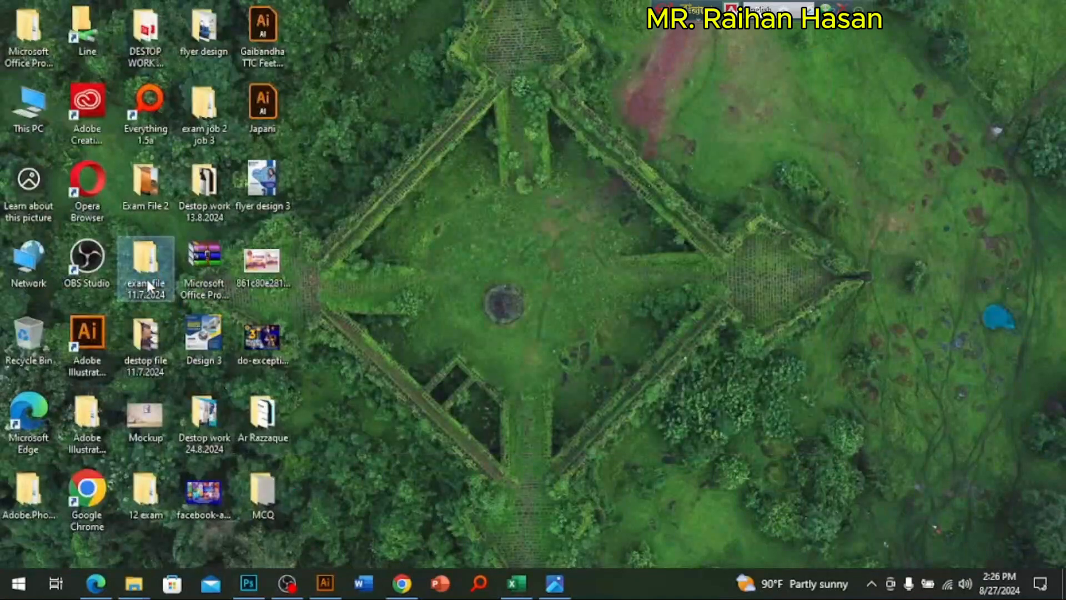
double_click(146, 277)
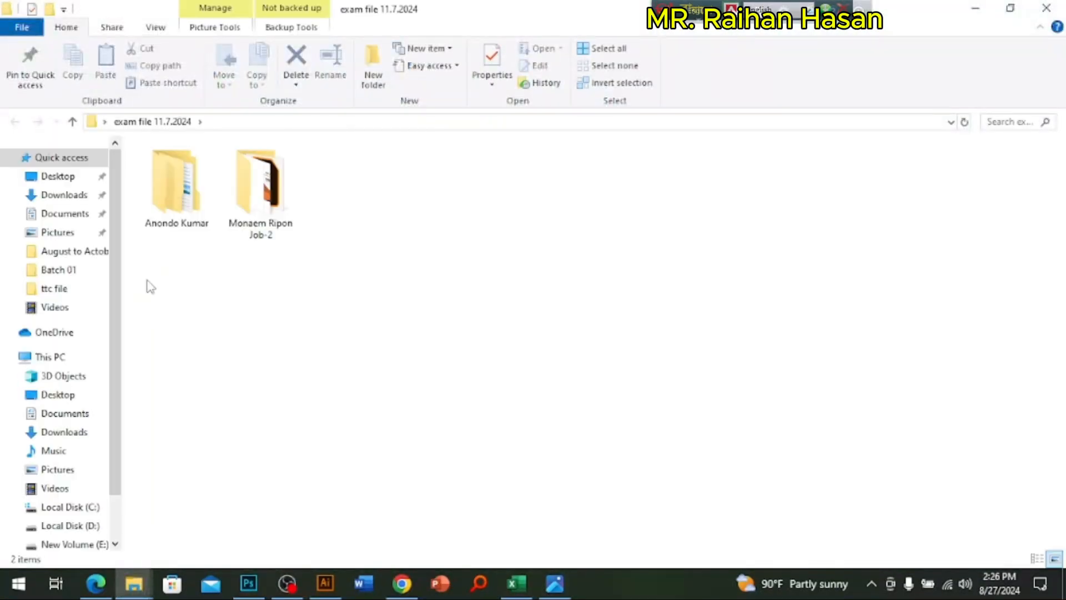
double_click(177, 194)
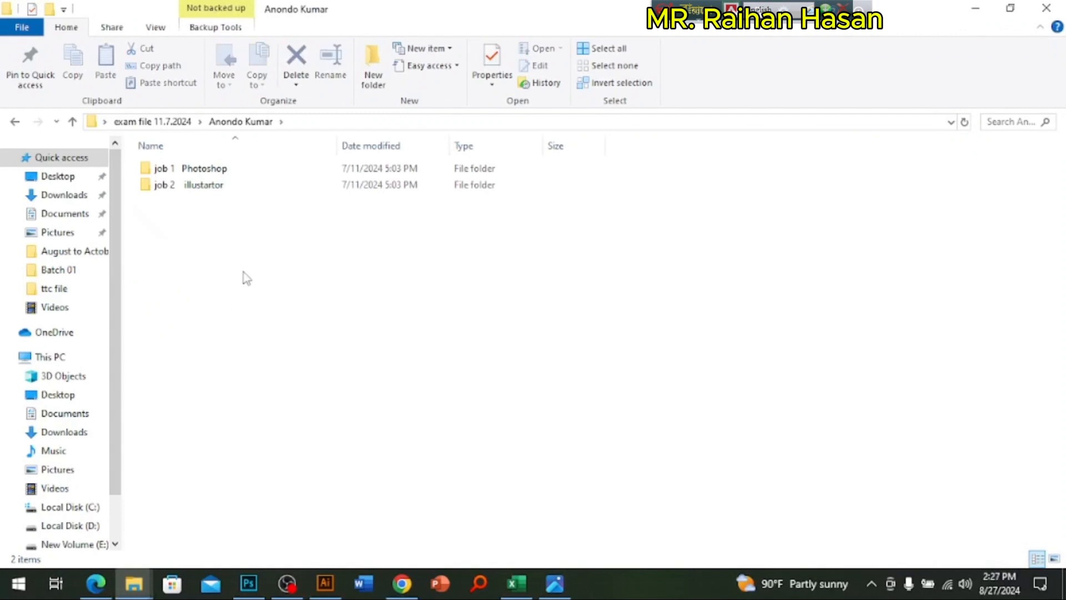
right_click(250, 242)
mouse_move(395, 255)
click(514, 255)
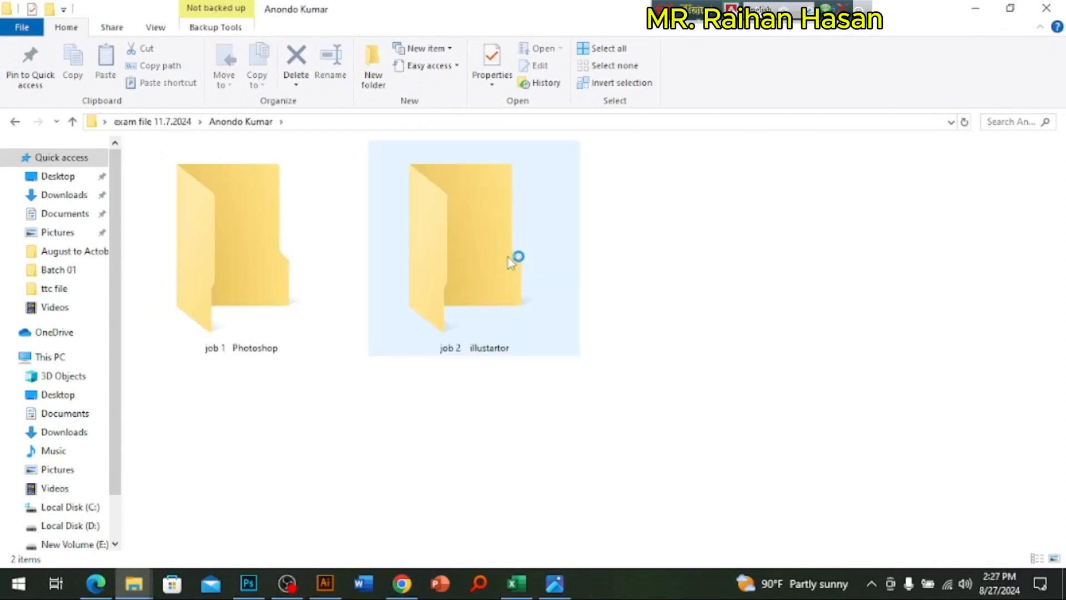
double_click(469, 268)
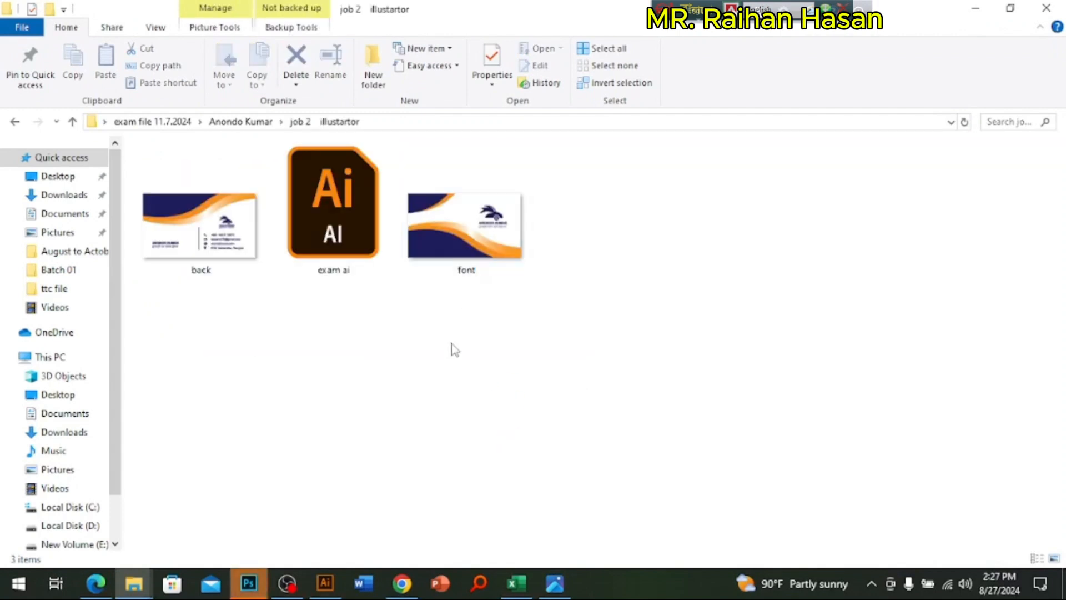
click(72, 122)
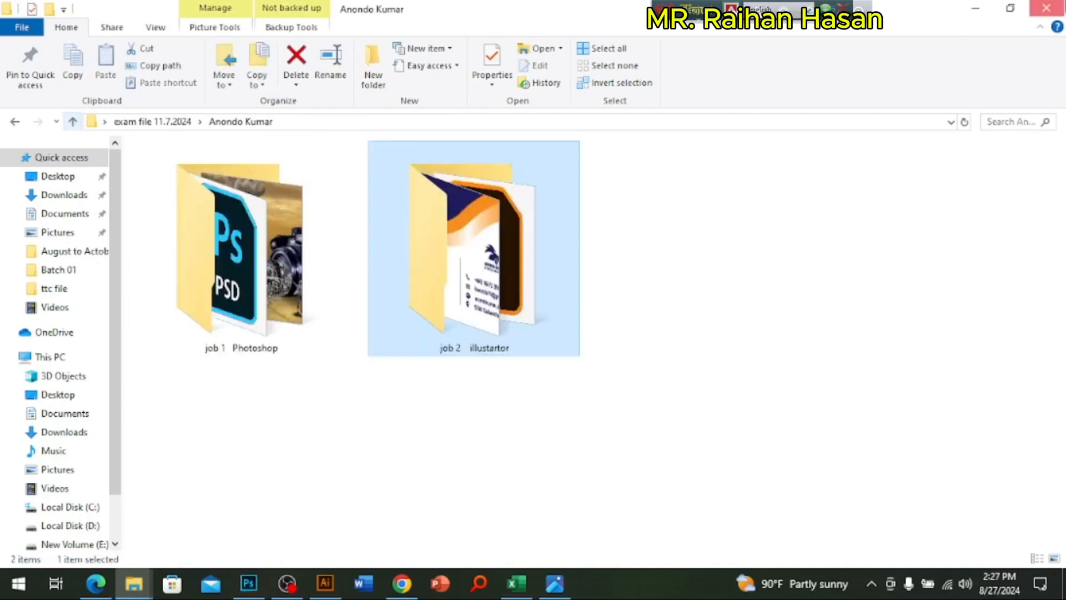
click(1046, 8)
click(992, 5)
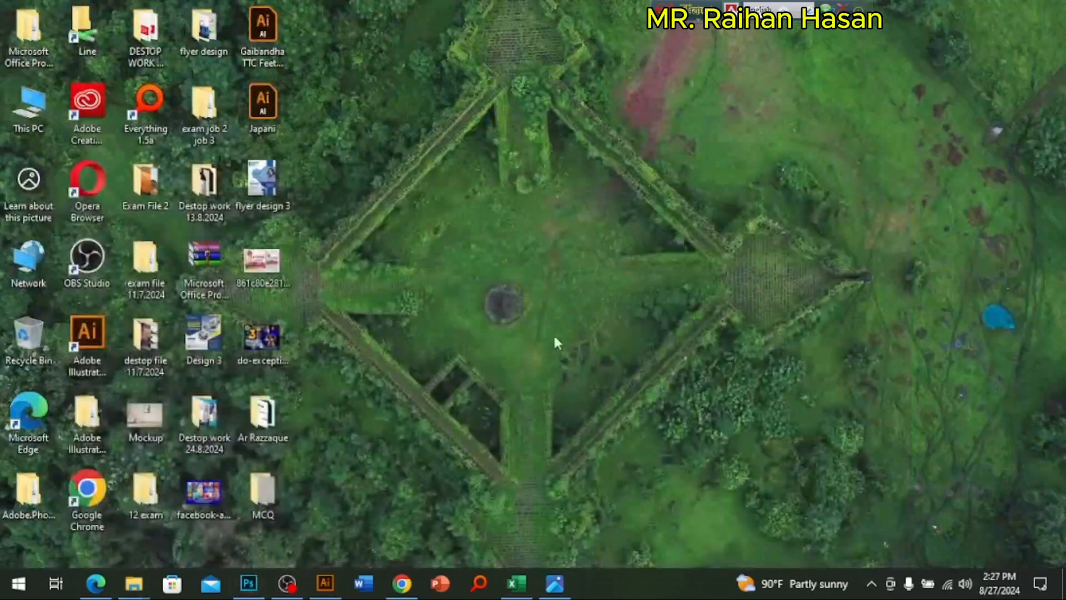
Step: Browse a student's folder in 12 exam with extra large icons and check the poster files in job 2
double_click(146, 488)
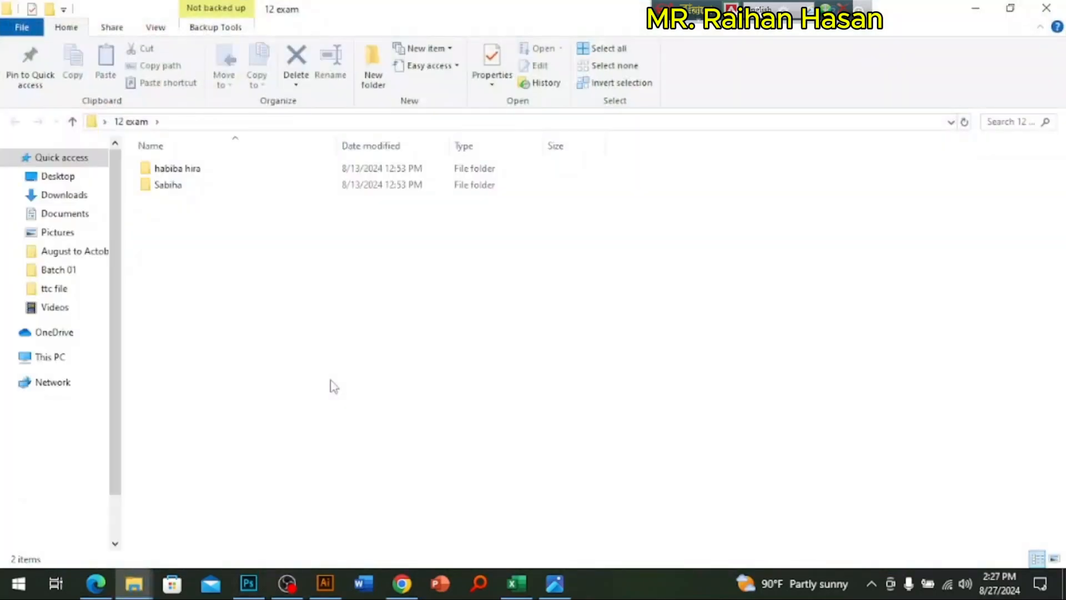
double_click(189, 169)
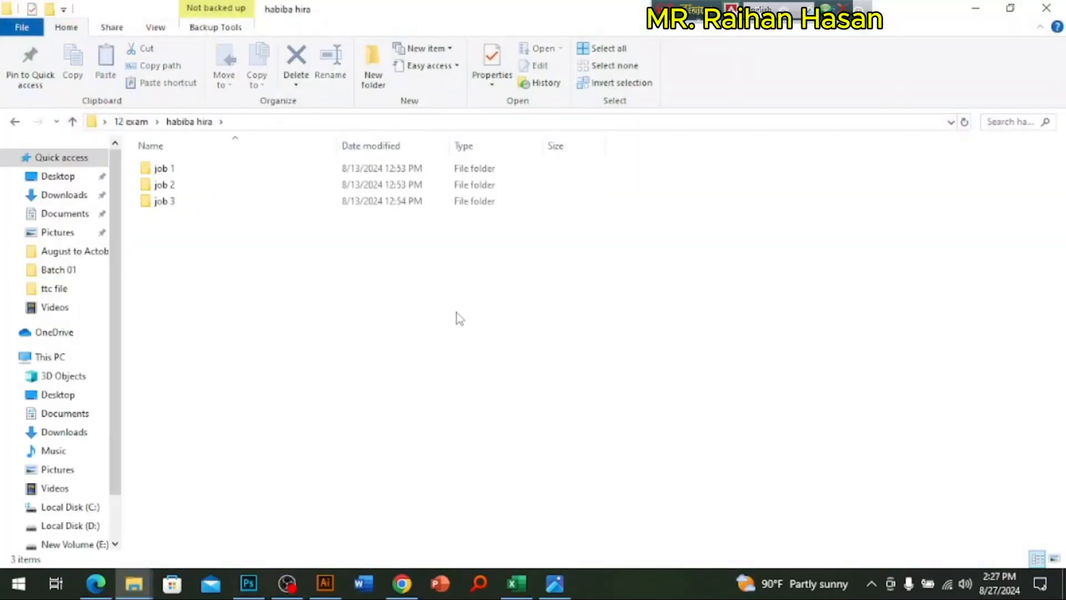
right_click(456, 311)
mouse_move(629, 326)
click(683, 324)
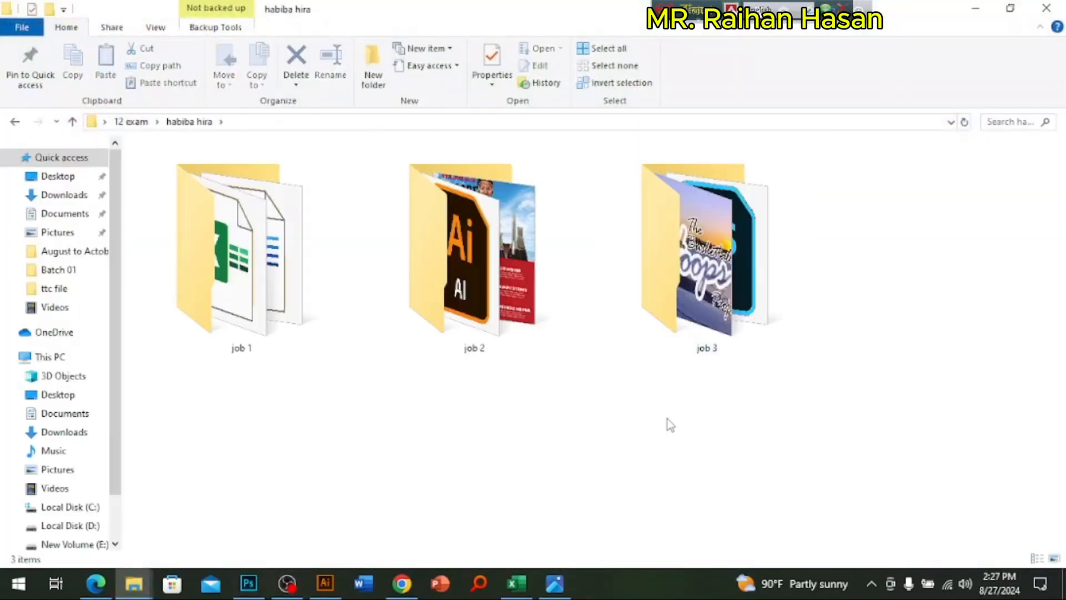
click(505, 294)
double_click(505, 299)
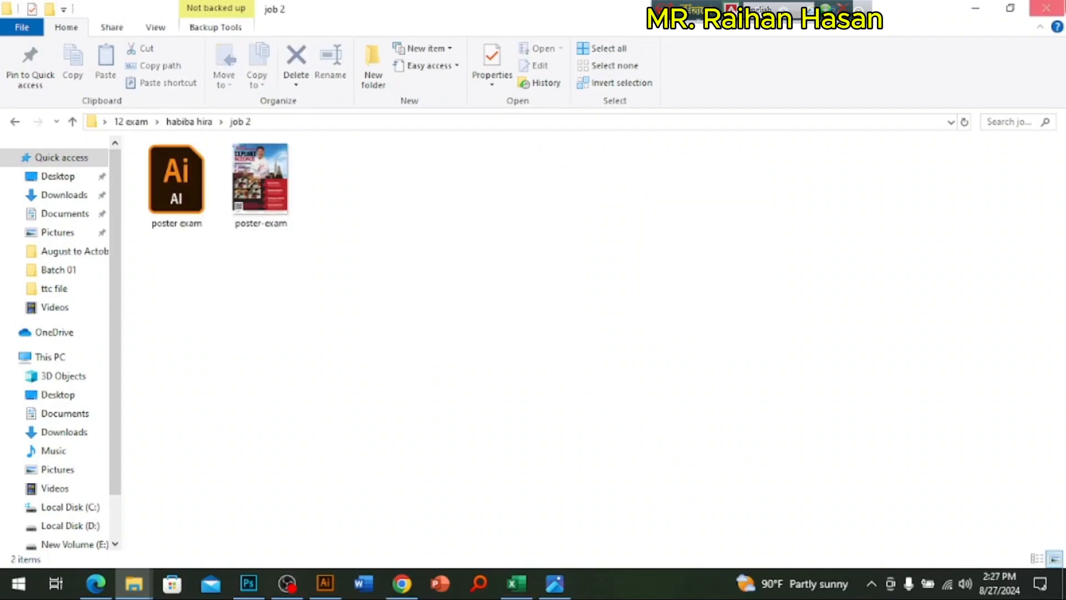
click(1049, 8)
Step: Look through the student's folder in exam file 11.7.2024 again and the subfolders of exam job 2 job 3
double_click(145, 260)
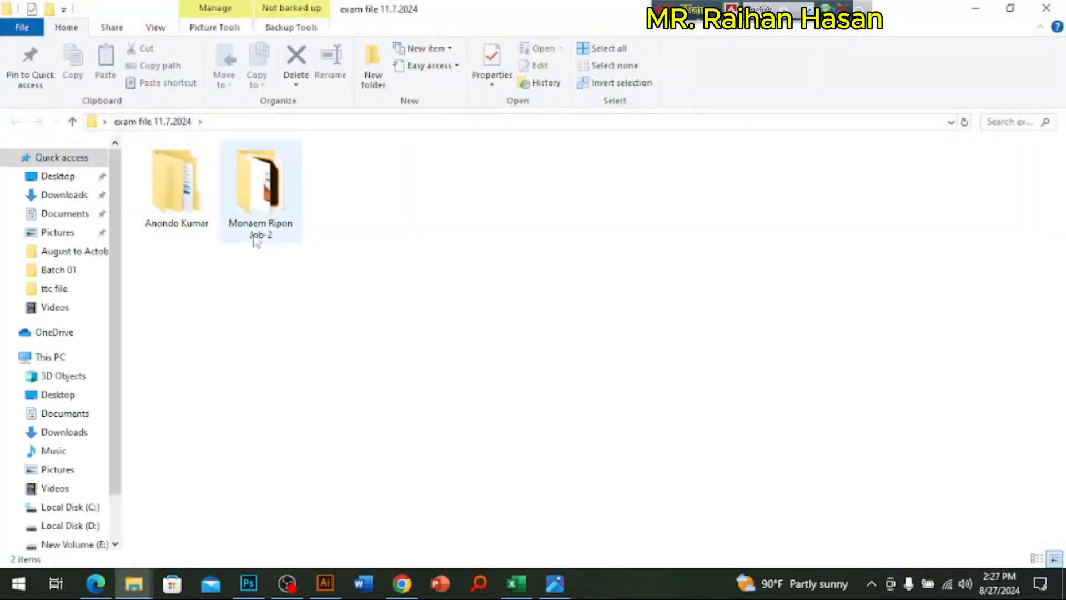
double_click(183, 194)
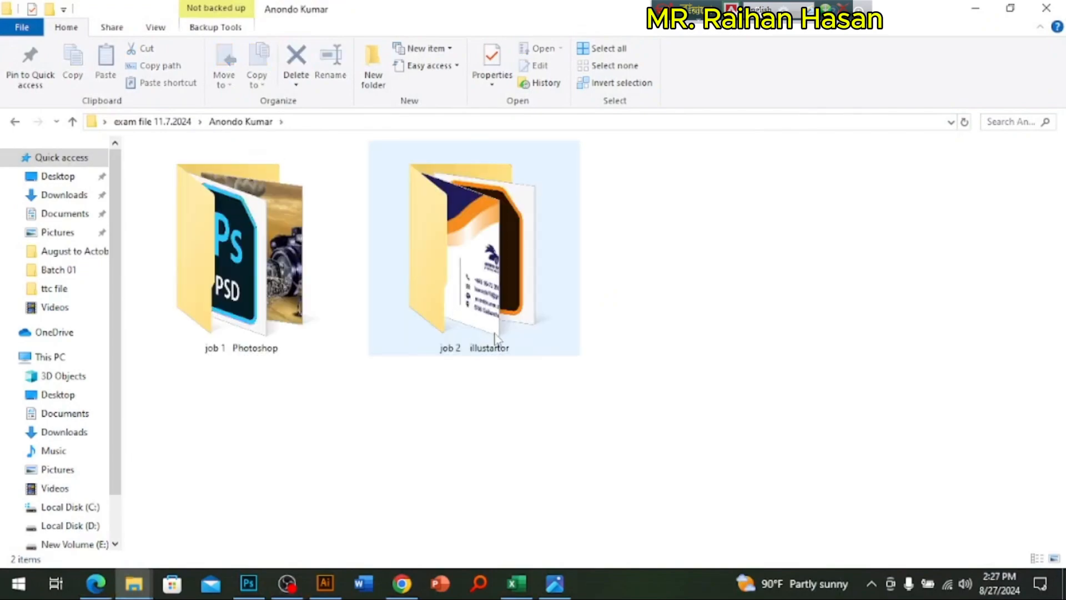
click(1046, 8)
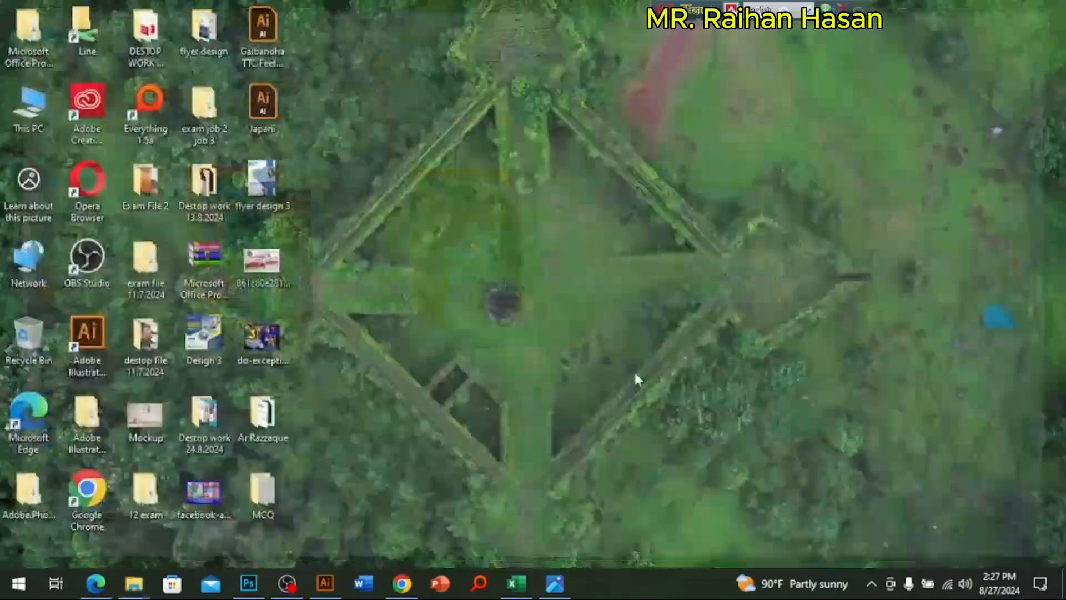
double_click(211, 127)
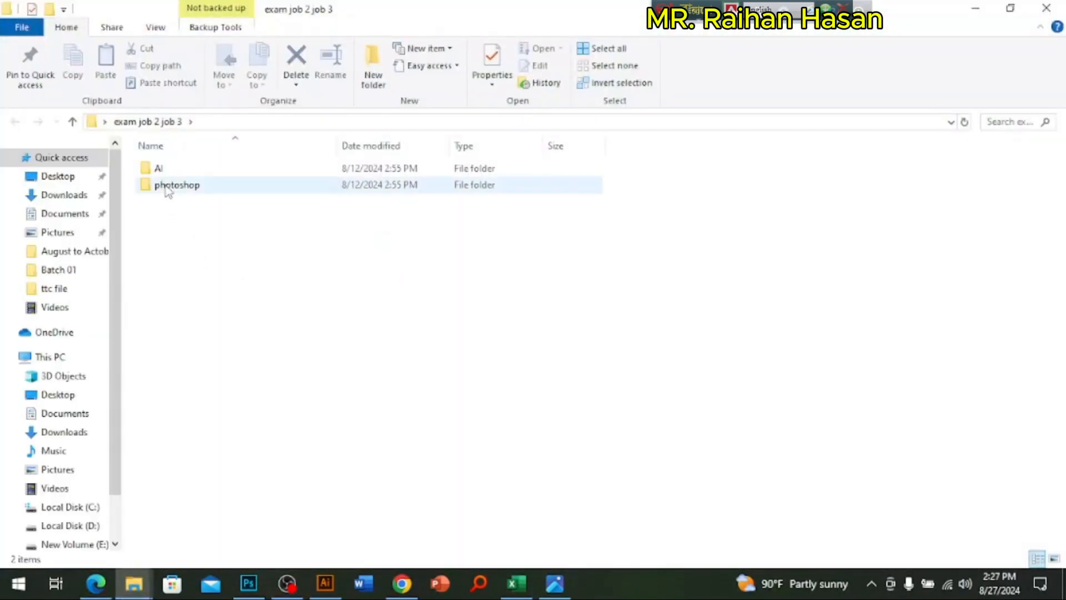
double_click(168, 188)
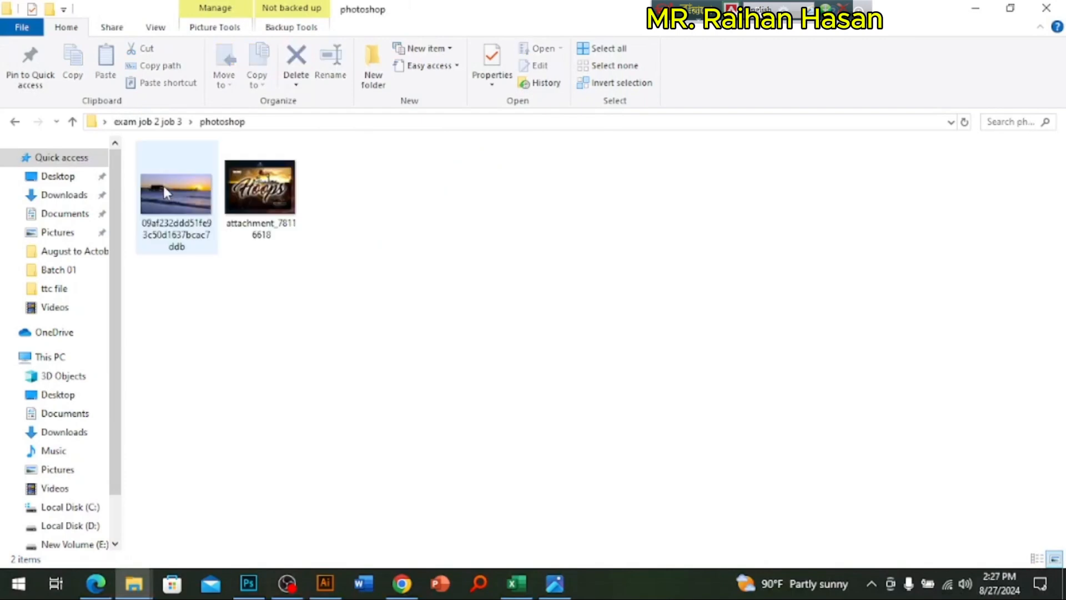
click(72, 121)
double_click(158, 170)
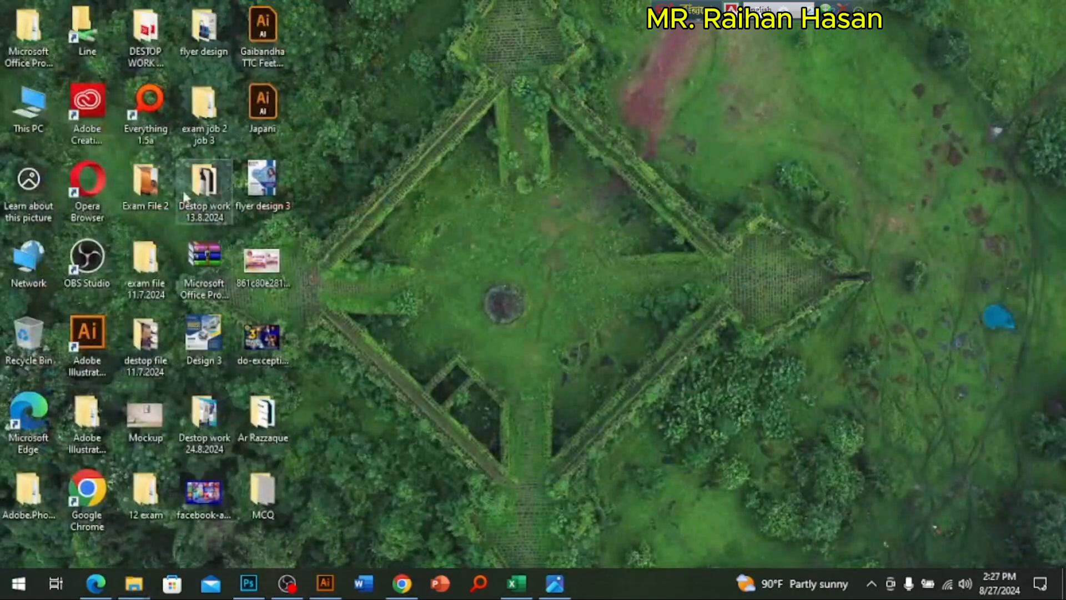
Step: Open the Exam 29 June 2024 folder in destop file 11.7.2024 and display its contents as extra large icons
click(146, 491)
double_click(158, 344)
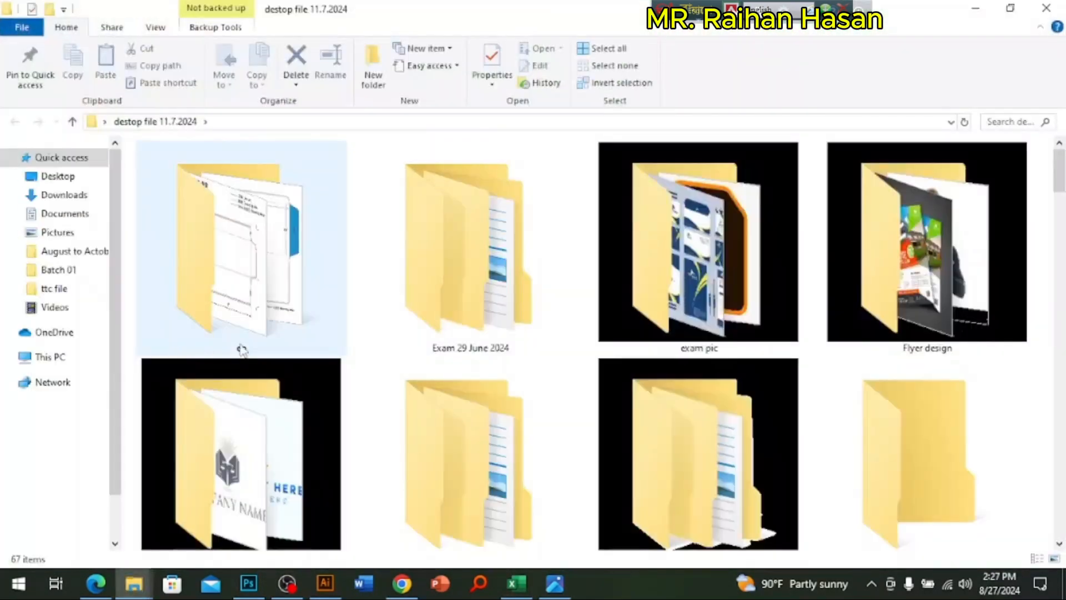
double_click(492, 305)
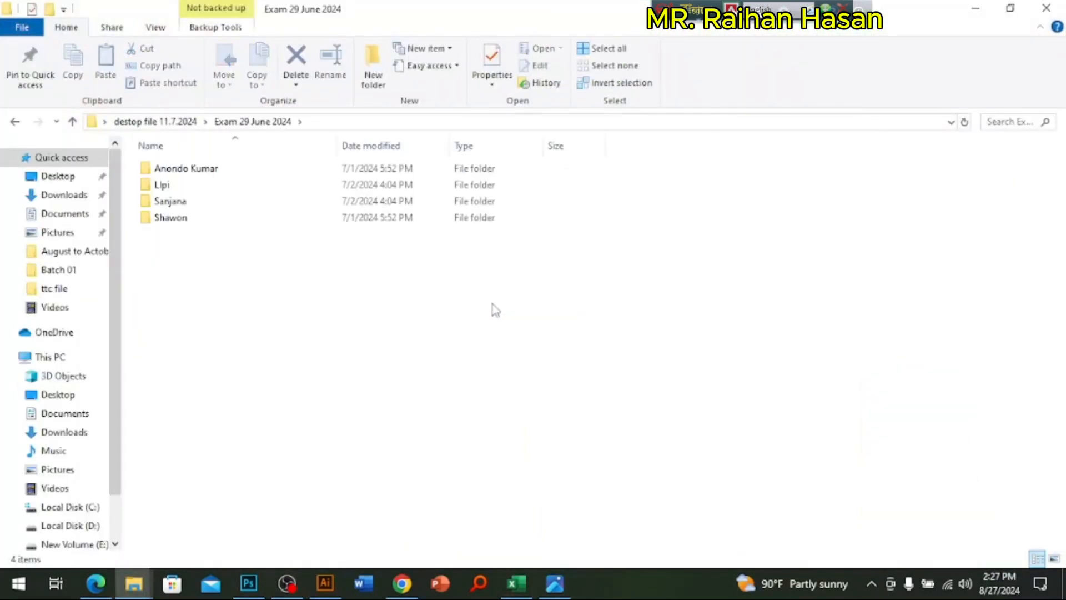
right_click(493, 305)
mouse_move(569, 316)
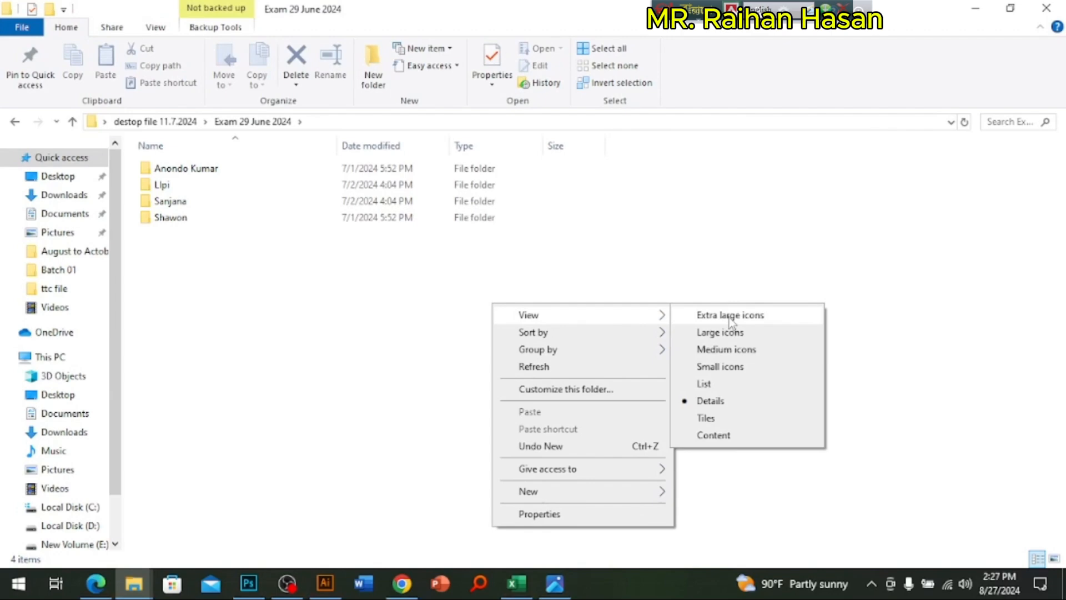
click(730, 316)
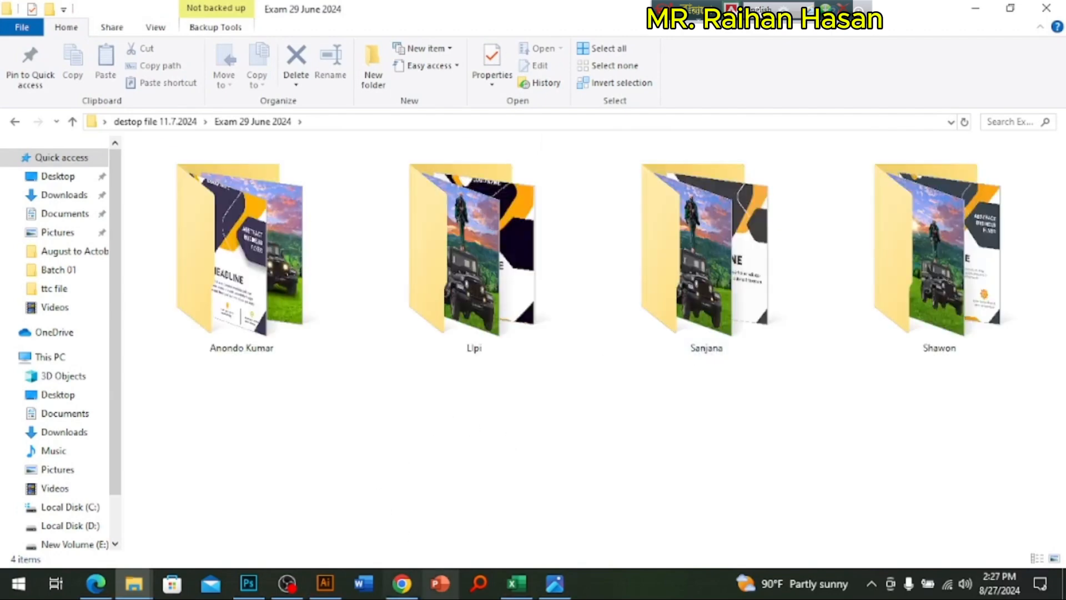
Step: Switch to Photoshop and clear the recent file list
click(248, 583)
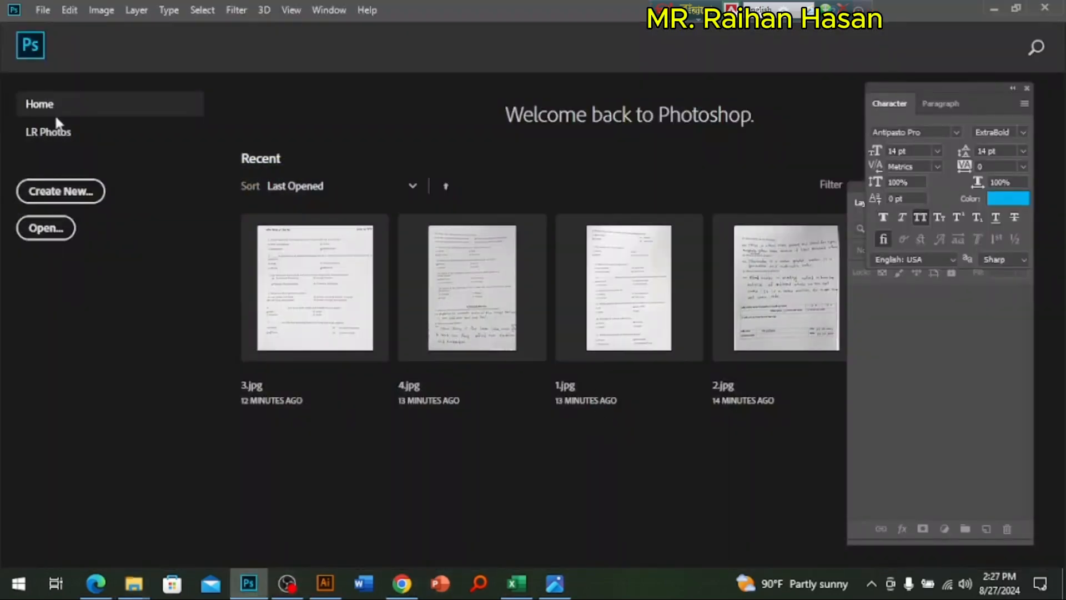
click(69, 10)
click(43, 10)
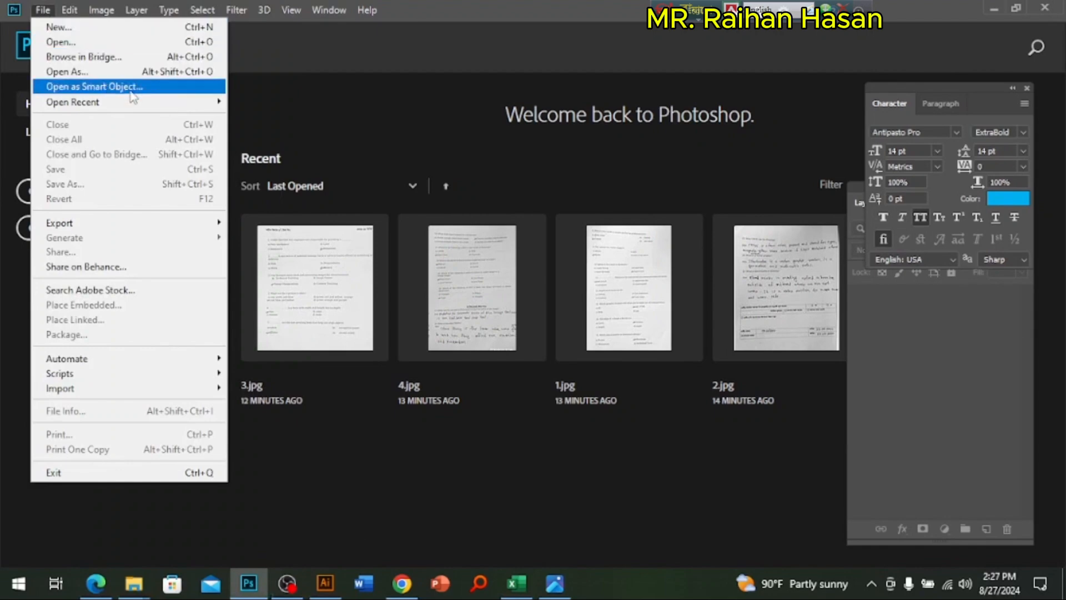
mouse_move(134, 102)
click(289, 165)
Step: Start a new document and set its width to 18 inches and its height to 23 inches
click(44, 11)
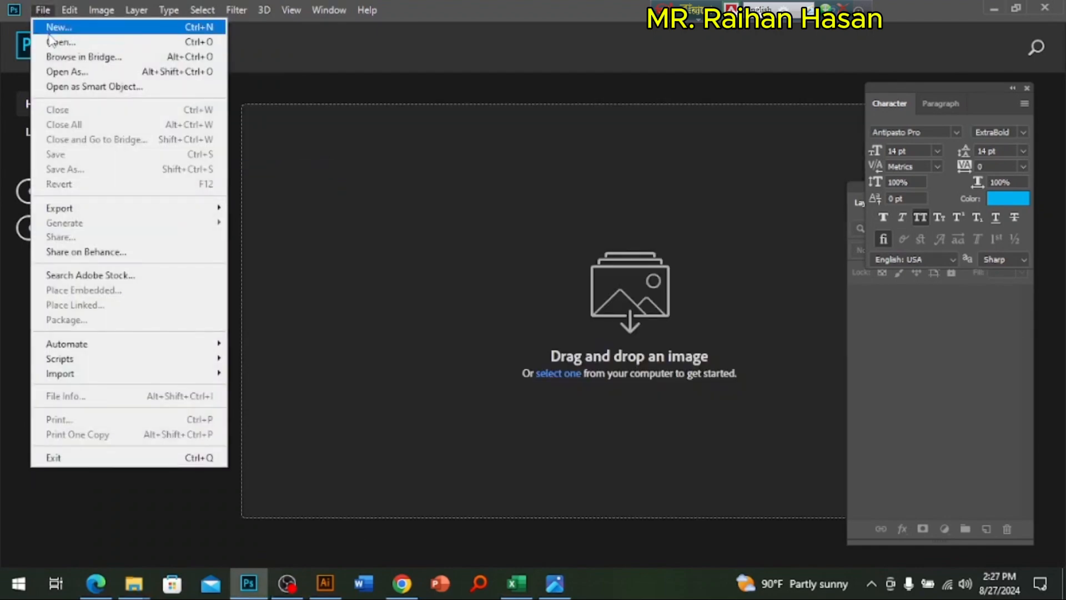
click(50, 30)
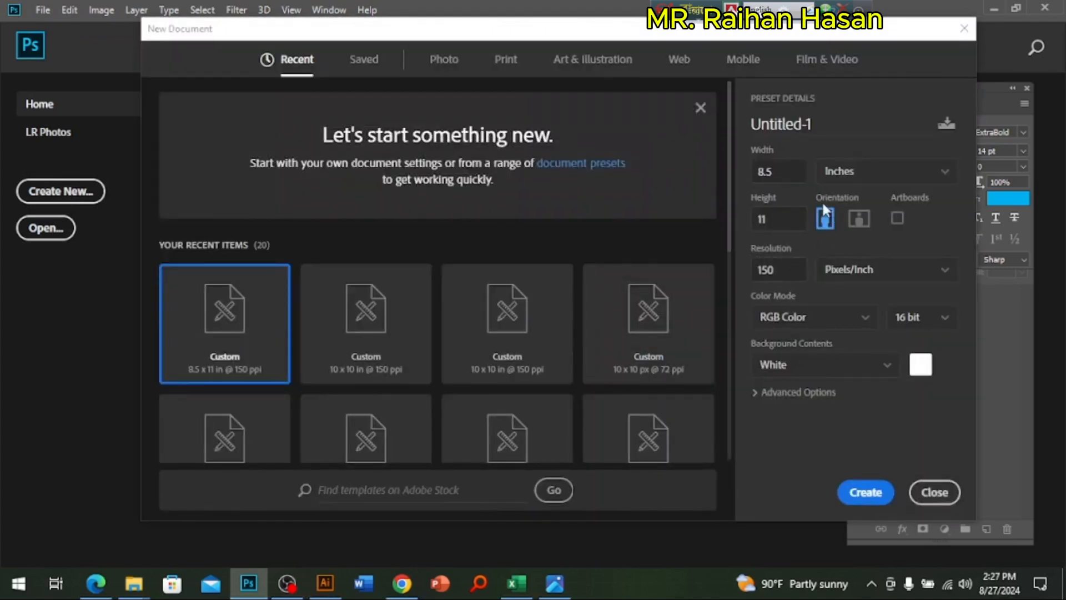
click(793, 176)
text(18)
key(Tab)
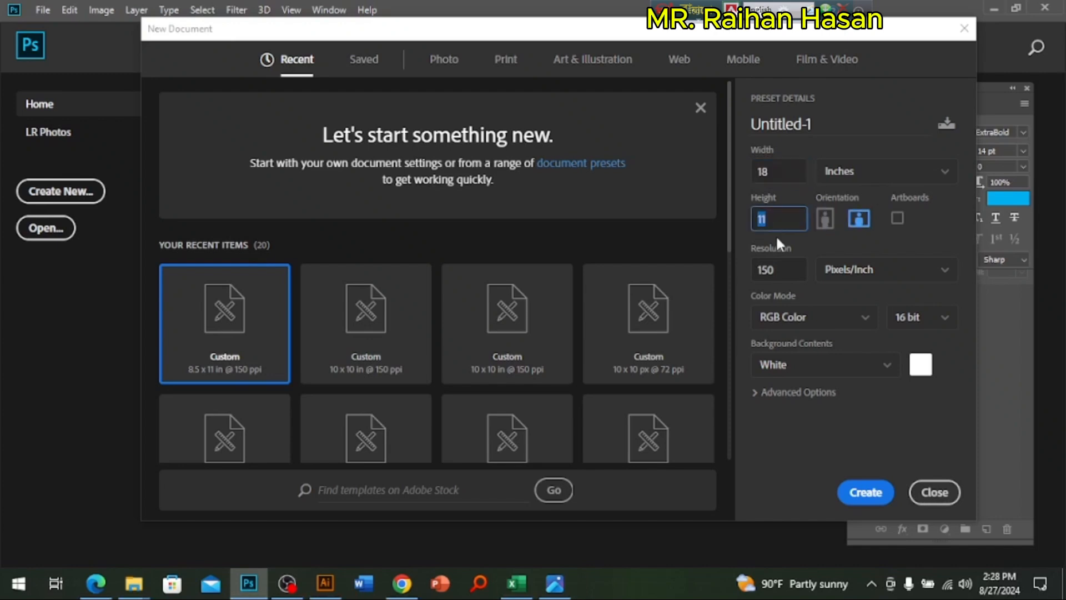
text(23)
key(shift+Tab)
key(Tab)
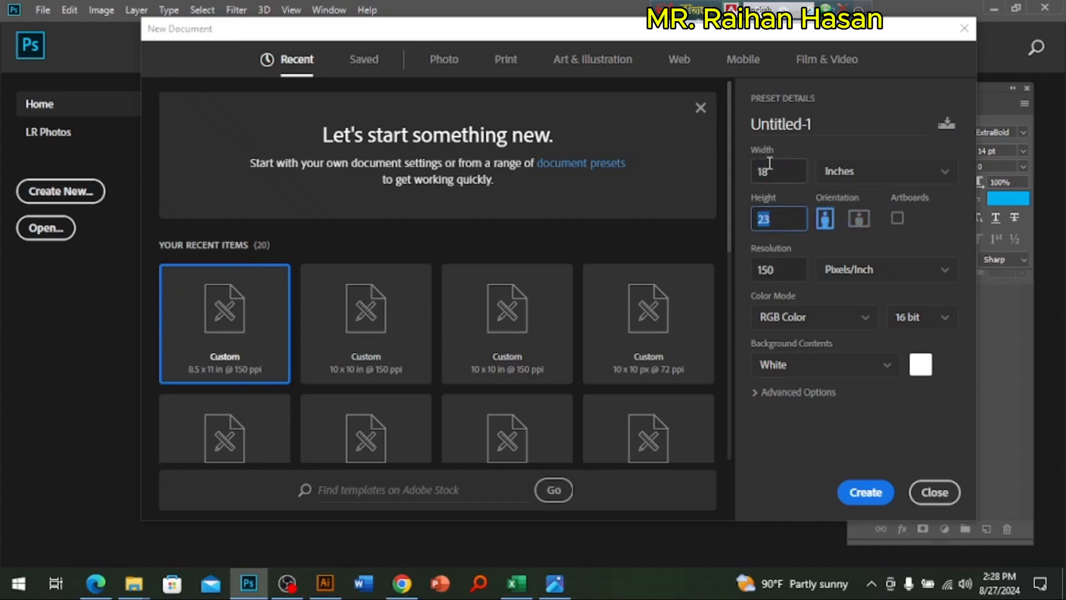
key(shift+Tab)
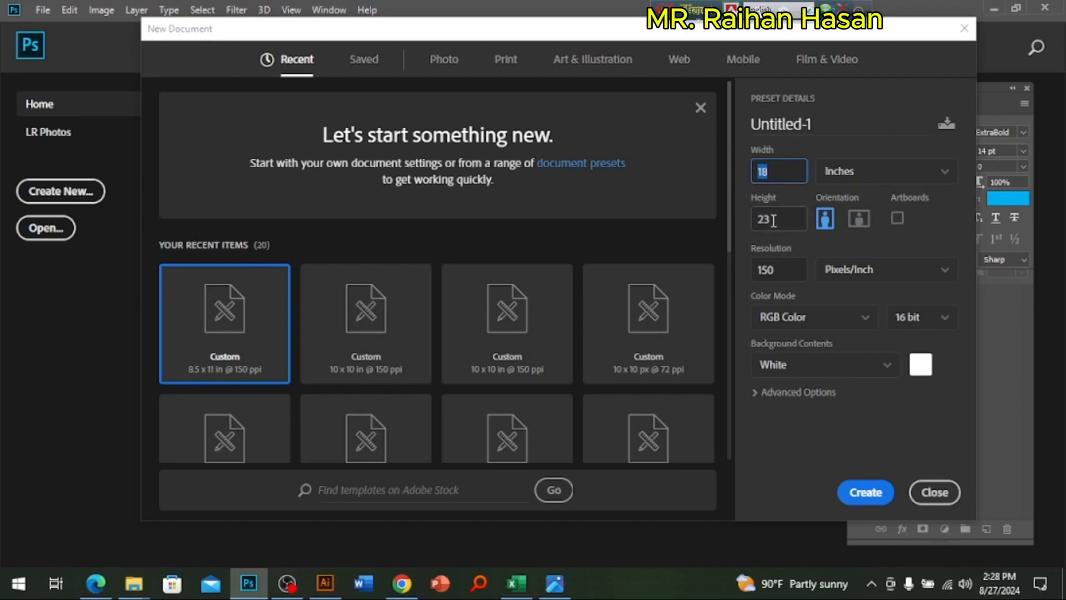
key(Tab)
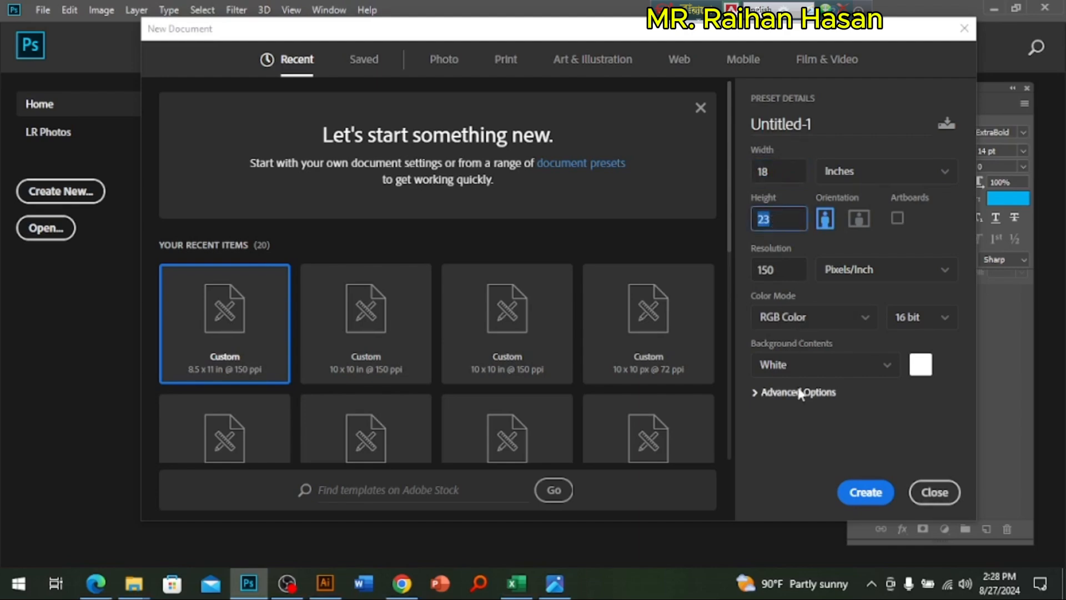
Step: Keep the color depth at 16 bit and the resolution at 150 pixels/inch, and create the document
click(912, 331)
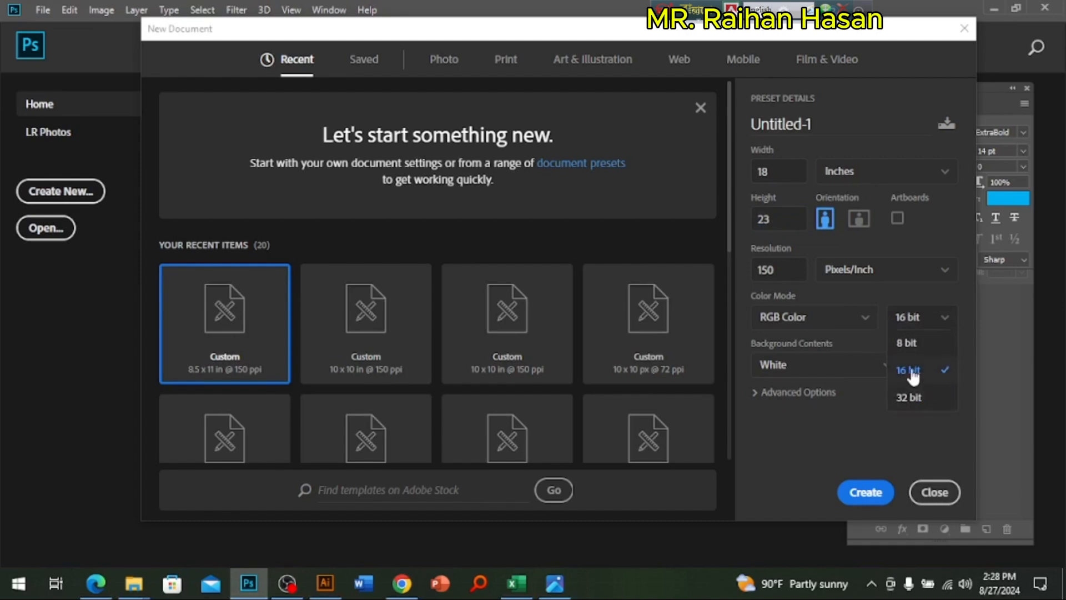
click(913, 366)
key(Tab)
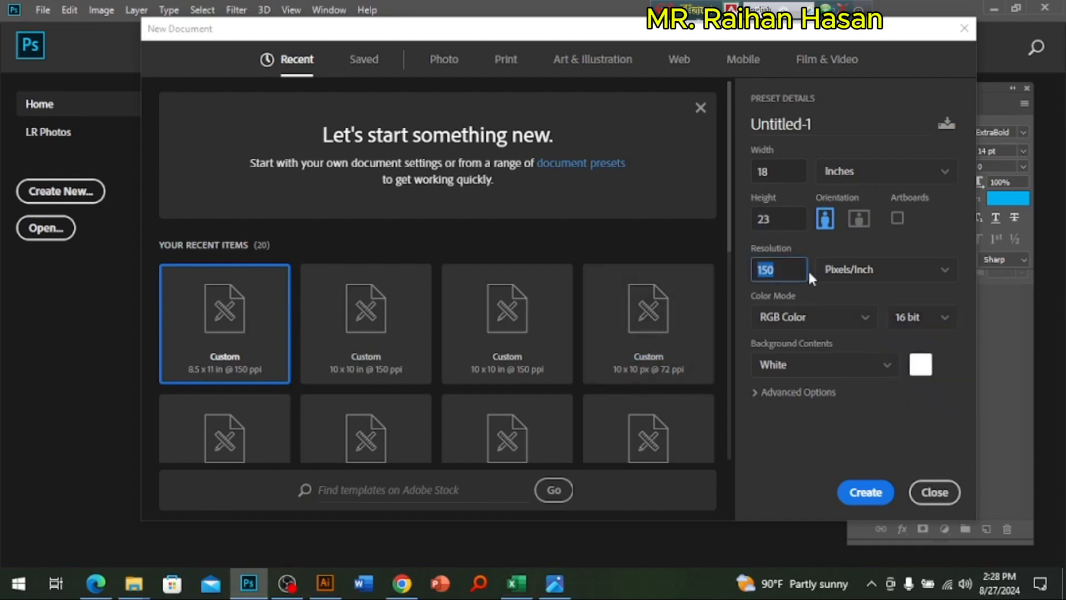
click(776, 168)
double_click(777, 169)
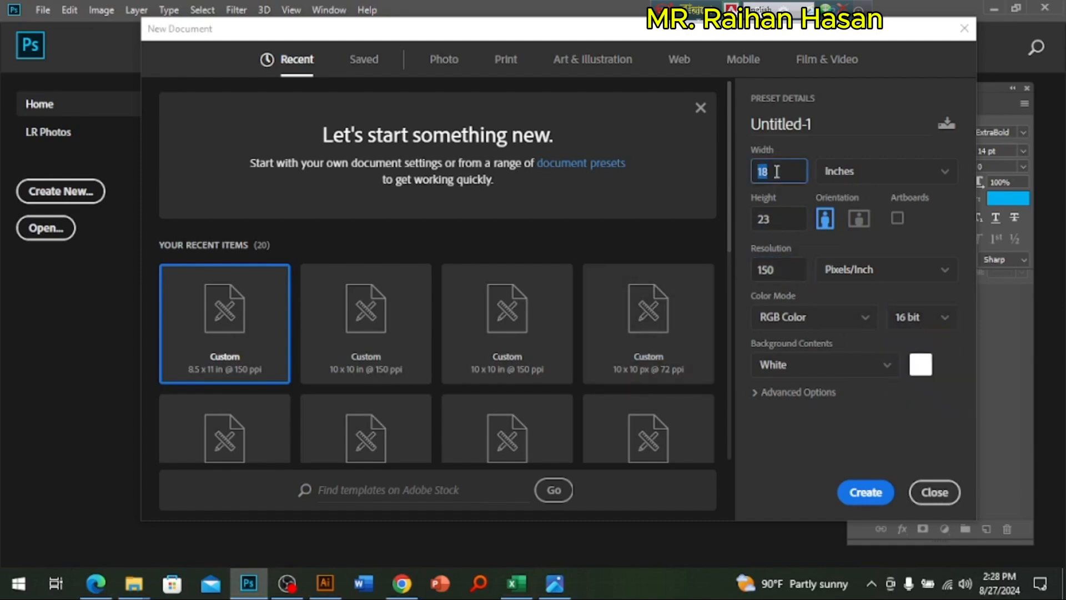
click(777, 171)
double_click(777, 213)
click(779, 171)
double_click(777, 209)
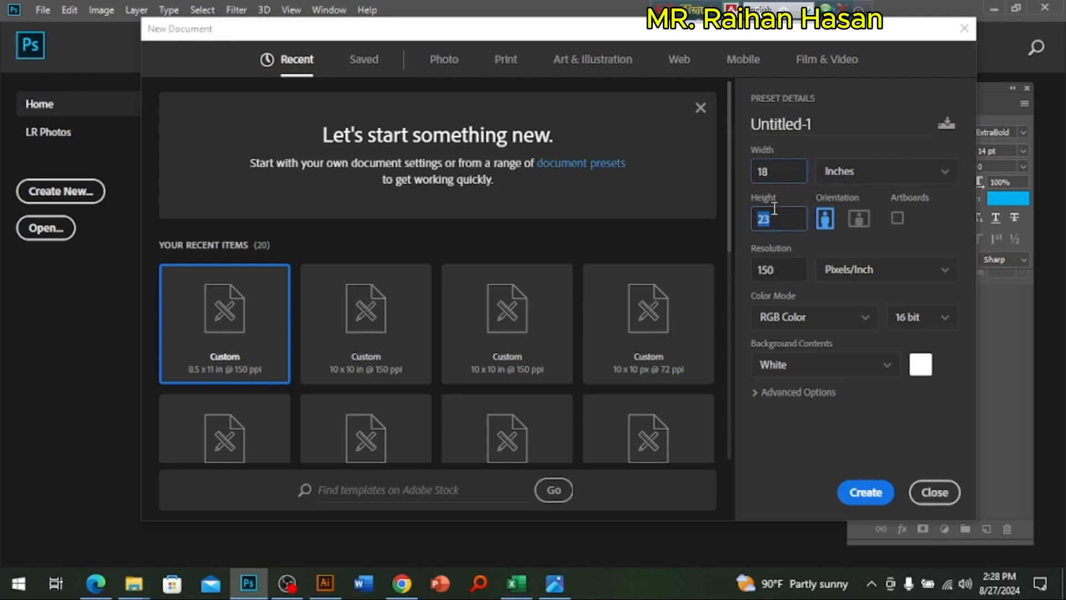
double_click(786, 272)
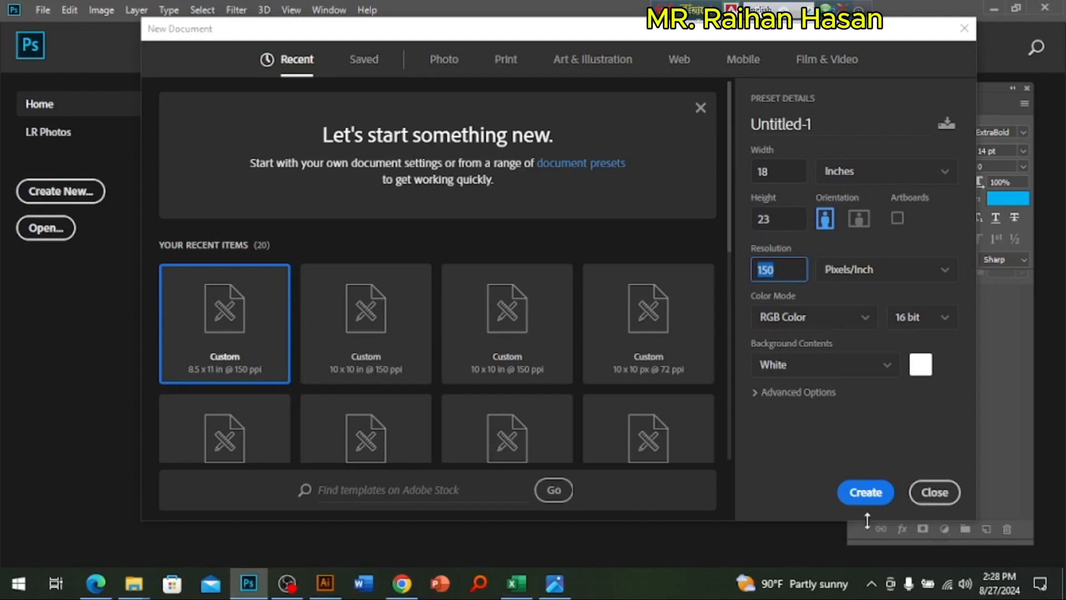
click(866, 493)
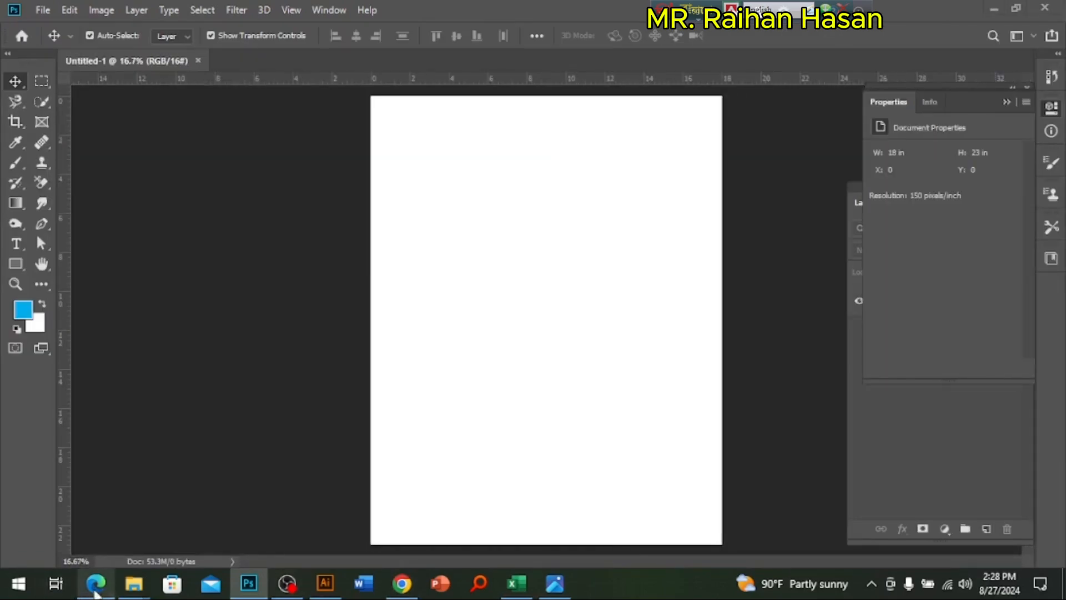
Step: Review the Task-B resolution and color mode requirements in GD_L3_Practical_New (1).pdf in Edge, then check the color mode of the Photoshop document
click(95, 583)
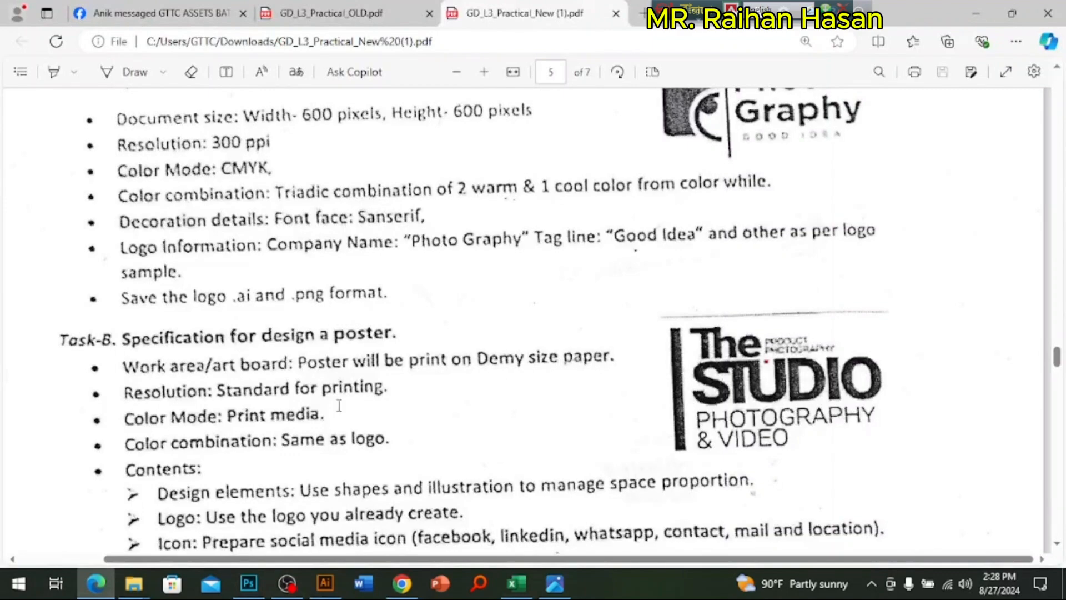
scroll(420, 411, down, 5)
scroll(435, 382, up, 4)
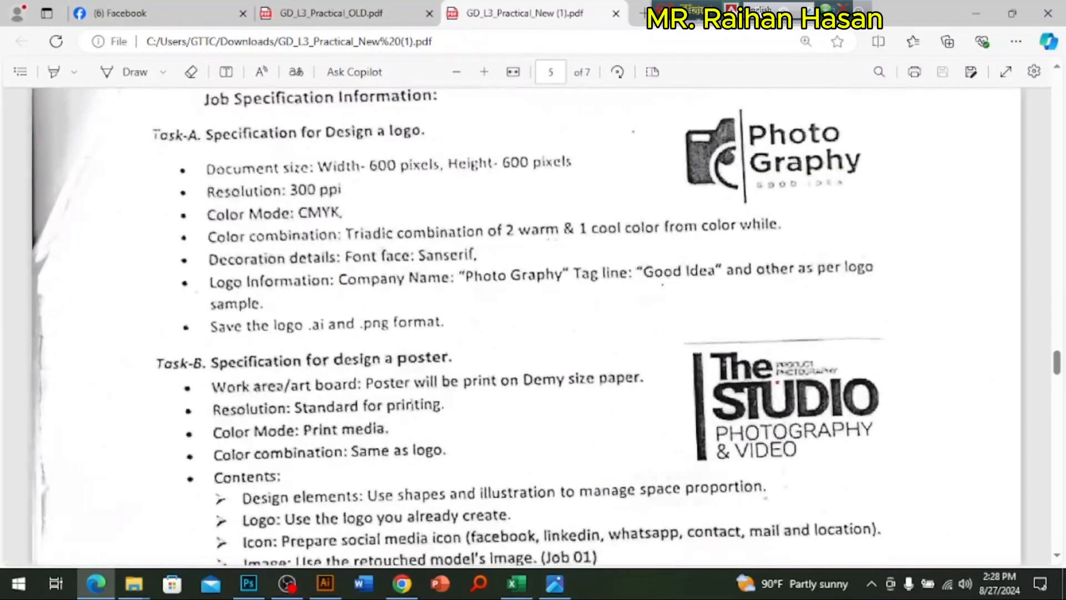
scroll(412, 405, down, 3)
drag(214, 253, 258, 253)
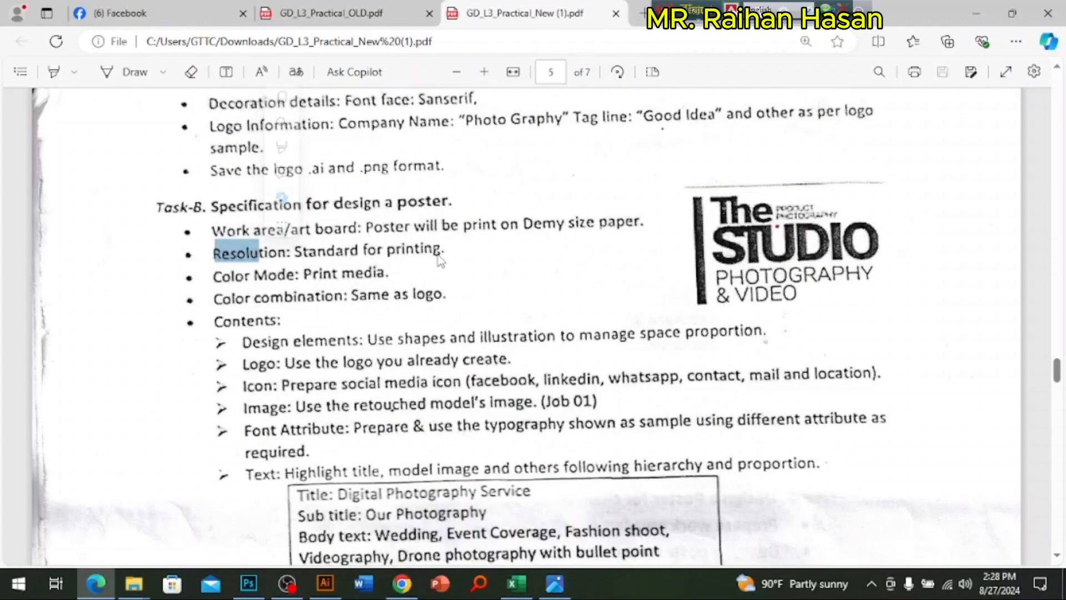
click(439, 256)
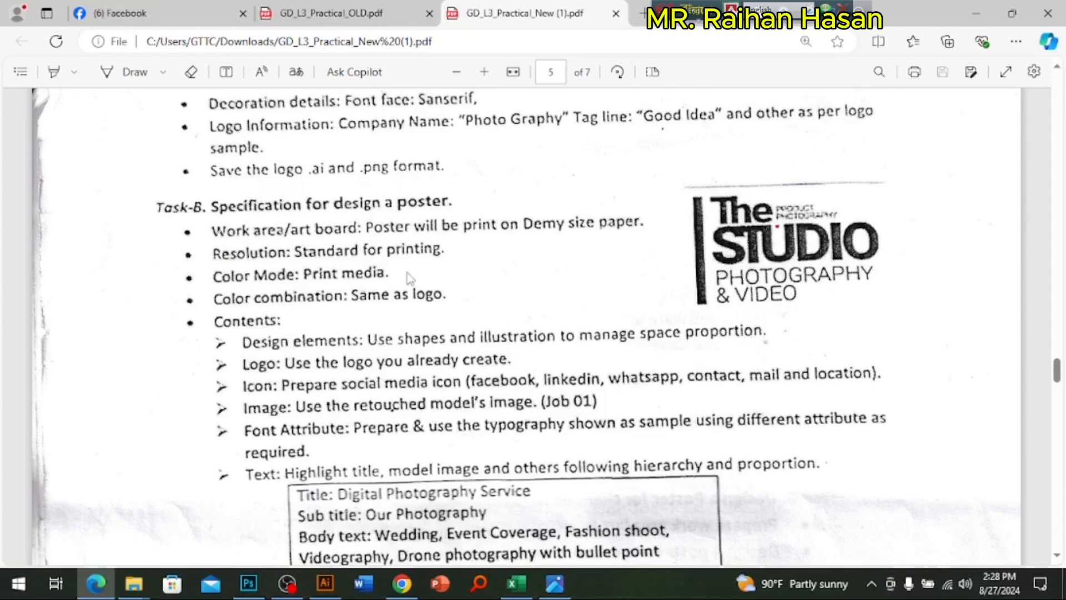
drag(214, 276, 356, 275)
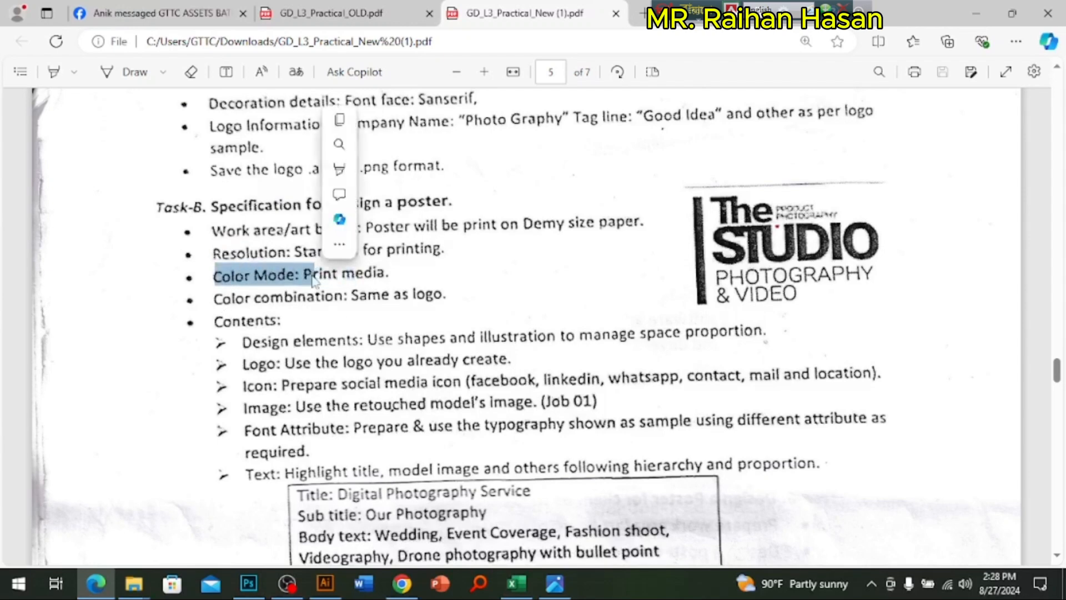
click(368, 268)
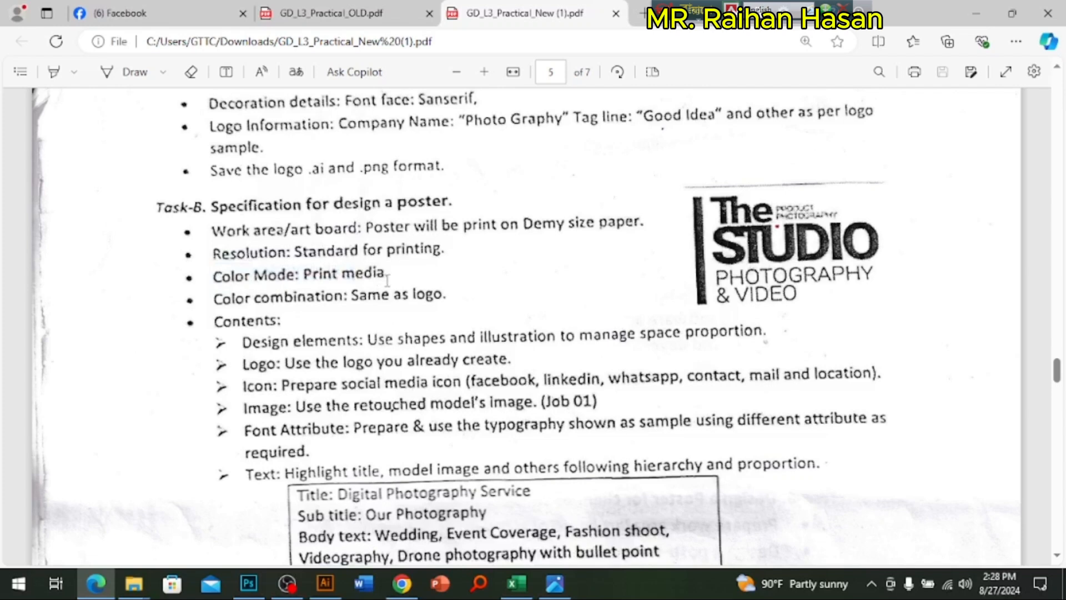
drag(336, 277, 371, 278)
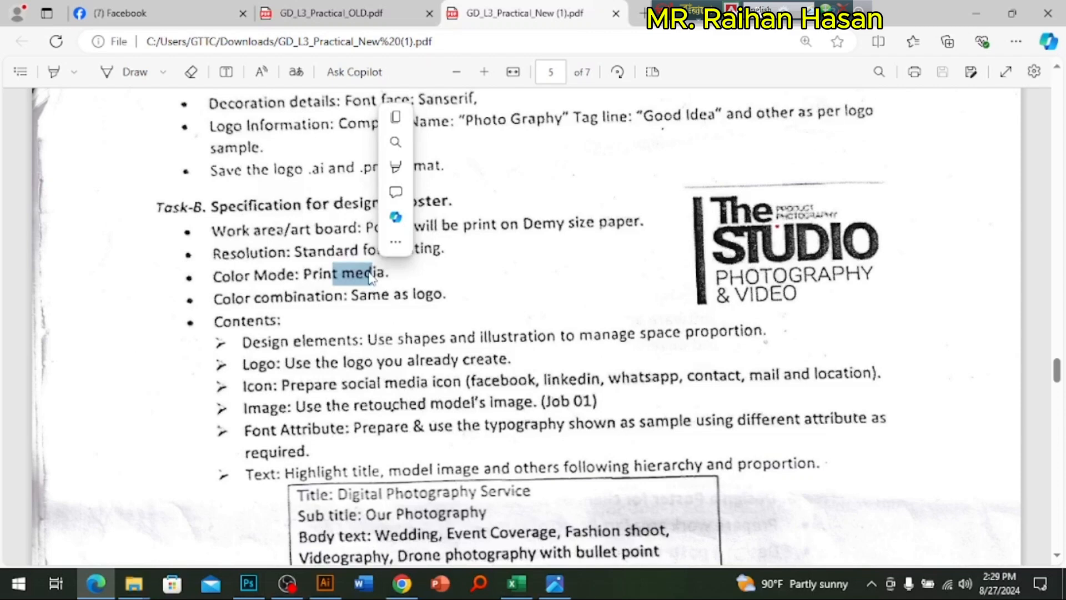
click(248, 583)
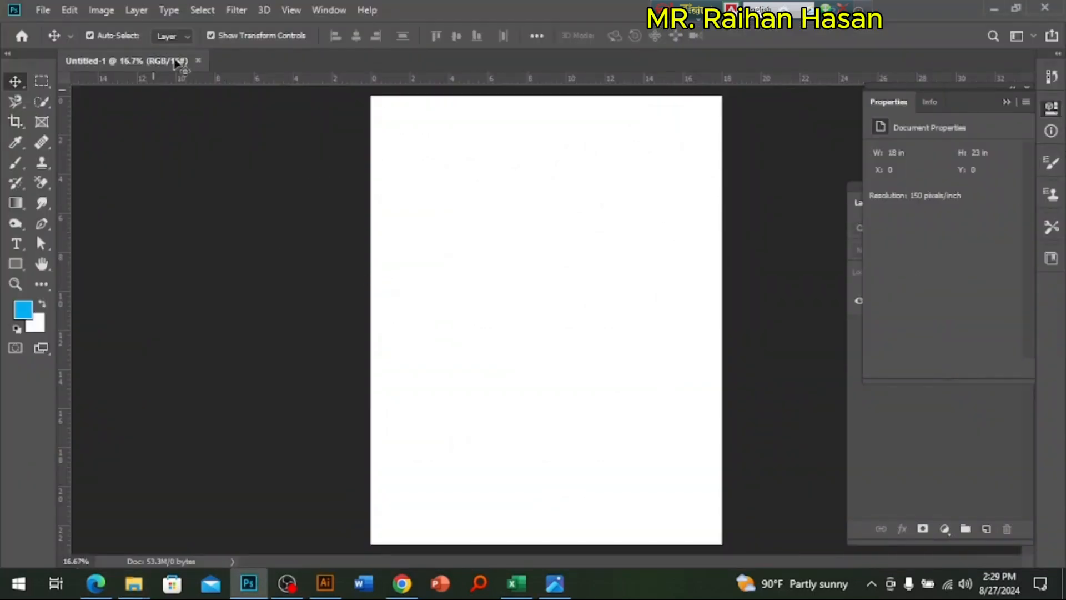
Step: Switch to Illustrator and create a new document with the preselected recent settings
click(326, 583)
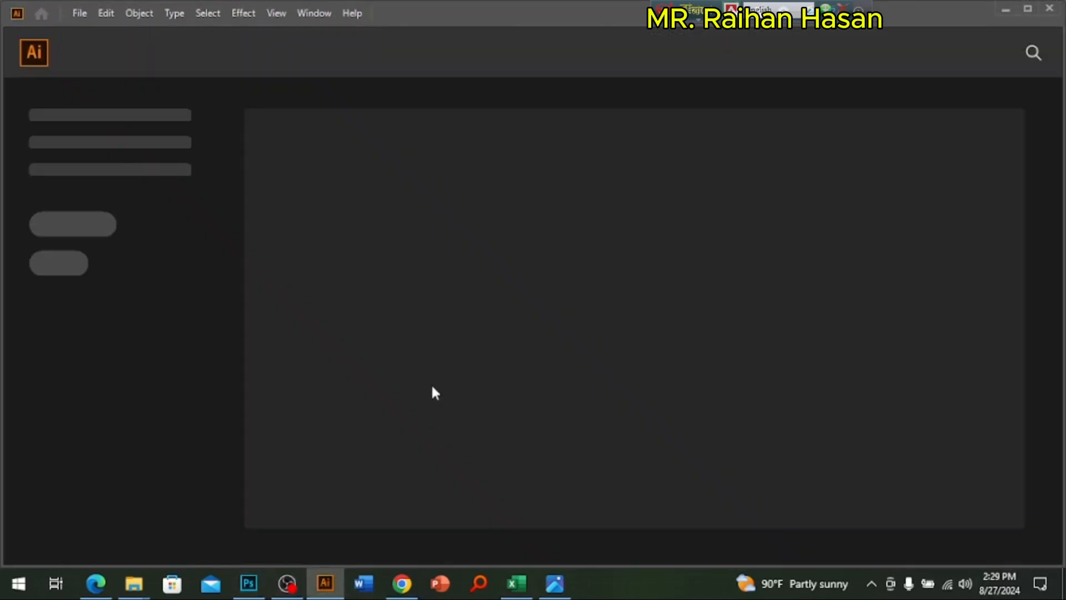
click(79, 15)
click(528, 393)
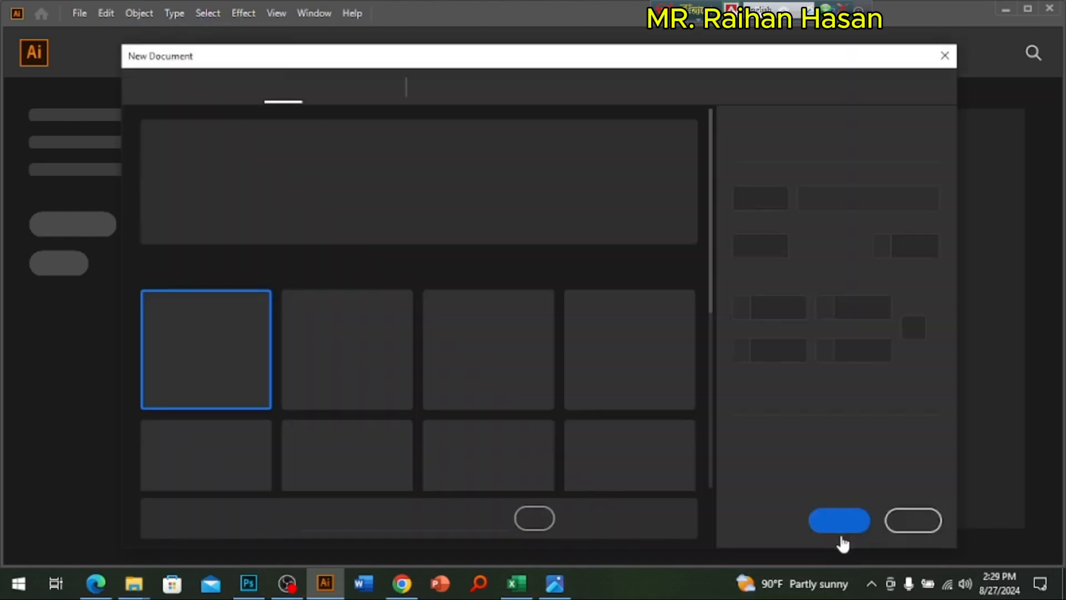
click(841, 525)
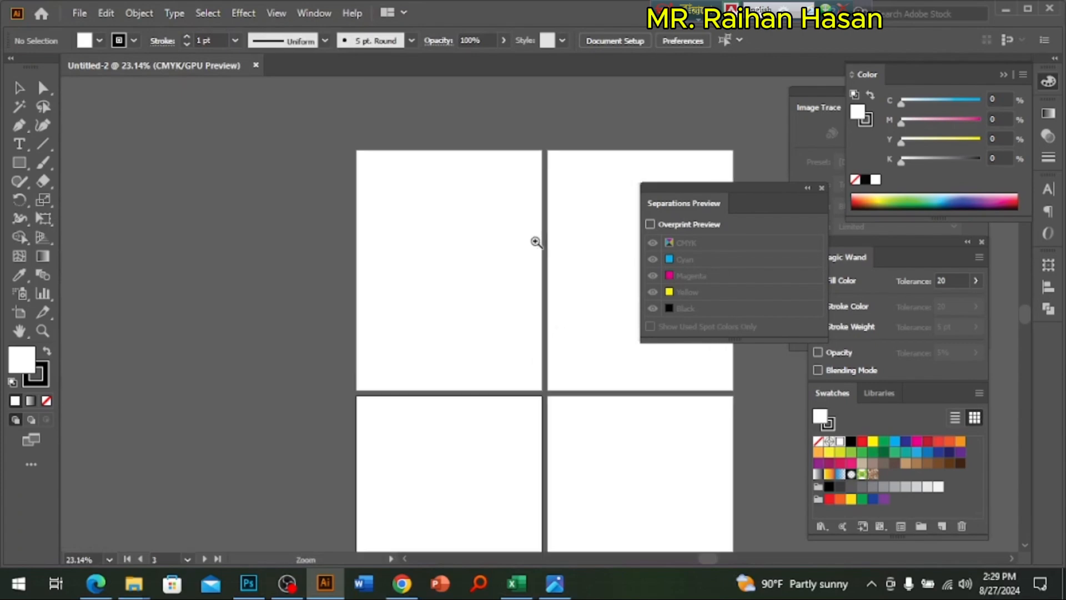
click(466, 295)
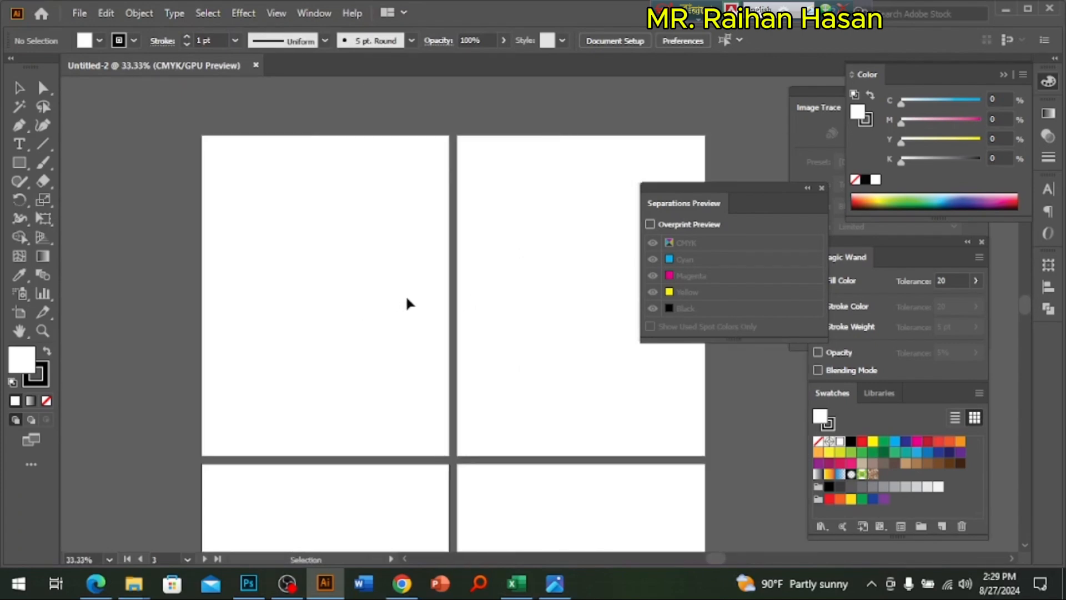
Step: Choose CMYK Color as the document color mode
click(138, 14)
key(Escape)
click(79, 13)
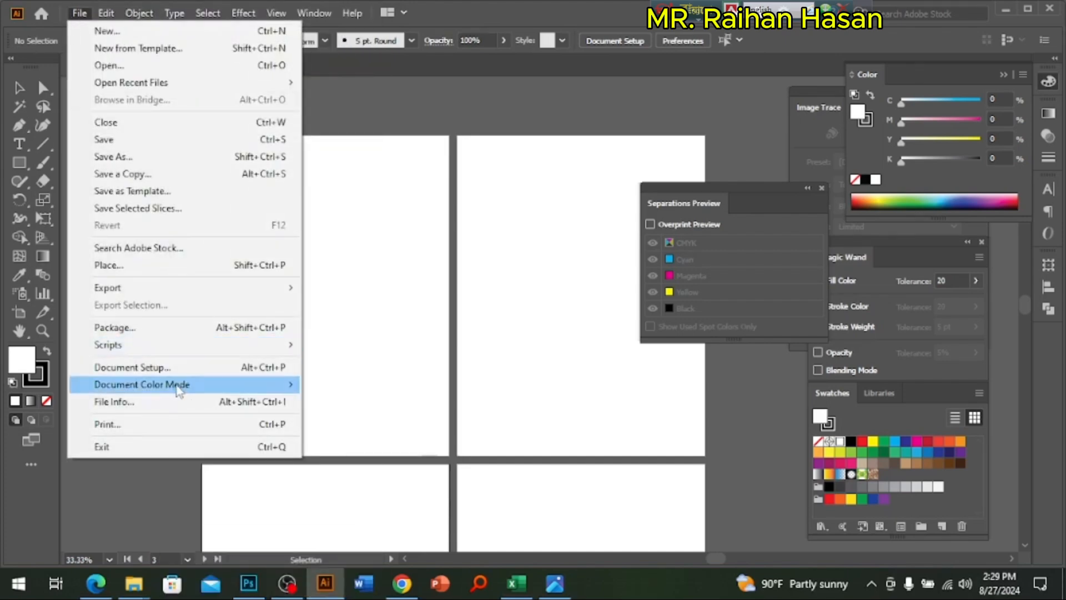
mouse_move(140, 387)
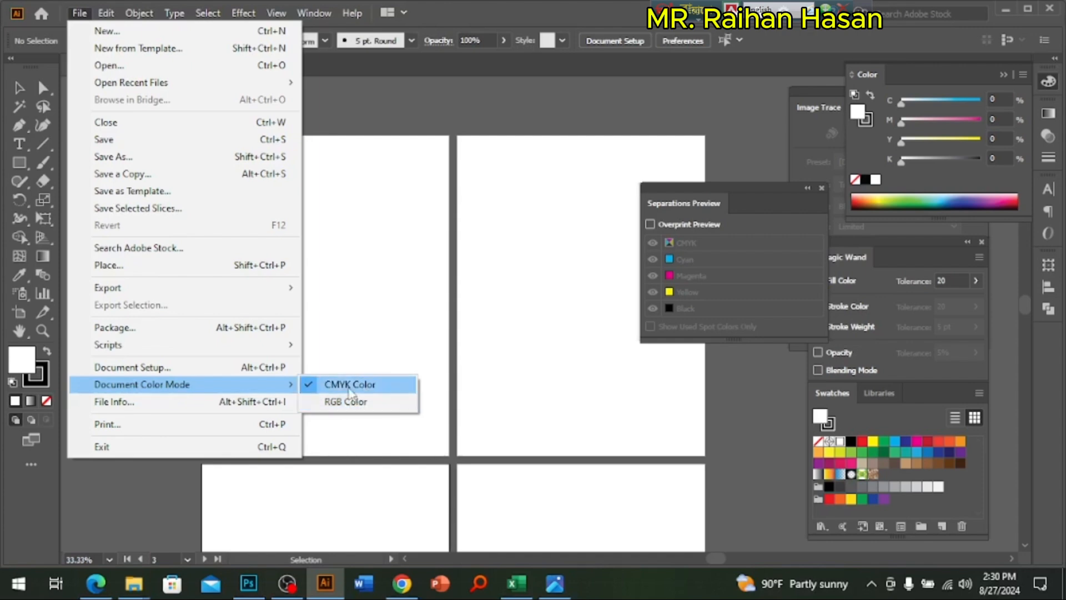
click(348, 389)
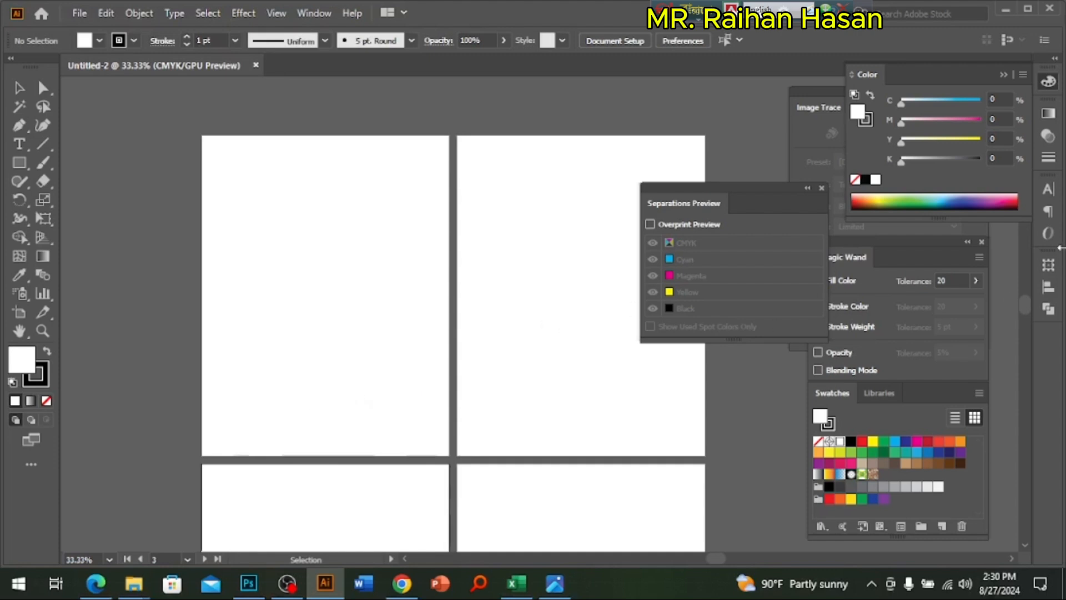
Step: With Overprint Preview enabled, draw a large rectangle on the first artboard and fill it with C 100, M 100, Y 100, K 0
click(650, 225)
key(m)
drag(241, 190, 434, 367)
drag(964, 140, 993, 136)
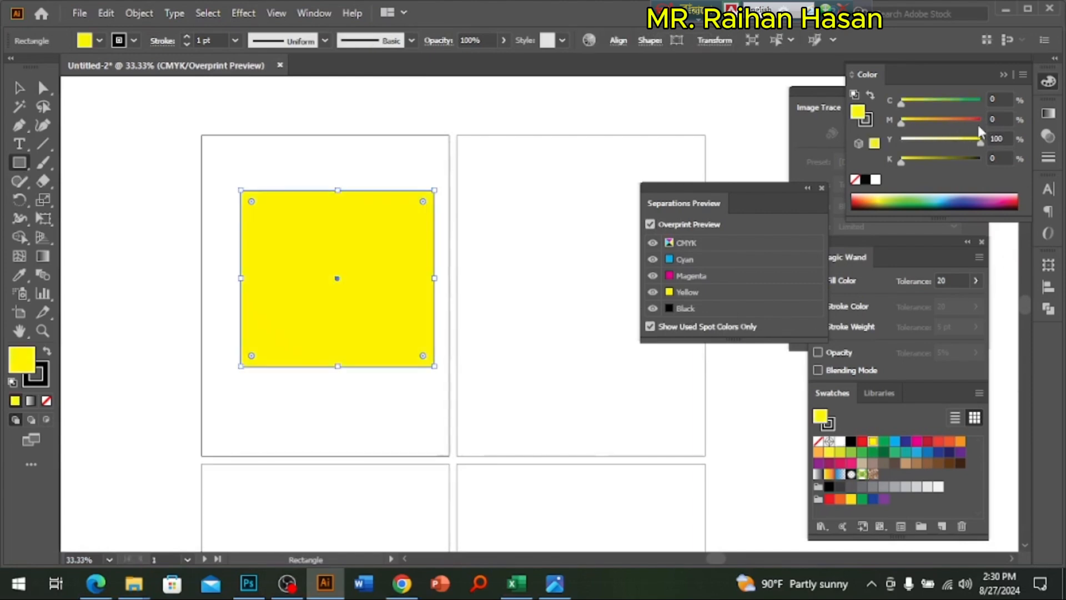
click(979, 123)
drag(967, 103, 1001, 104)
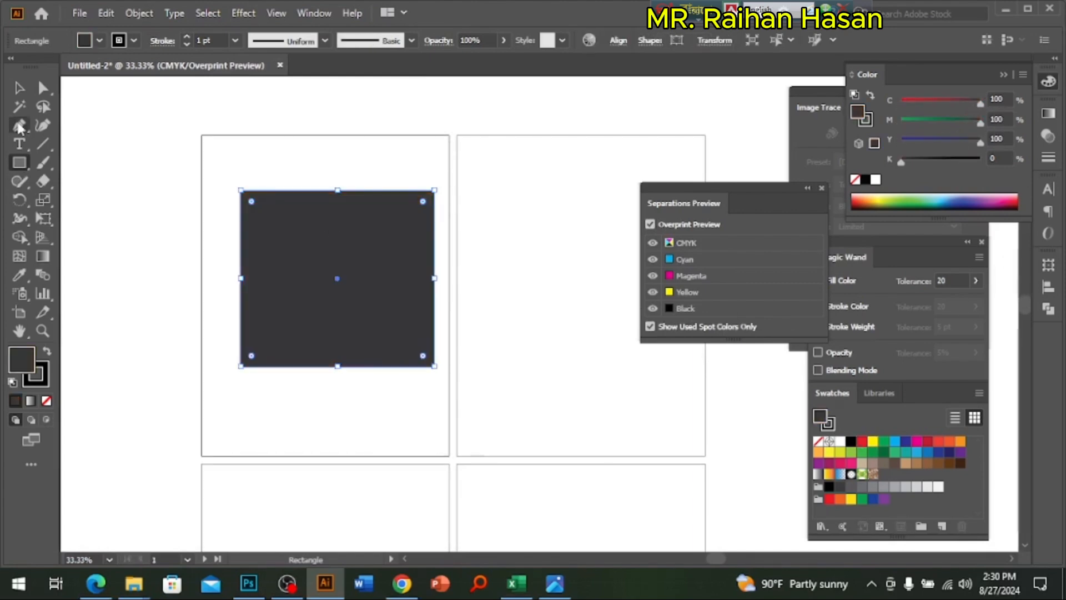
click(19, 88)
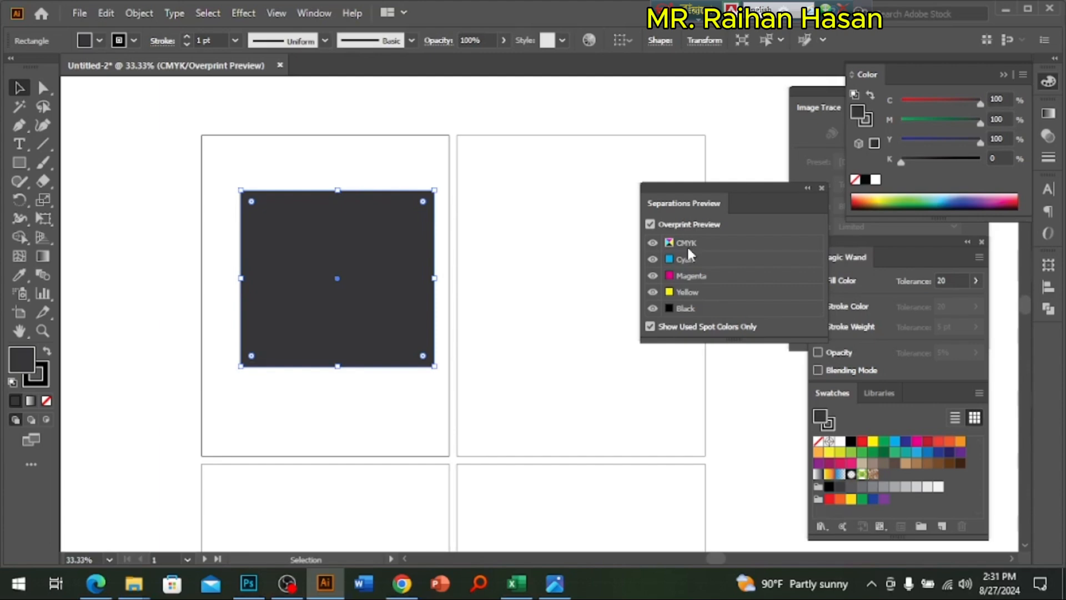
Step: Change the document color mode to RGB Color and show the rectangle's fill with RGB sliders
click(75, 13)
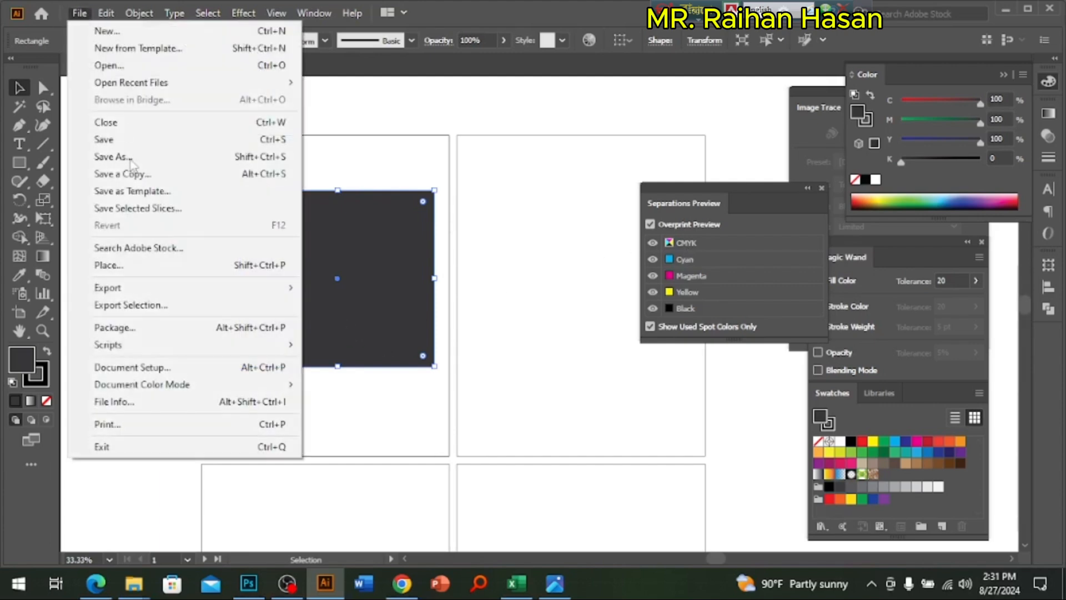
mouse_move(220, 386)
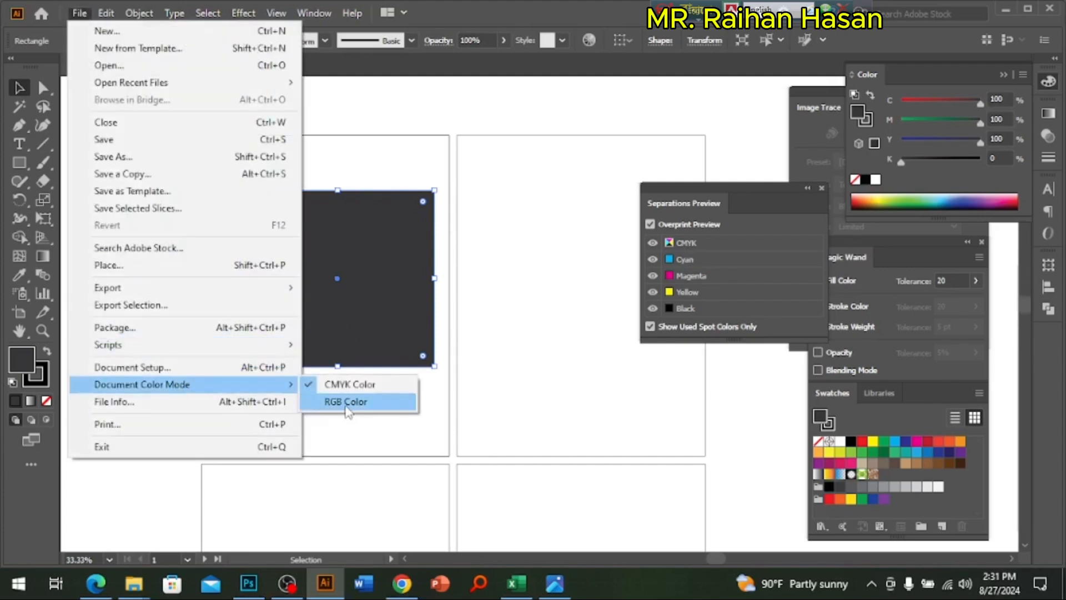
click(346, 402)
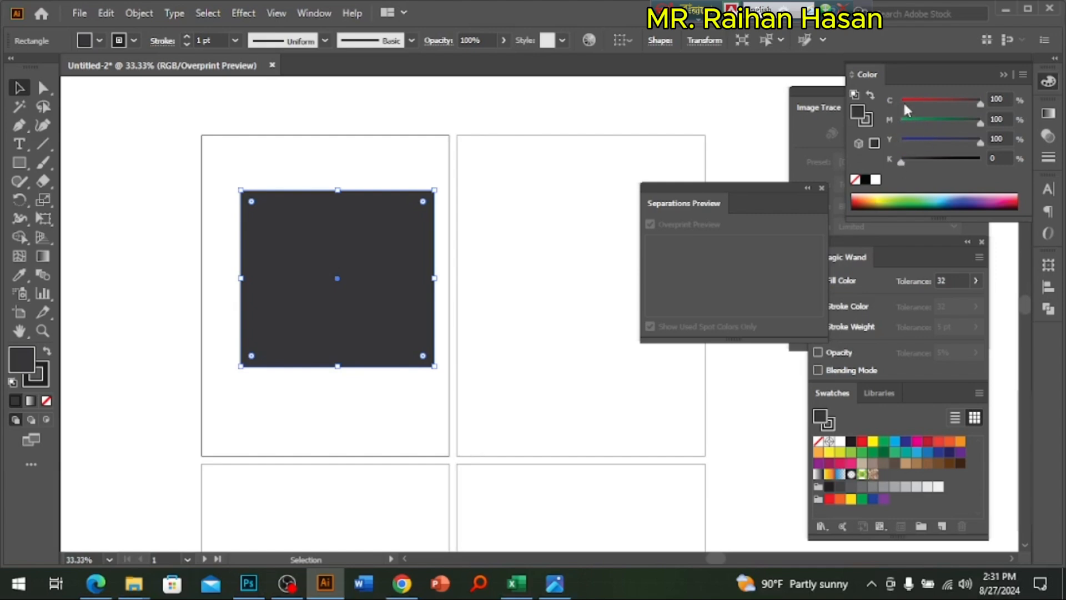
click(1023, 76)
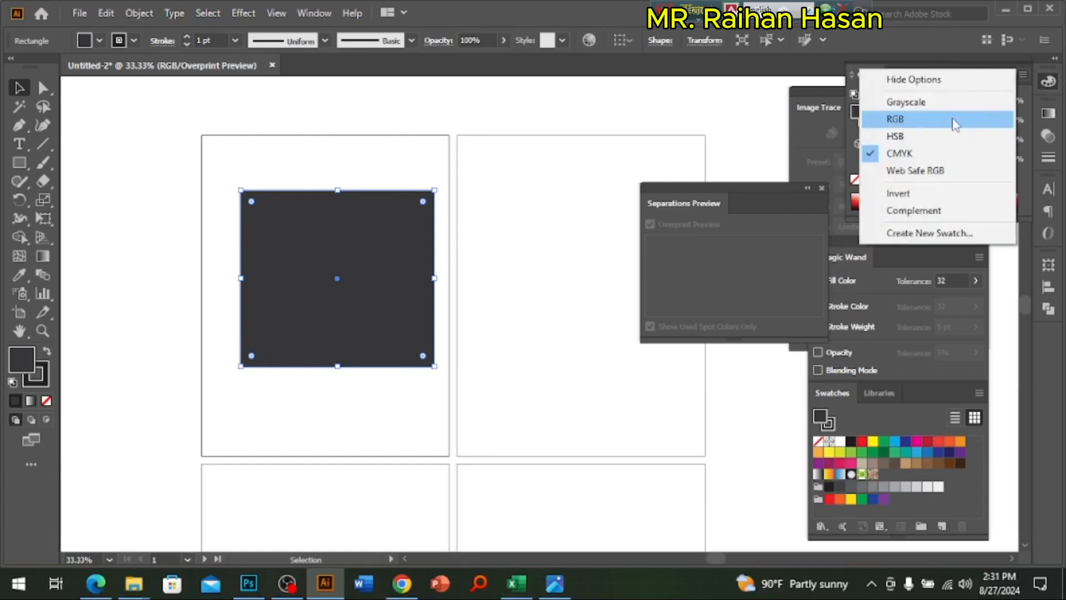
click(913, 117)
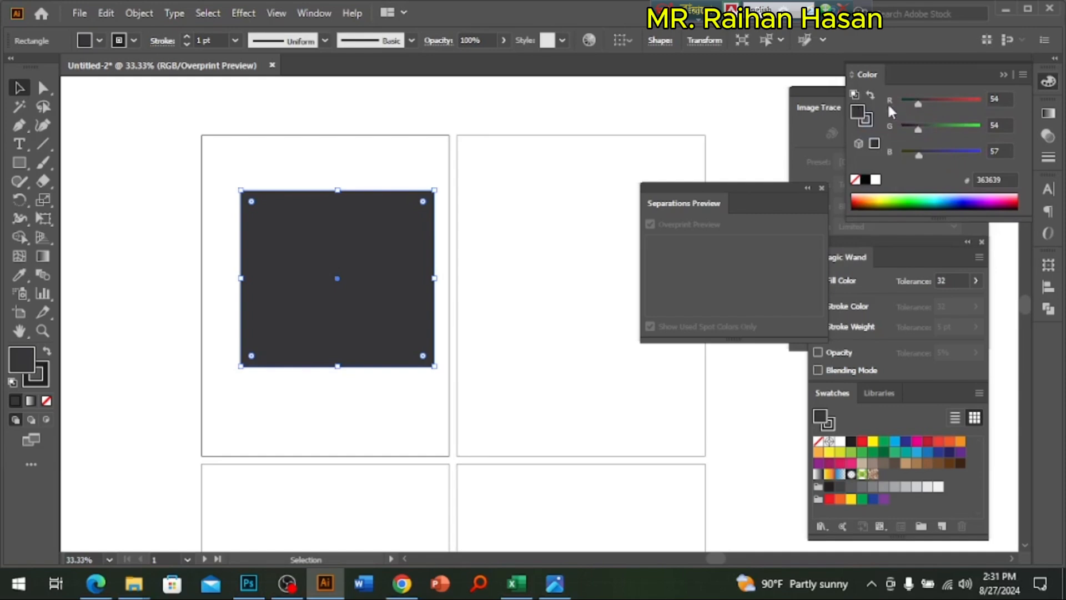
Step: Try the RGB sliders on the rectangle's fill, raising R and G to 255 and then setting R 0, G 0, B 0
drag(926, 103, 982, 104)
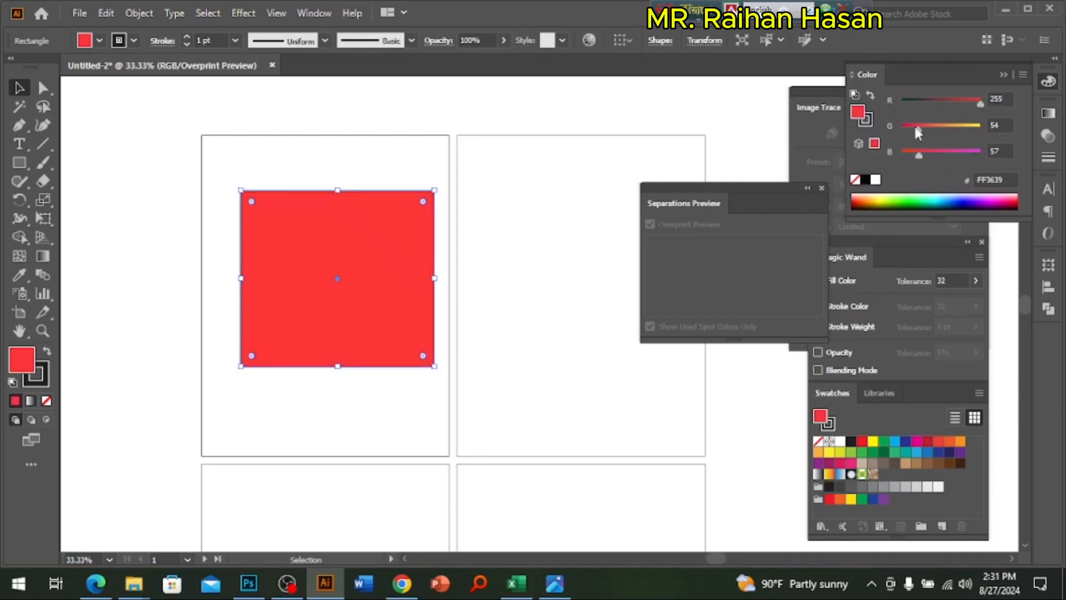
drag(918, 132, 982, 127)
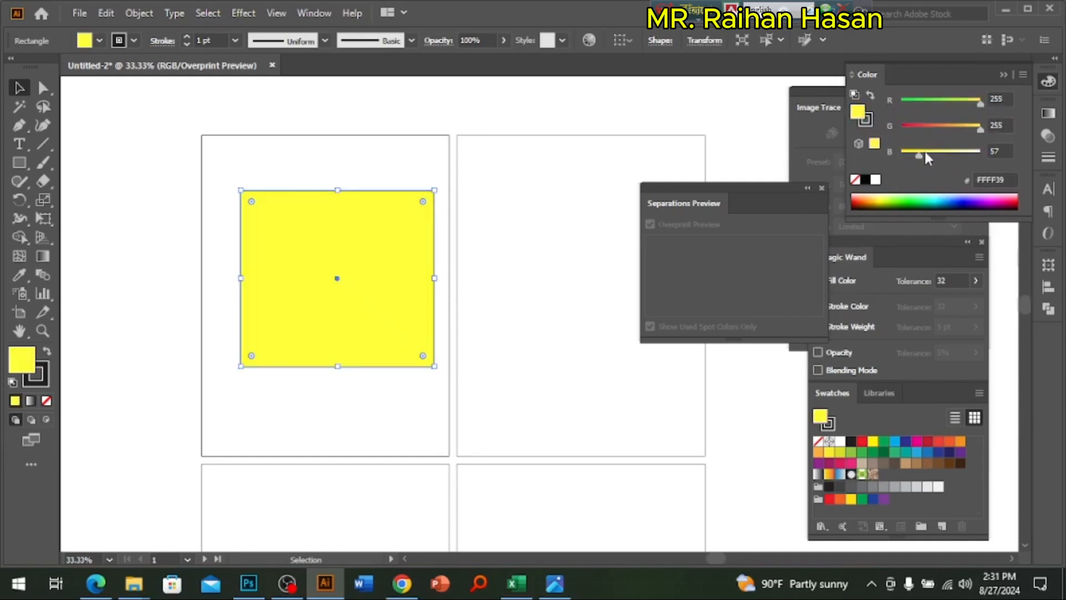
mouse_move(919, 156)
mouse_down()
mouse_move(989, 161)
mouse_move(901, 155)
mouse_up()
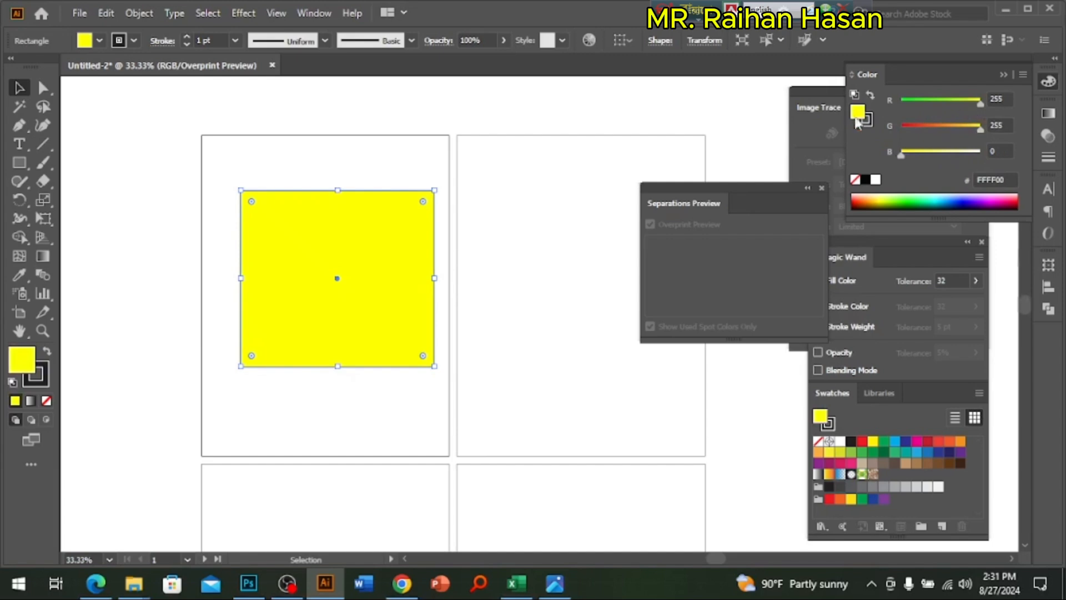
drag(980, 104, 900, 111)
drag(981, 130, 900, 131)
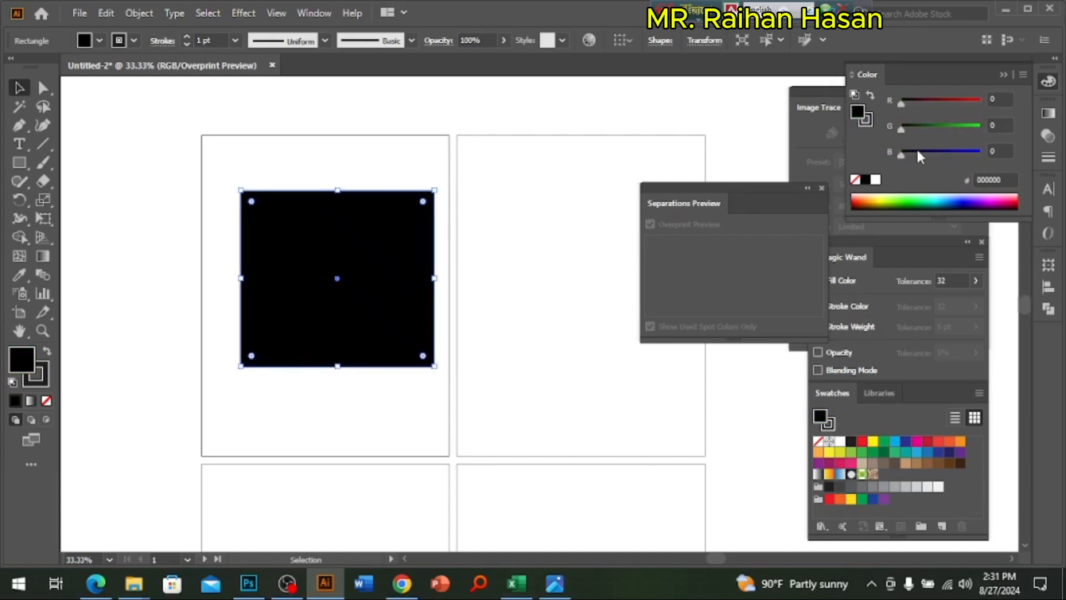
Step: Set the rectangle's fill to R 255, G 255, B 255 by raising red, green and blue in turn
drag(969, 109, 982, 105)
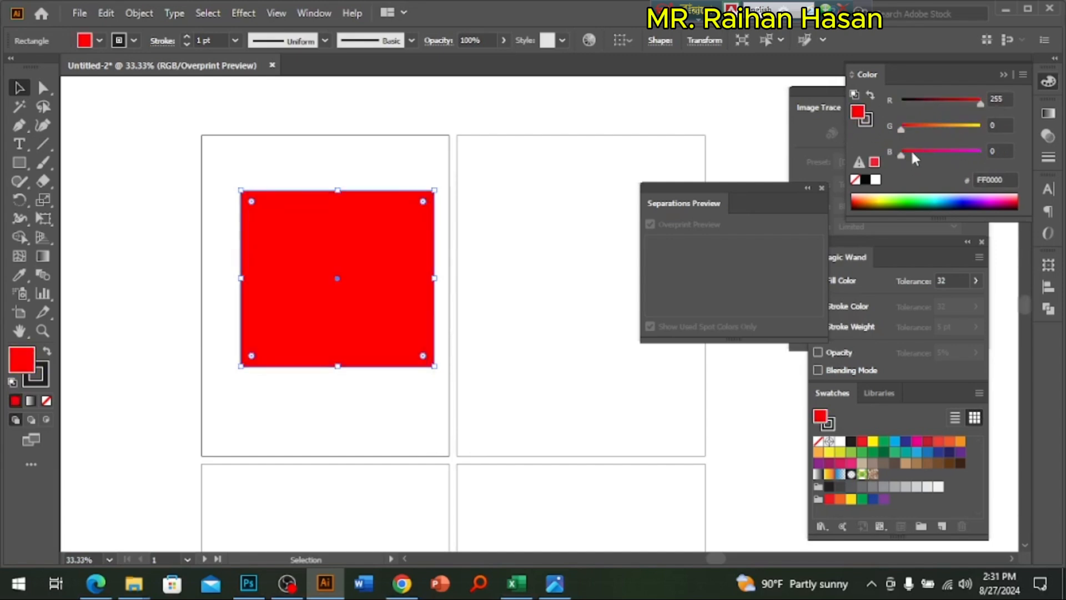
drag(902, 131, 981, 129)
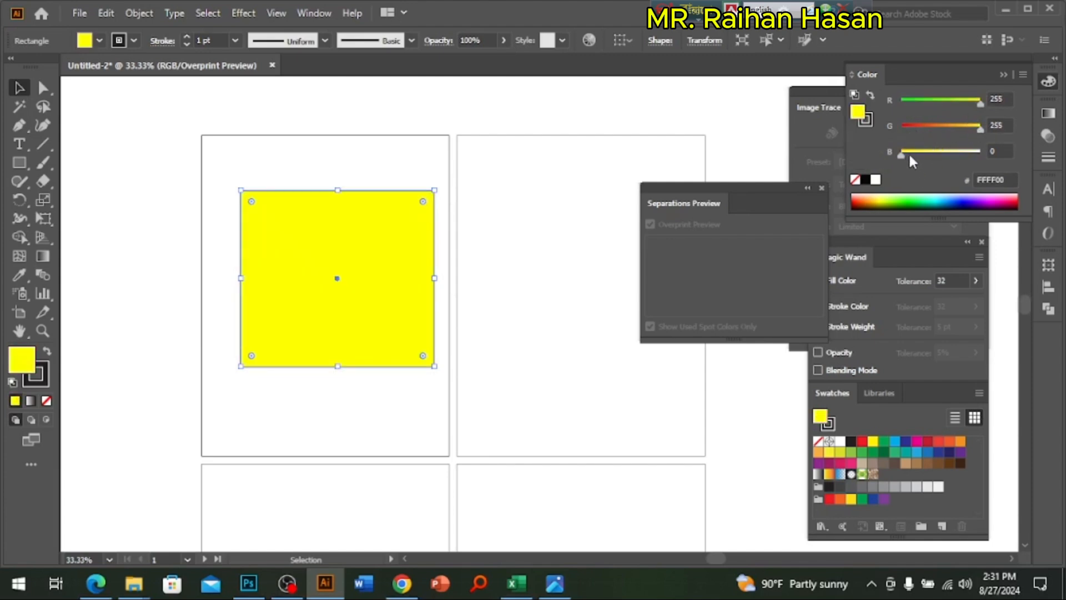
mouse_move(908, 156)
mouse_down()
mouse_move(981, 161)
mouse_move(901, 157)
mouse_up()
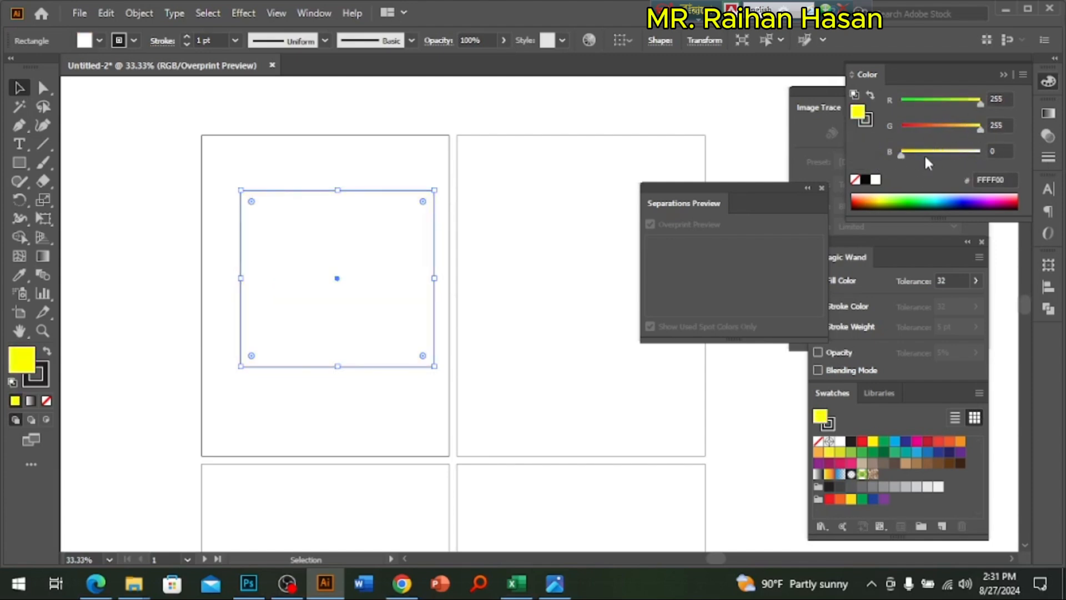
mouse_move(980, 130)
mouse_down()
mouse_move(903, 132)
mouse_move(981, 129)
mouse_up()
drag(902, 156, 980, 159)
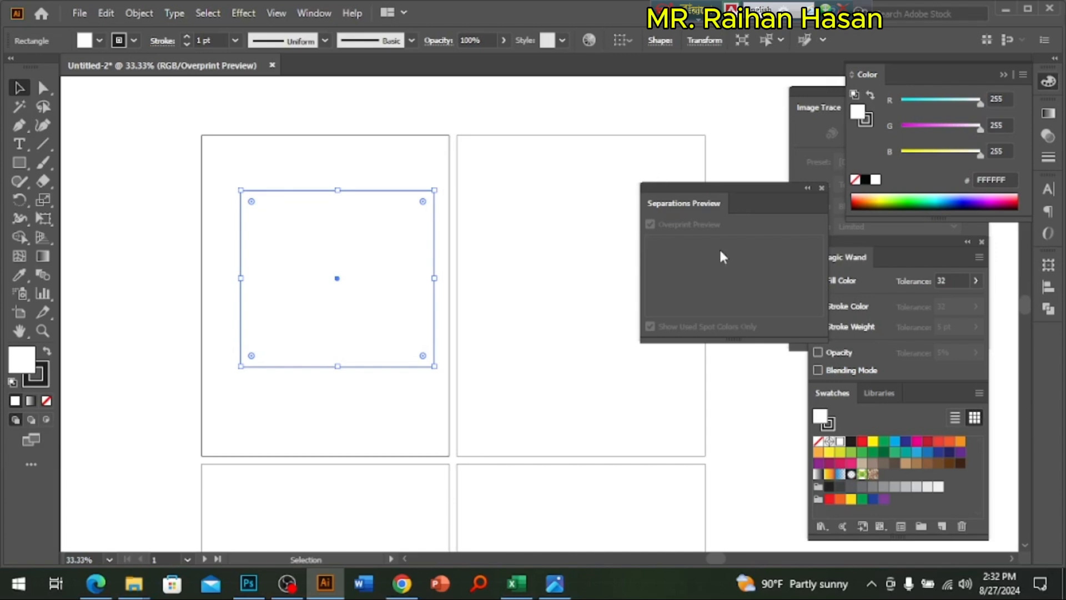
Step: Switch to Photoshop and view the whole blank 18 x 23 inch poster document
click(248, 583)
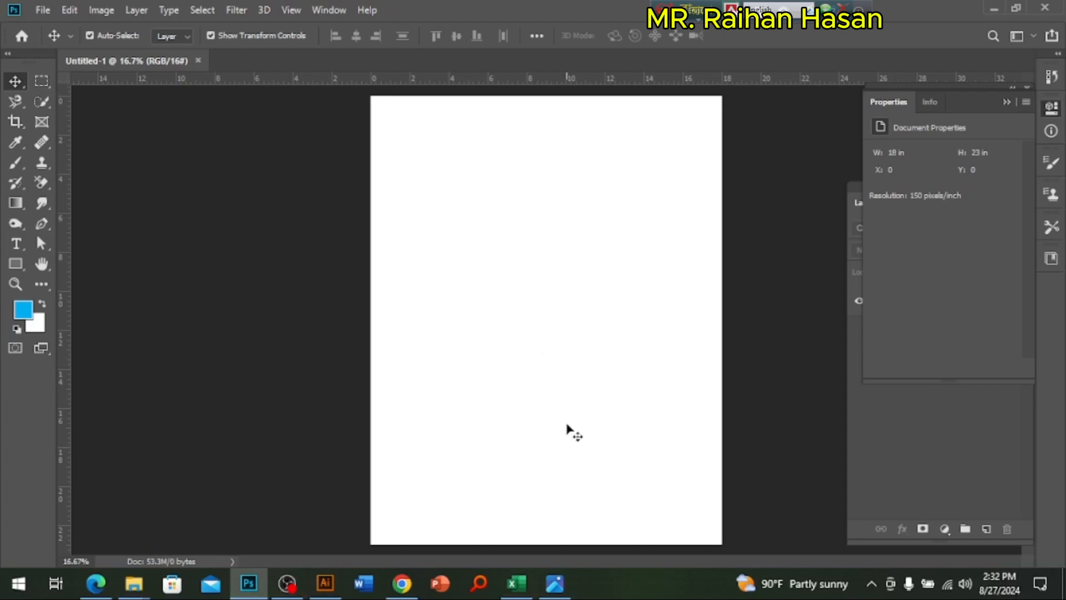
key(ctrl+minus)
ctrl+alt+click(639, 310)
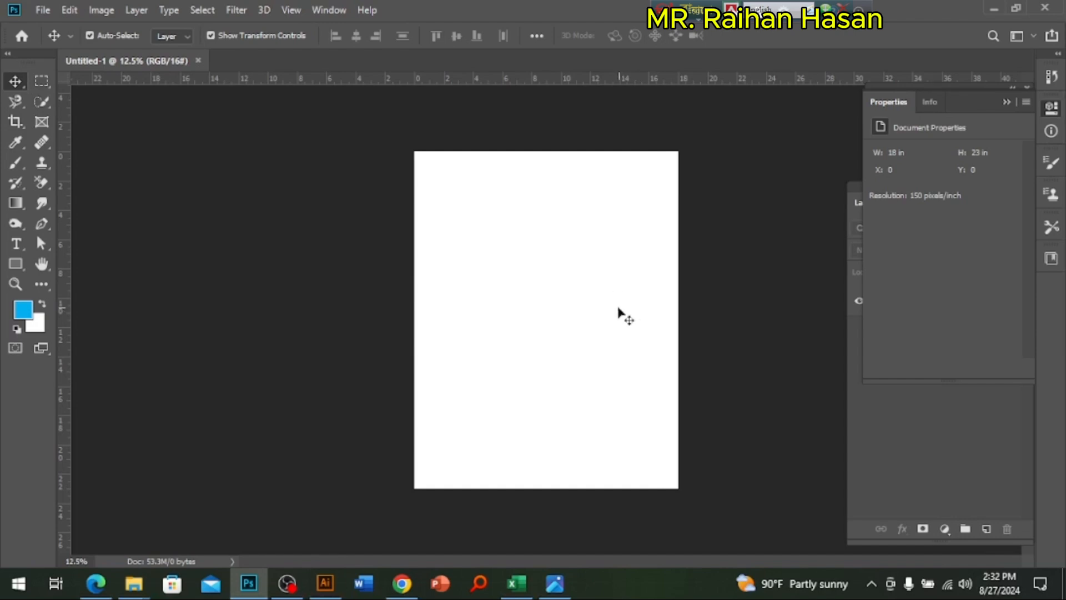
key(ctrl+plus)
key(ctrl+minus)
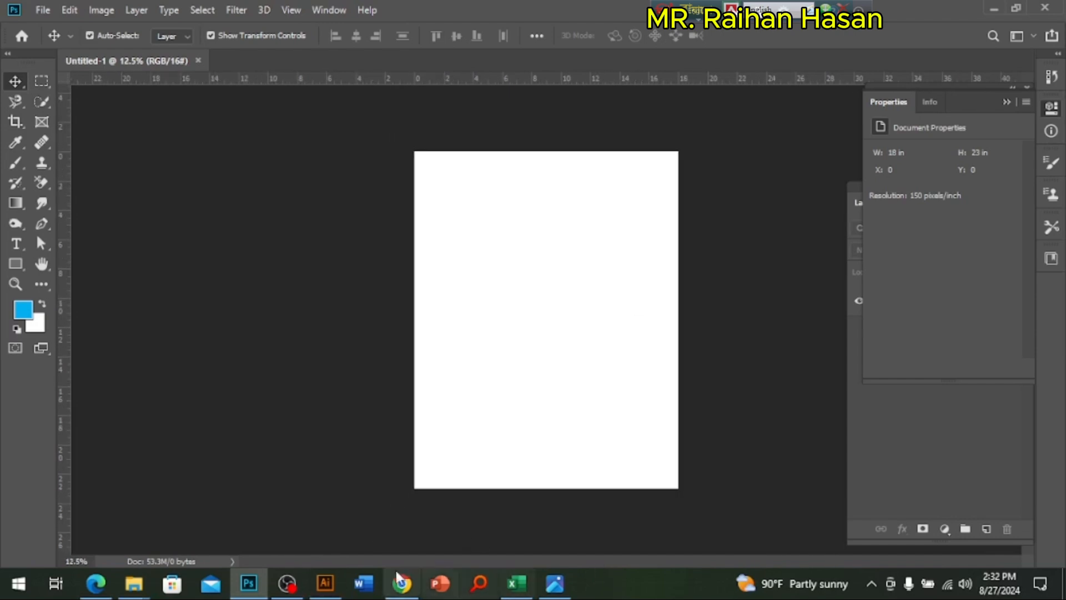
Step: Switch to the practical-exam PDF in Edge and read Task-B's color mode and Task-A's color combination requirements
click(95, 584)
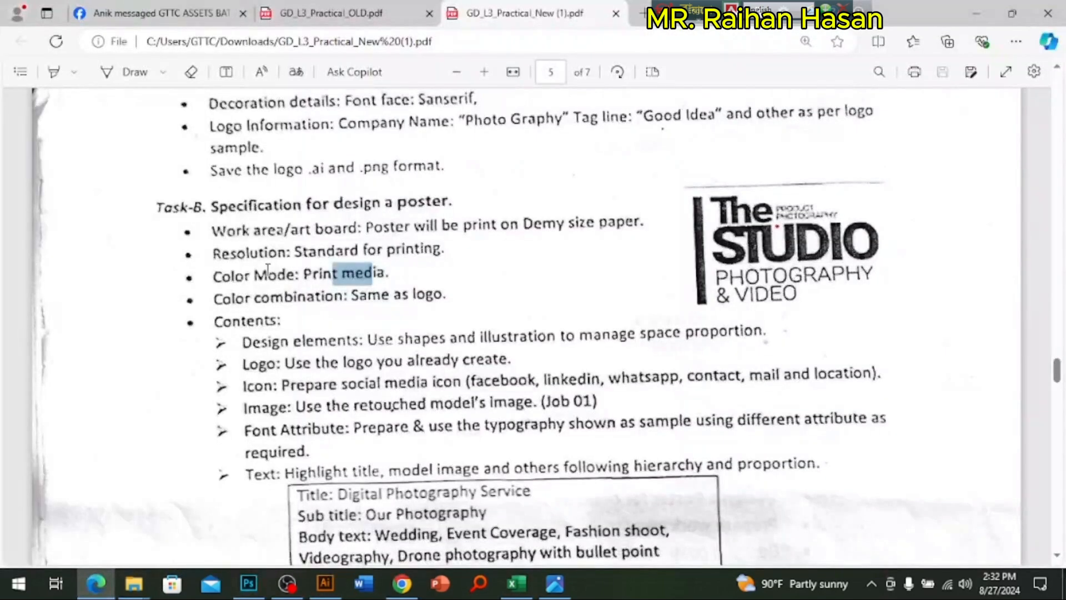
drag(326, 273, 337, 273)
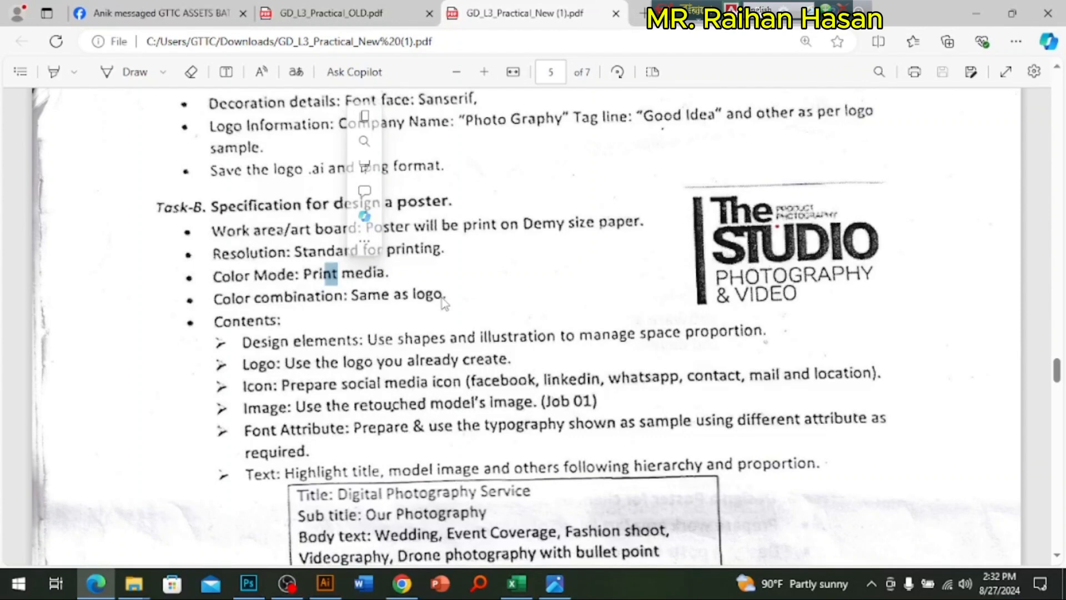
scroll(391, 307, up, 3)
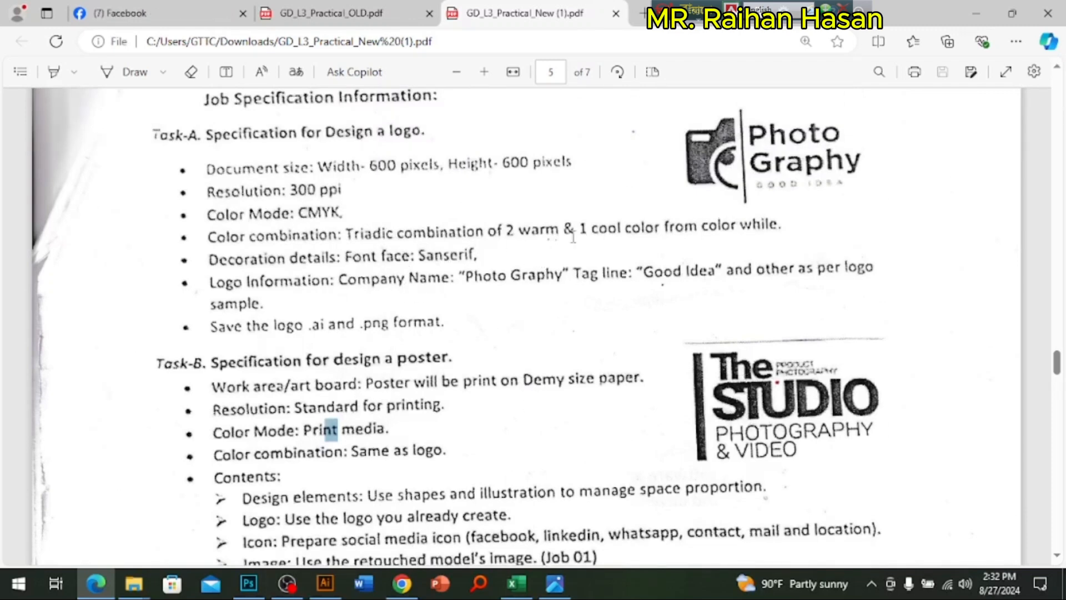
drag(508, 229, 664, 228)
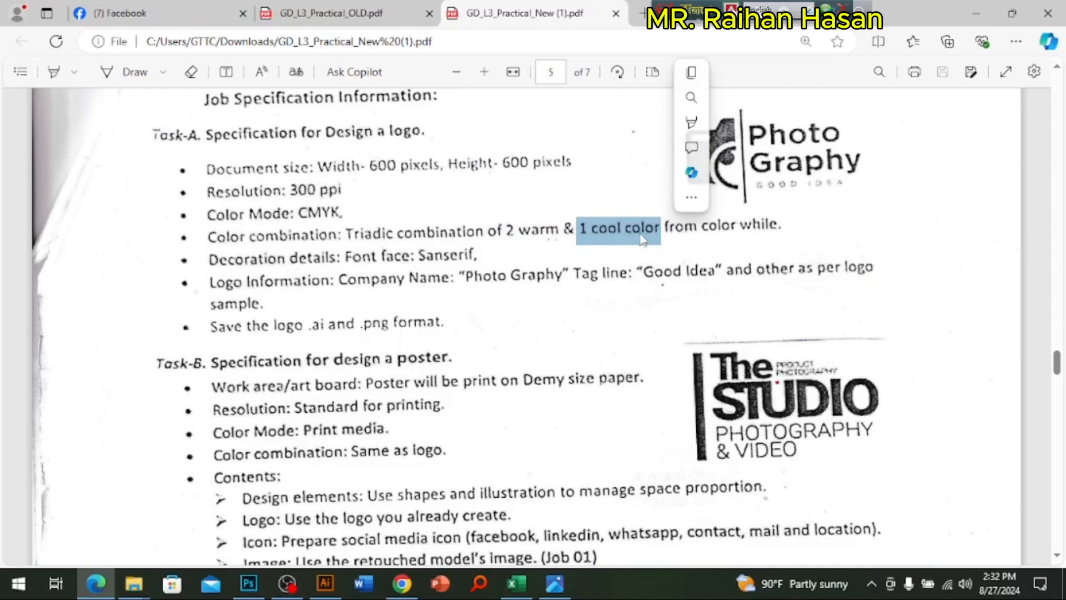
click(508, 230)
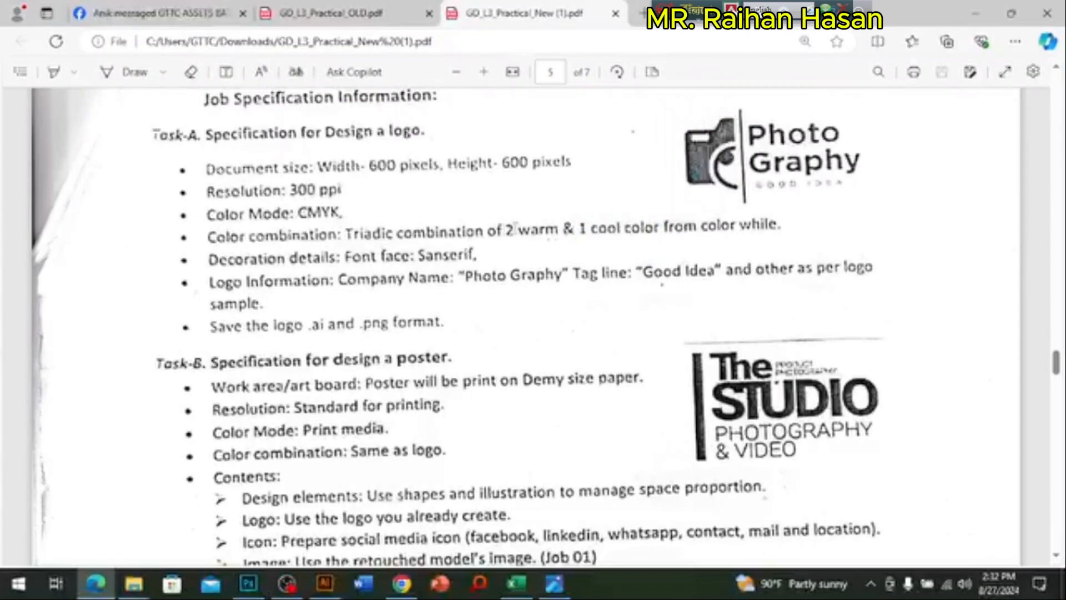
drag(506, 229, 639, 234)
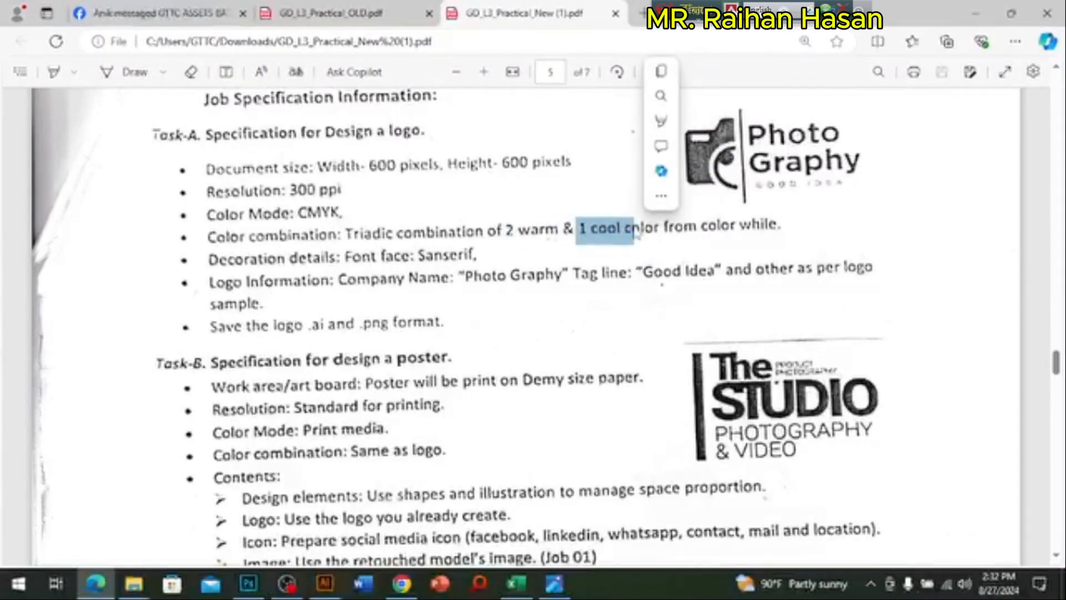
Step: Leave the PDF, bring up File Explorer and open the ASSET folder on New Volume (F:)
key(super+d)
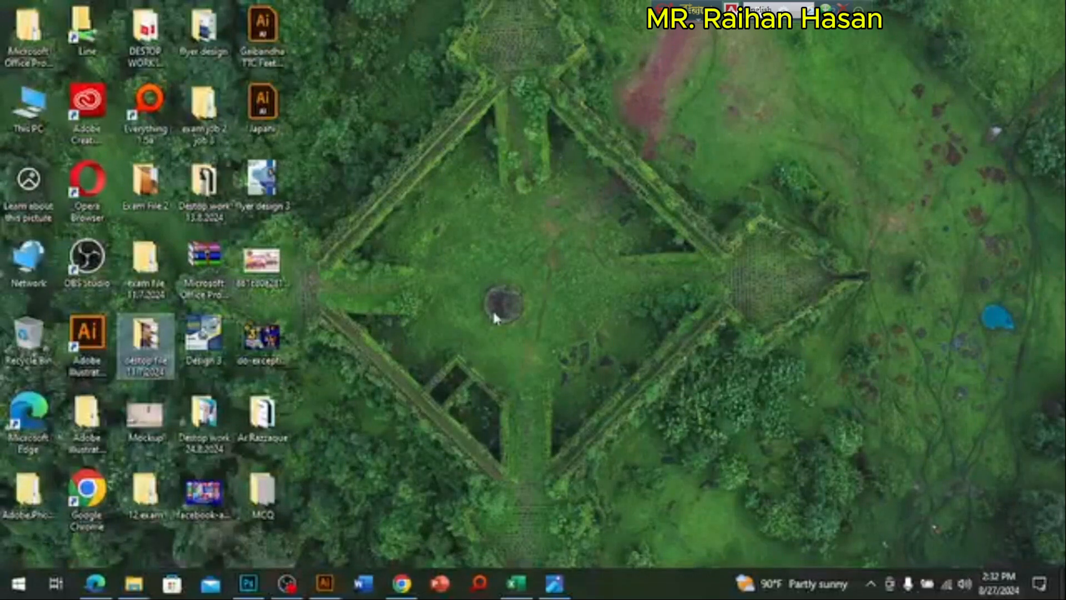
click(33, 110)
click(649, 274)
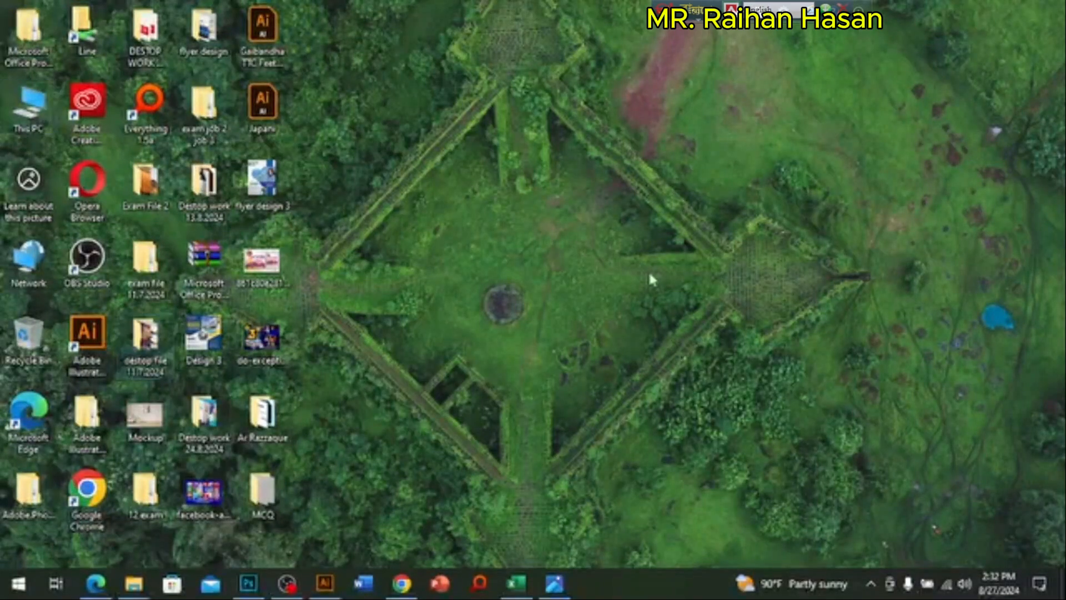
key(super+e)
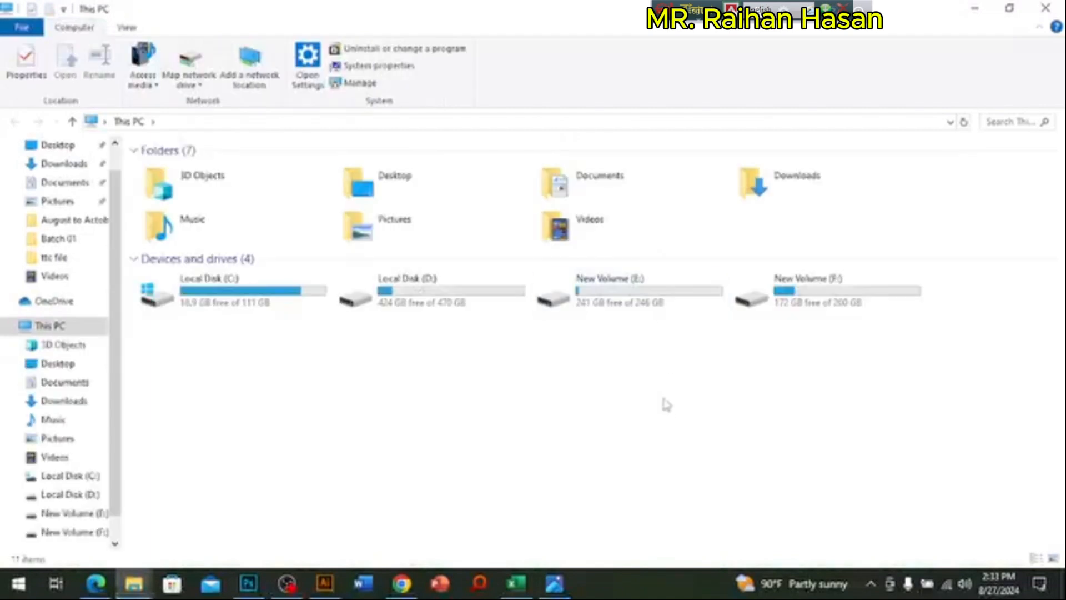
double_click(810, 292)
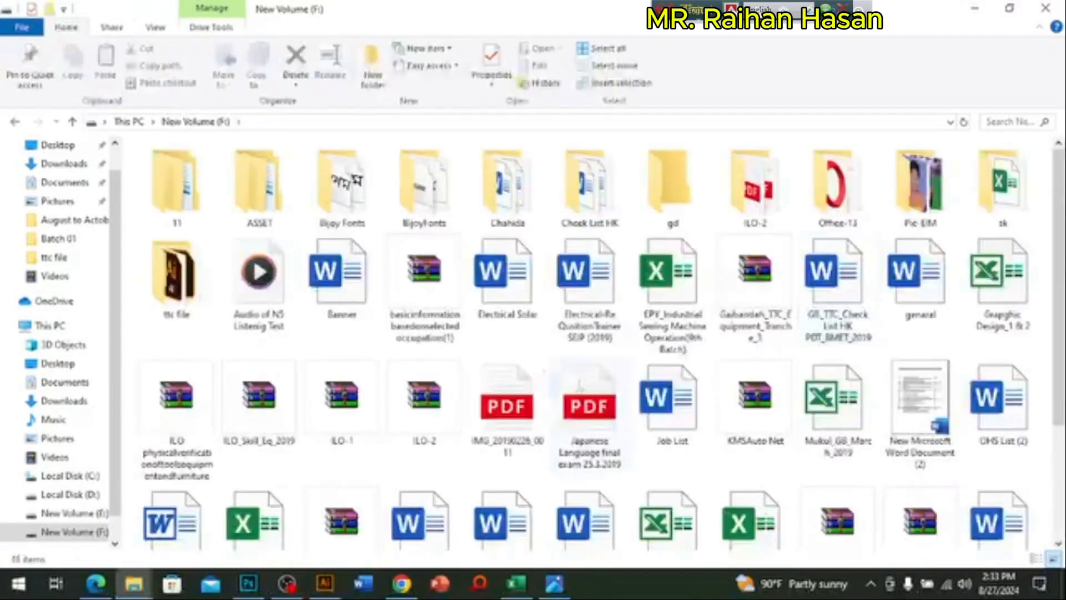
double_click(259, 189)
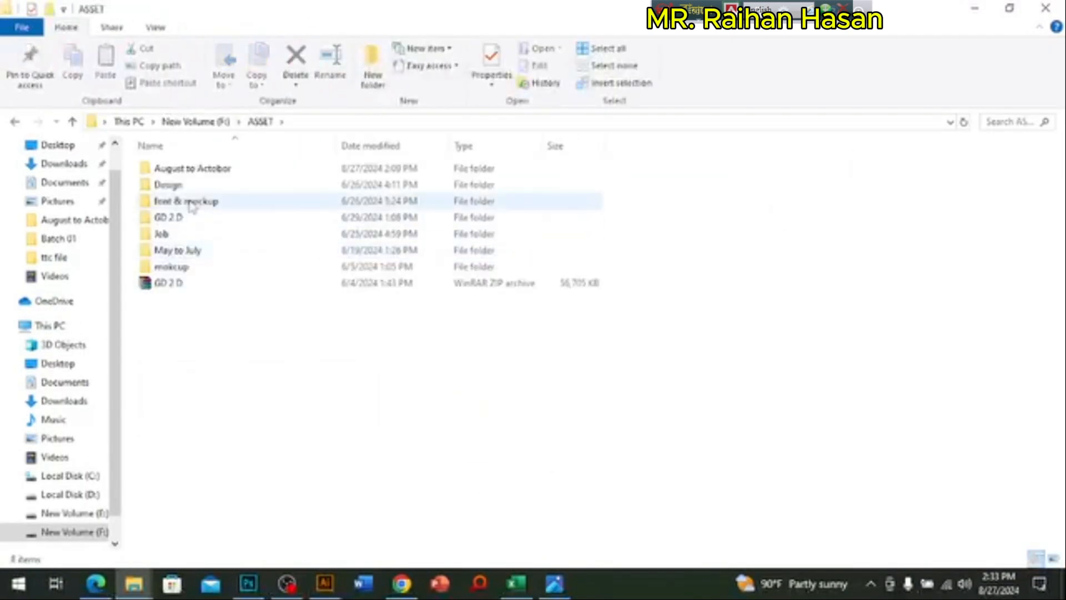
Step: Open the Color theory PDF from the NSDA folder inside GD 2 D
double_click(192, 251)
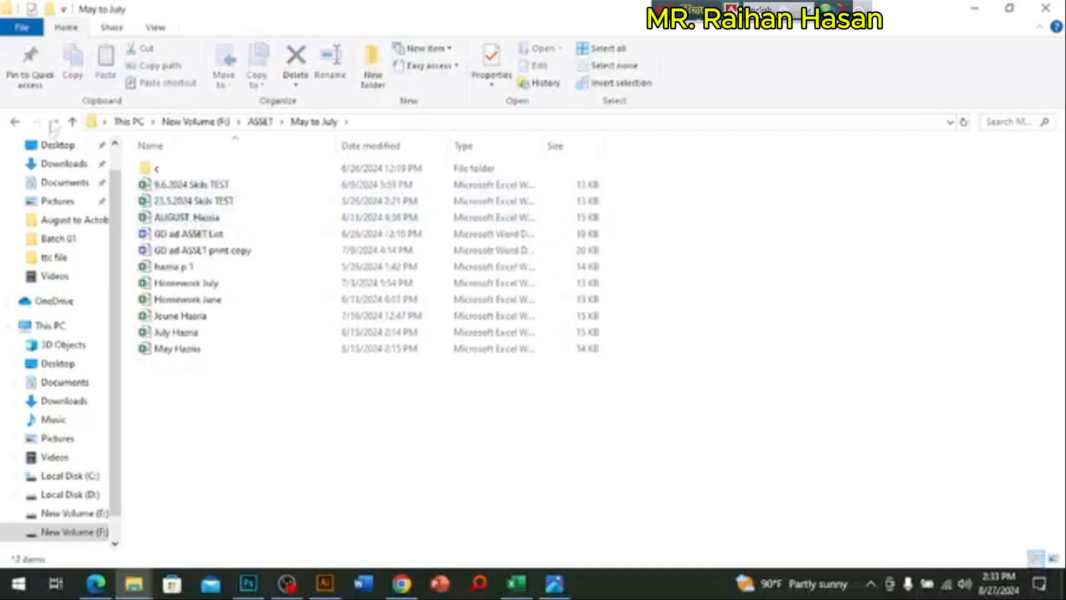
click(72, 122)
double_click(167, 215)
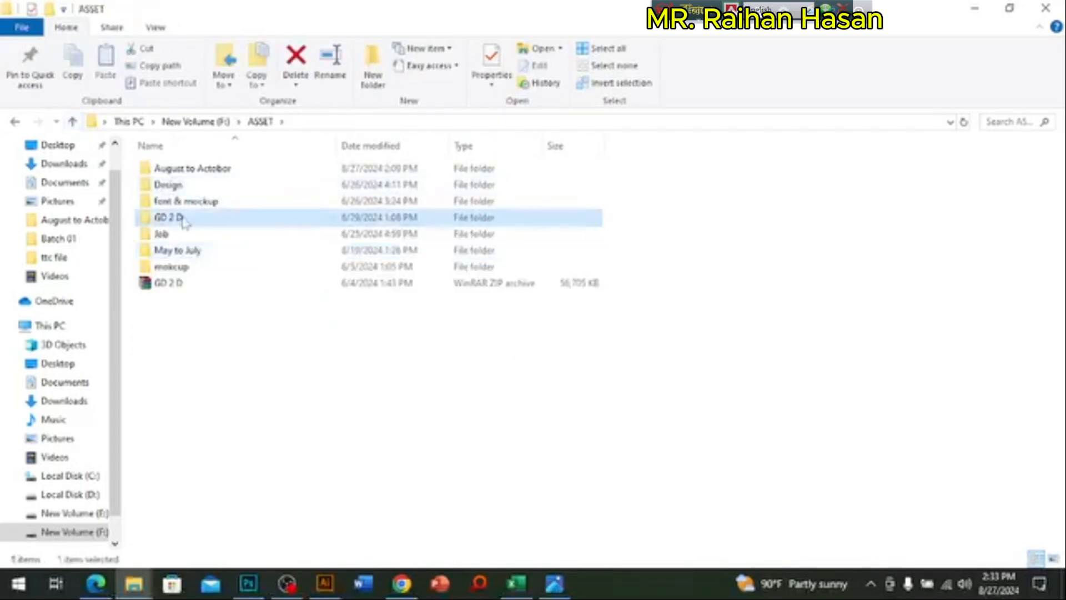
double_click(189, 217)
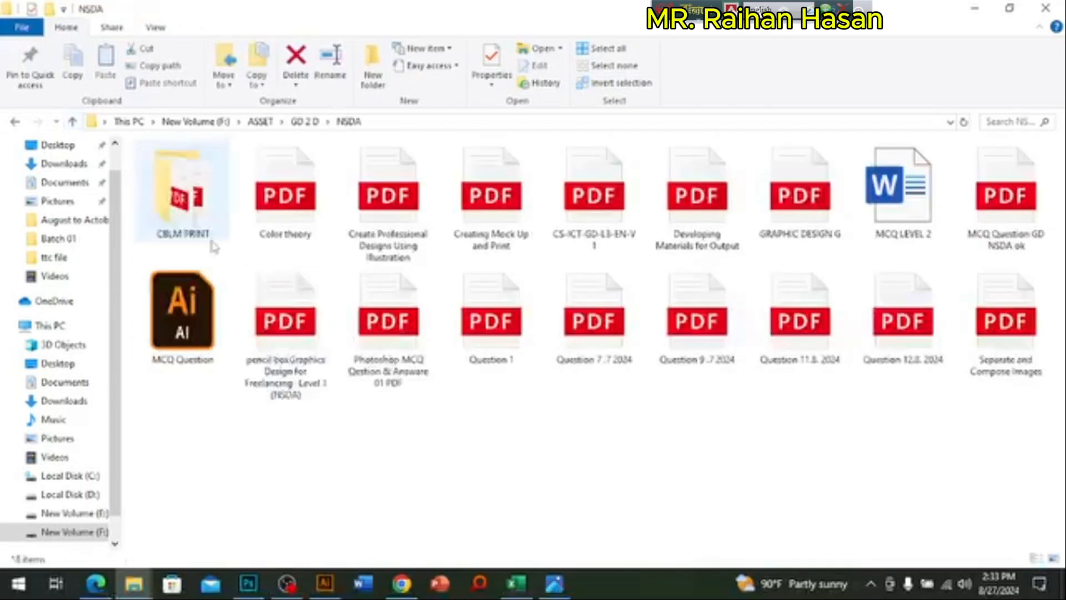
click(298, 225)
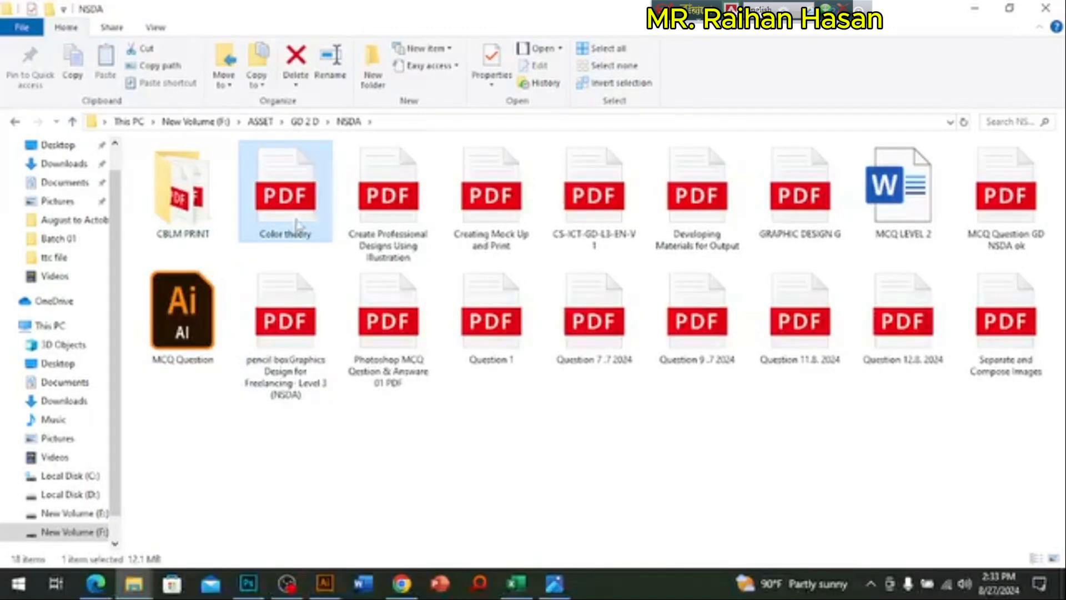
double_click(298, 225)
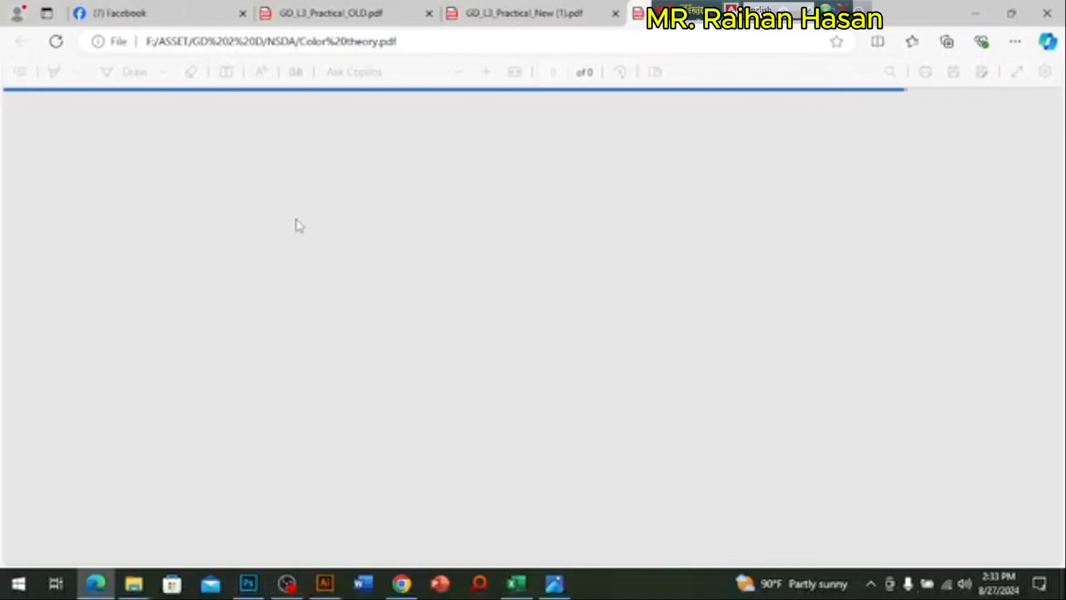
Step: Examine the color wheel on the first page of the Color theory PDF
scroll(496, 257, down, 15)
scroll(657, 381, up, 10)
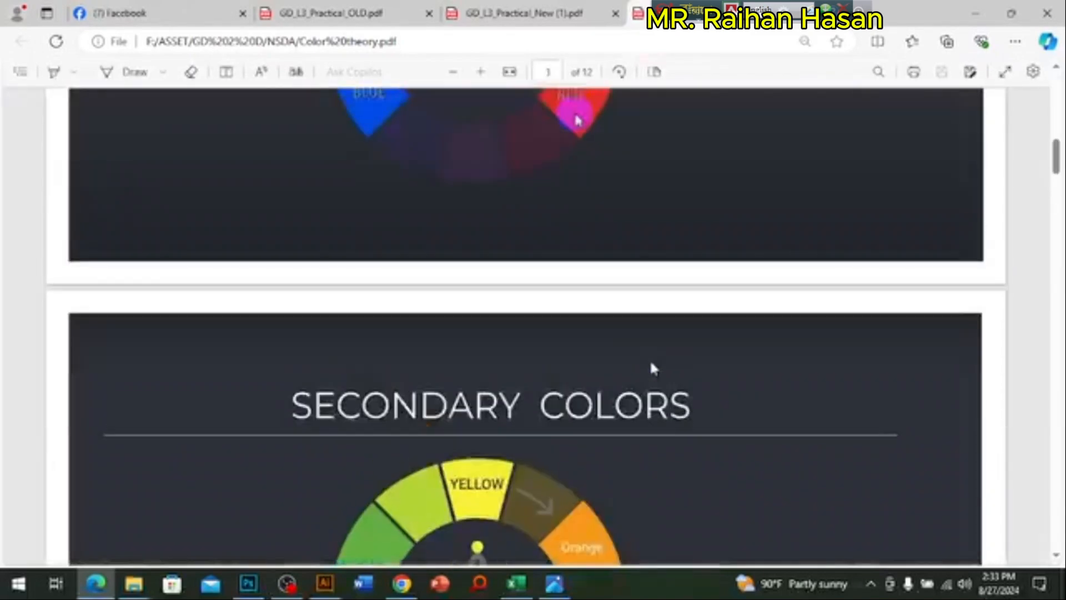
scroll(648, 366, up, 5)
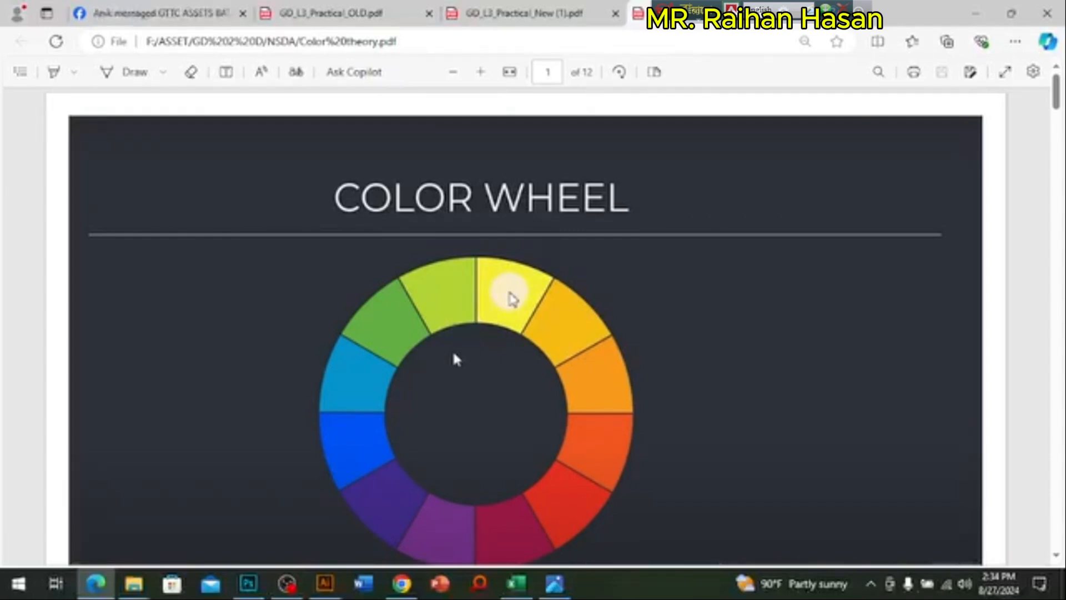
scroll(552, 342, down, 1)
scroll(551, 342, down, 2)
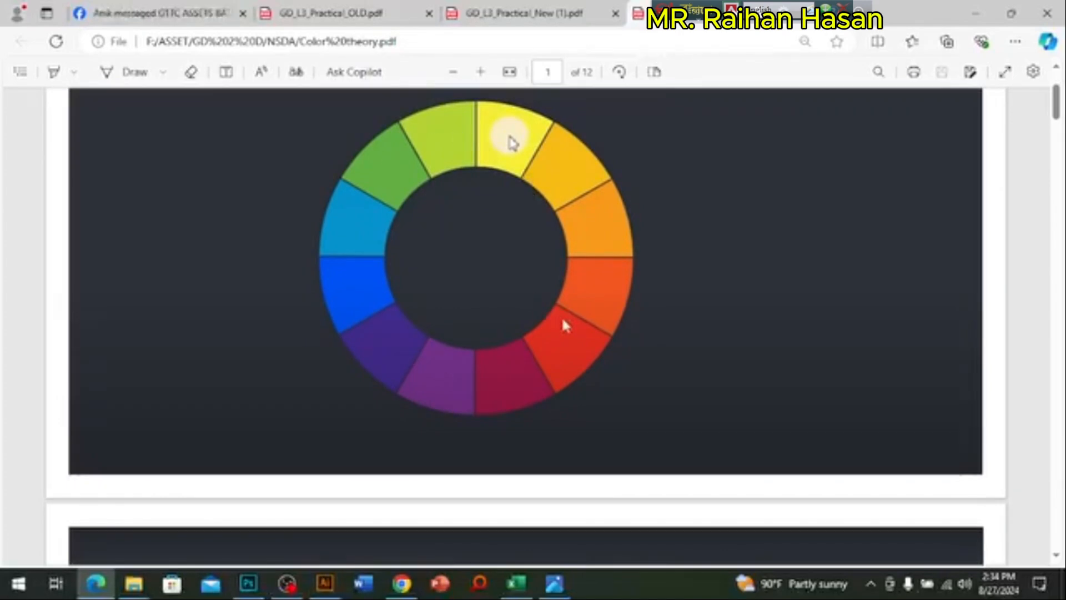
Step: Read through the primary, secondary and tertiary color pages of the Color theory PDF
scroll(564, 324, down, 5)
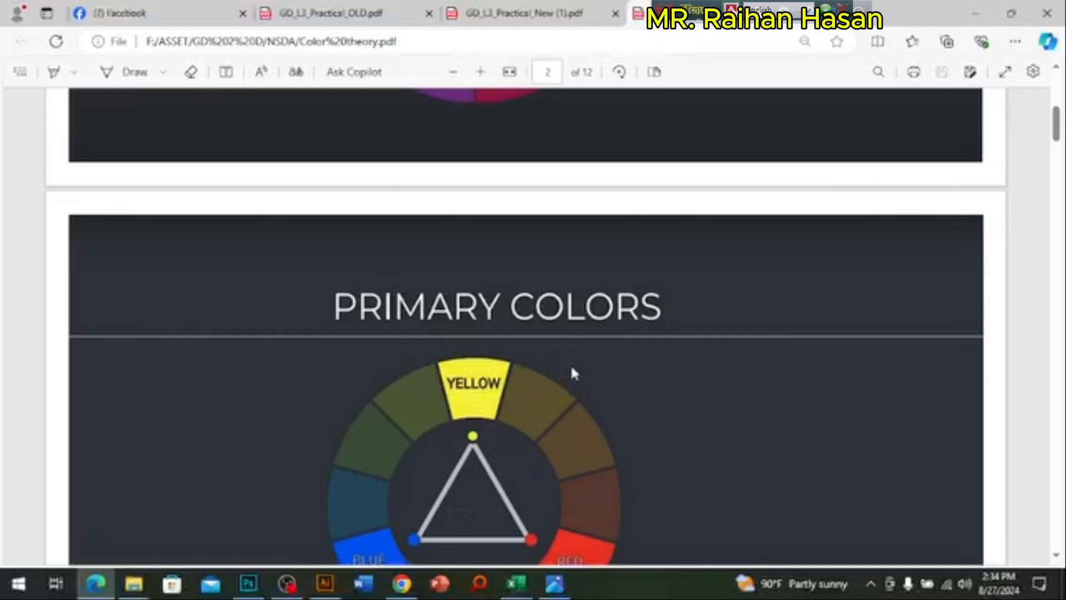
scroll(570, 364, down, 4)
scroll(540, 401, down, 8)
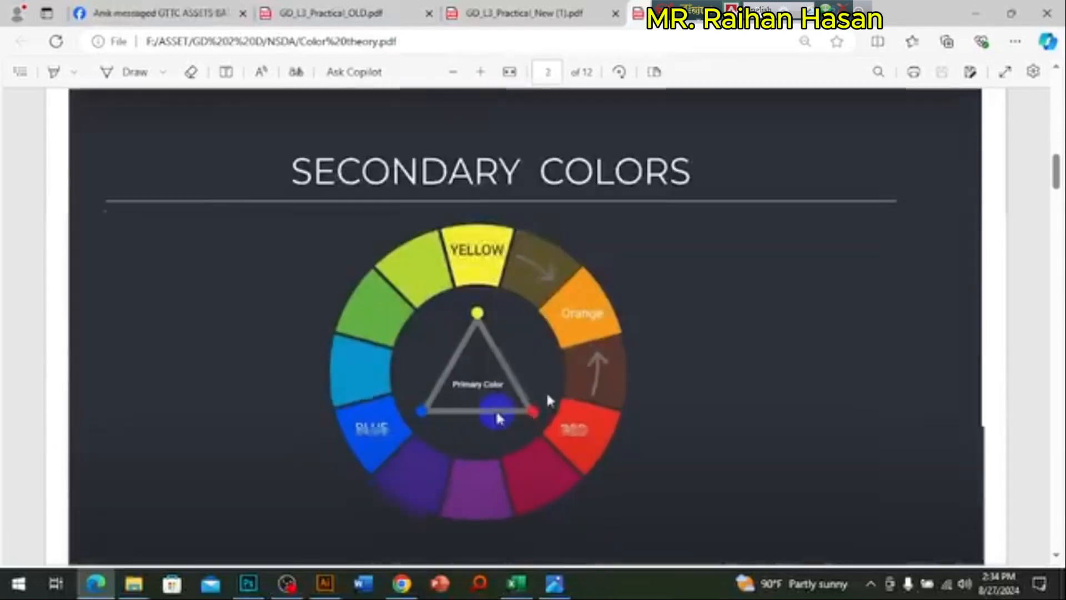
scroll(621, 378, down, 20)
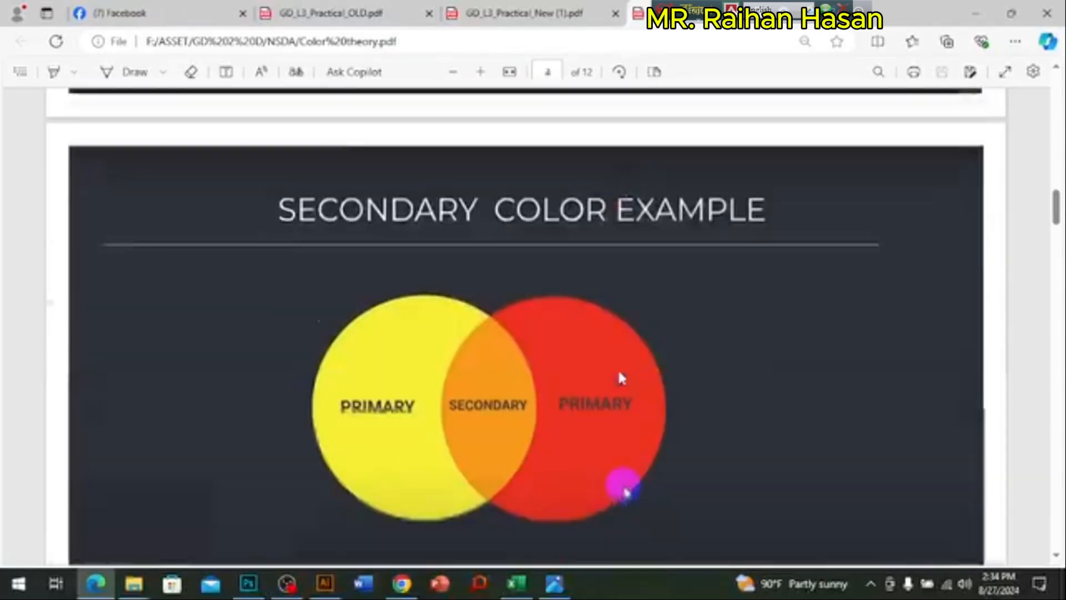
scroll(621, 377, up, 9)
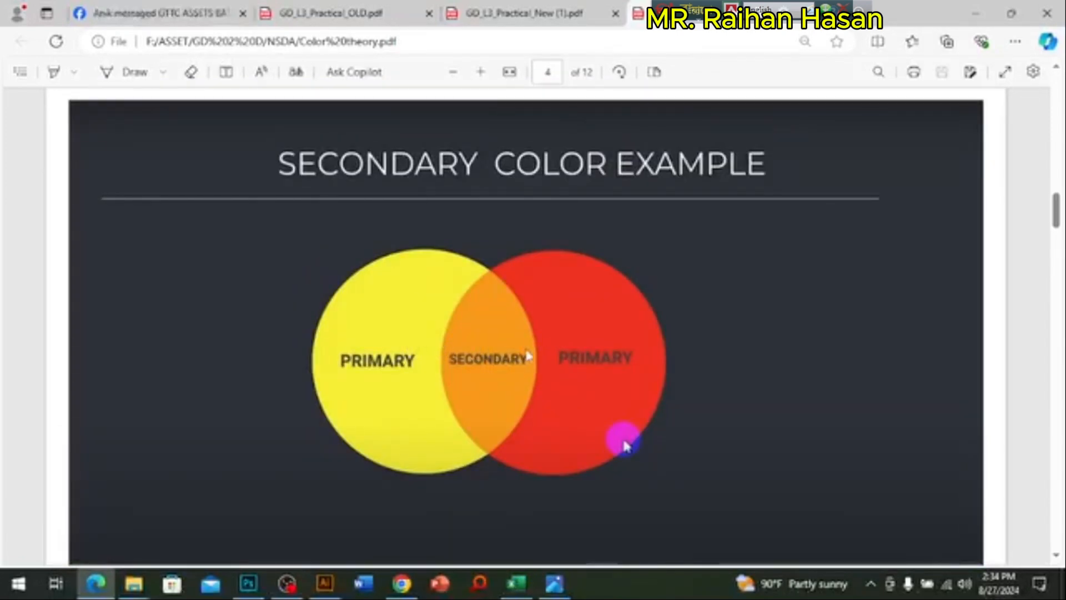
scroll(610, 394, down, 10)
scroll(613, 401, down, 10)
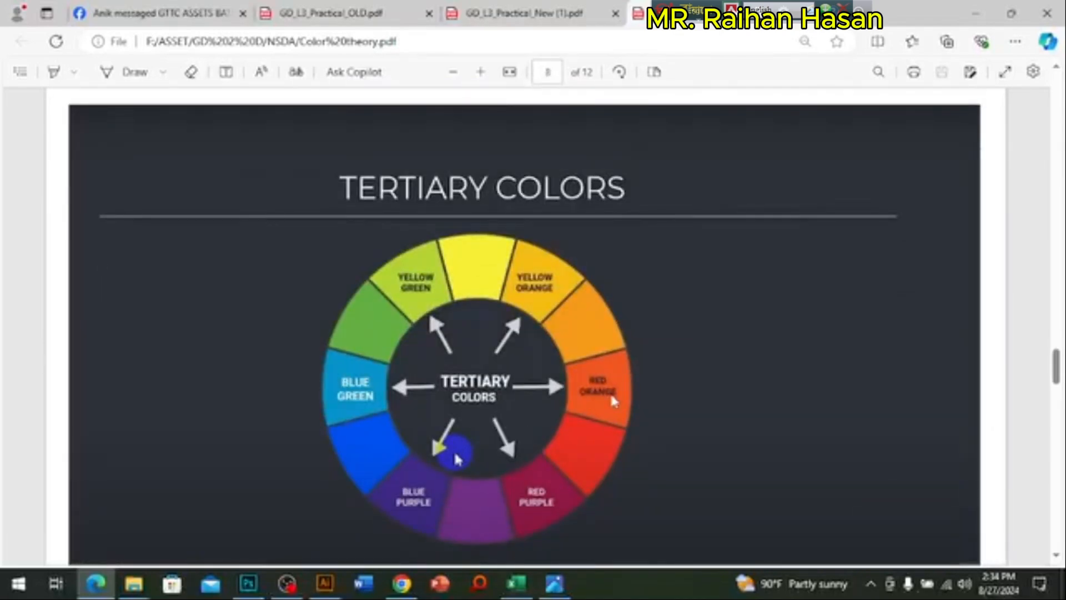
scroll(600, 395, up, 2)
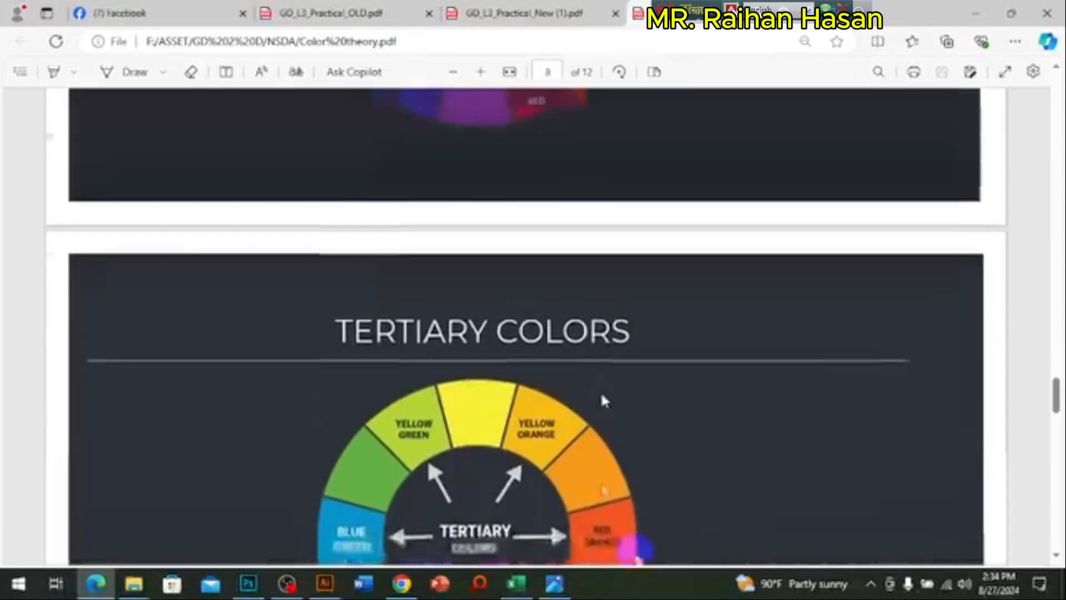
Step: Find the Warm and Cold Colors page in the Color theory PDF
scroll(601, 395, down, 4)
scroll(601, 400, down, 6)
scroll(601, 400, up, 3)
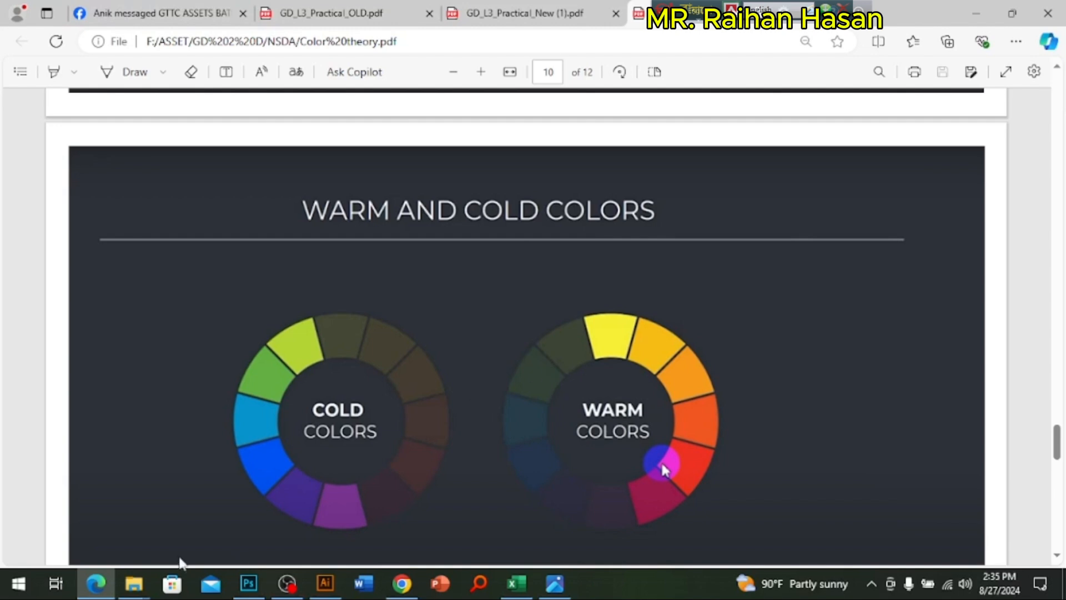
Step: Highlight "& 1 cool color" in the GD_L3_Practical_New (1) logo specification and compare it with the warm and cold color wheels
click(525, 19)
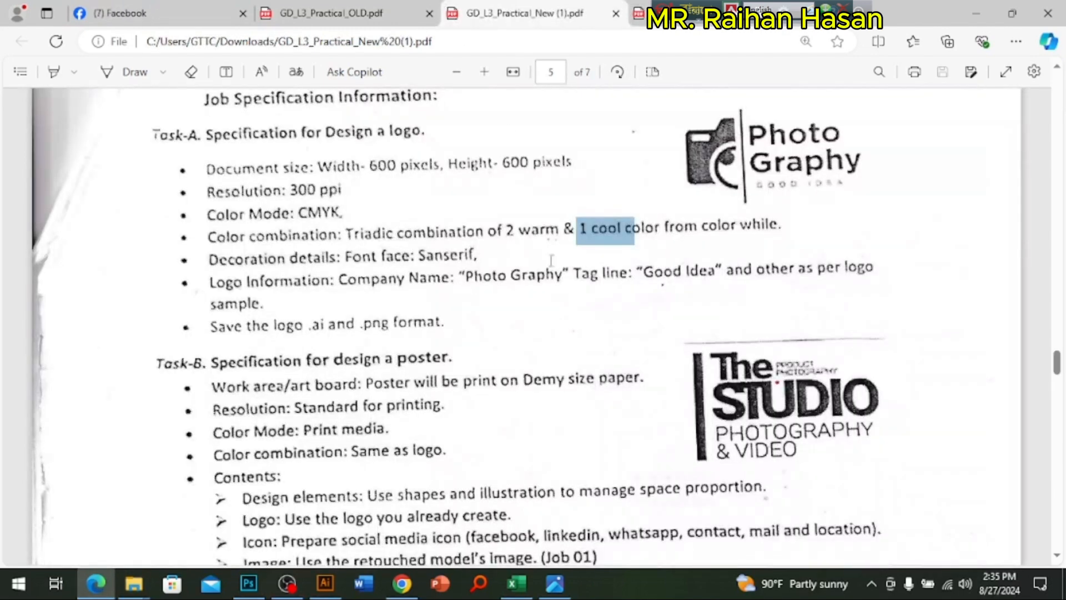
drag(504, 231, 660, 229)
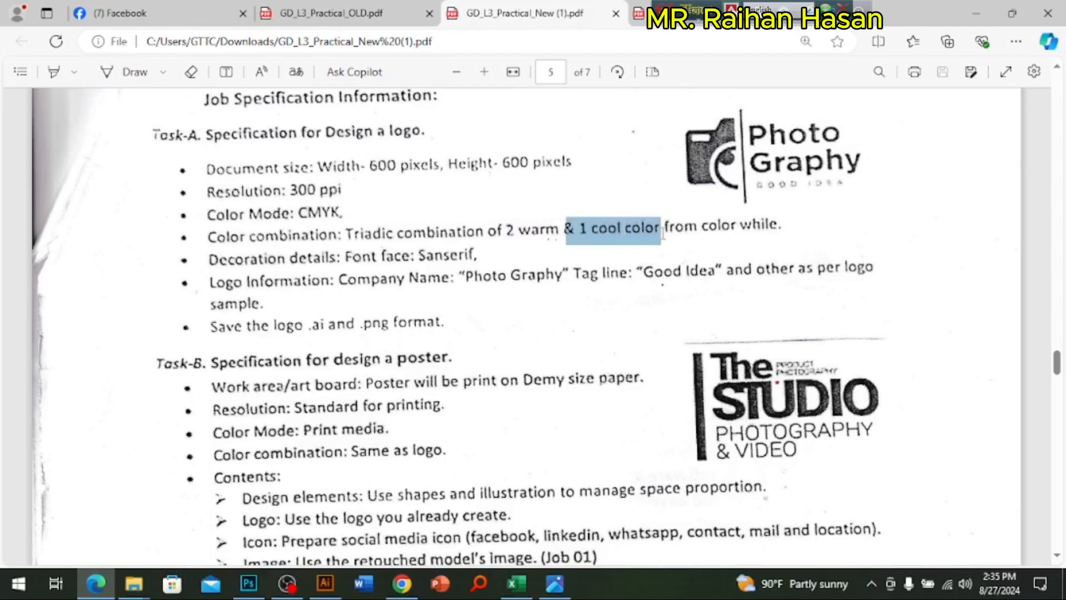
click(689, 16)
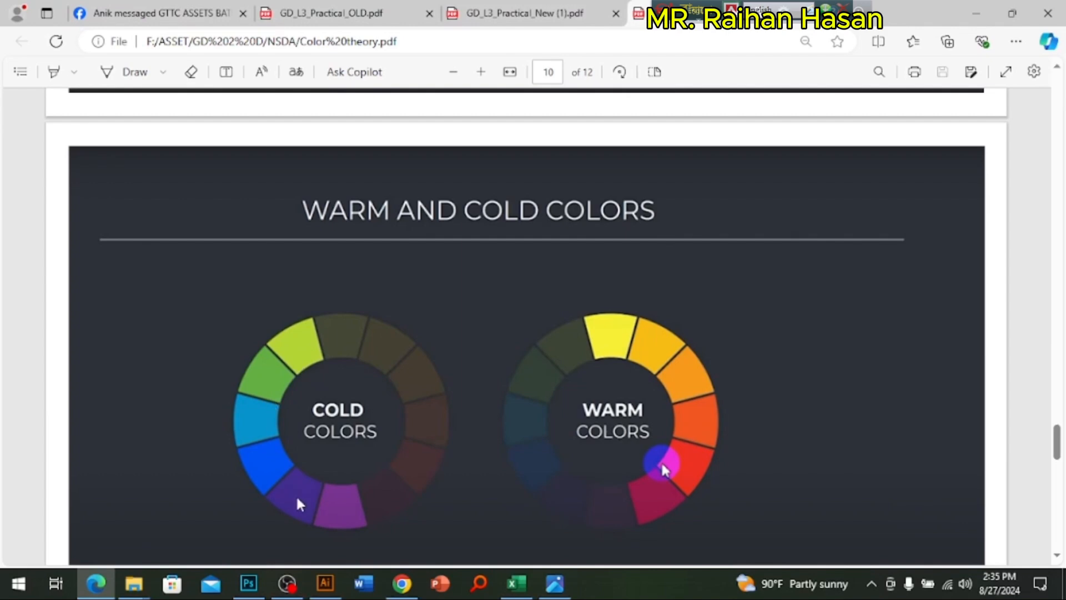
click(525, 13)
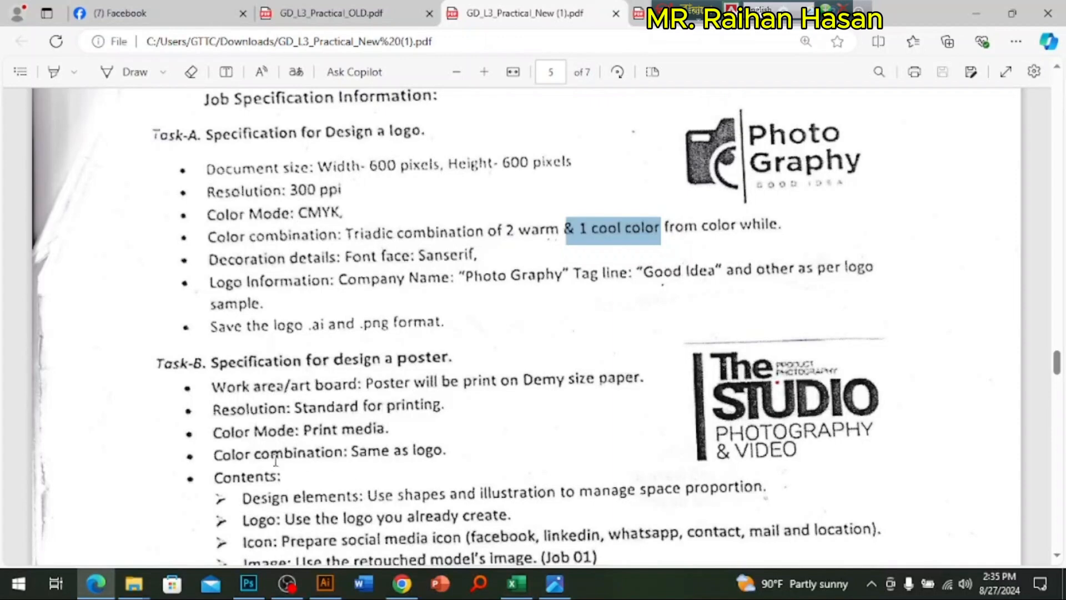
Step: Read the Task-B poster requirements for color, design elements, logo and icons alongside the Task-A logo specification
scroll(228, 456, down, 2)
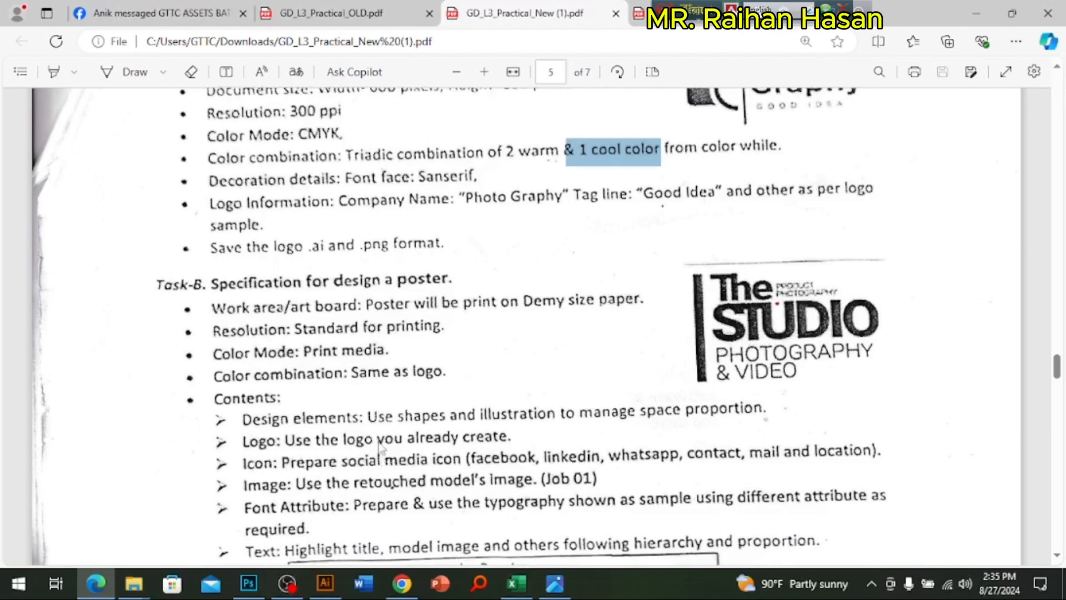
scroll(318, 368, down, 2)
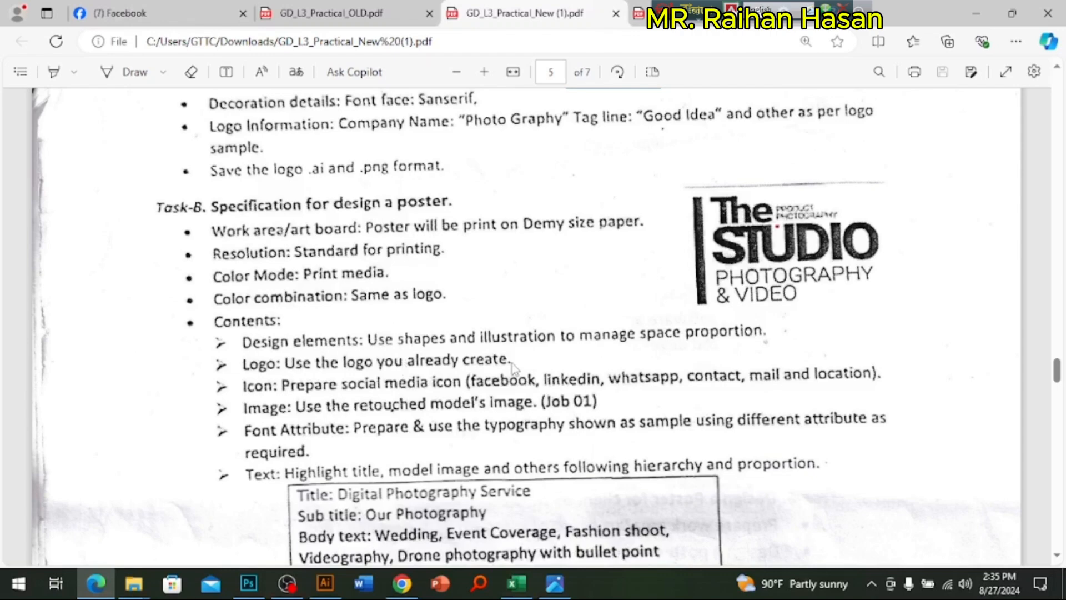
scroll(512, 363, up, 5)
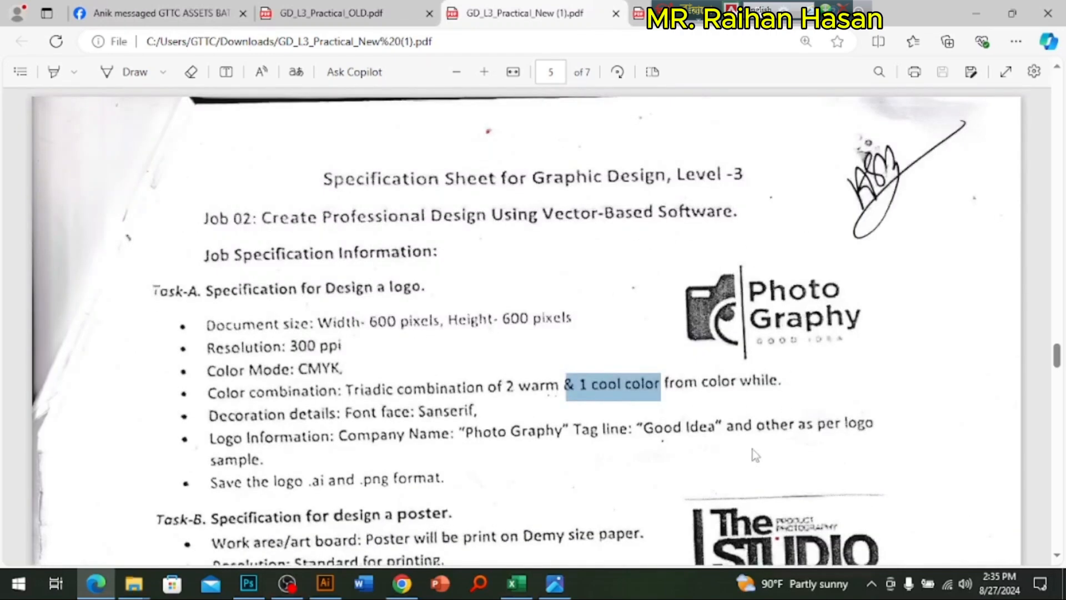
scroll(748, 464, down, 3)
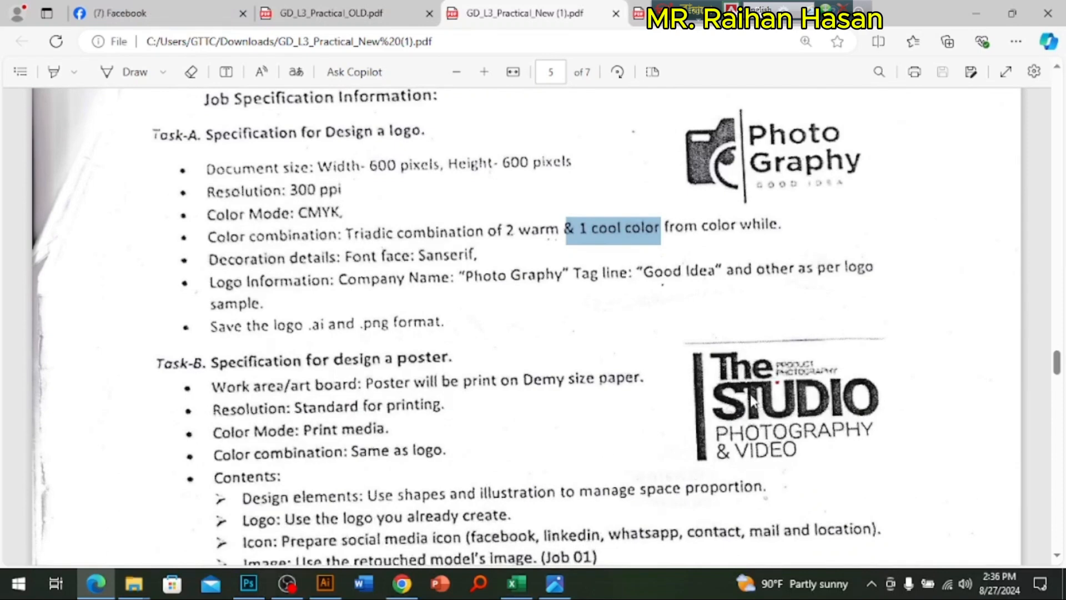
scroll(424, 436, down, 3)
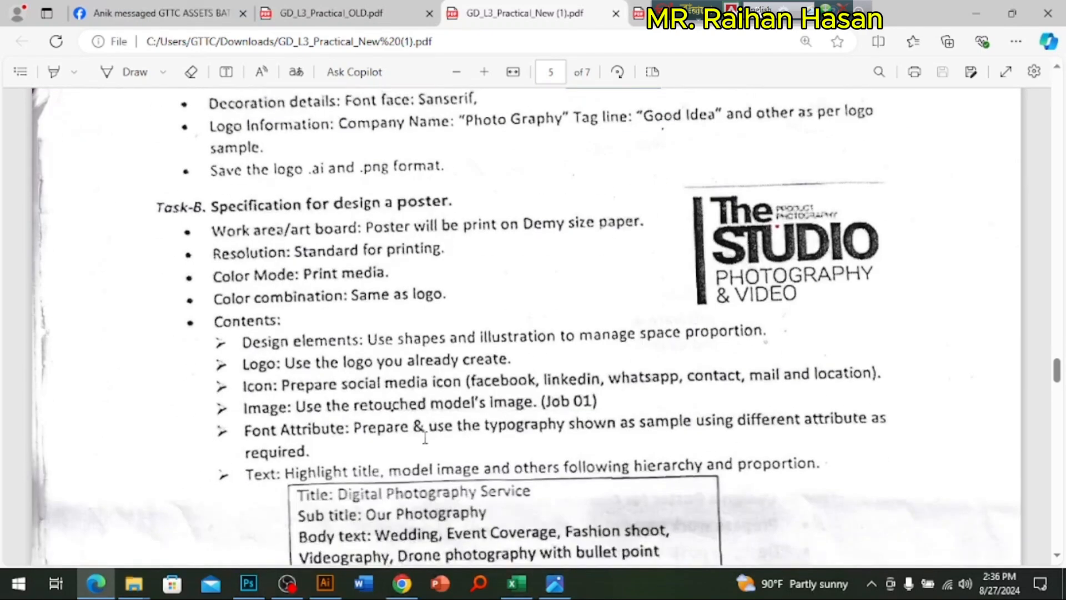
scroll(338, 417, down, 2)
scroll(775, 407, up, 5)
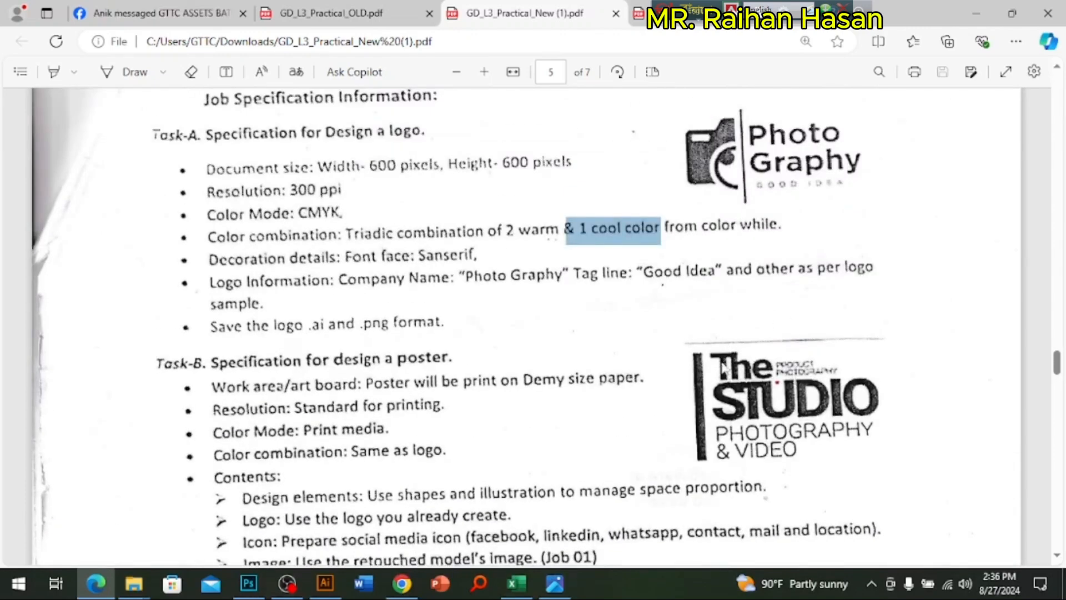
Step: Highlight the "retouched model's image. (Job 01)" requirement in Task-B and read on to the Task-C printing marks
scroll(603, 411, down, 4)
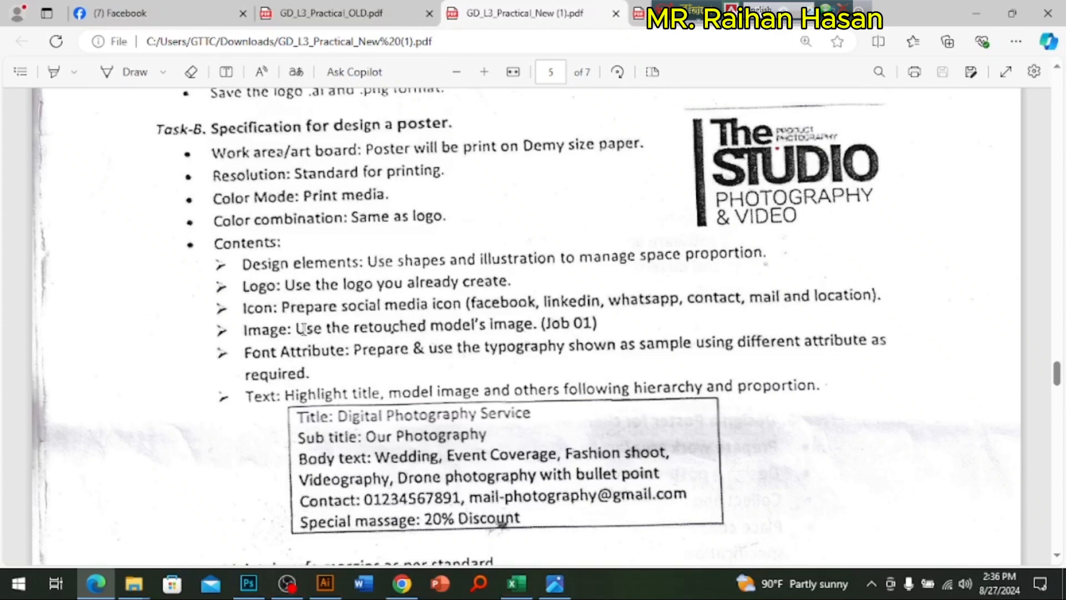
drag(354, 329, 606, 326)
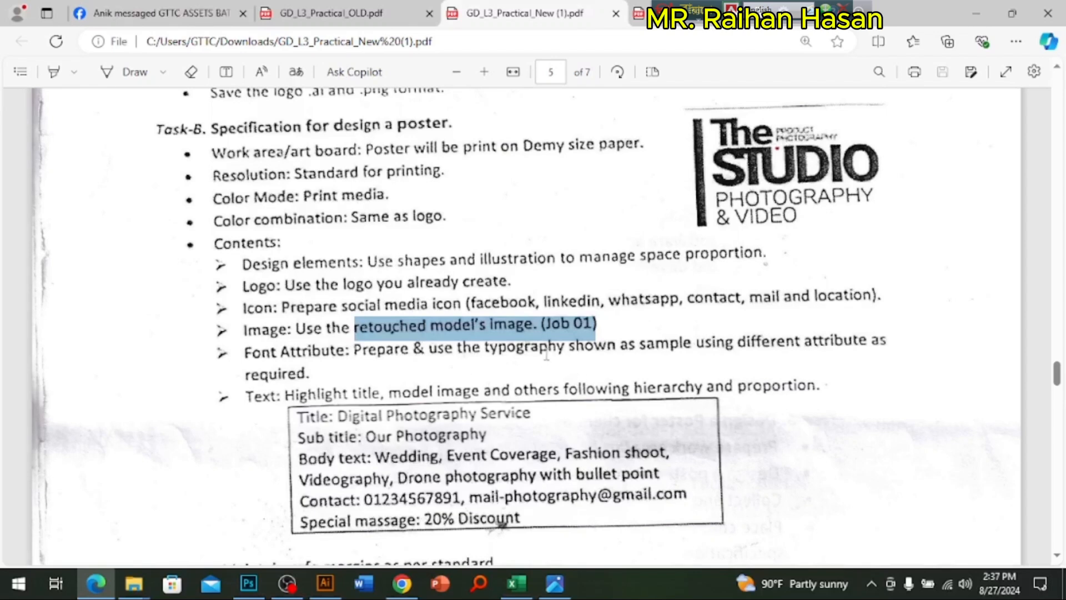
click(497, 351)
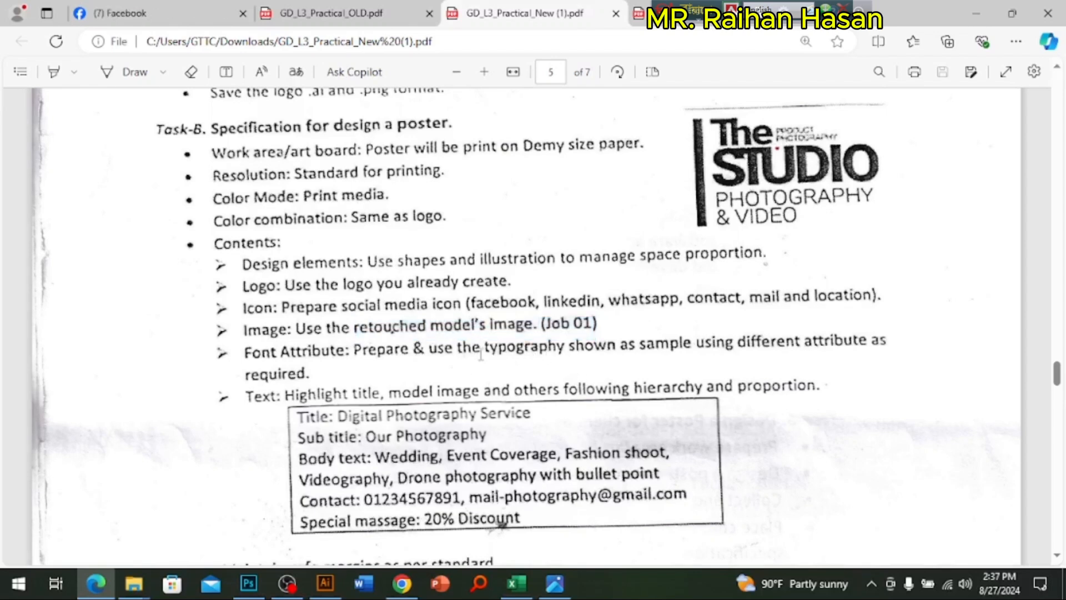
scroll(454, 424, down, 3)
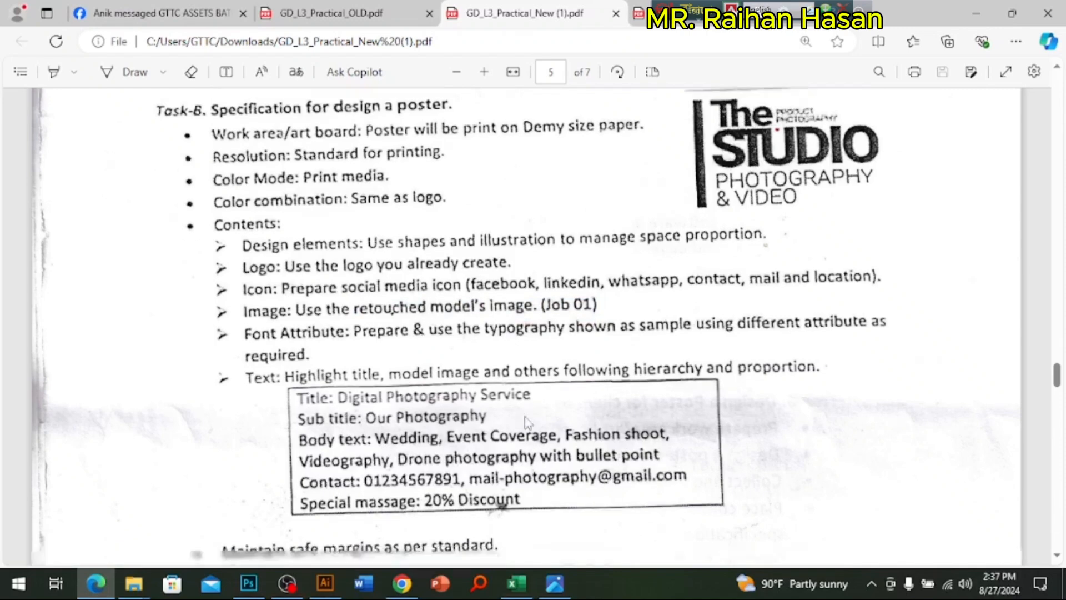
scroll(454, 423, down, 3)
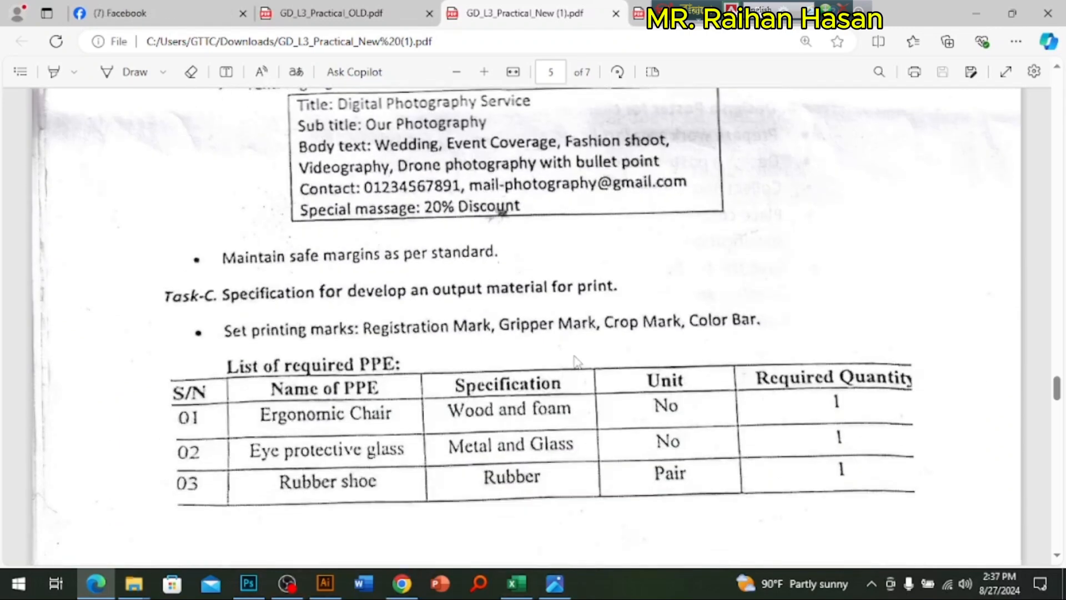
Step: Return to the Task-A logo specification and highlight the "Sanserif" font face requirement
scroll(419, 315, up, 5)
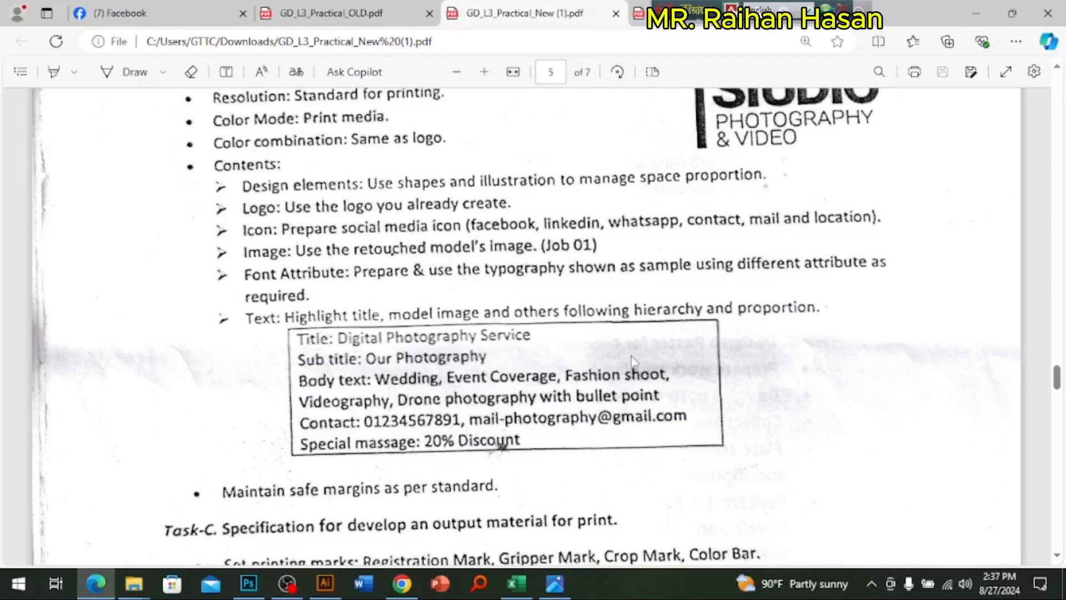
scroll(635, 364, up, 6)
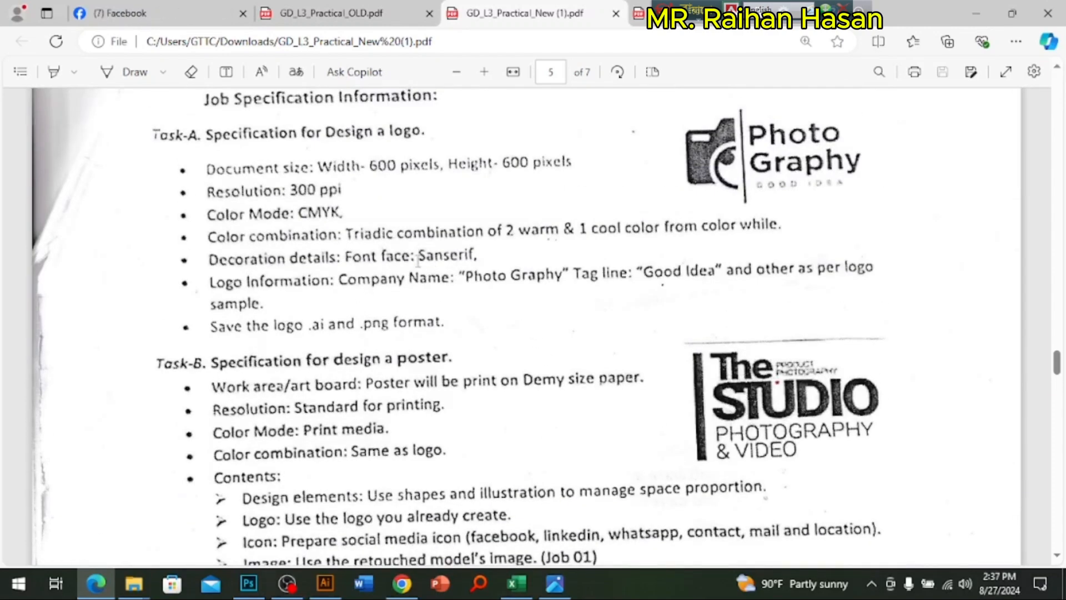
drag(418, 257, 491, 254)
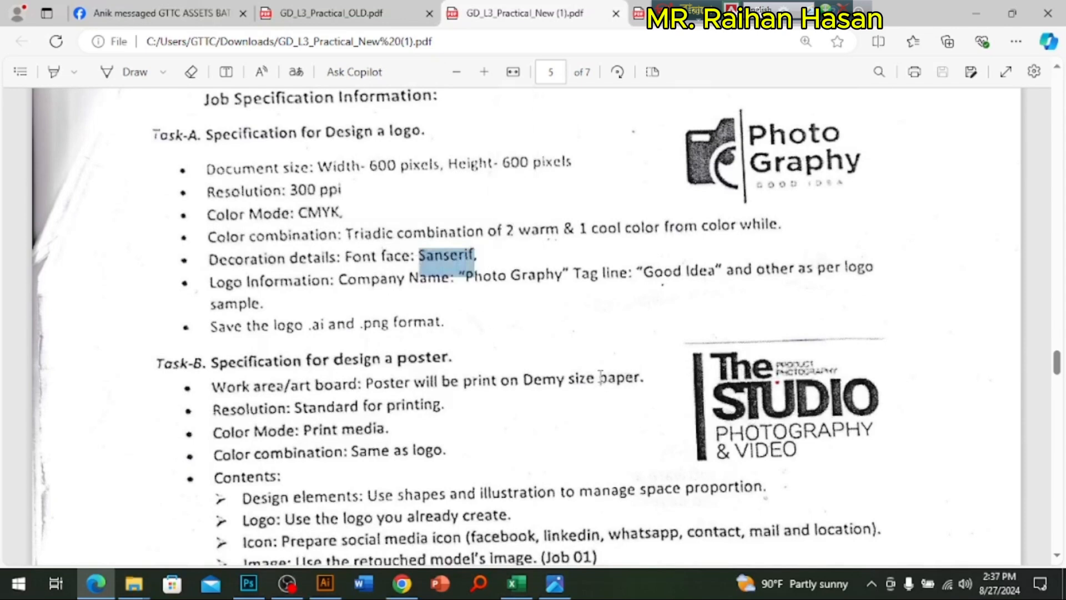
scroll(643, 356, down, 2)
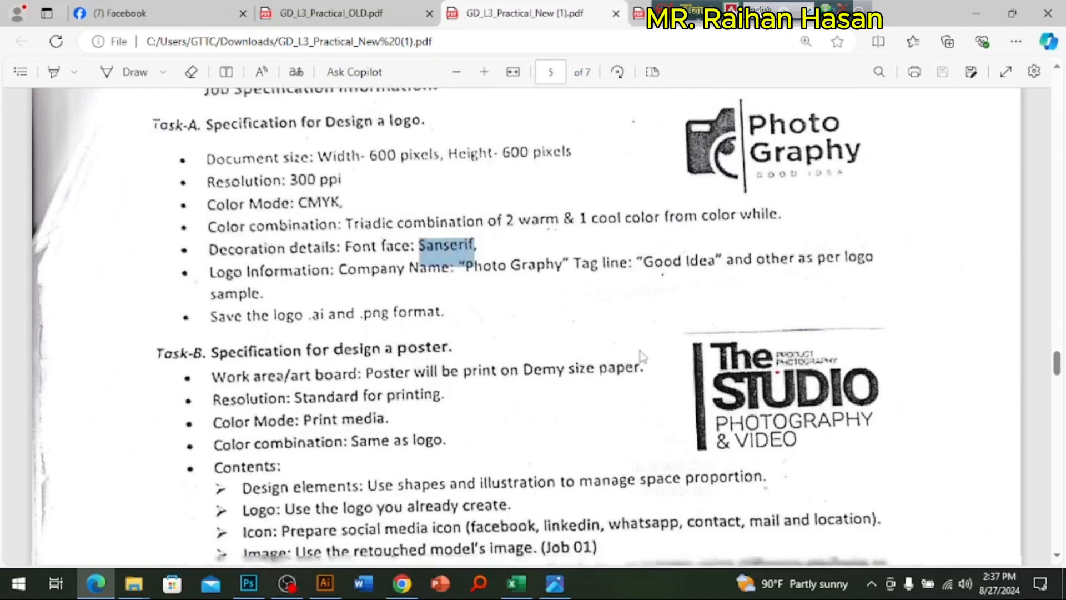
Step: Highlight the title "Digital Photography Service" and the subtitle "Our Photography" in the Task-B text box
scroll(630, 362, down, 4)
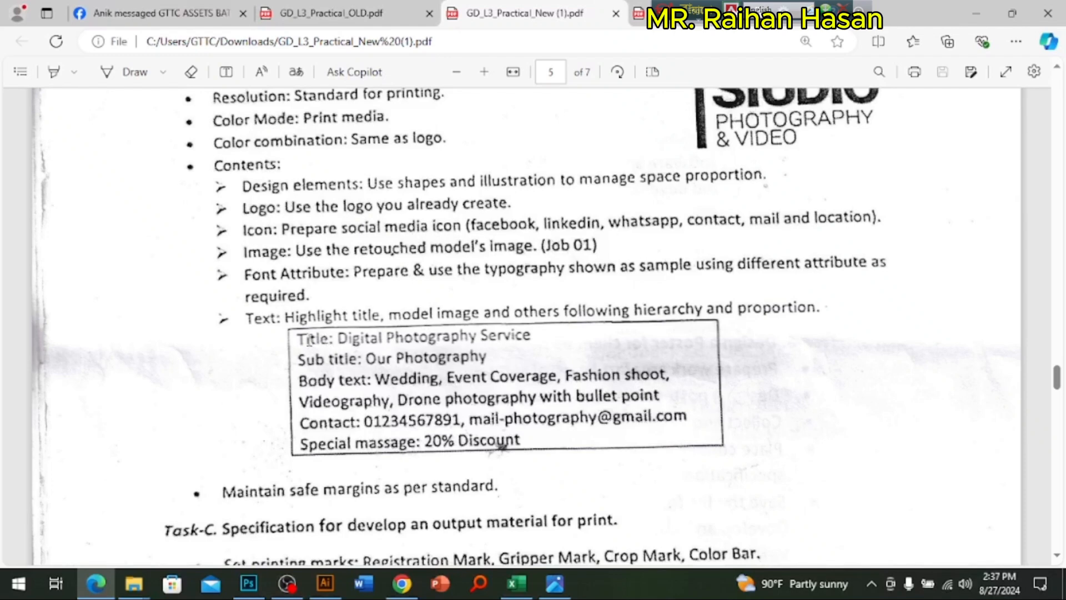
drag(340, 337, 538, 338)
click(378, 364)
drag(361, 361, 475, 358)
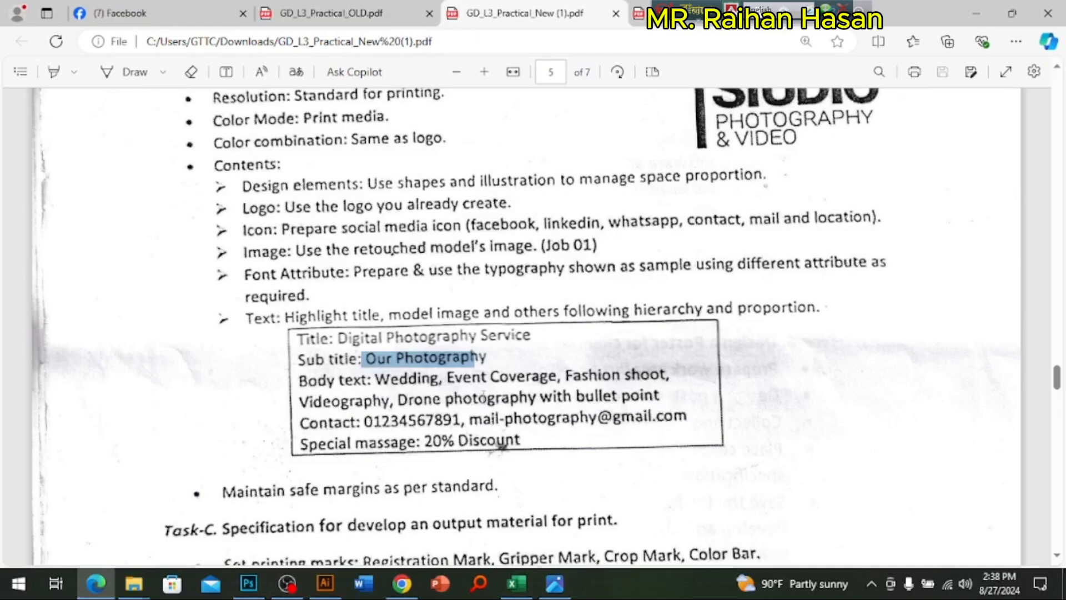
click(413, 379)
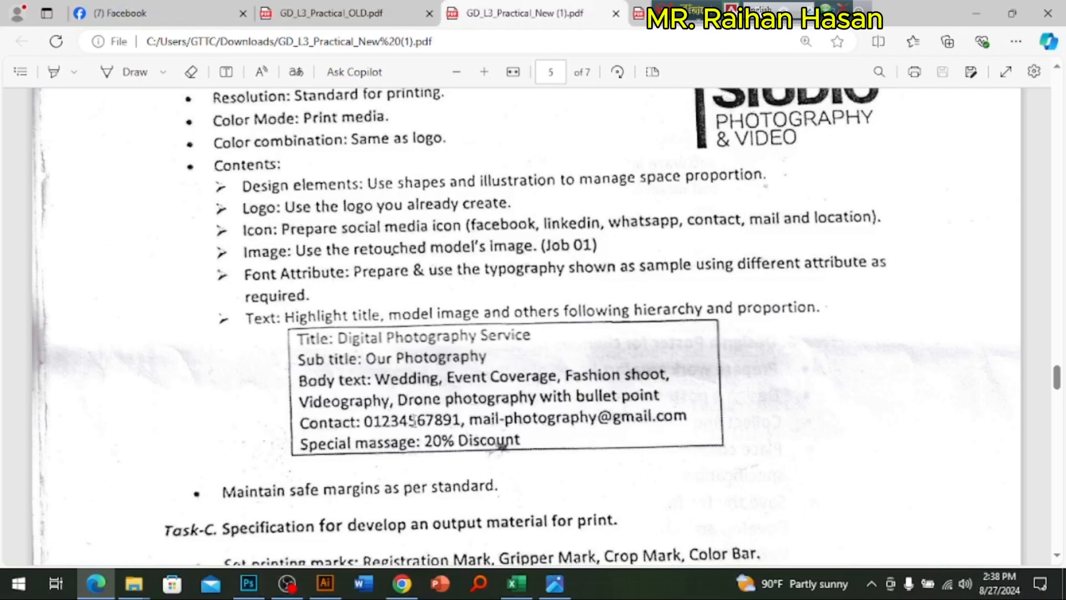
Step: Mark the contact phone number, the e-mail address and the "20% Discount" special message in the Task-B text box
drag(390, 421, 453, 420)
drag(557, 418, 654, 422)
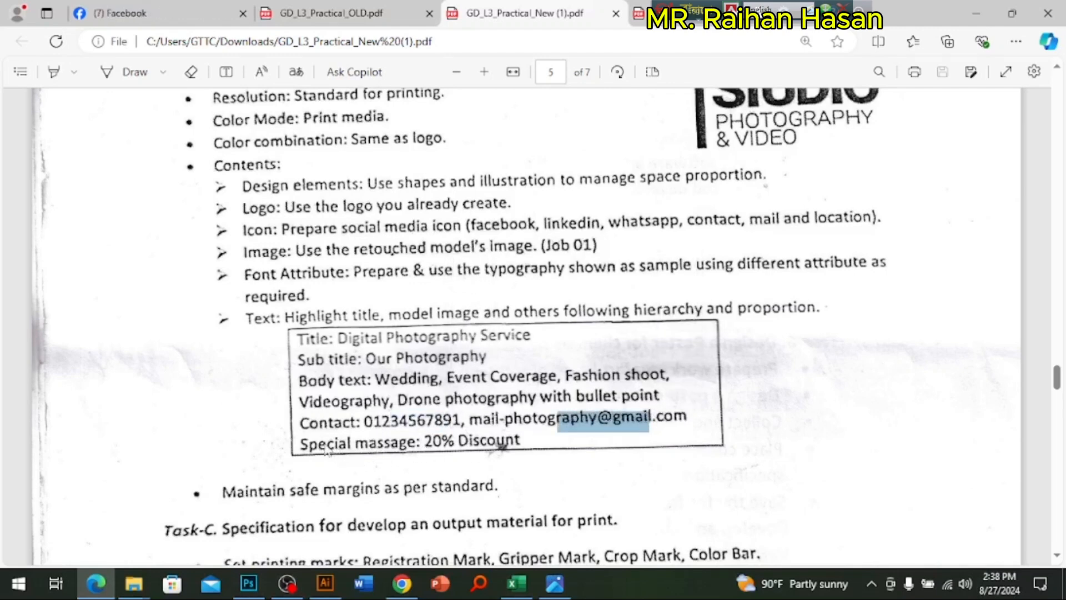
click(340, 450)
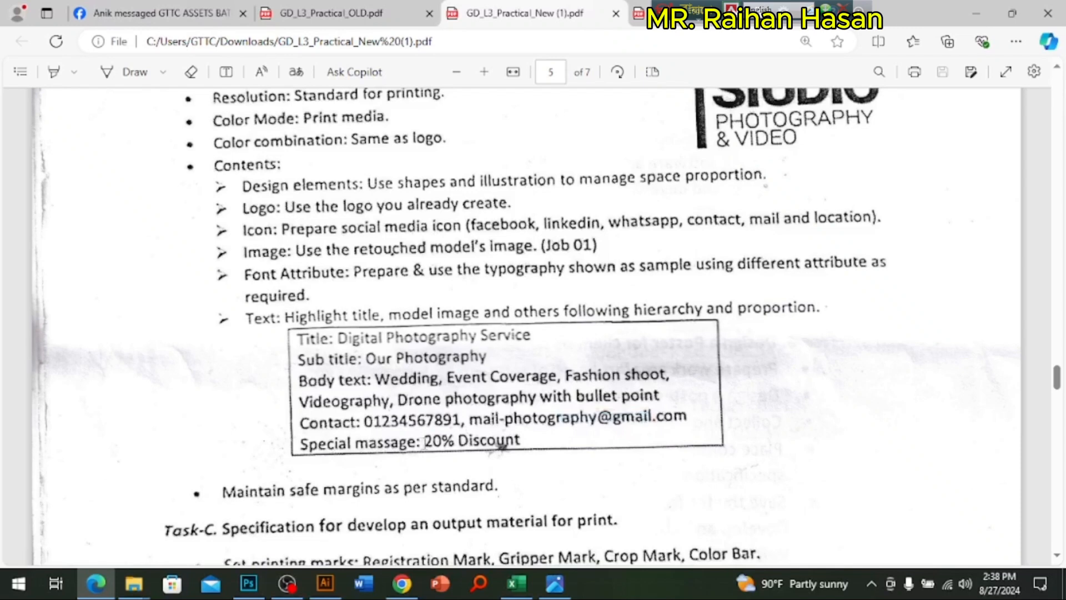
drag(425, 442, 531, 438)
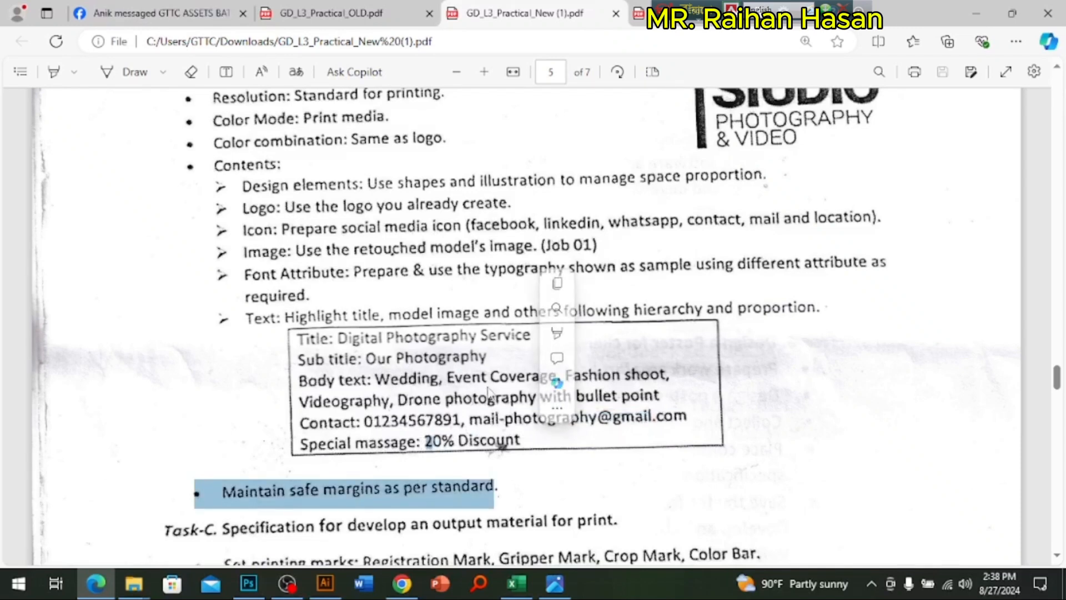
Step: Show the desktop, view the sample poster po.jpg in the image viewer and return to the specification PDF in Edge
key(super+d)
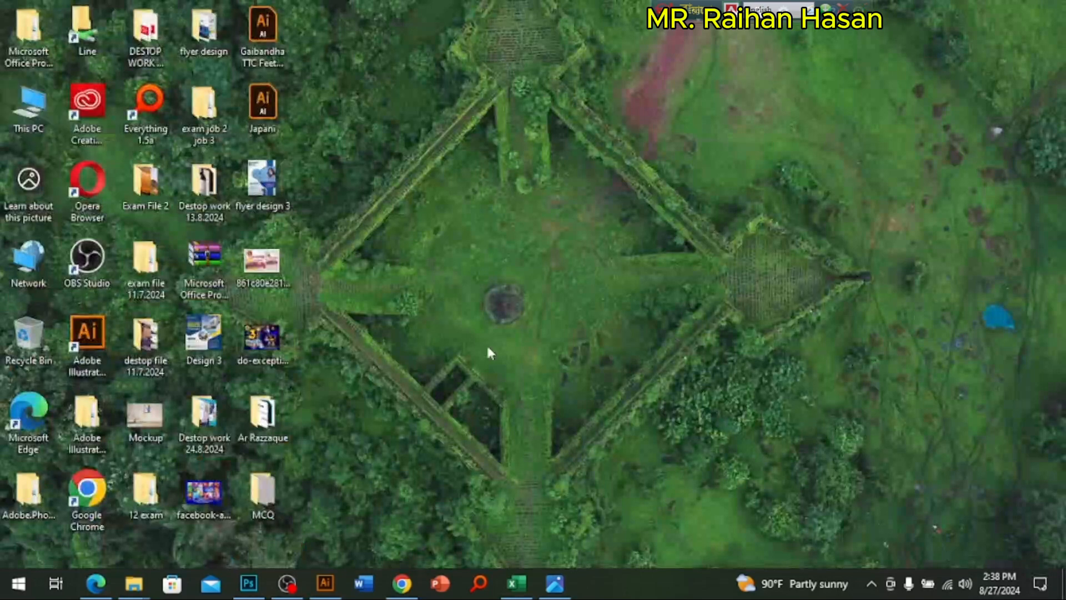
click(555, 583)
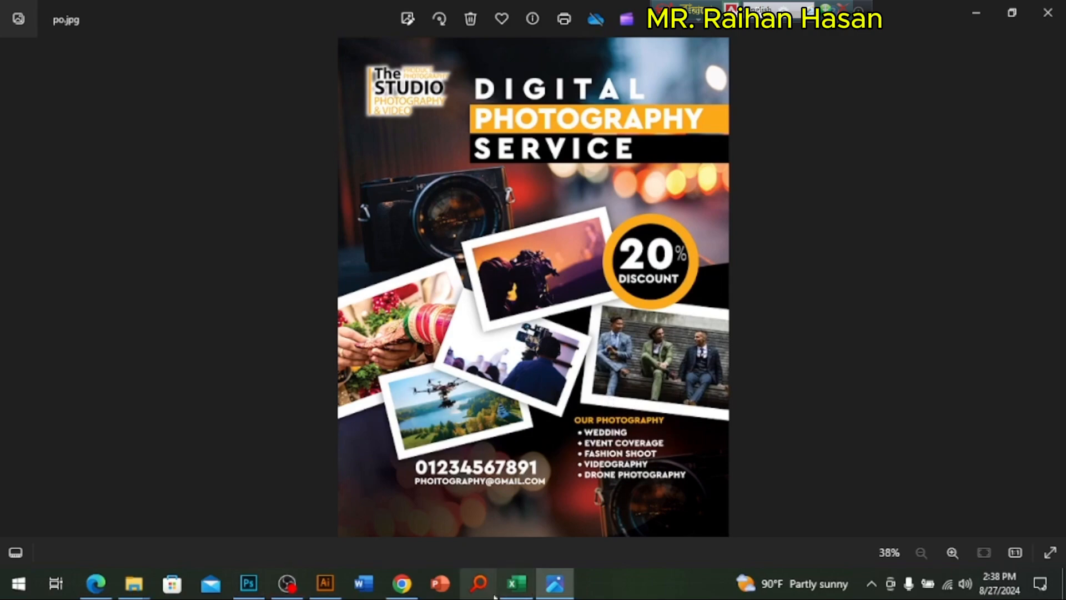
click(96, 583)
Step: Review the Job 02 specification sheet's logo and poster tasks, and go back to the resources list on page 4
scroll(618, 199, up, 3)
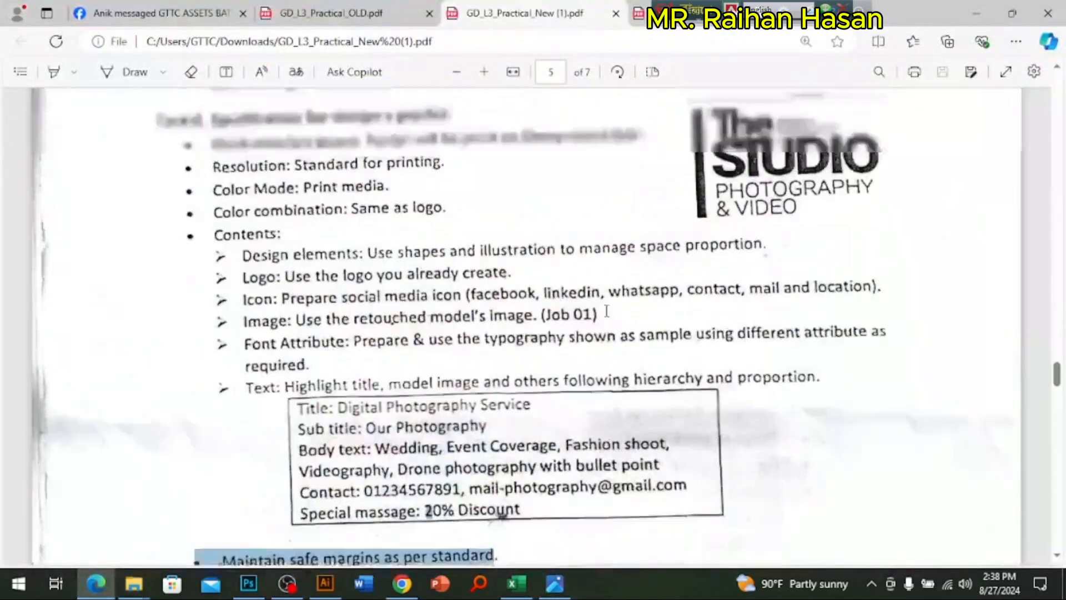
scroll(382, 373, down, 2)
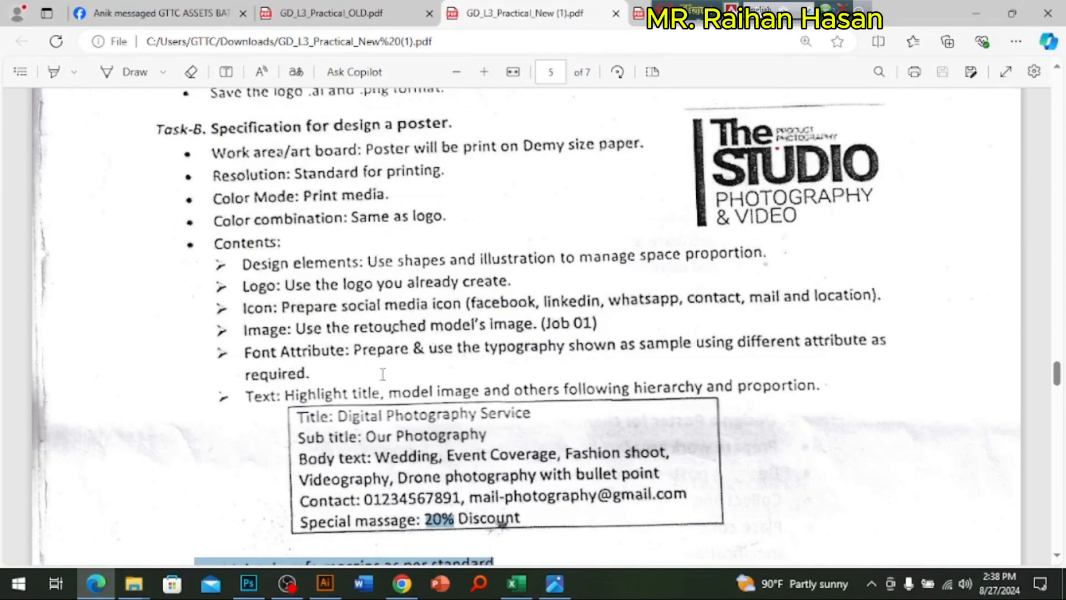
scroll(384, 377, up, 10)
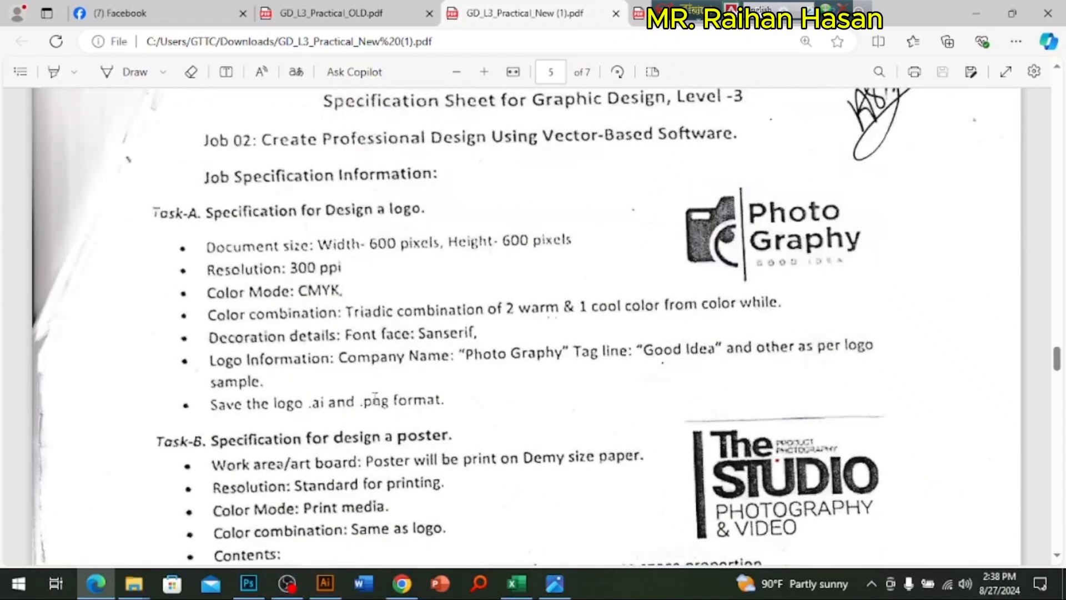
scroll(489, 384, down, 2)
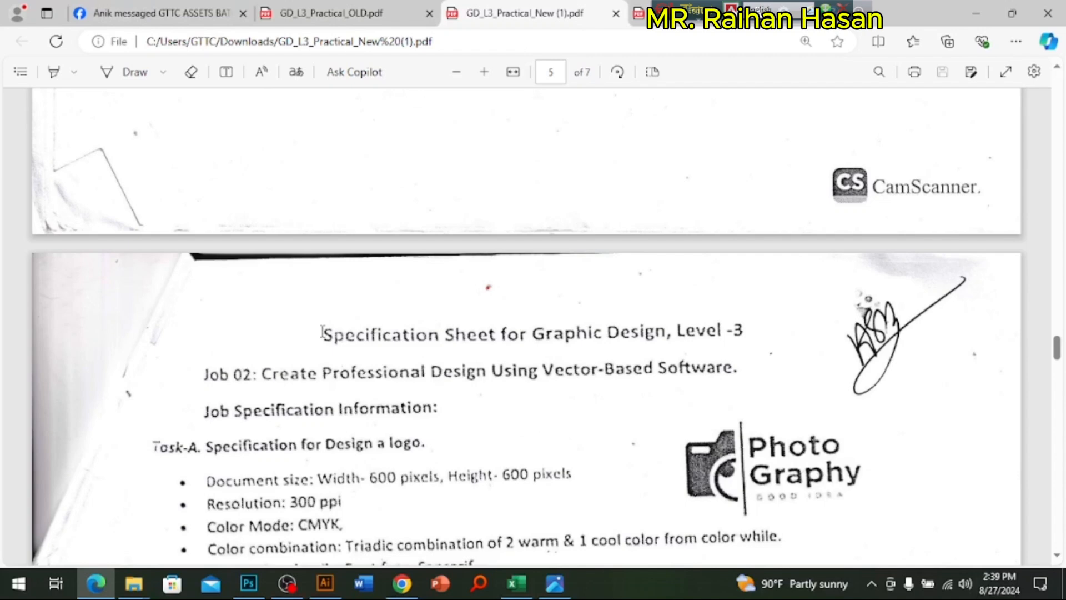
scroll(690, 414, down, 1)
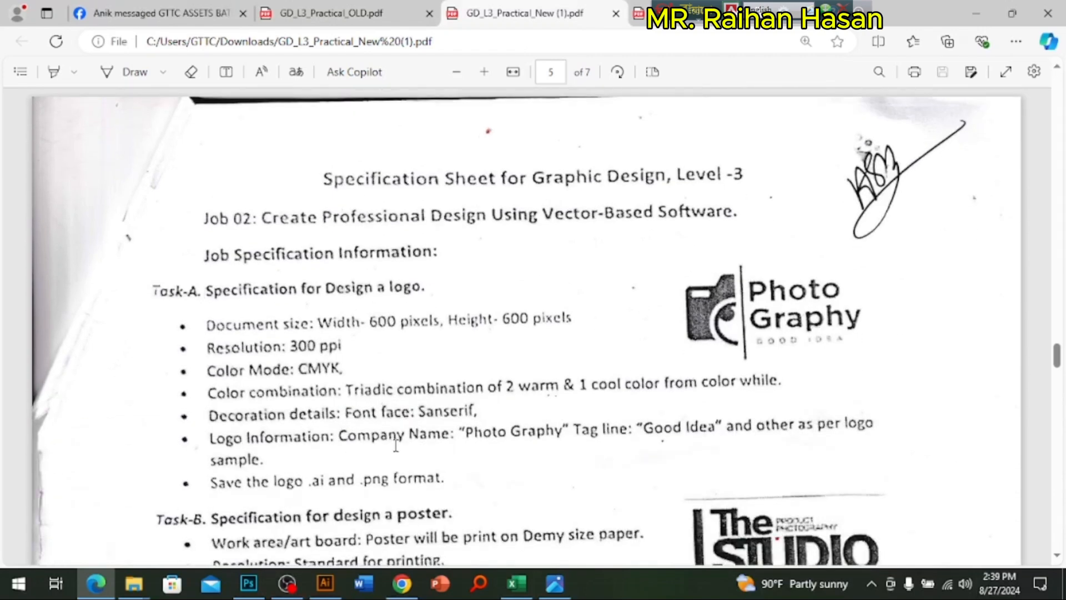
scroll(813, 335, down, 3)
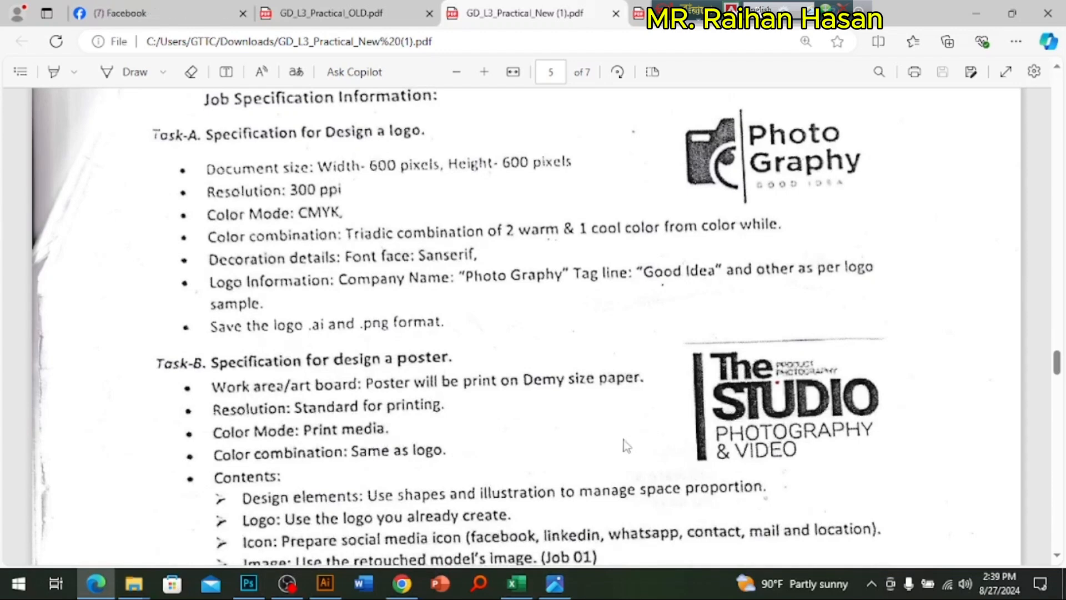
scroll(622, 444, up, 7)
scroll(621, 442, up, 6)
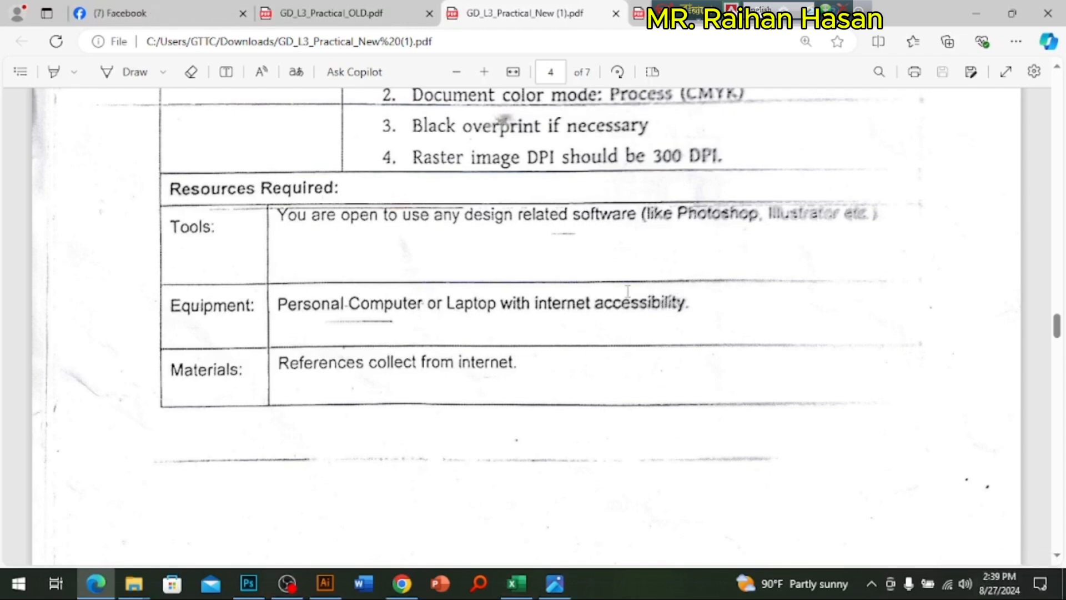
Step: Highlight the Materials and Equipment entries in the resources list on page 4, and switch to the image viewer
drag(514, 362, 264, 362)
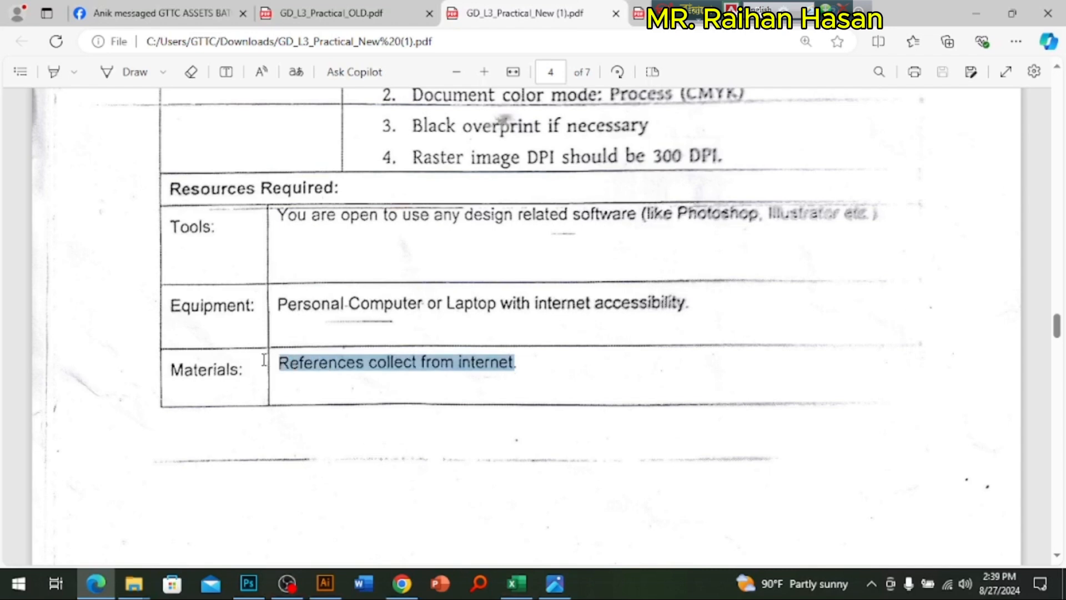
click(214, 380)
drag(179, 311, 545, 350)
click(646, 396)
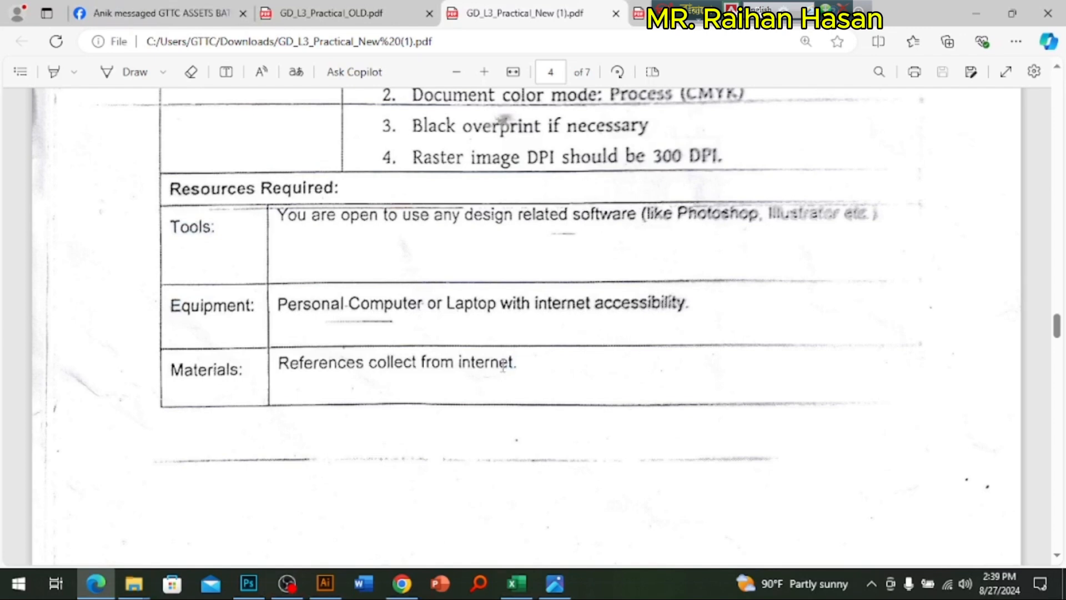
click(556, 584)
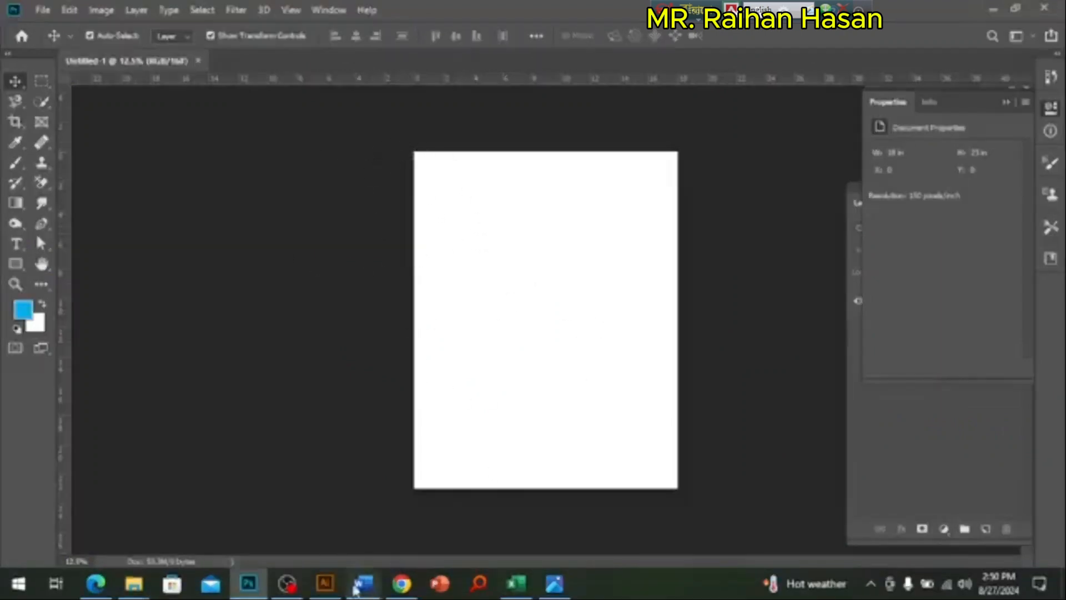
Step: Return to the specification PDF in Edge and review the printing output brief and the Task-B poster specification
click(95, 583)
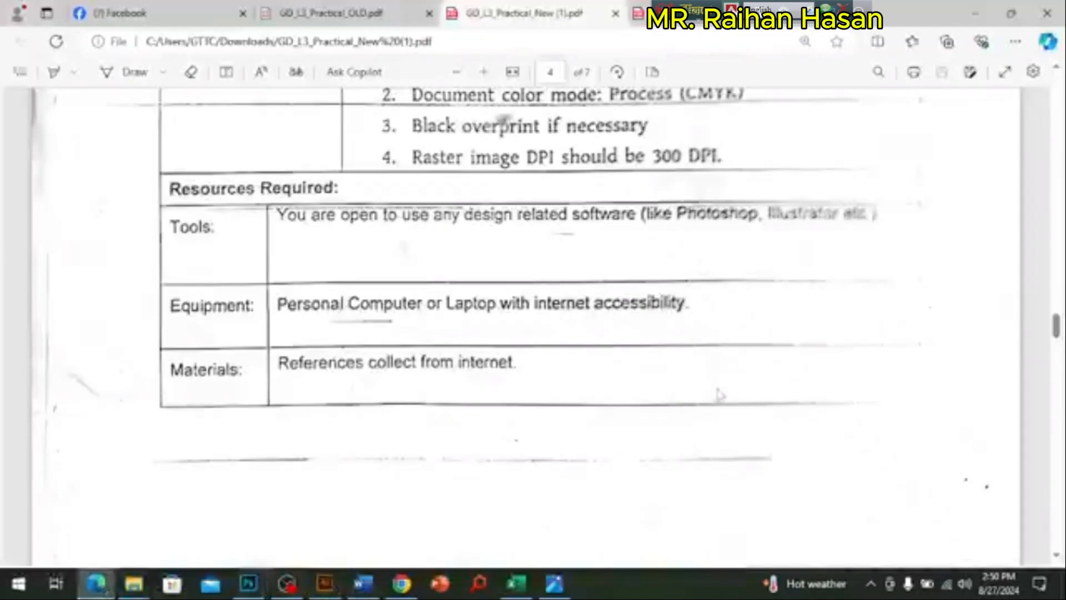
scroll(718, 394, up, 10)
scroll(715, 392, down, 7)
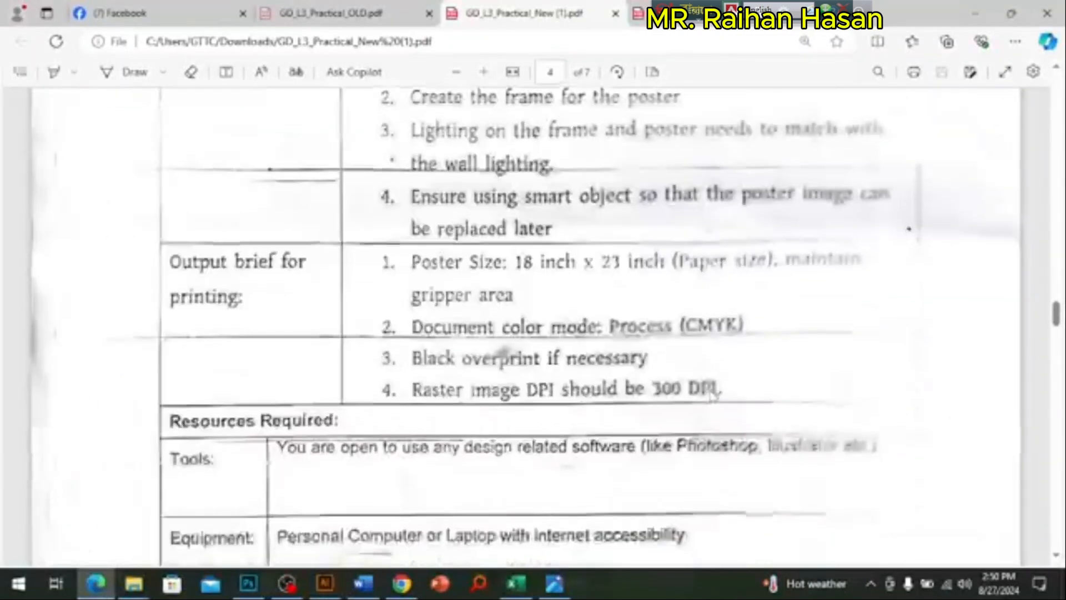
scroll(714, 391, down, 10)
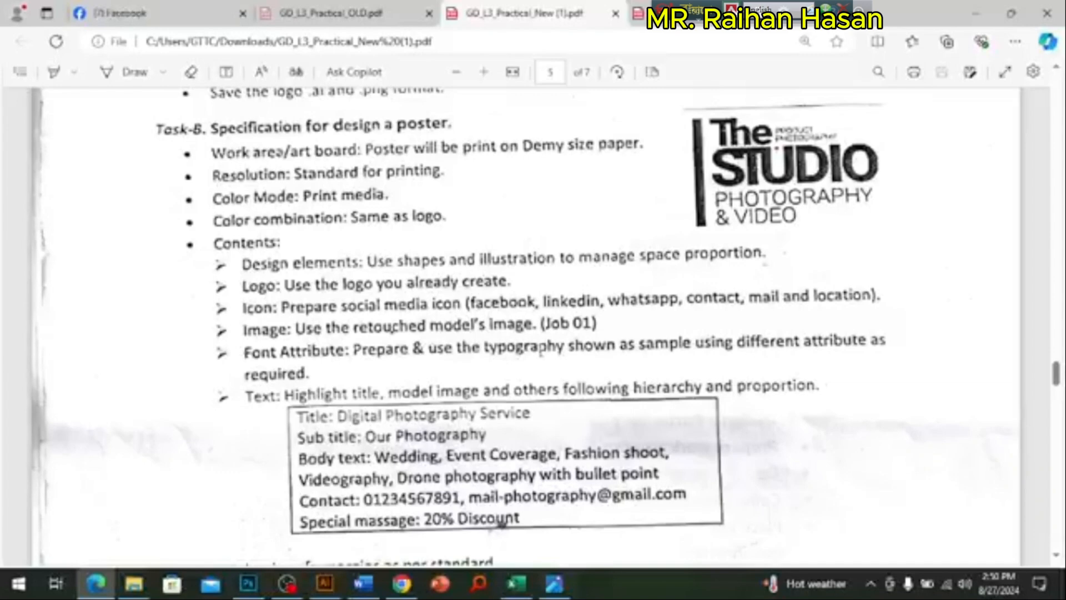
Step: Switch to Chrome and open a new browser tab
click(402, 583)
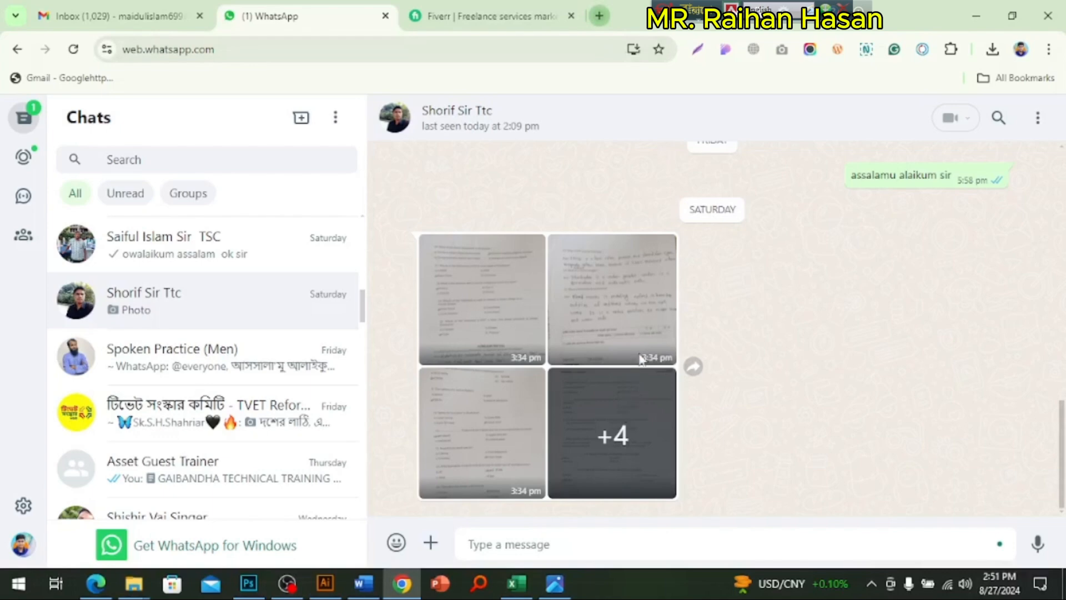
key(ctrl+t)
text(g)
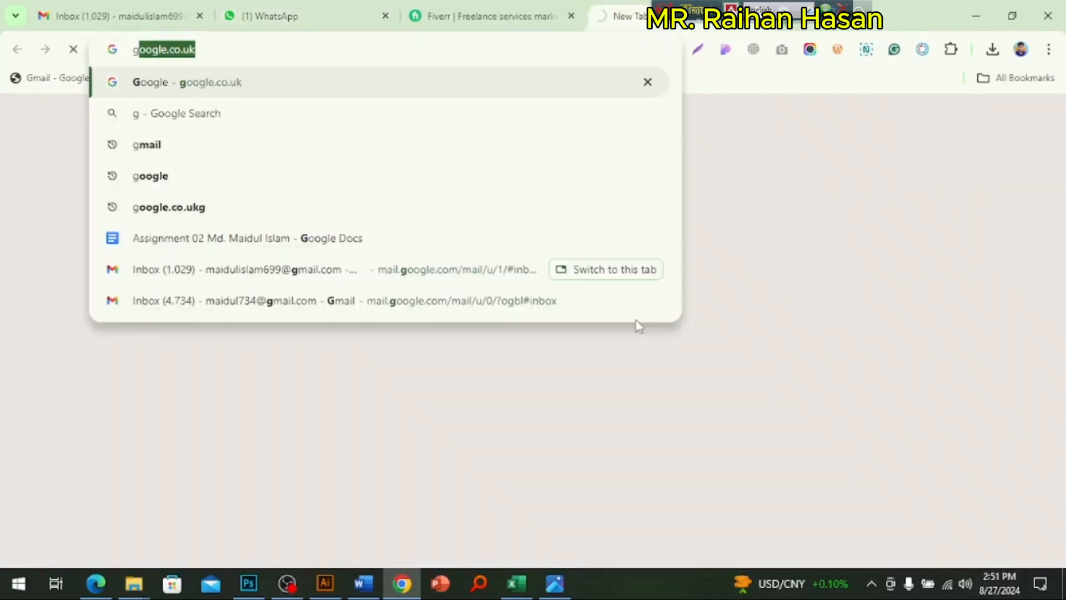
click(160, 174)
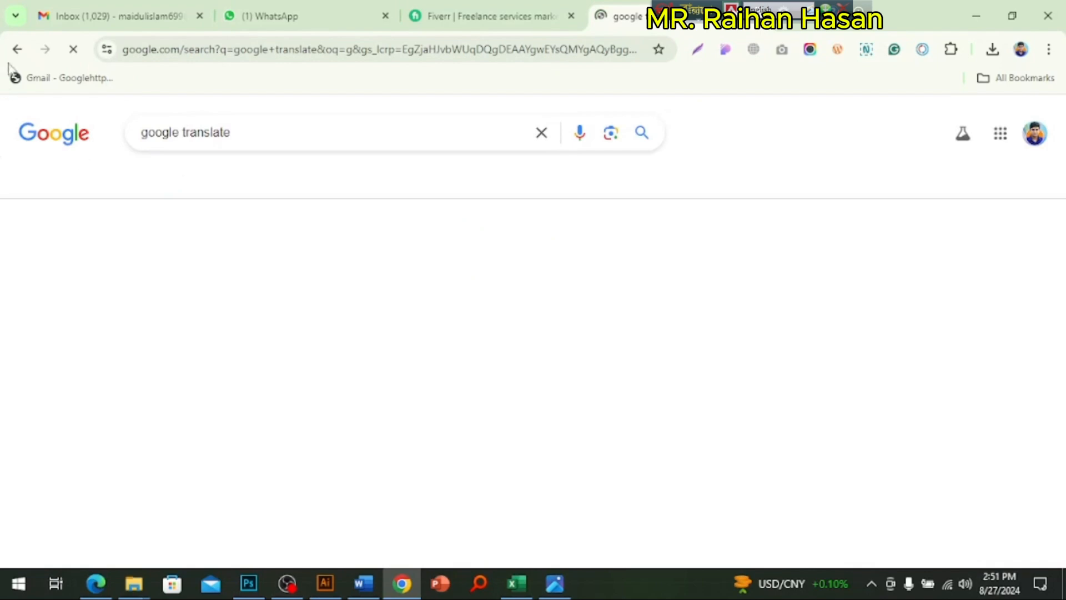
key(alt+Left)
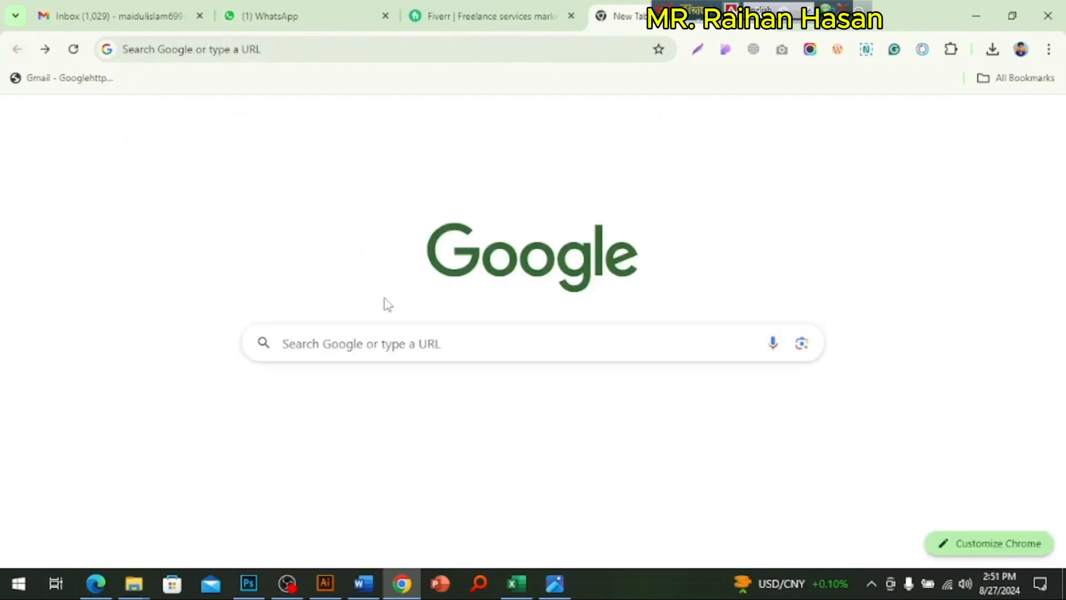
Step: Search for "google" and open the Google homepage at google.co.uk from the results
click(378, 339)
text(goo)
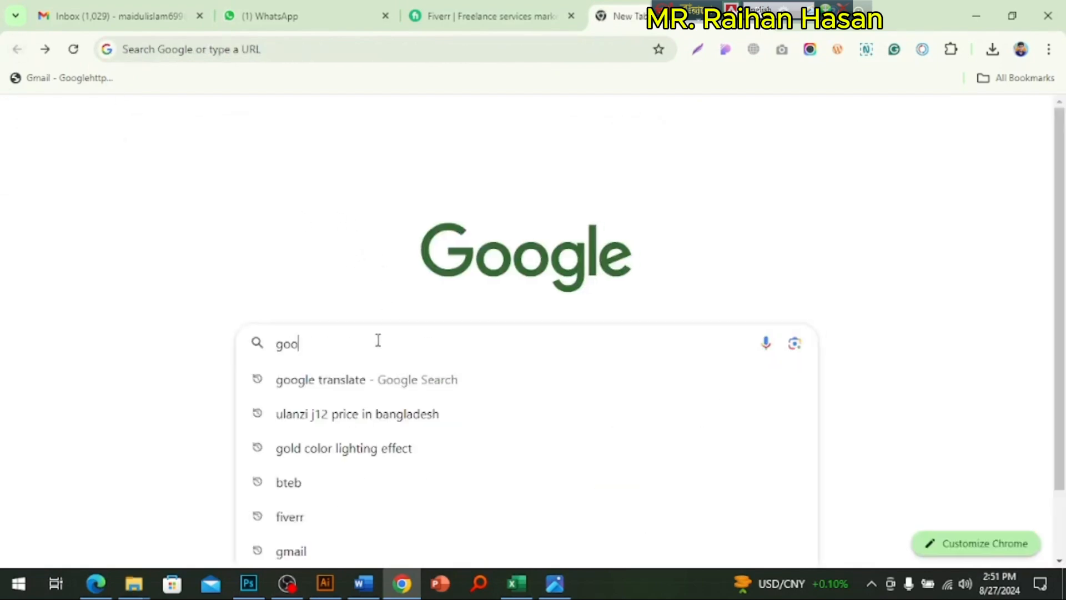
text(gle)
key(BackSpace)
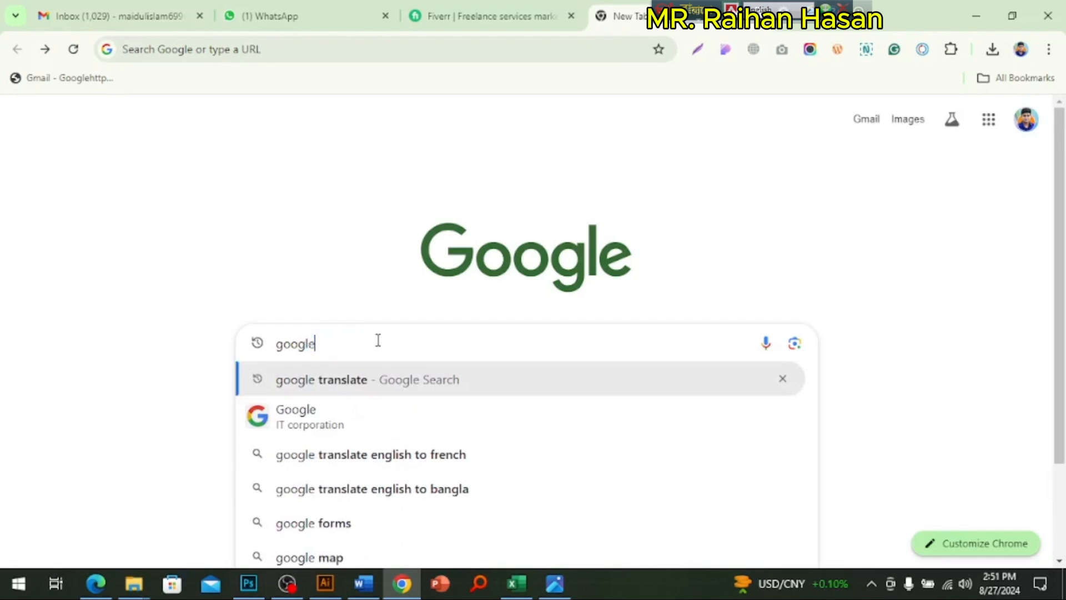
key(Return)
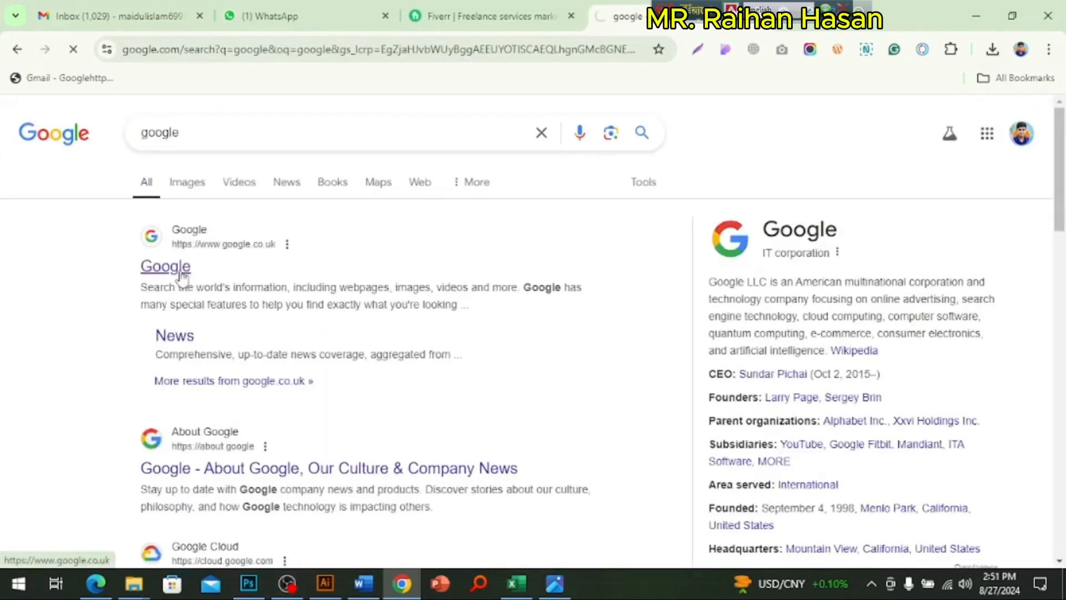
click(177, 271)
Step: Search Google for "photographer background" and show the image results
click(359, 276)
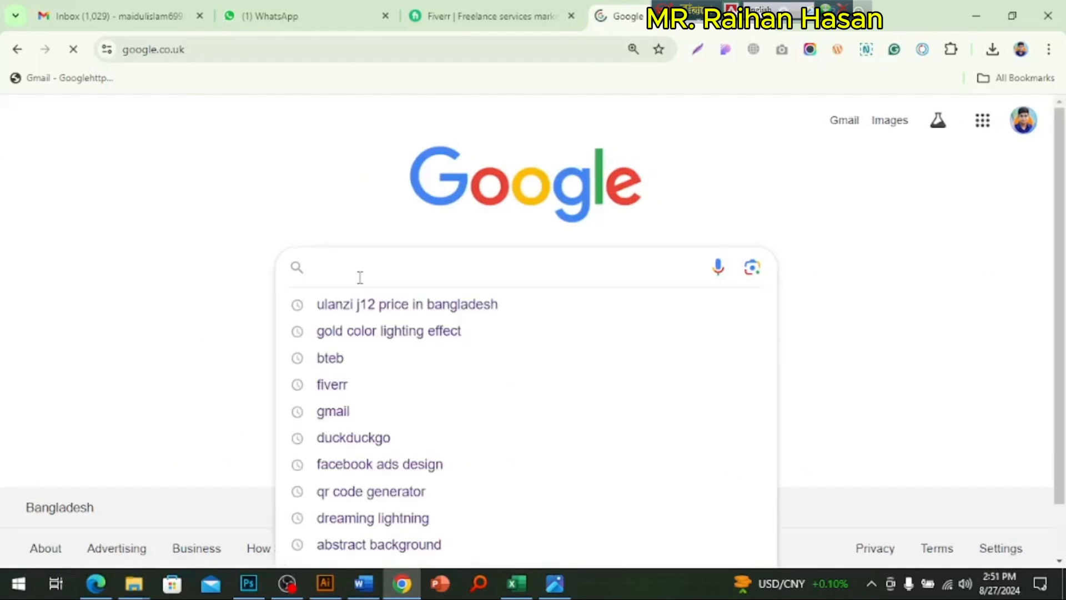
text(photo)
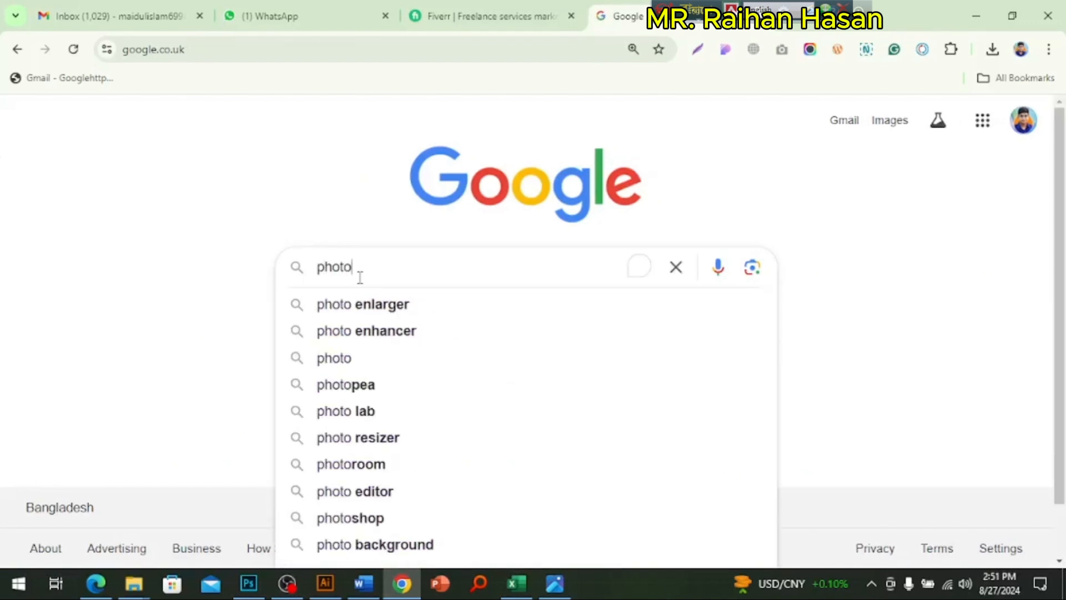
text(graph)
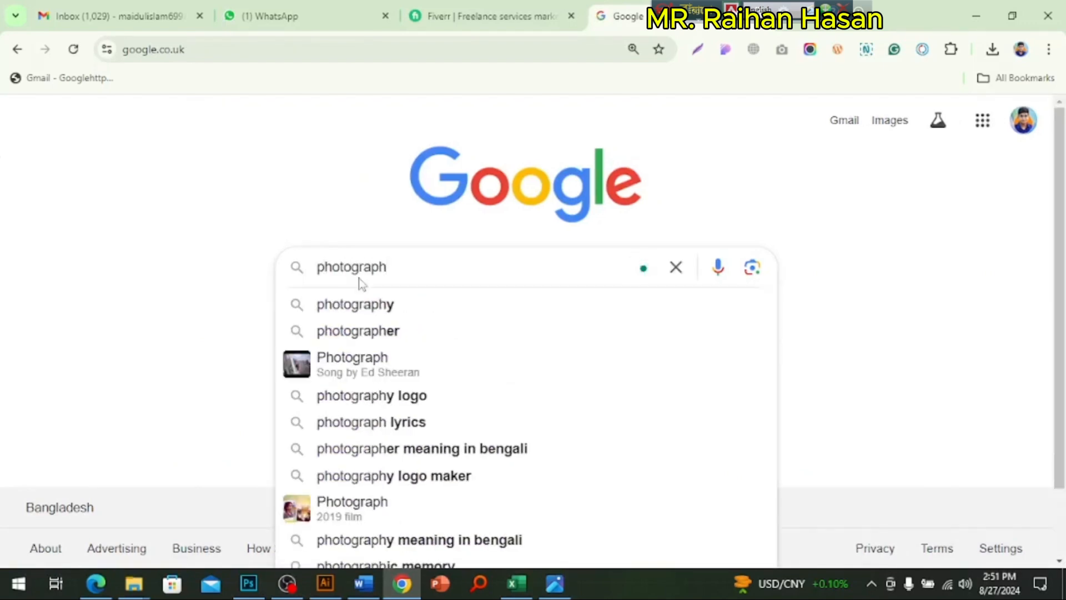
text(er )
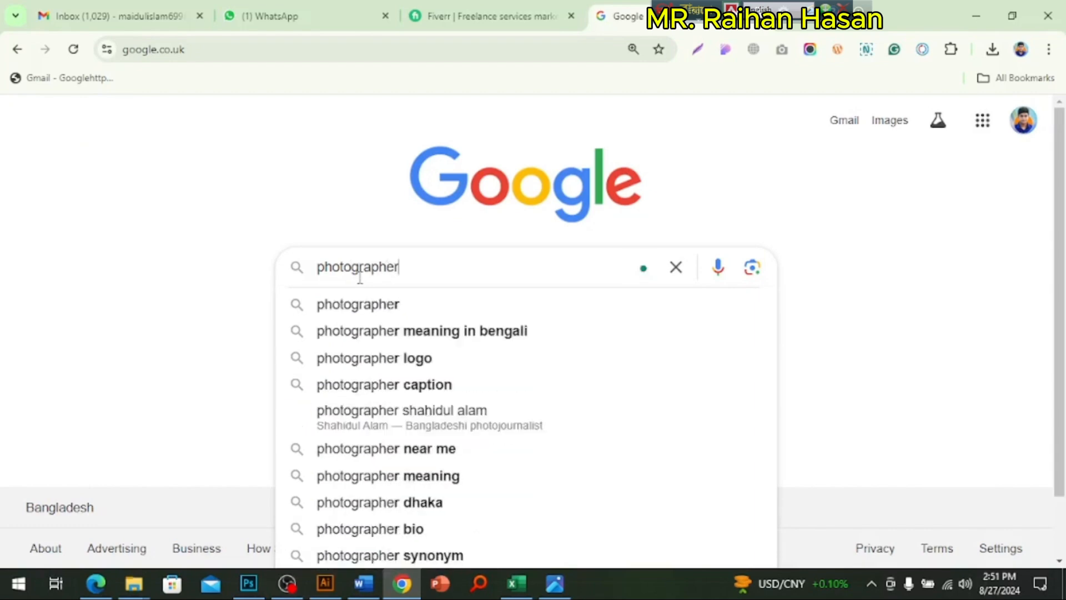
text(backgroun d)
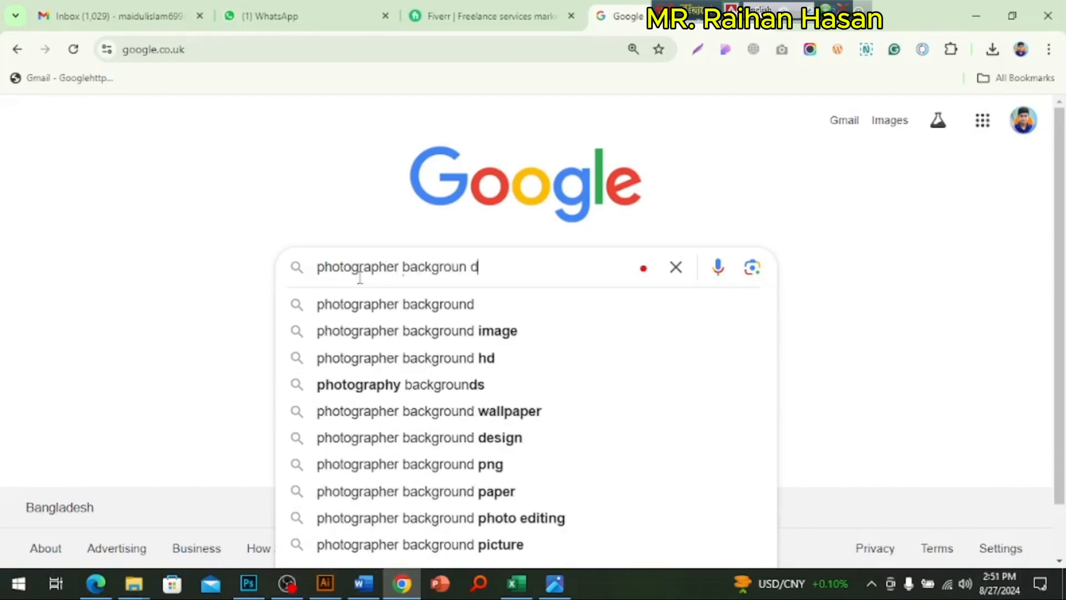
click(410, 308)
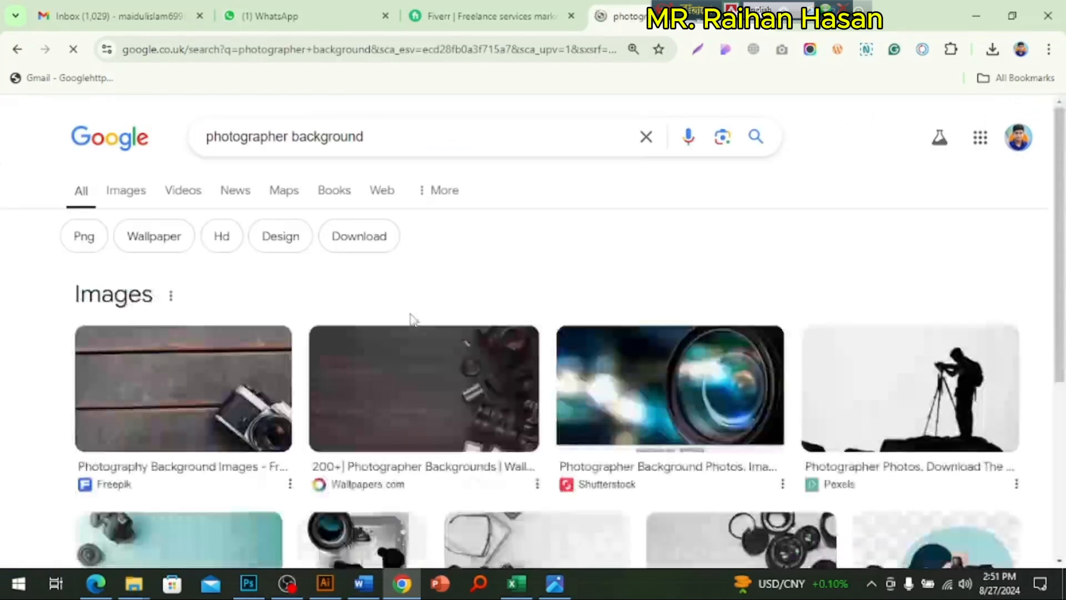
click(126, 190)
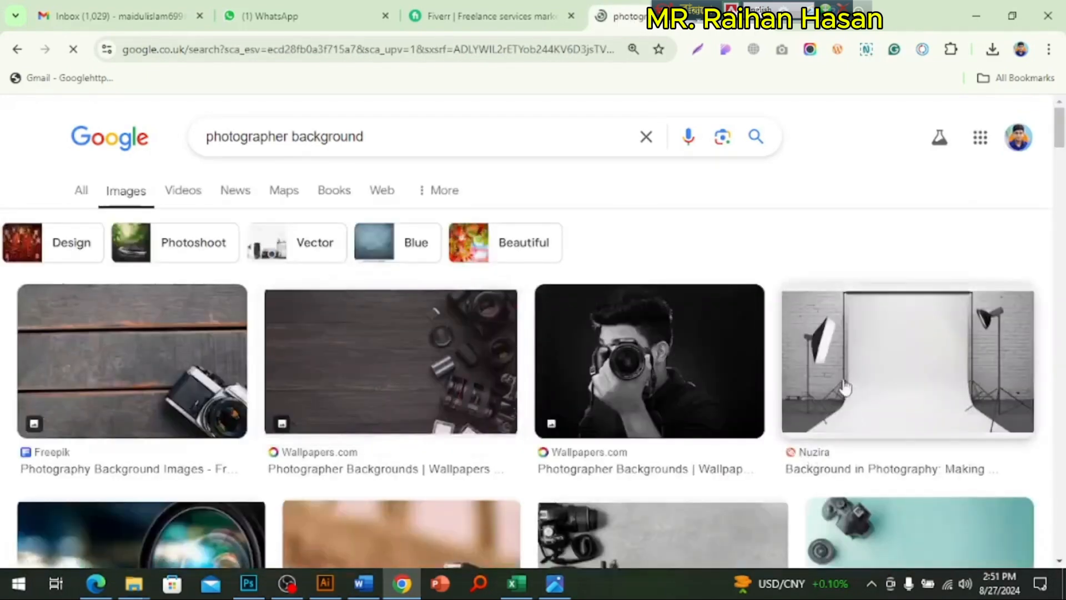
Step: Browse the photographer background images and preview the Mobile wallpaper picture of a camera in blue smoke
scroll(844, 384, down, 5)
scroll(822, 391, down, 4)
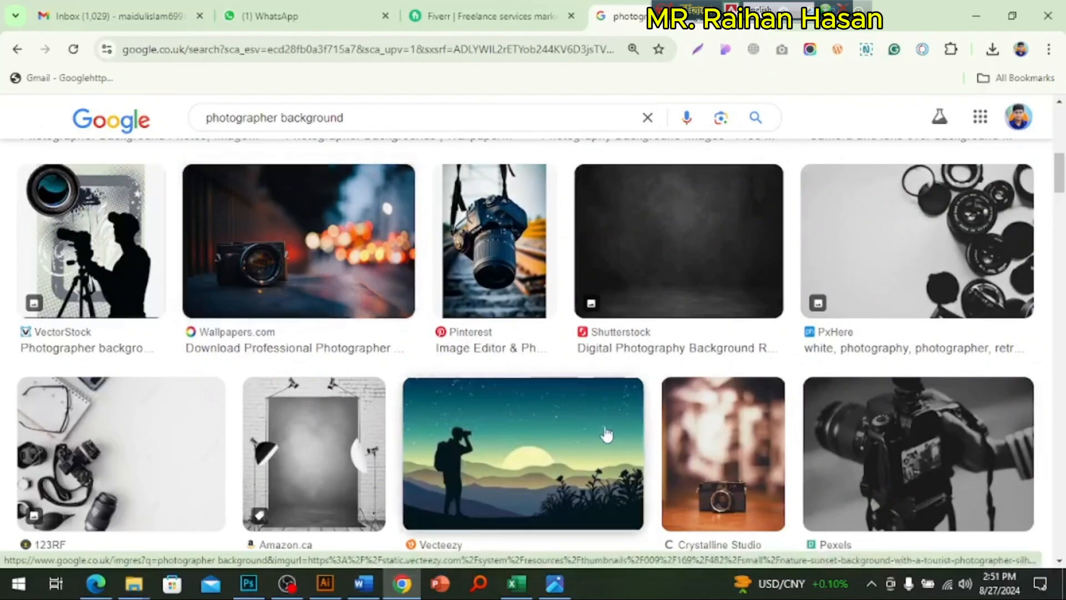
scroll(566, 425, down, 3)
scroll(407, 410, up, 7)
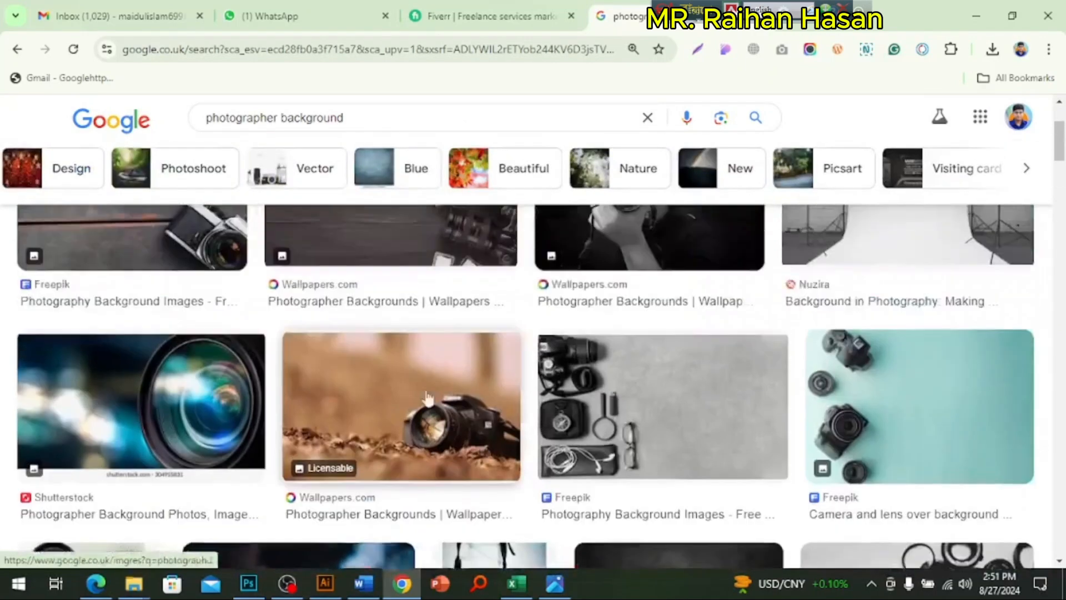
scroll(400, 388, down, 4)
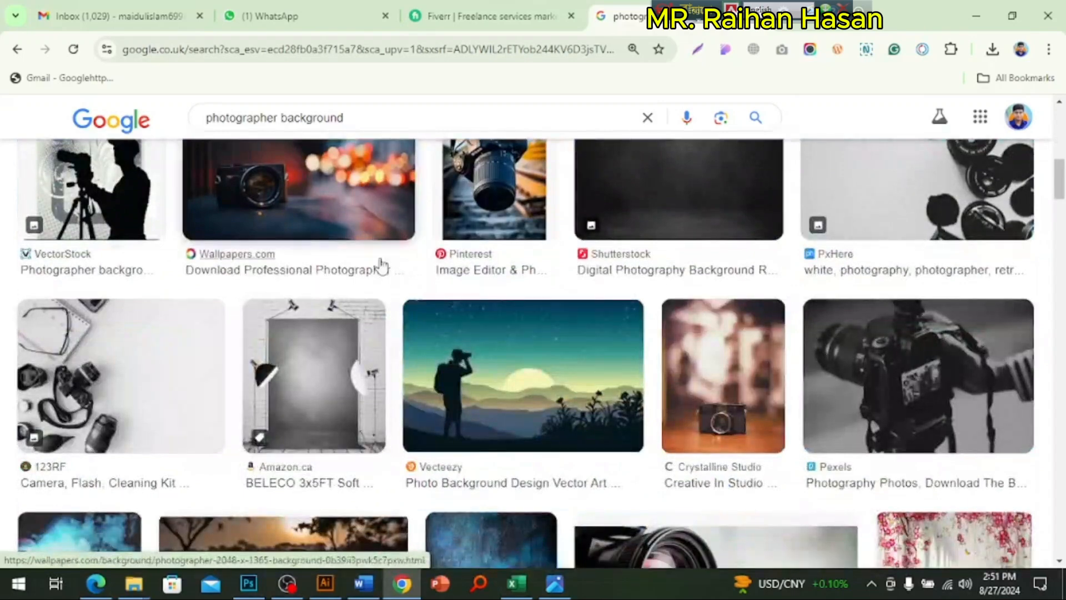
scroll(377, 311, up, 2)
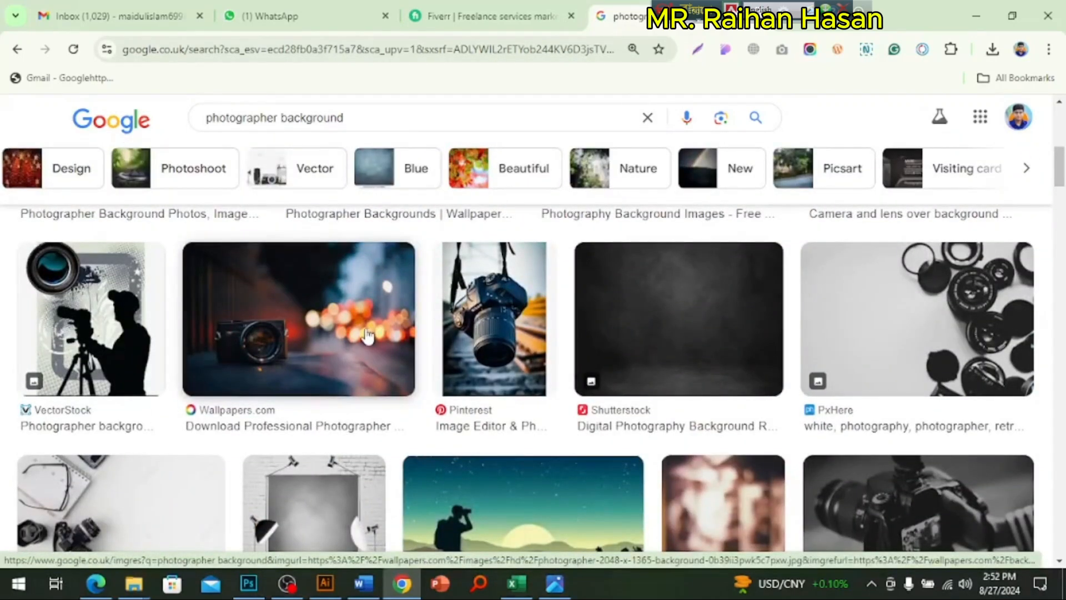
scroll(366, 336, down, 6)
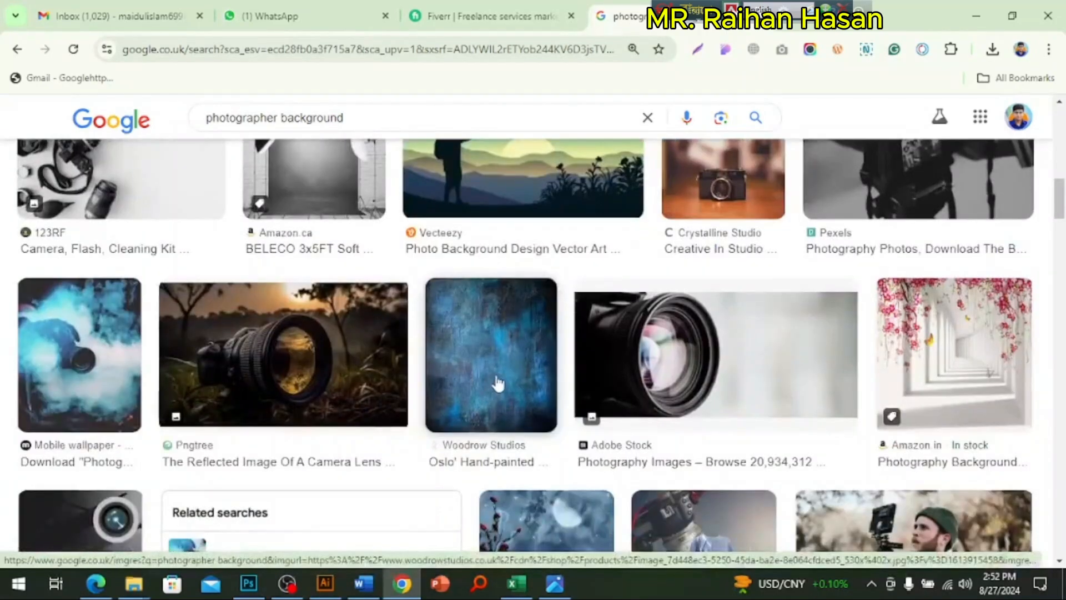
click(90, 367)
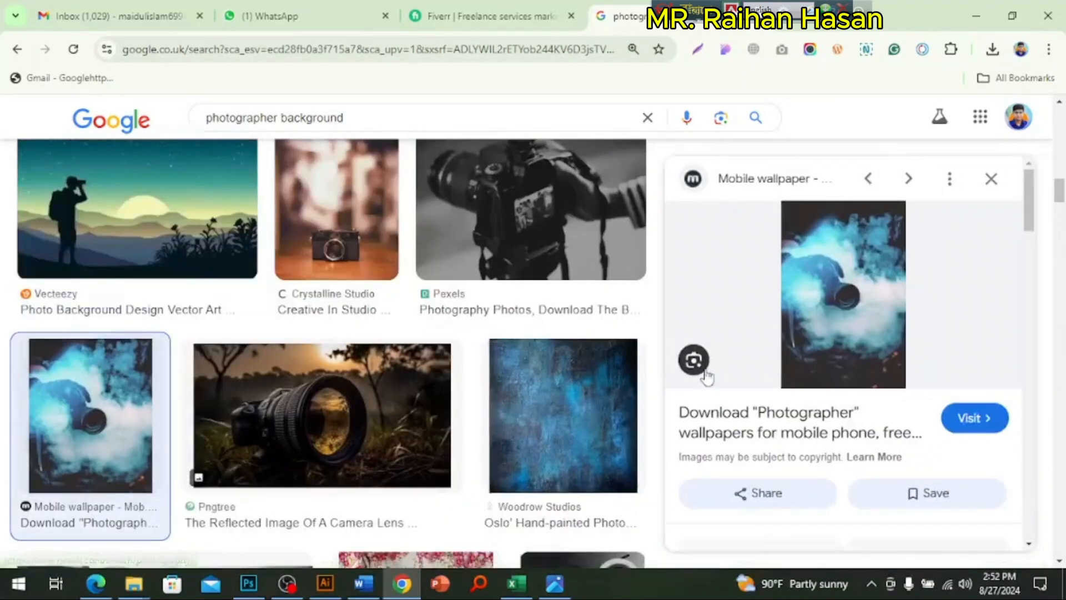
Step: Preview the related Pin page picture of a camera floating above a hand, and open the full set of its related images
scroll(840, 344, down, 5)
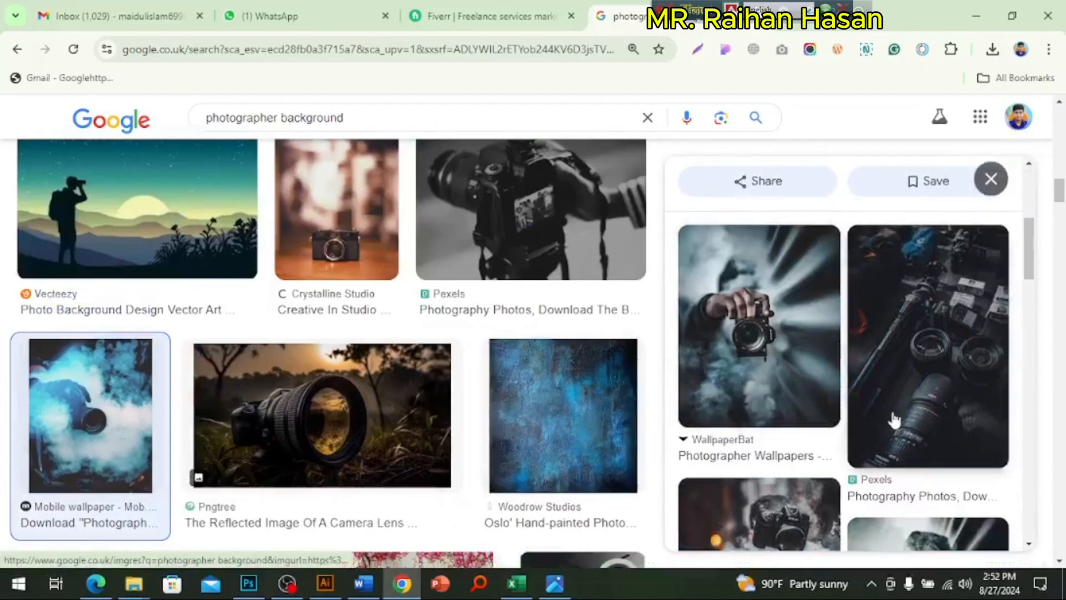
scroll(855, 381, down, 4)
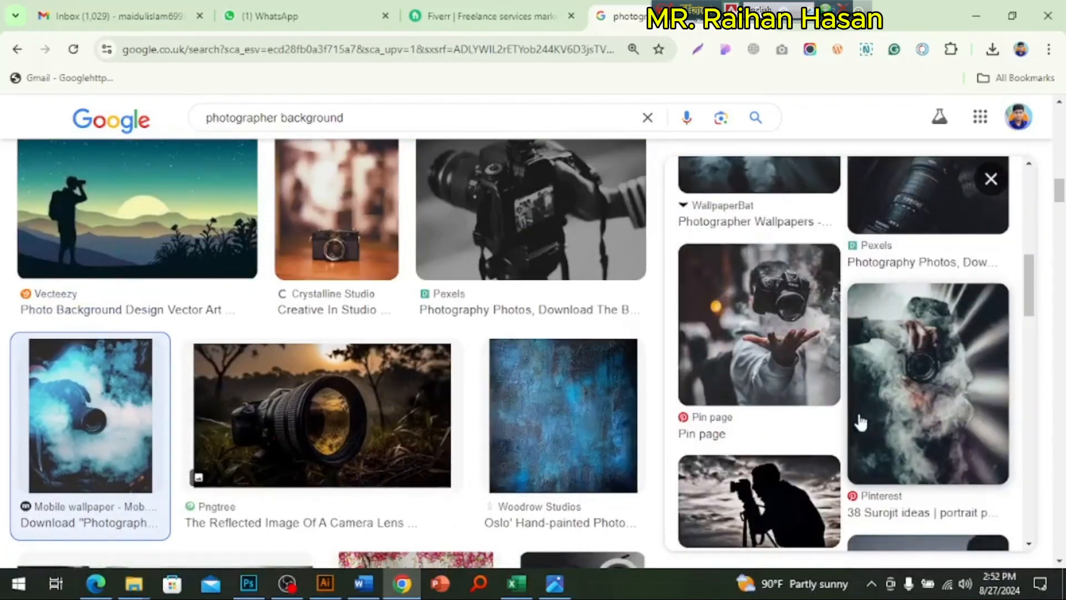
click(794, 342)
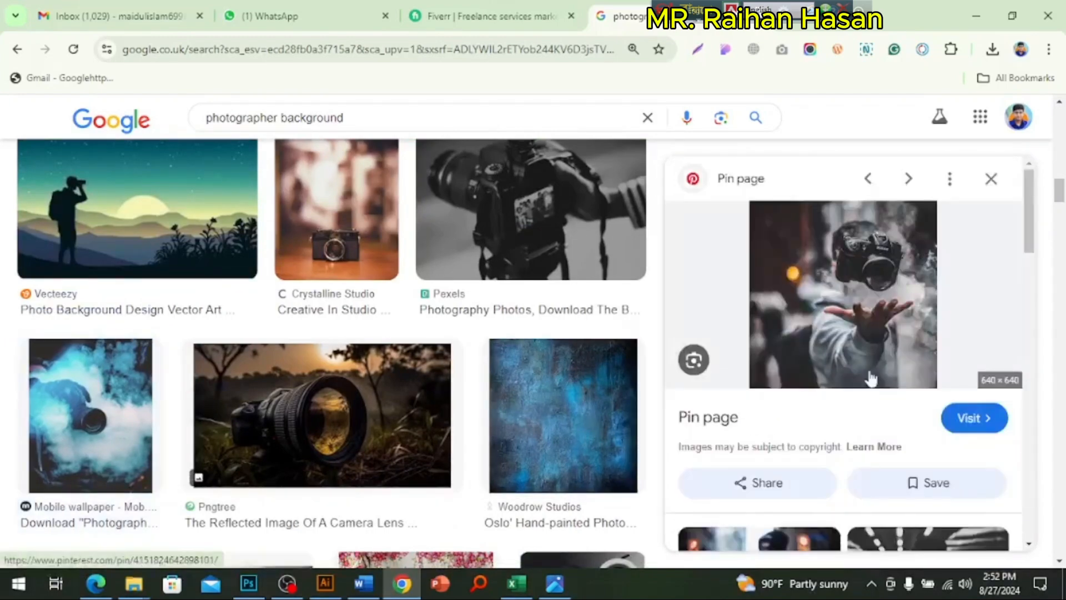
scroll(871, 379, down, 5)
scroll(871, 379, down, 3)
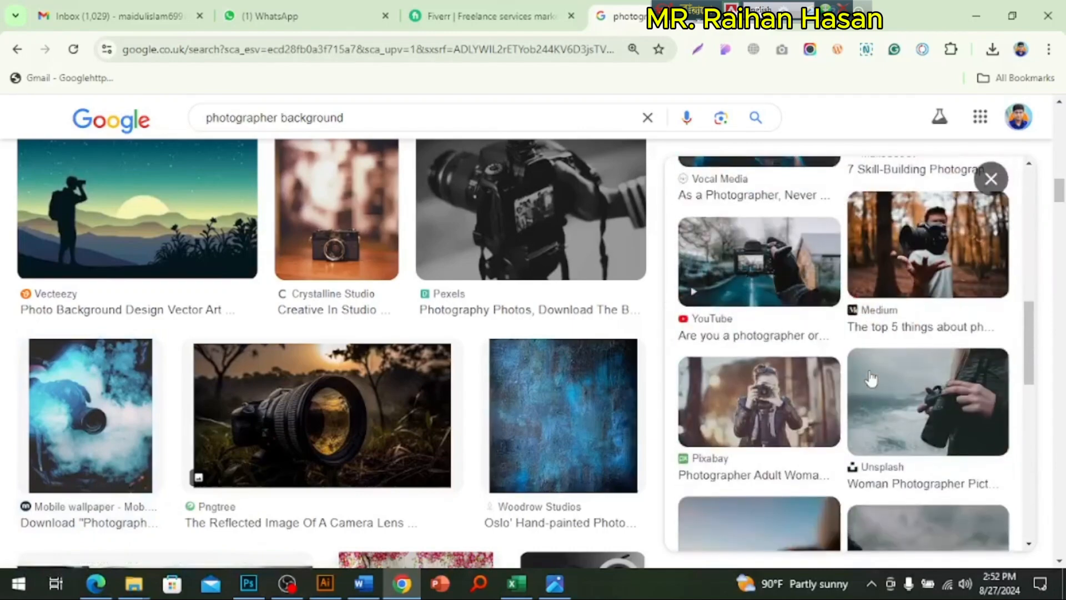
scroll(871, 379, down, 5)
scroll(869, 380, down, 5)
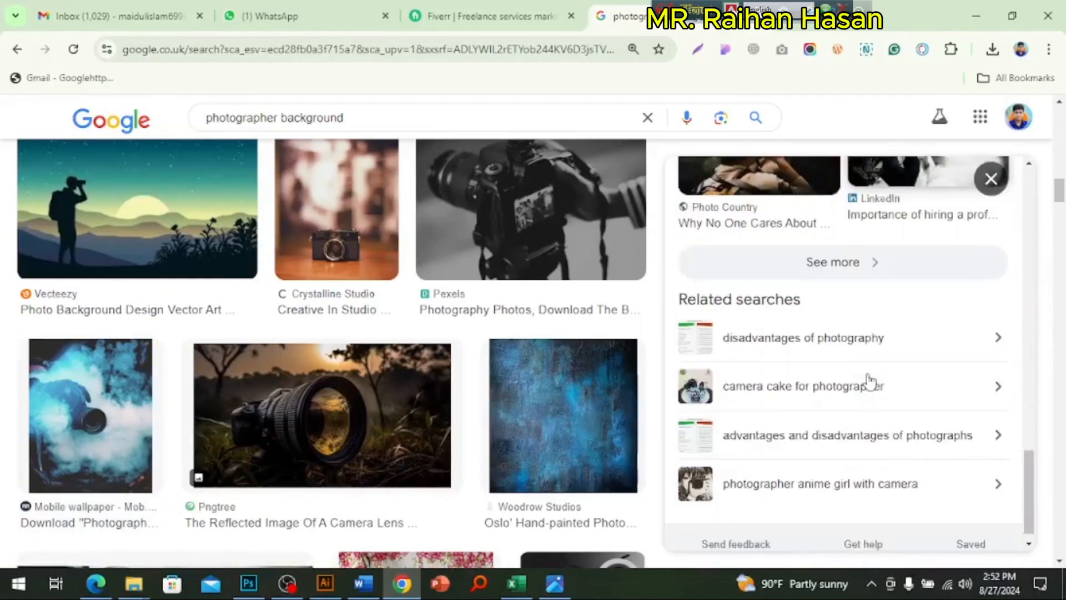
click(830, 263)
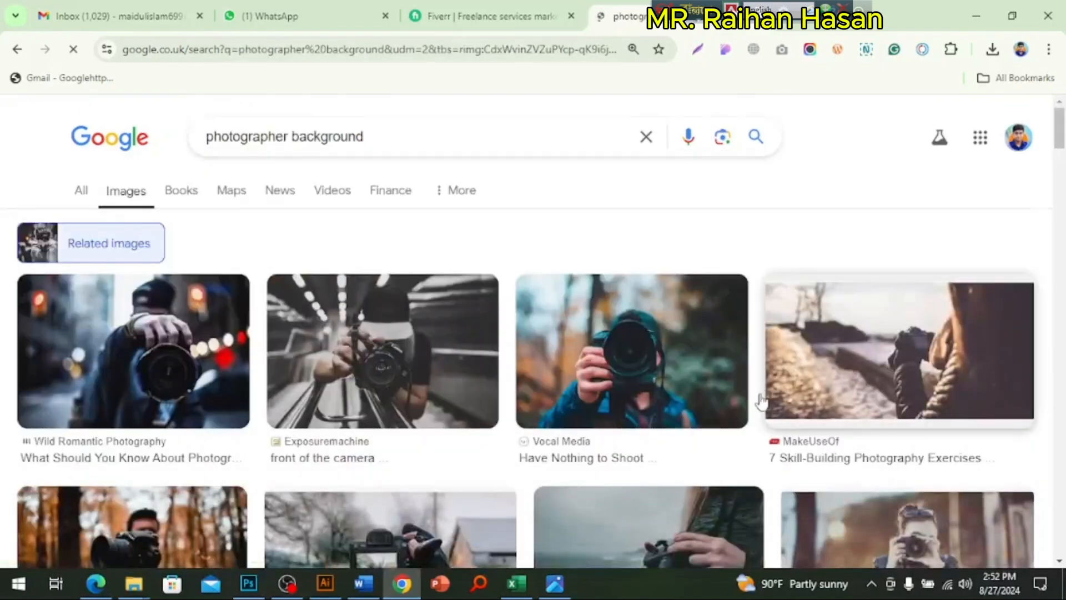
Step: Browse the related photographer images, preview the Long Exposure in Night Photography picture, and look through its related pictures
scroll(741, 403, down, 6)
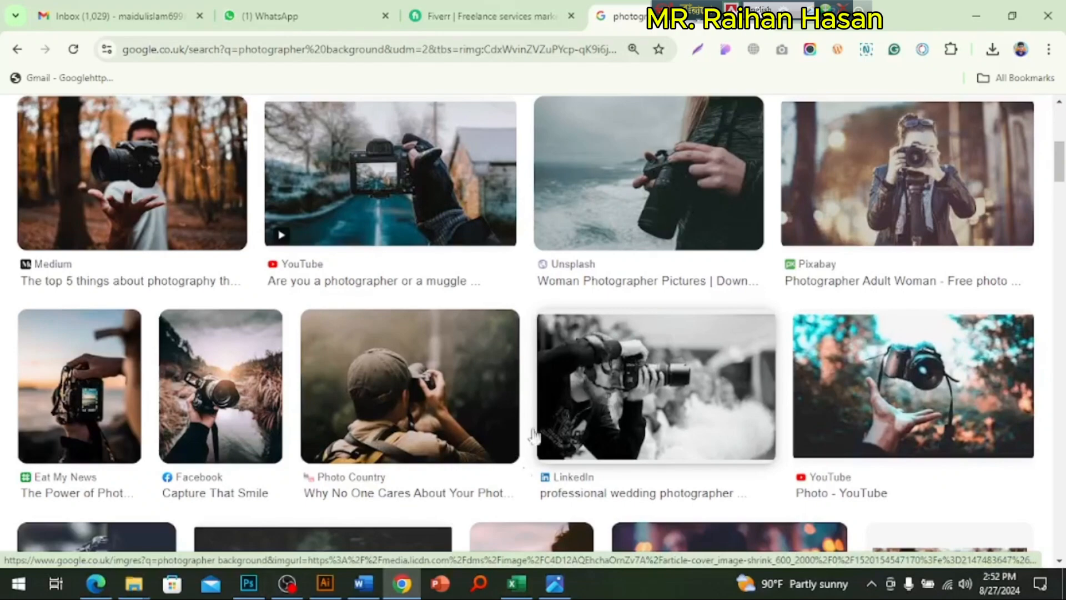
scroll(606, 389, down, 5)
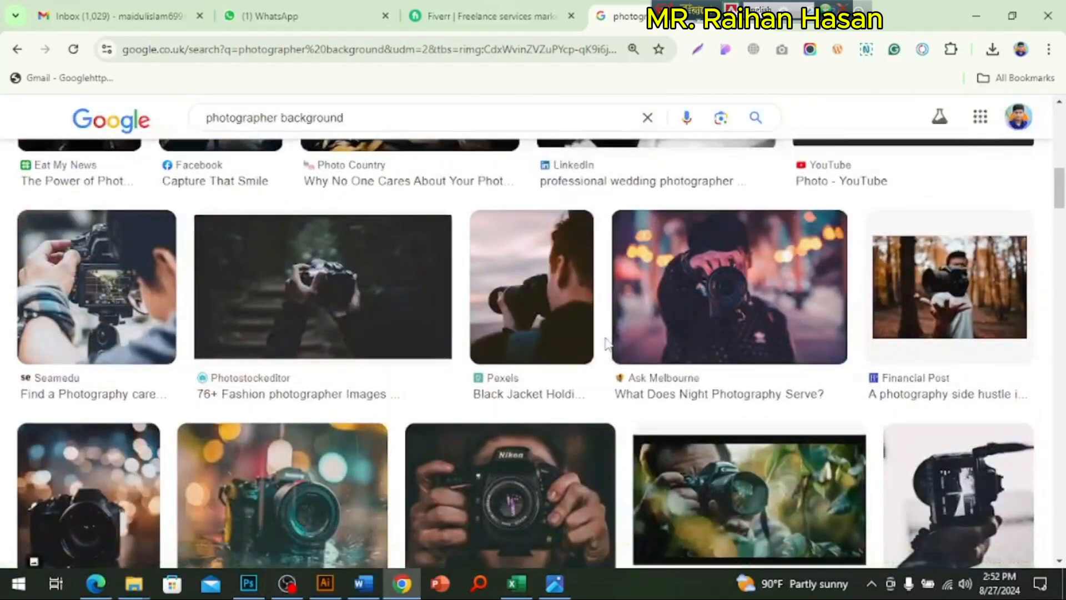
scroll(607, 343, down, 4)
scroll(607, 347, down, 10)
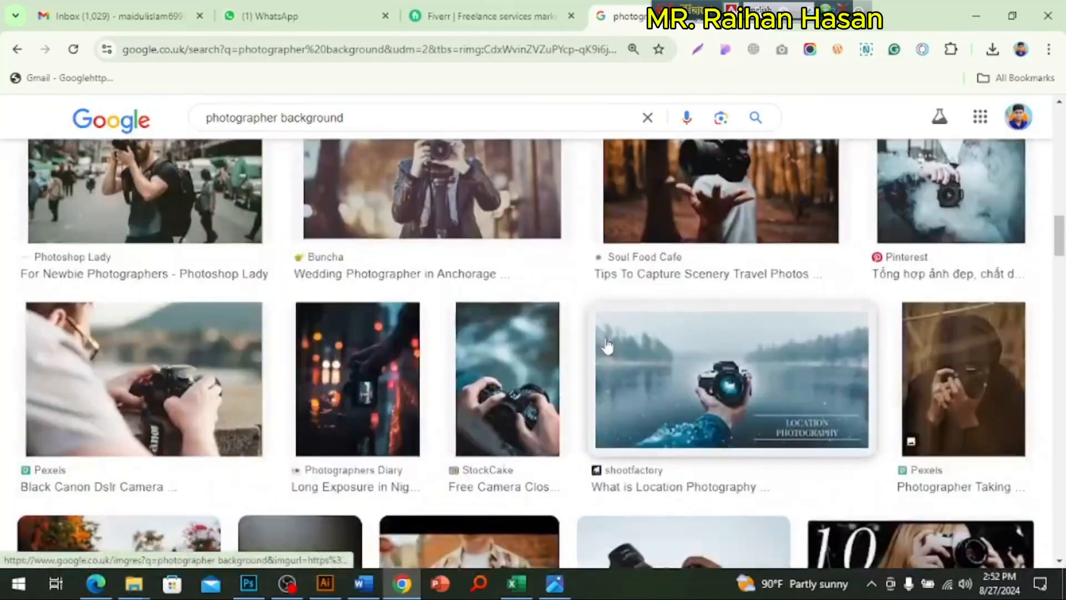
scroll(571, 350, up, 5)
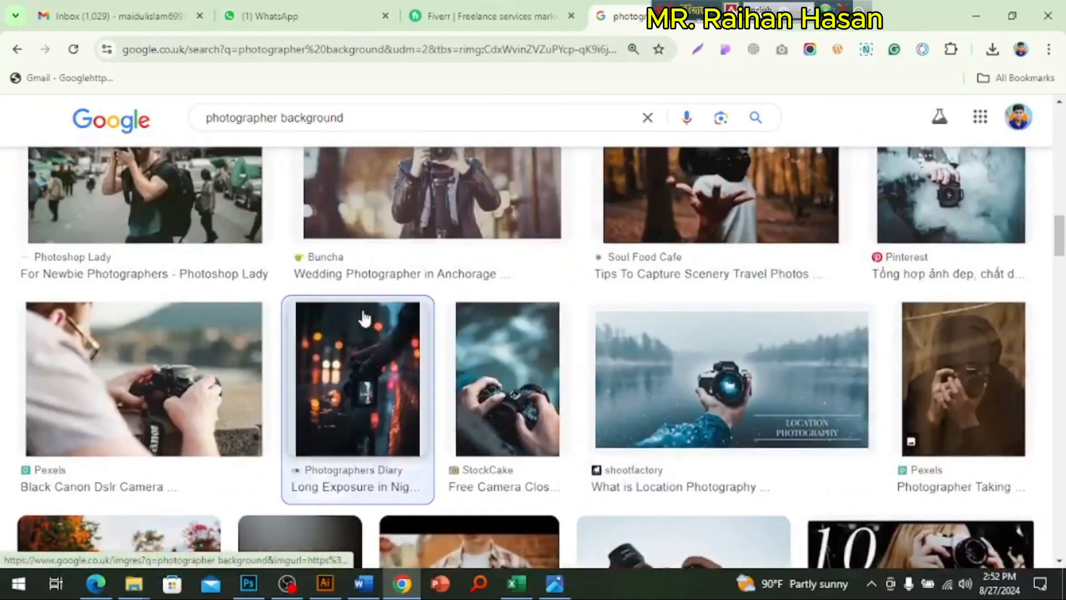
click(364, 318)
scroll(916, 384, down, 1)
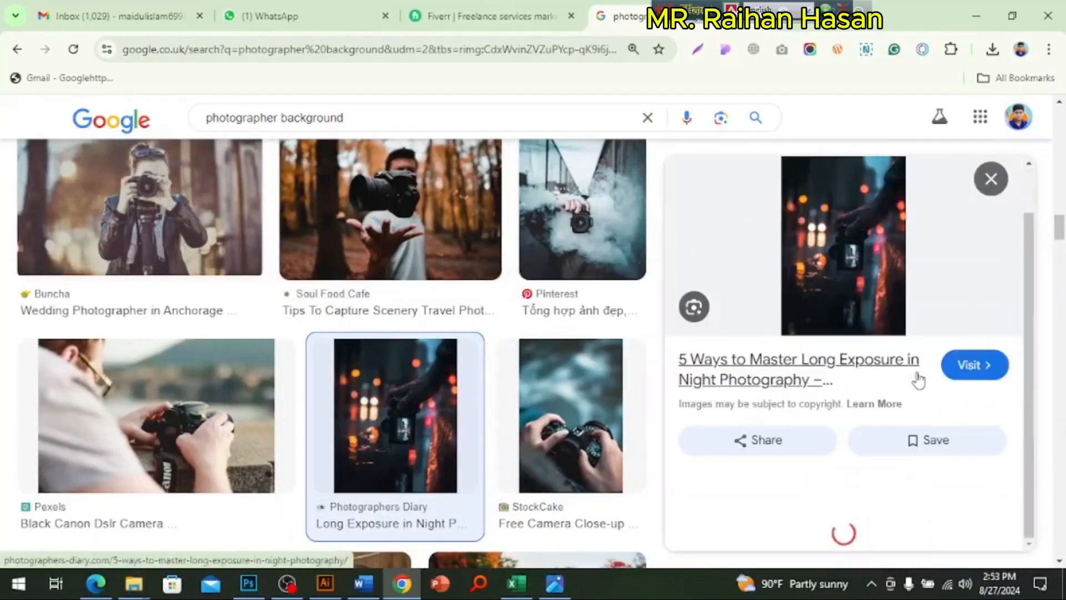
scroll(919, 377, down, 7)
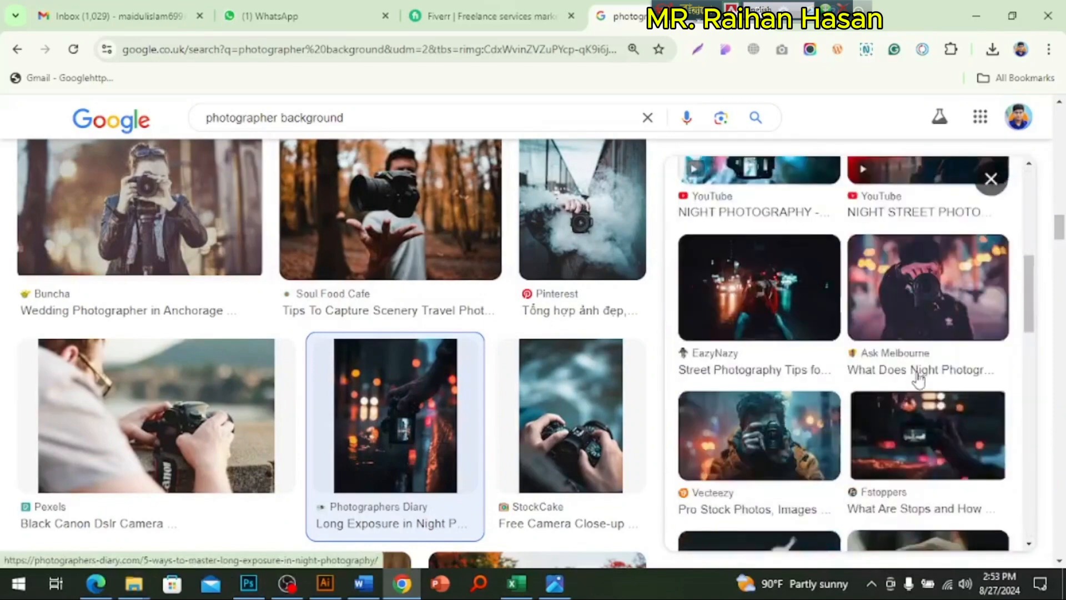
Step: Copy the EazyNazy street photography picture of a photographer on a night road and look through its related images
click(806, 303)
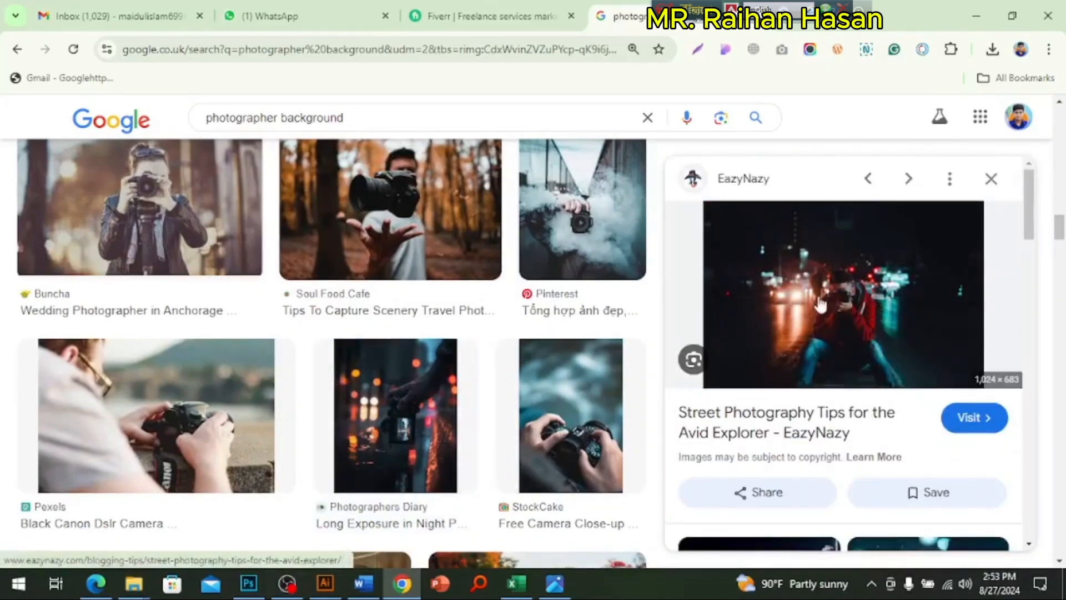
right_click(877, 319)
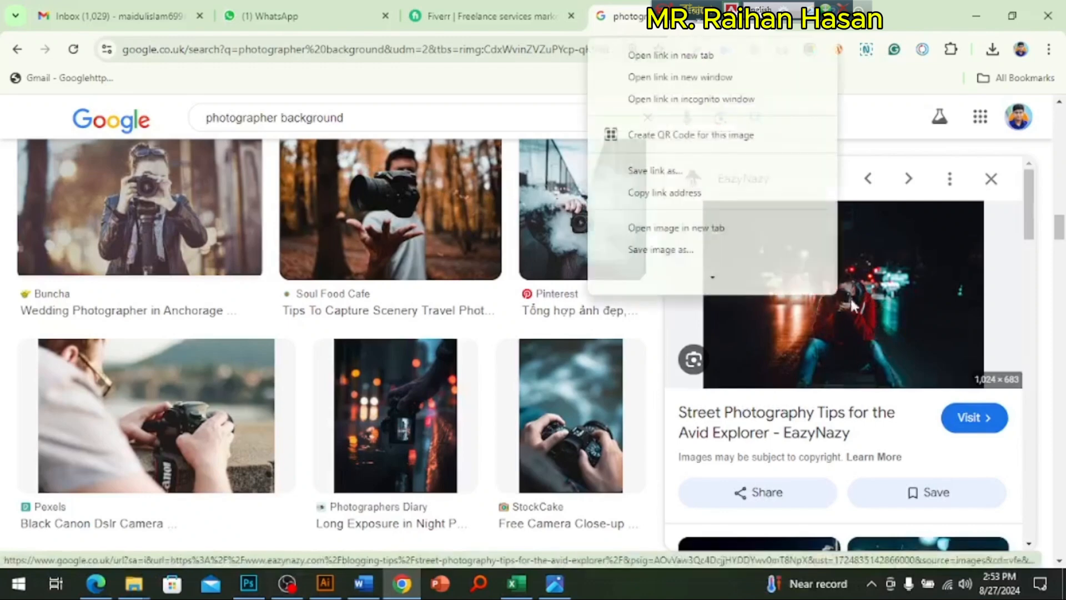
scroll(822, 261, down, 3)
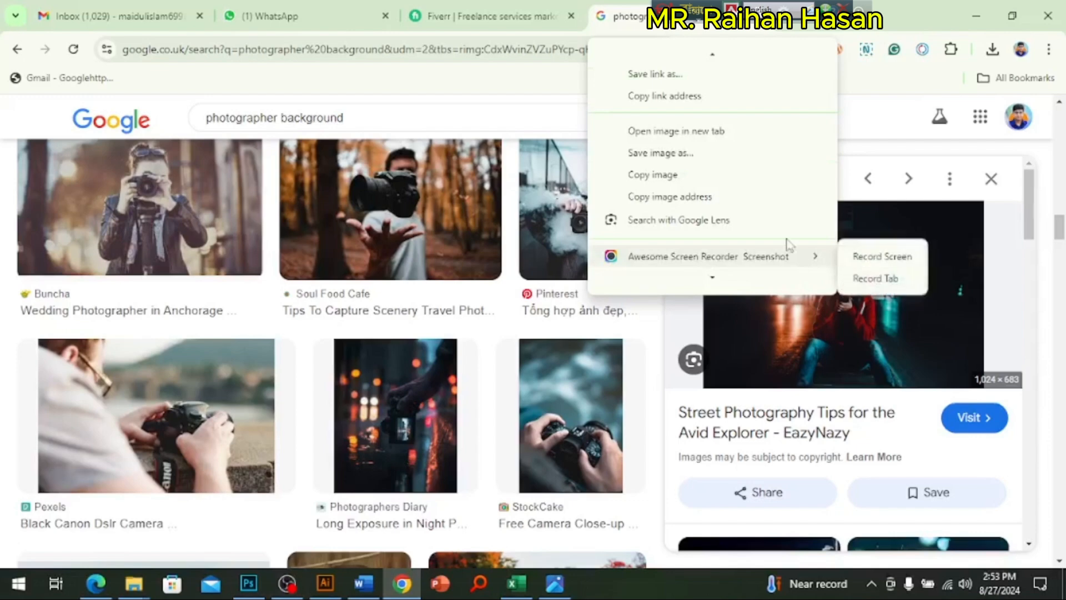
click(735, 176)
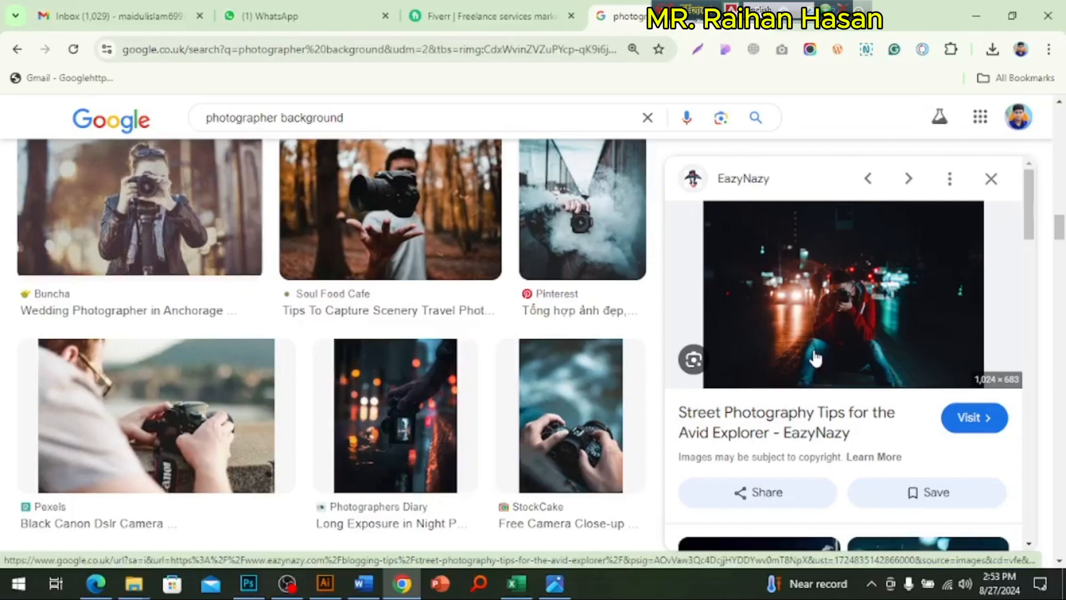
scroll(828, 395, down, 10)
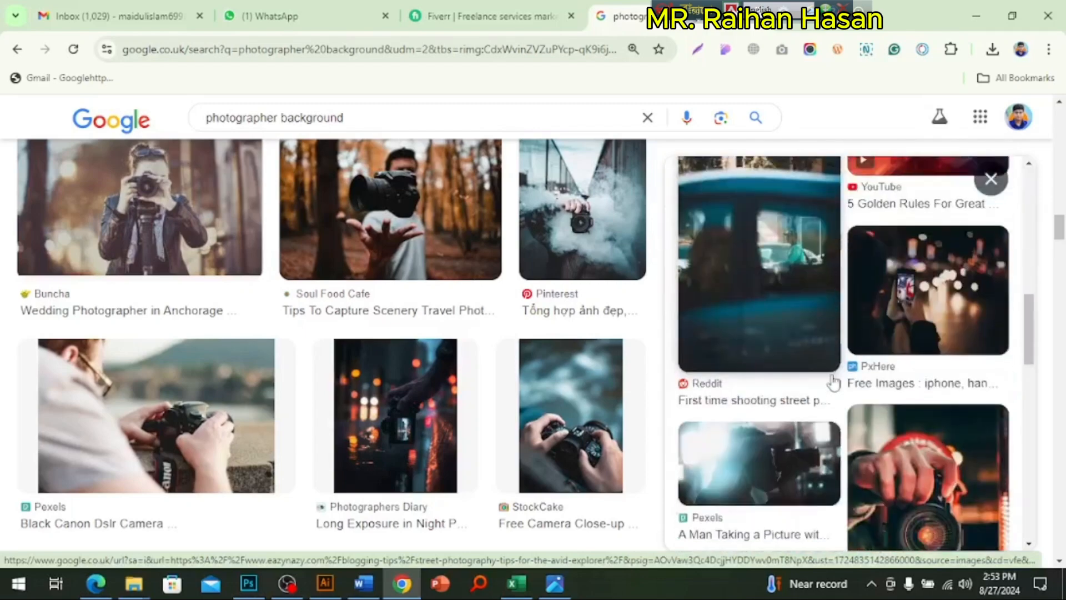
scroll(833, 382, down, 15)
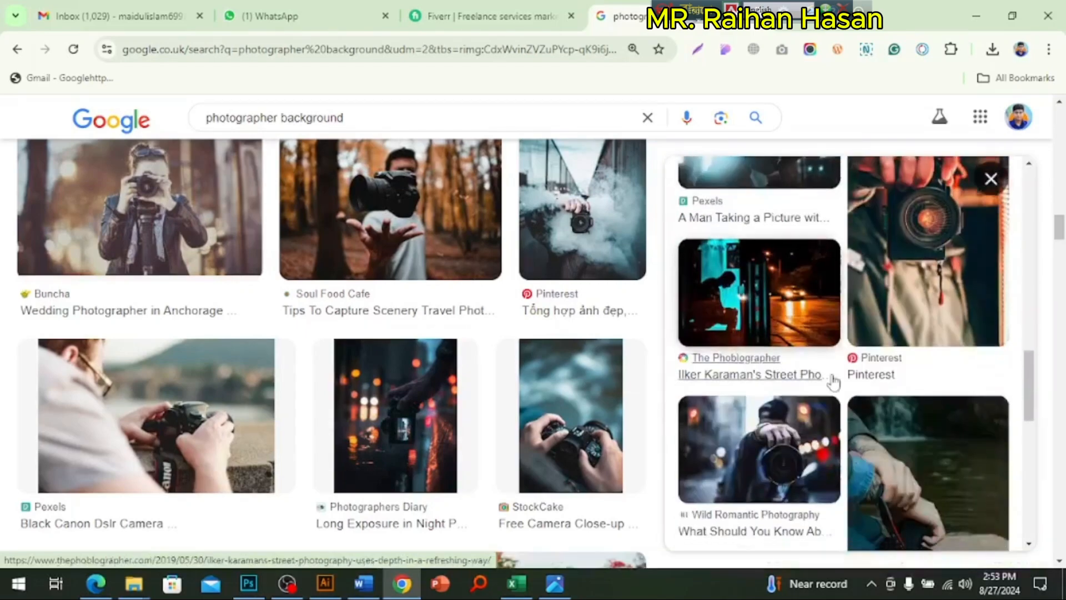
scroll(832, 385, down, 5)
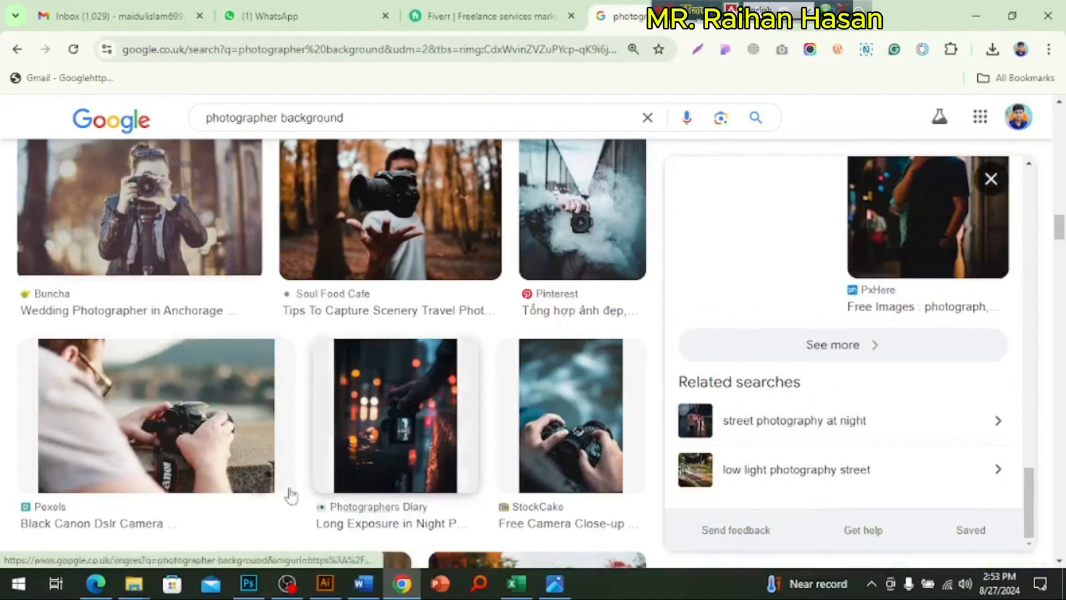
Step: Switch to Photoshop, create a new 14.222 × 9.486 in document at 72 pixels/inch, and paste the copied photo into it
click(248, 583)
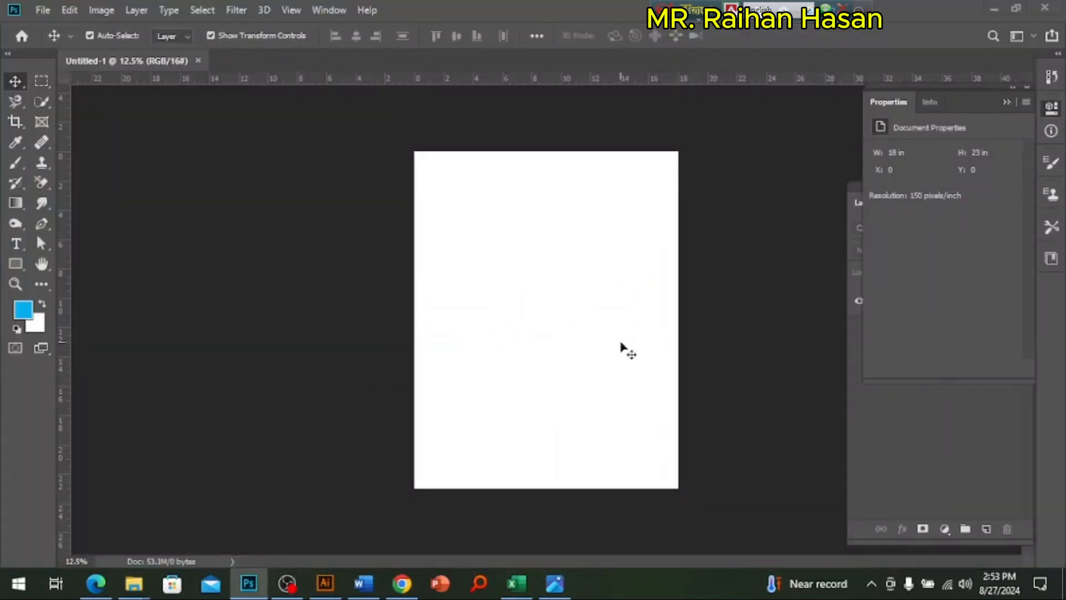
key(ctrl+o)
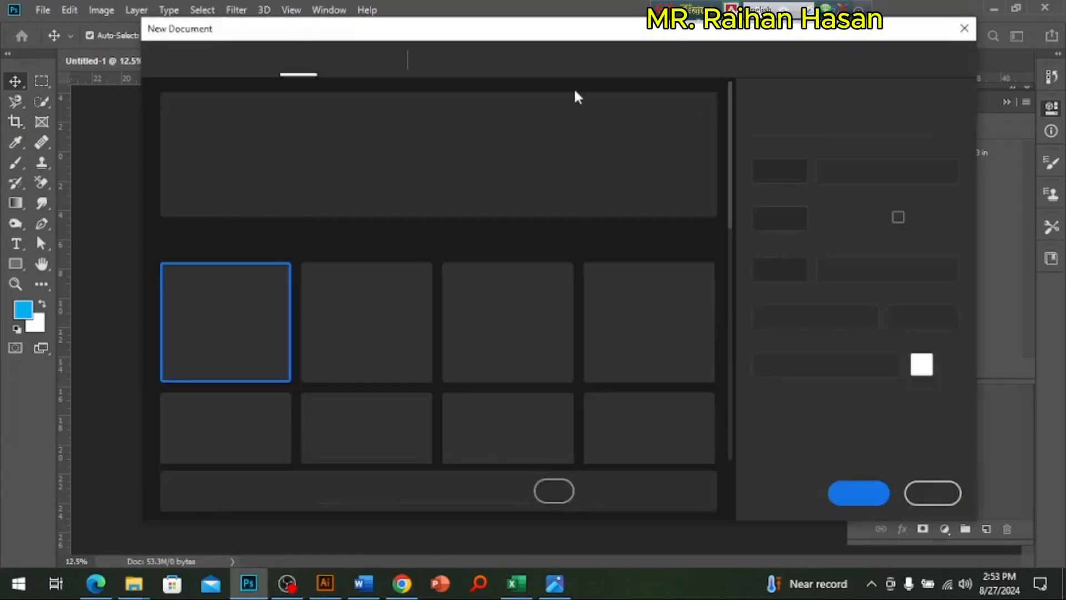
click(864, 492)
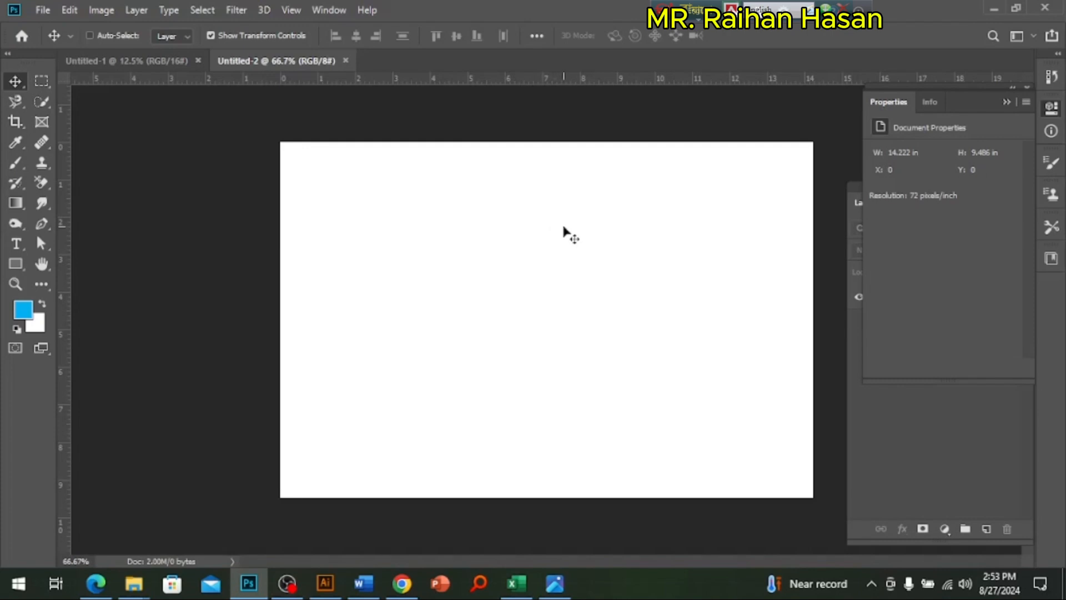
key(ctrl+v)
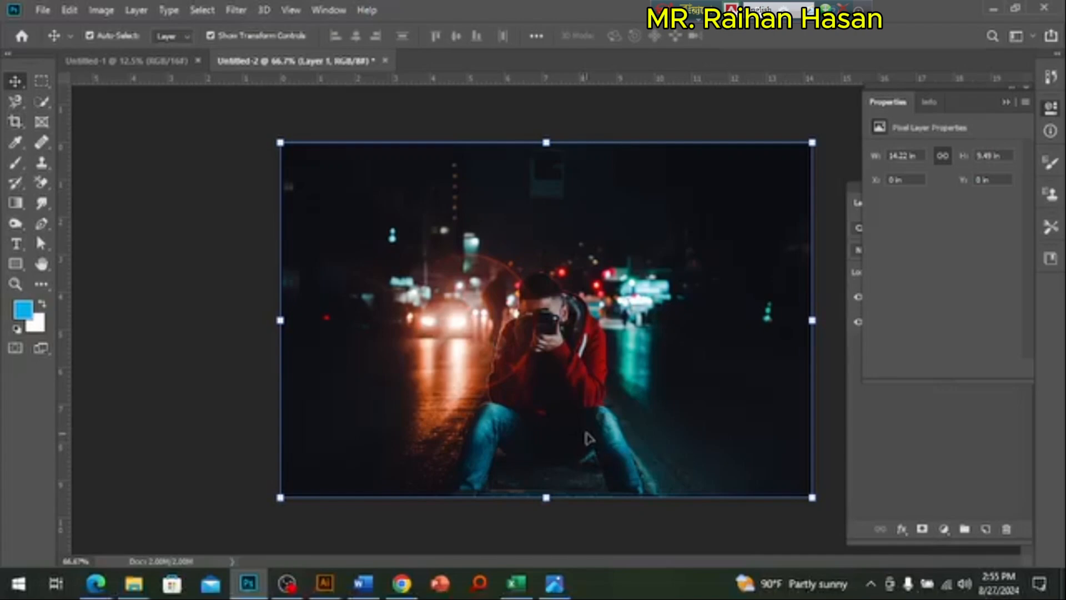
Step: Crop the photo from its right side and upper edge to about 10.39 × 8.93 in
key(ctrl+minus)
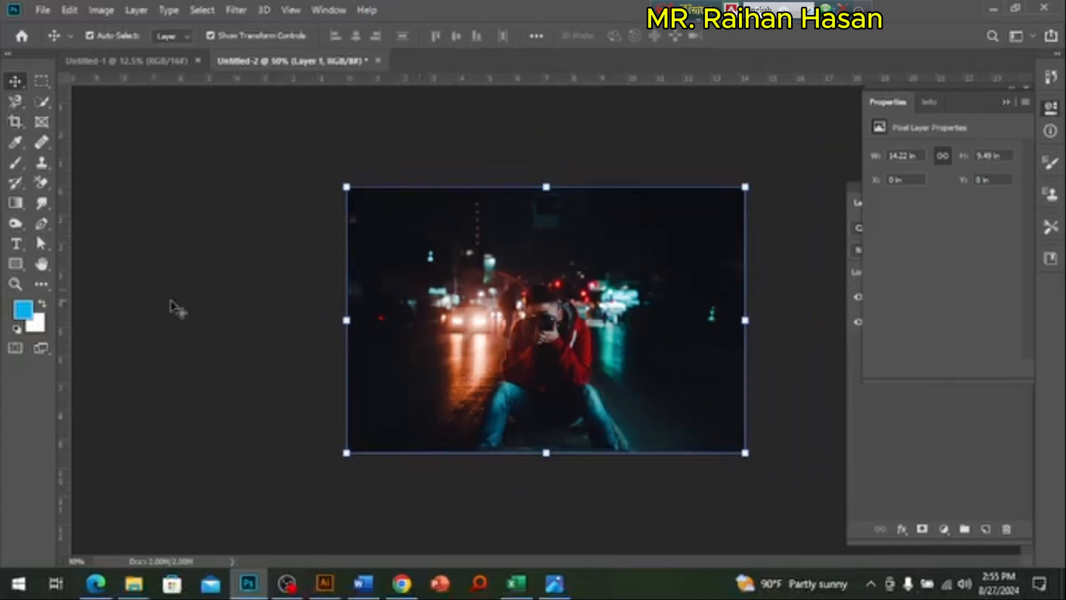
click(16, 121)
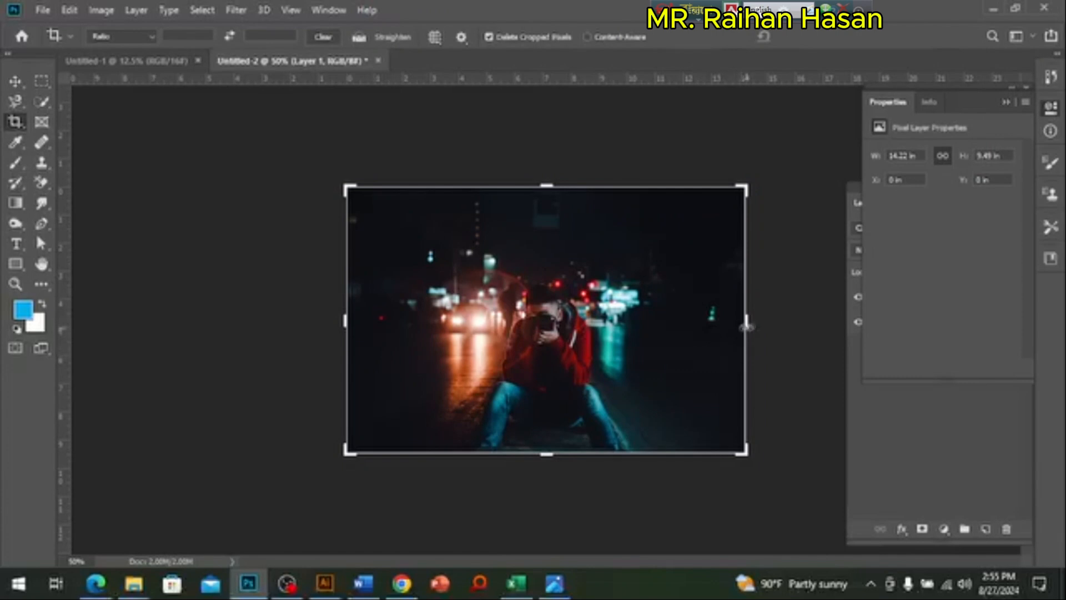
drag(746, 320, 714, 325)
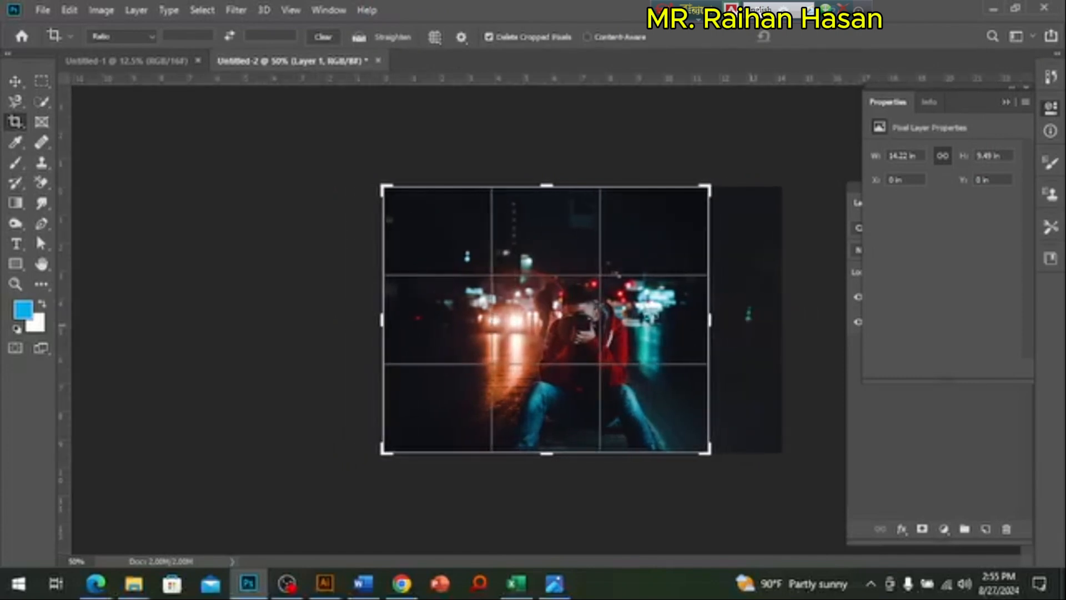
drag(707, 188, 688, 196)
key(Return)
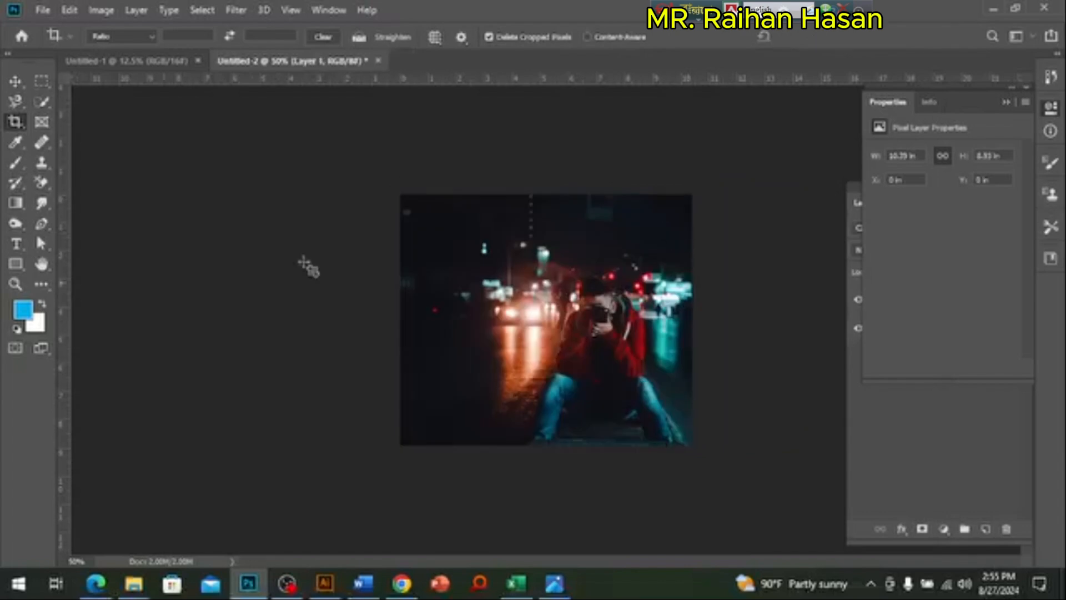
click(15, 82)
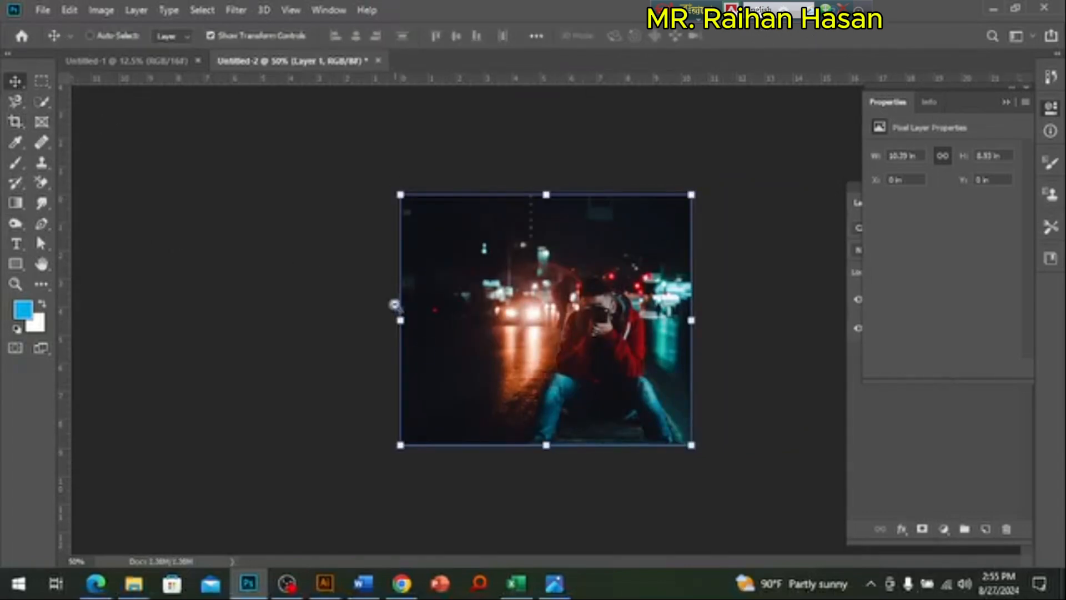
Step: Extend the canvas beyond the photo's left edge to about 12.28 in wide and duplicate Layer 1
click(16, 121)
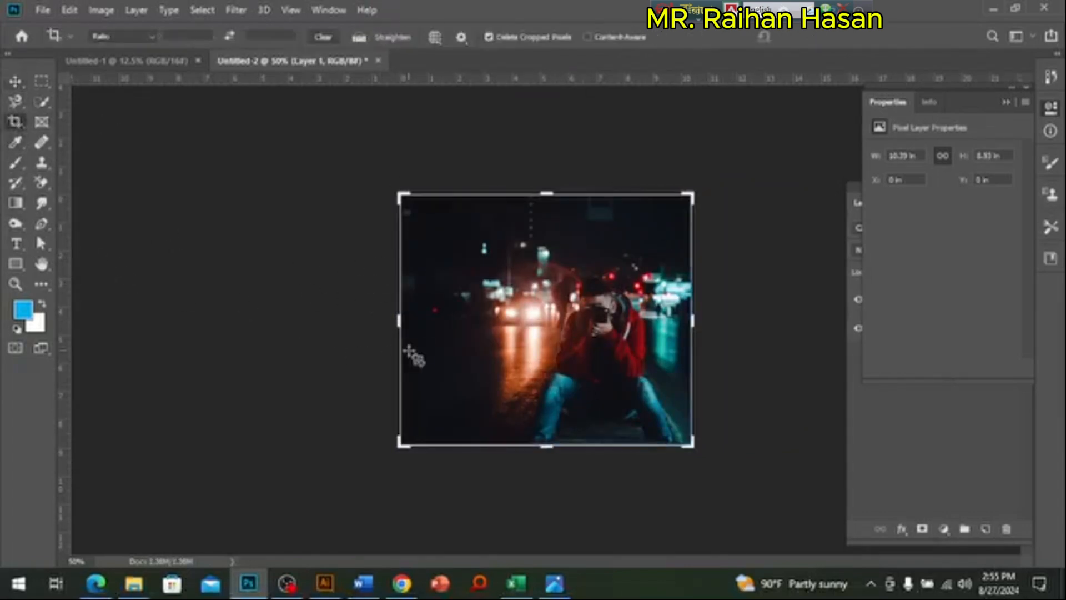
drag(400, 320, 373, 321)
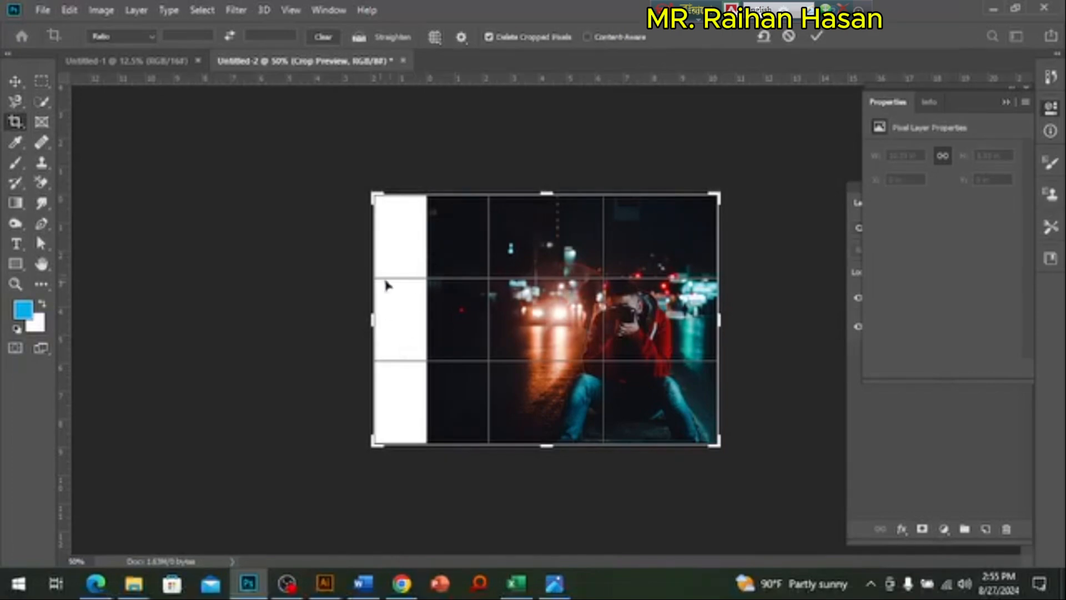
key(Return)
key(v)
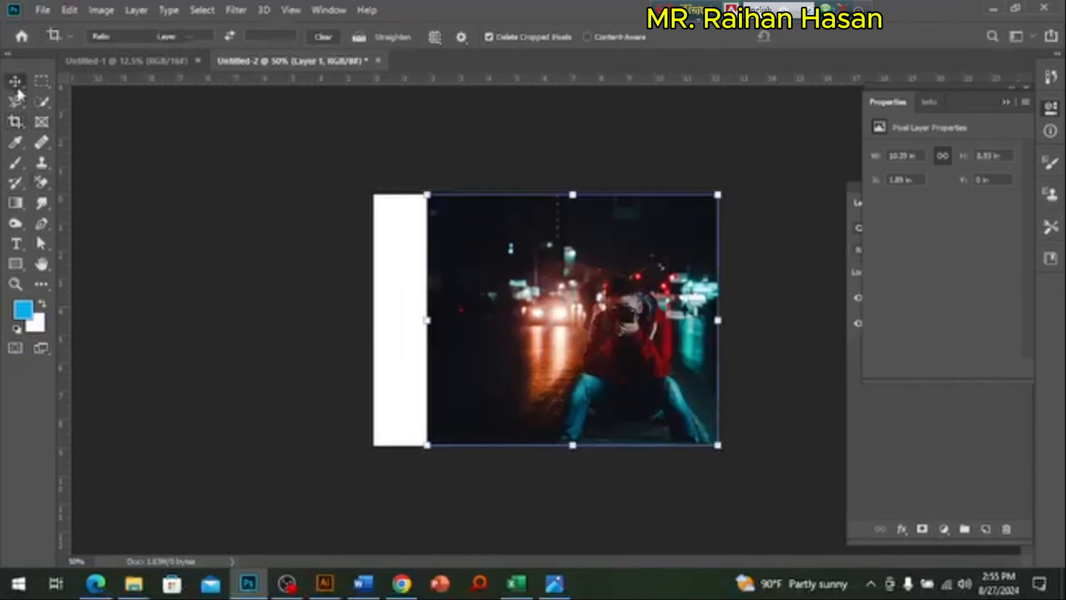
click(932, 447)
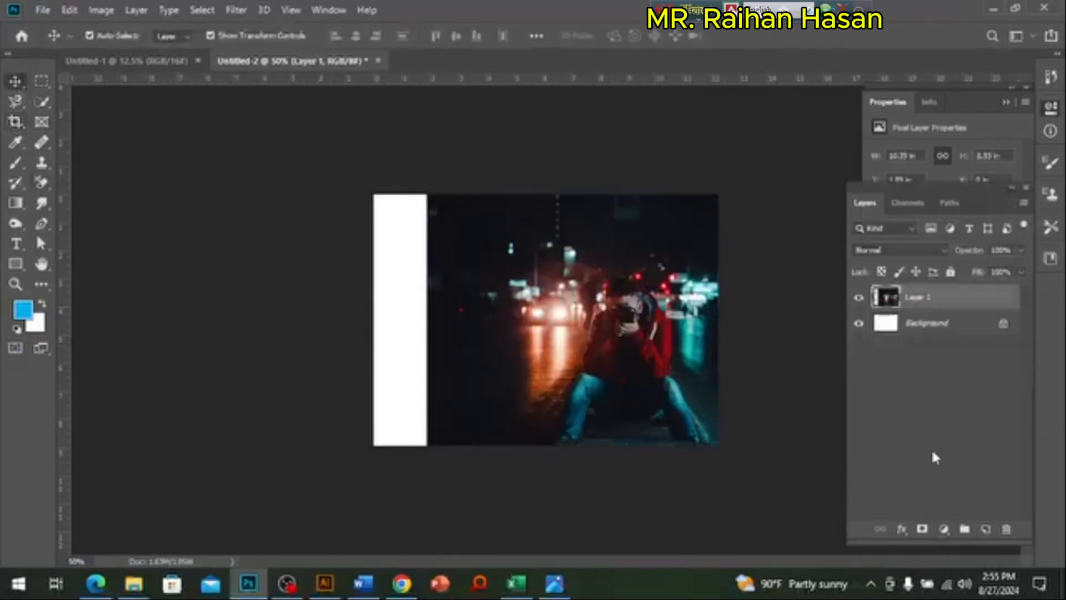
key(ctrl+j)
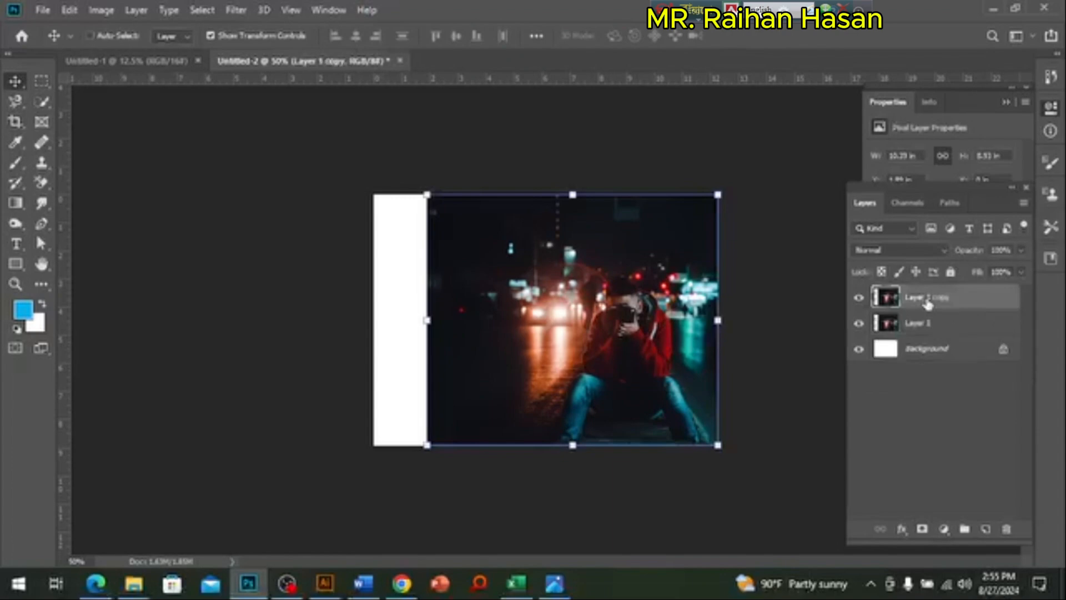
Step: Try filling the white strip beside the photo by stretching the original Layer 1 leftward beneath its copy, and undo the stretch
click(915, 327)
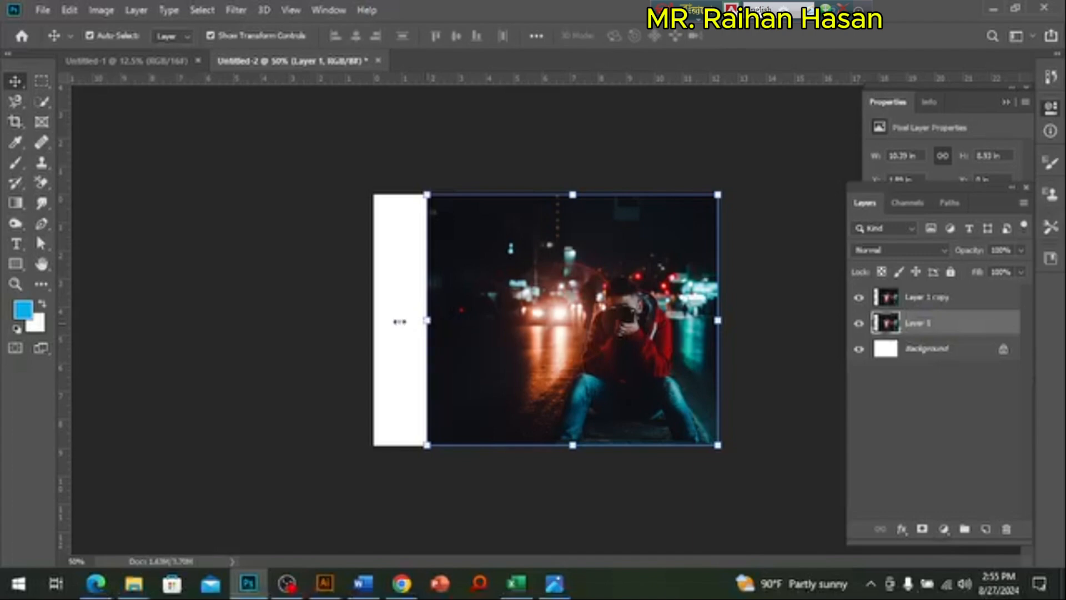
drag(400, 321, 376, 320)
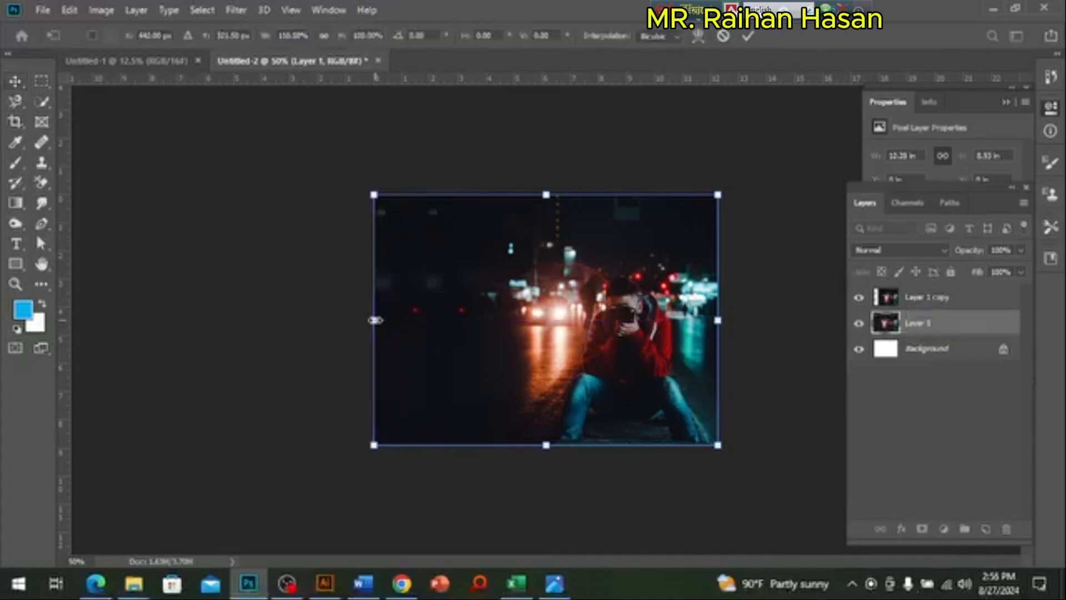
key(ctrl+z)
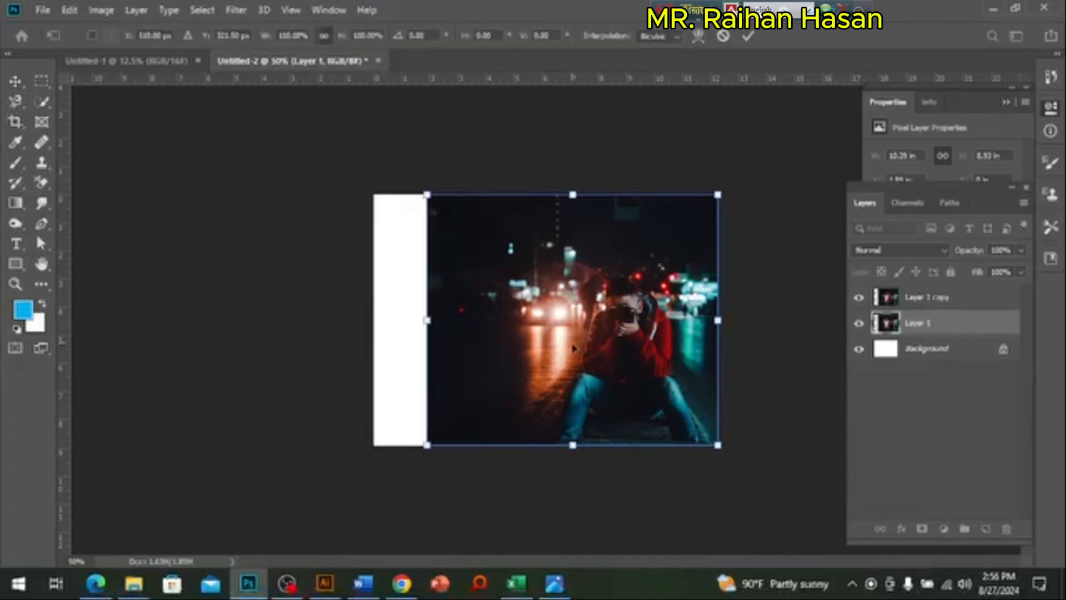
key(Escape)
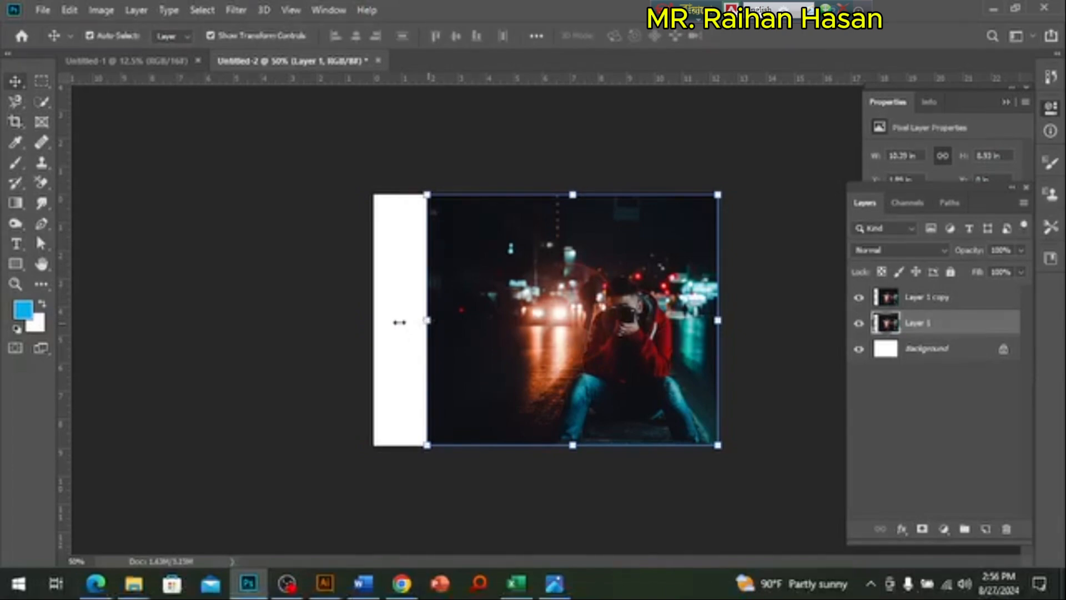
drag(425, 320, 372, 322)
key(Return)
click(542, 494)
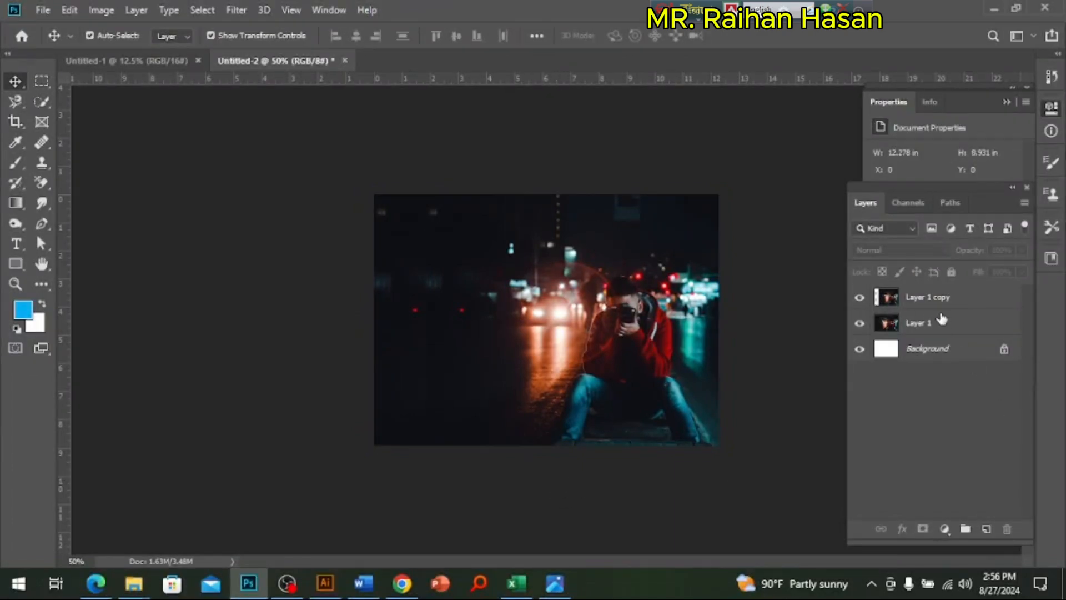
click(511, 355)
click(452, 493)
key(ctrl+plus)
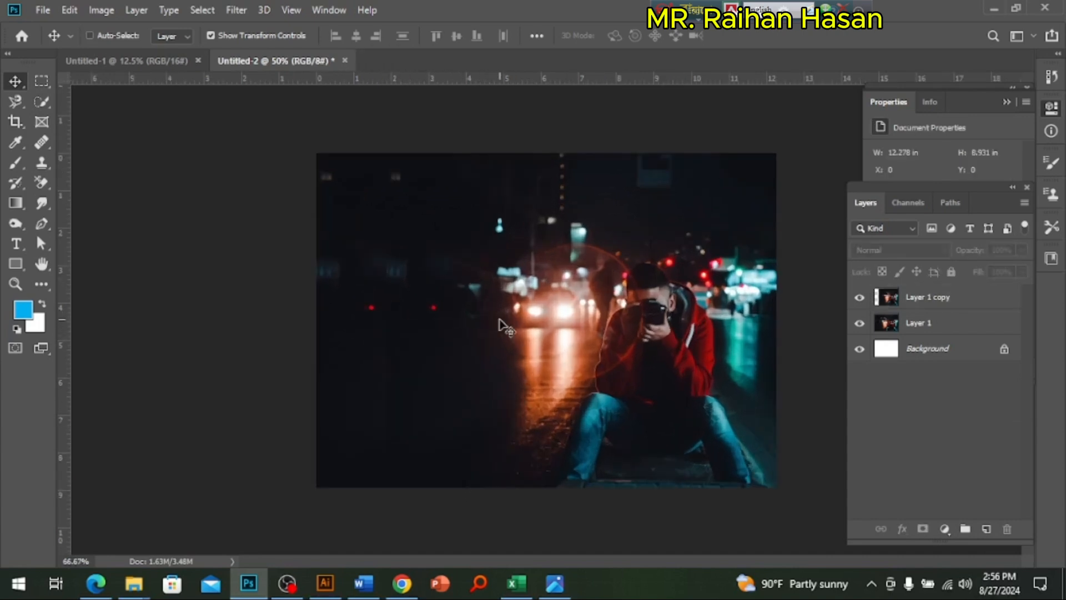
key(ctrl+plus)
scroll(517, 339, left, 2)
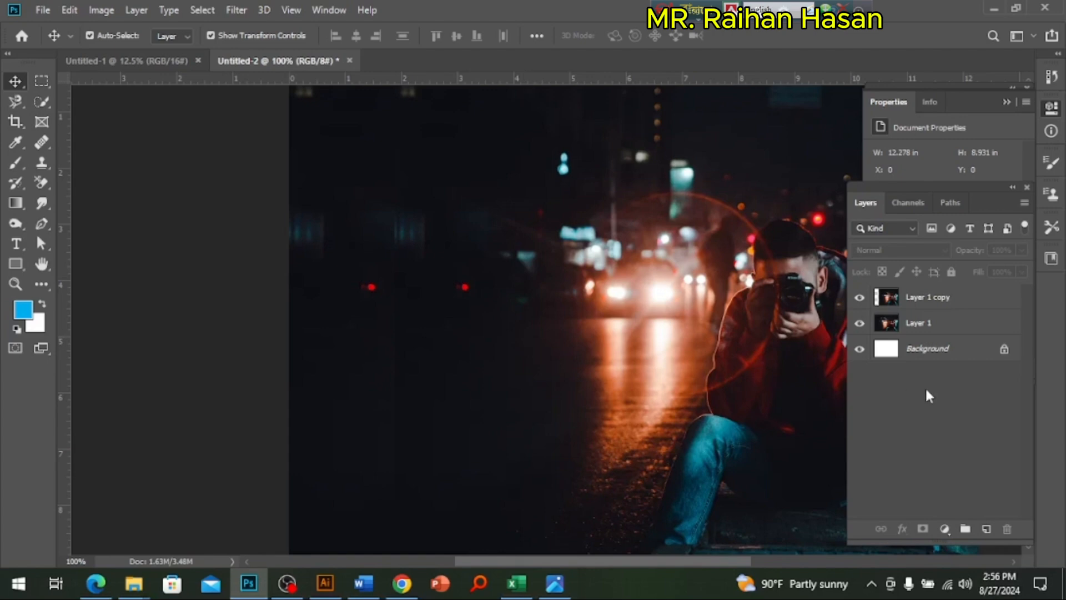
key(ctrl+z)
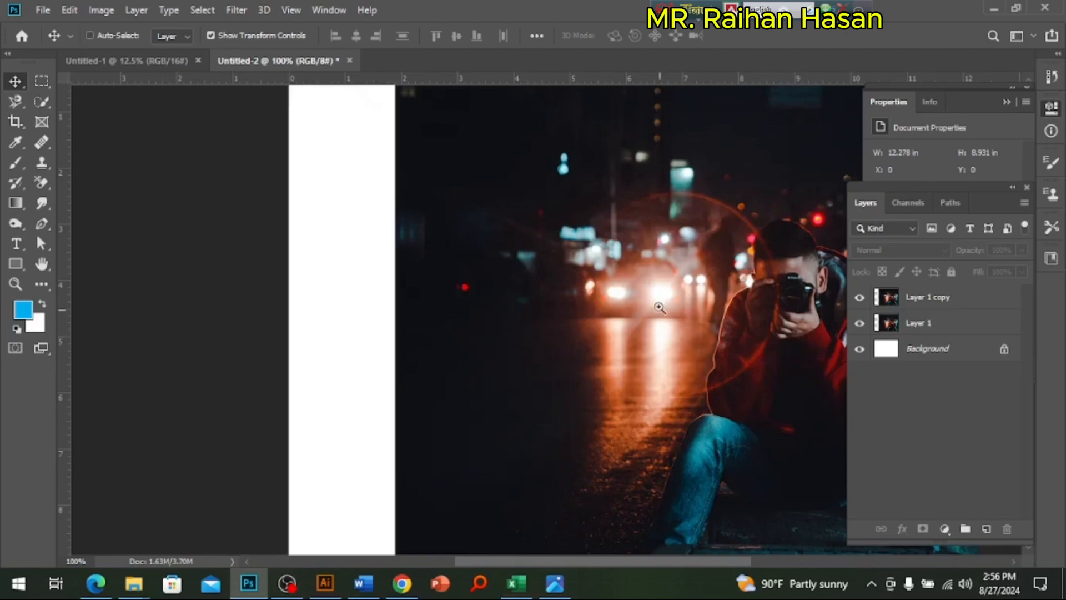
Step: Undo the duplication of Layer 1 and the canvas extension, and reselect the photo layer
key(ctrl+minus)
key(ctrl+z)
key(ctrl+z)
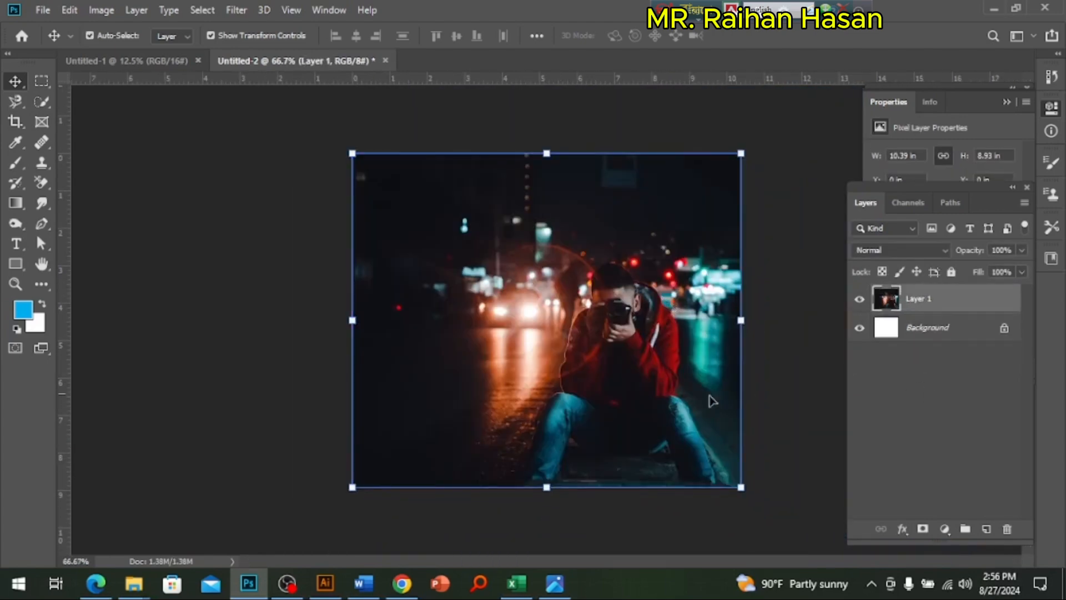
click(774, 369)
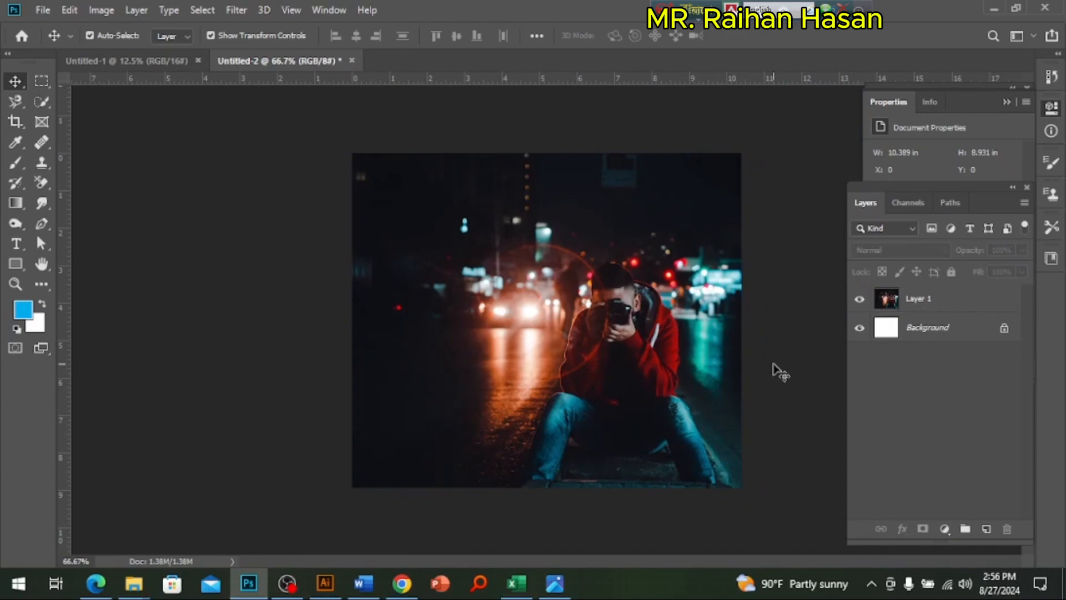
click(613, 375)
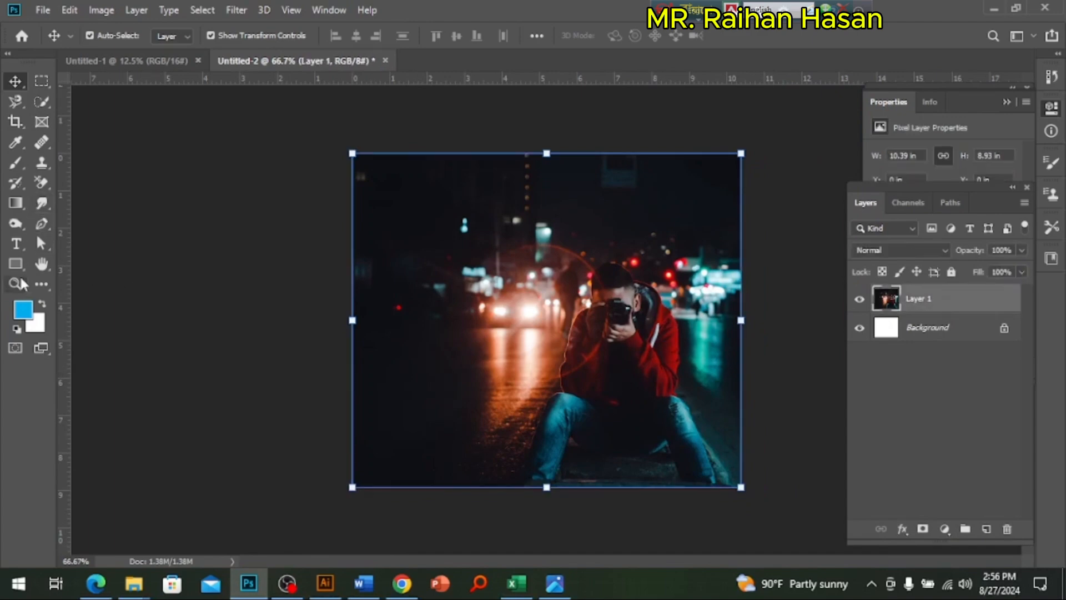
Step: Extend the canvas beyond the photo's left edge to about 12.76 in wide, checking the reference poster po.jpg for comparison
click(15, 121)
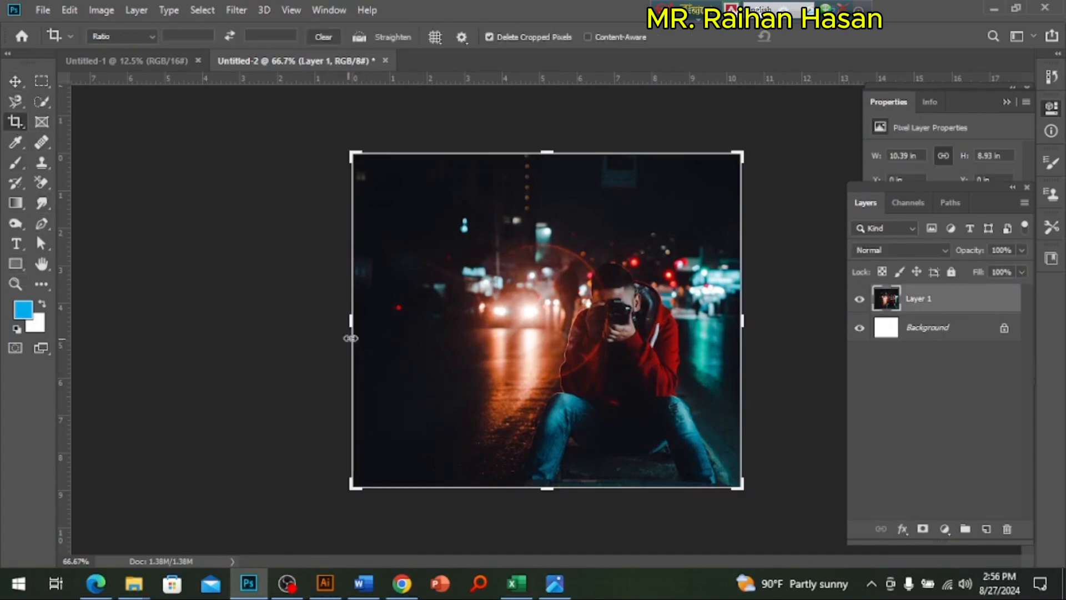
drag(350, 327, 323, 317)
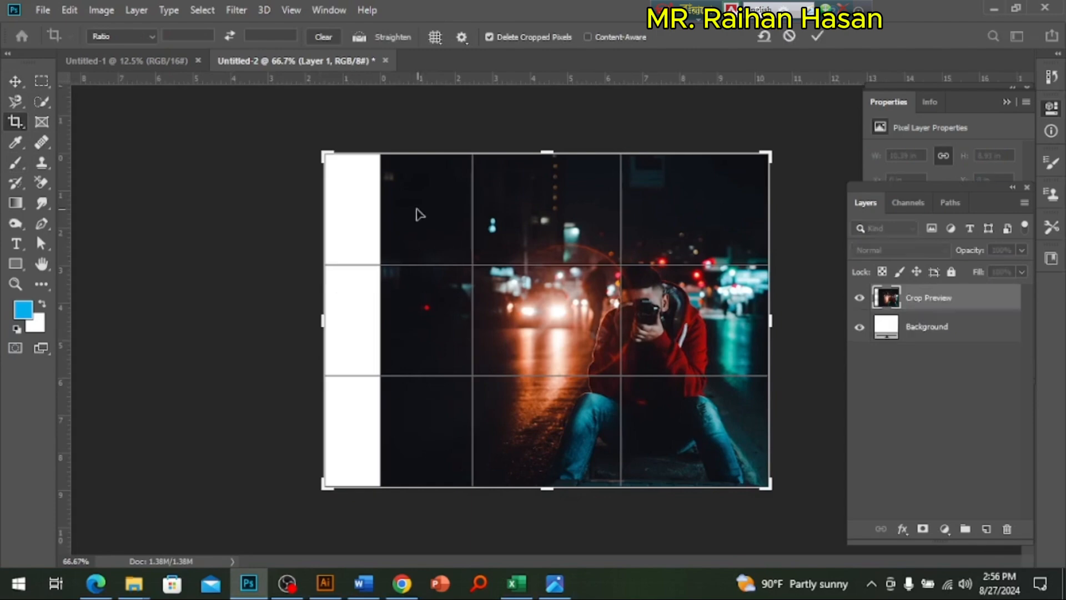
click(555, 583)
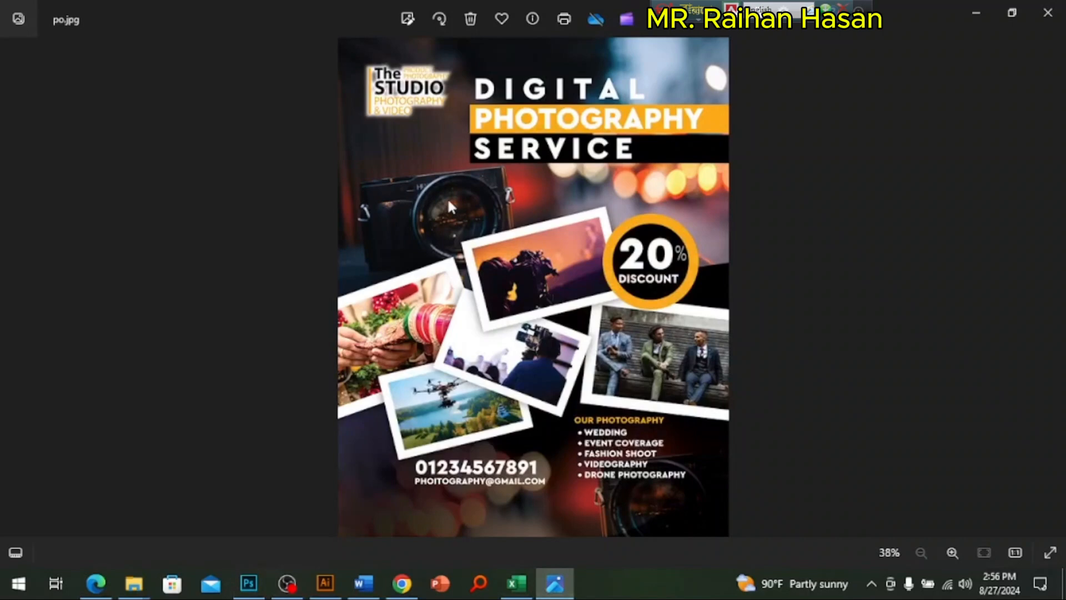
click(248, 583)
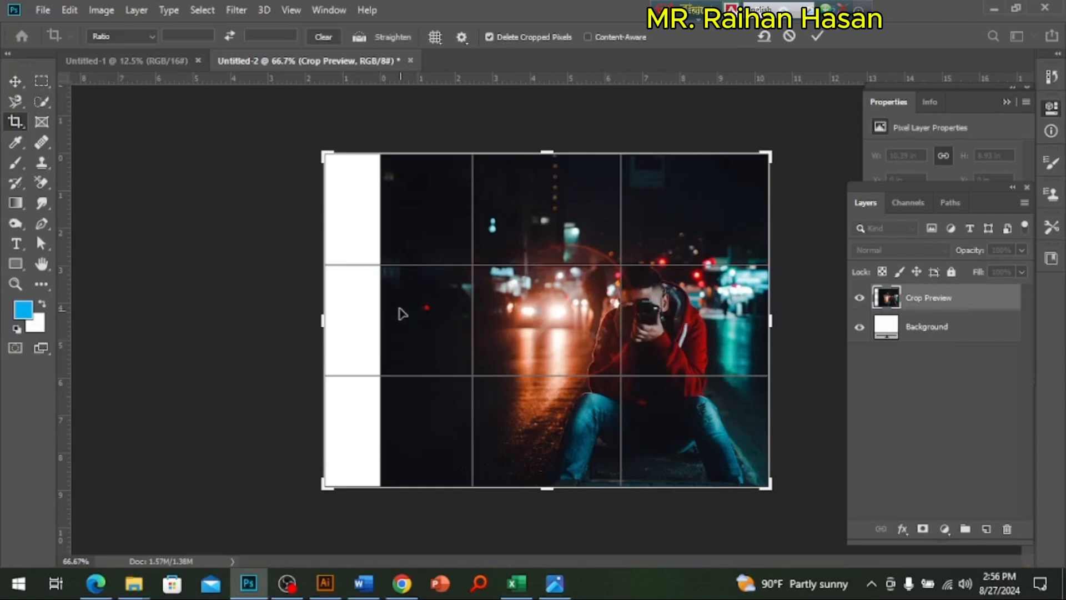
drag(322, 322, 309, 323)
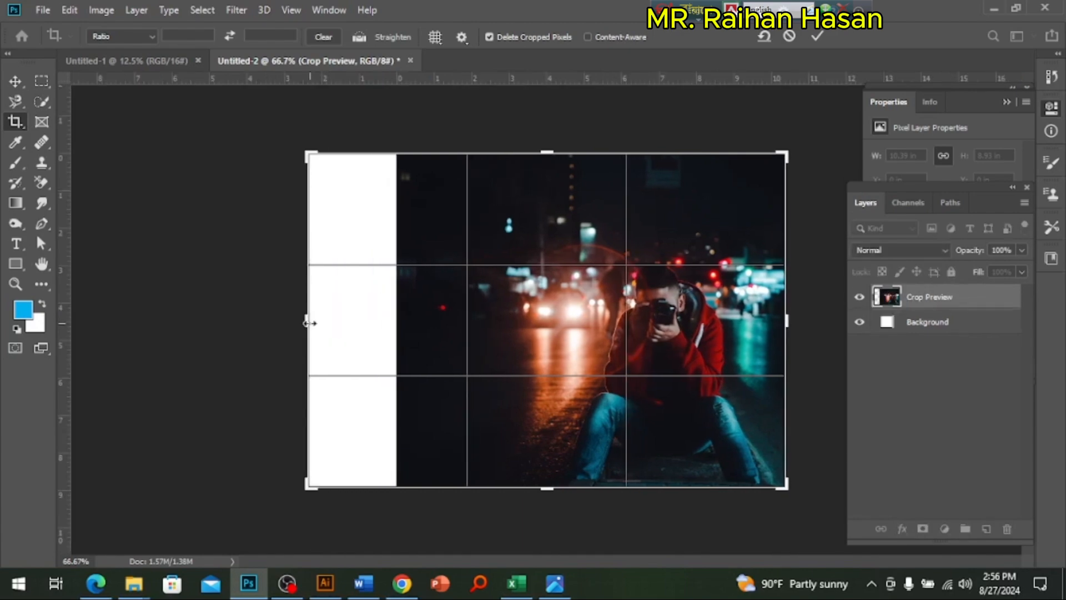
key(Return)
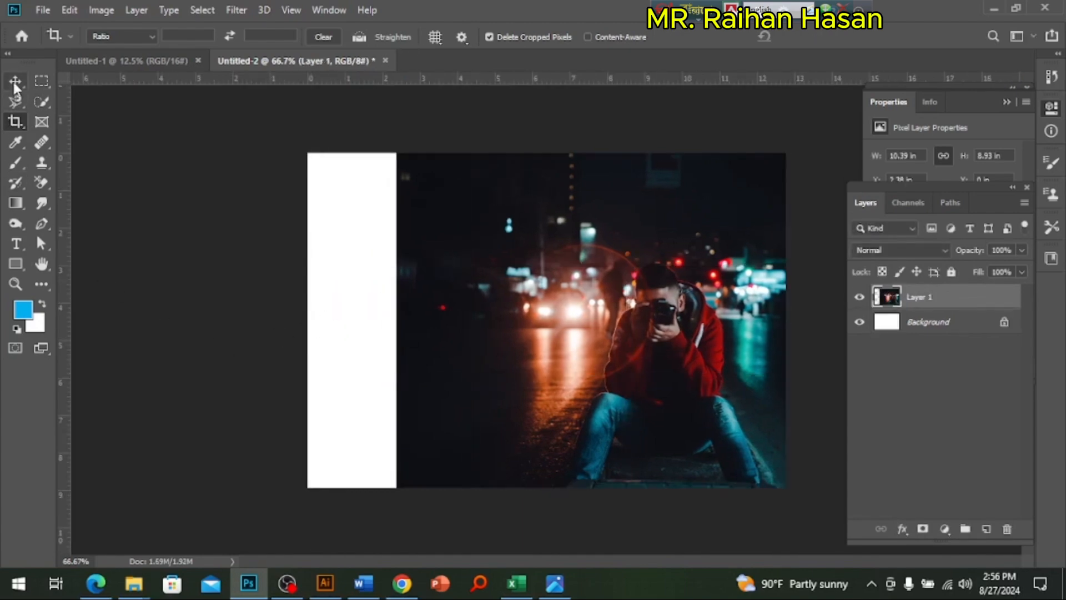
Step: Duplicate Layer 1 and stretch the original leftward beneath its copy to 12.76 in wide, covering the white strip
click(15, 81)
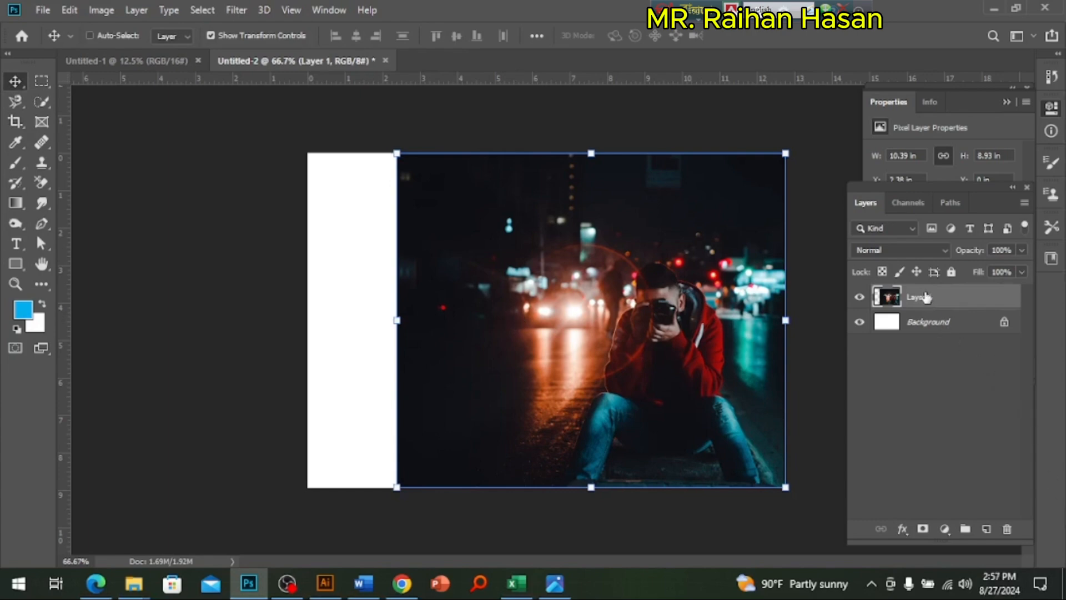
key(ctrl+j)
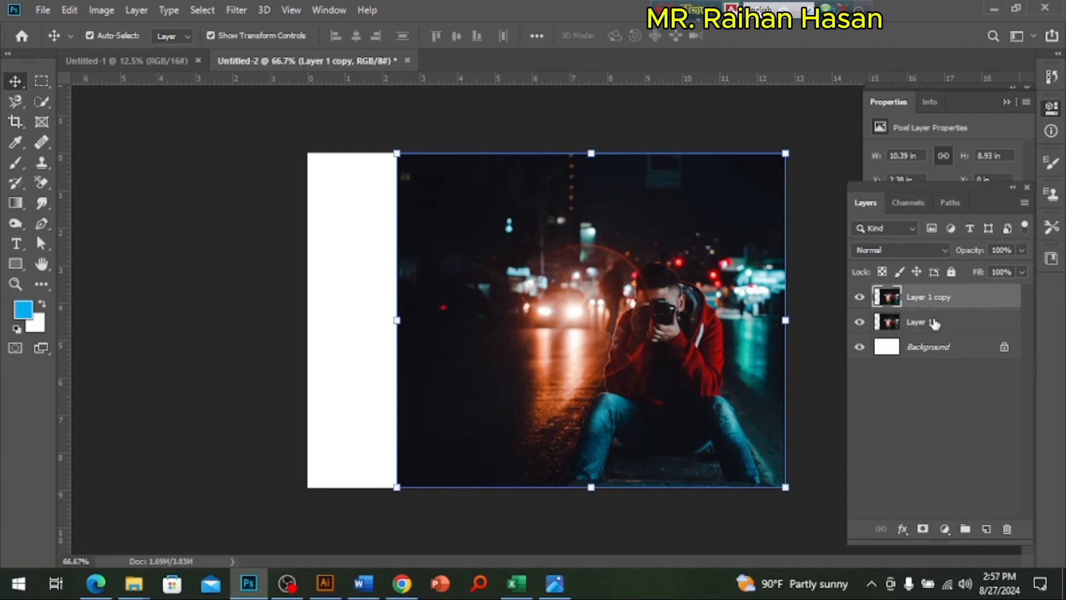
click(930, 323)
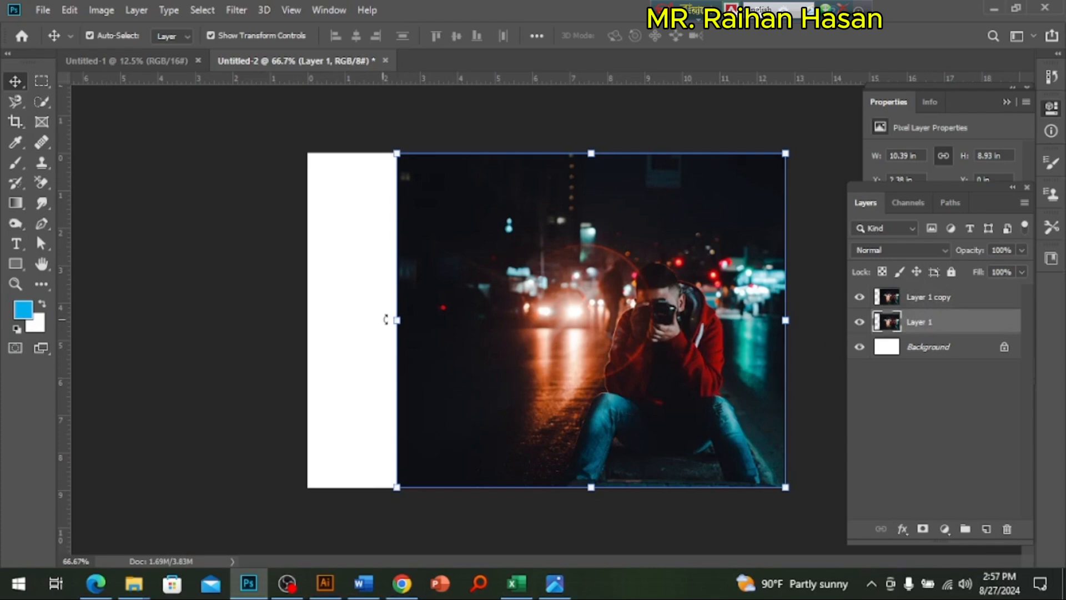
drag(397, 320, 309, 318)
key(Return)
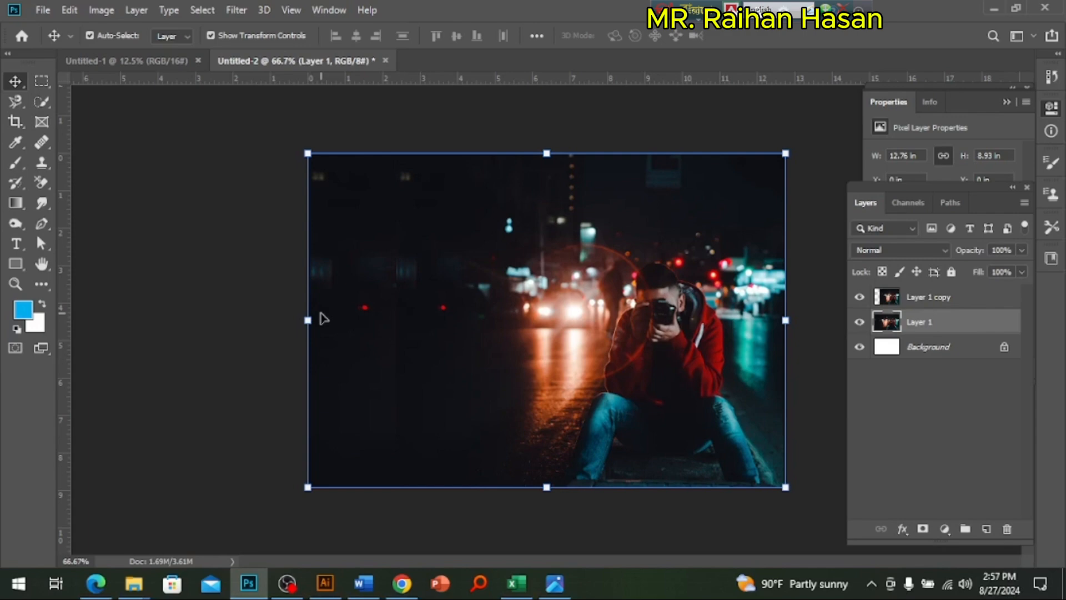
Step: Try stretching Layer 1 copy leftward to the canvas edge, and restore its former width
click(709, 255)
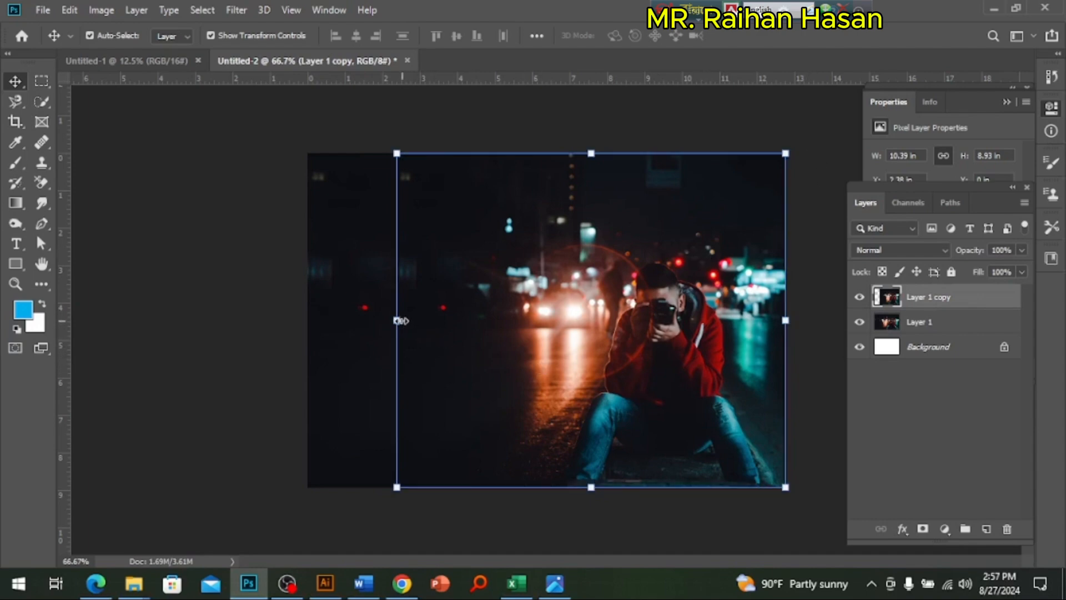
drag(400, 320, 322, 322)
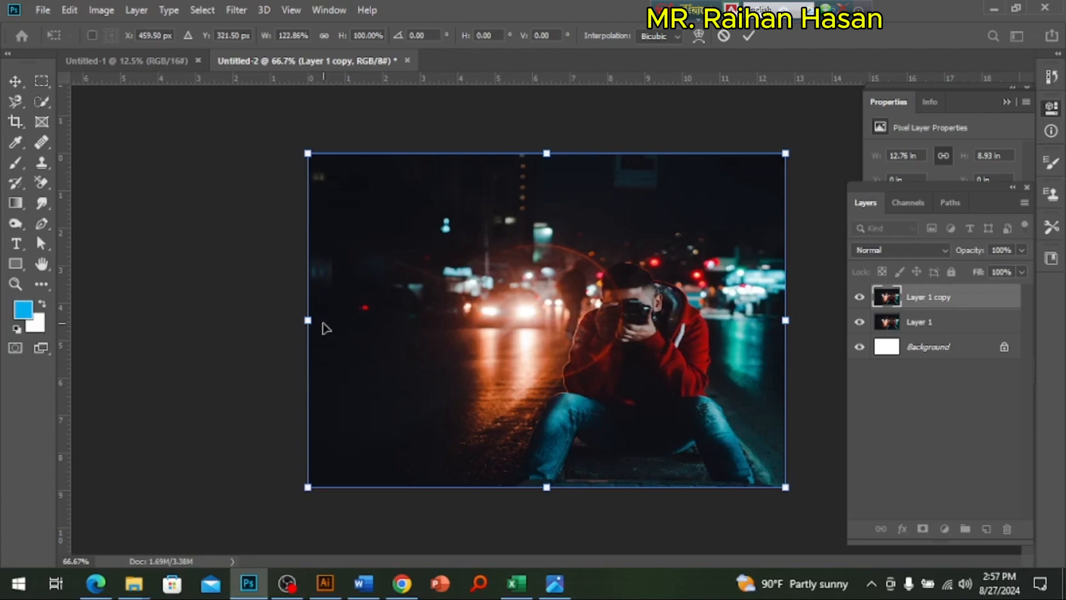
key(Return)
drag(326, 328, 414, 330)
Step: Merge Layer 1 and Layer 1 copy into a single layer
click(381, 428)
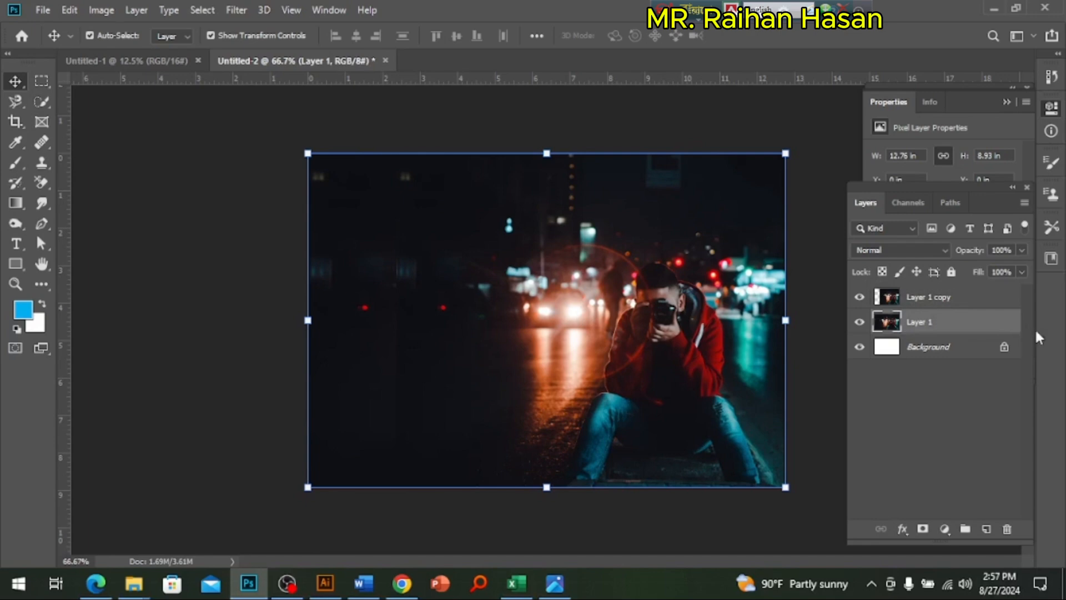
ctrl+click(943, 299)
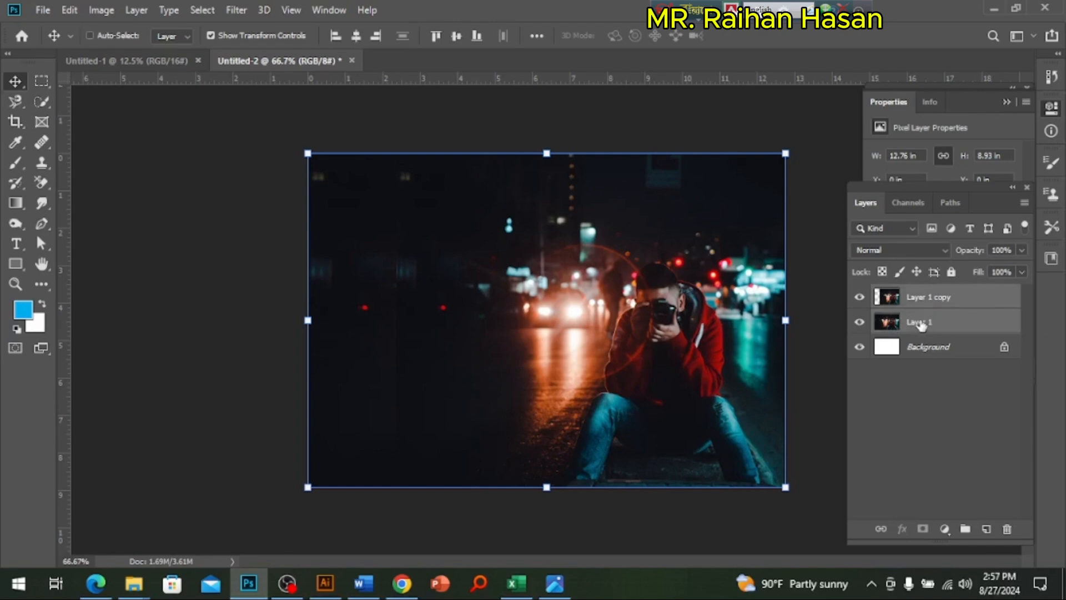
key(ctrl+e)
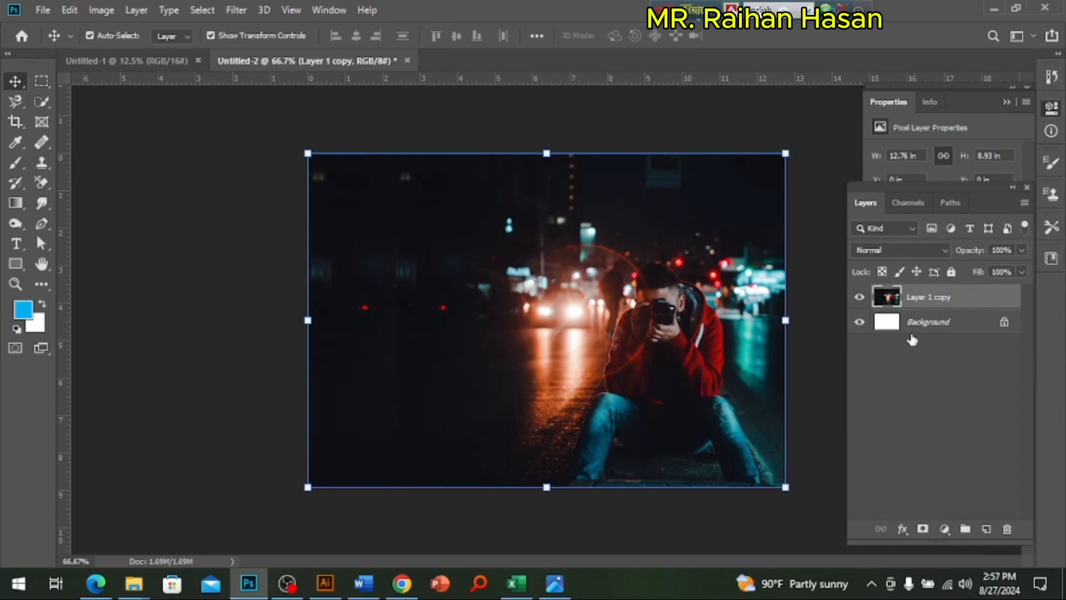
Step: Use the Clone Stamp with a 50 px brush to blend the upper part of the vertical seam in the photo's dark left area
ctrl+click(480, 322)
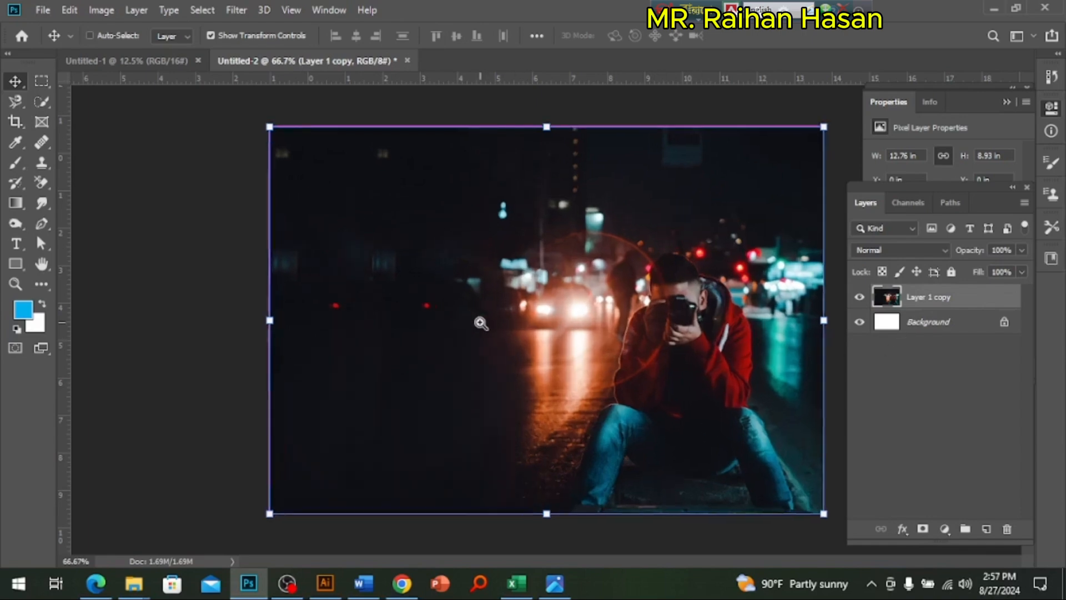
drag(433, 305, 544, 348)
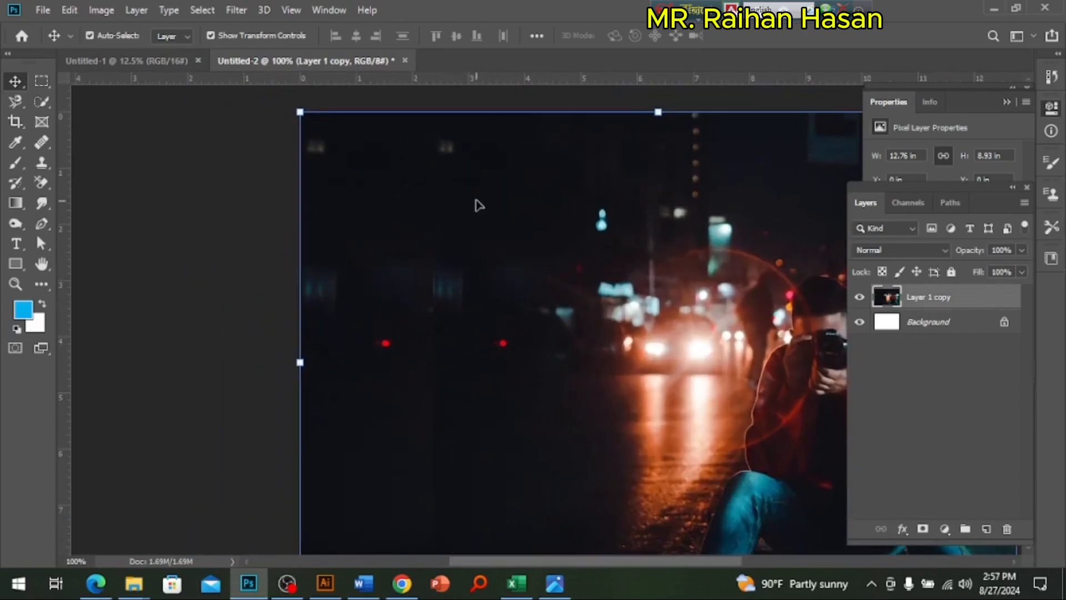
drag(445, 473, 446, 298)
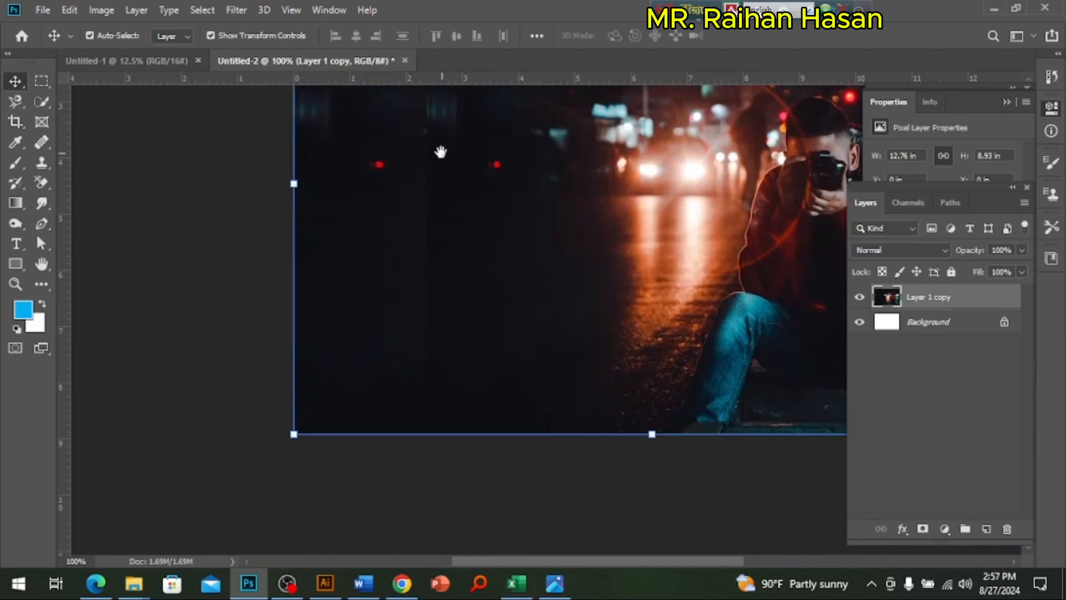
drag(440, 150, 448, 364)
drag(450, 317, 451, 273)
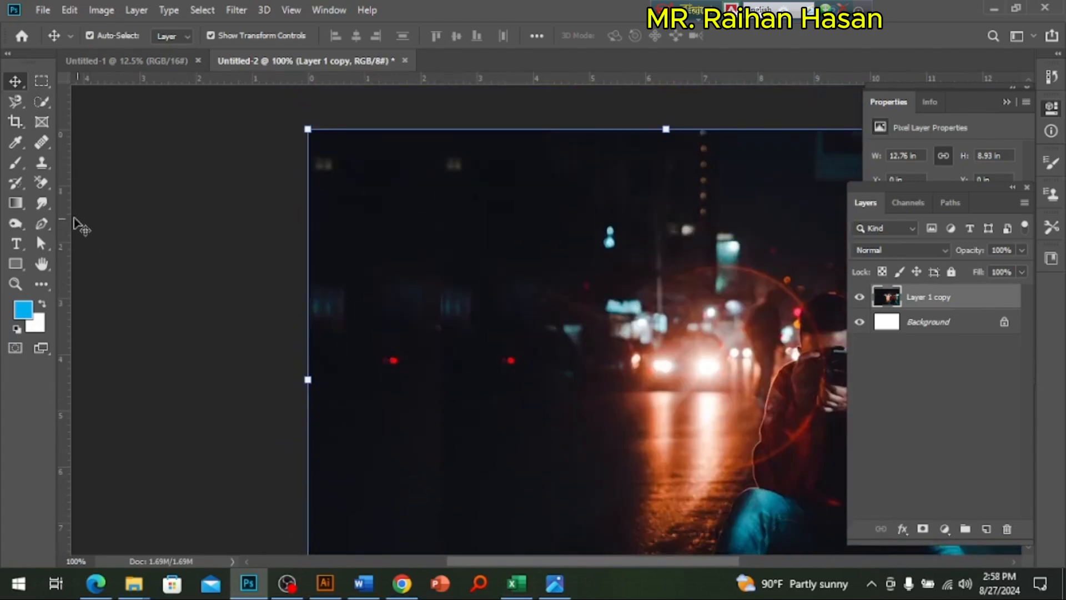
click(41, 164)
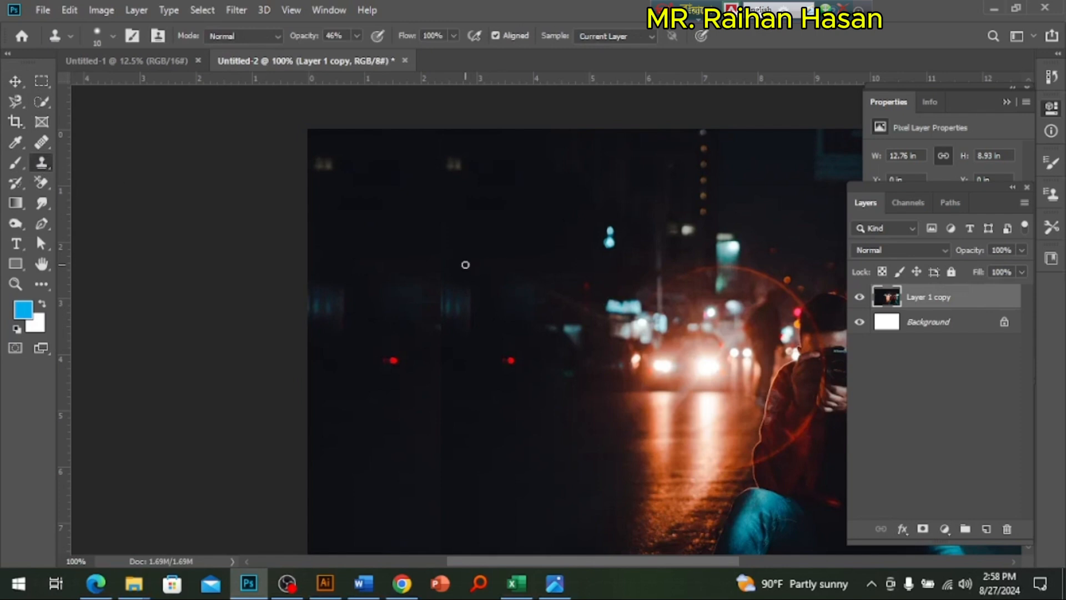
key(bracketright)
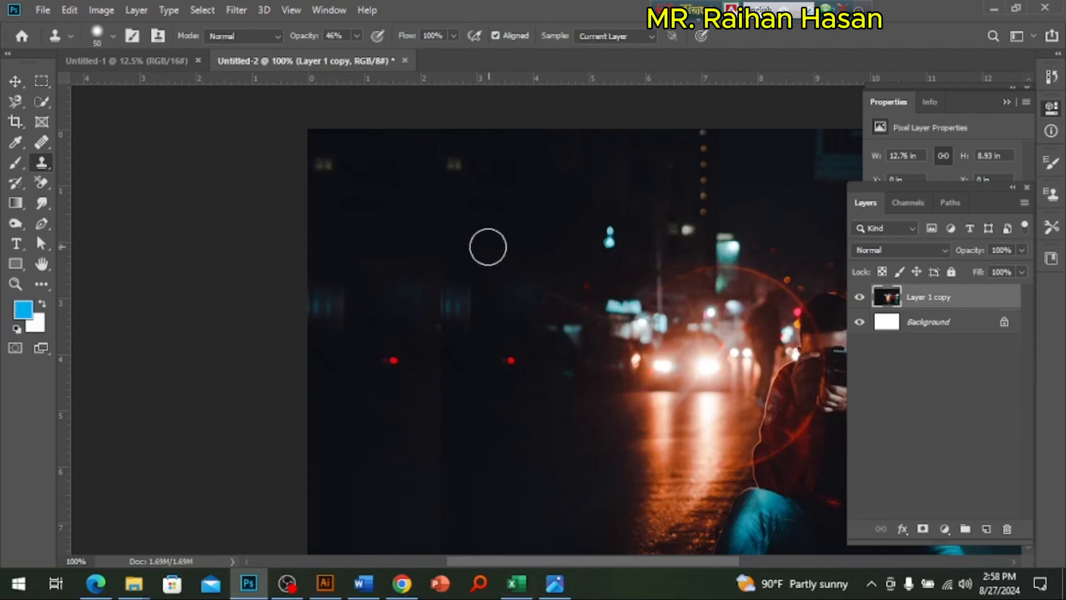
alt+click(464, 182)
drag(437, 226, 446, 301)
alt+click(452, 273)
alt+click(435, 343)
click(443, 367)
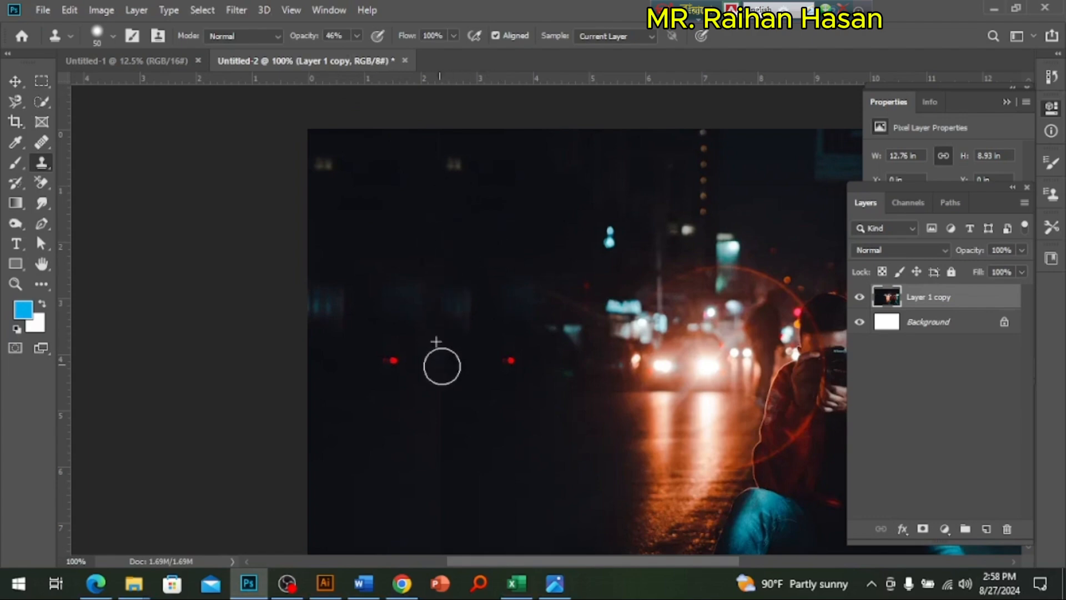
alt+click(441, 379)
click(448, 398)
alt+click(430, 397)
click(444, 411)
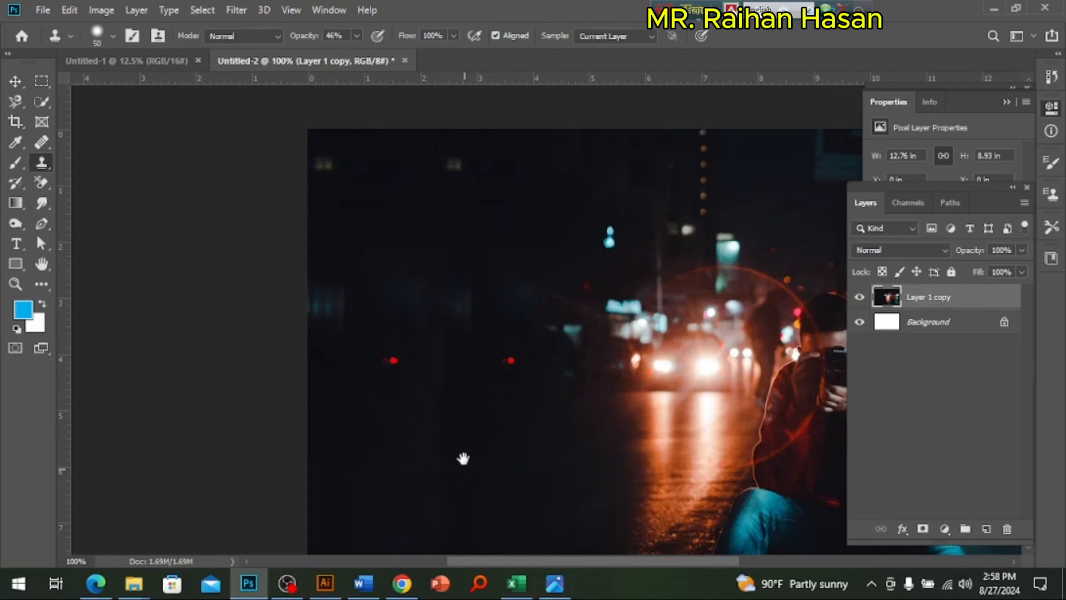
Step: Clone dark road texture over the lower part of the seam and touch up the patch between the two red lights
mouse_move(462, 457)
mouse_down()
mouse_move(480, 285)
mouse_move(463, 285)
mouse_move(452, 366)
mouse_up()
alt+click(465, 253)
alt+click(473, 299)
click(450, 364)
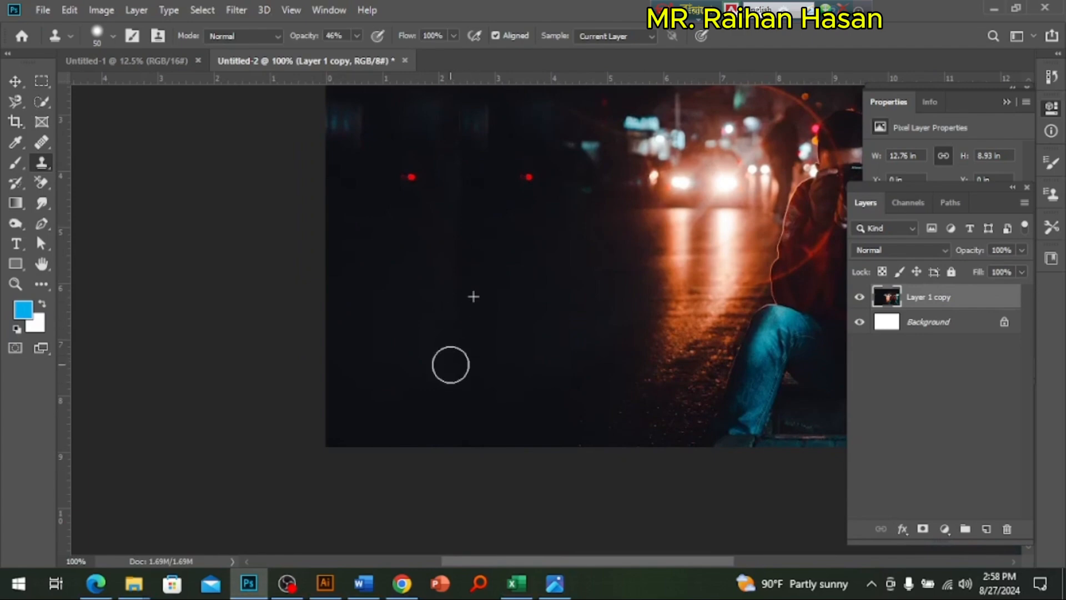
alt+click(470, 183)
drag(443, 255, 448, 182)
alt+click(458, 151)
mouse_move(453, 230)
mouse_down()
mouse_move(470, 187)
mouse_move(466, 363)
mouse_move(450, 391)
mouse_up()
alt+click(470, 314)
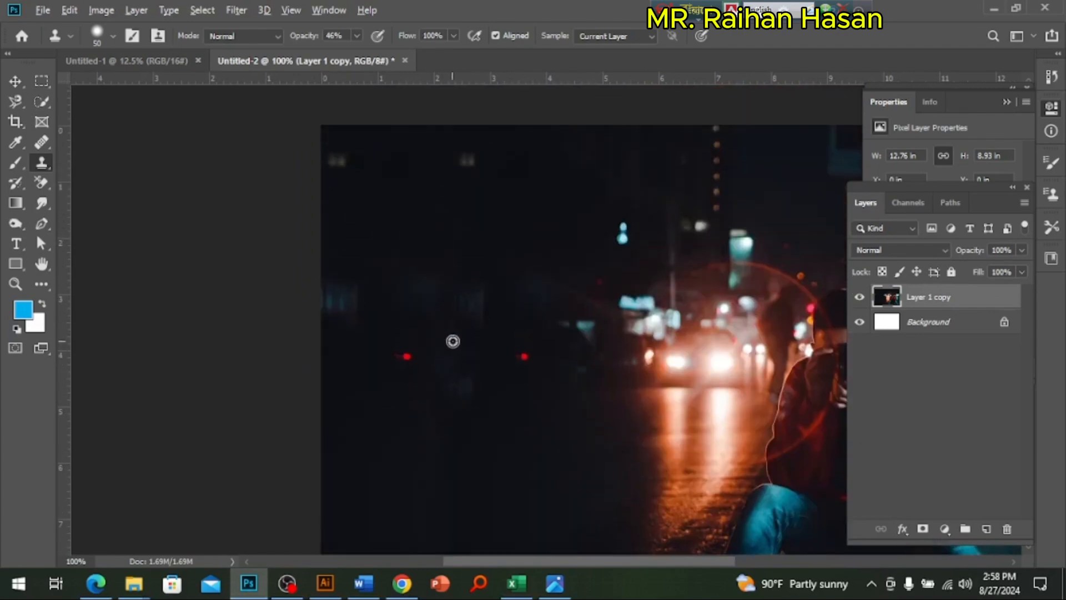
alt+click(478, 355)
click(453, 389)
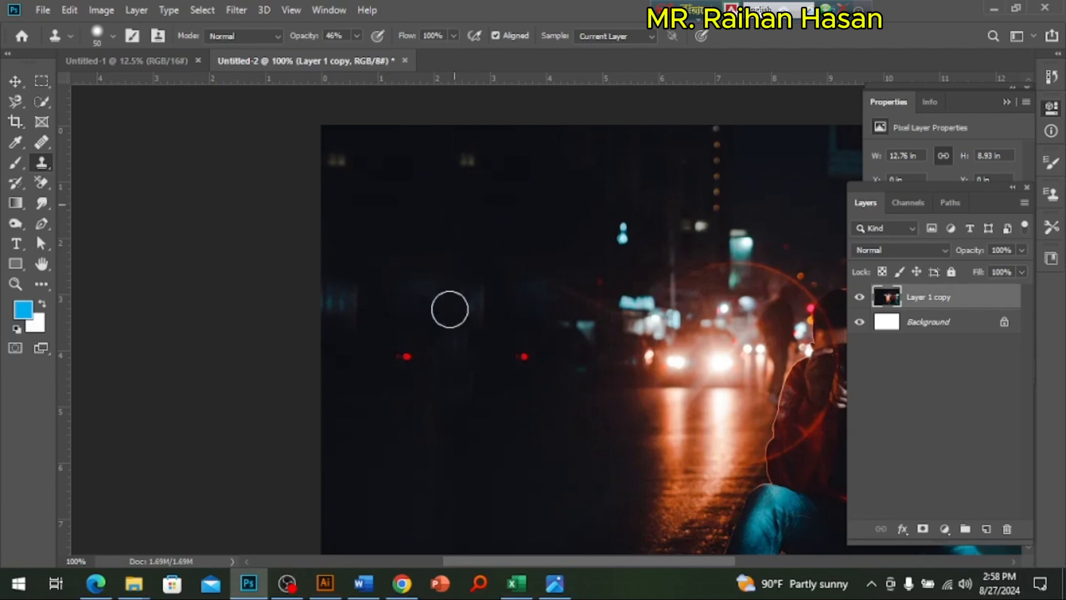
Step: Set the Clone Stamp opacity to 100% and clone the red light onto the dark road near the photo's lower-left corner
drag(498, 431, 491, 372)
key(alt)
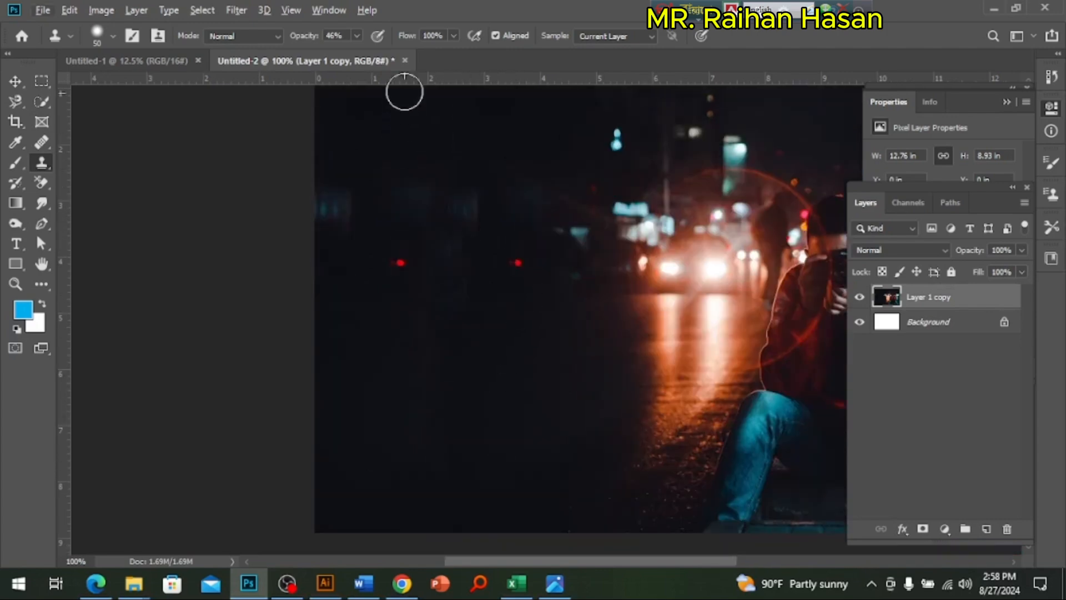
click(357, 36)
drag(370, 55, 410, 55)
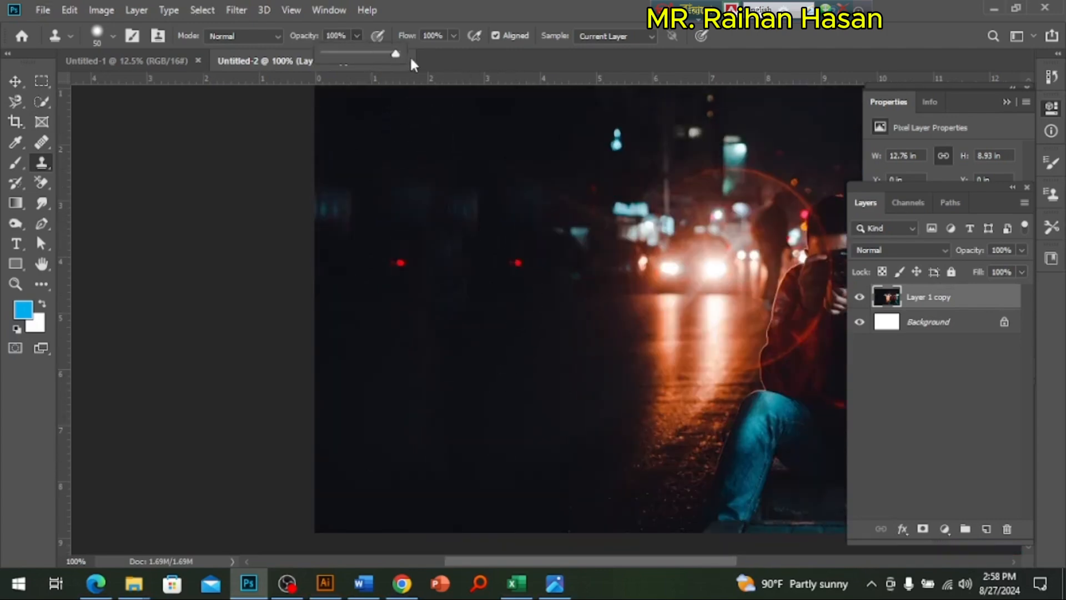
click(518, 262)
click(365, 394)
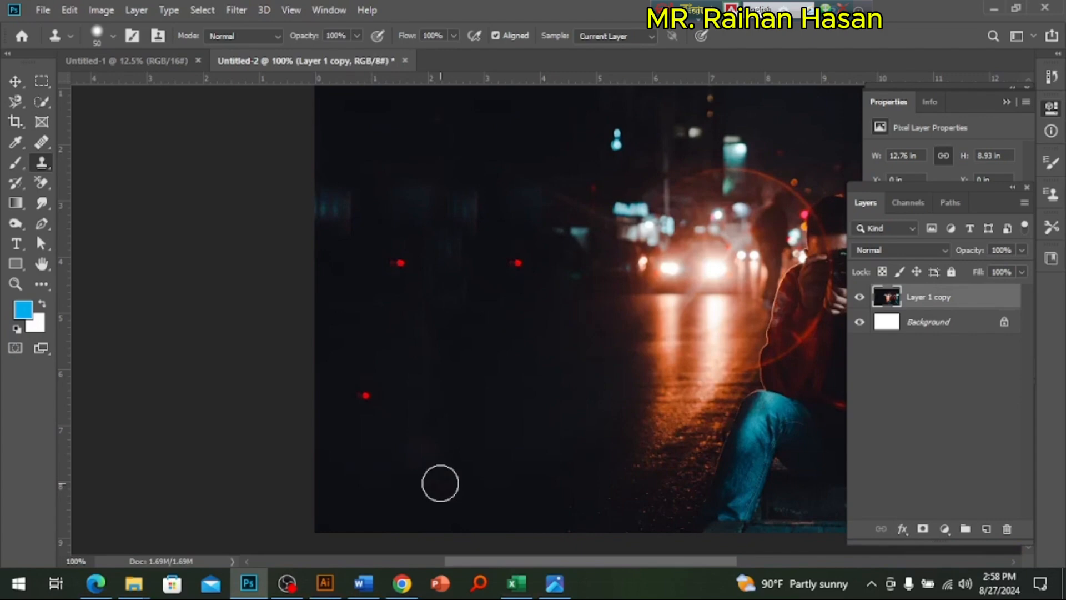
Step: Undo the misplaced clone stamp and clone the red light onto the dark road to the right of the first cloned light
click(471, 390)
key(ctrl+z)
key(alt)
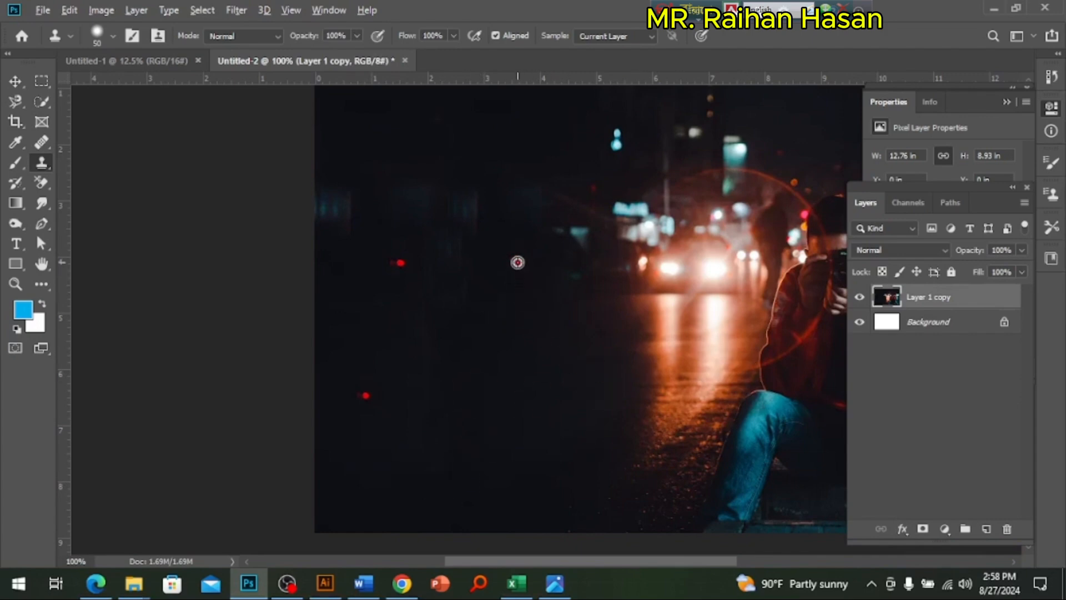
alt+click(518, 262)
click(494, 382)
Step: Clone the red light onto the dark building area near the photo's upper-left corner, below the faint windows
drag(514, 233, 526, 352)
alt+click(529, 382)
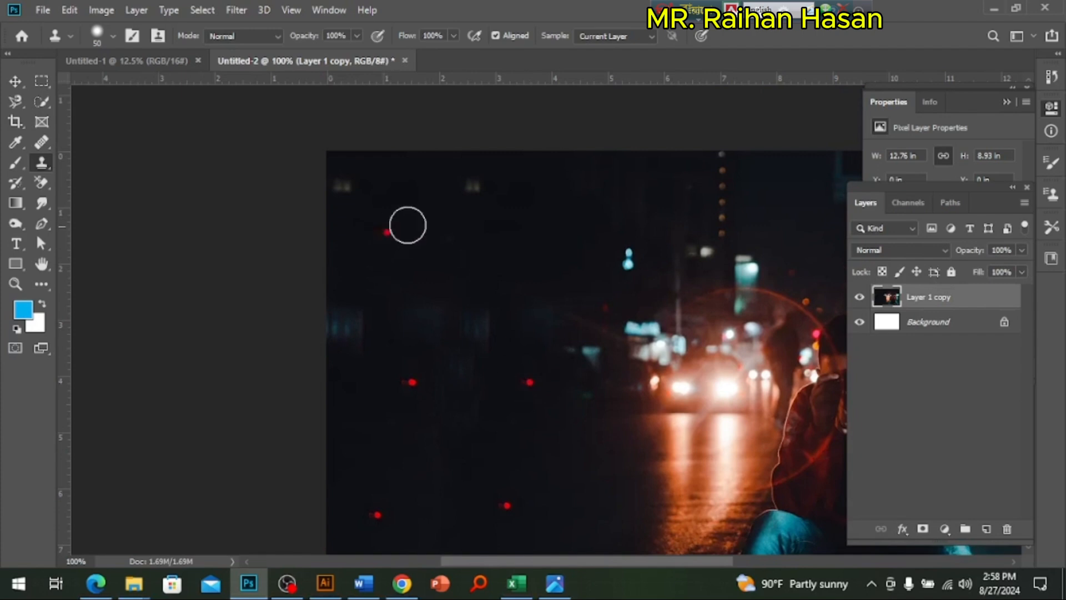
click(410, 214)
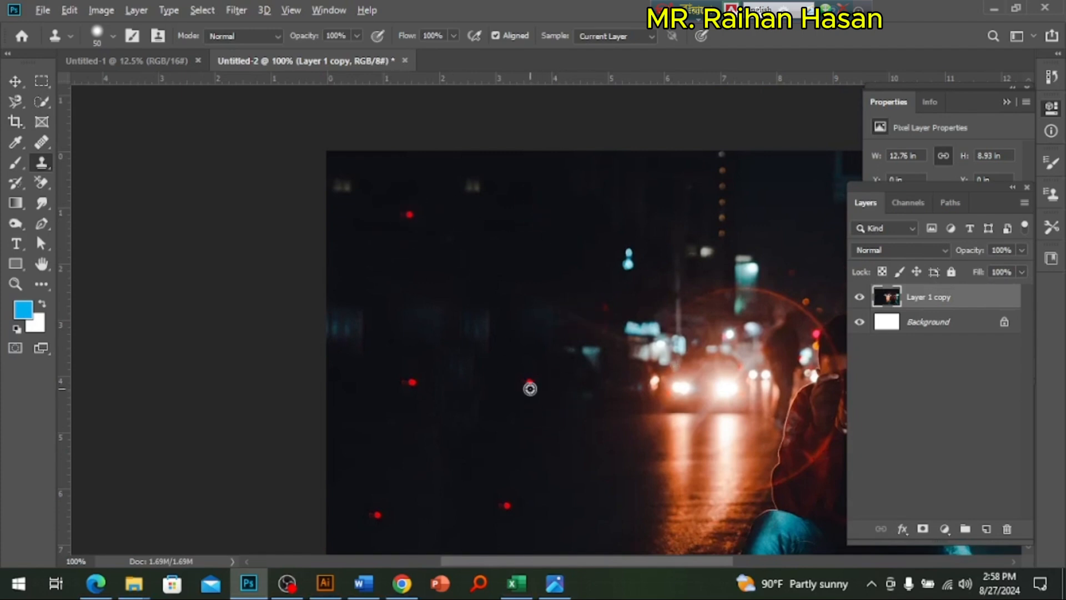
Step: Clone a red light onto the dark building area to the right of the upper-left red light, and deselect the photo layer with the Move tool
alt+click(529, 381)
click(562, 216)
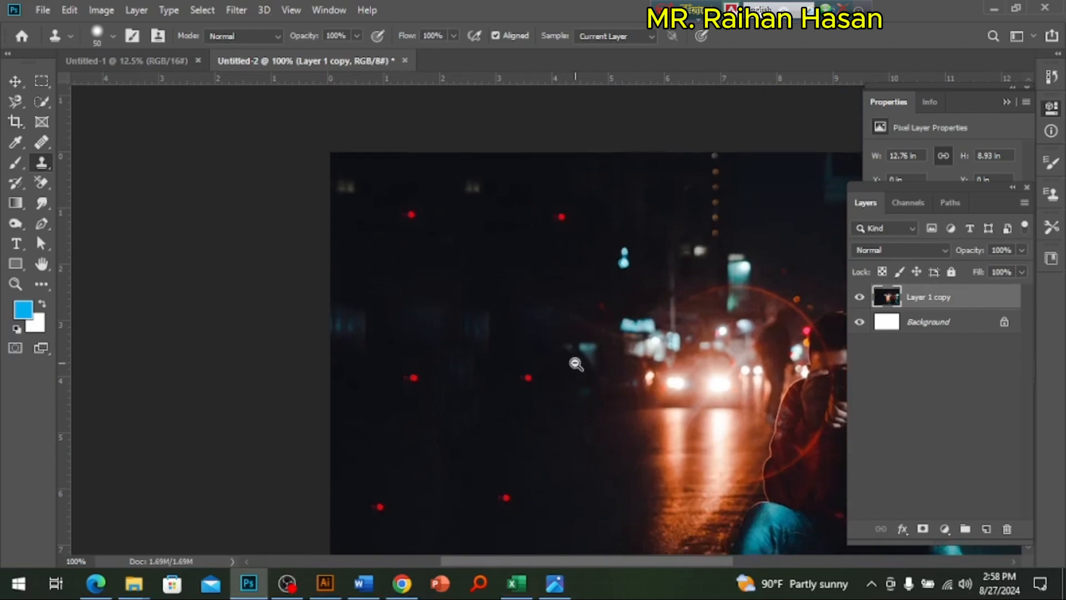
key(ctrl+minus)
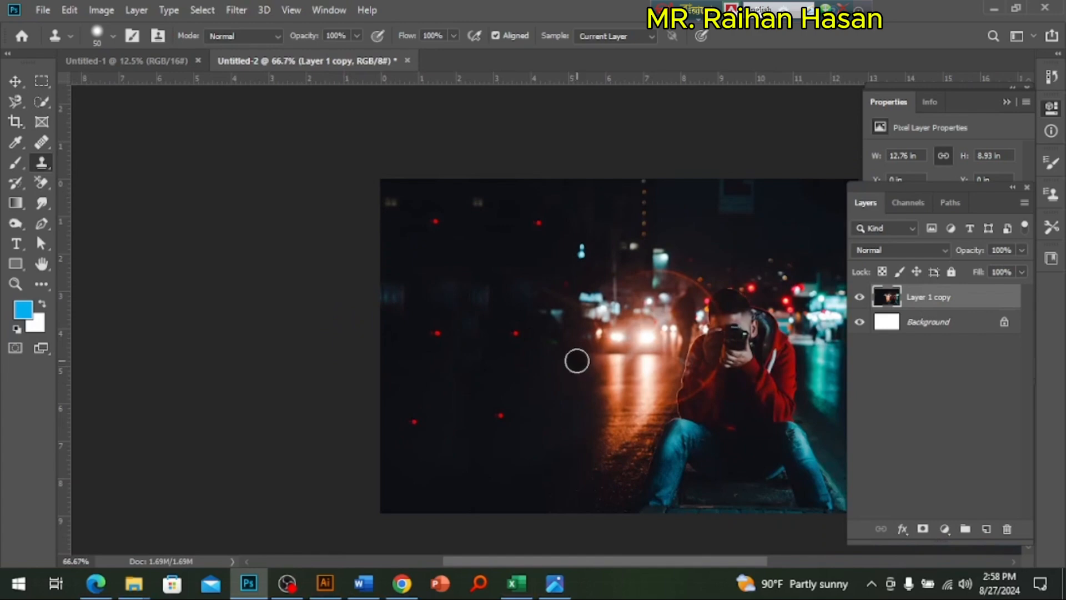
click(12, 85)
click(261, 228)
scroll(628, 375, down, 1)
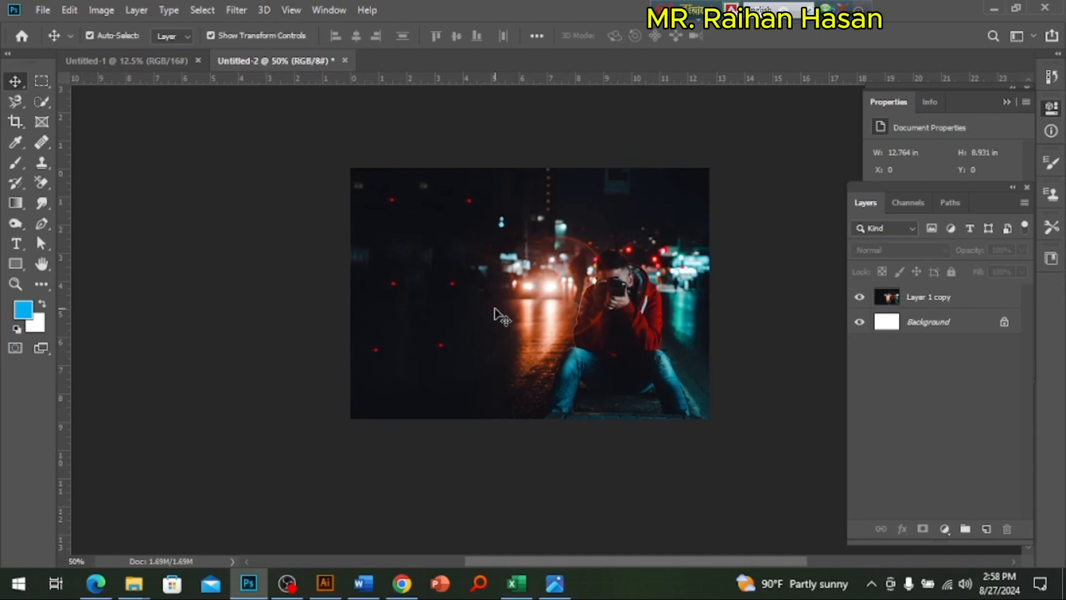
Step: Duplicate the Layer 1 copy photo layer and open the blend mode choices for the duplicate
click(922, 304)
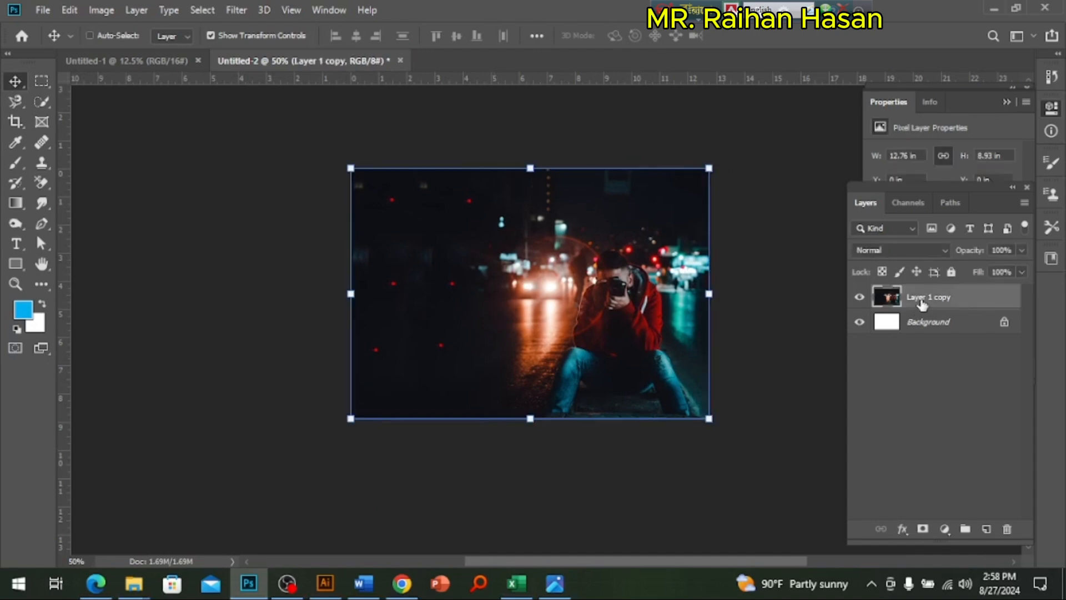
key(ctrl+j)
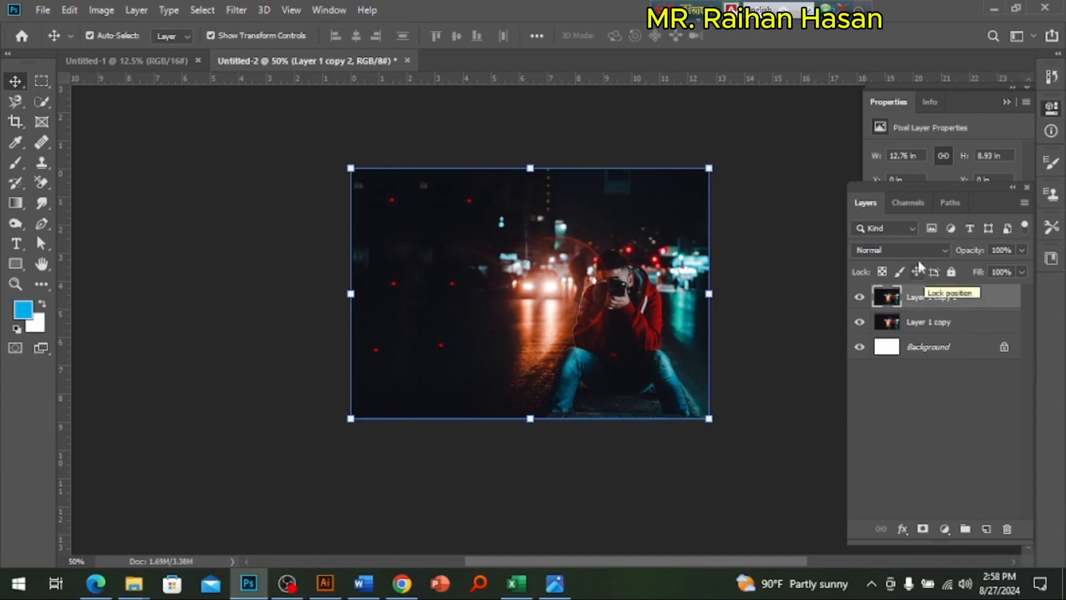
click(915, 251)
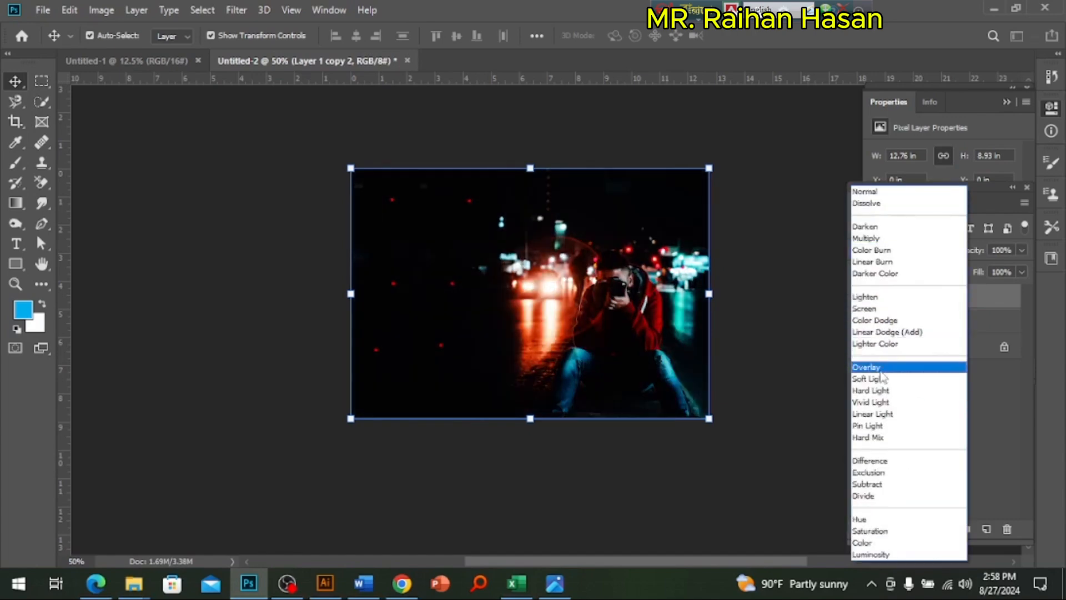
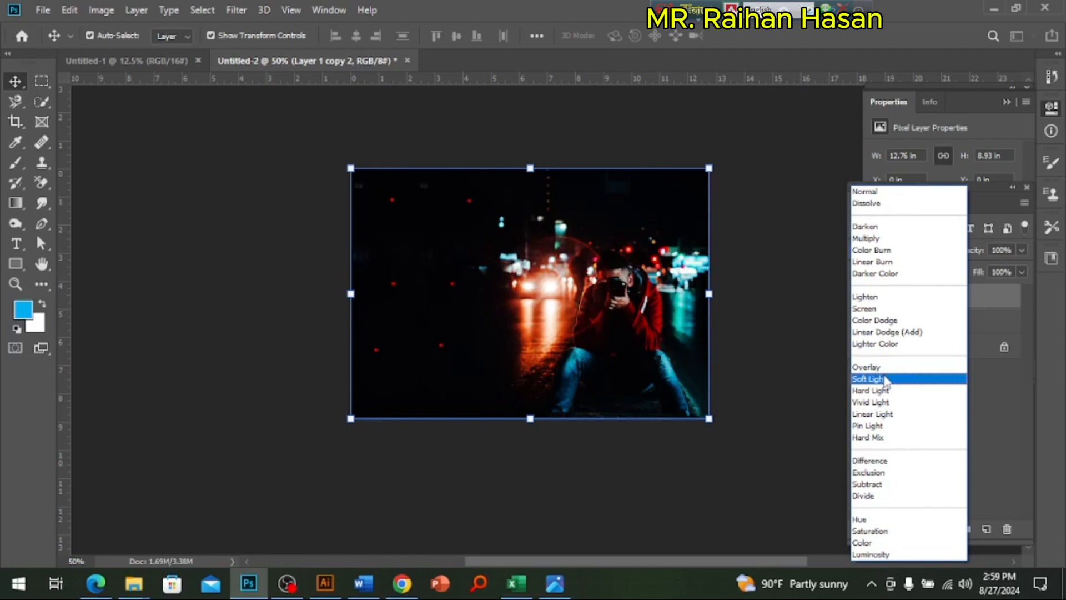
Step: Set the duplicate photo layer to Soft Light at about 67% opacity and merge it with Layer 1 copy
click(884, 380)
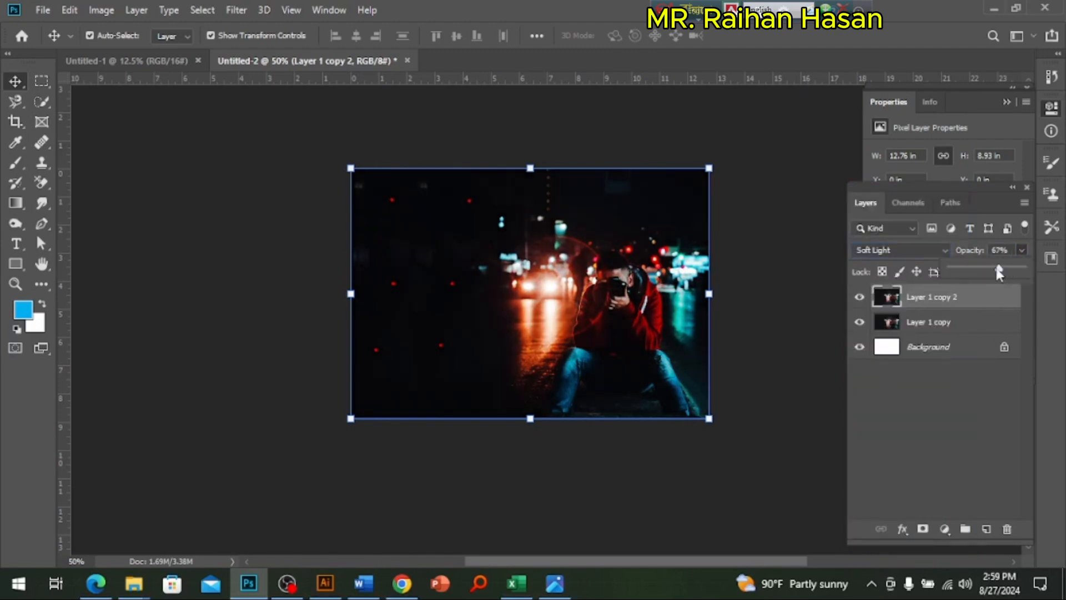
shift+click(954, 322)
key(ctrl+e)
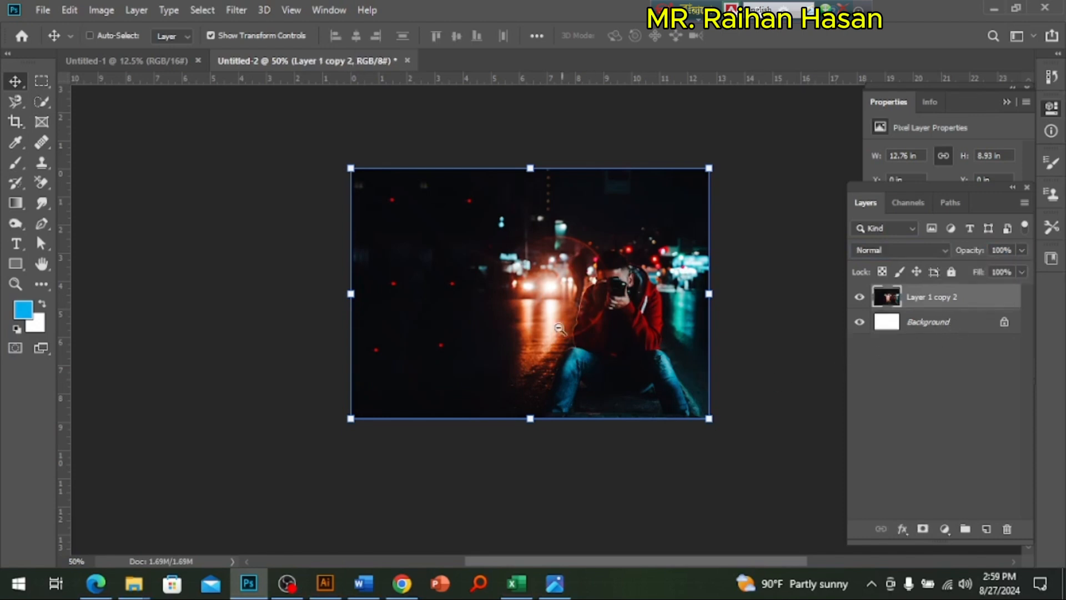
Step: Bring the merged photo into the Untitled-1 poster and scale it to about 20.55 by 14.38 in from the page's upper-left corner
scroll(589, 349, down, 1)
drag(609, 362, 744, 435)
click(534, 239)
drag(632, 346, 605, 307)
key(Return)
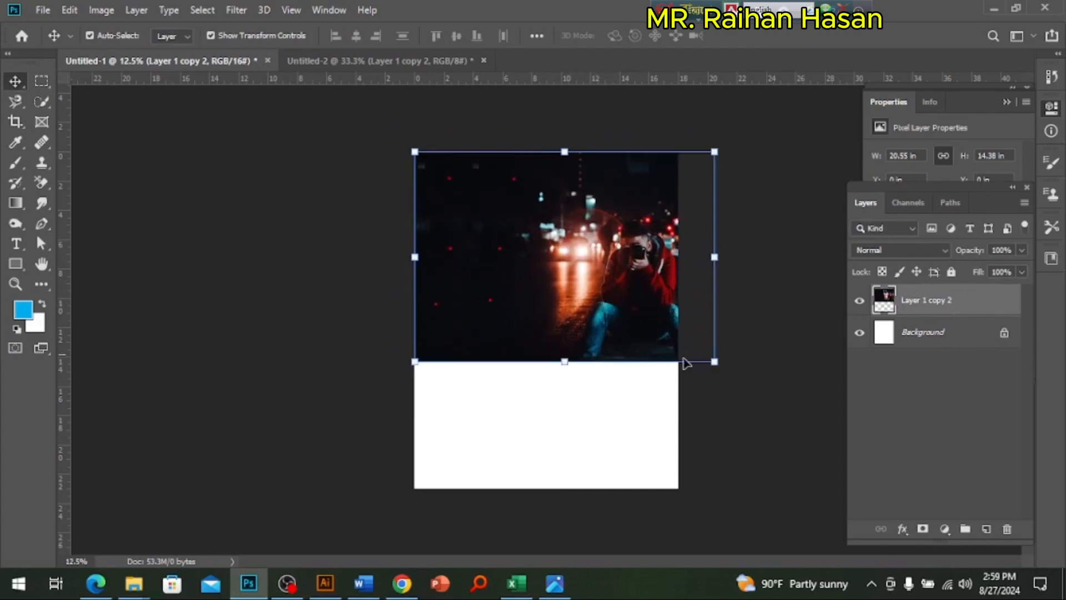
Step: Scale the photo down to span the poster's full 18 in width along its upper edge, and deselect it
drag(696, 351, 682, 337)
click(700, 453)
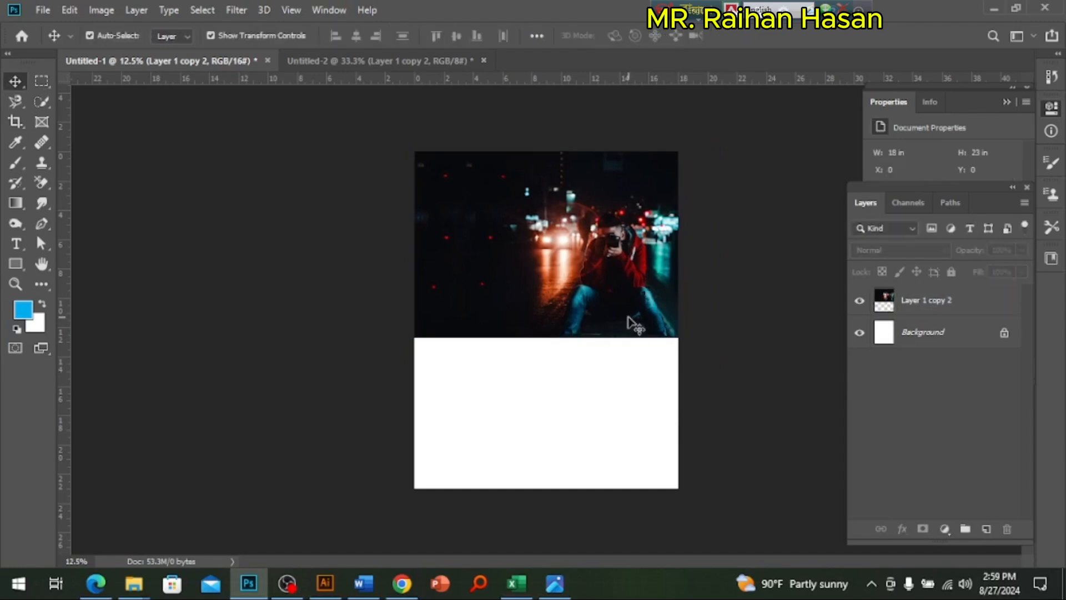
click(628, 316)
click(521, 226)
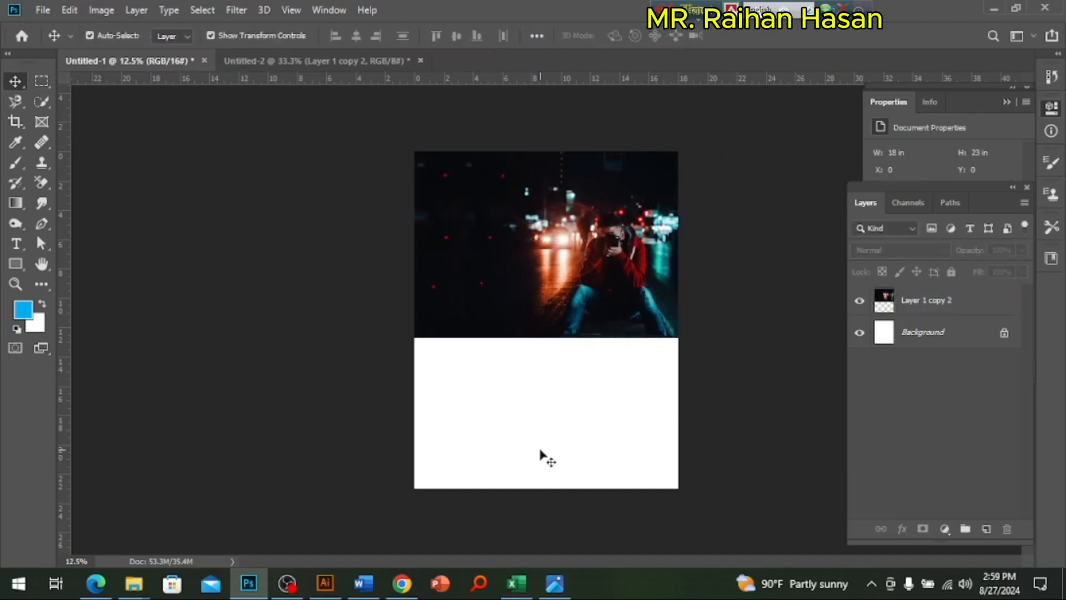
key(ctrl+plus)
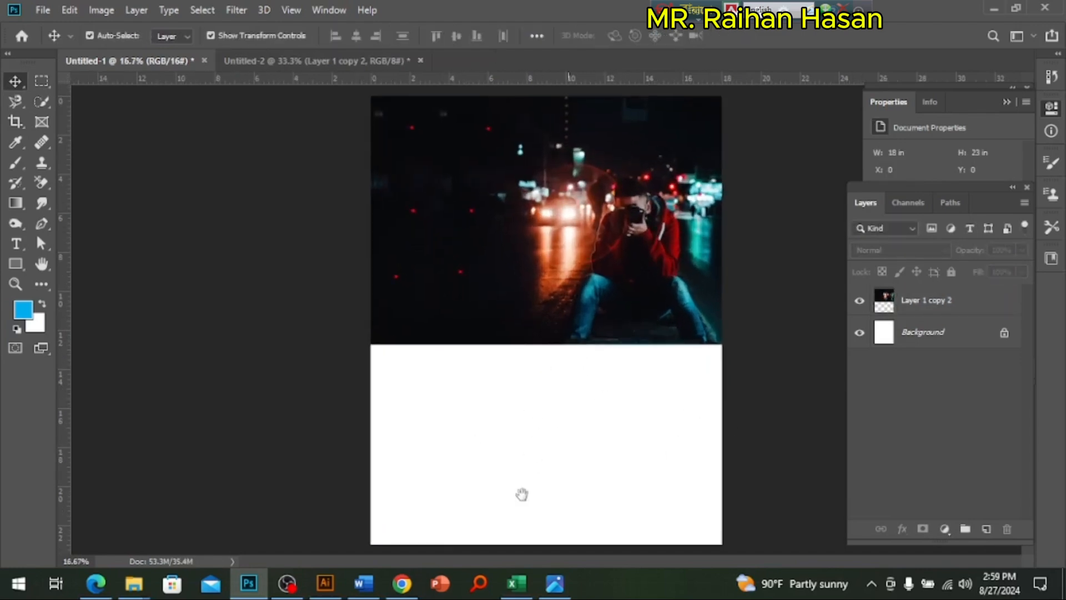
Step: Switch to Chrome, look through the photographer background image results, and open the full set of related images
click(402, 582)
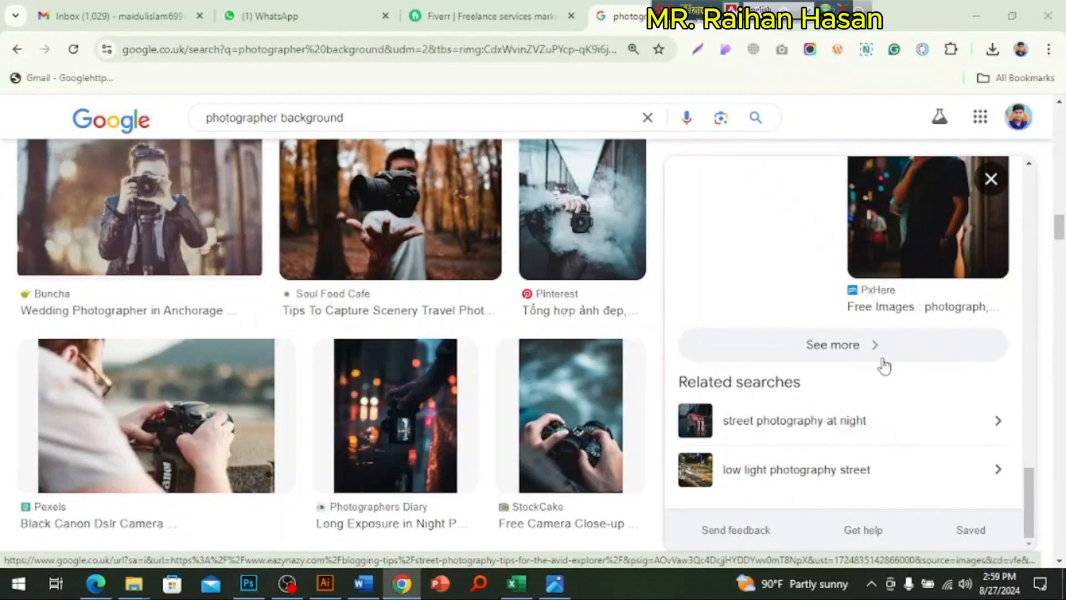
scroll(468, 309, down, 10)
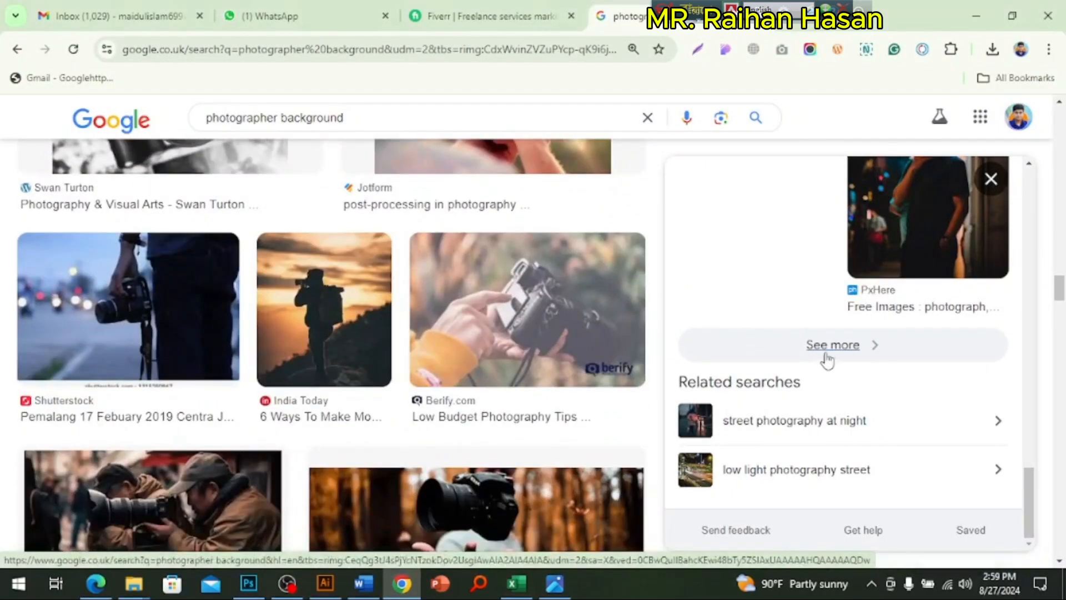
scroll(524, 397, down, 10)
scroll(553, 383, down, 10)
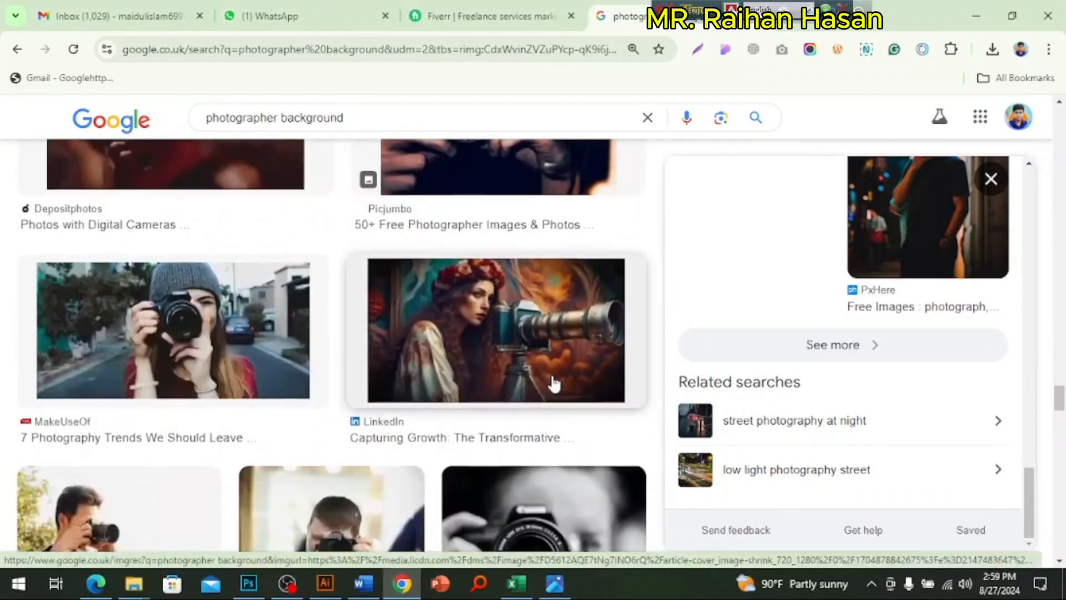
scroll(553, 383, down, 10)
scroll(553, 383, down, 8)
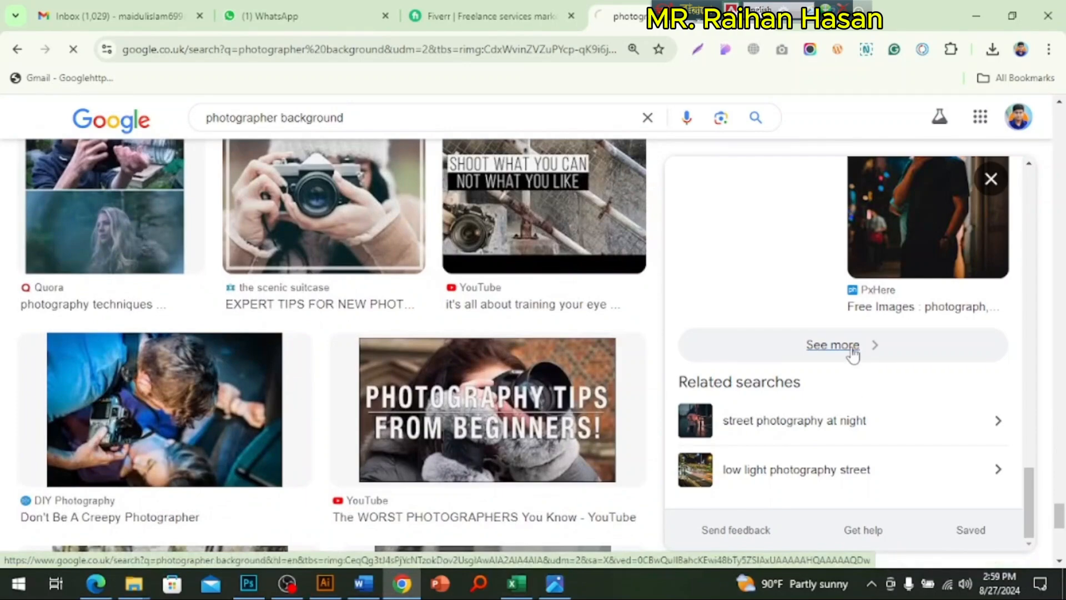
click(854, 348)
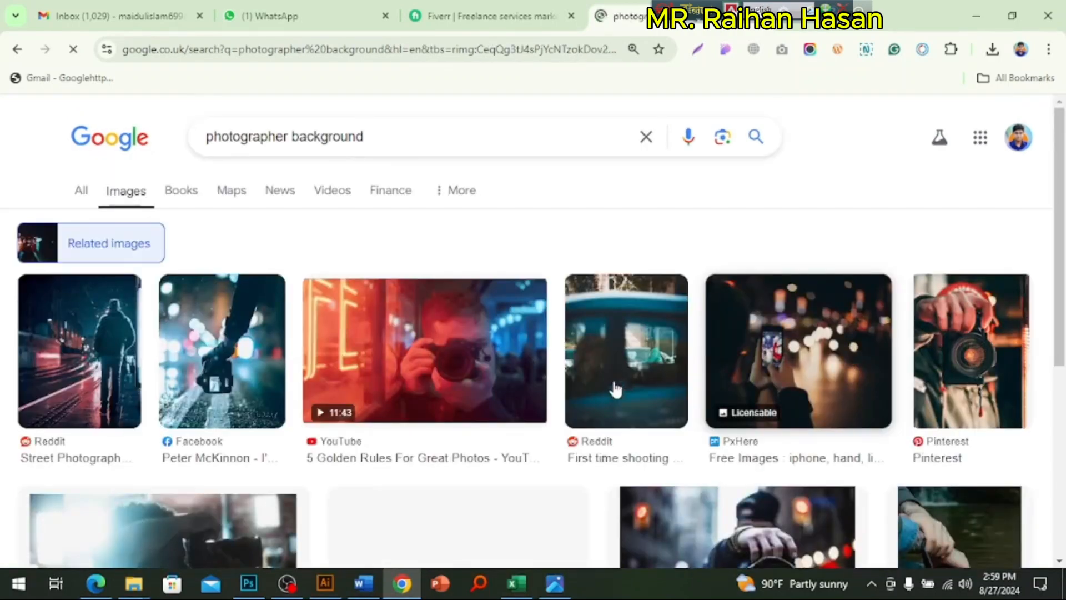
Step: Browse the related night photography images, previewing the orange wet-street photo and the Shuttertalk umbrella photo with their similar images
scroll(615, 389, down, 5)
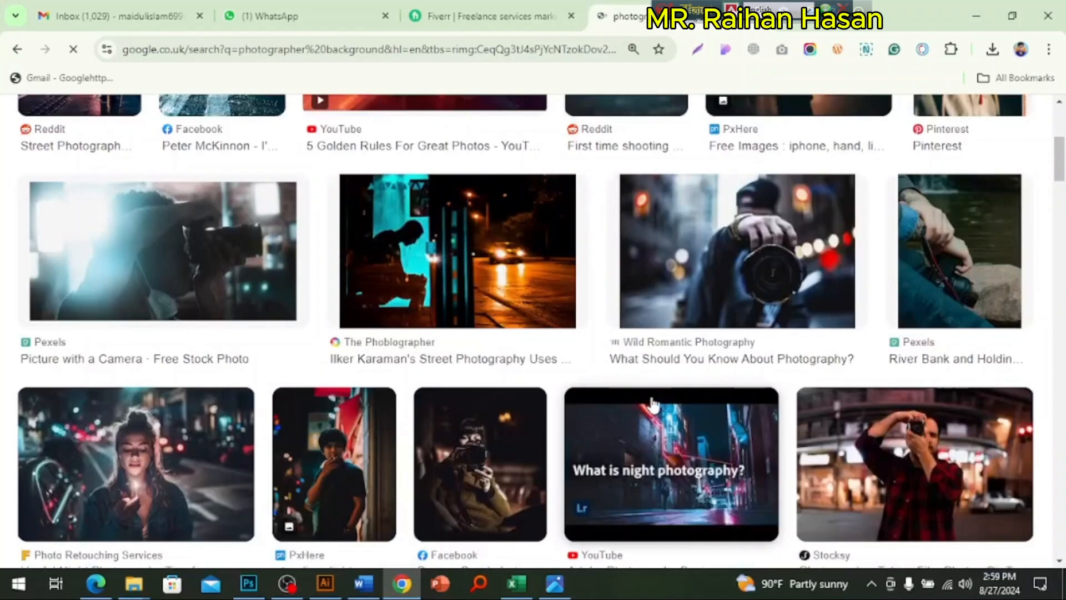
scroll(639, 402, down, 10)
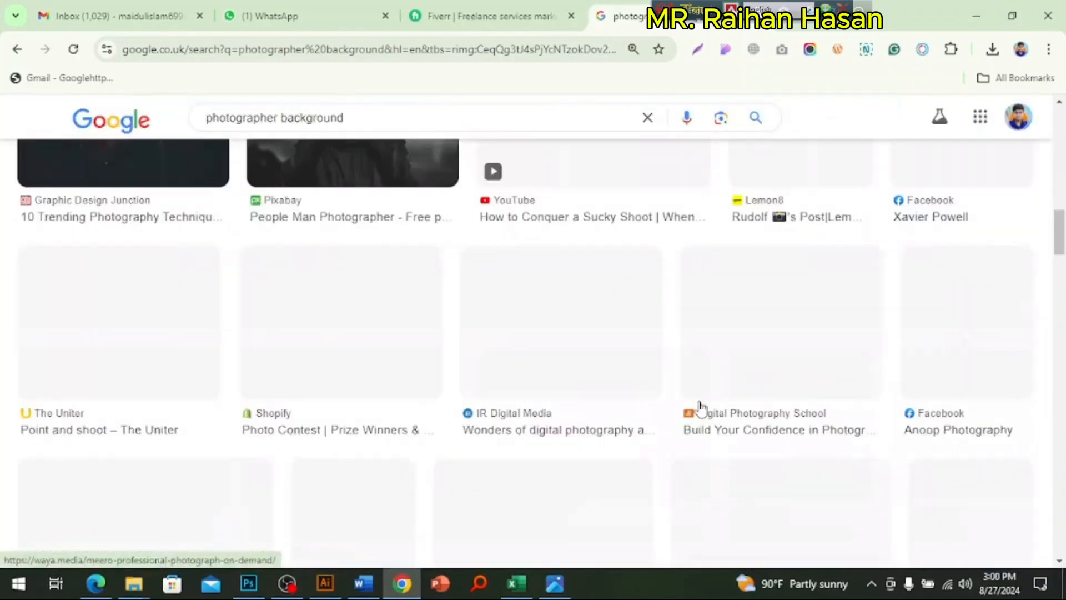
scroll(700, 407, up, 5)
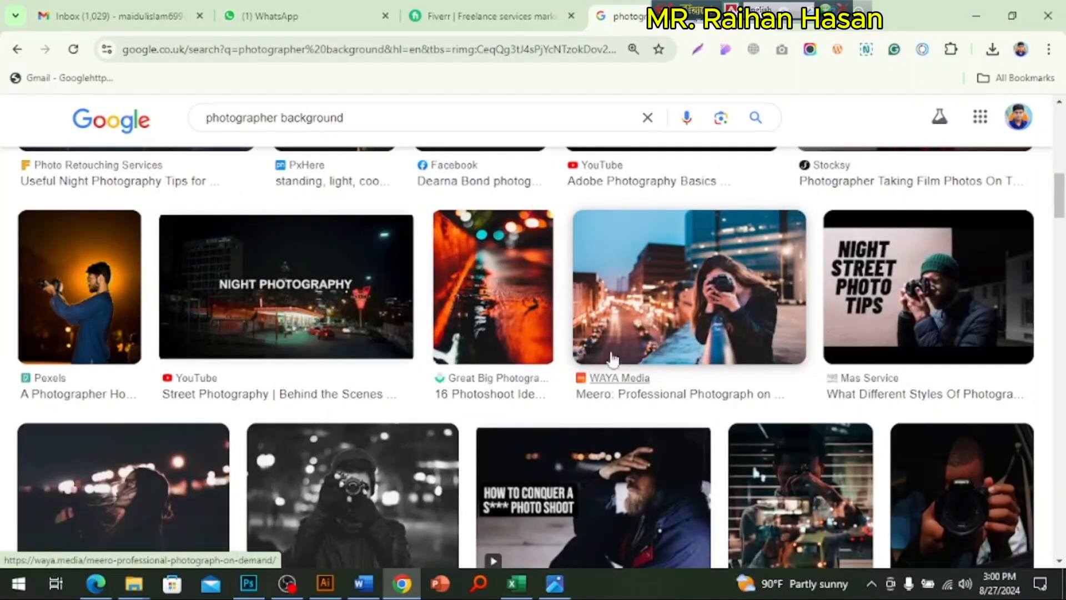
click(514, 333)
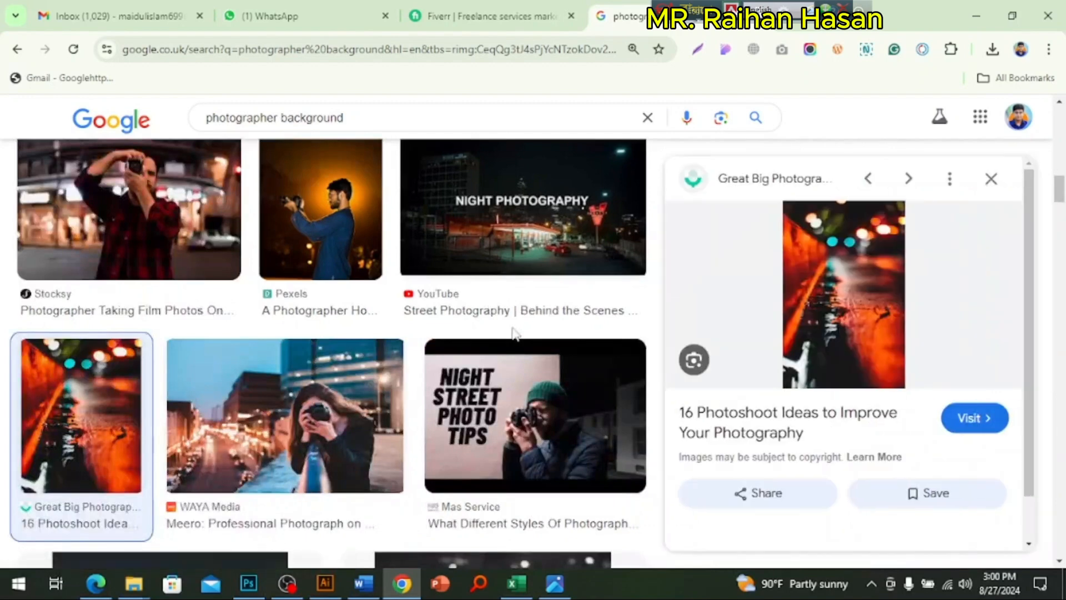
scroll(908, 379, down, 5)
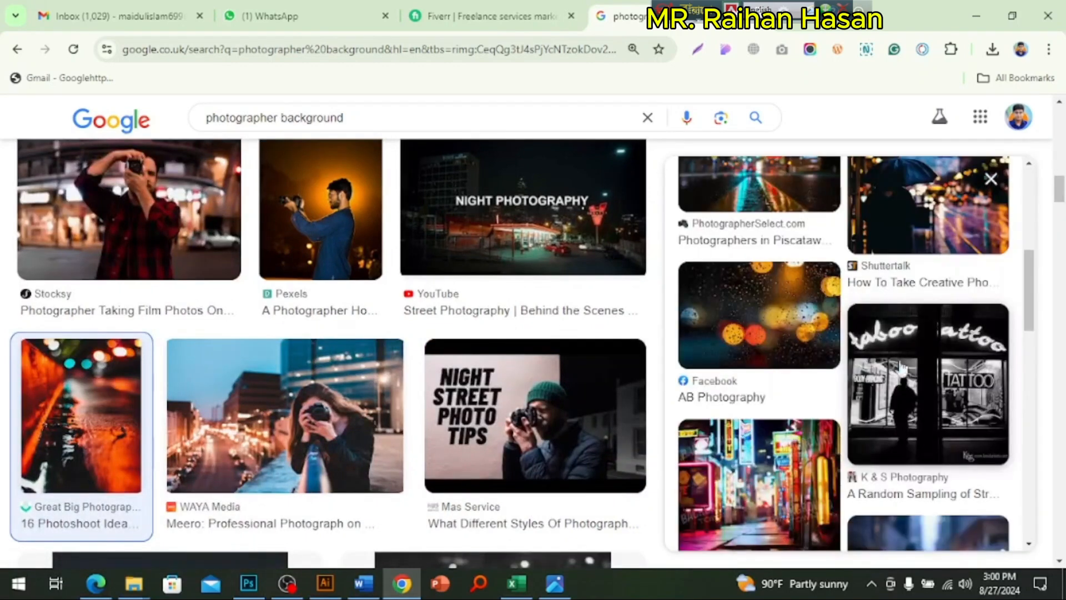
click(910, 218)
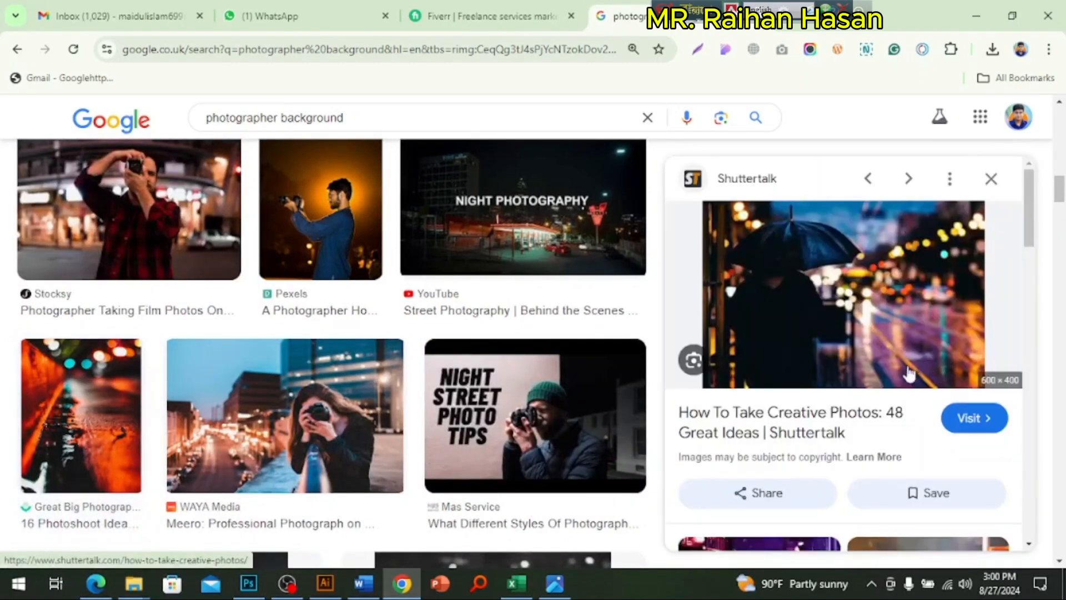
scroll(886, 357, down, 6)
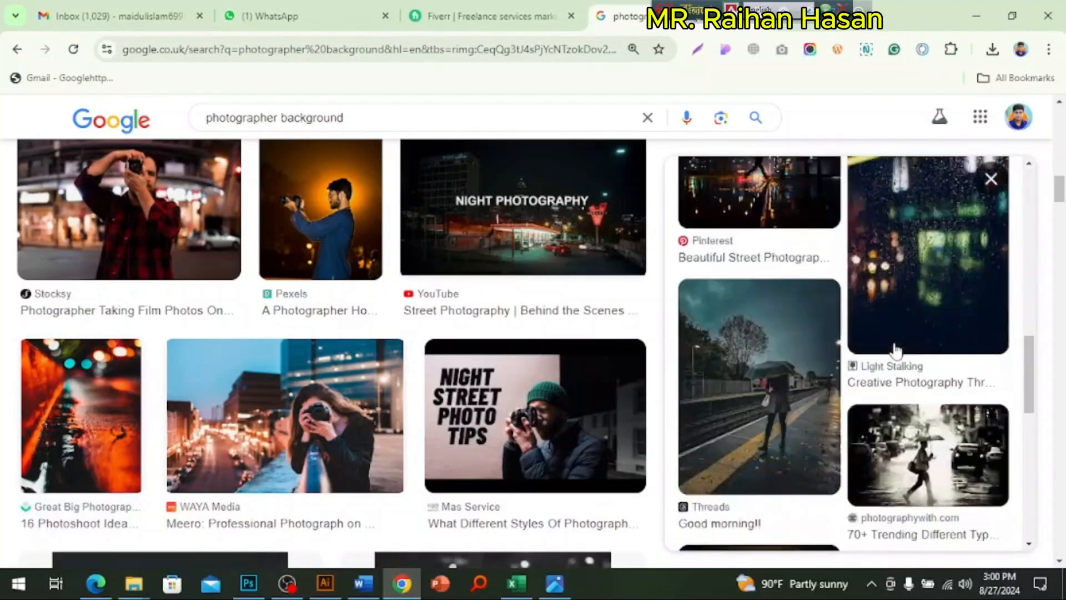
scroll(894, 352, up, 10)
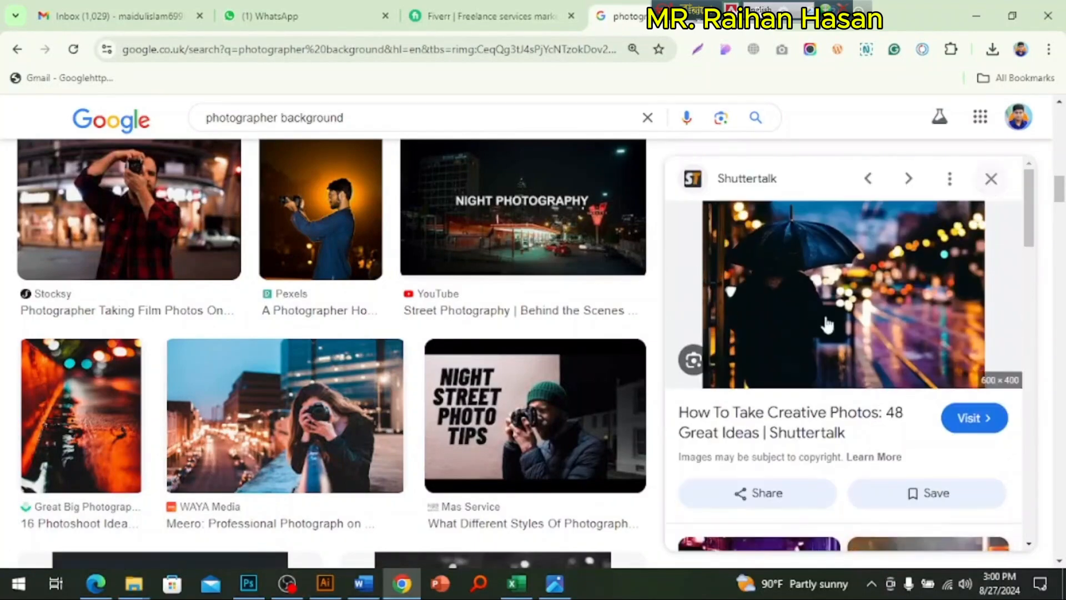
scroll(872, 311, down, 5)
scroll(587, 362, down, 7)
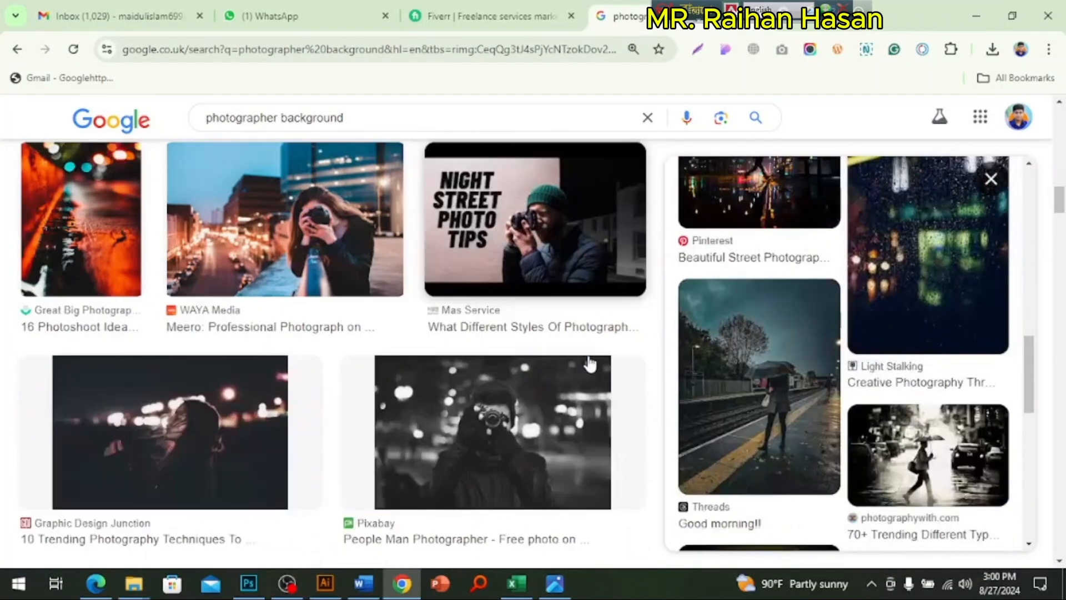
Step: Look further down the image results and examine the images similar to Storius Magazine's photo of a camera held near rocks
scroll(592, 364, down, 6)
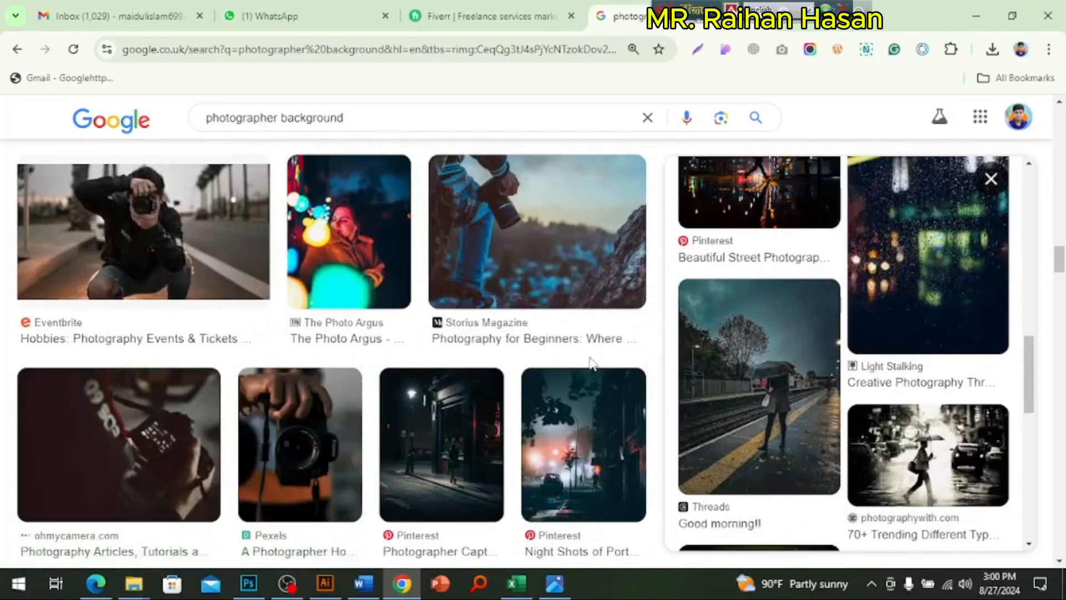
scroll(591, 364, down, 6)
scroll(592, 363, down, 5)
scroll(591, 363, up, 12)
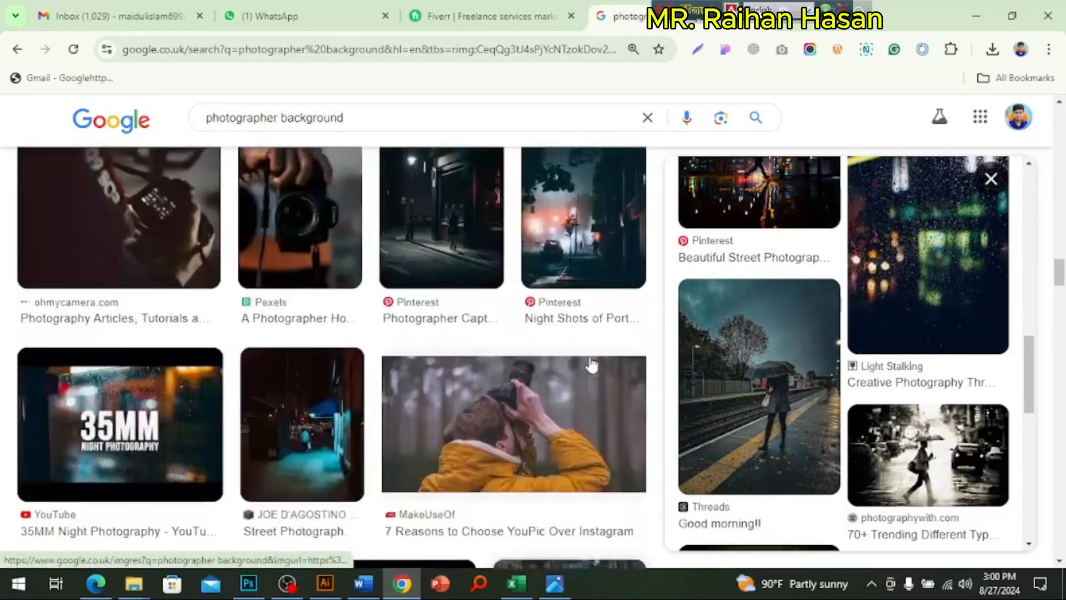
scroll(578, 372, down, 6)
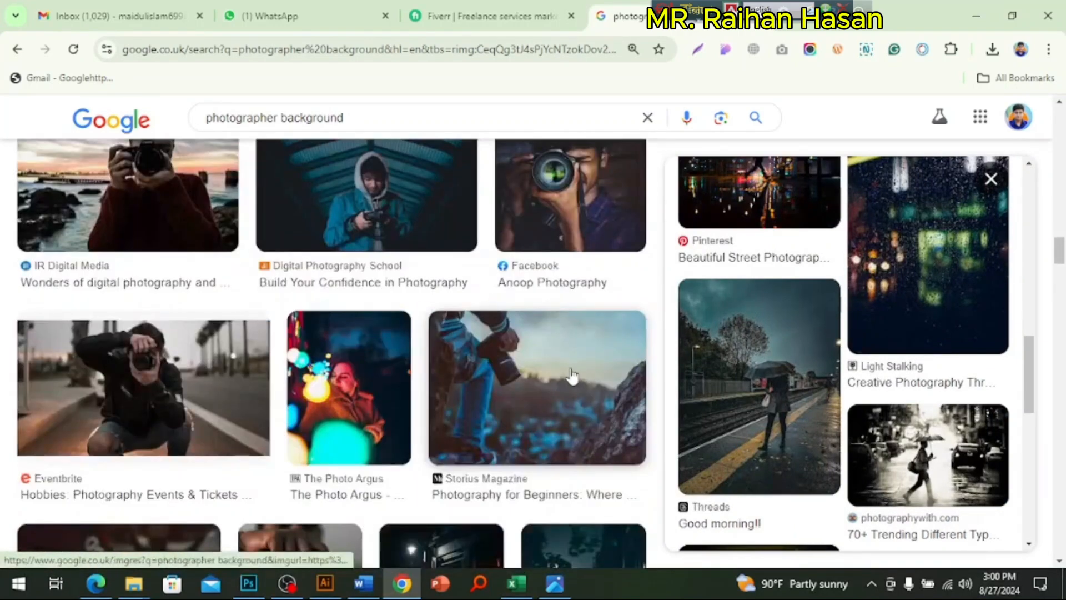
click(572, 376)
scroll(872, 362, down, 5)
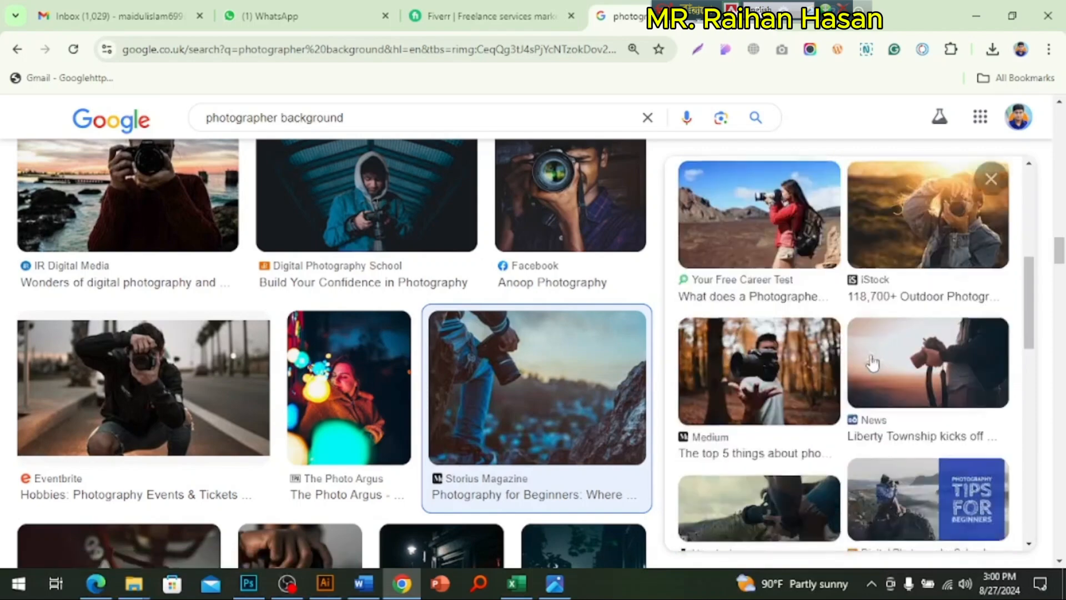
scroll(873, 362, down, 5)
scroll(871, 362, down, 10)
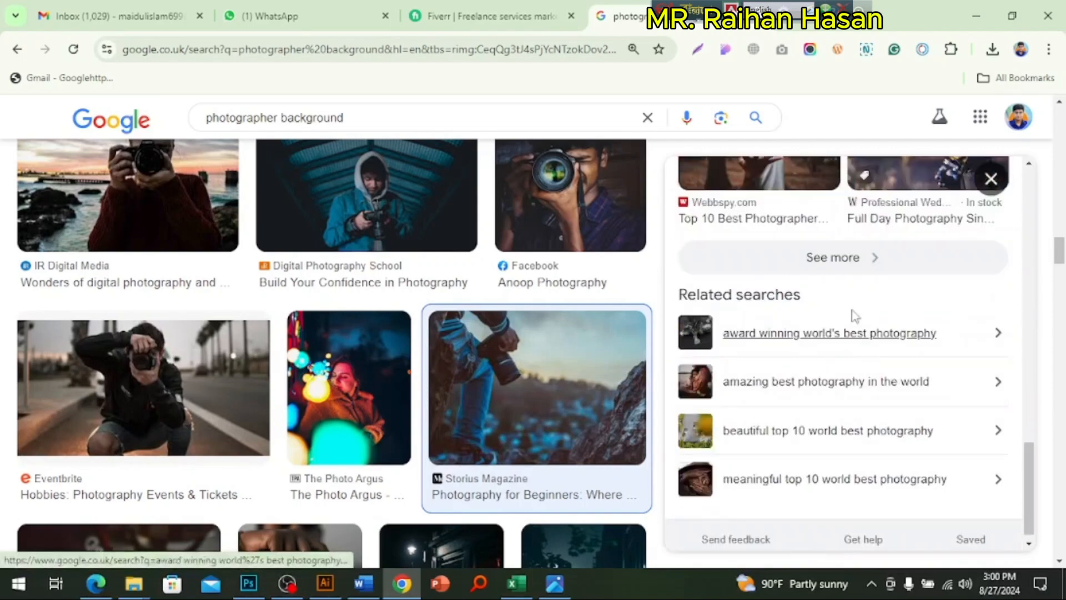
scroll(552, 338, up, 5)
scroll(560, 347, down, 4)
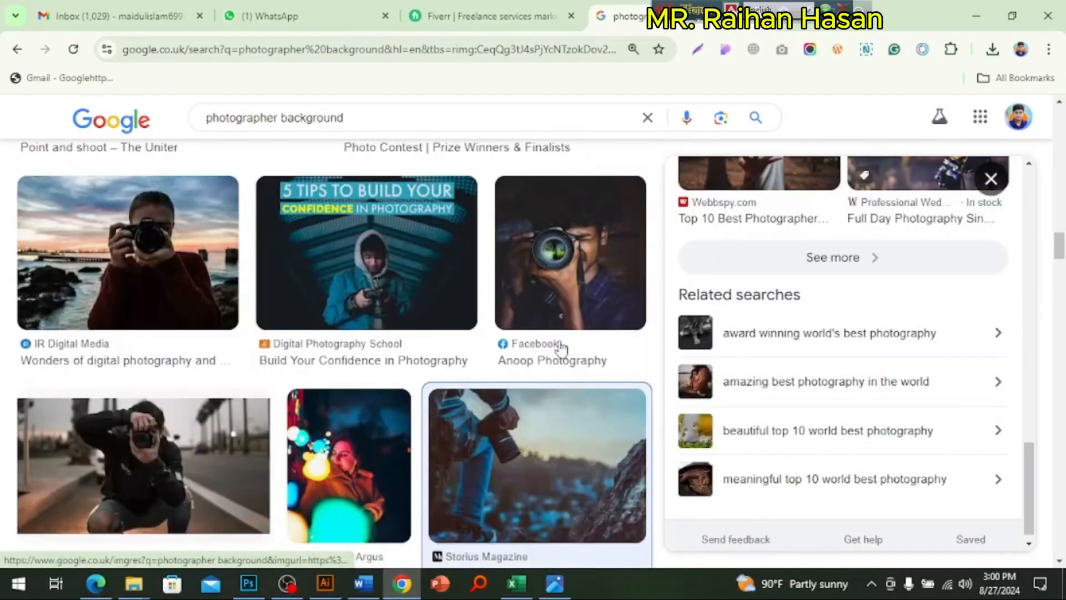
scroll(558, 361, down, 10)
scroll(543, 397, up, 8)
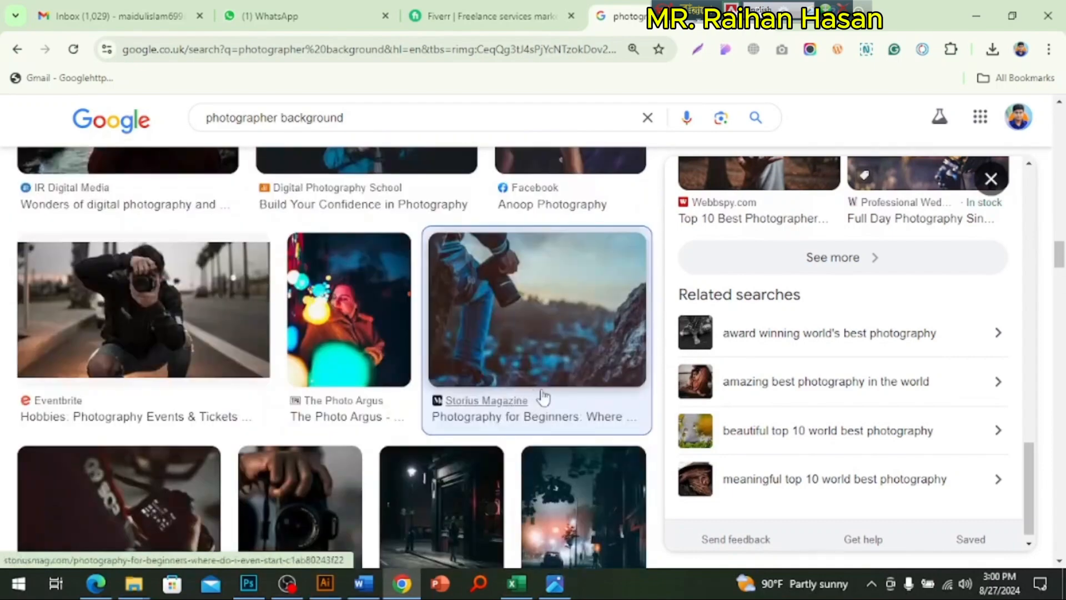
Step: Check the poster in Photoshop, then look through the remaining related photographer images in Chrome and return to the first results
click(248, 584)
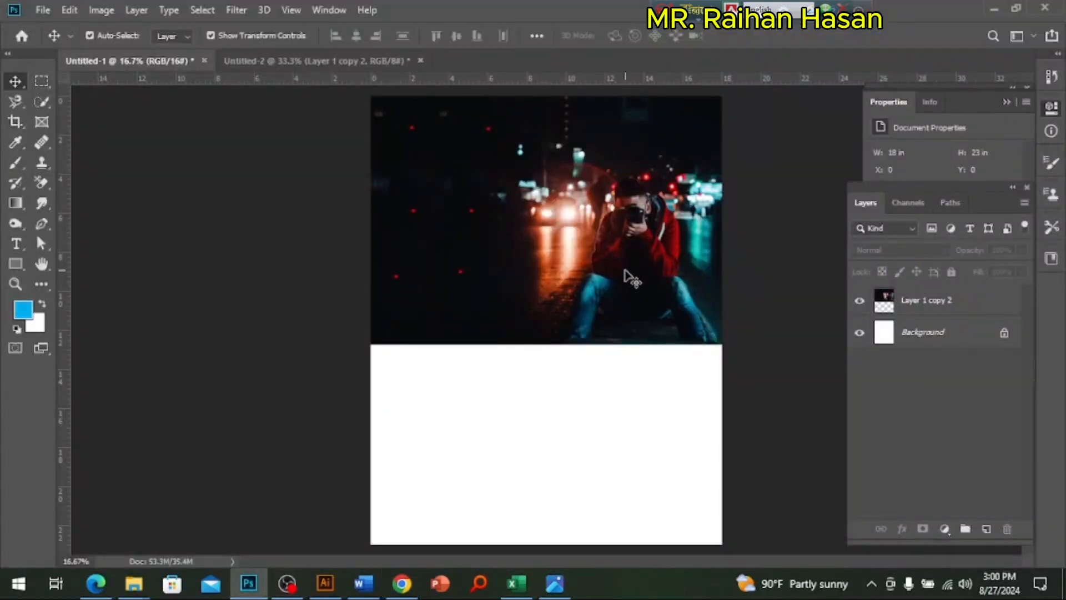
click(402, 583)
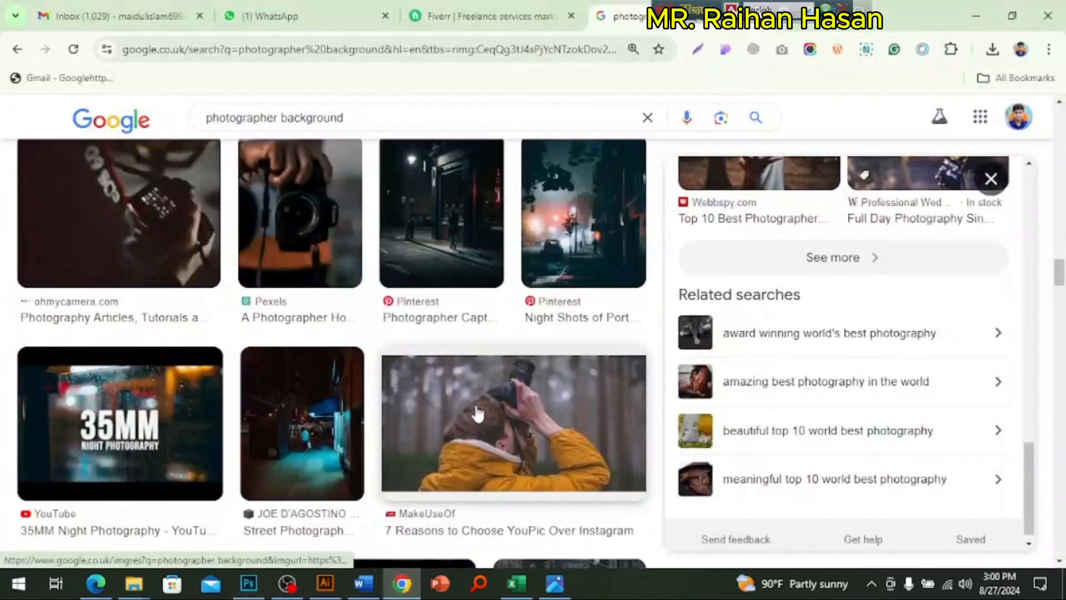
scroll(509, 413, down, 15)
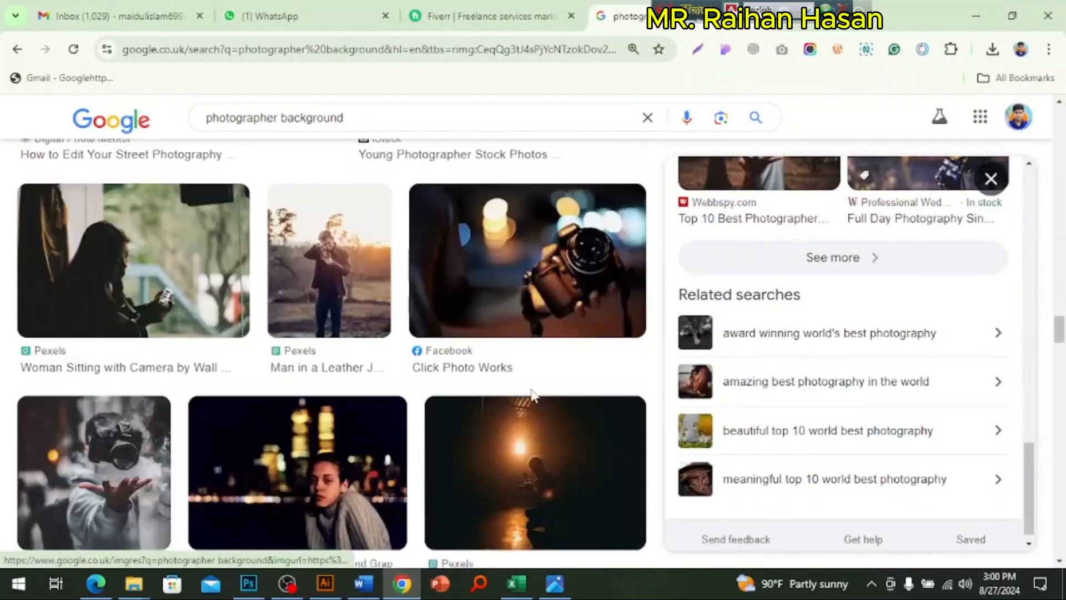
scroll(533, 396, down, 15)
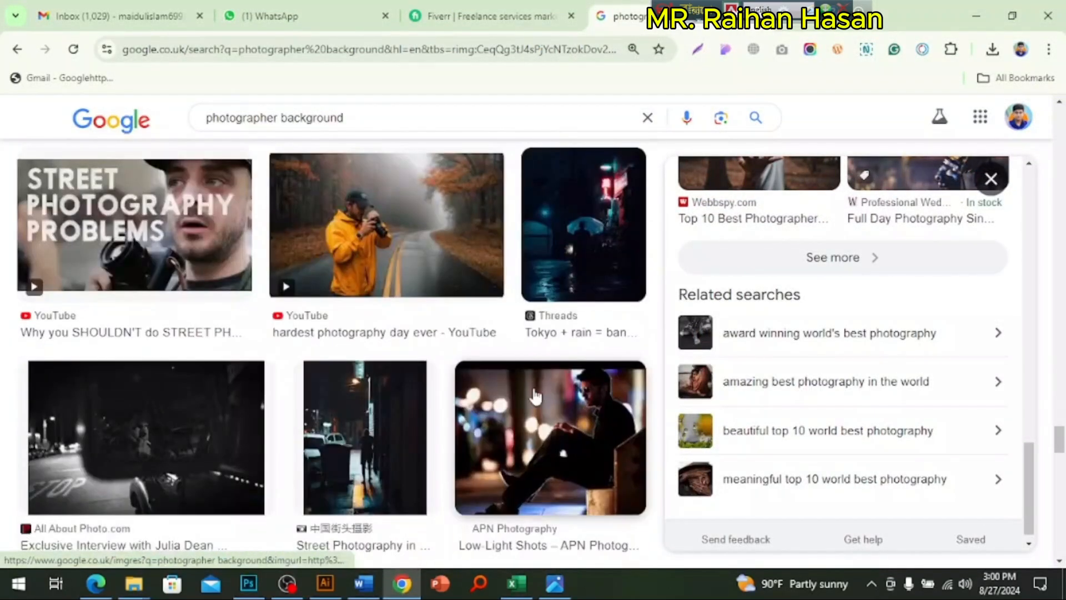
scroll(534, 396, down, 15)
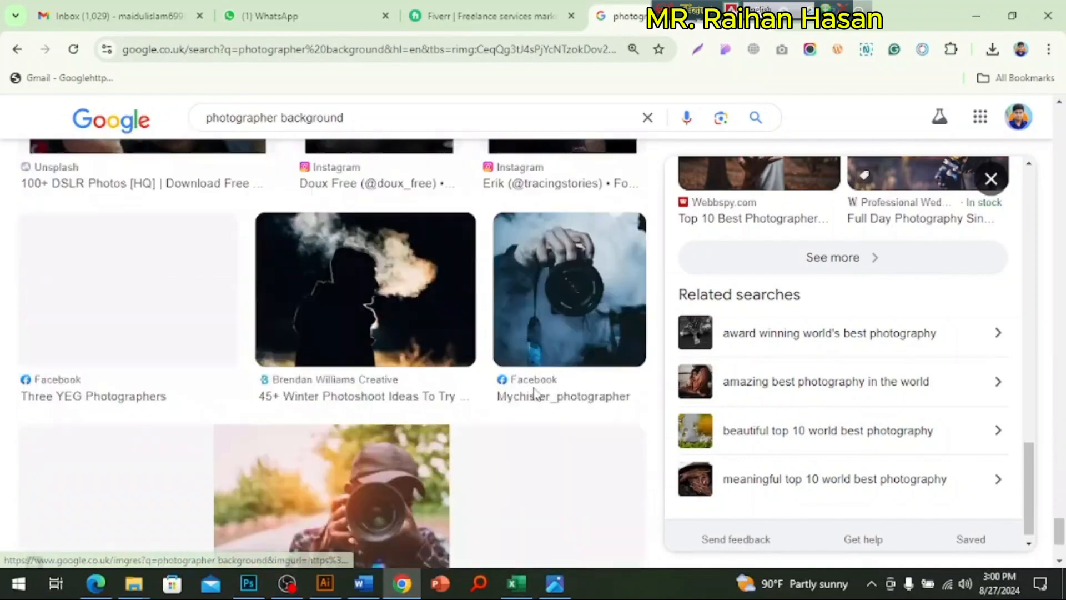
scroll(535, 396, down, 3)
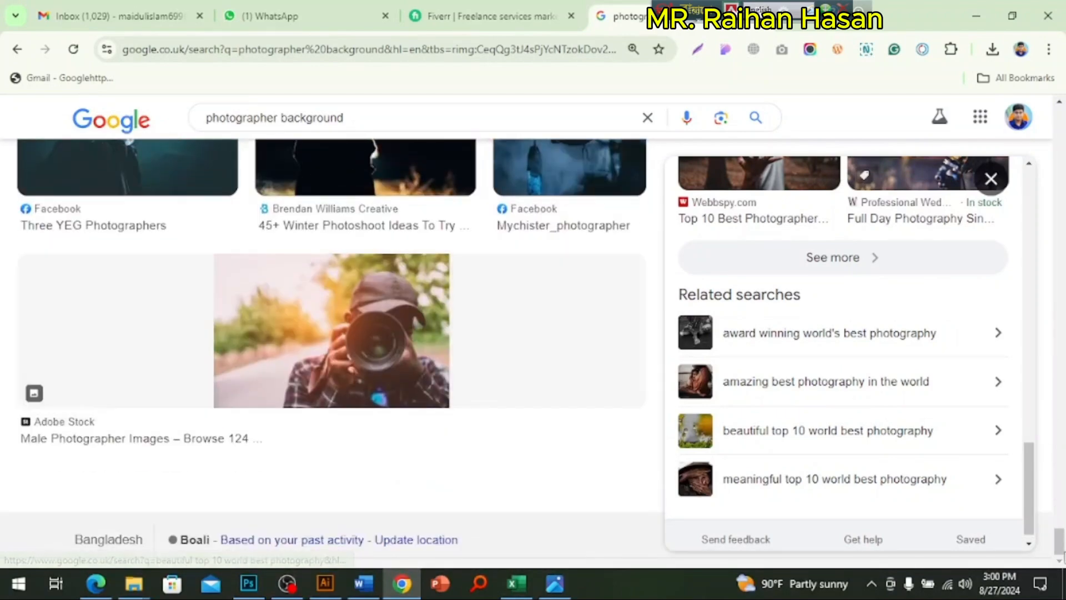
click(1061, 257)
drag(1061, 253, 1055, 97)
drag(1060, 355, 1058, 138)
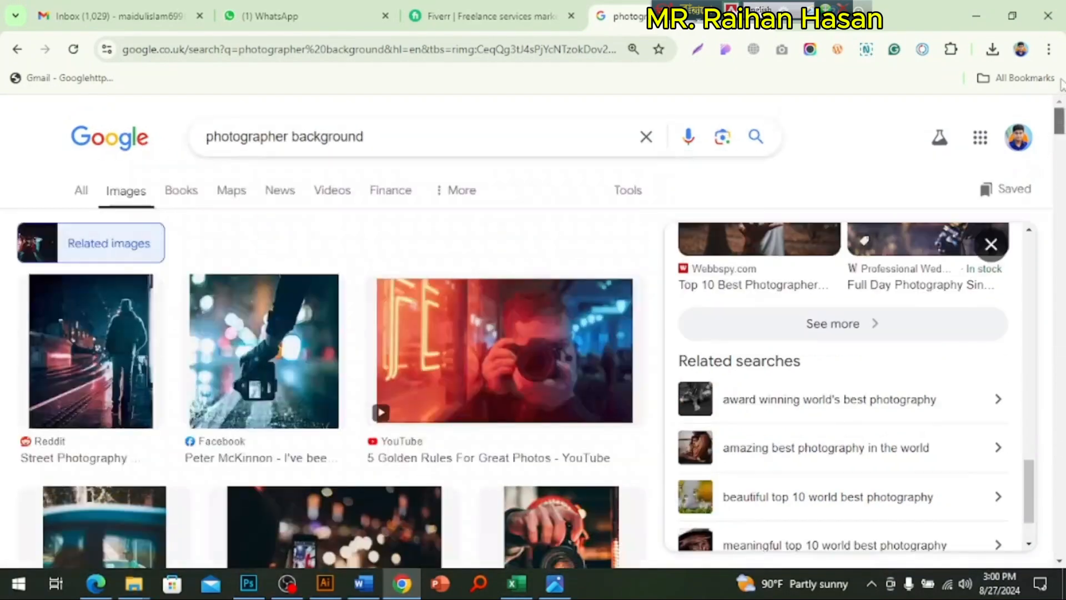
Step: Preview The Phoblographer's orange and cyan night street photo, browse its similar images, then copy it and paste it into the Photoshop poster
scroll(552, 348, down, 6)
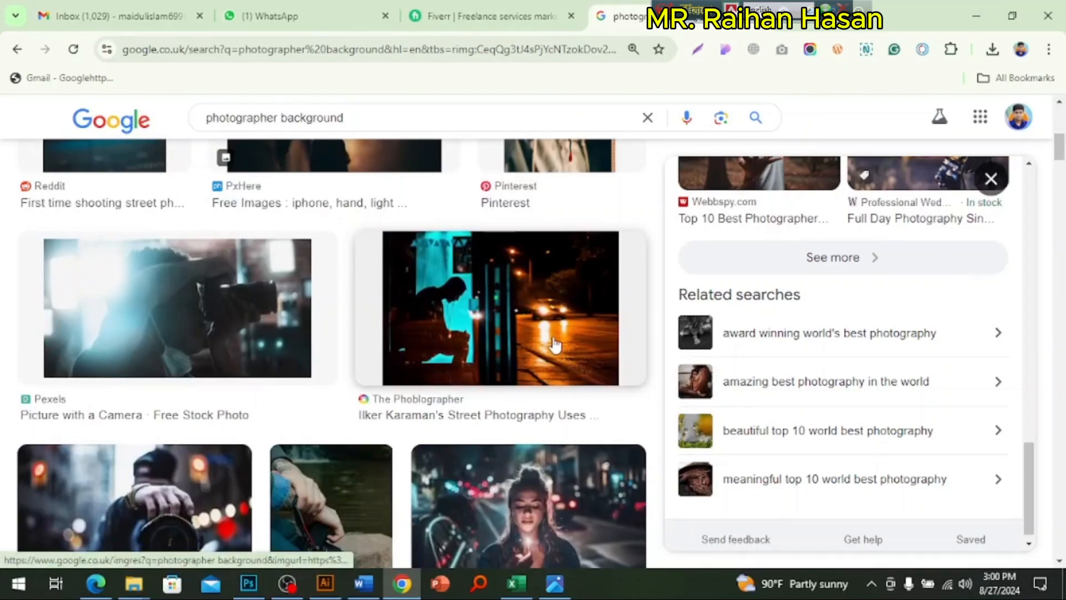
click(554, 345)
scroll(917, 353, down, 6)
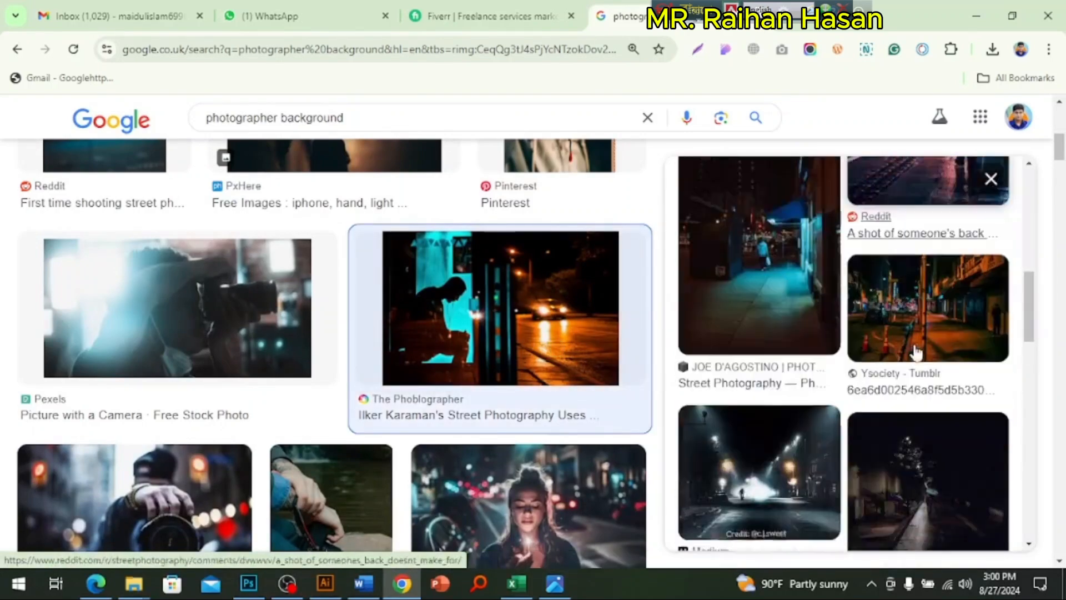
scroll(916, 352, down, 10)
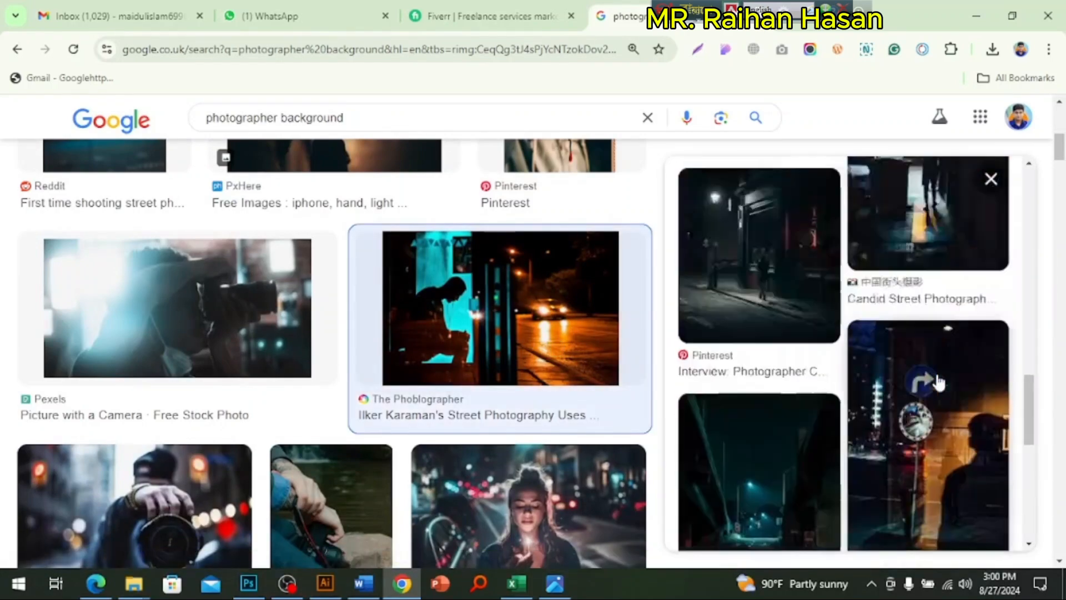
scroll(933, 378, up, 15)
right_click(835, 311)
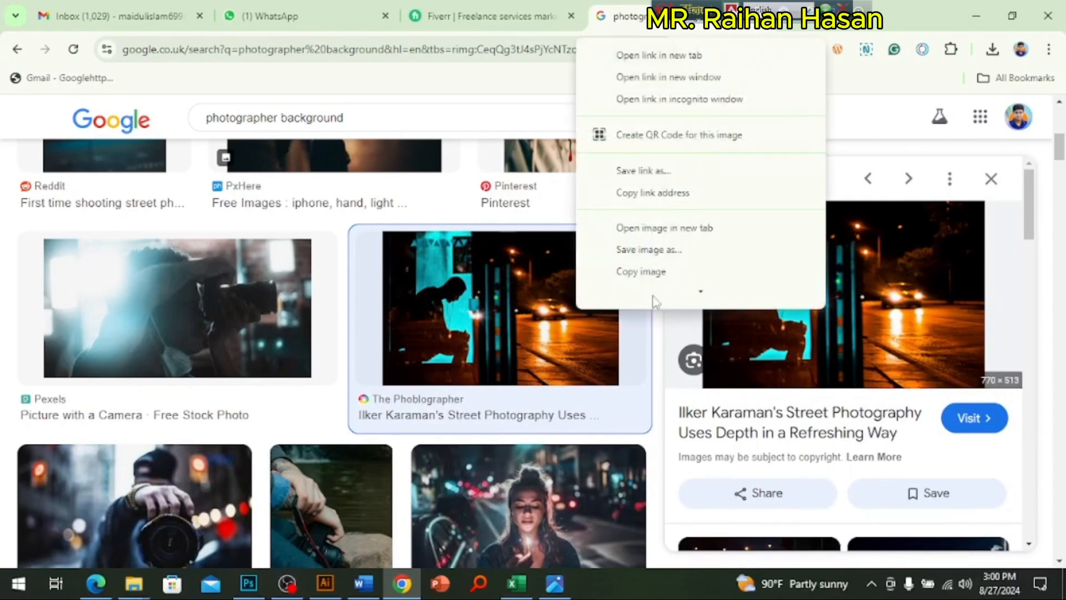
click(598, 247)
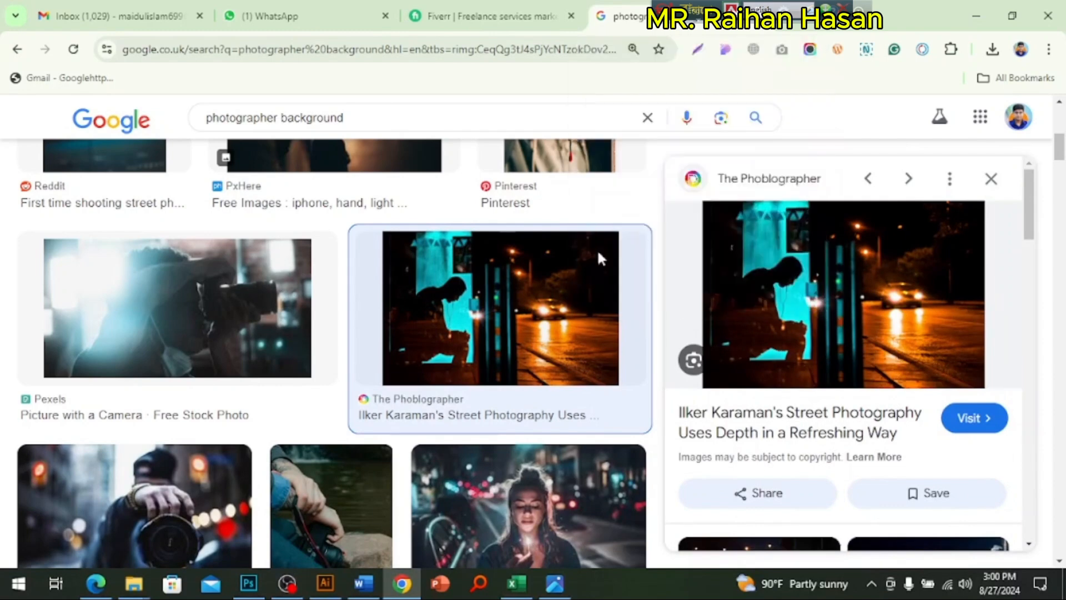
click(247, 583)
key(ctrl+v)
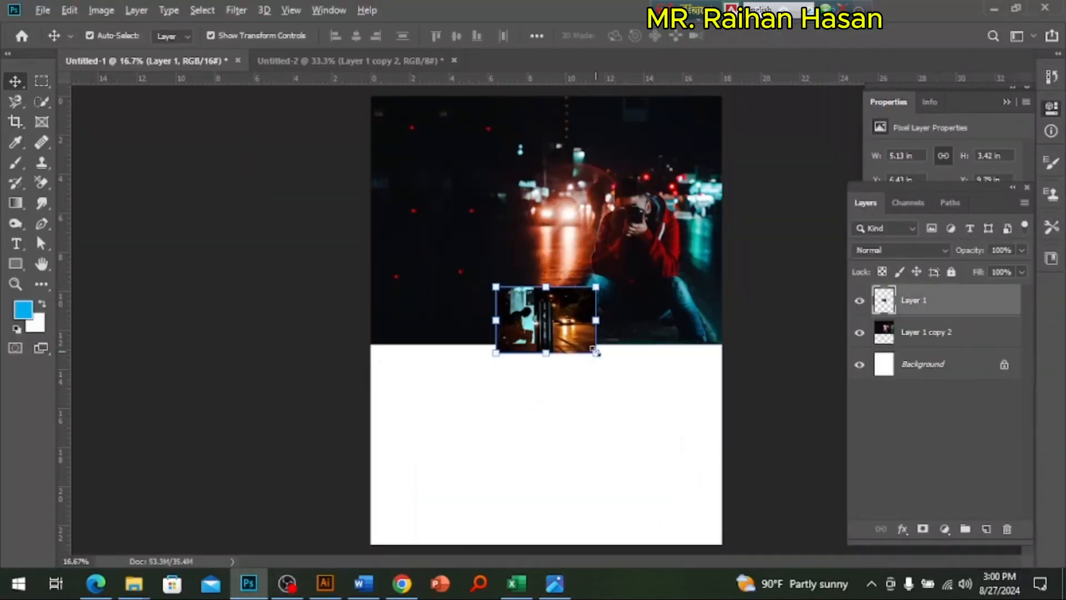
Step: Scale the pasted street photo up to about 34.8 in wide and position it over the poster's lower half
drag(595, 353, 820, 487)
drag(560, 368, 485, 560)
drag(560, 432, 547, 486)
drag(724, 388, 798, 337)
drag(622, 431, 620, 413)
scroll(631, 414, down, 1)
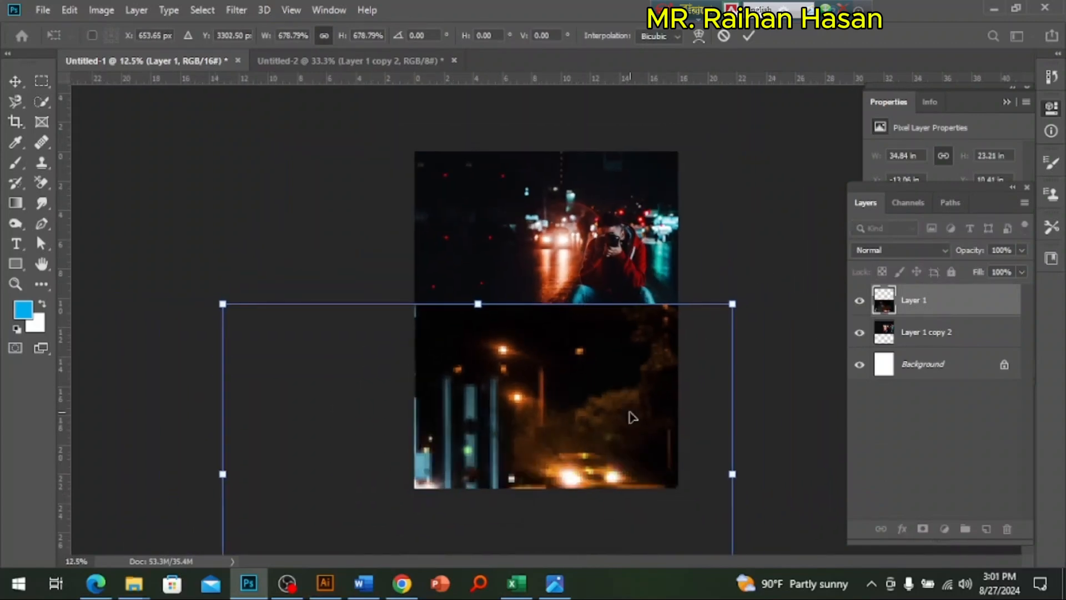
key(Return)
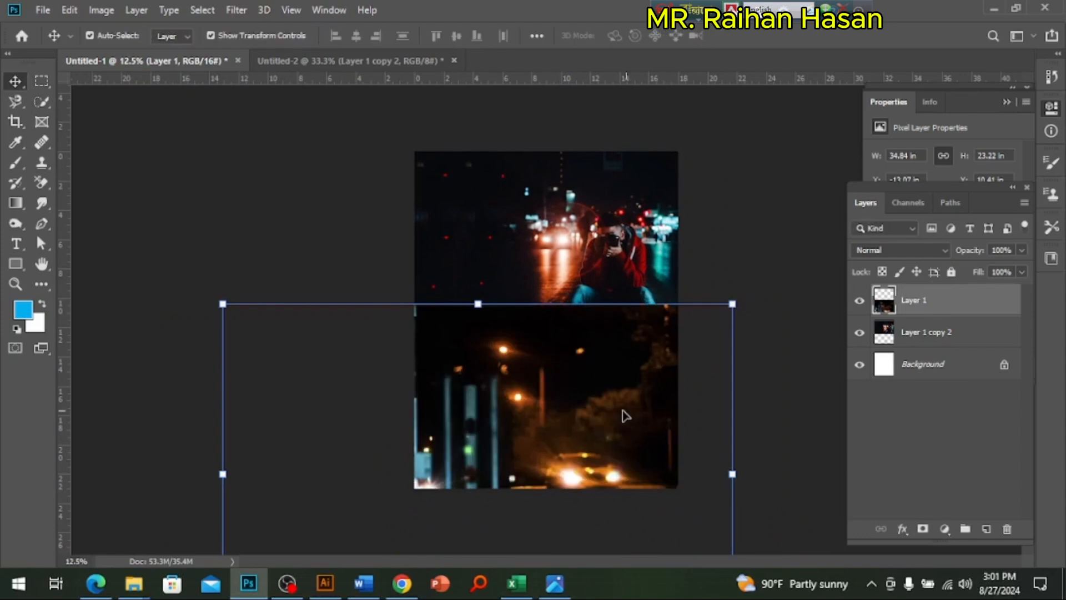
Step: Resize the street photo to about 29.6 in wide and reposition it so the lit car and road fill the poster's lower half
drag(485, 331, 483, 361)
drag(551, 416, 552, 368)
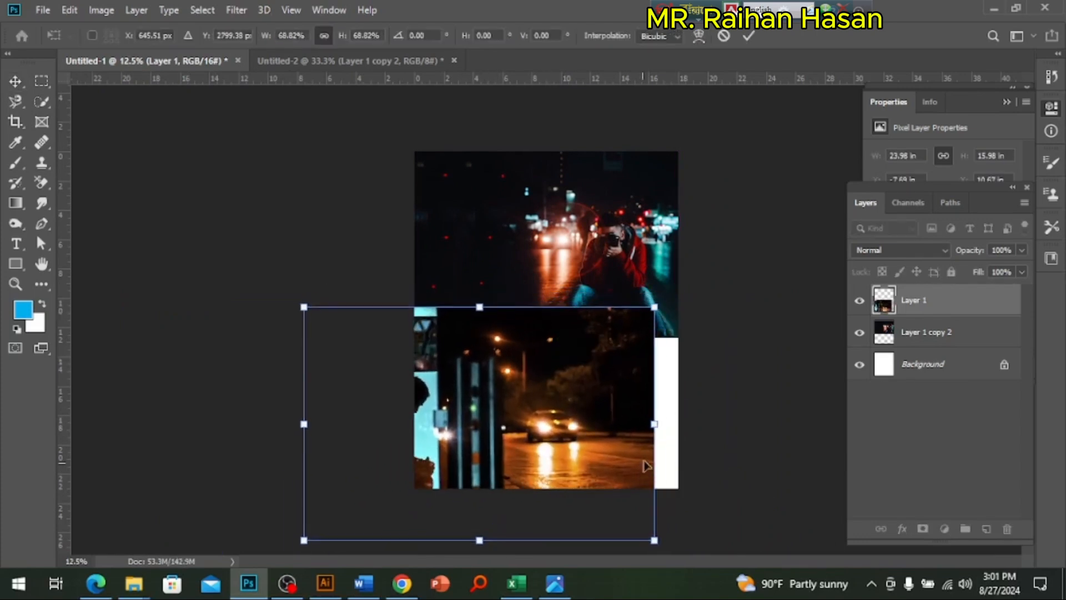
drag(655, 423, 733, 424)
drag(621, 441, 561, 464)
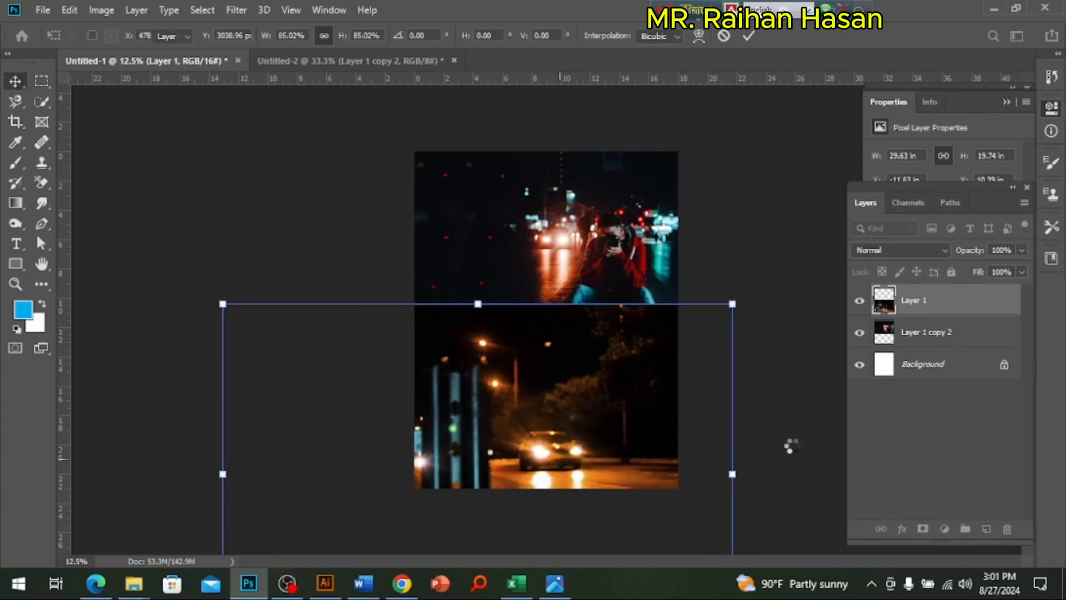
drag(623, 380, 627, 378)
scroll(577, 378, up, 2)
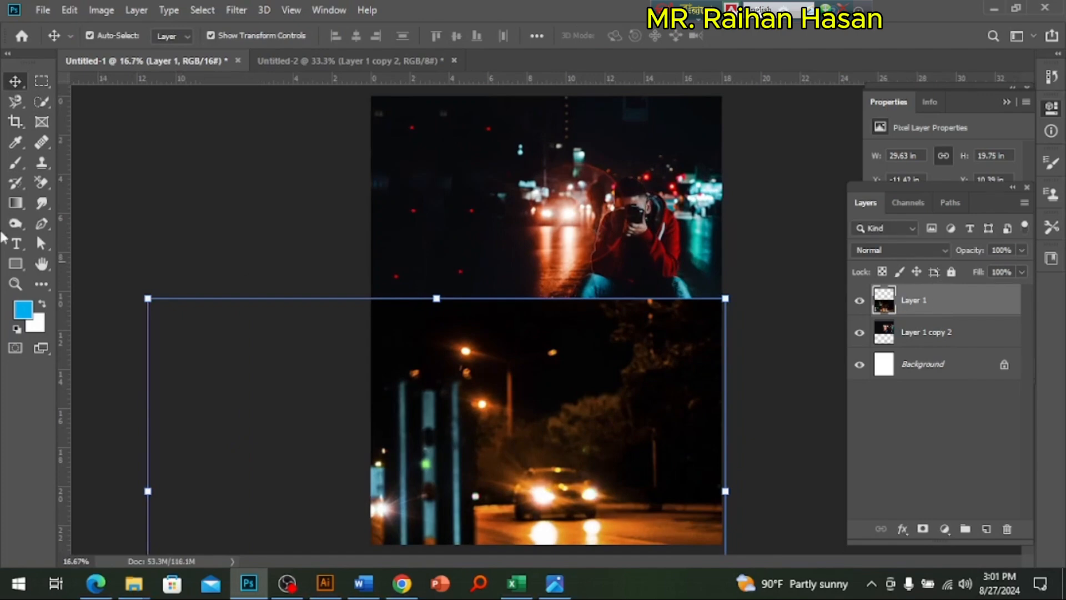
Step: Soften the seam between the two photos by deleting a feathered full-width band from the street photo's upper edge, and clear the selection
click(42, 85)
drag(769, 265, 97, 331)
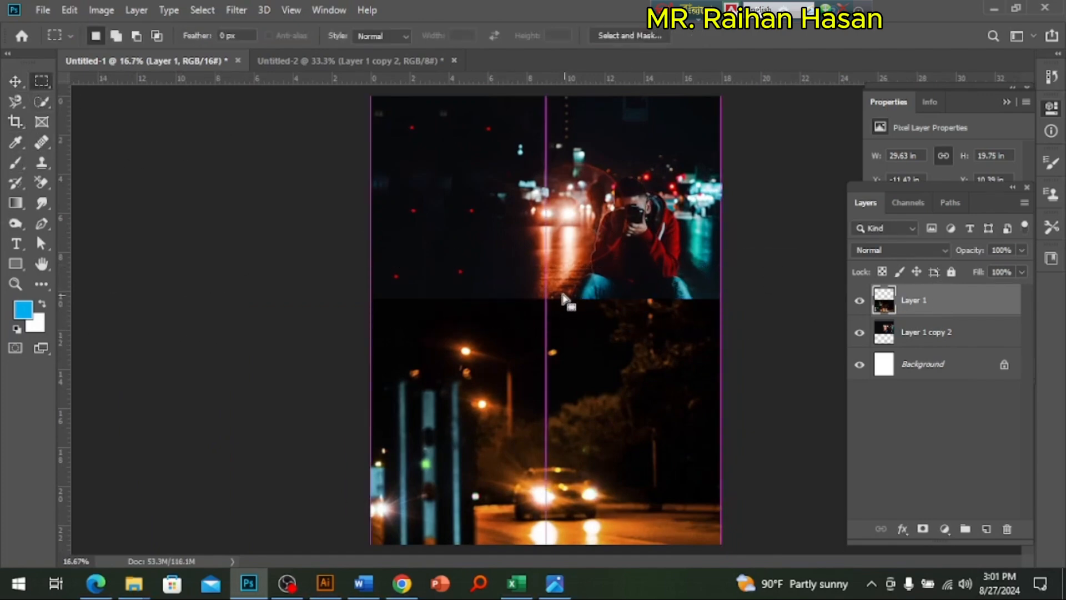
right_click(562, 300)
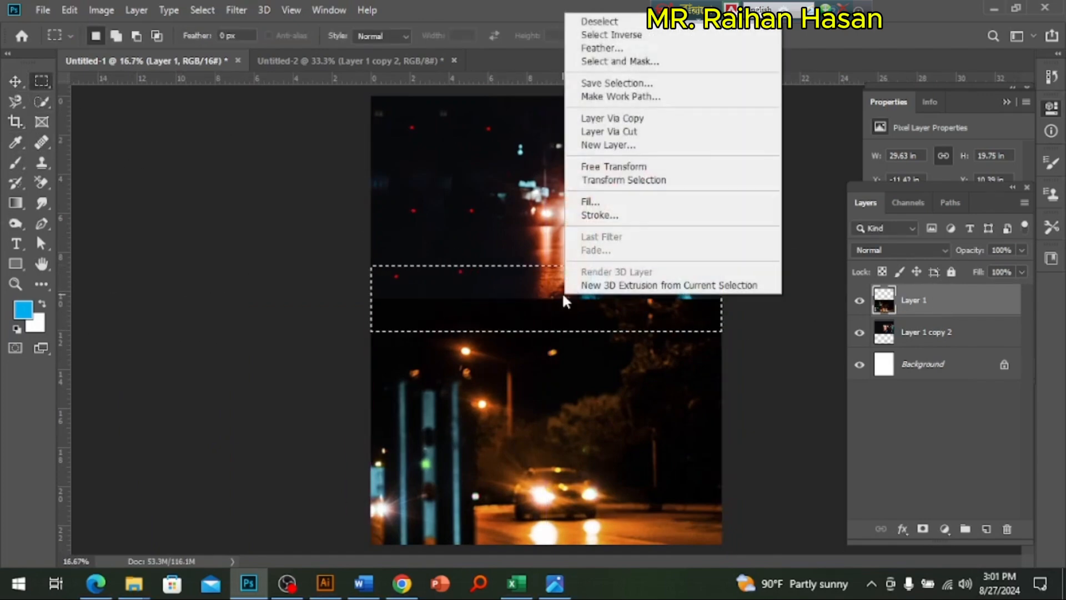
click(586, 48)
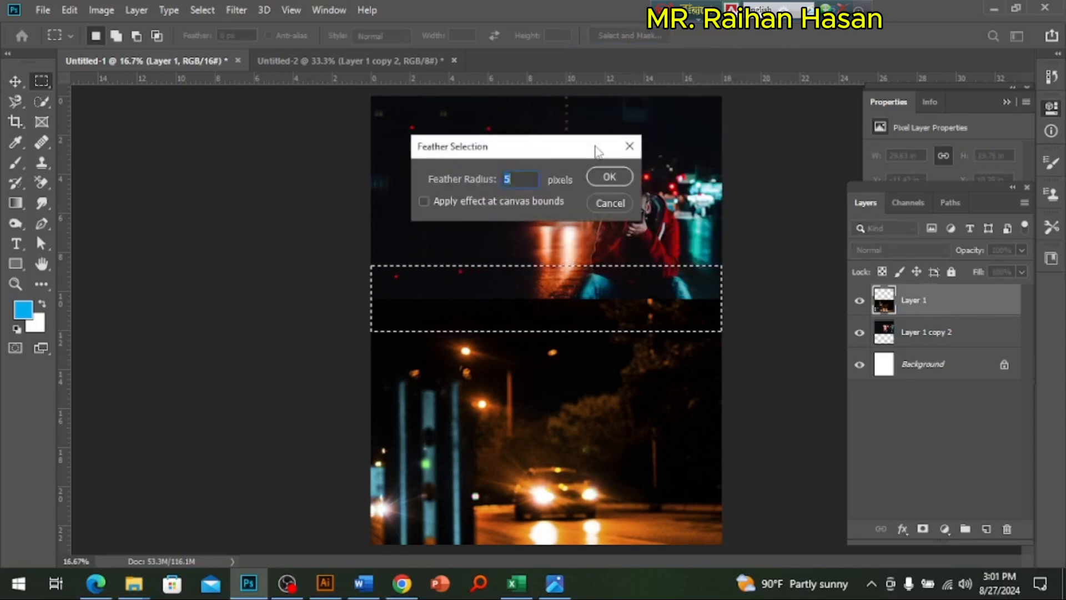
text(0)
key(Return)
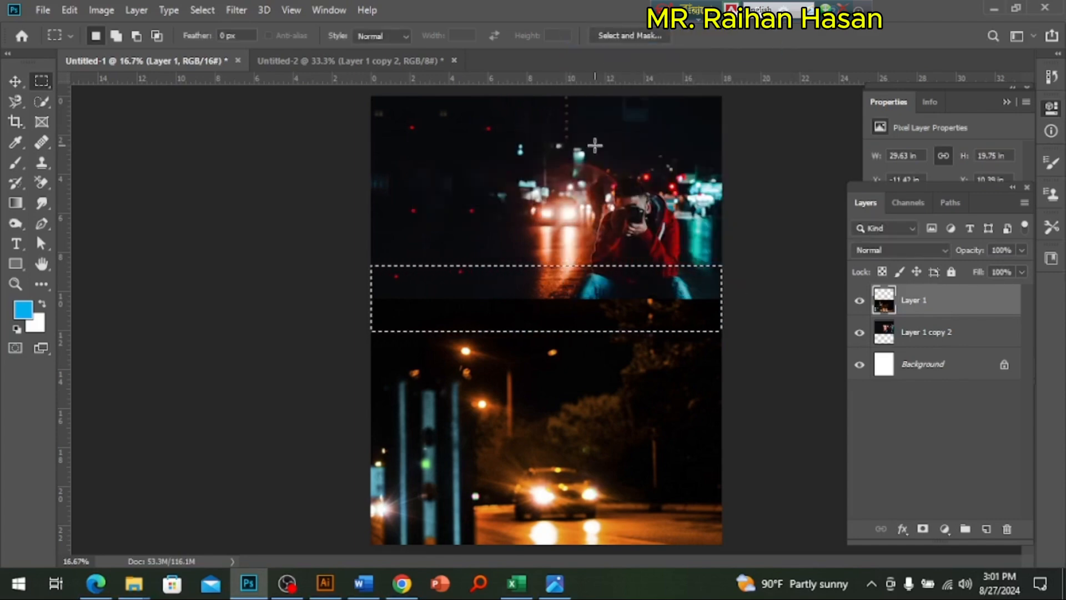
key(Delete)
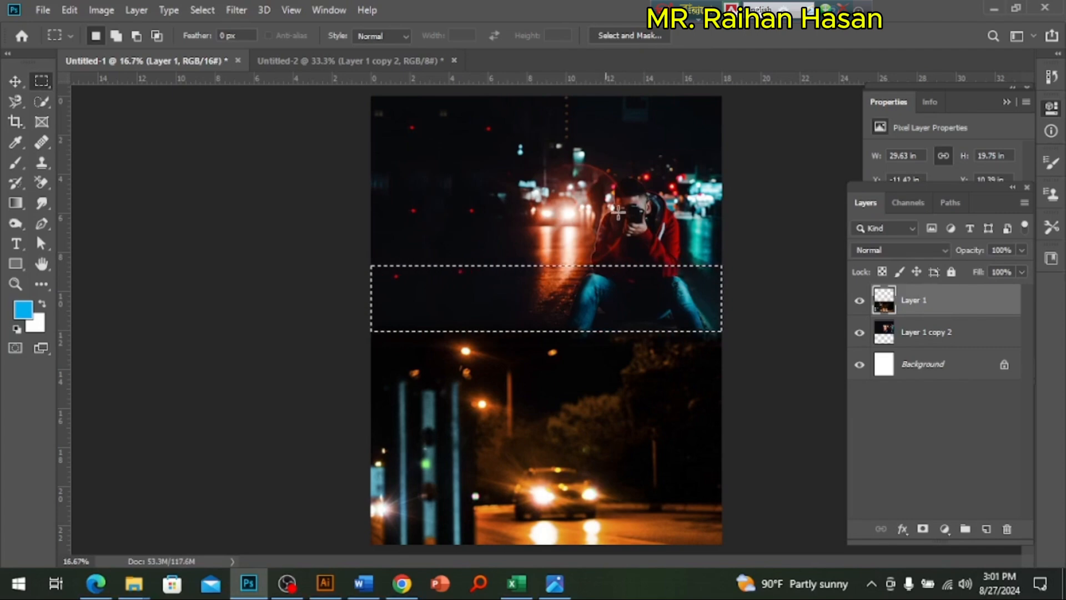
key(ctrl+d)
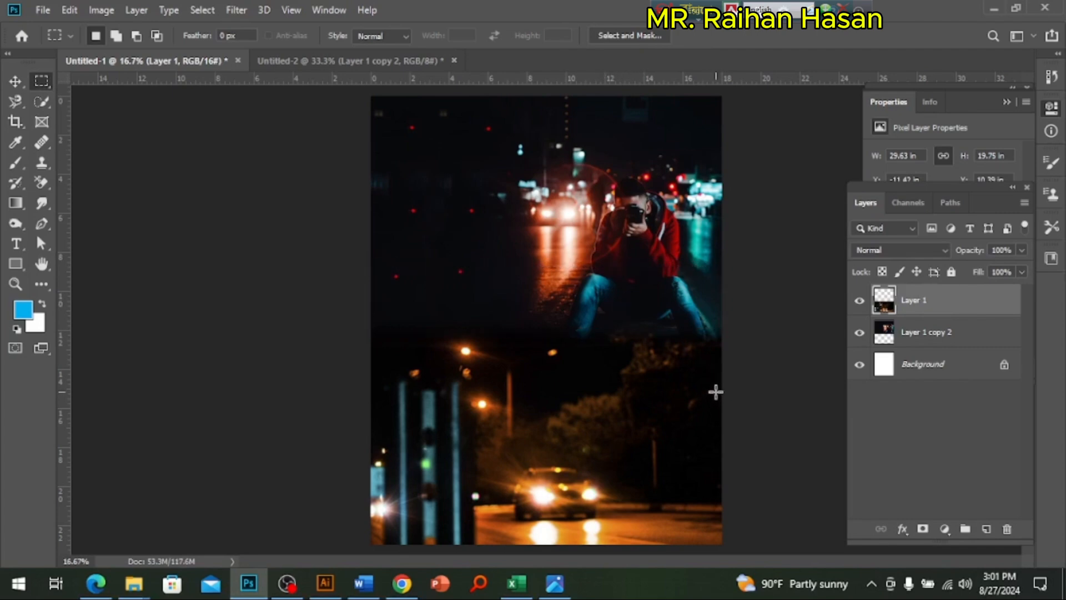
click(15, 82)
key(ctrl+minus)
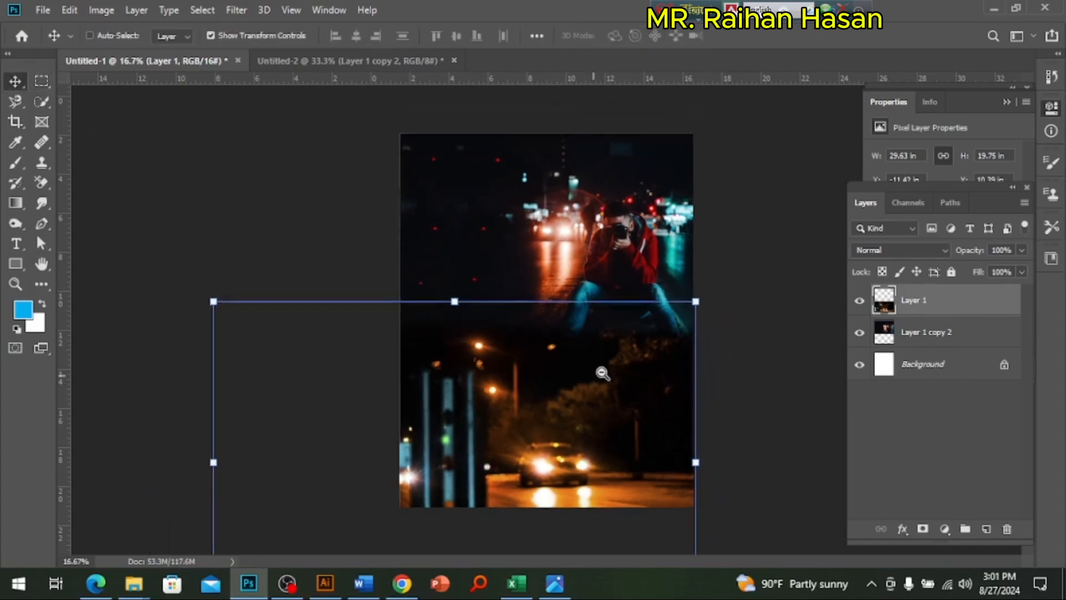
click(745, 424)
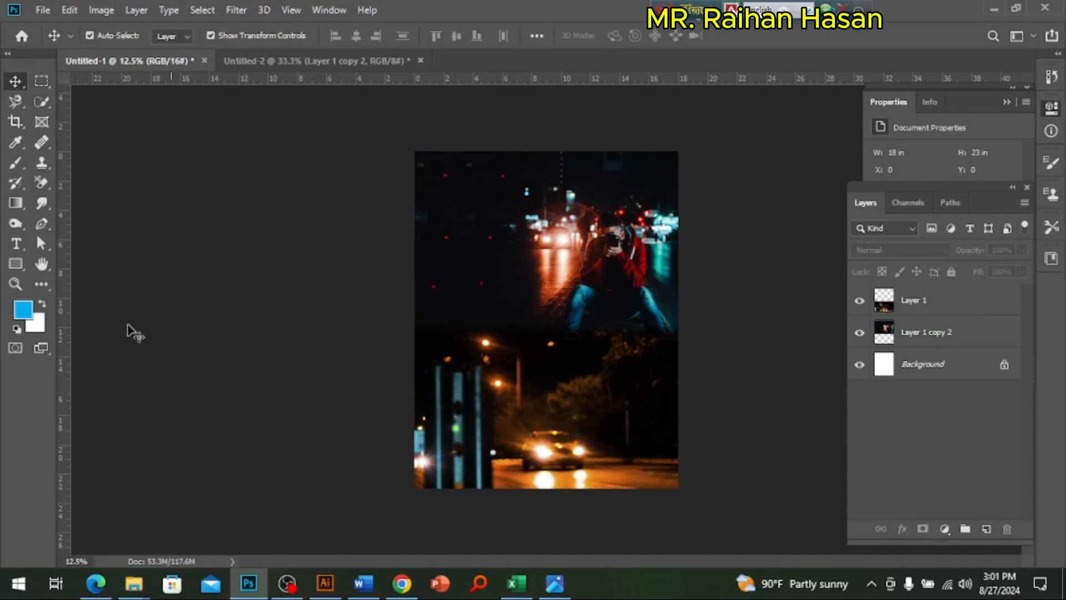
Step: Start a Pen tool shape with a wavy curve across the poster's lower half, running from beyond its right edge past its left edge
click(42, 224)
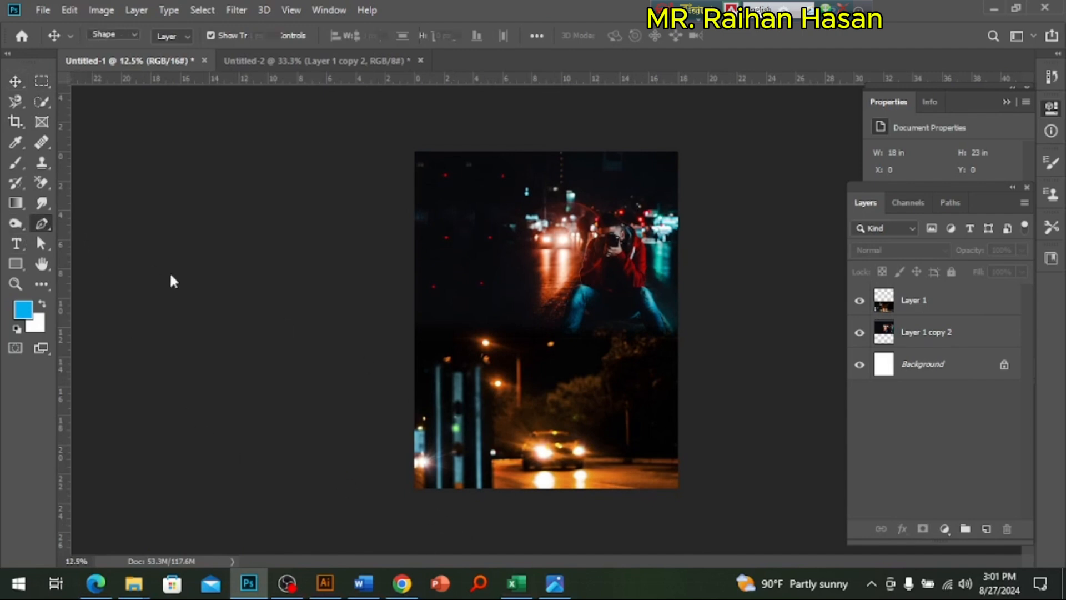
drag(701, 424, 654, 373)
click(504, 380)
drag(533, 382, 455, 440)
drag(333, 404, 244, 330)
drag(284, 508, 341, 543)
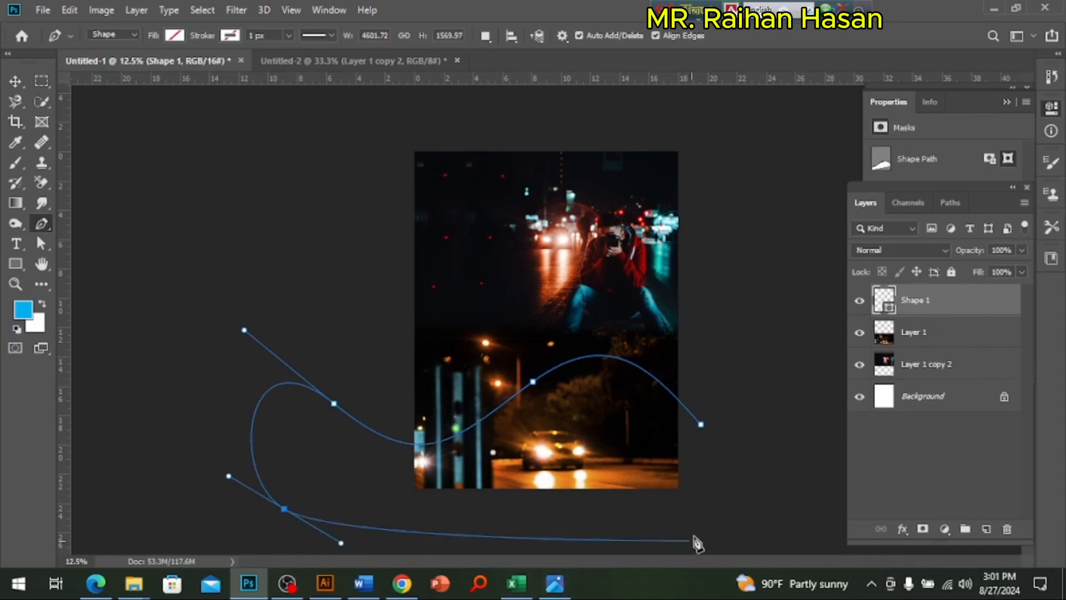
Step: Undo the last anchor point and close the wave shape beneath the poster, making it about 4740 by 1913 px
key(ctrl+z)
key(ctrl+z)
key(ctrl+shift+z)
click(352, 533)
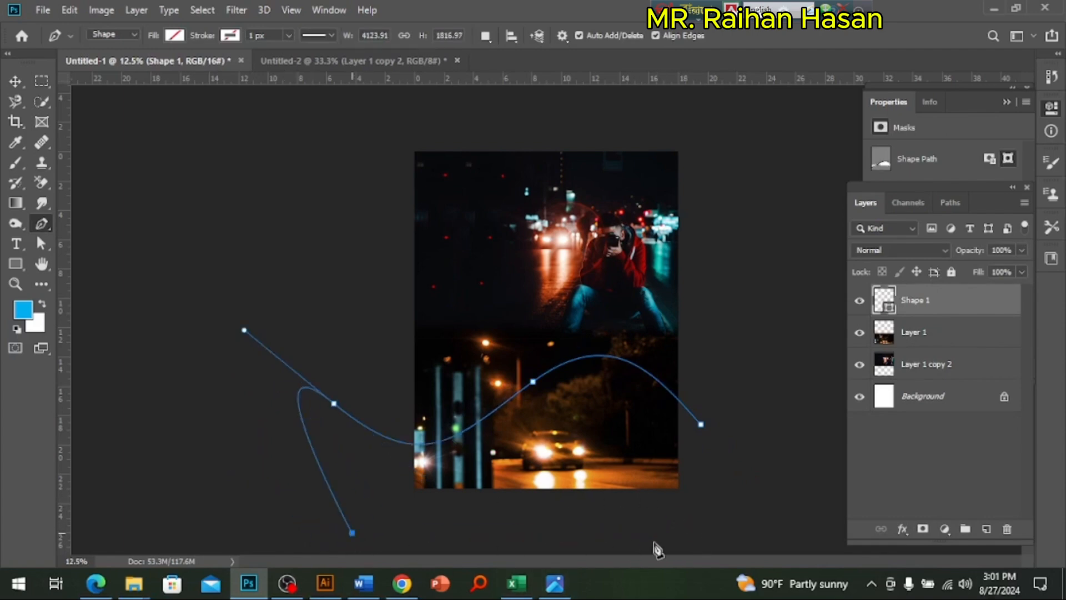
click(663, 542)
drag(761, 517, 761, 493)
click(706, 437)
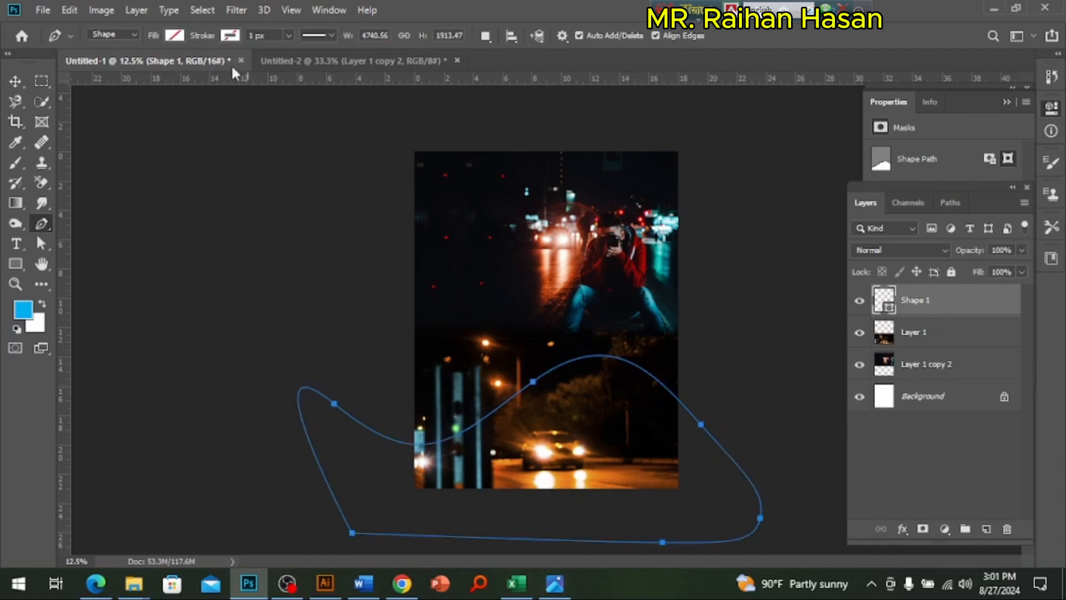
Step: Fill the wave shape with black and rasterize its layer
click(174, 36)
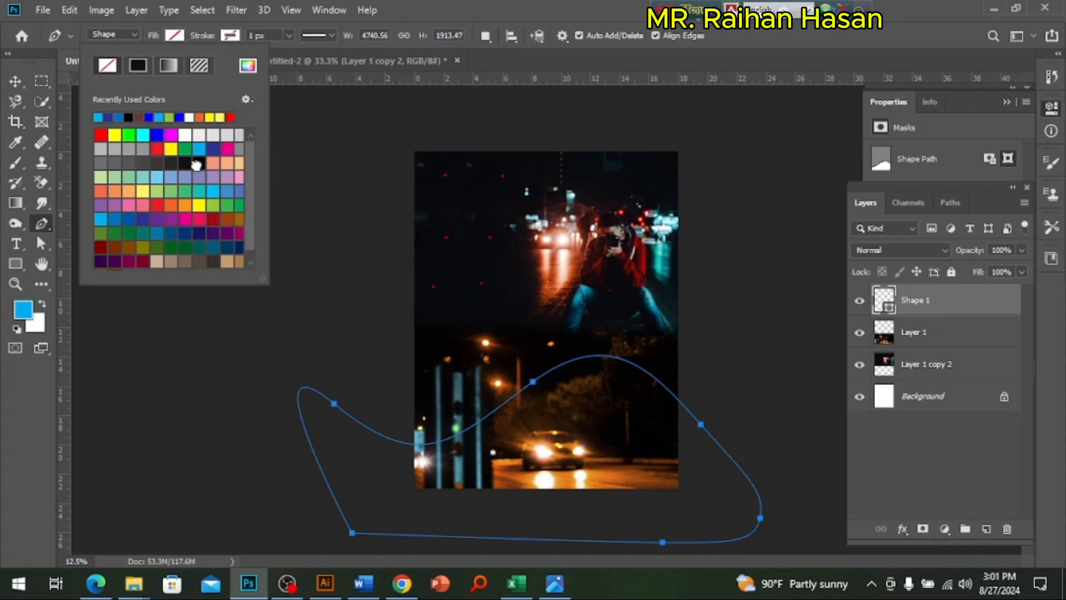
click(196, 165)
click(19, 85)
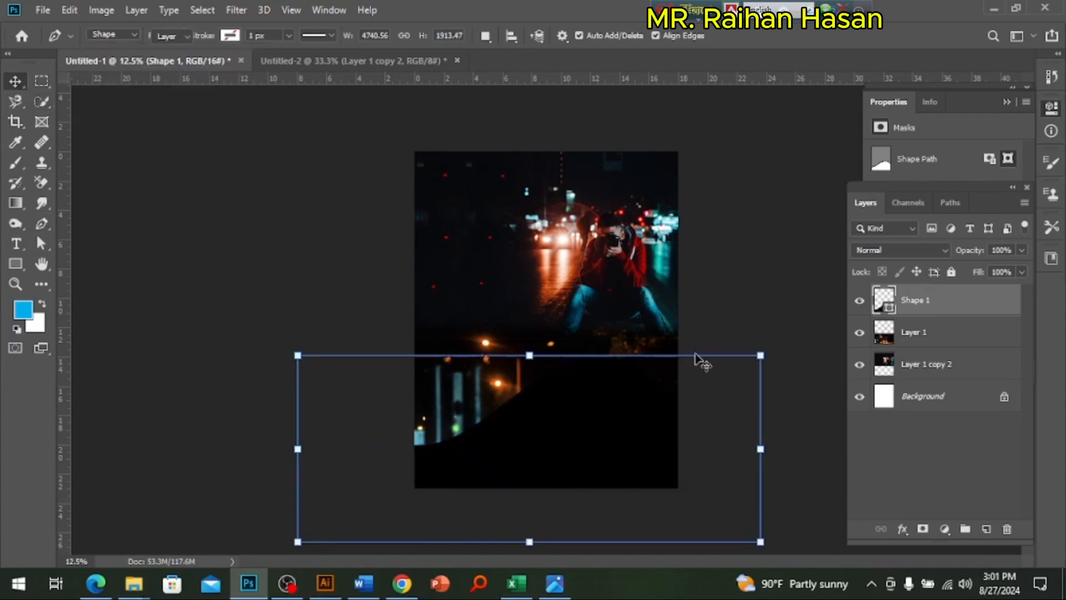
click(806, 404)
scroll(660, 409, up, 1)
click(581, 426)
click(581, 432)
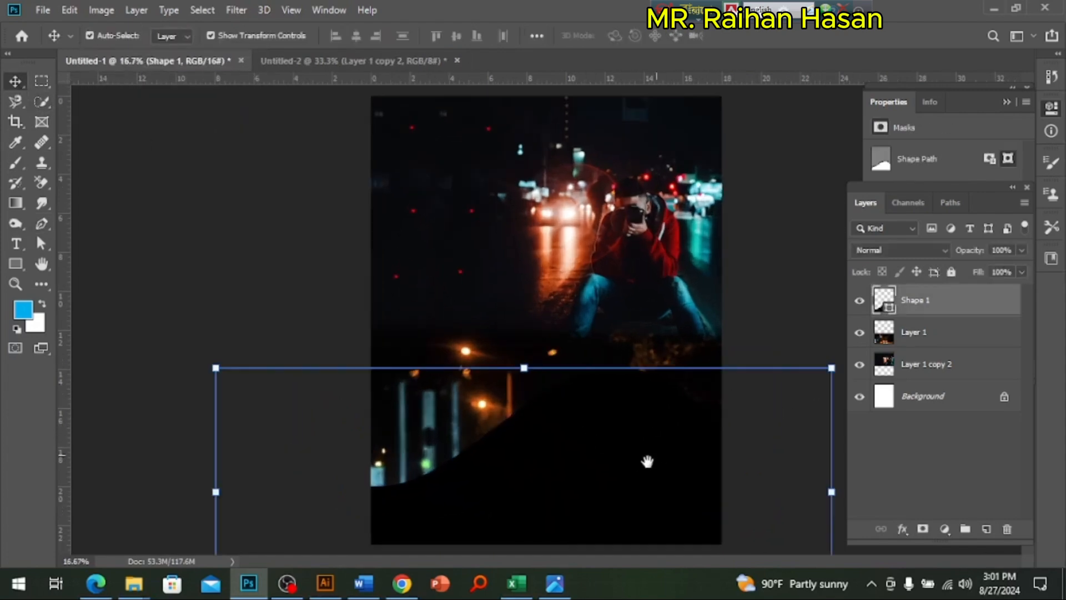
right_click(939, 307)
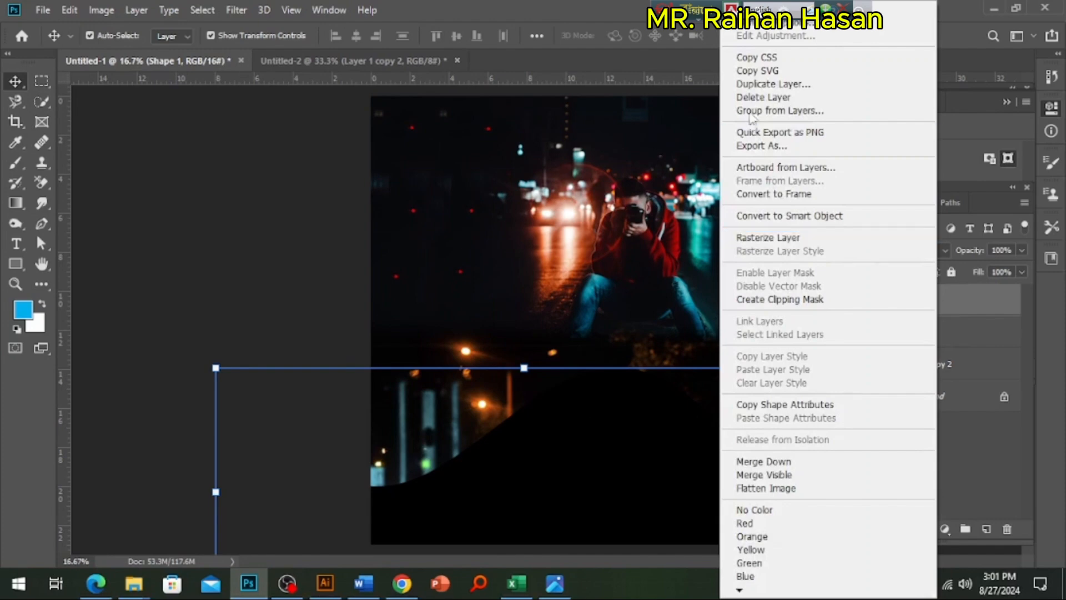
click(777, 238)
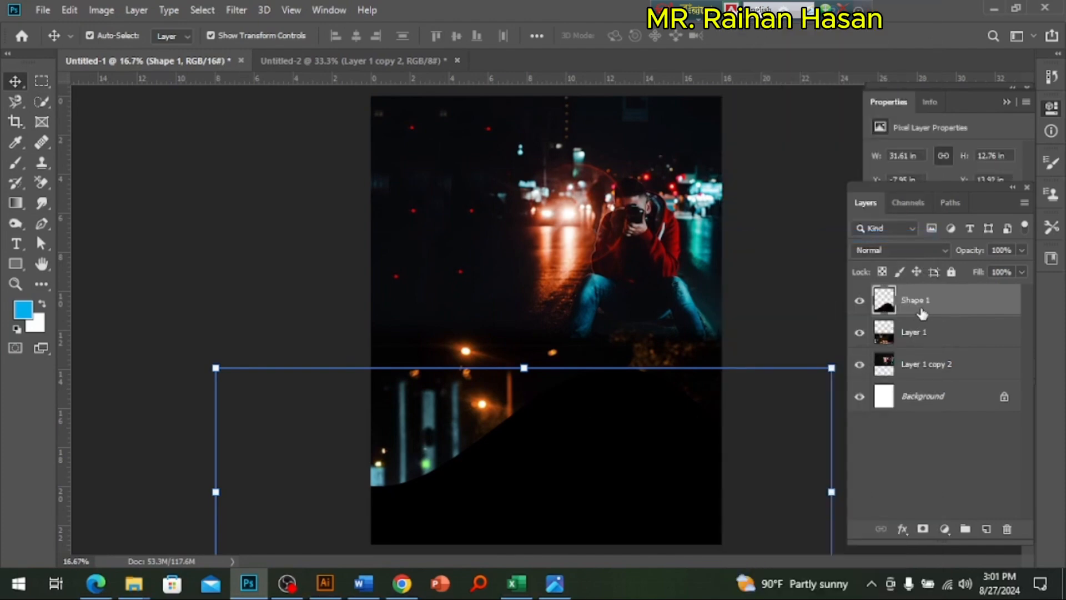
Step: Apply a spin Radial Blur of good quality to the wave shape, with the amount raised above 10
click(240, 10)
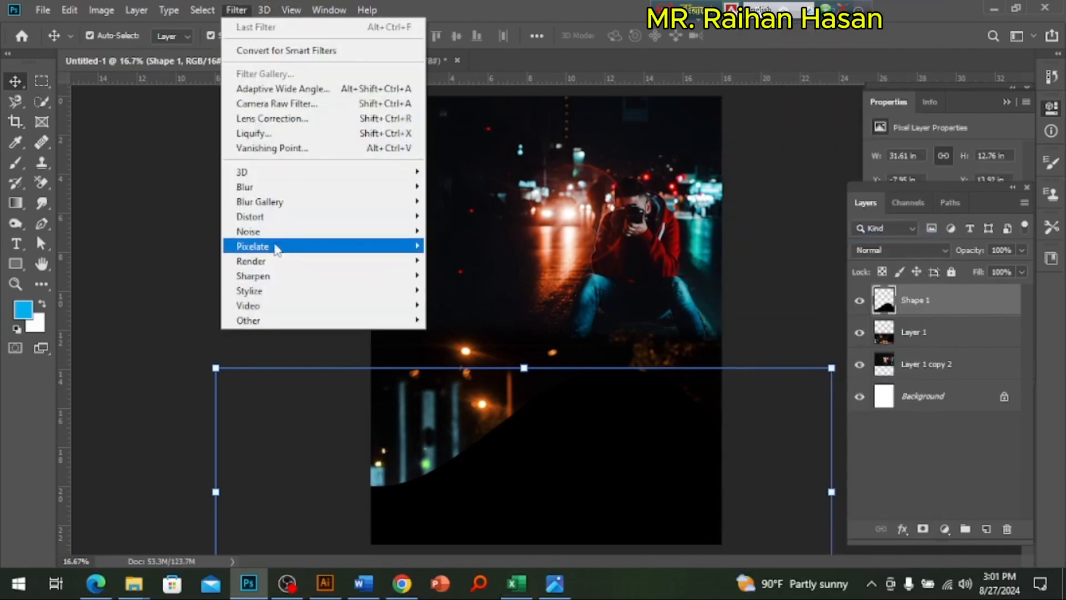
mouse_move(278, 187)
click(447, 292)
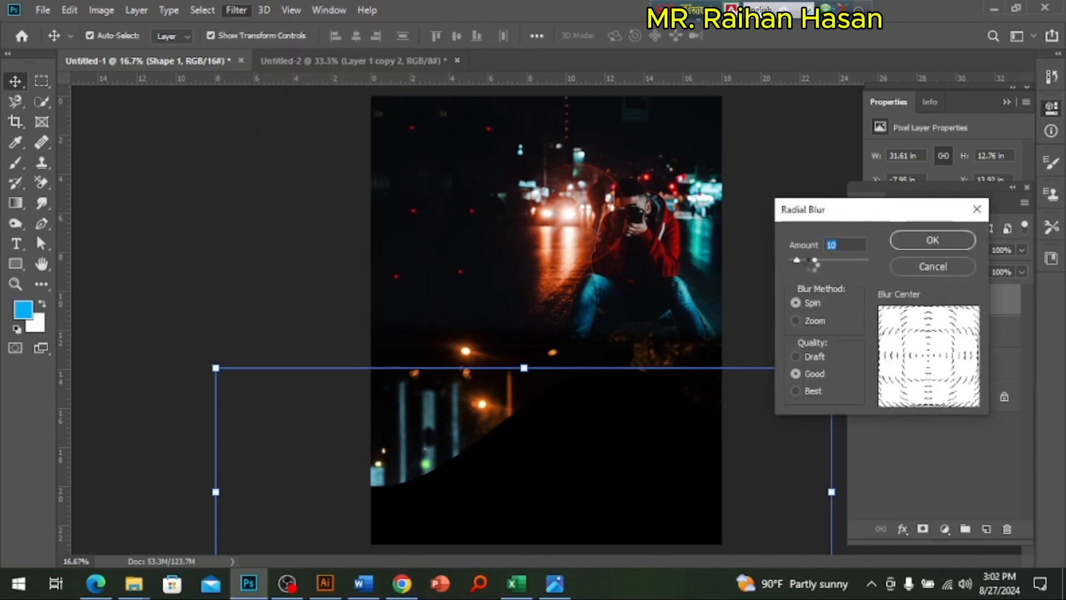
click(816, 260)
click(910, 244)
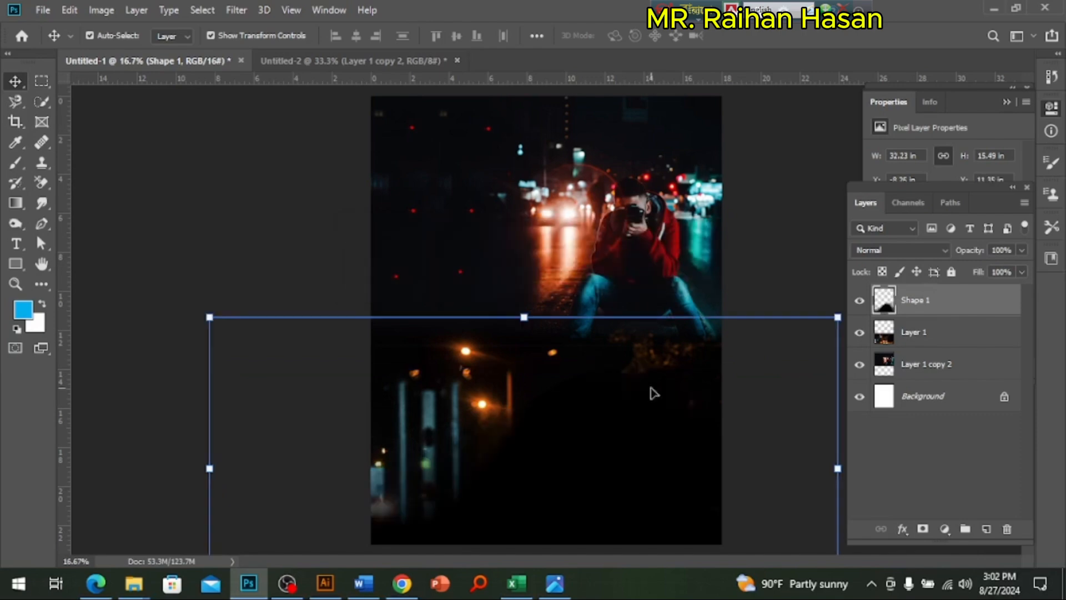
Step: Set the wave shape layer's blending mode to Linear Light
key(ctrl+minus)
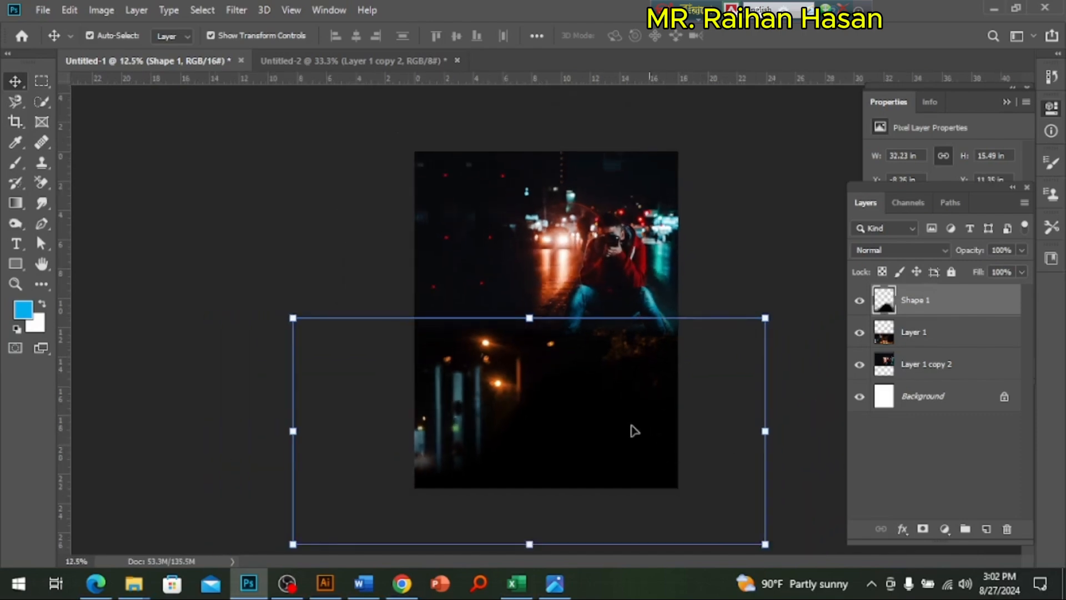
click(897, 251)
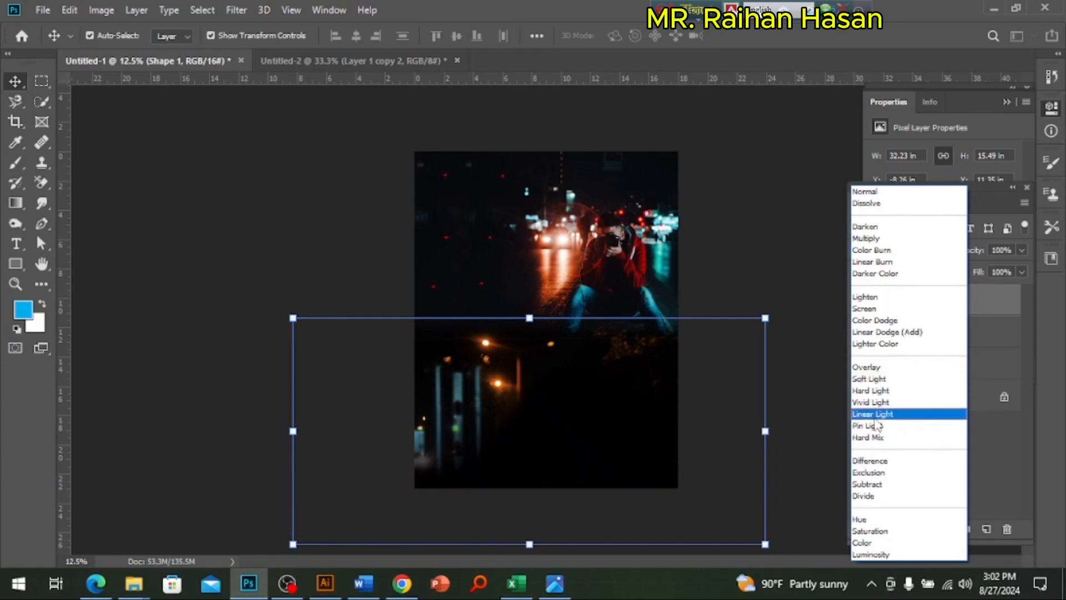
click(875, 419)
Step: Widen the blurred wave shape to 133.88% and reposition it over the poster's lower part, with more of the street photo uncovered
drag(596, 468, 651, 466)
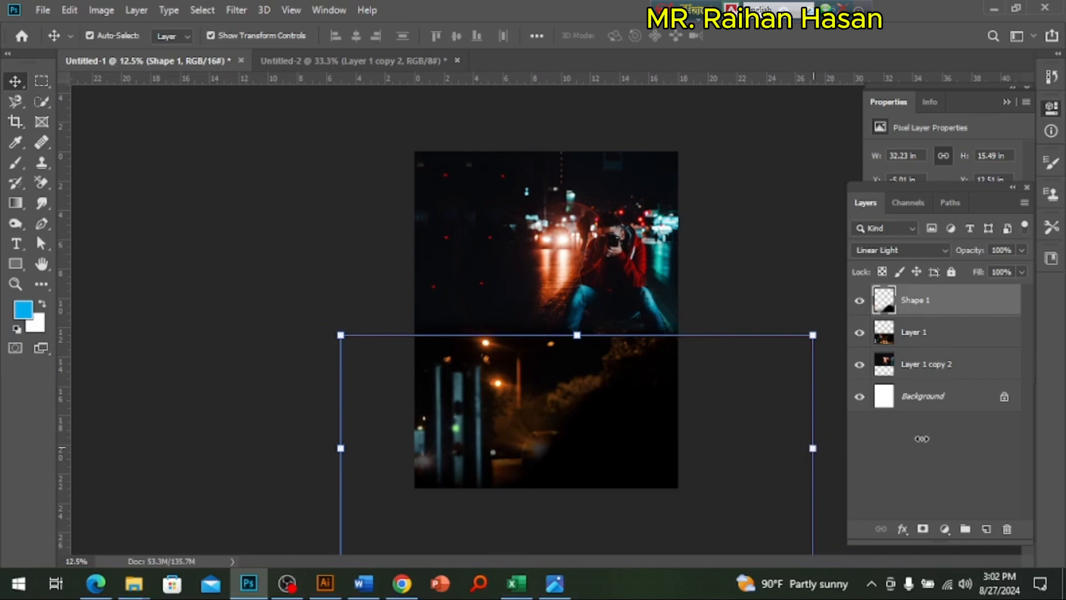
drag(813, 448, 973, 448)
drag(669, 428, 618, 427)
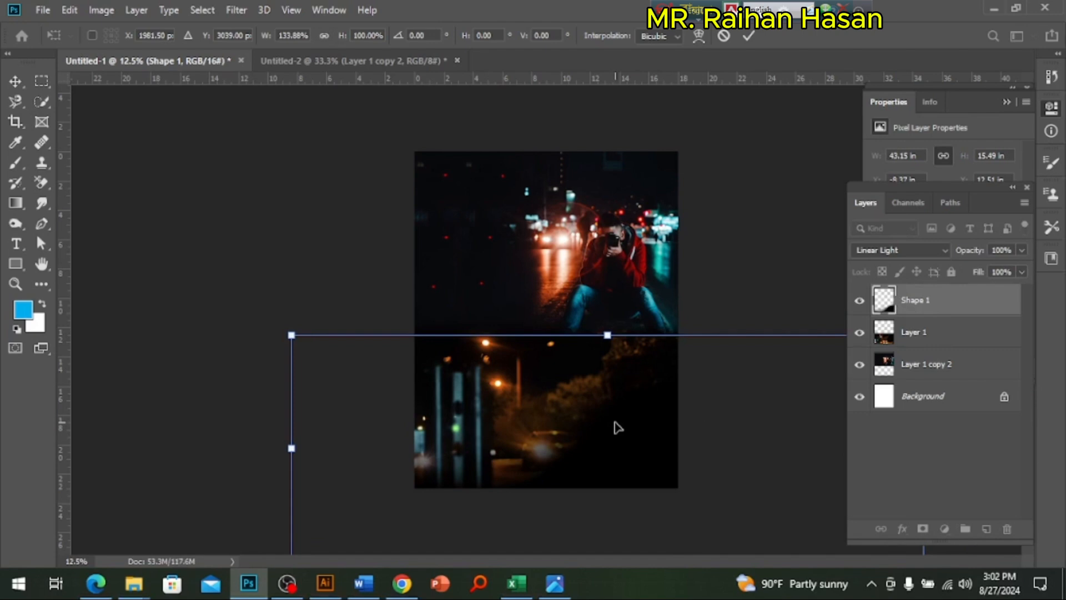
drag(617, 431, 619, 417)
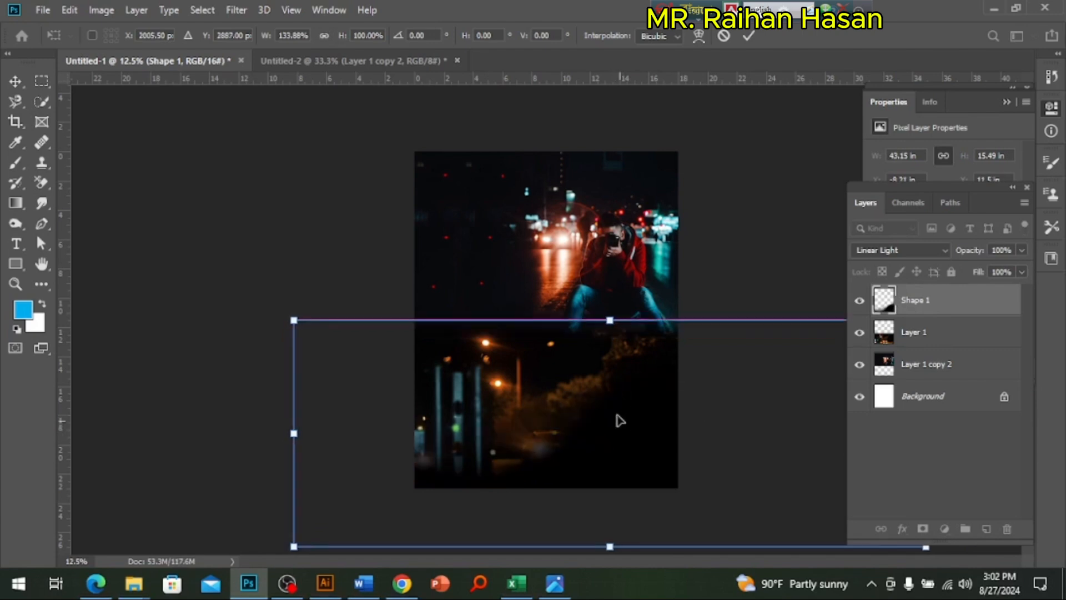
key(Return)
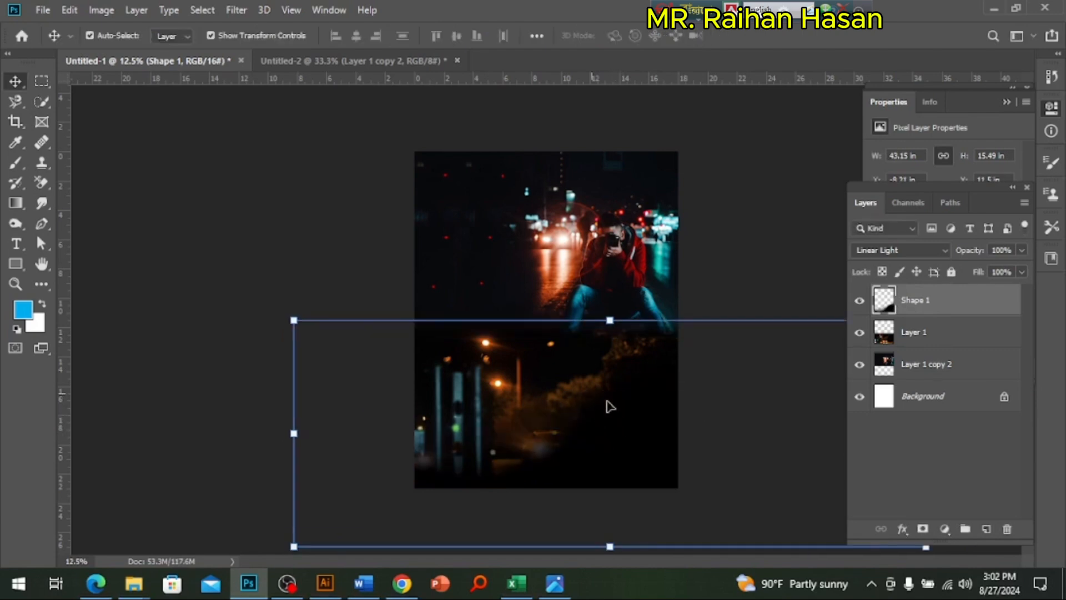
Step: Check the reference poster po.jpg and reduce the wave shape layer's opacity to about 76%
click(554, 583)
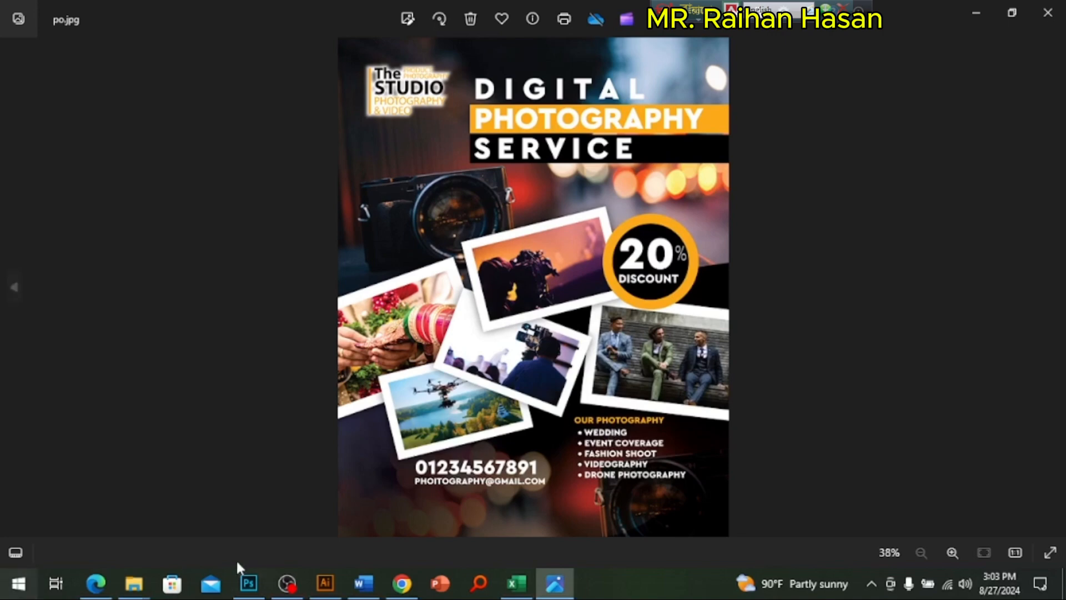
click(248, 583)
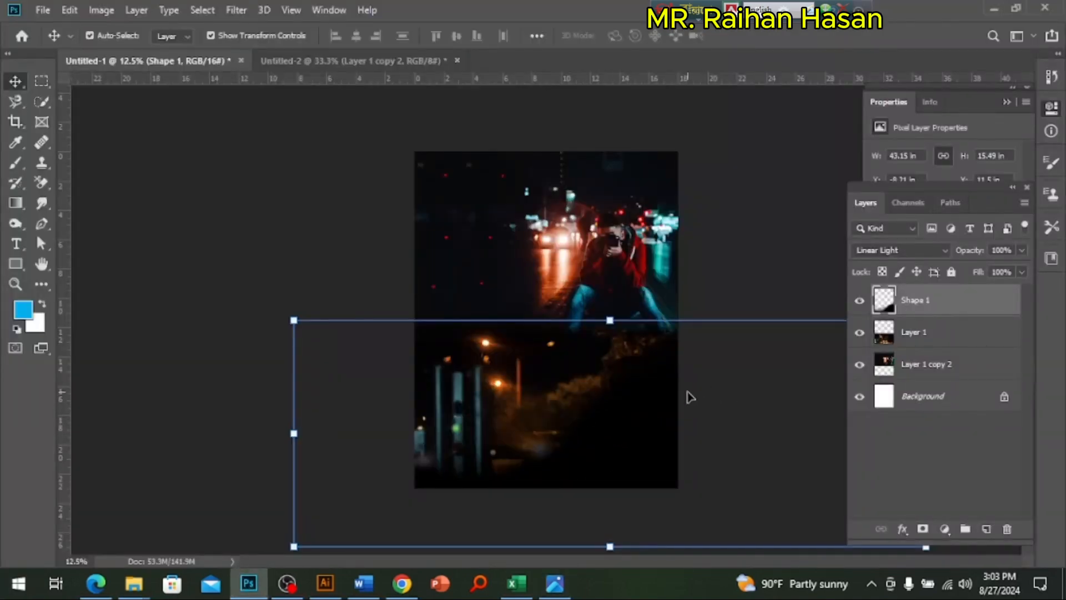
click(725, 327)
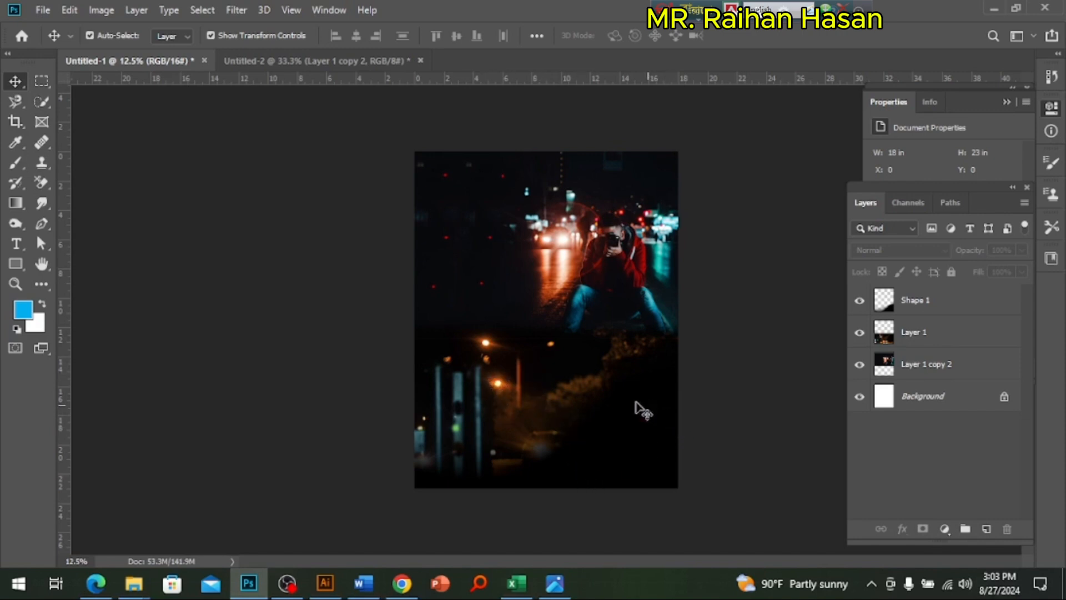
click(504, 349)
key(ctrl+plus)
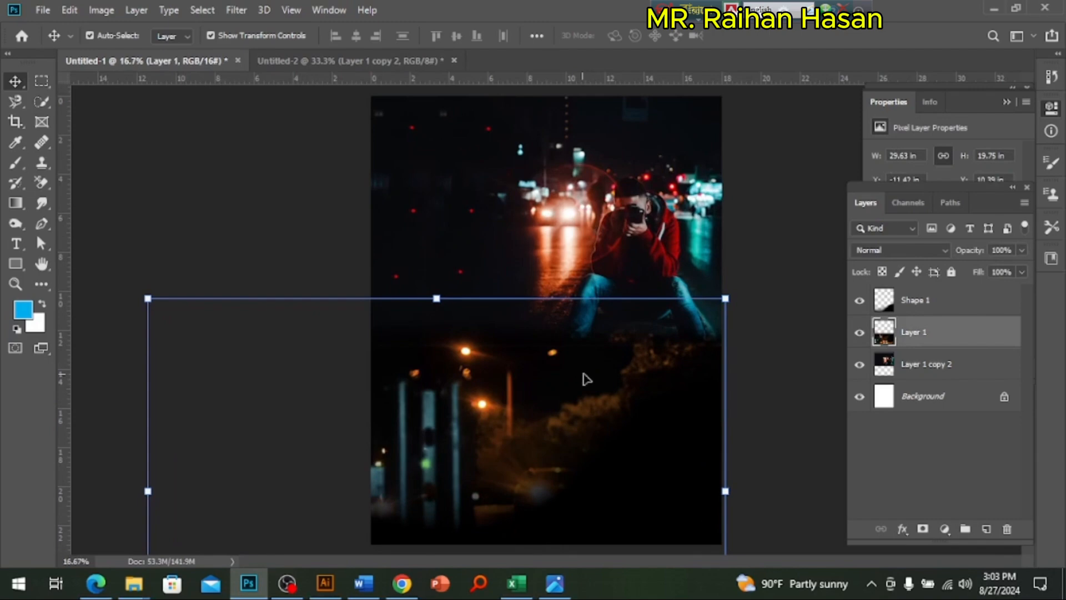
click(692, 508)
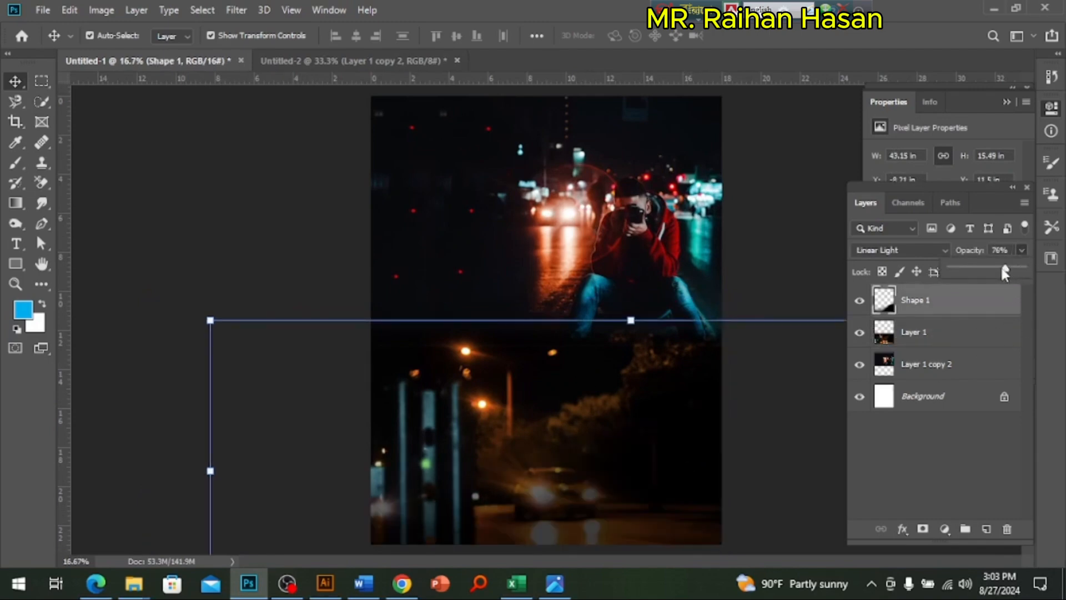
click(840, 267)
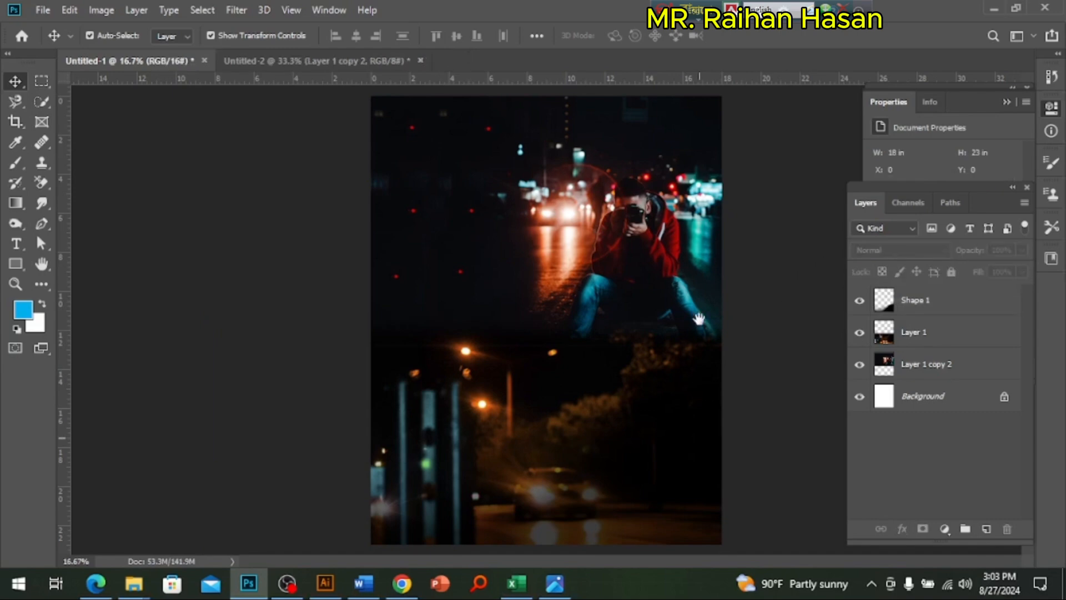
Step: Review the blended background at different magnifications and compare it with the reference poster po.jpg
key(ctrl+minus)
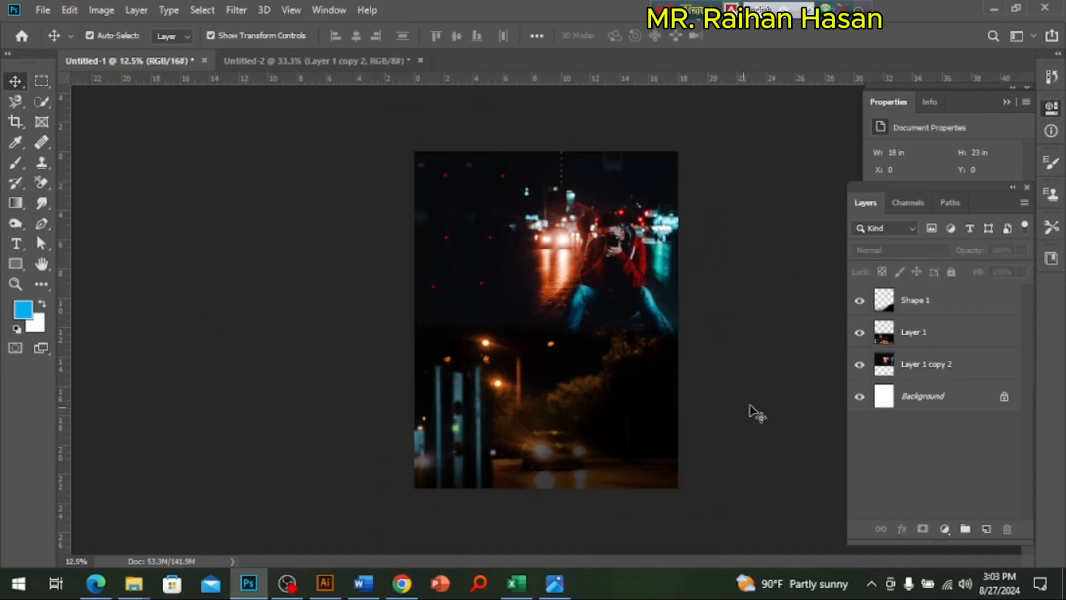
key(ctrl+plus)
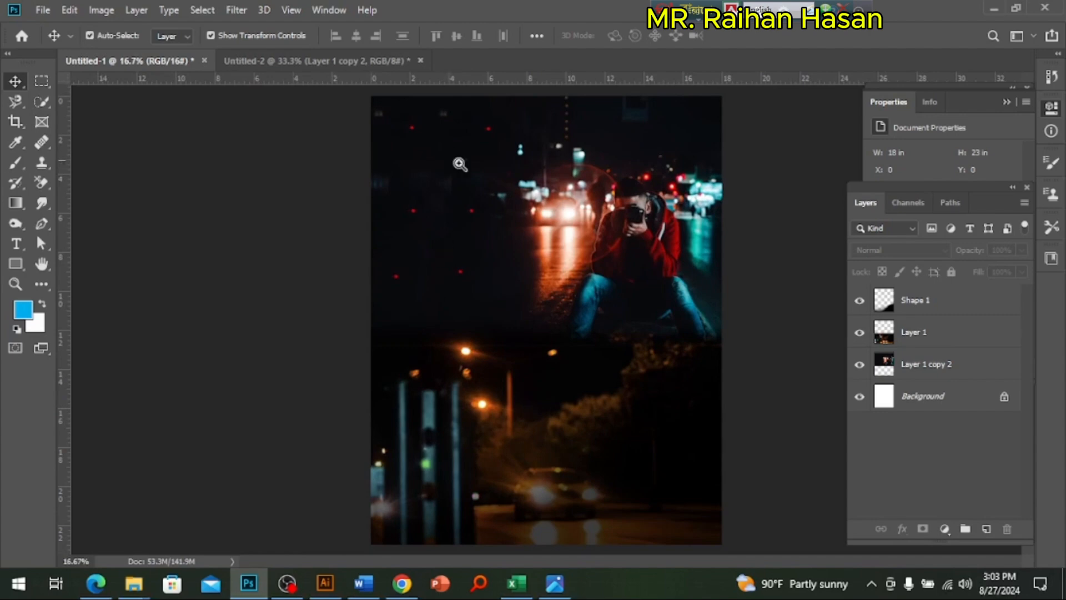
key(ctrl+minus)
key(ctrl+plus)
click(554, 583)
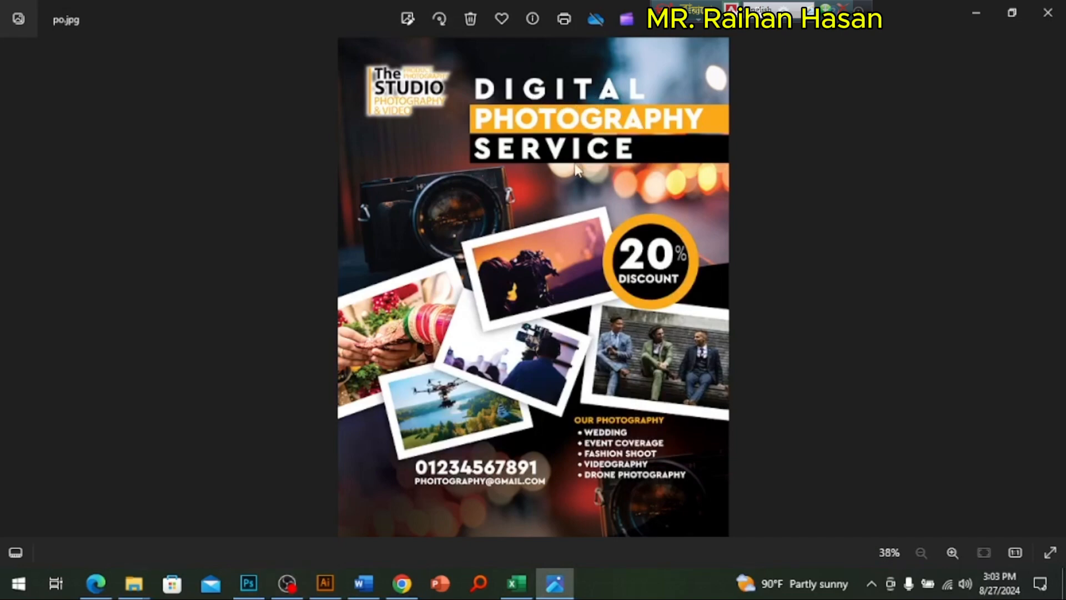
click(248, 582)
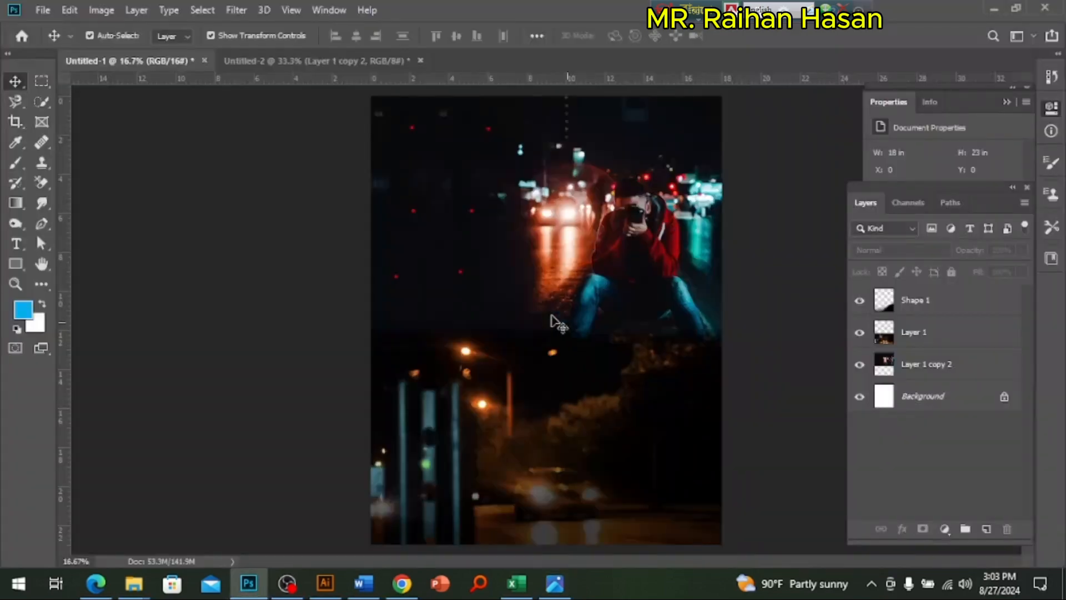
Step: Add the text "Digital" in Antipasto Pro ExtraBold, scale it to about 1829%, and place it across the poster's upper part
click(15, 243)
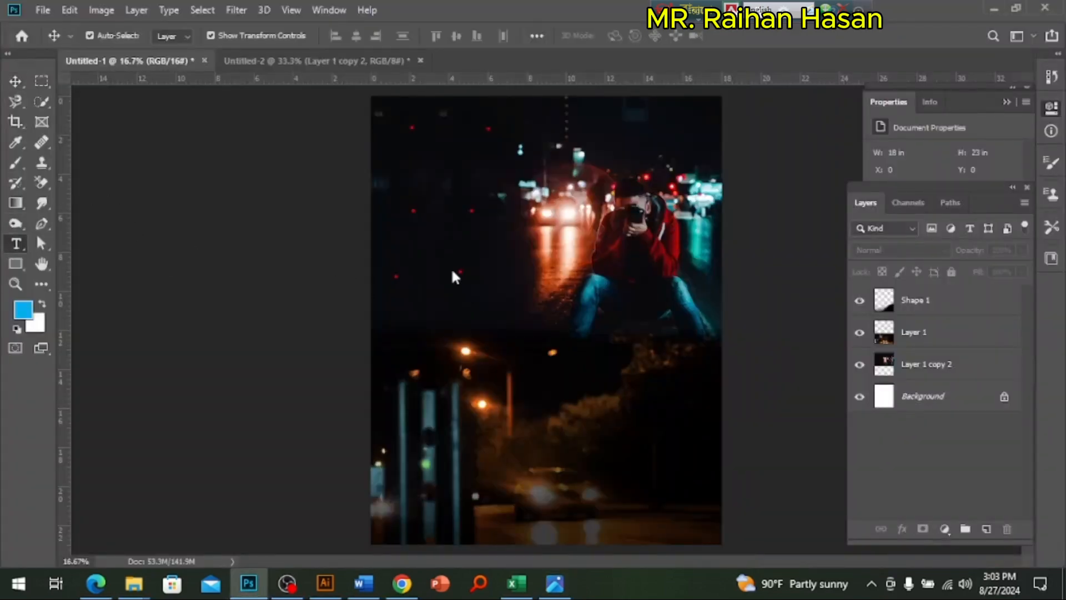
click(399, 201)
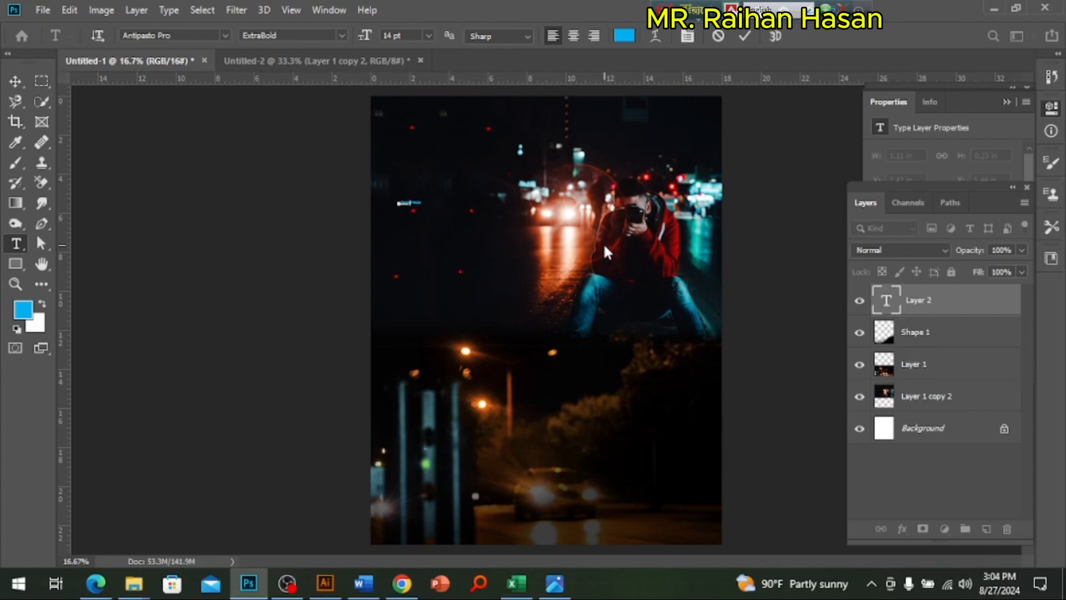
click(15, 81)
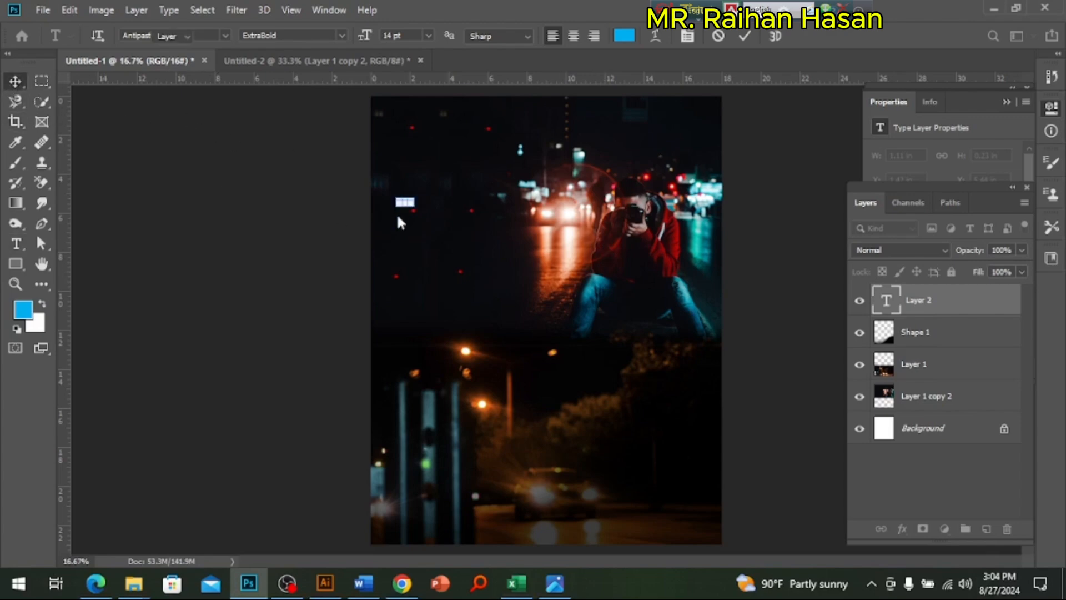
drag(415, 207, 622, 312)
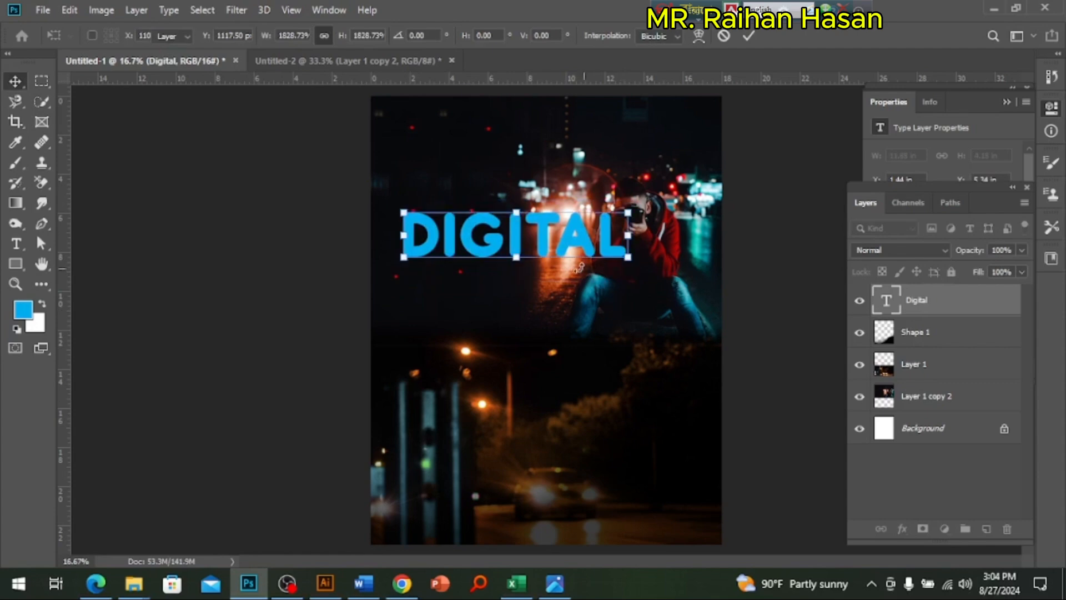
key(Return)
drag(555, 280, 551, 245)
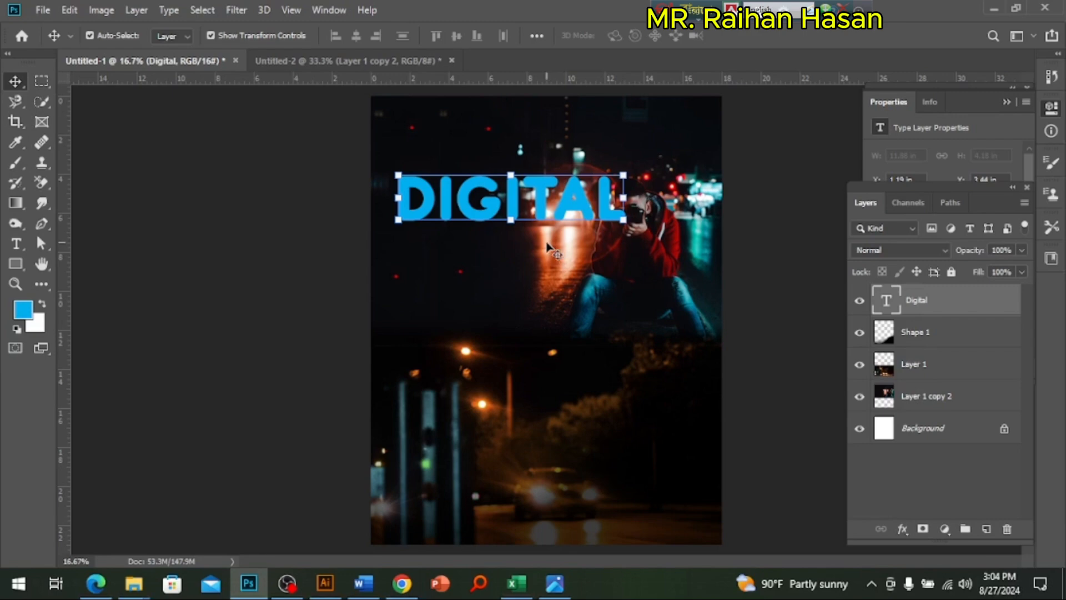
Step: Create a rectangle 16 in wide and 21 in high and fill it with dark blue
key(ctrl+alt+space)
ctrl+alt+click(543, 237)
click(18, 265)
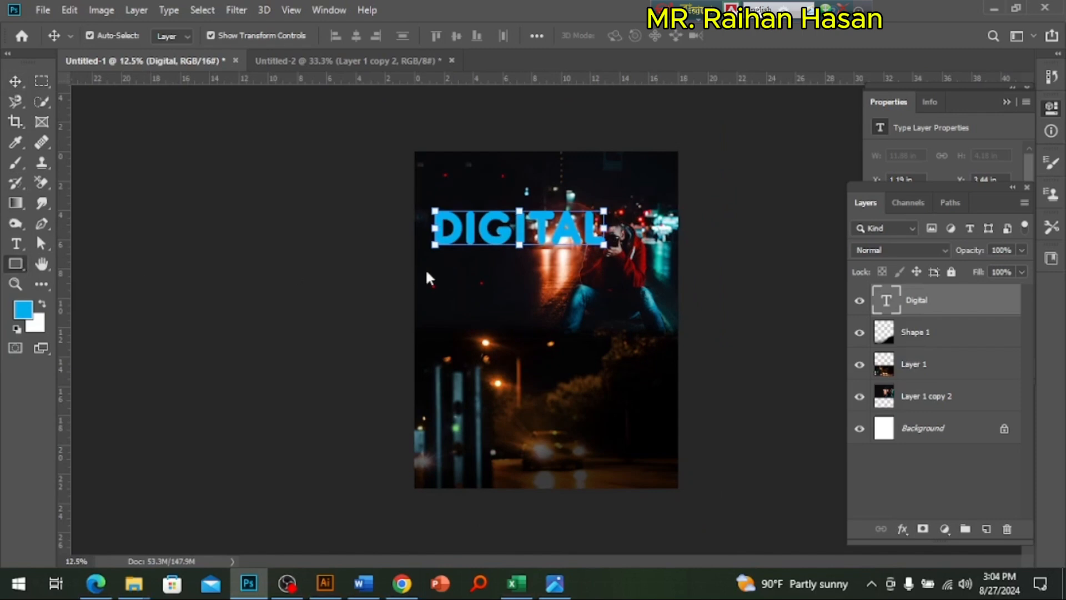
click(415, 226)
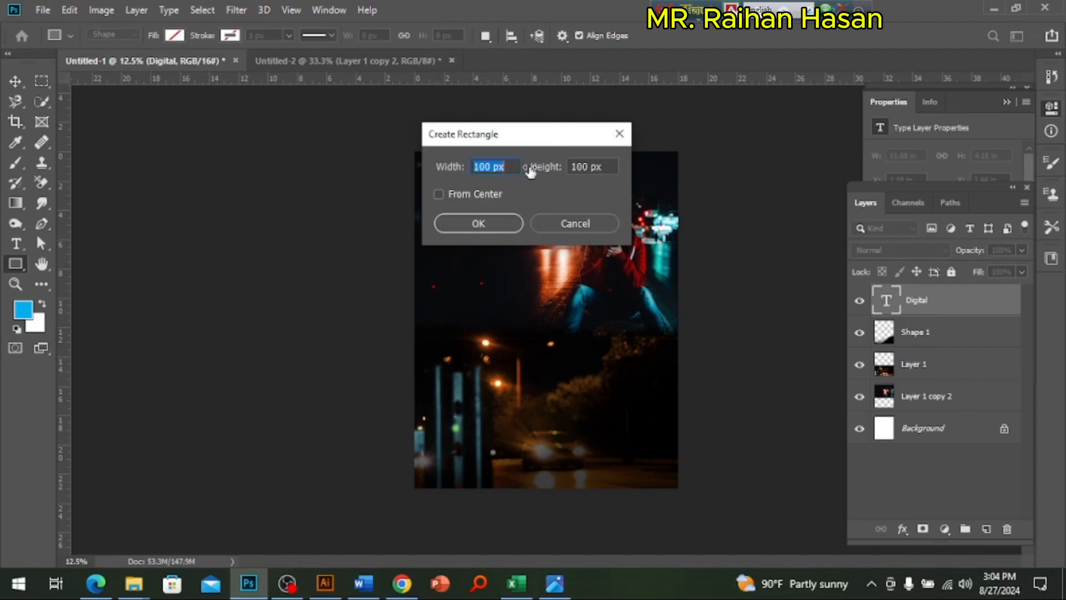
text(16 in)
key(Tab)
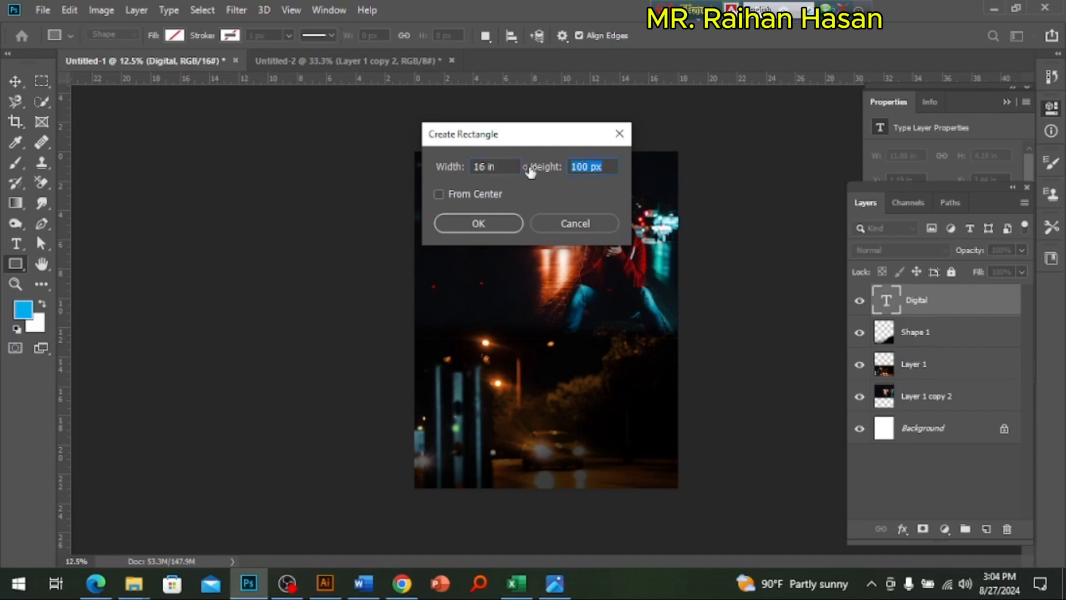
text(21in)
key(Return)
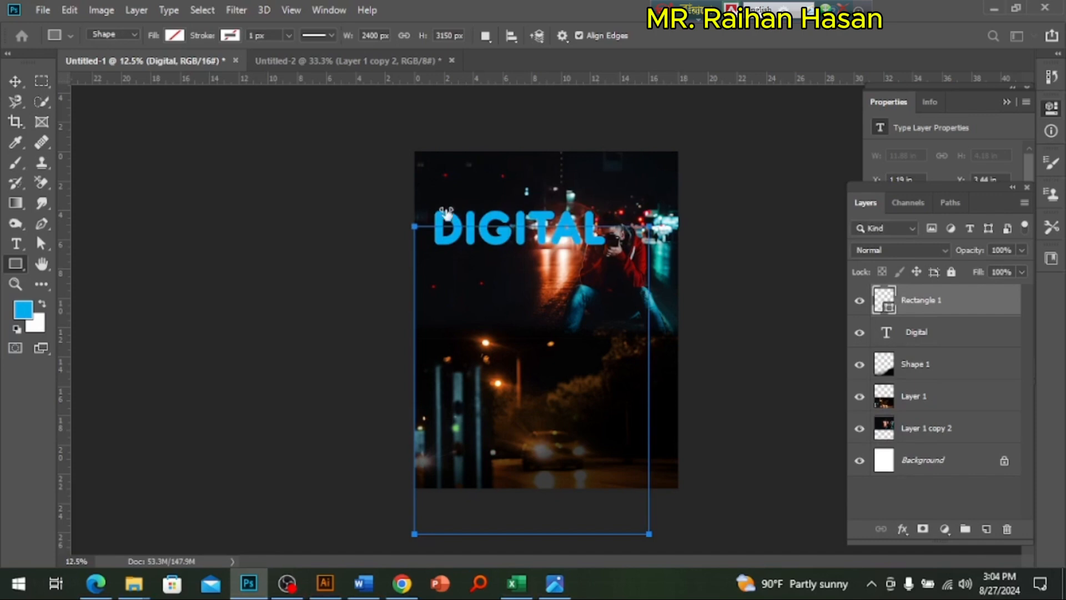
click(175, 35)
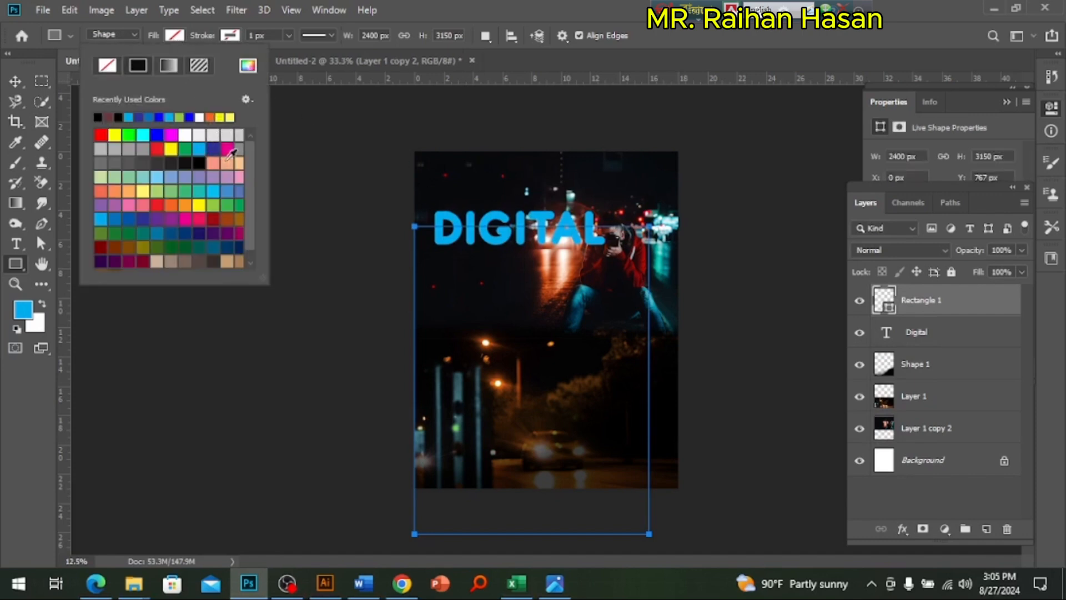
click(213, 149)
Step: Centre the blue rectangle horizontally and vertically on the Background layer
click(29, 82)
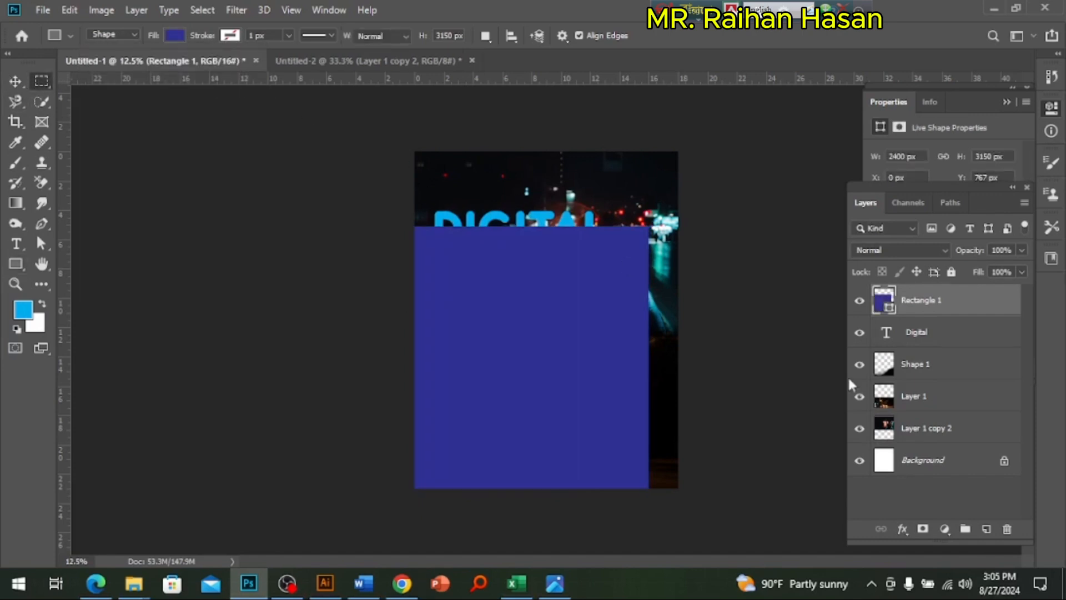
ctrl+click(930, 461)
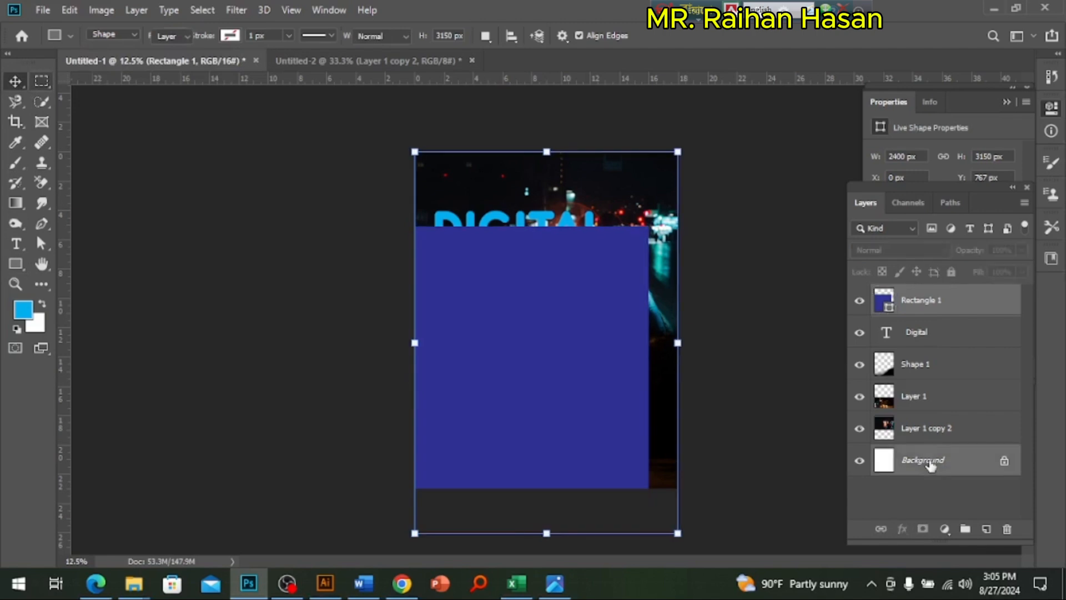
key(v)
click(357, 37)
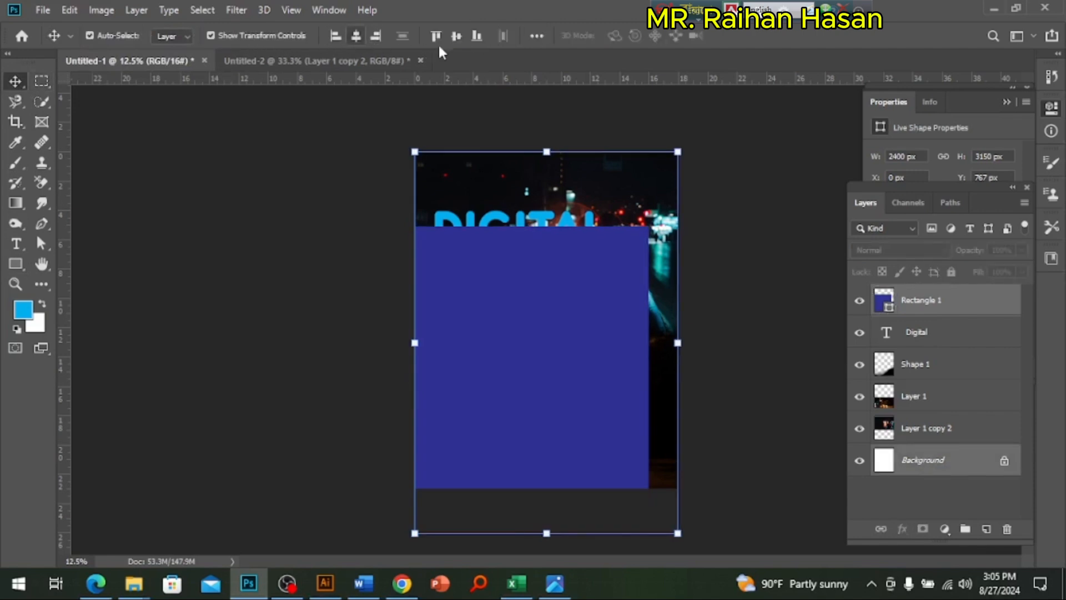
click(457, 37)
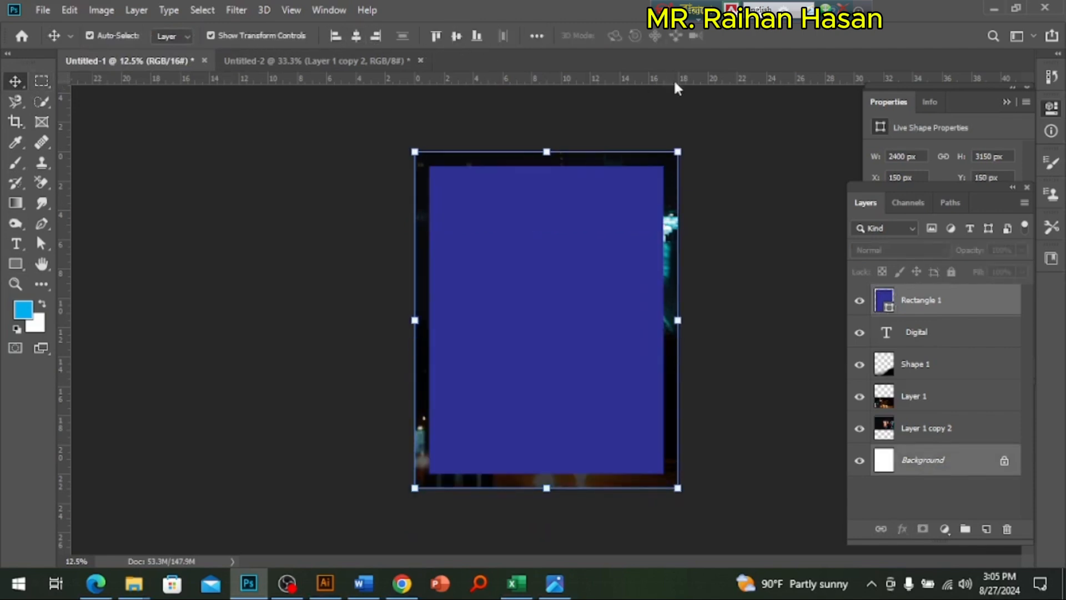
Step: Place two horizontal and two vertical guides along the blue rectangle's edges to mark the poster margins
drag(674, 79, 668, 167)
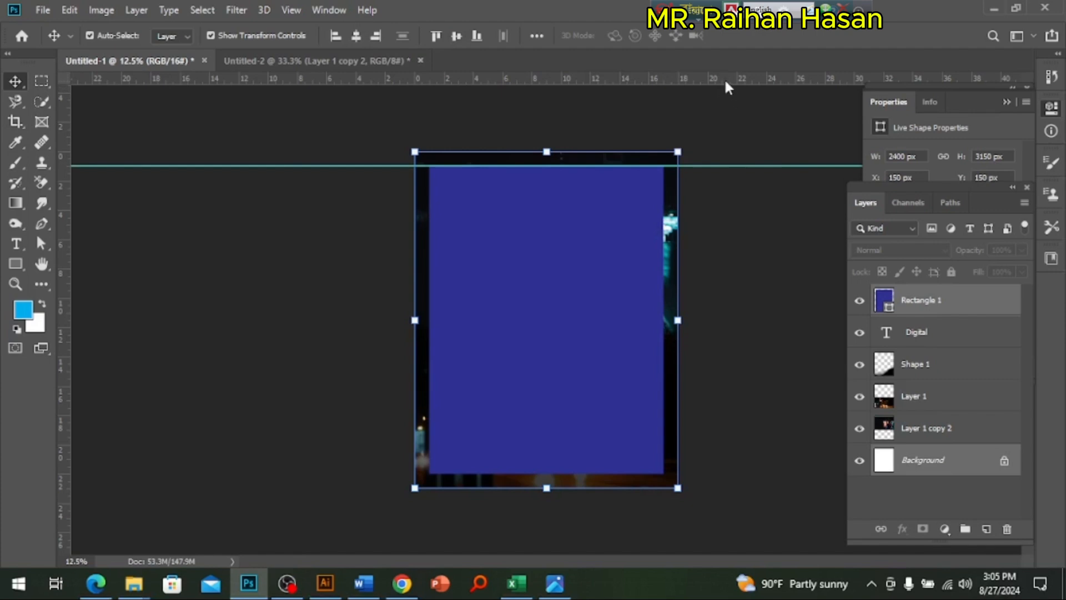
drag(725, 79, 706, 473)
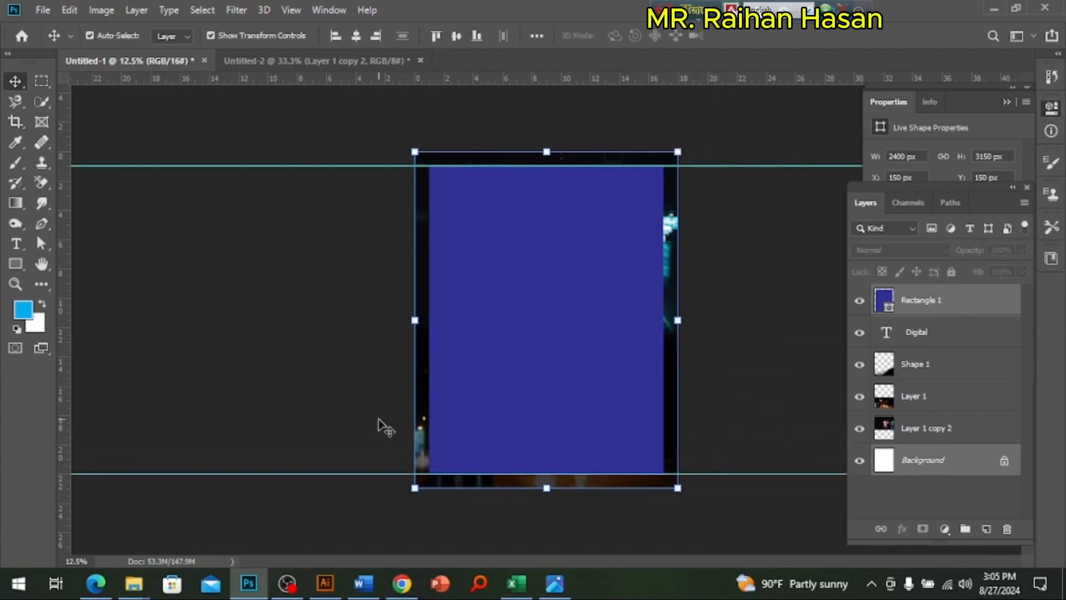
drag(74, 359, 429, 357)
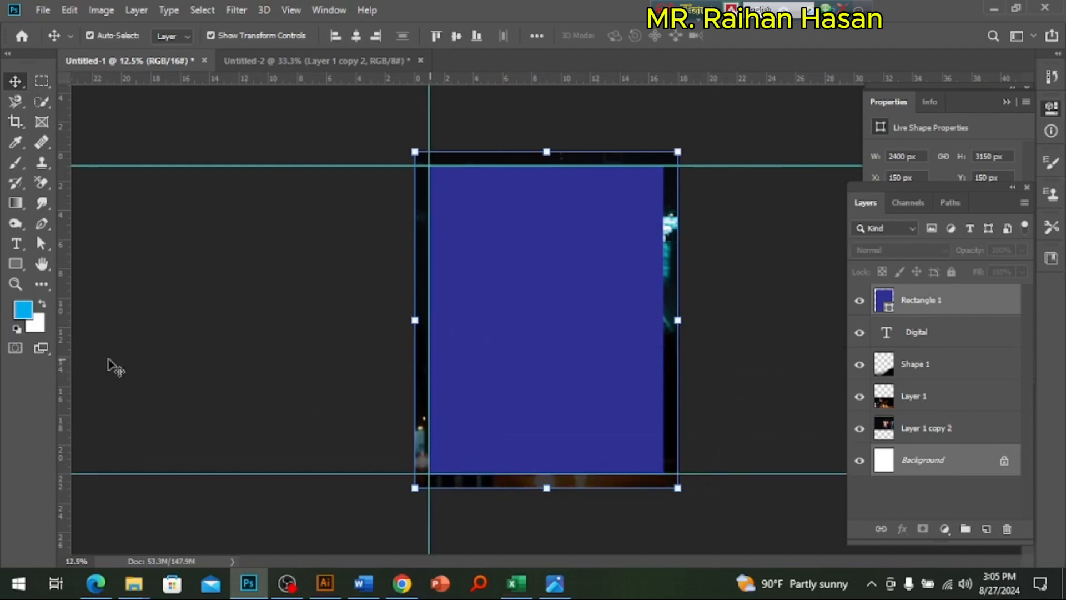
drag(72, 290, 665, 255)
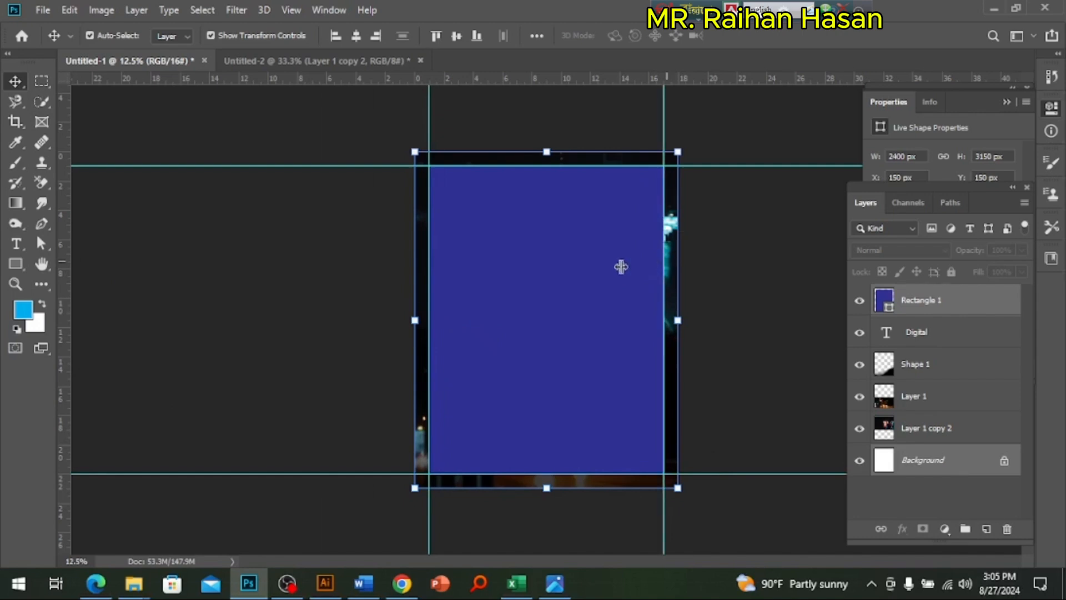
Step: Delete the blue margin rectangle from the poster
click(691, 292)
click(631, 295)
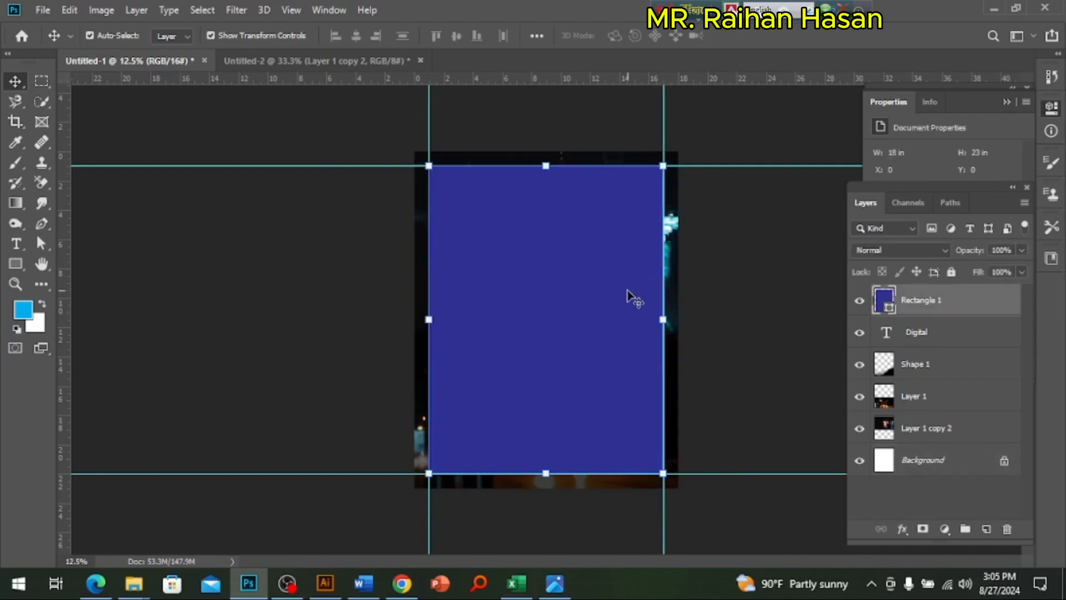
key(Delete)
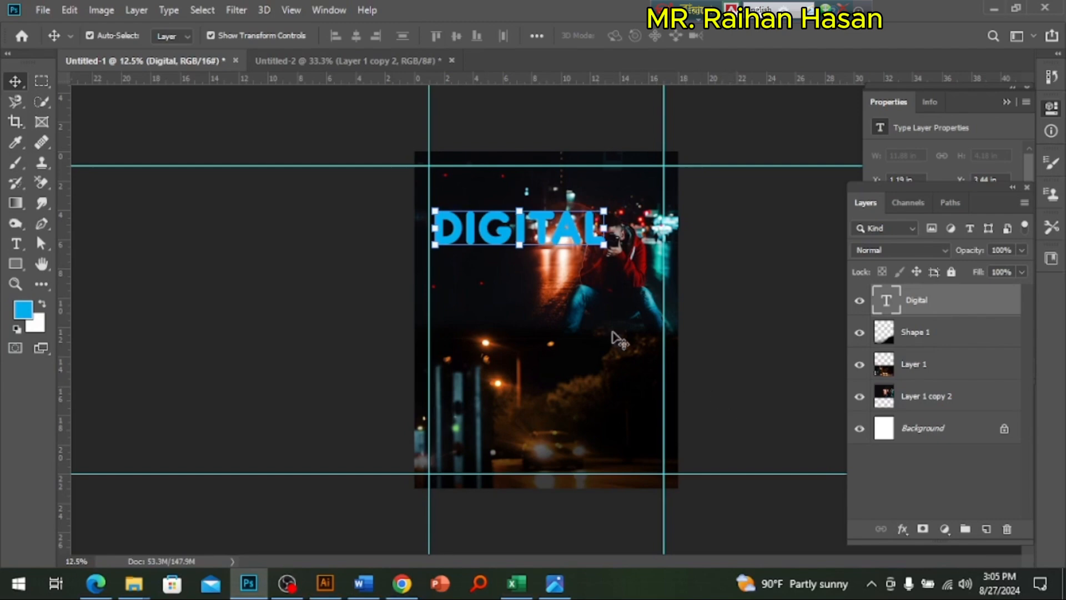
Step: Move the text "DIGITAL" down to about the middle of the poster, near X 1.32 in and Y 9.8 in
drag(554, 239, 561, 255)
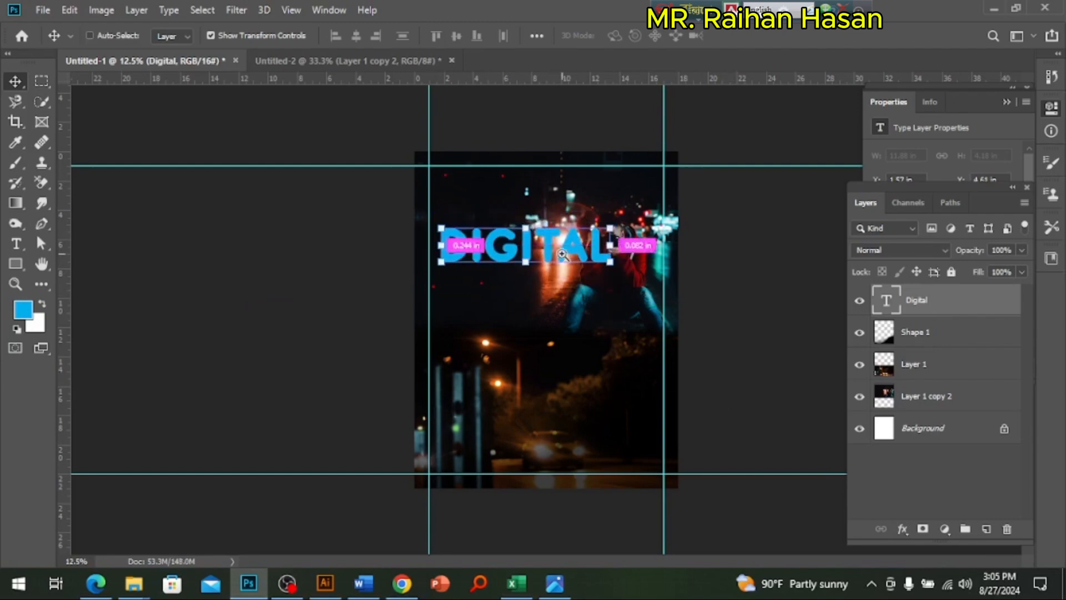
key(ctrl+plus)
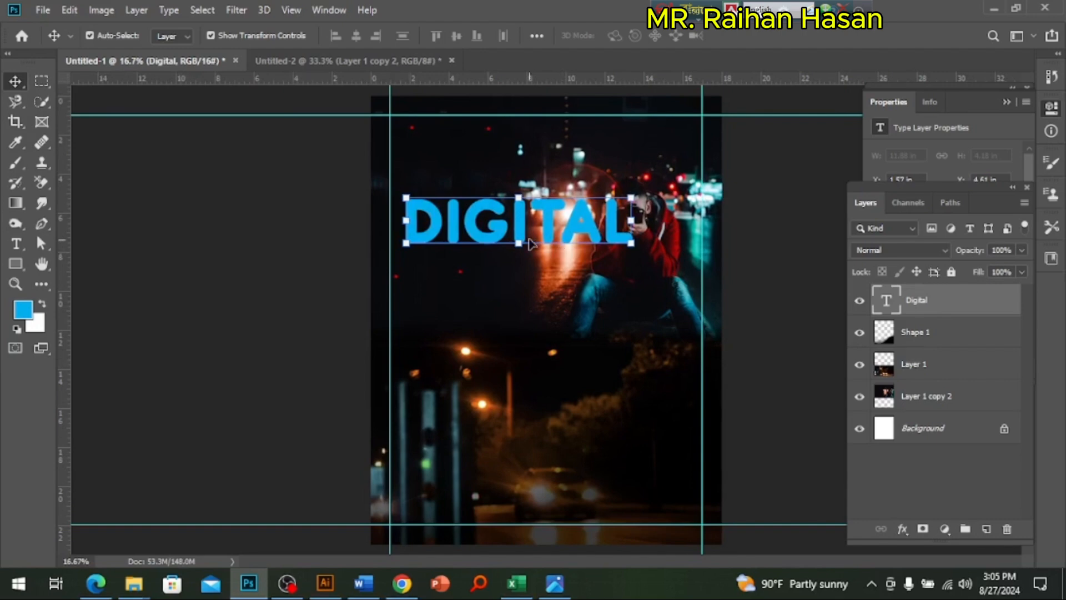
drag(516, 228, 514, 325)
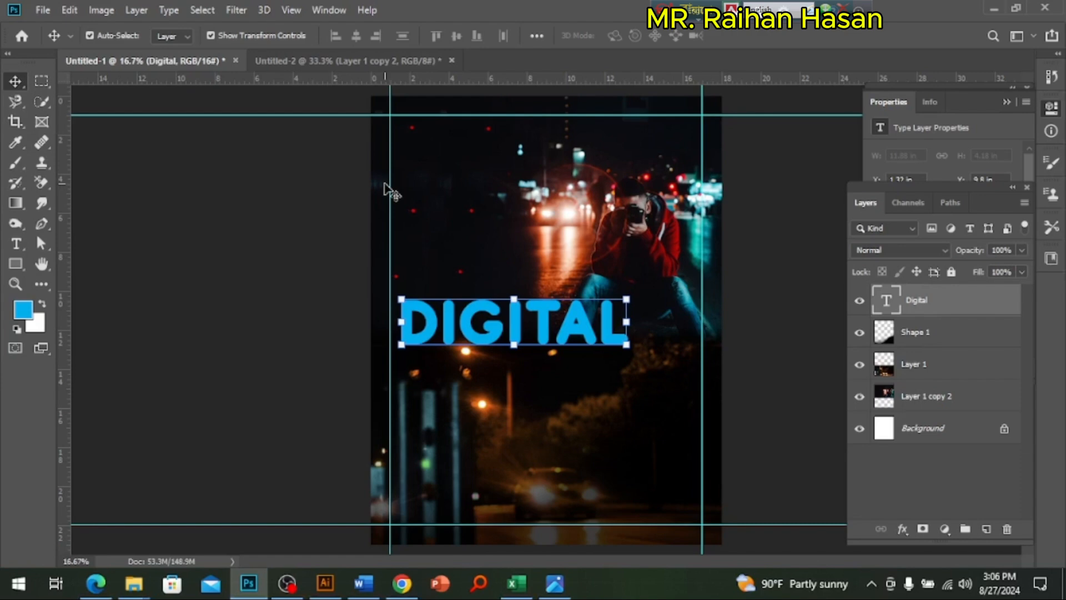
Step: Add "PHOTOGRAPHER" as a second line of the heading text below "DIGITAL"
key(t)
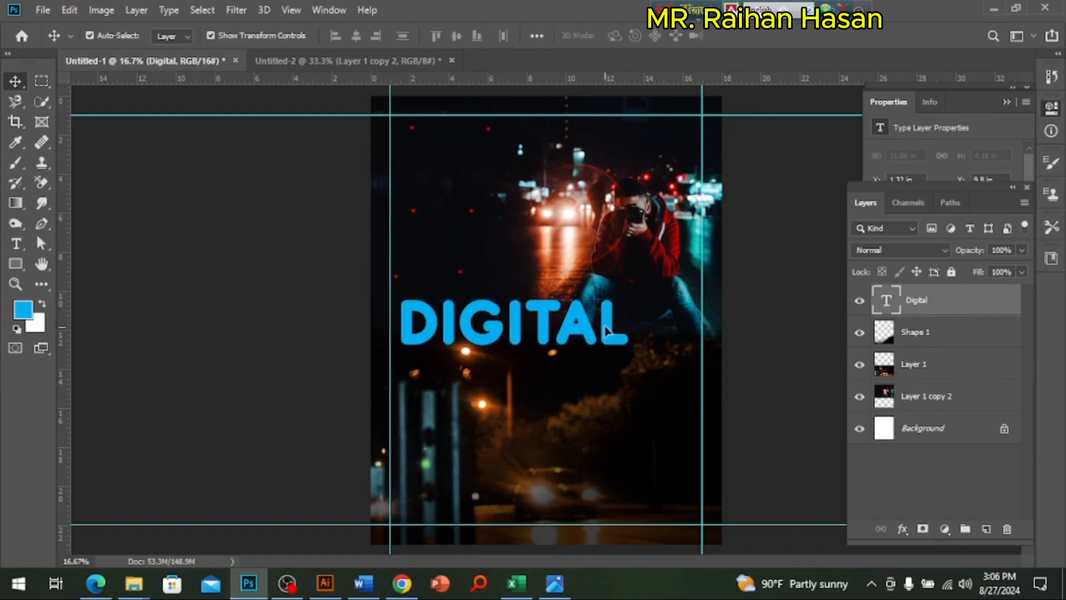
double_click(608, 324)
key(Right)
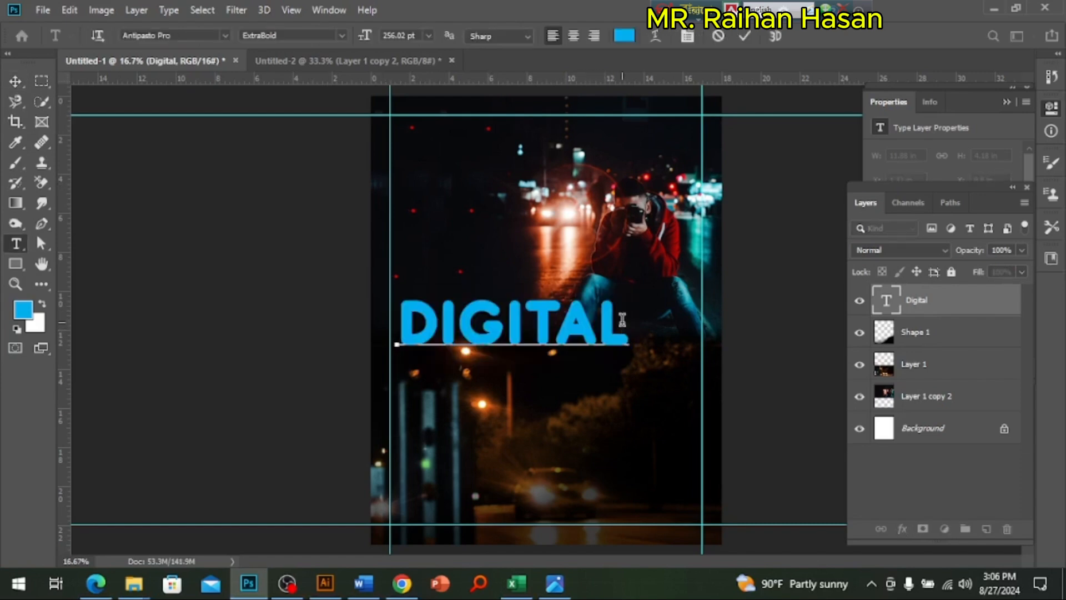
key(Return)
text(PHOTOGRA)
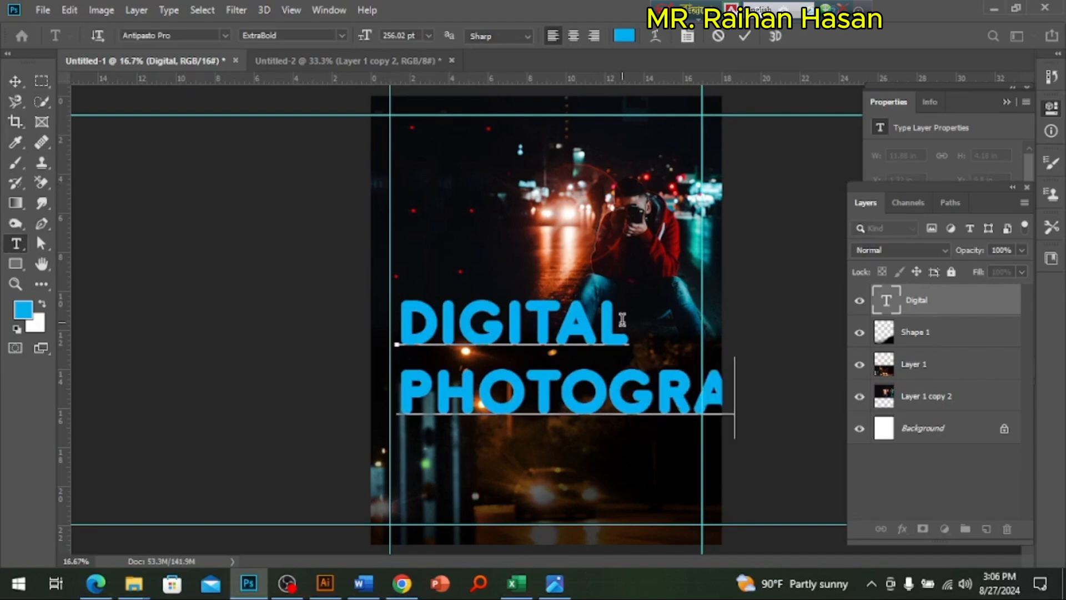
text(PHY)
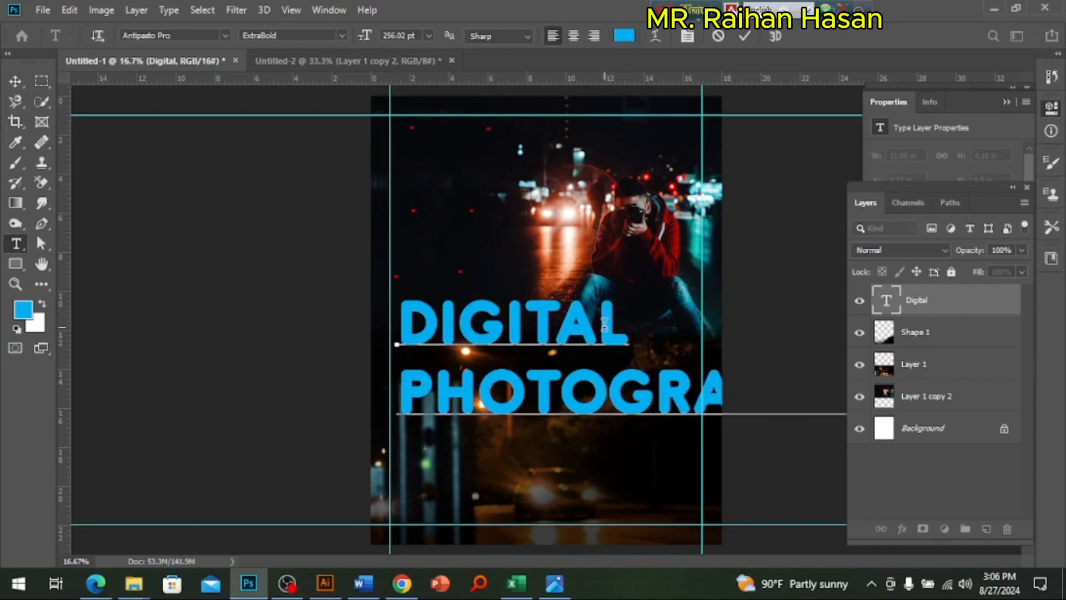
Step: Add "SERVICE" as the heading's third line, correcting its spelling, and finish the text edit
key(Return)
text(SE)
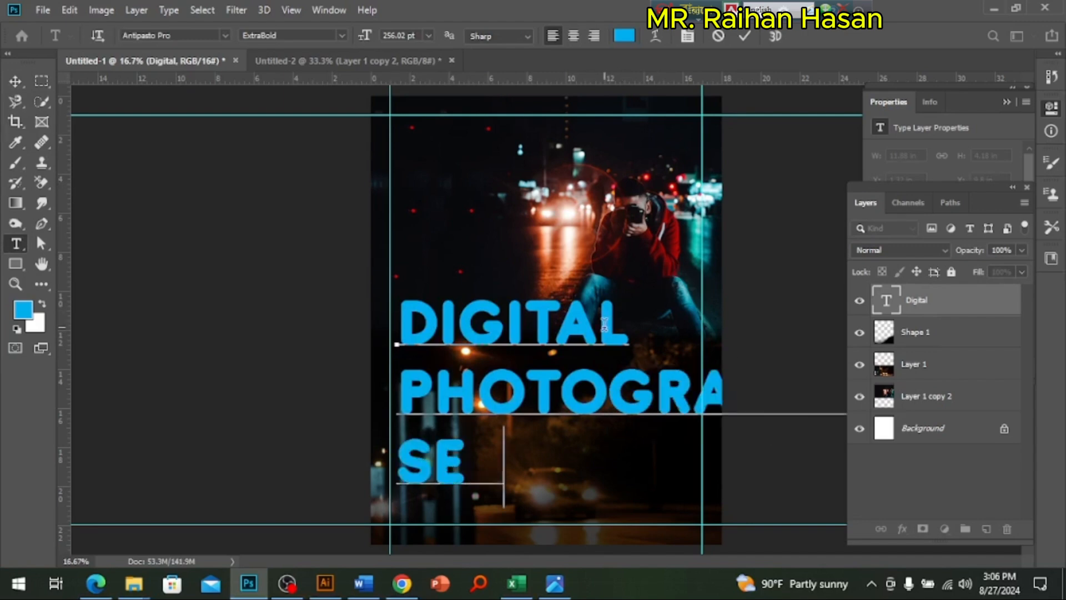
text(RVIVE)
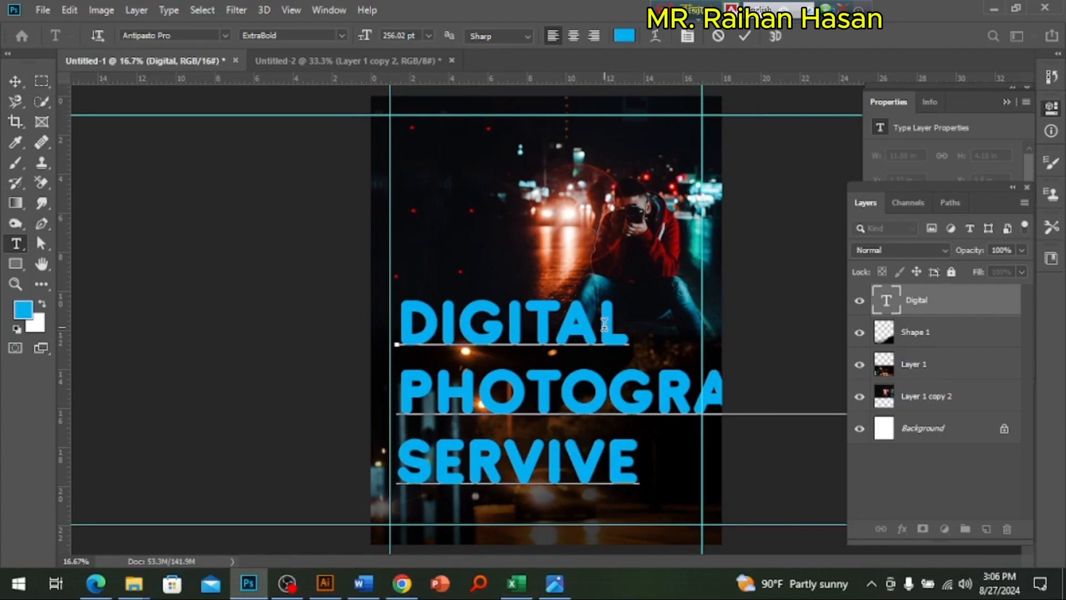
key(Left)
key(Left)
key(Delete)
key(Delete)
text(CE)
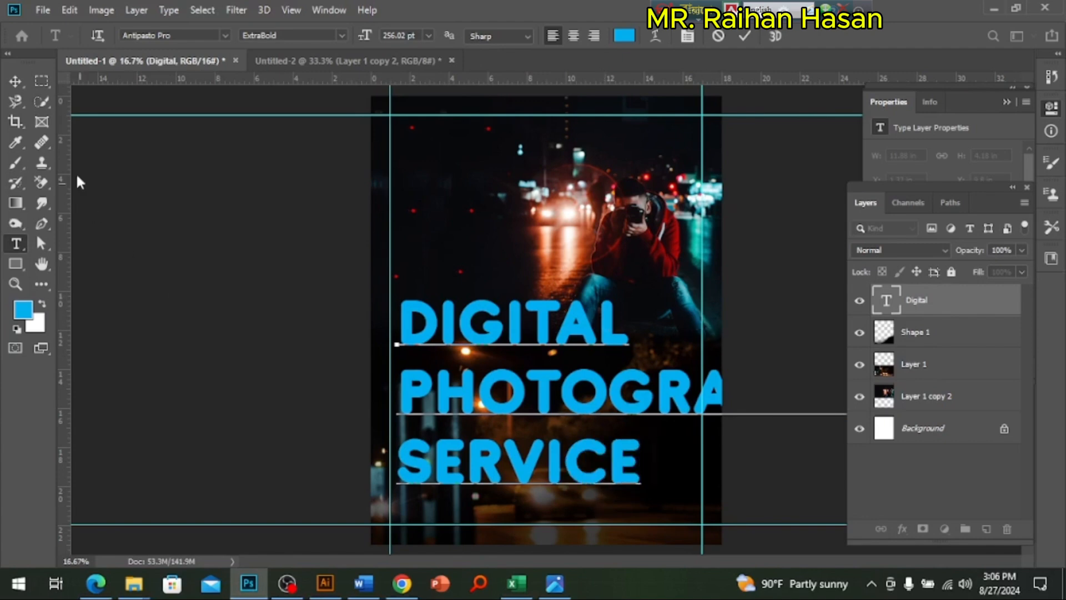
click(15, 81)
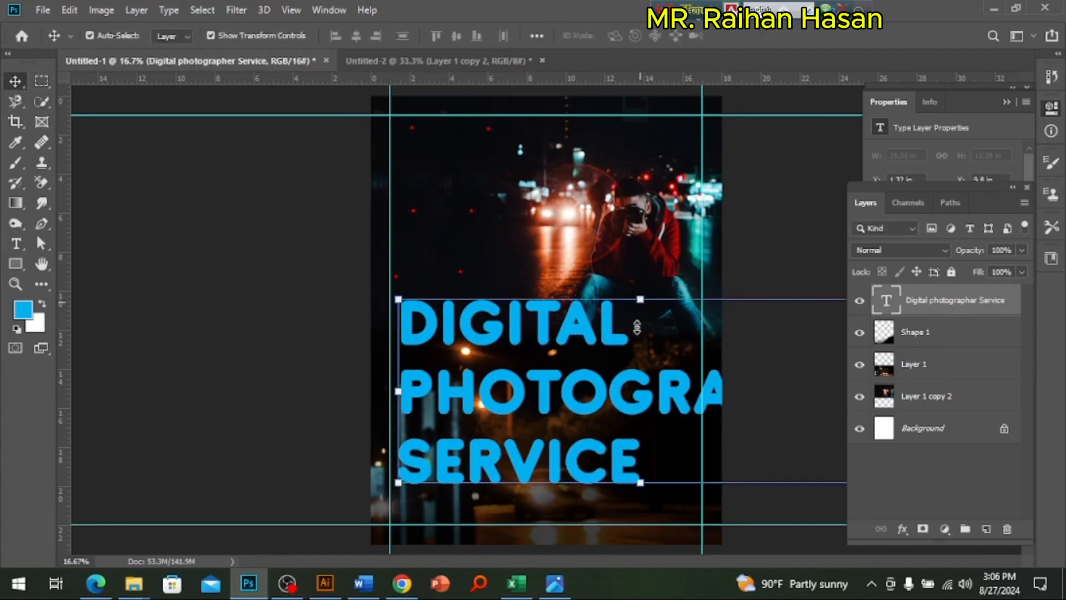
Step: Scale the three-line heading to about 55%, move it to the poster's upper part, and check the Task-B brief's wording
drag(632, 371, 512, 180)
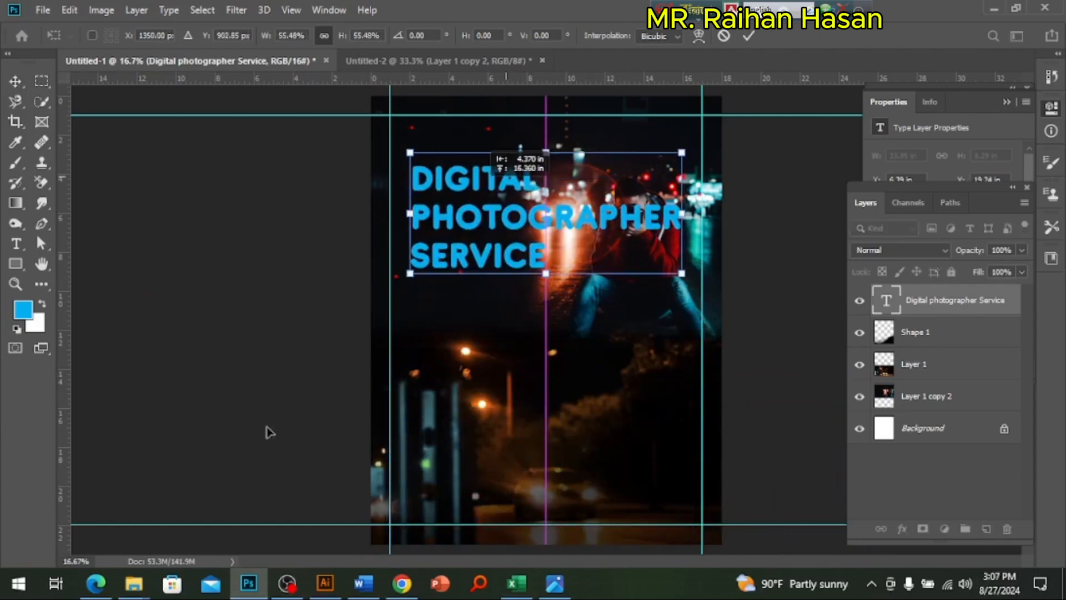
key(Return)
click(96, 583)
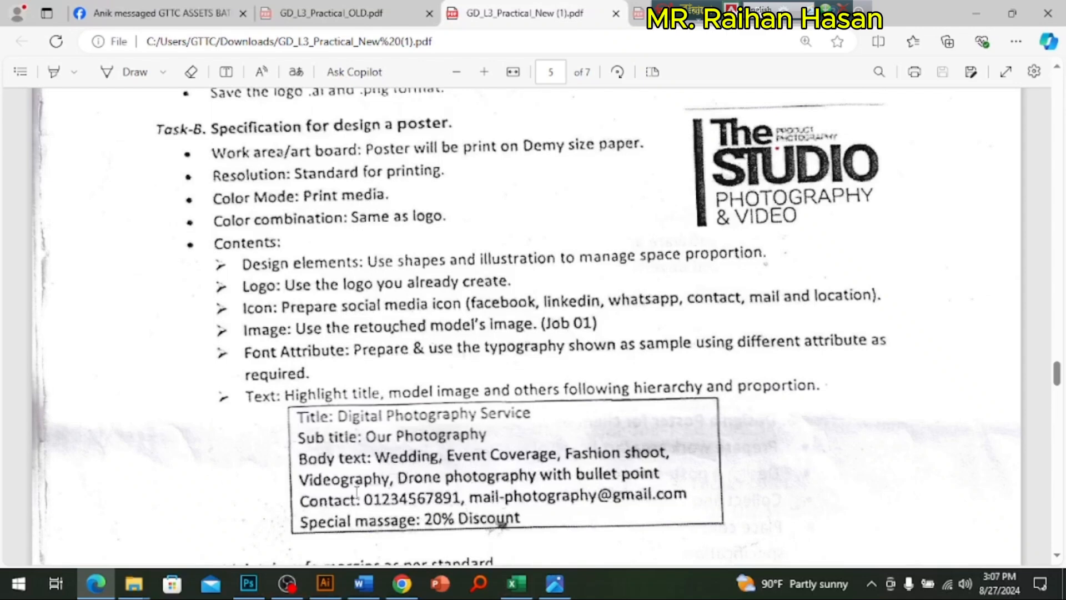
click(248, 583)
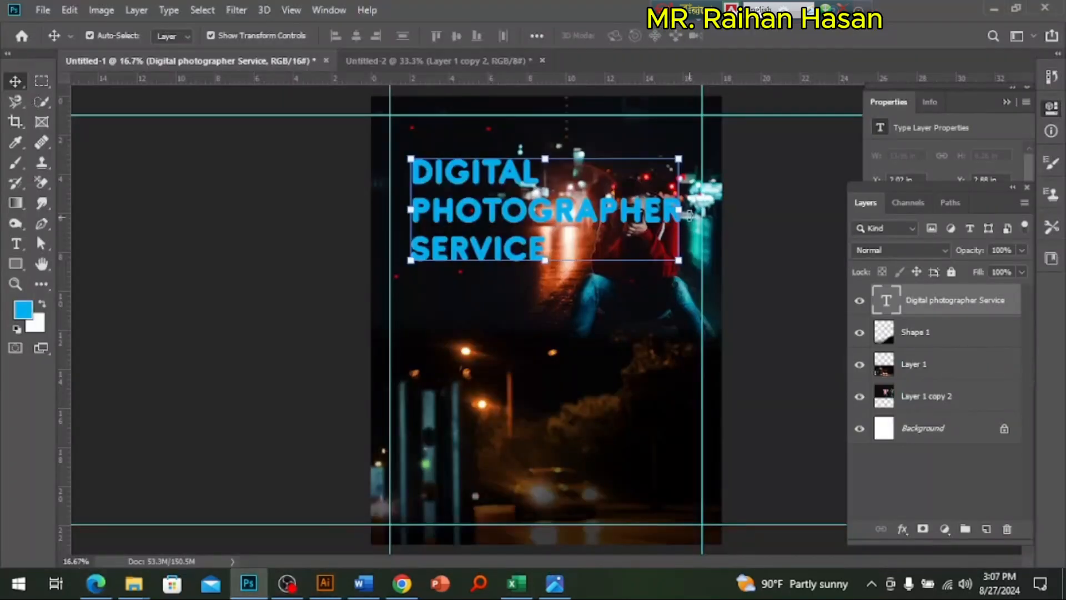
Step: Scale the heading down to about 76% and align its left edge with the left margin guide
drag(679, 210, 593, 217)
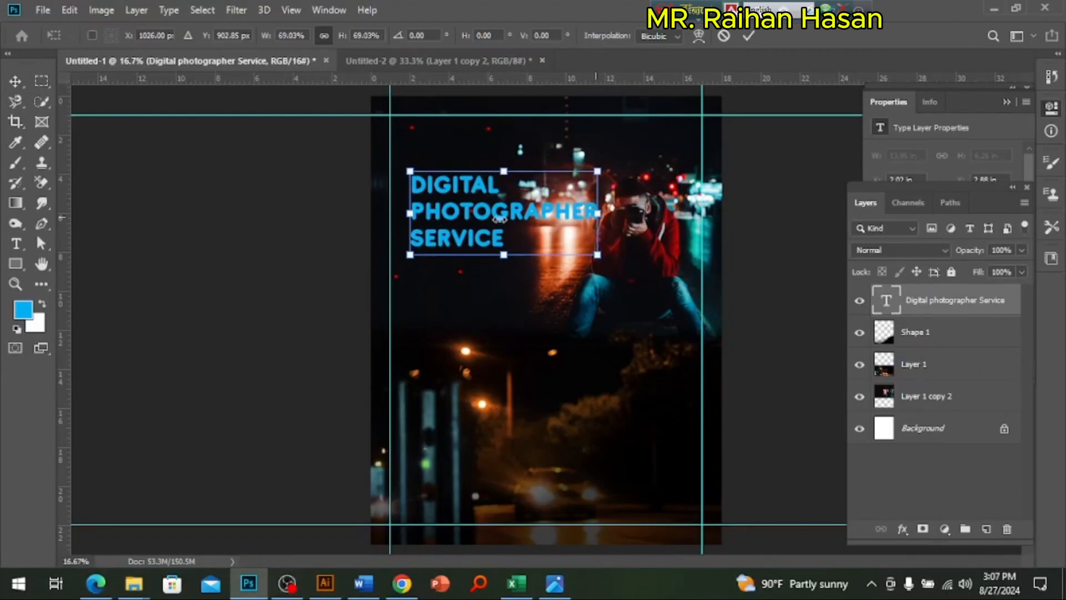
drag(498, 223, 478, 199)
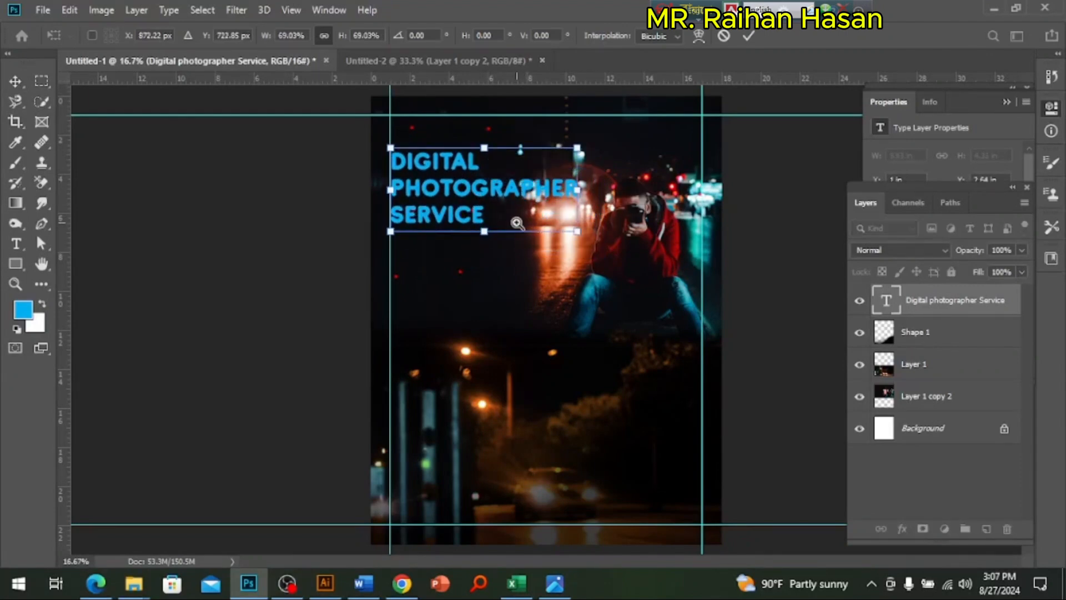
scroll(516, 222, up, 1)
drag(594, 237, 625, 251)
scroll(630, 283, down, 1)
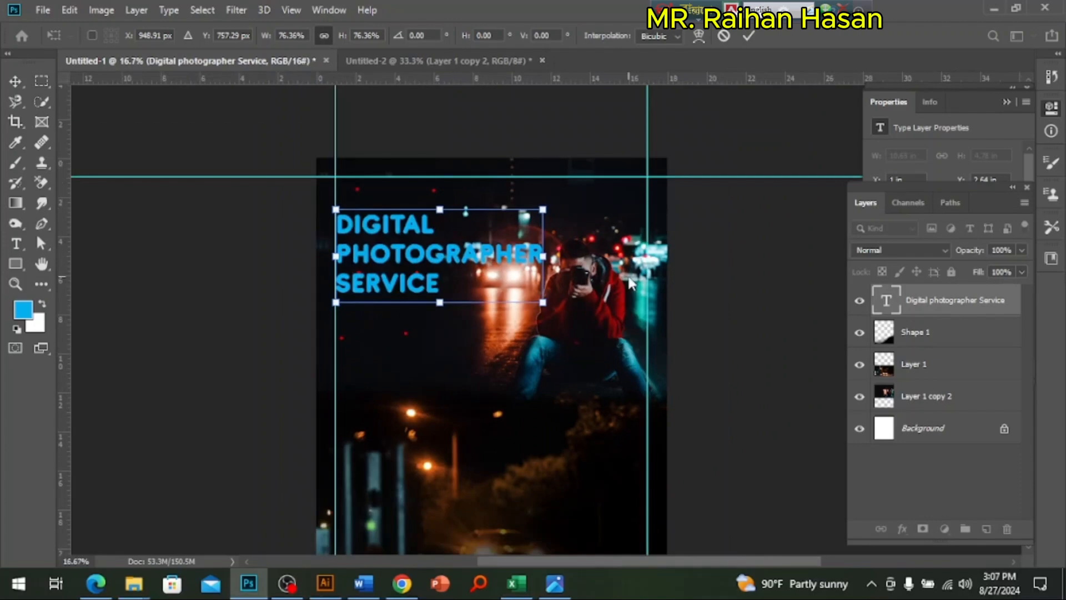
key(Return)
Step: Enlarge the photographer photo on Layer 1 copy 2 to about 109%, keeping its left edge in place
click(631, 315)
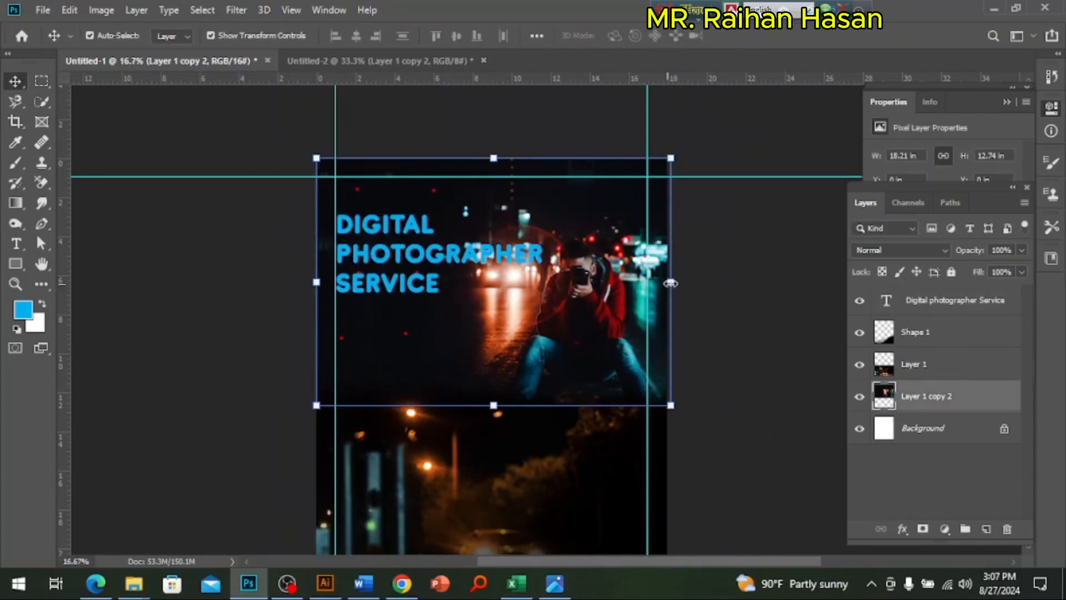
drag(667, 284, 702, 284)
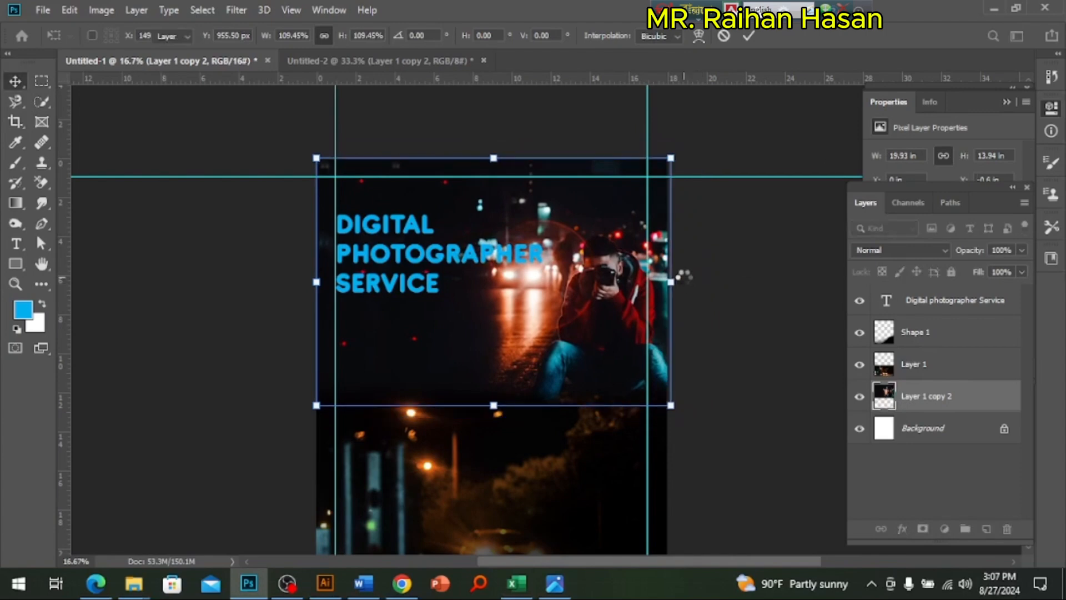
key(Return)
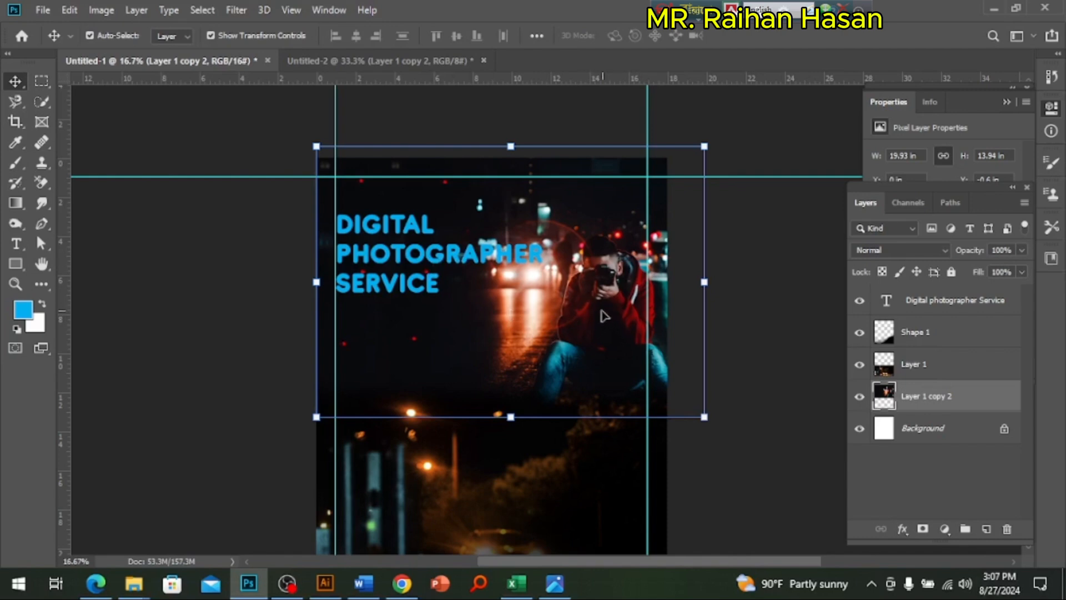
Step: Shift the heading slightly down and enlarge it to about 113% from the left margin guide
key(ctrl+space)
click(486, 305)
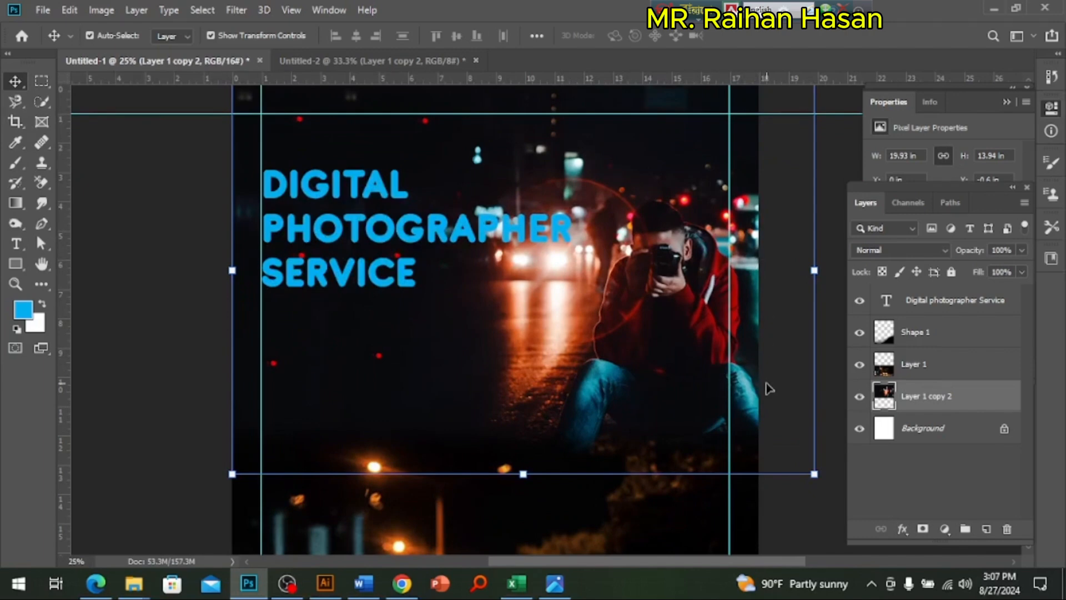
click(411, 240)
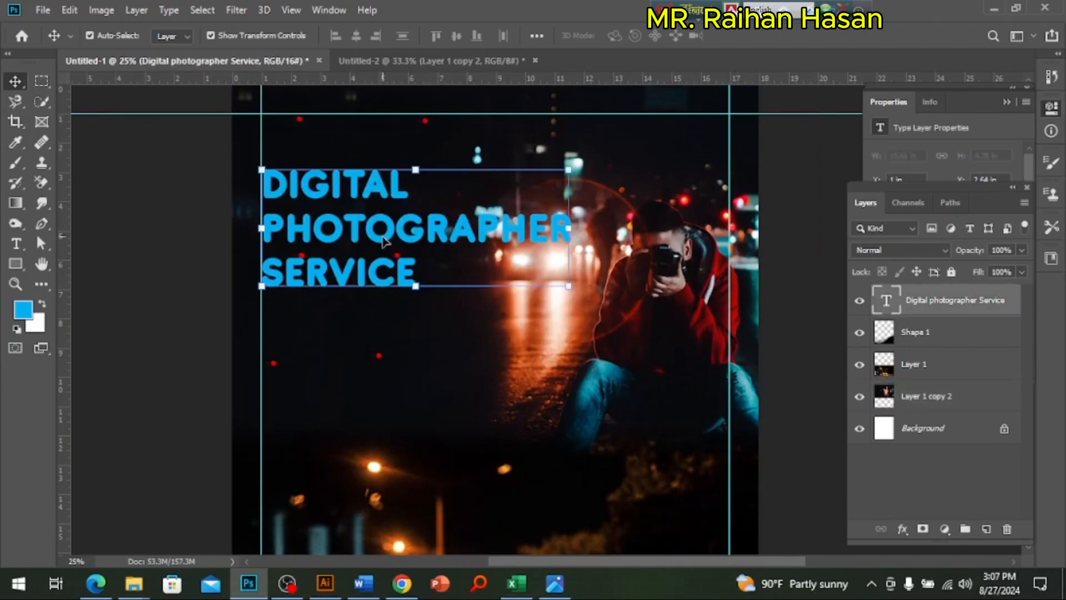
drag(383, 240, 383, 248)
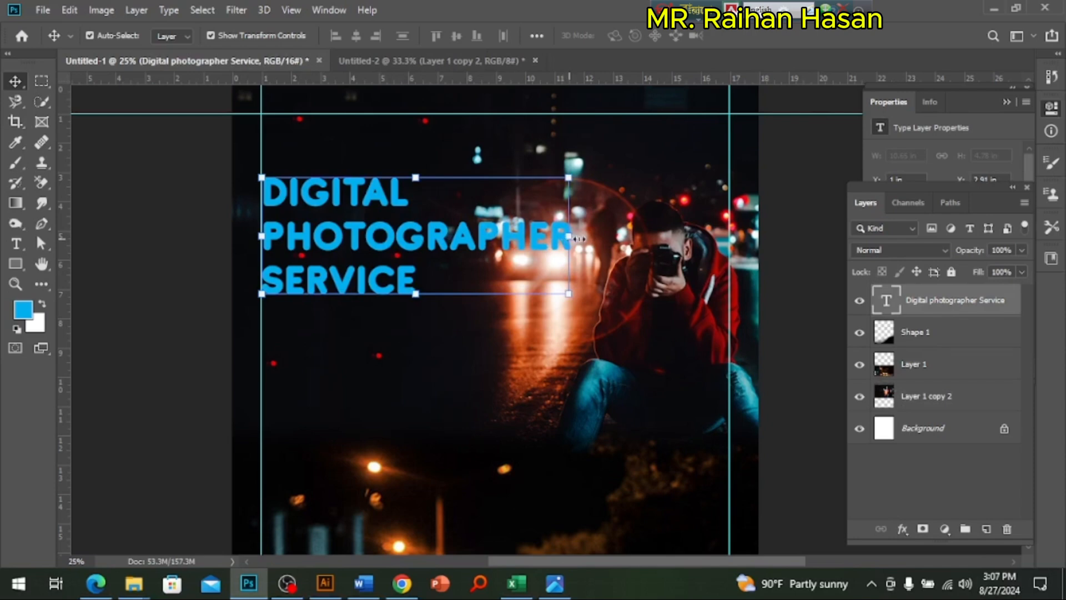
drag(579, 239, 610, 239)
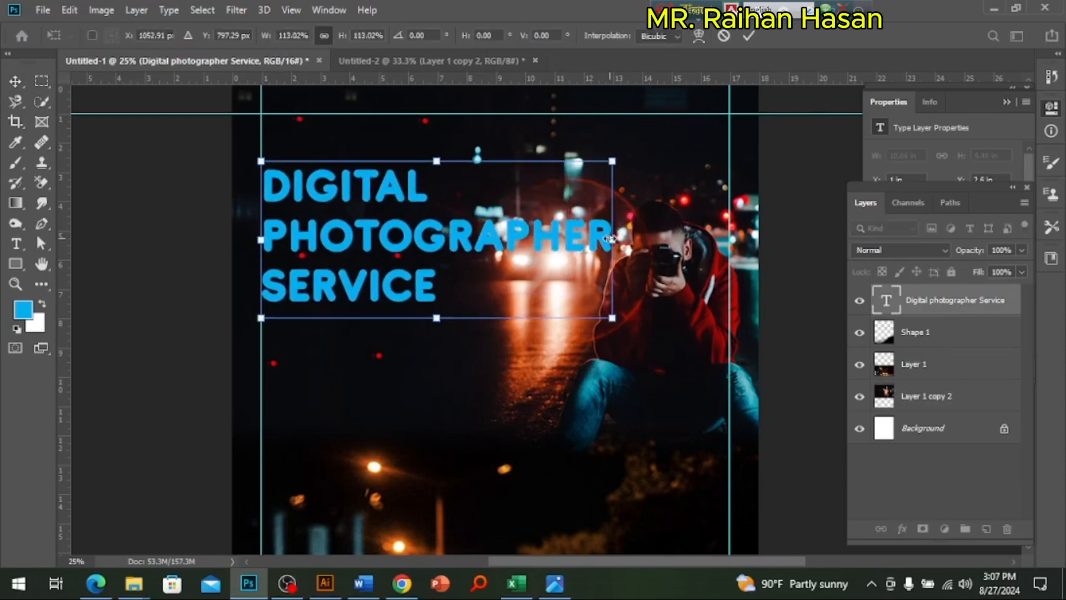
key(Return)
scroll(492, 268, up, 1)
drag(457, 297, 583, 326)
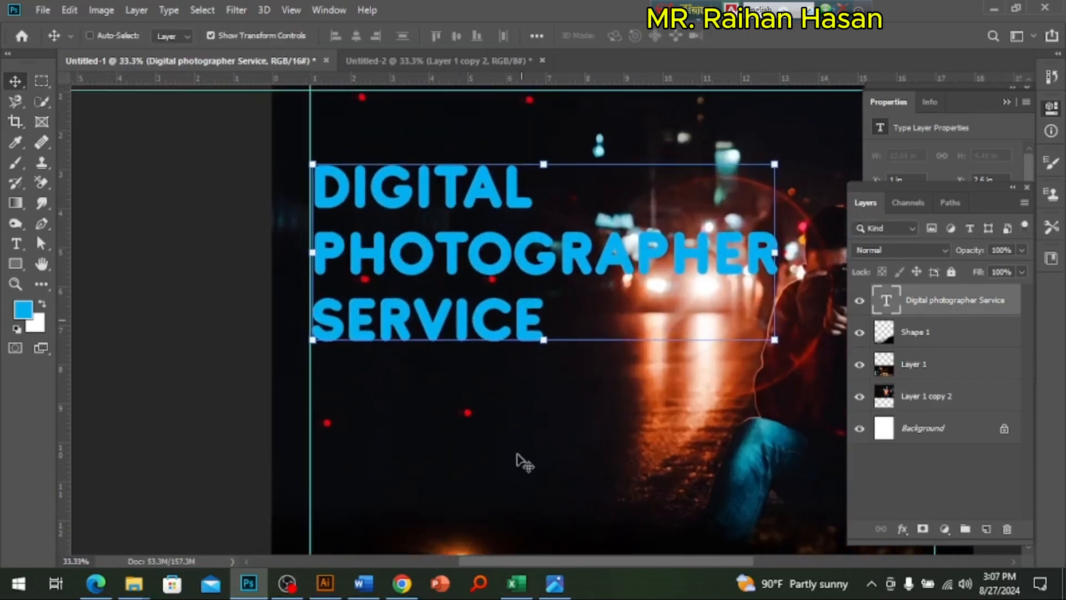
Step: Check the reference poster's heading and recolour the three-line heading text to white (#ffffff)
click(554, 583)
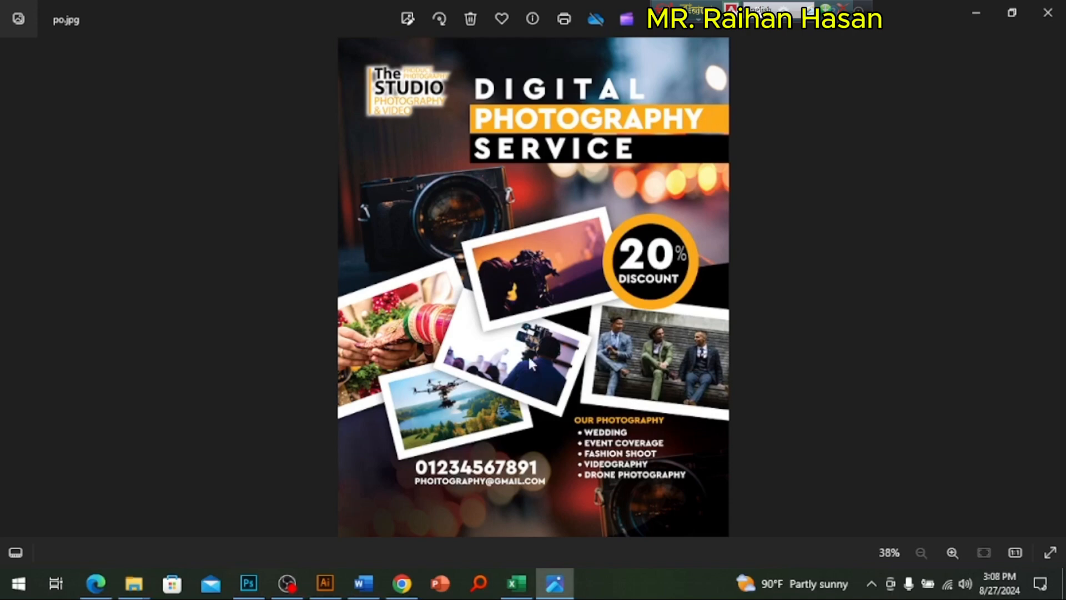
click(248, 583)
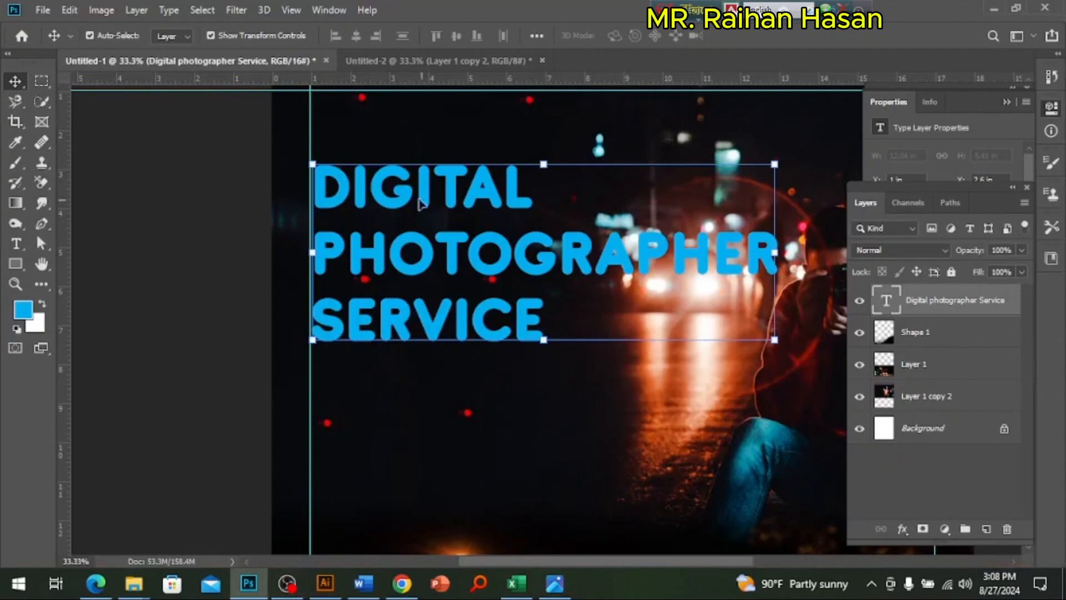
click(328, 10)
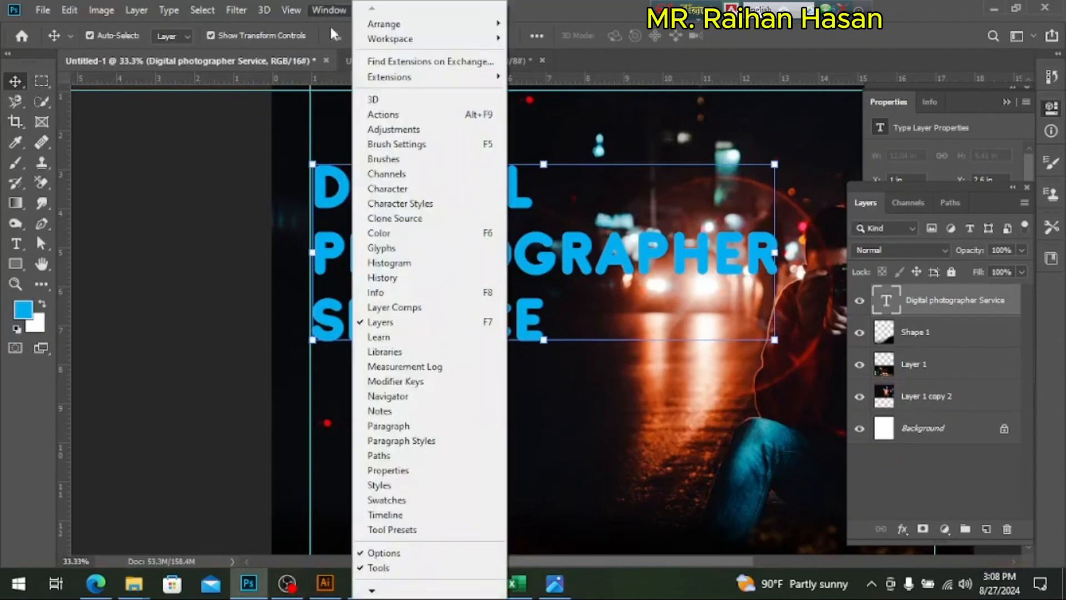
click(387, 189)
click(1007, 199)
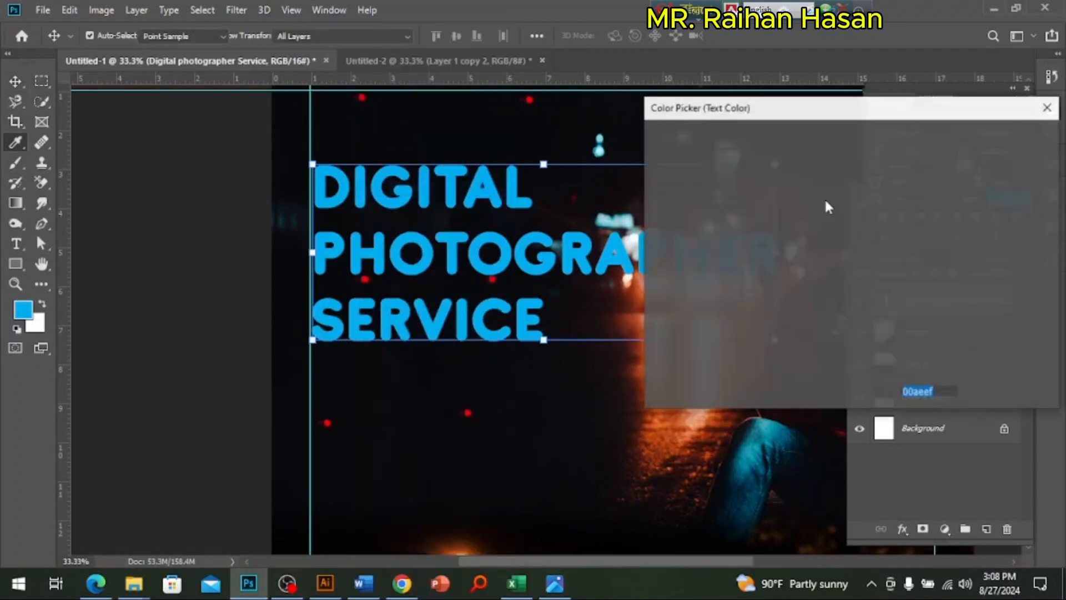
click(654, 145)
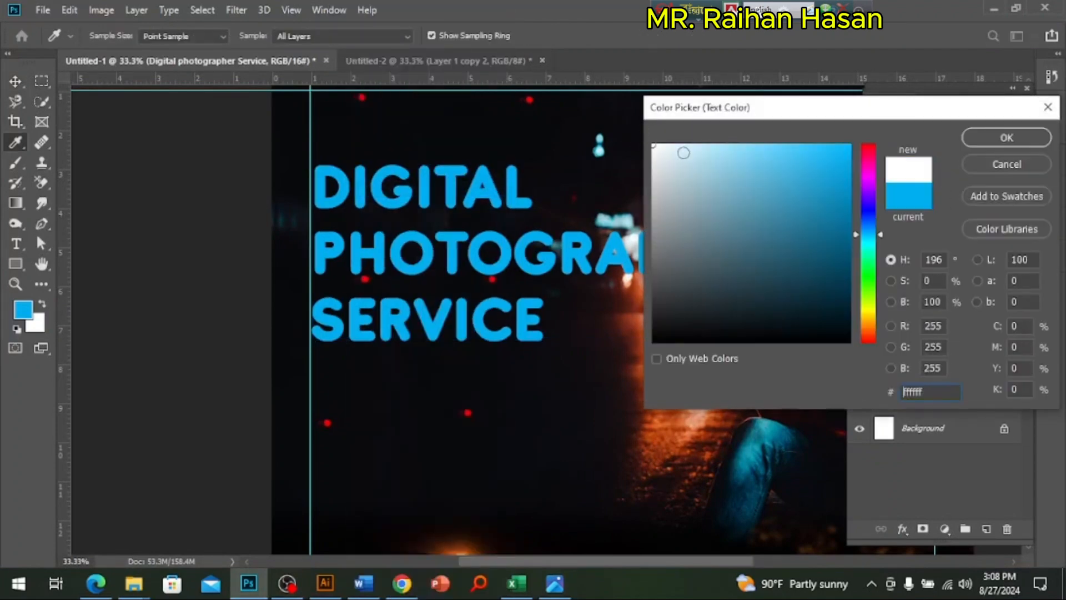
click(1005, 141)
Step: Draw a rectangle about 2032 x 239 px behind the PHOTOGRAPHER line, directly above Shape 1, and check the Task-B brief
drag(520, 391, 472, 379)
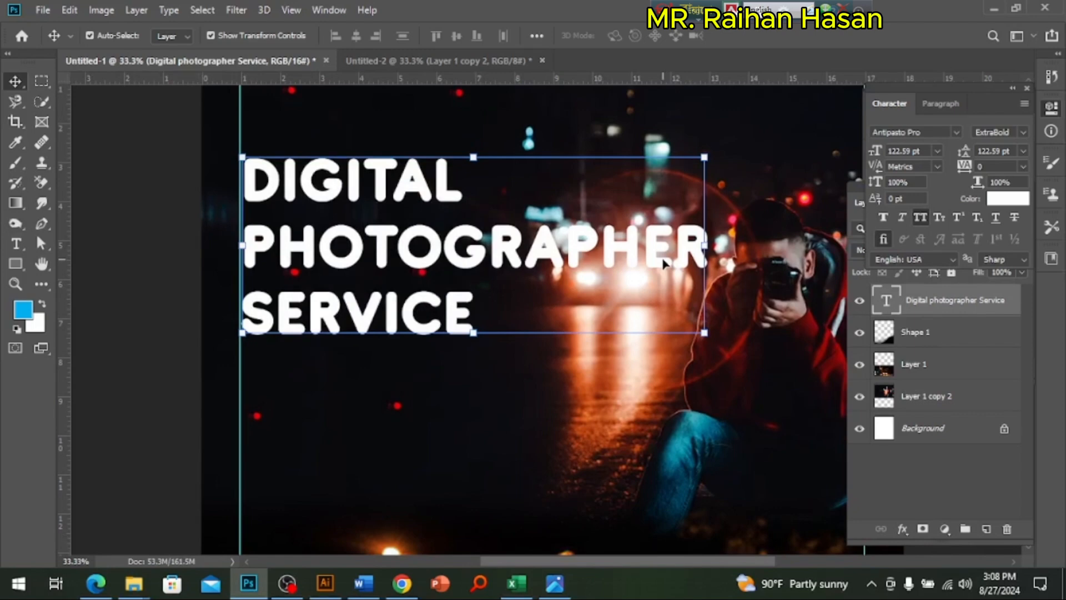
click(16, 263)
click(943, 304)
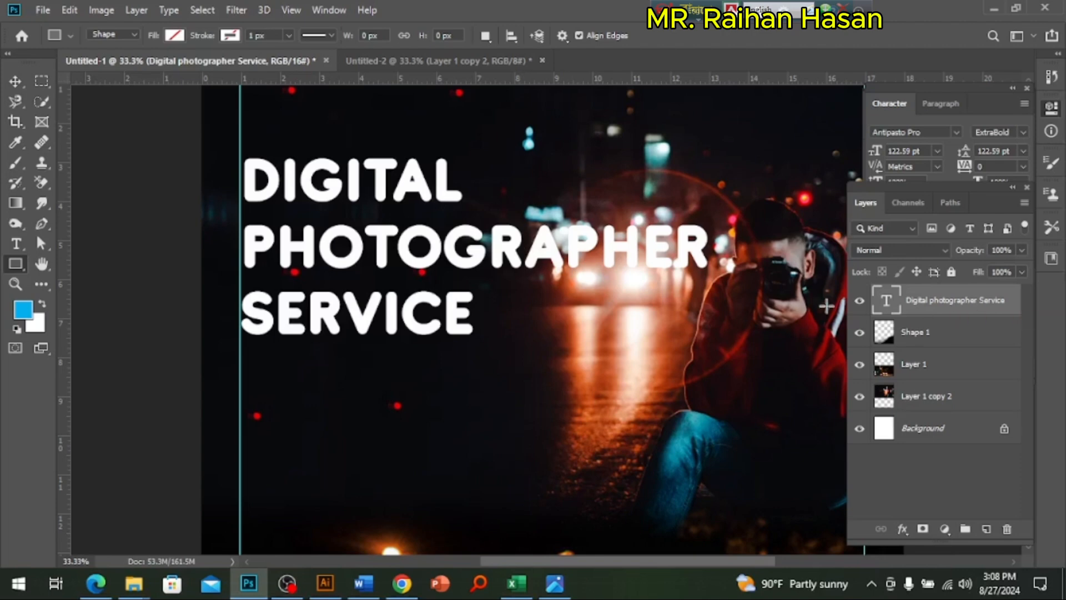
click(934, 333)
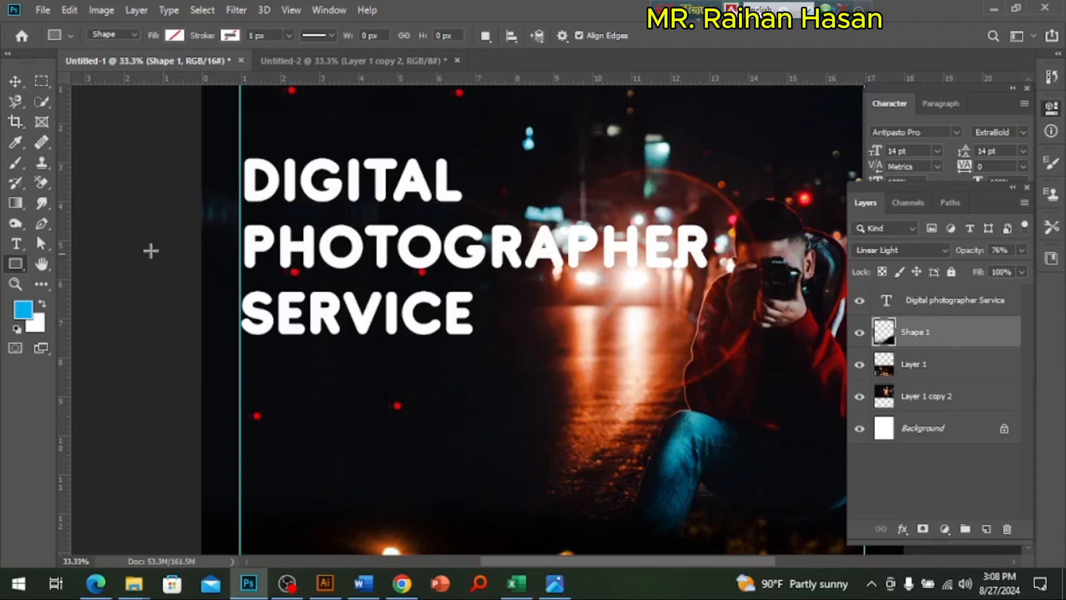
drag(193, 223, 721, 283)
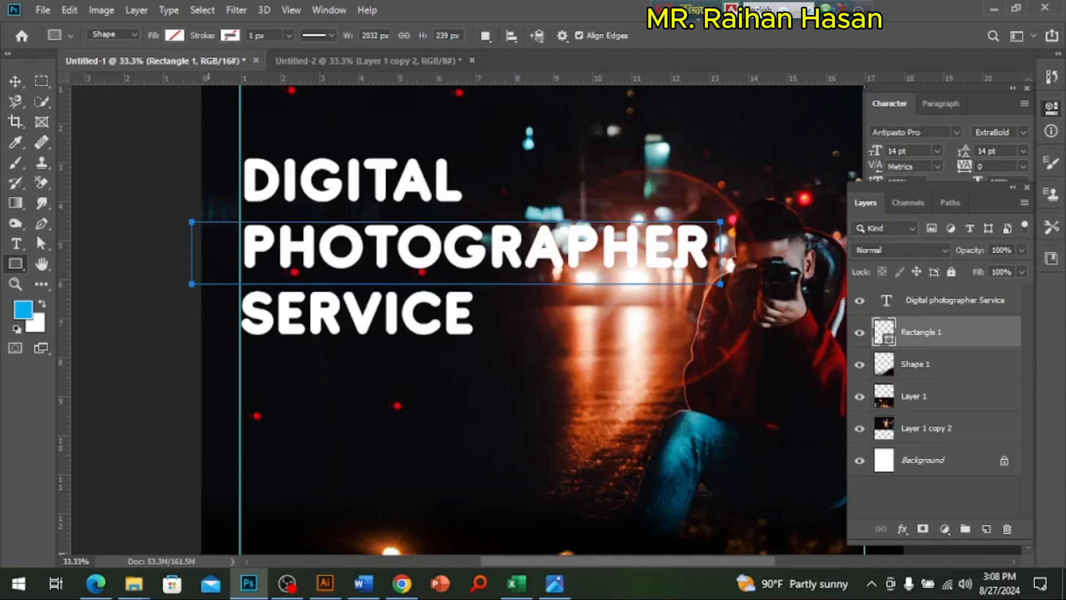
click(105, 593)
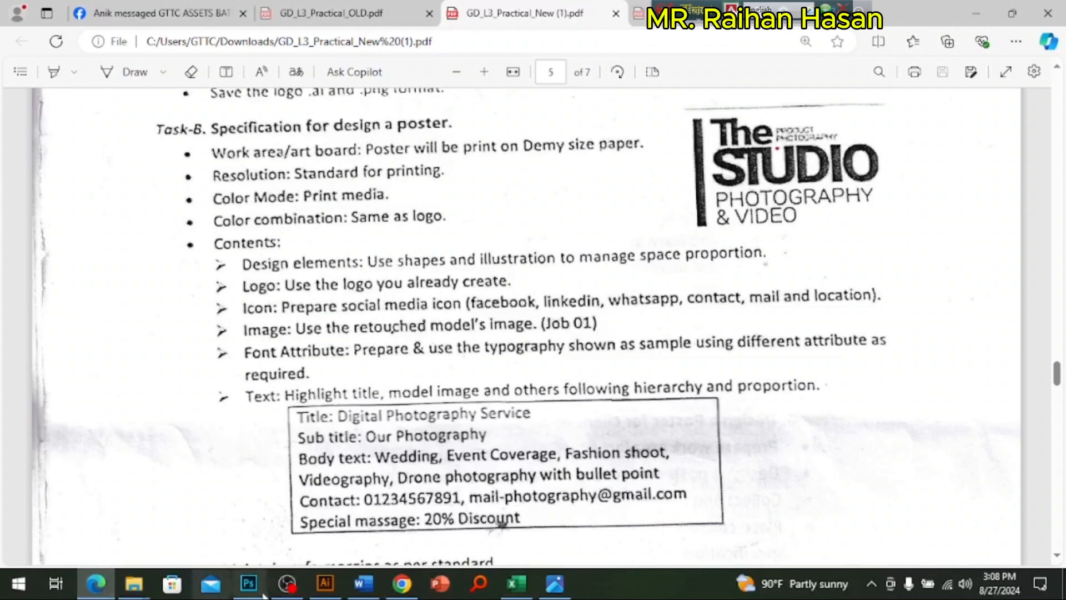
click(248, 583)
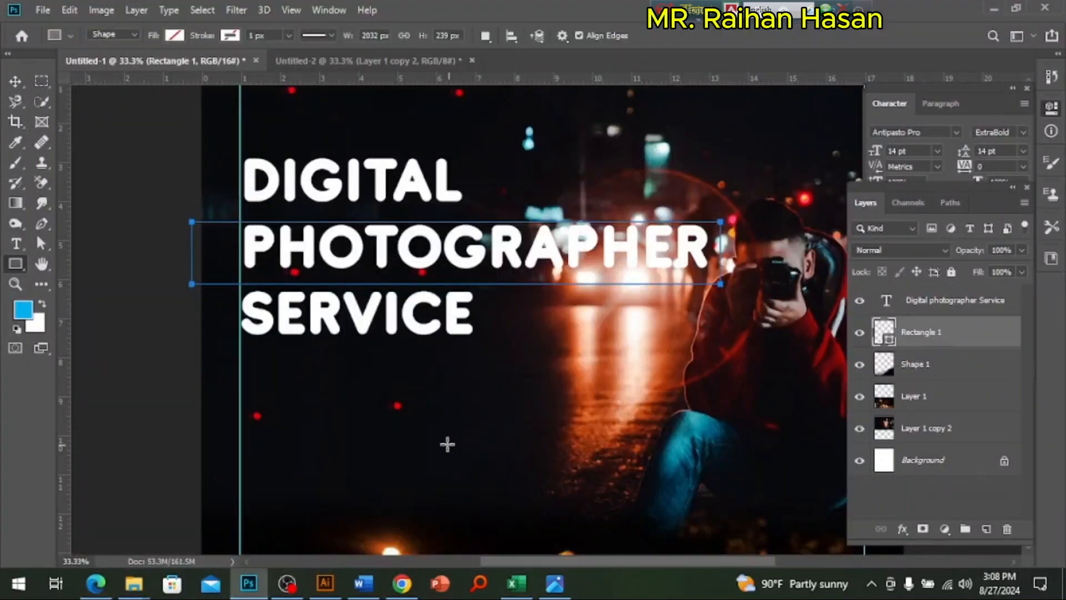
Step: Fill the rectangle behind PHOTOGRAPHER with solid orange #ff9600
scroll(564, 419, down, 3)
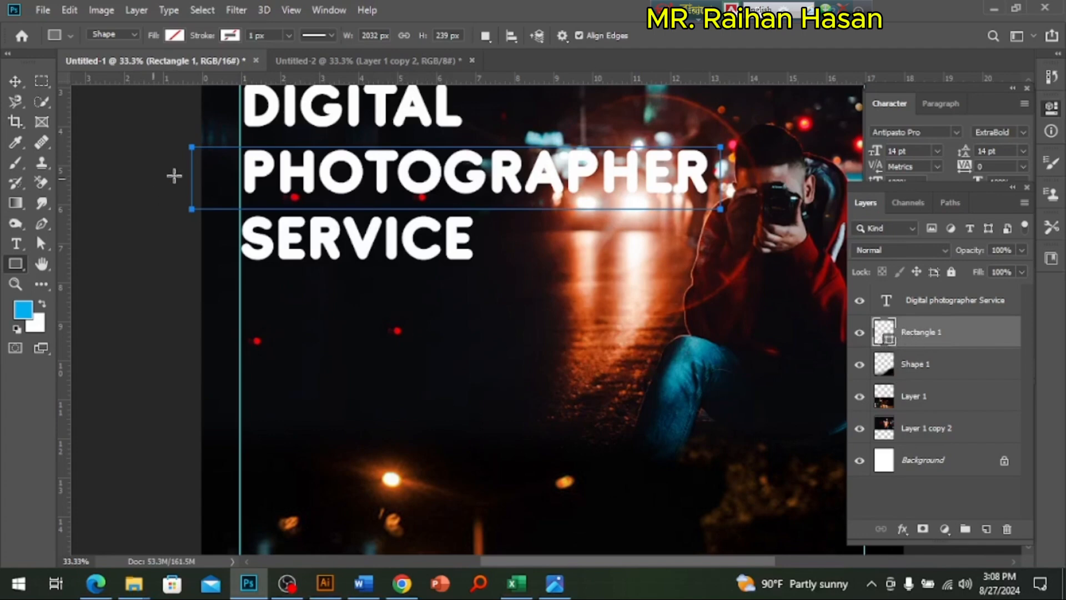
click(175, 36)
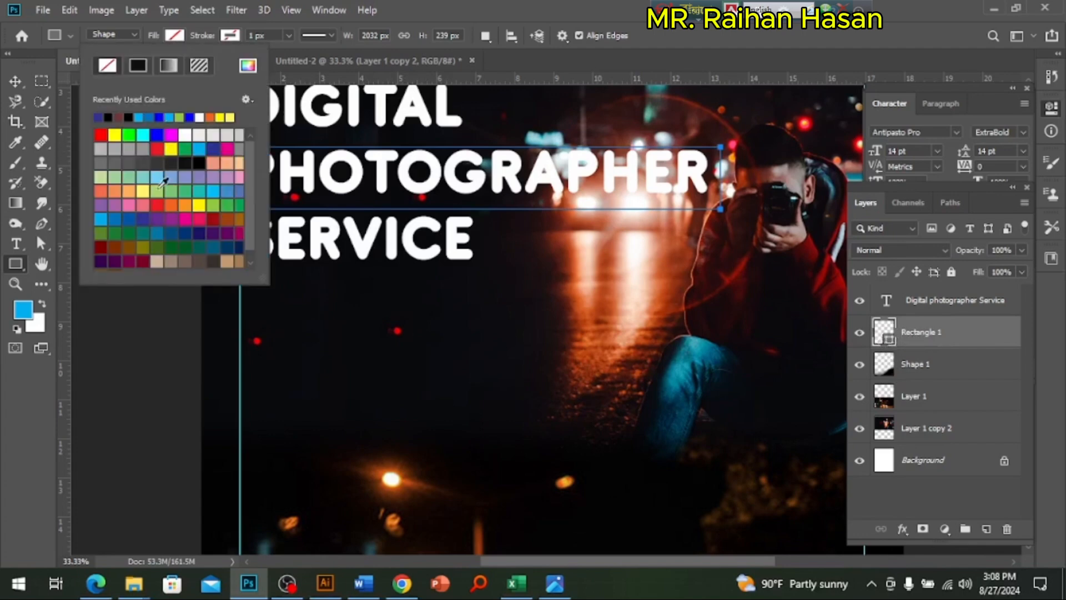
click(202, 208)
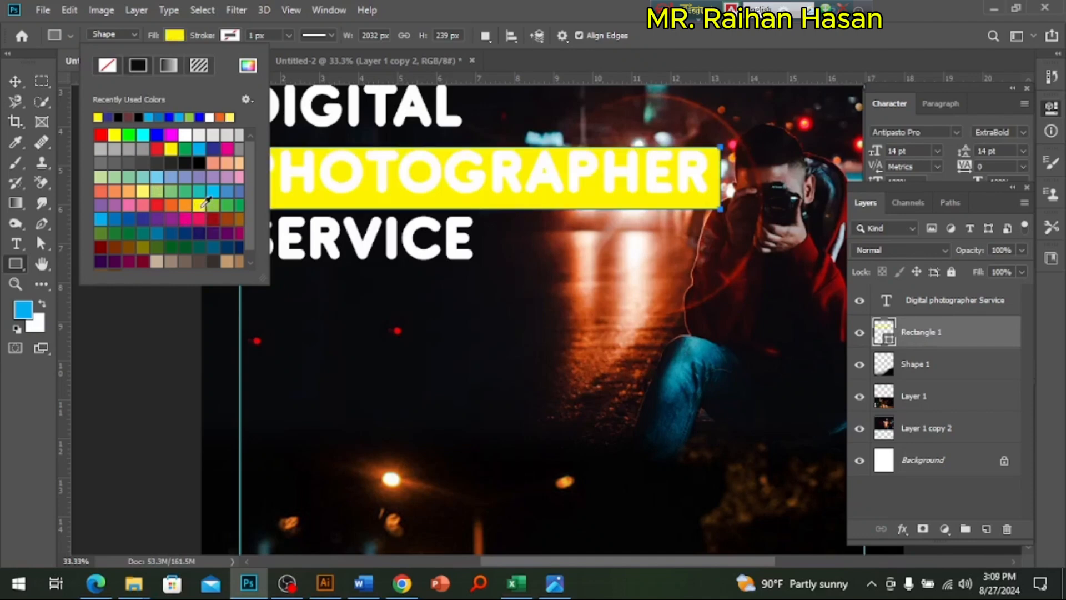
click(191, 206)
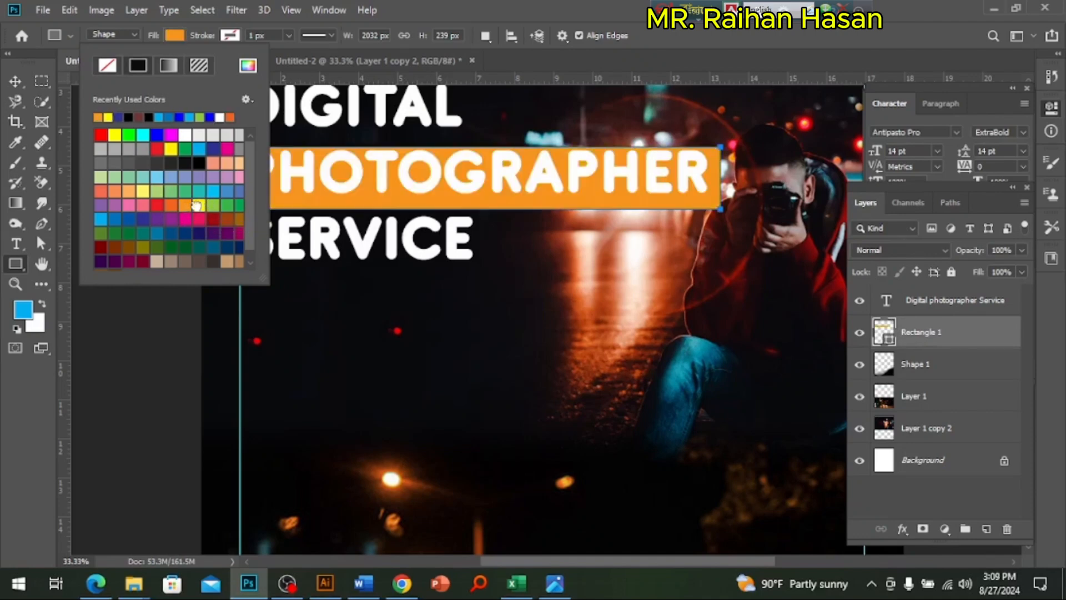
click(197, 206)
click(890, 345)
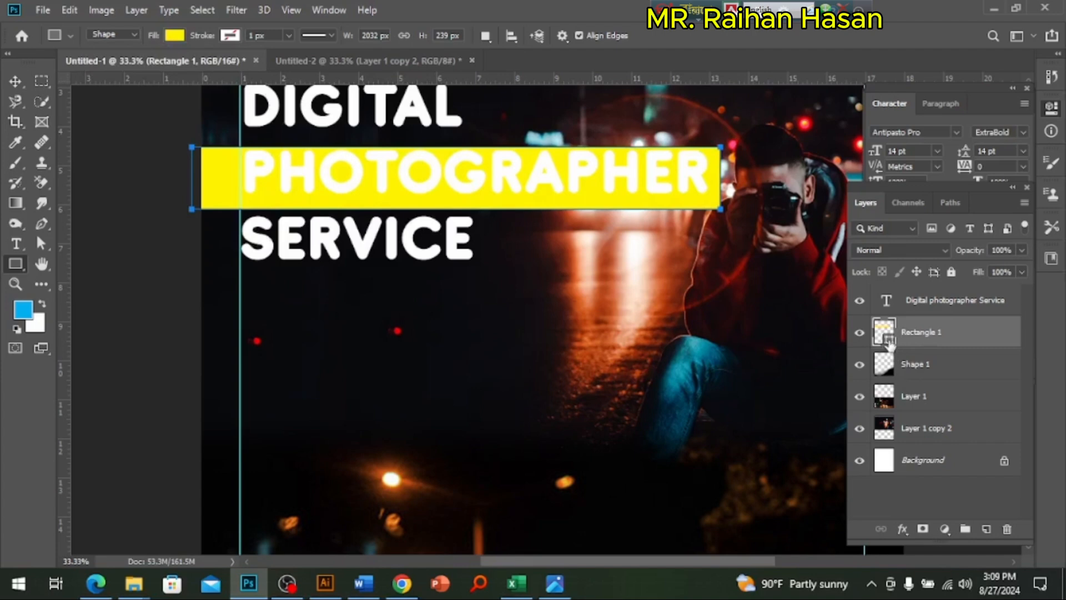
double_click(890, 345)
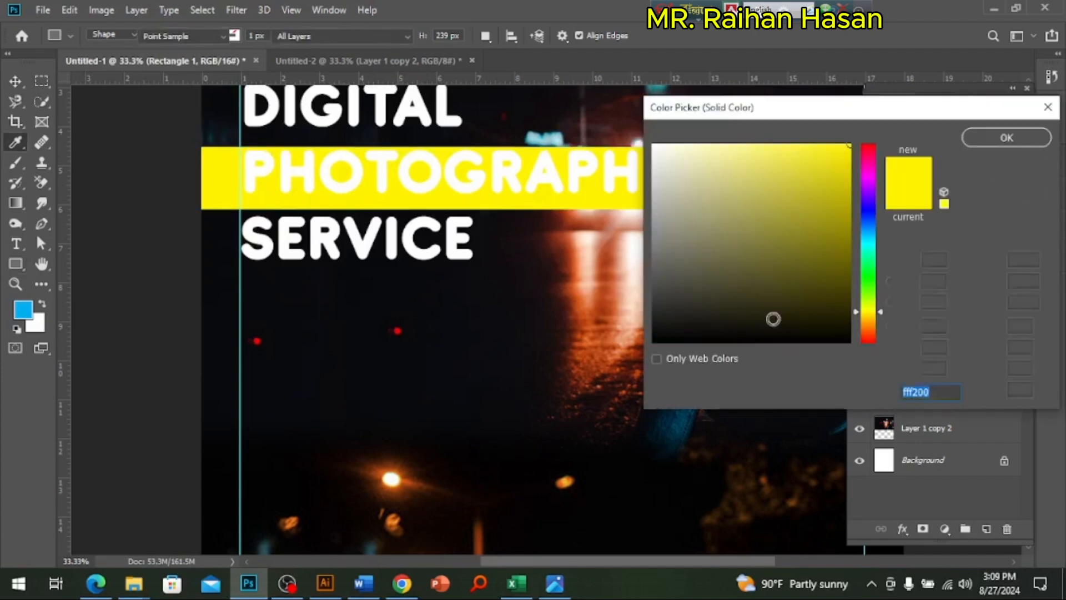
click(868, 321)
click(869, 328)
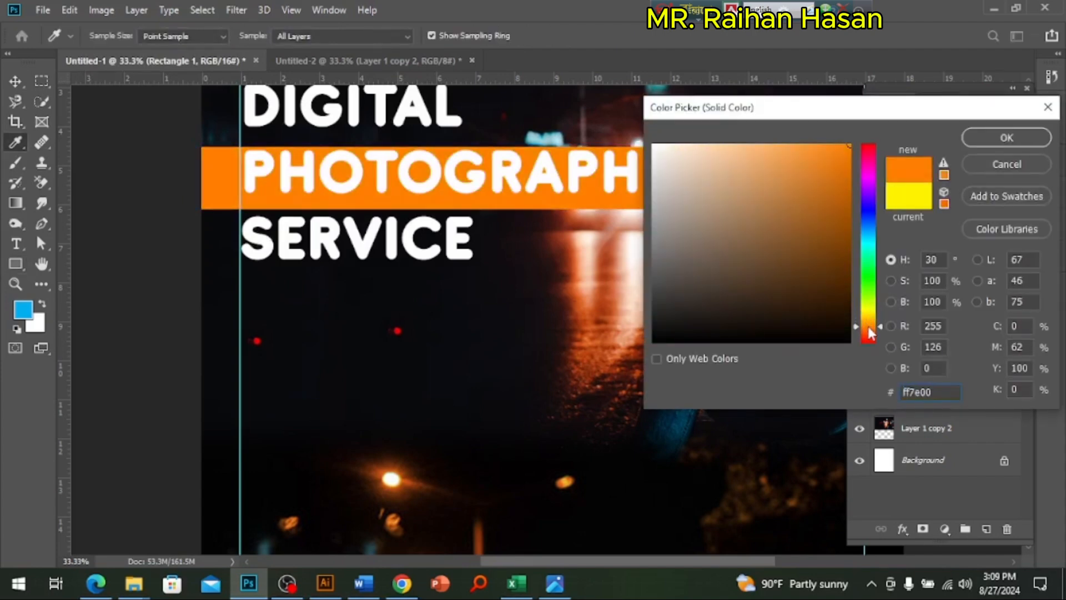
drag(868, 327, 869, 323)
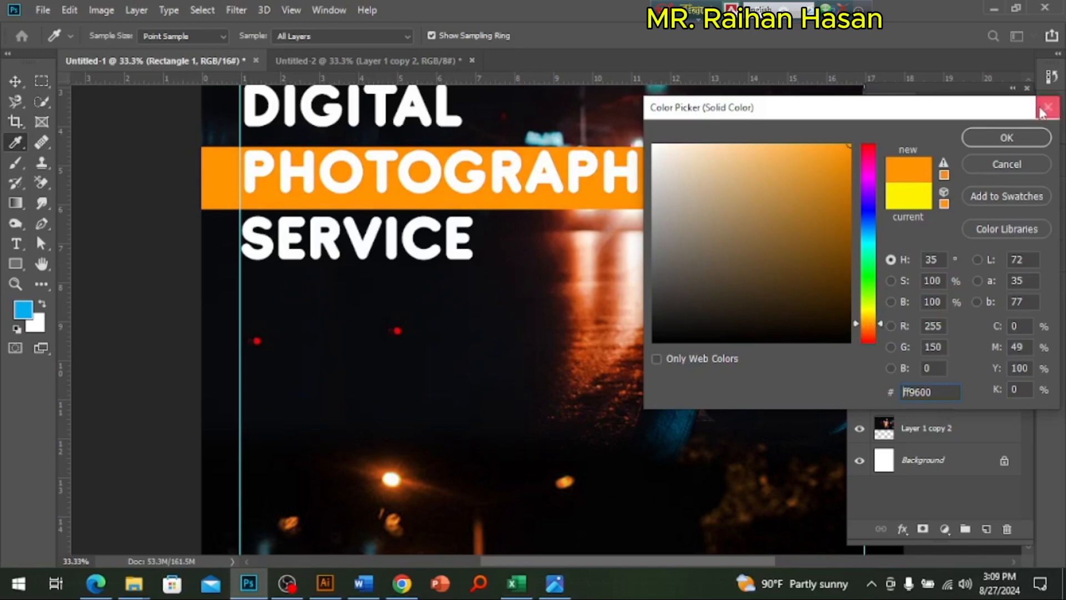
click(1006, 137)
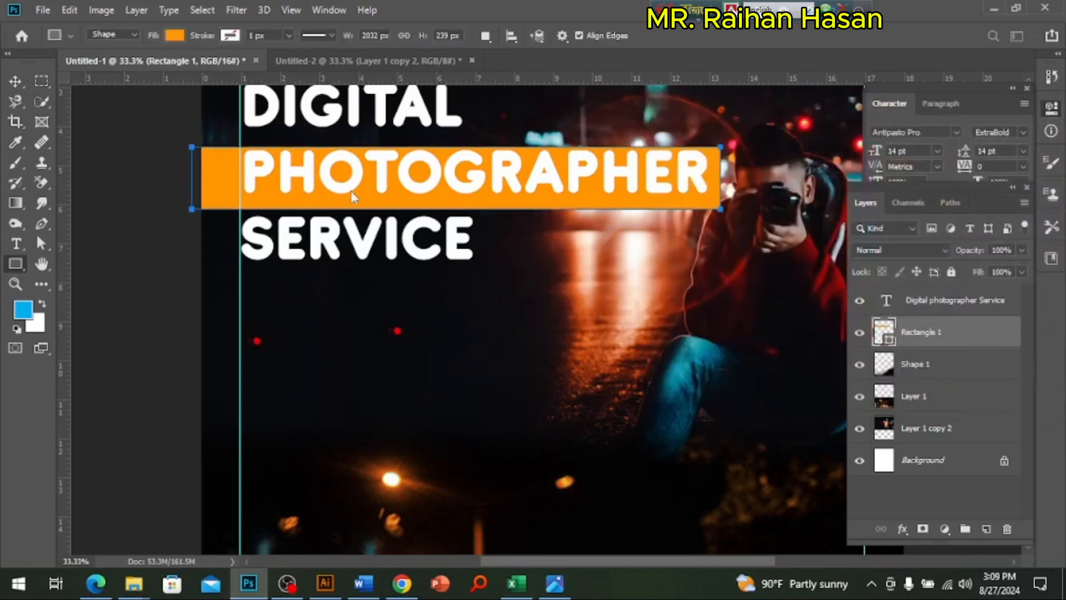
Step: Nudge the orange rectangle up so it sits vertically centred behind the PHOTOGRAPHER line
key(v)
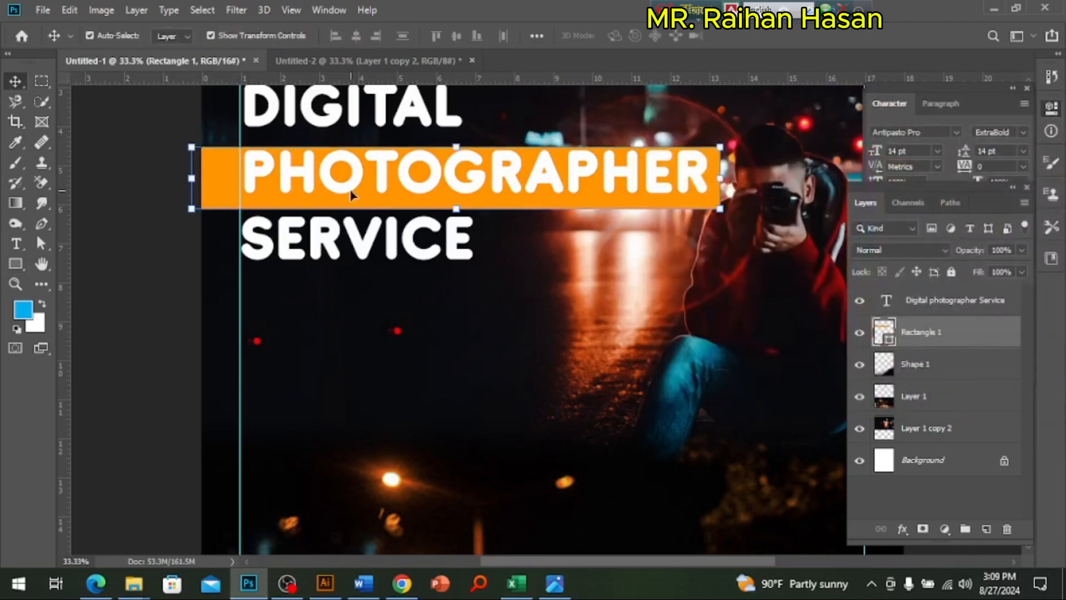
key(shift+Up)
key(shift+Up)
key(shift+Up)
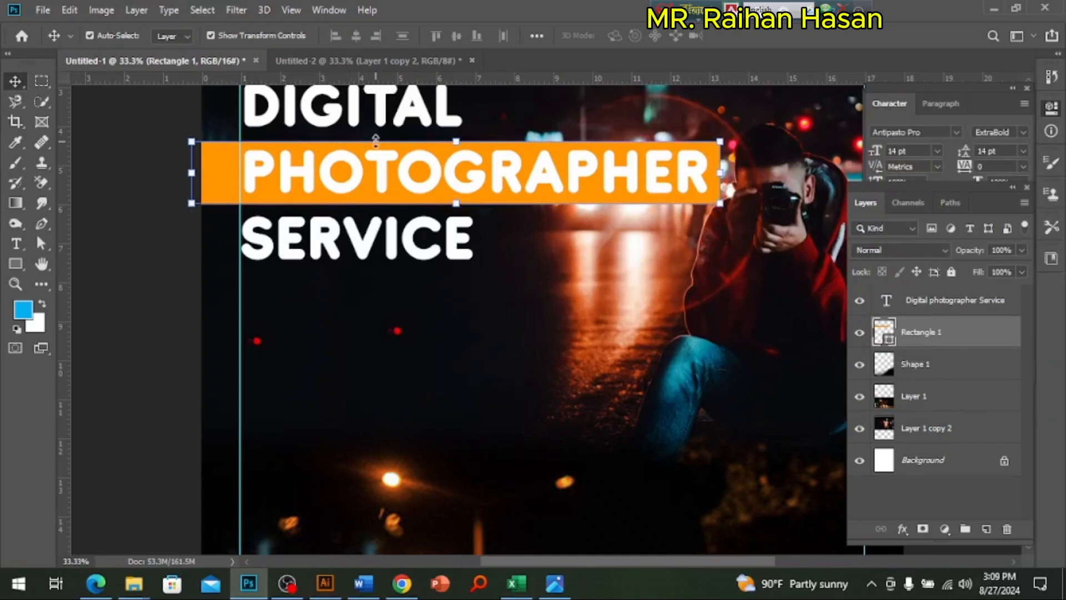
Step: Add a Drop Shadow layer style to the three-line heading text
click(411, 255)
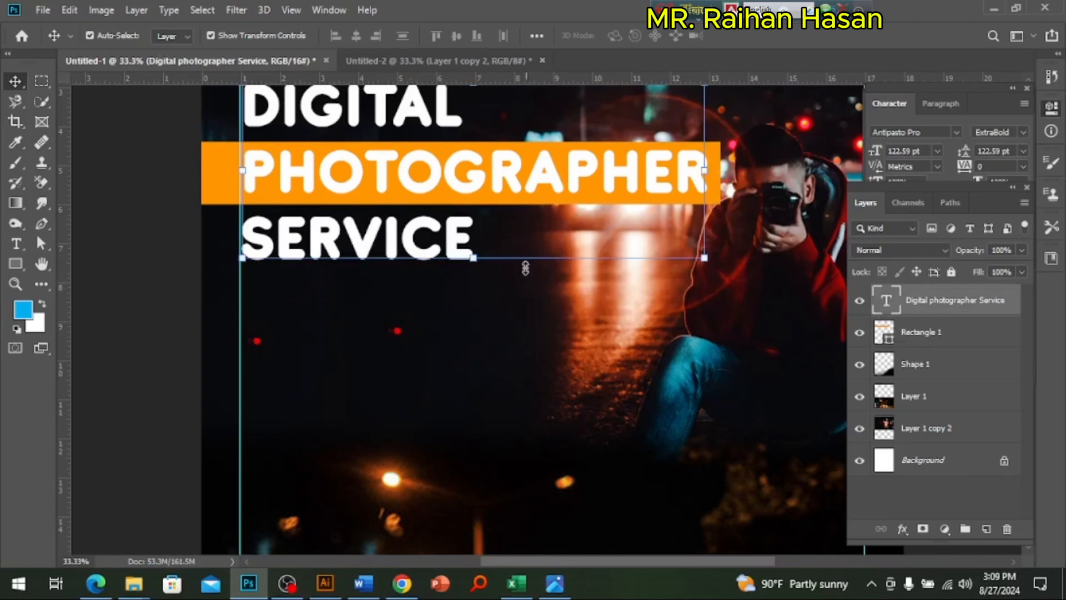
ctrl+click(464, 239)
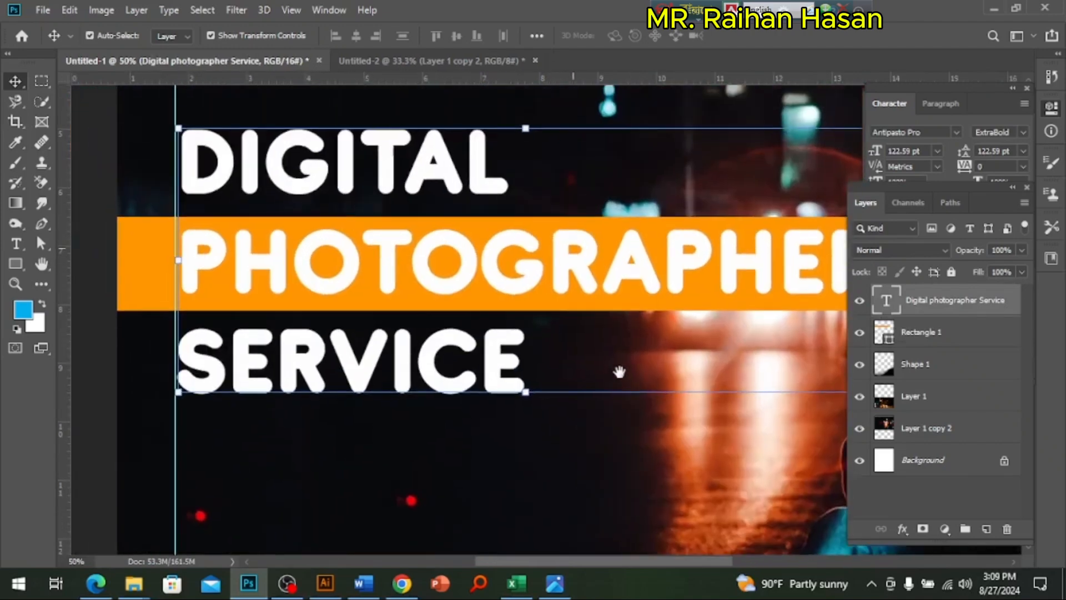
drag(572, 248, 623, 377)
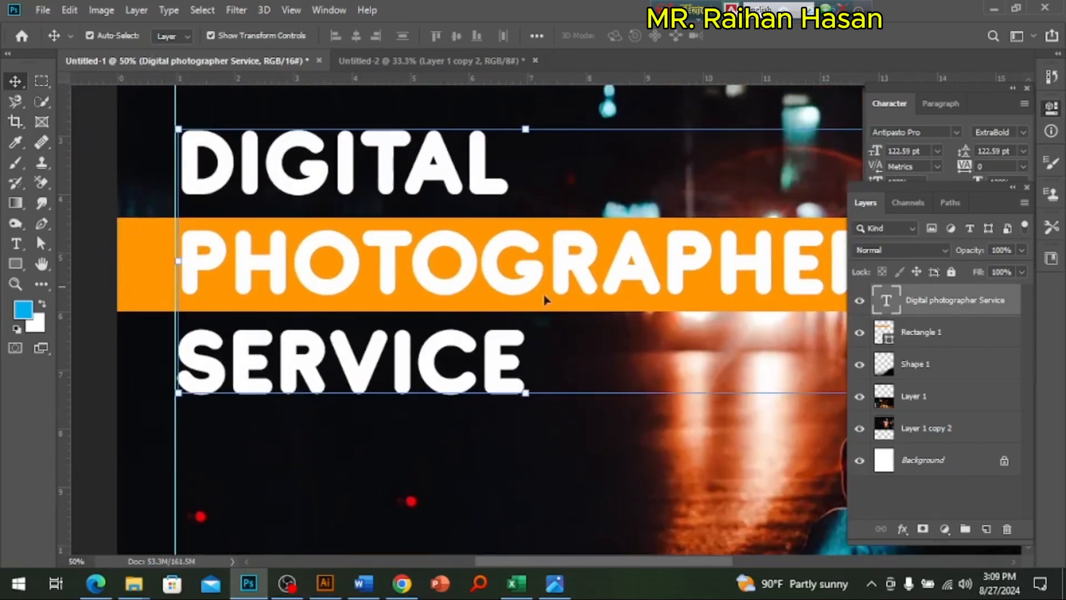
click(902, 529)
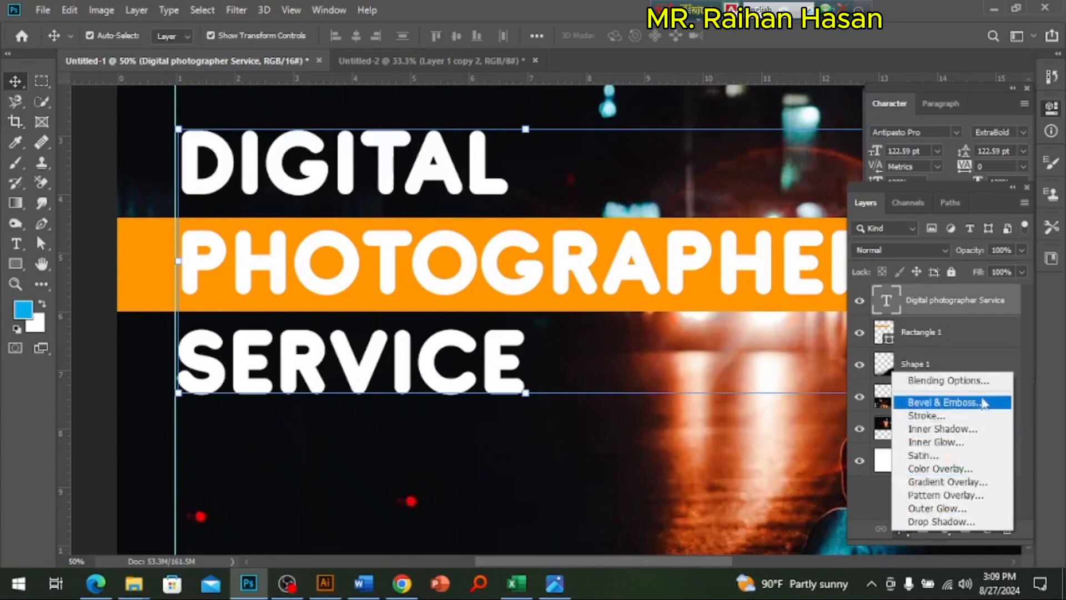
click(964, 381)
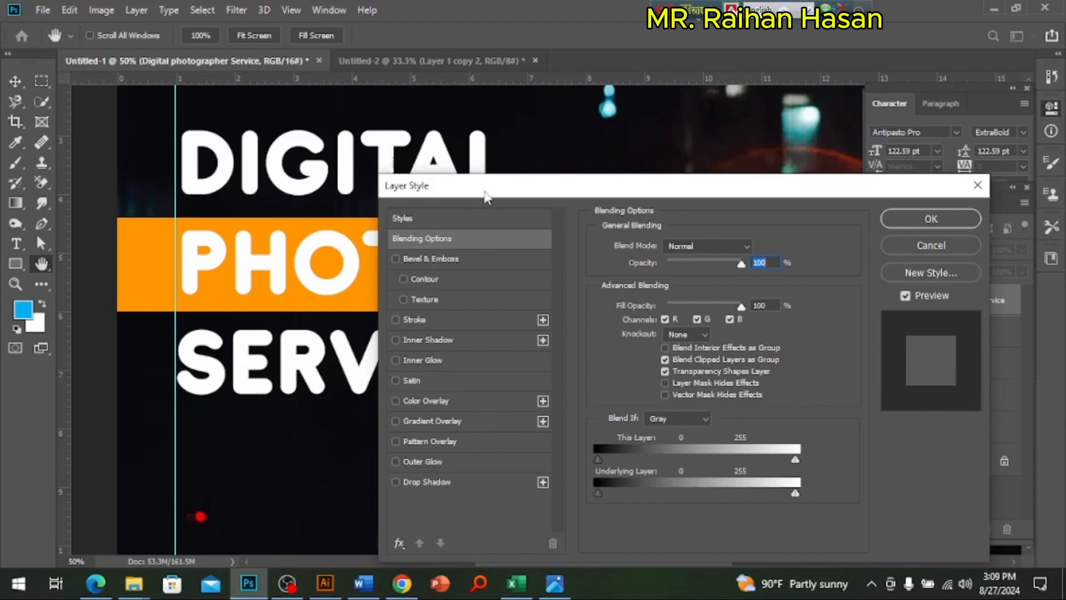
drag(488, 192, 560, 159)
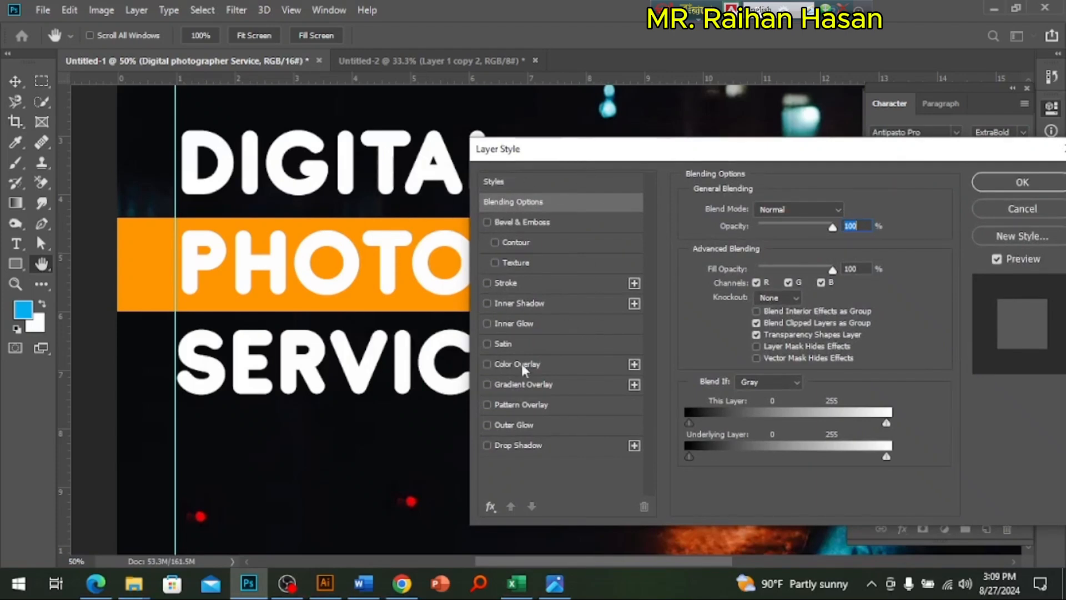
click(487, 447)
click(539, 451)
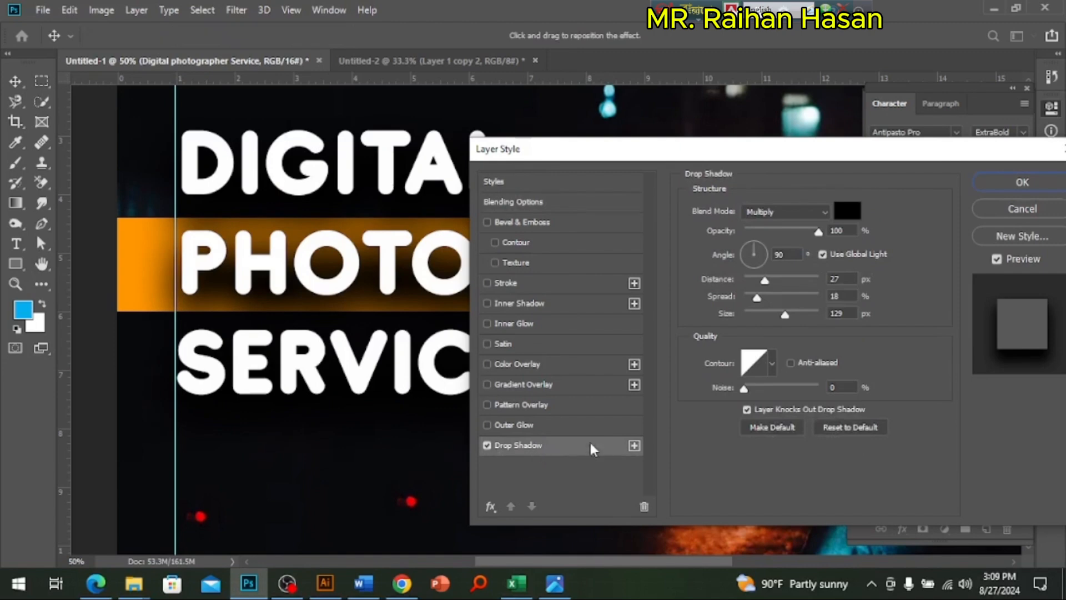
Step: Soften the heading's drop shadow to 44% opacity, 9 px distance, 6% spread and 8 px size, and apply it
drag(802, 234, 791, 232)
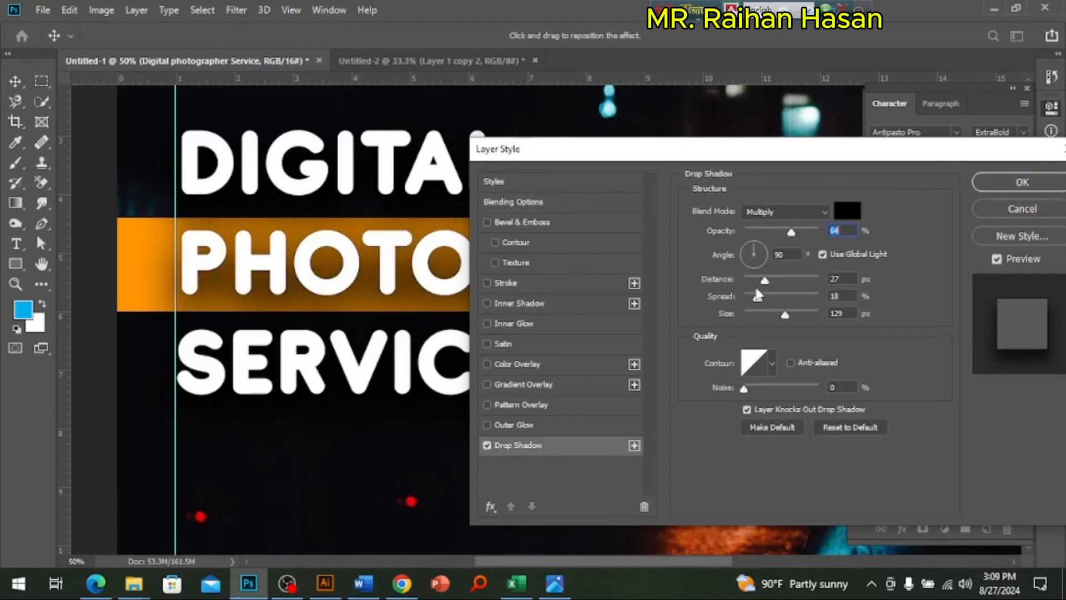
drag(756, 280, 751, 280)
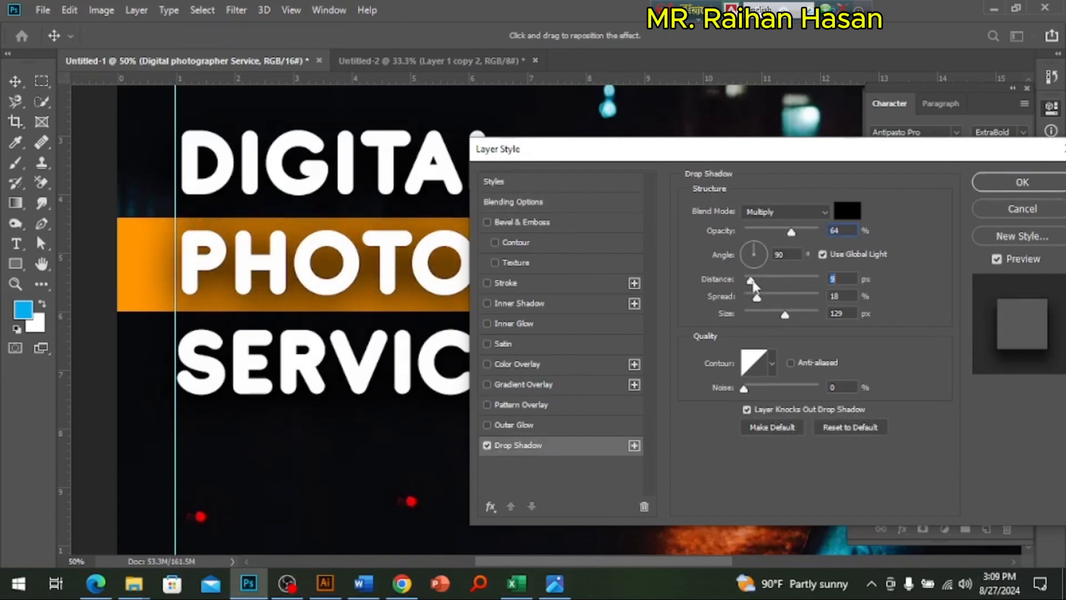
drag(785, 314, 749, 299)
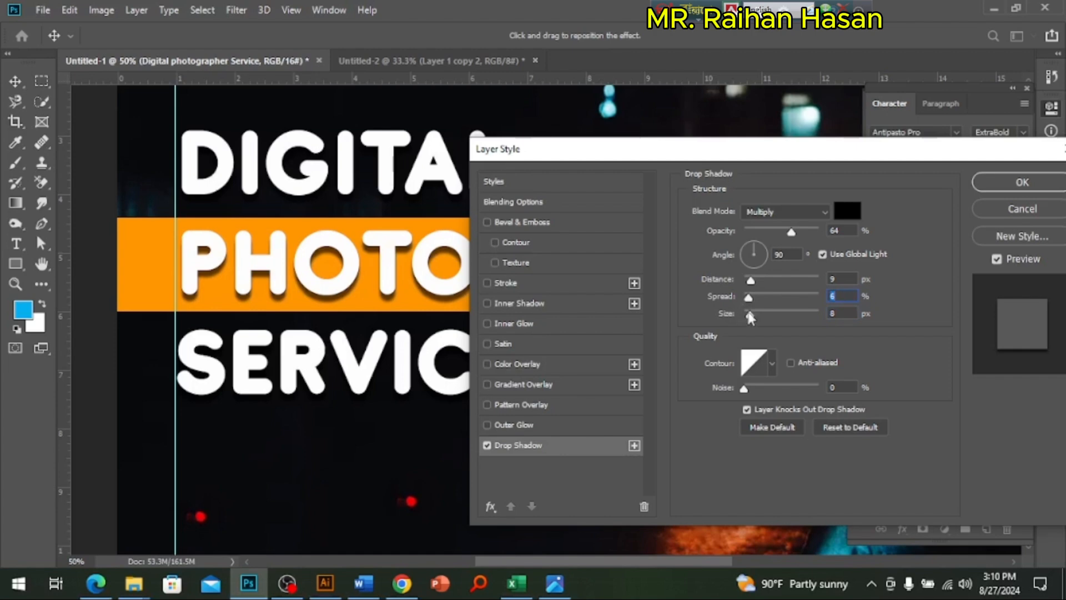
drag(789, 232, 775, 233)
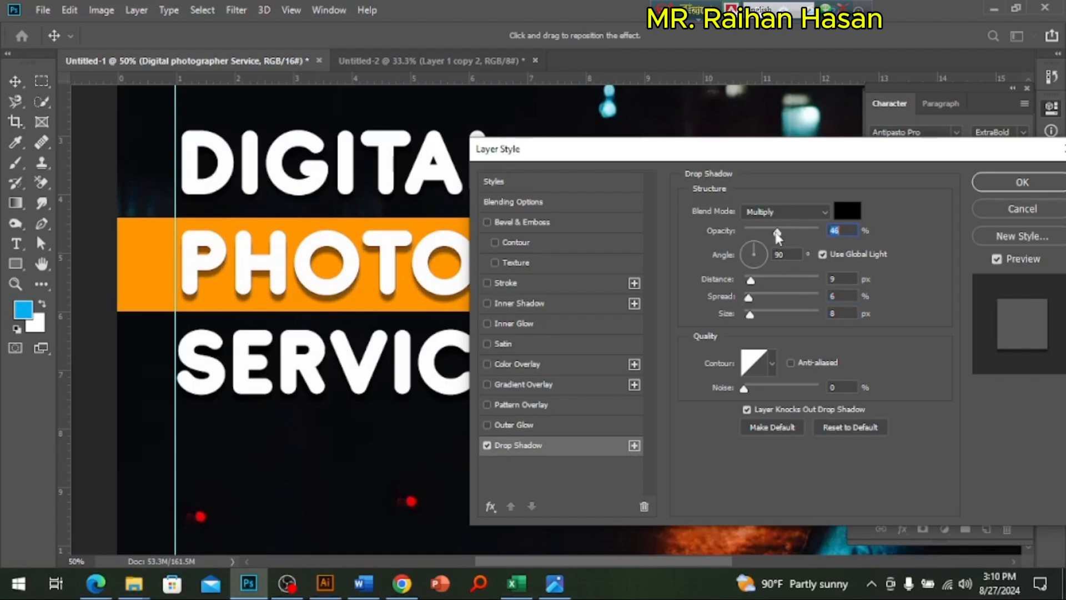
drag(850, 151, 582, 293)
drag(465, 296, 749, 188)
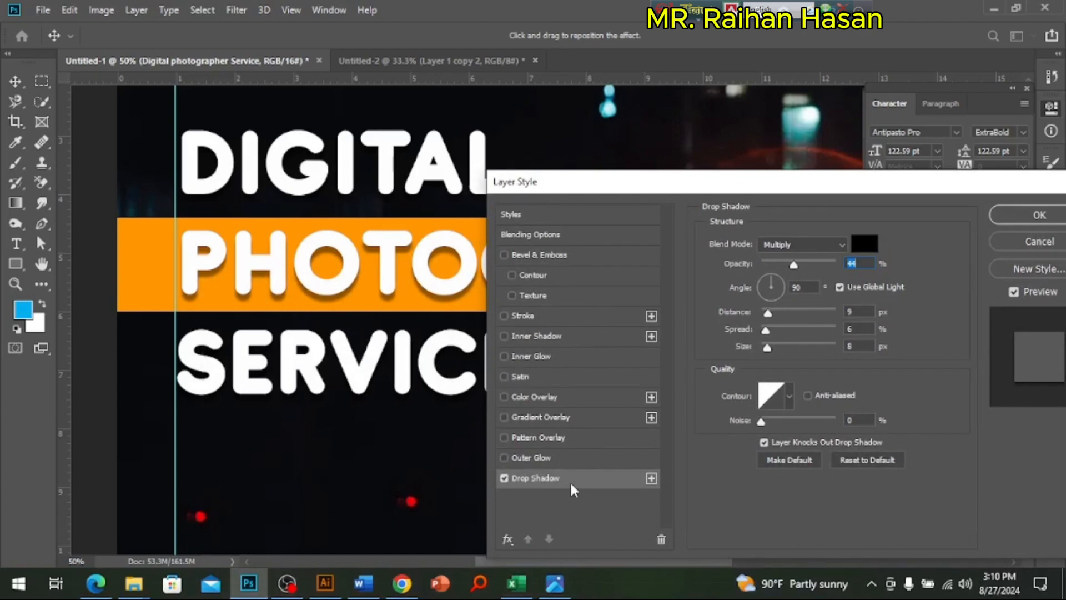
click(1015, 215)
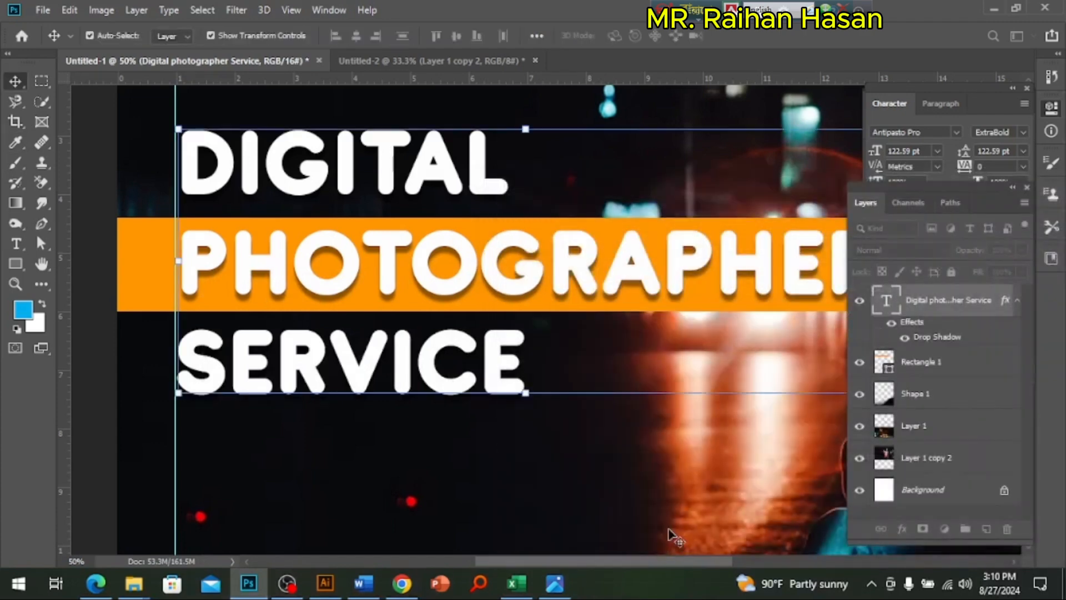
Step: Check the reference poster's lettering and widen the tracking of the heading word DIGITAL to 300
key(ctrl+minus)
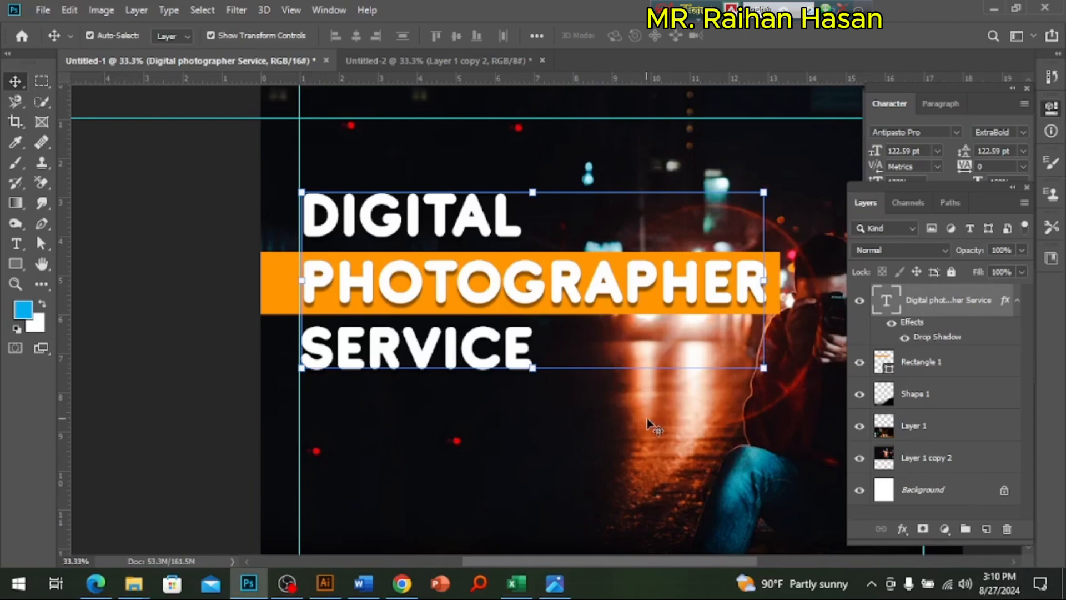
click(214, 378)
double_click(439, 215)
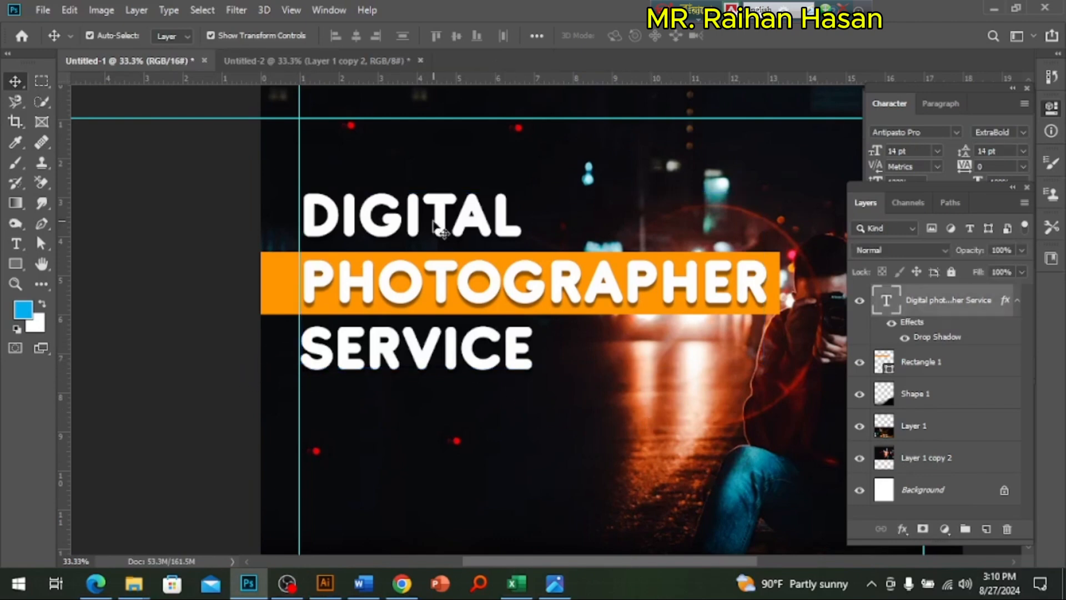
drag(300, 217, 517, 206)
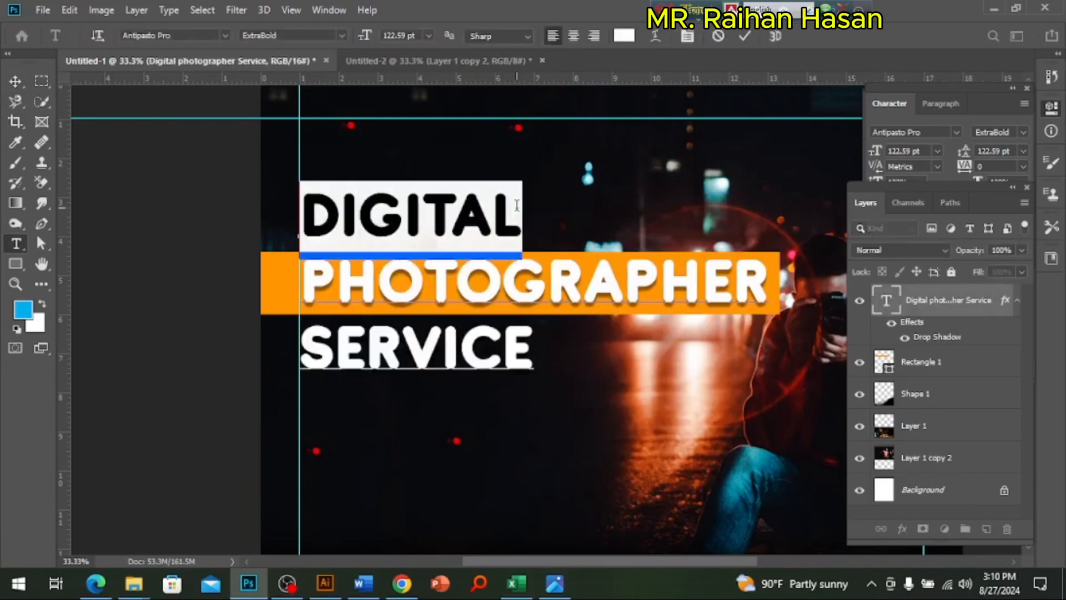
click(555, 583)
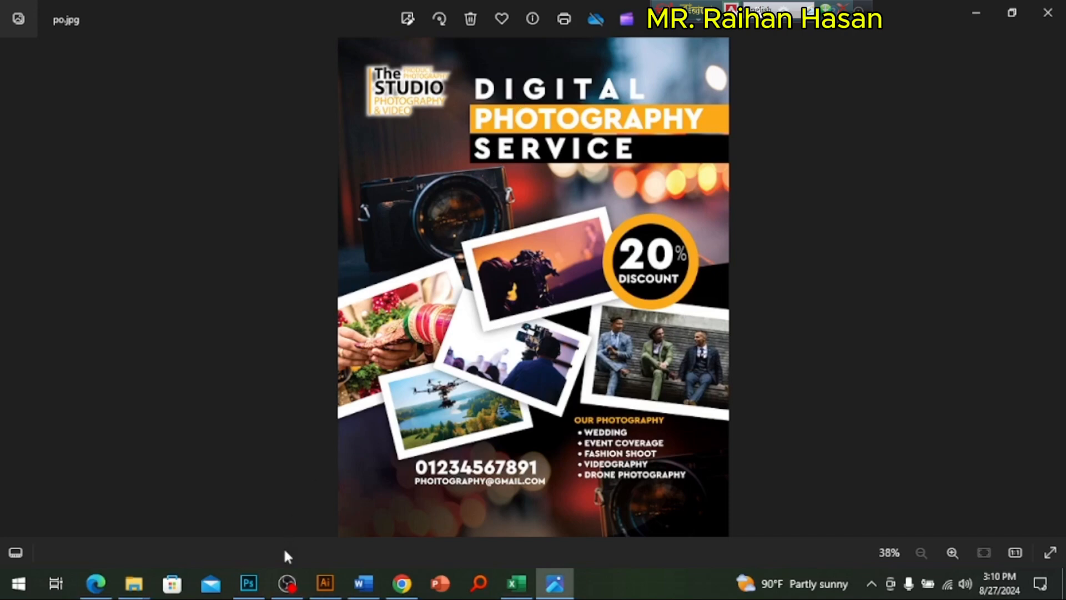
click(250, 583)
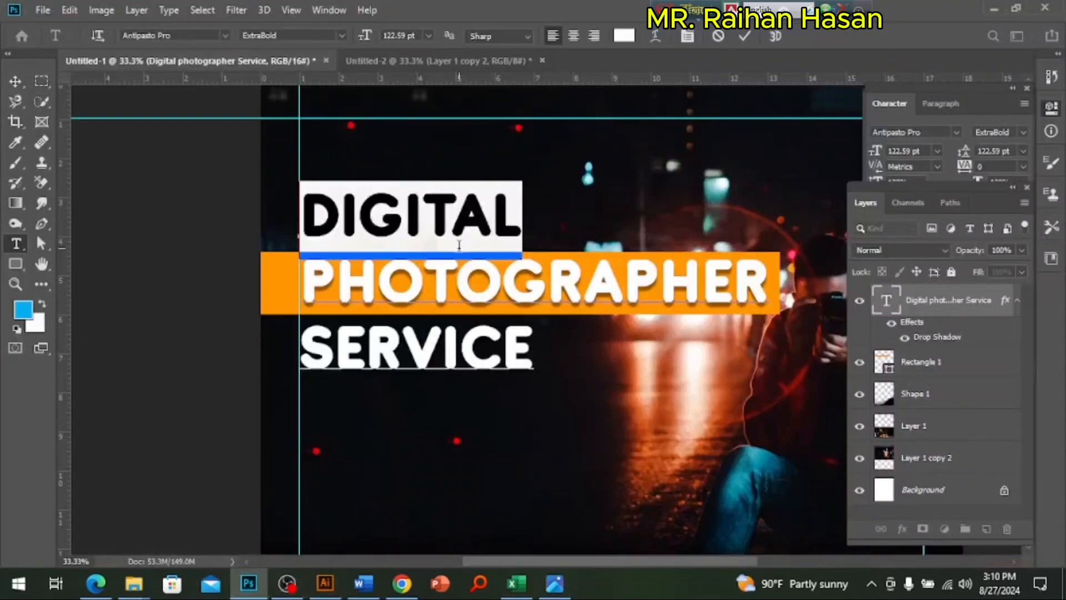
click(989, 165)
text(0)
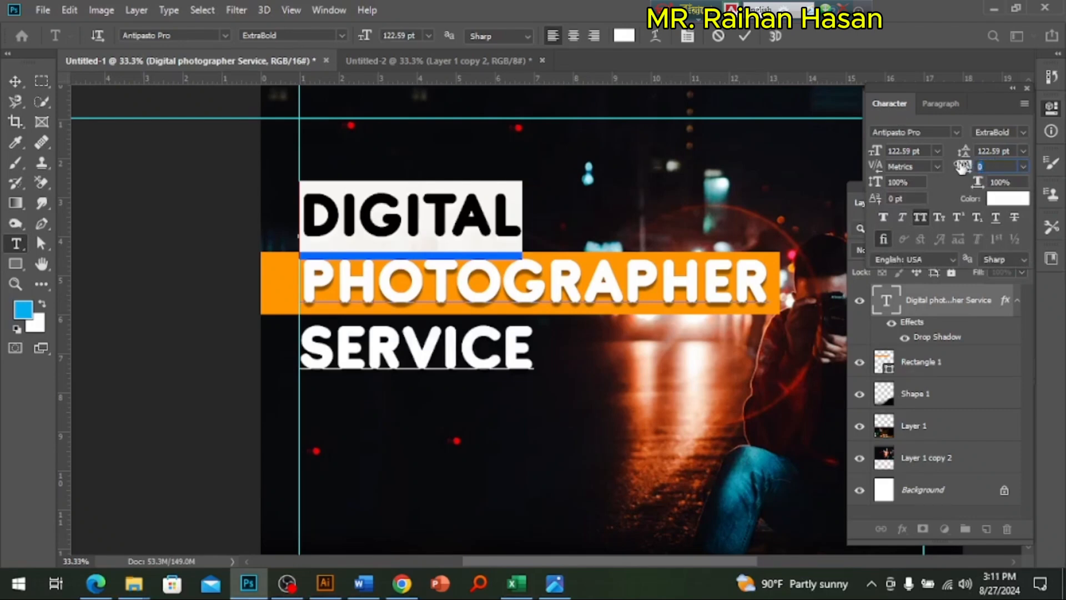
key(shift+Up)
key(shift+Up)
key(shift+Up)
key(shift+Up)
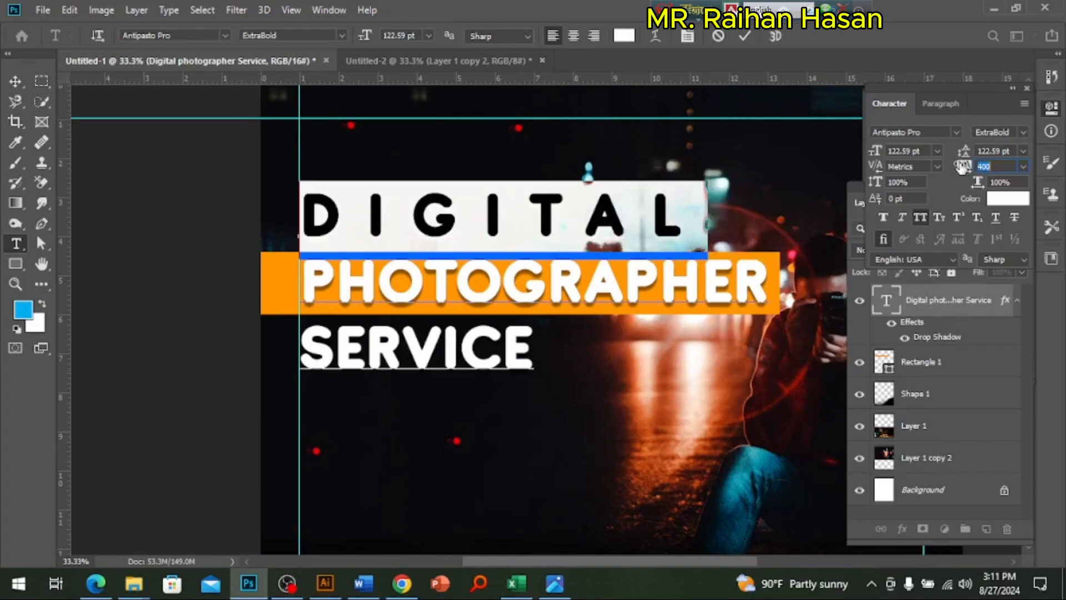
key(Down)
key(Down)
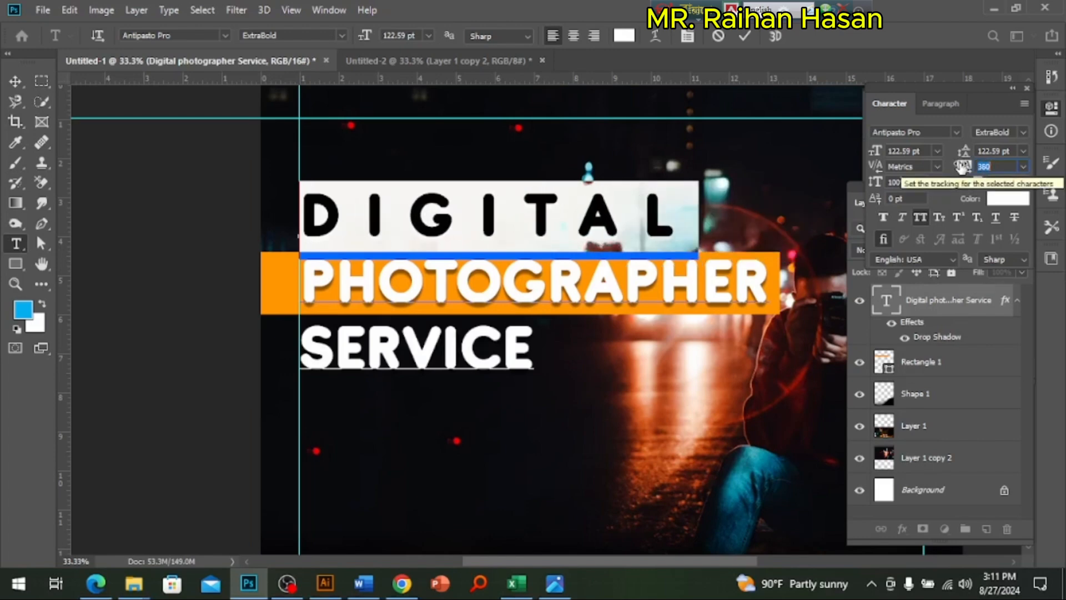
key(Down)
key(Down)
key(Down)
key(Down)
key(Down)
key(Down)
key(Down)
key(Down)
Step: Set the tracking of the heading word SERVICE to 100 and commit the text edit
click(517, 368)
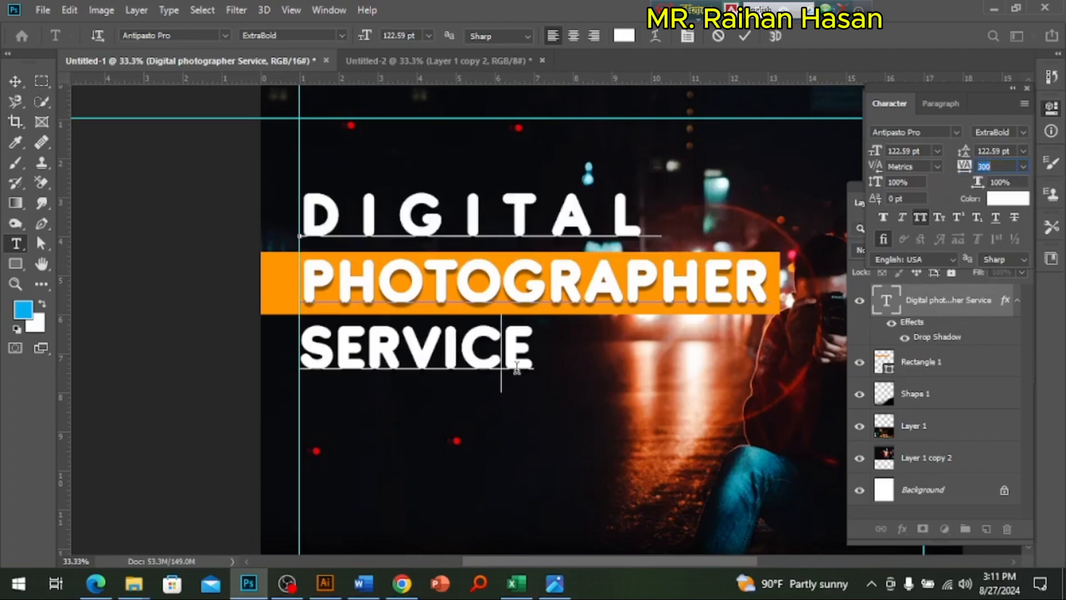
double_click(516, 368)
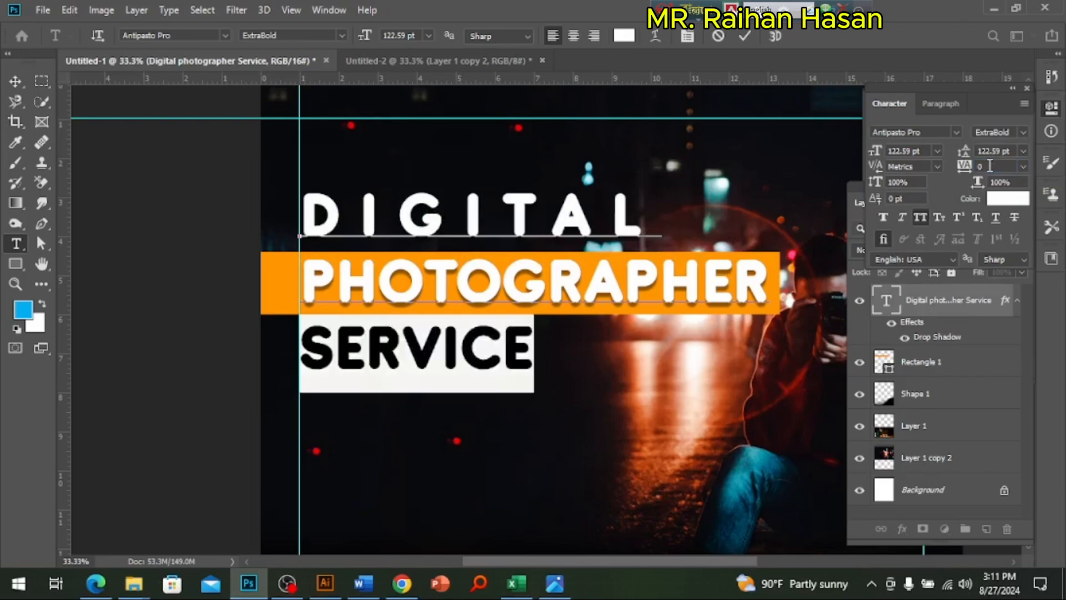
key(Up)
key(Up)
key(Up)
key(Up)
key(Up)
key(Up)
key(Up)
key(Up)
key(Up)
key(Up)
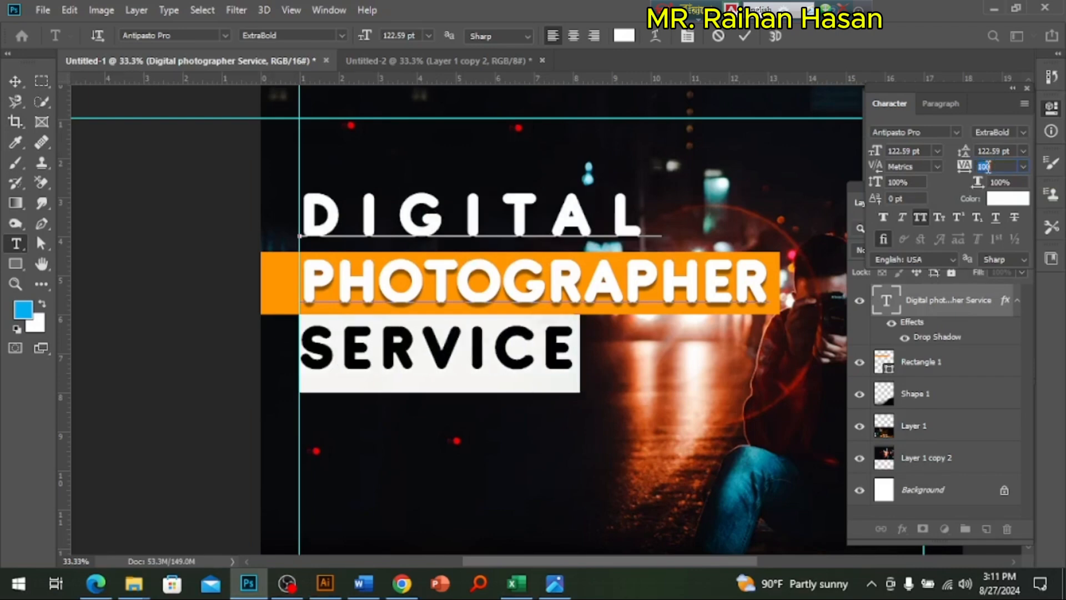
click(15, 82)
Step: Review the spaced heading on the poster and compare the layout with the po.jpg reference image
scroll(527, 336, up, 1)
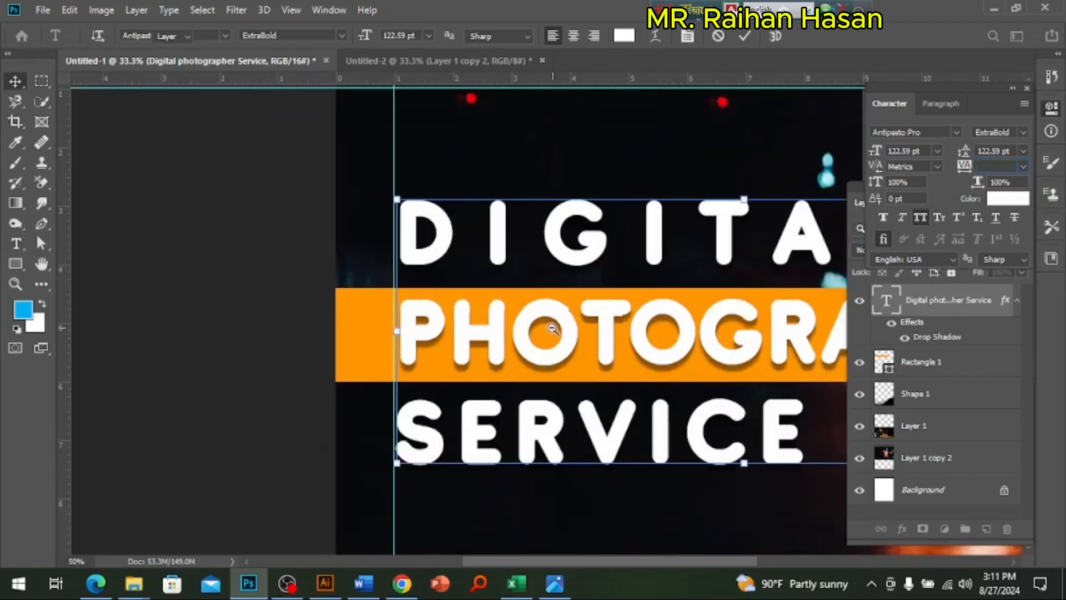
scroll(641, 372, down, 1)
alt+click(640, 371)
drag(700, 429, 469, 259)
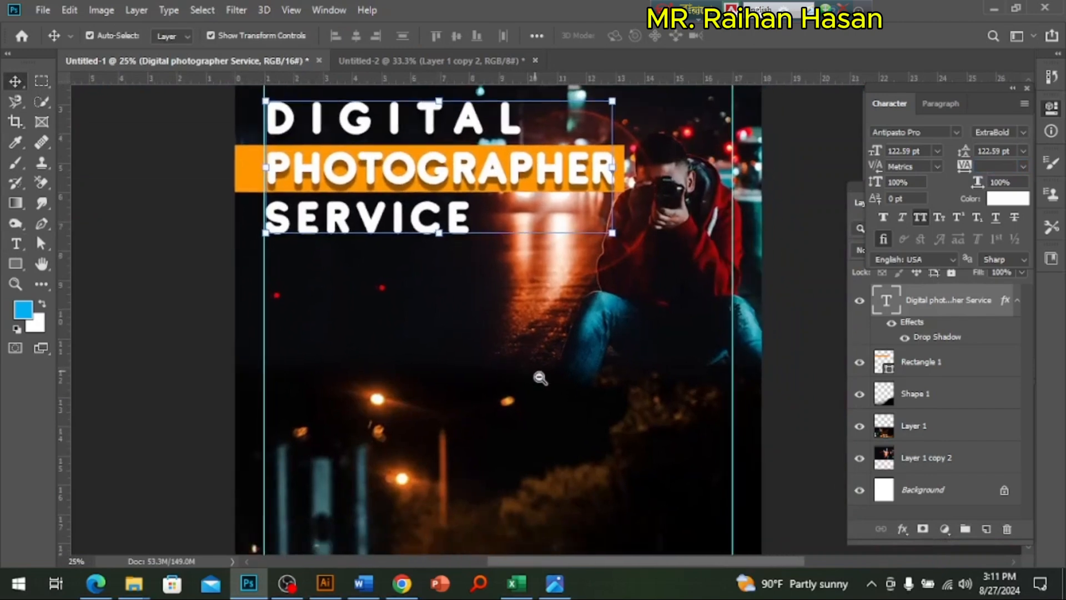
alt+click(540, 379)
drag(554, 439, 561, 381)
click(555, 584)
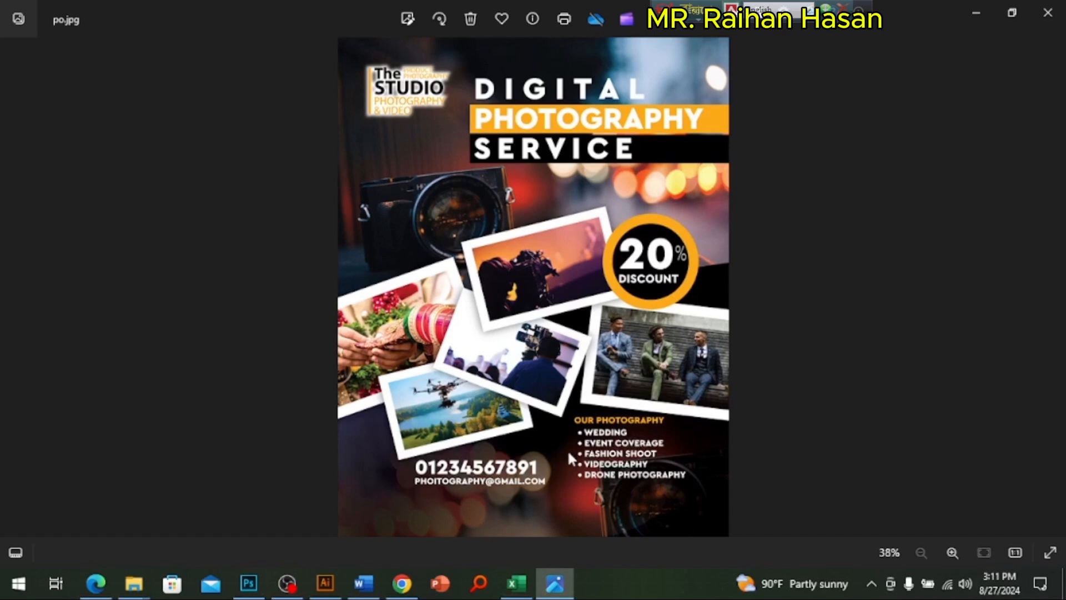
click(249, 583)
Step: Add a white text line reading OUR SERVICE in the dark area of the poster's lower half, near the trees
scroll(571, 375, up, 1)
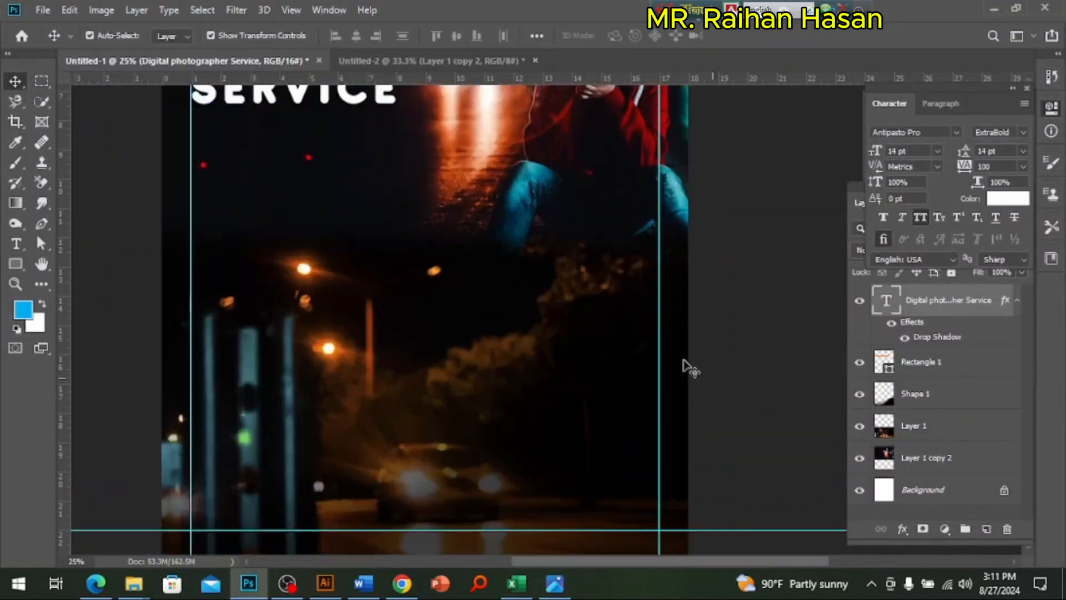
scroll(428, 310, down, 3)
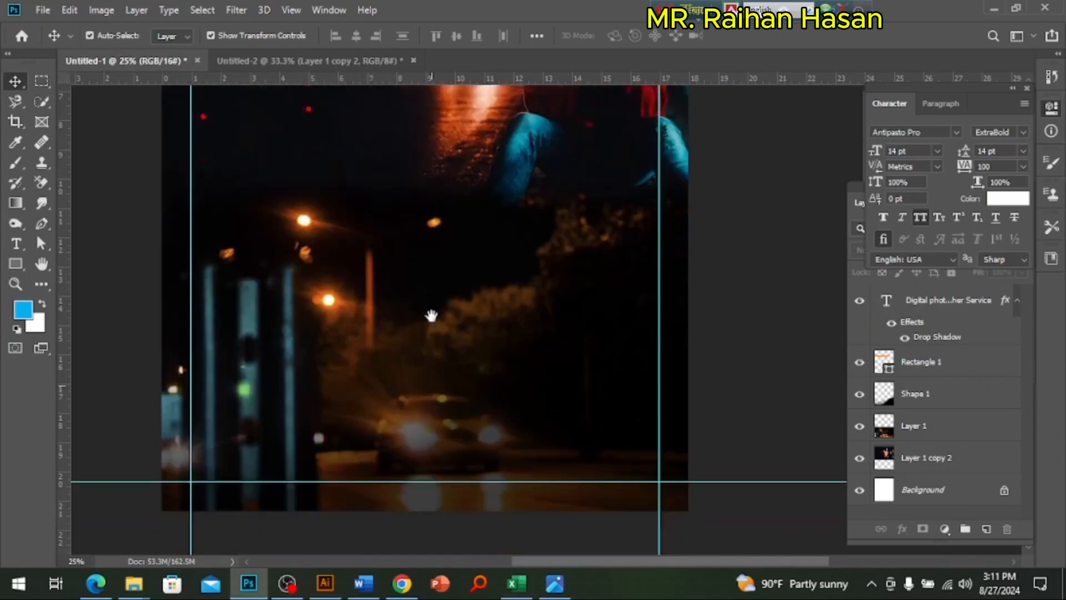
scroll(583, 332, up, 1)
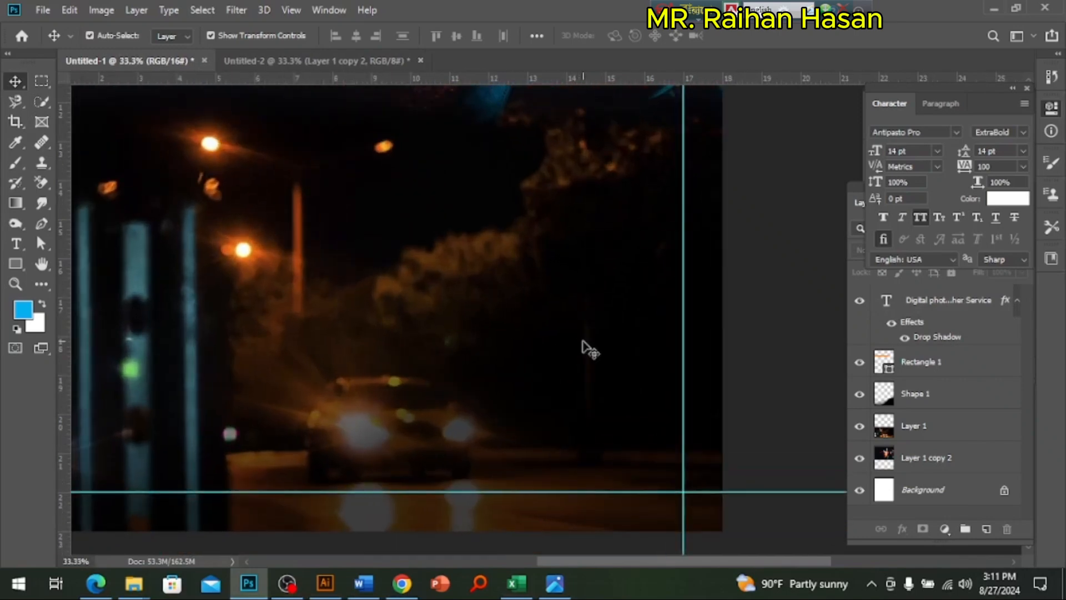
click(15, 244)
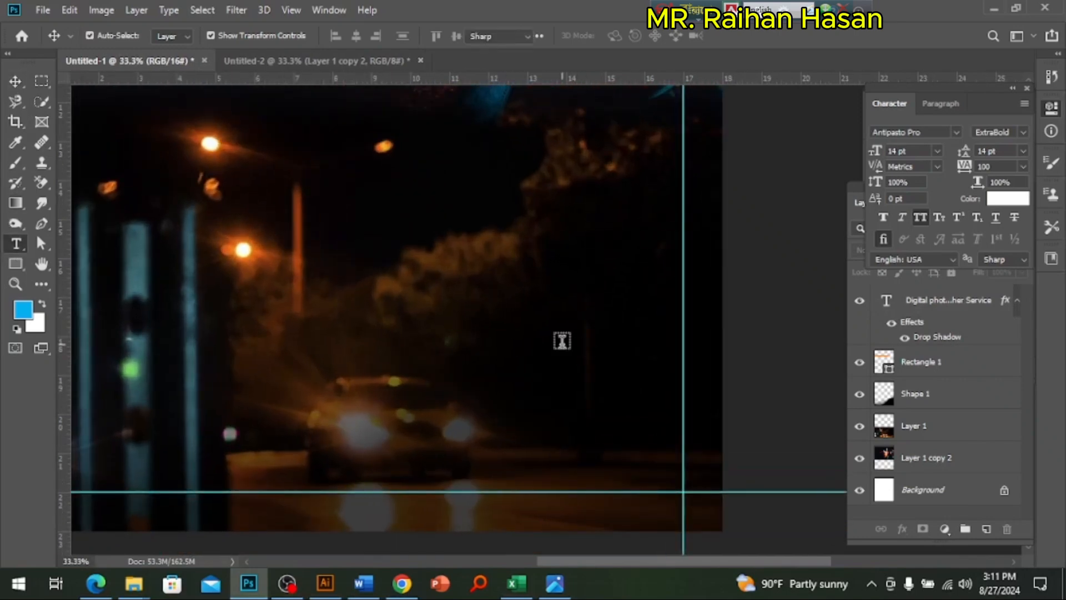
click(513, 330)
text(OUR SERVI)
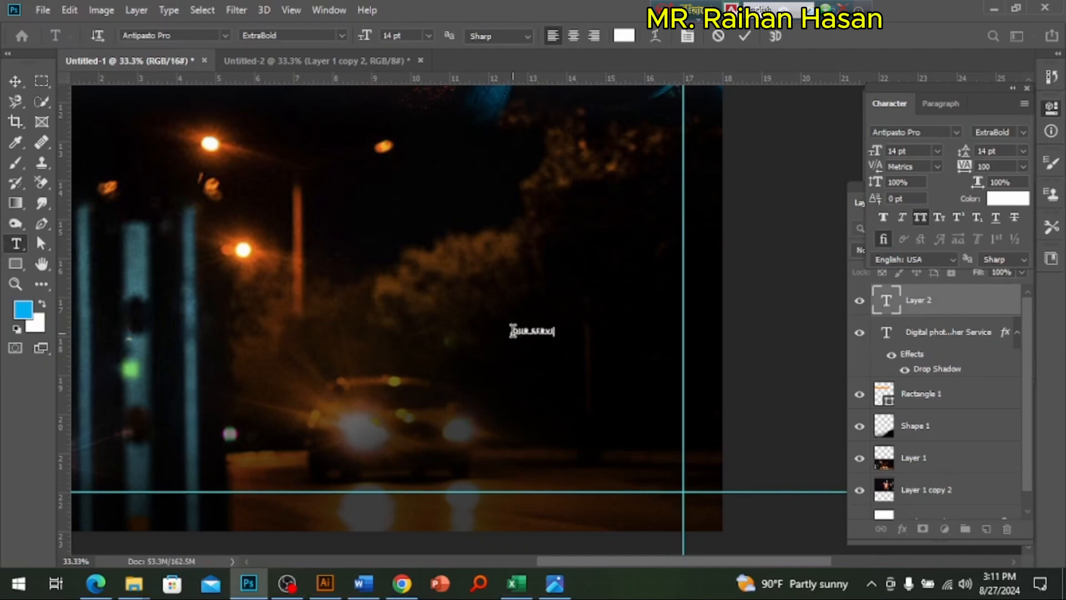
text(CE)
click(16, 81)
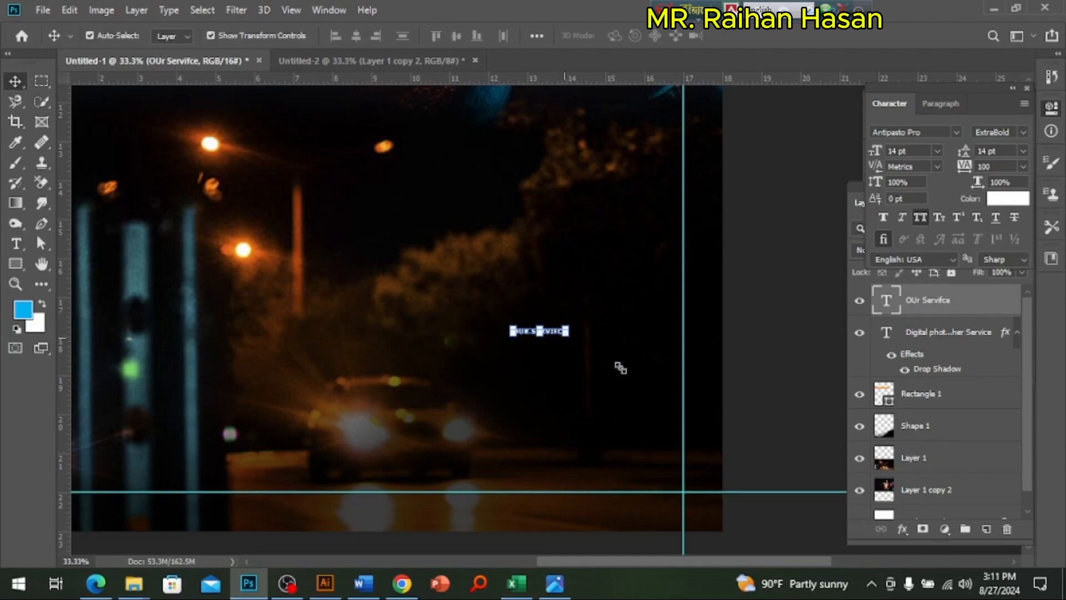
Step: Scale the OUR SERVICE text up to 41.36 pt and remove the stray F from the word SERVICE
key(ctrl+t)
drag(664, 388, 564, 308)
key(Return)
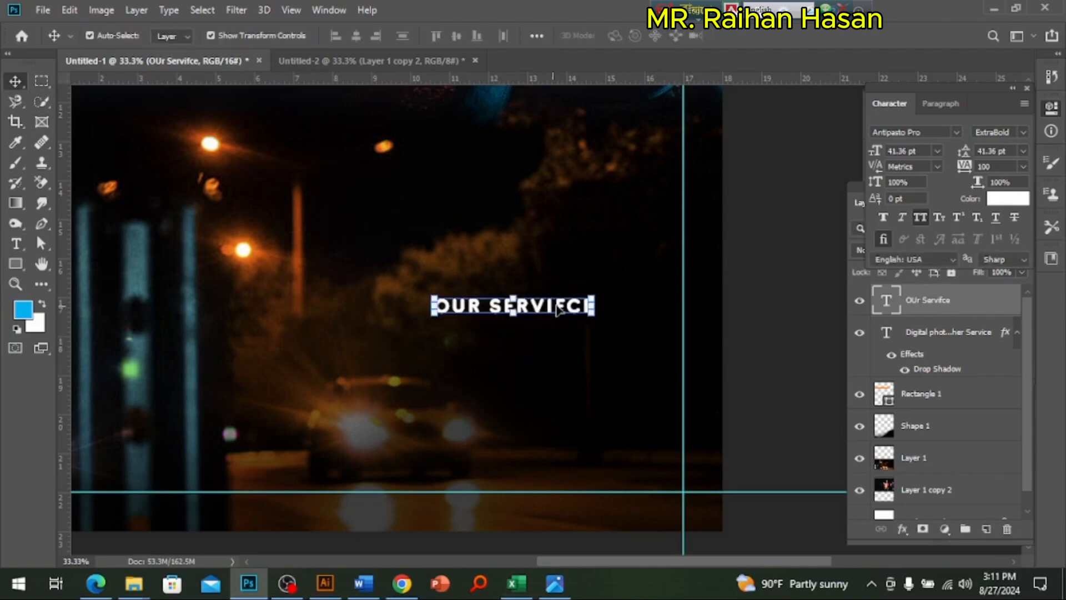
key(t)
double_click(564, 308)
click(566, 310)
key(BackSpace)
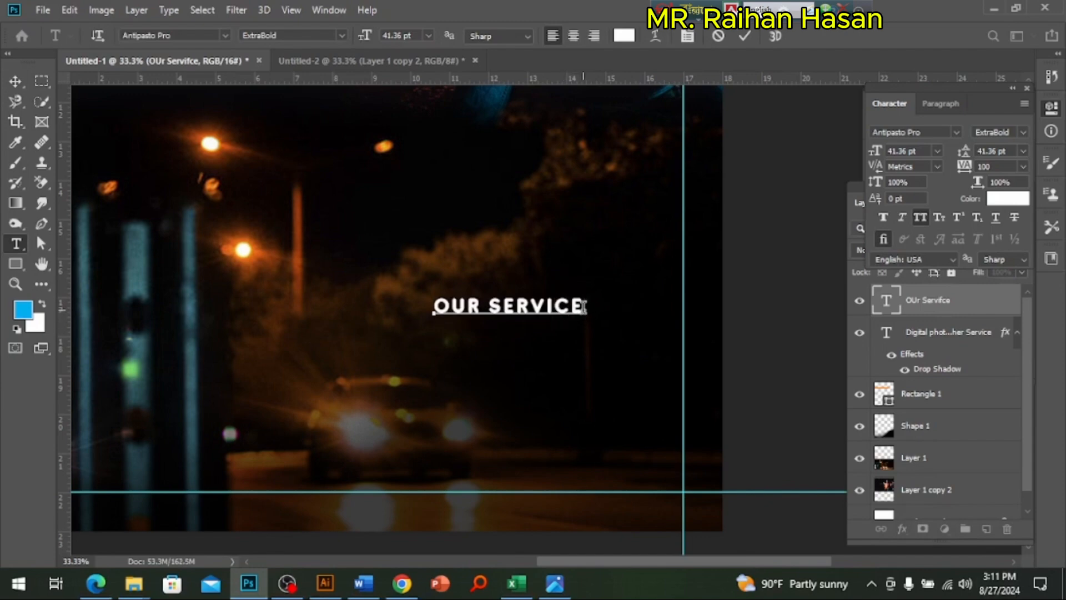
Step: Add the lines GRAPHIC DESIGN, DIGITAL MARKETIGN, WEB, OFFICE and WELDING below OUR SERVICE in the same text block
text(GRAPHIC DESIGN)
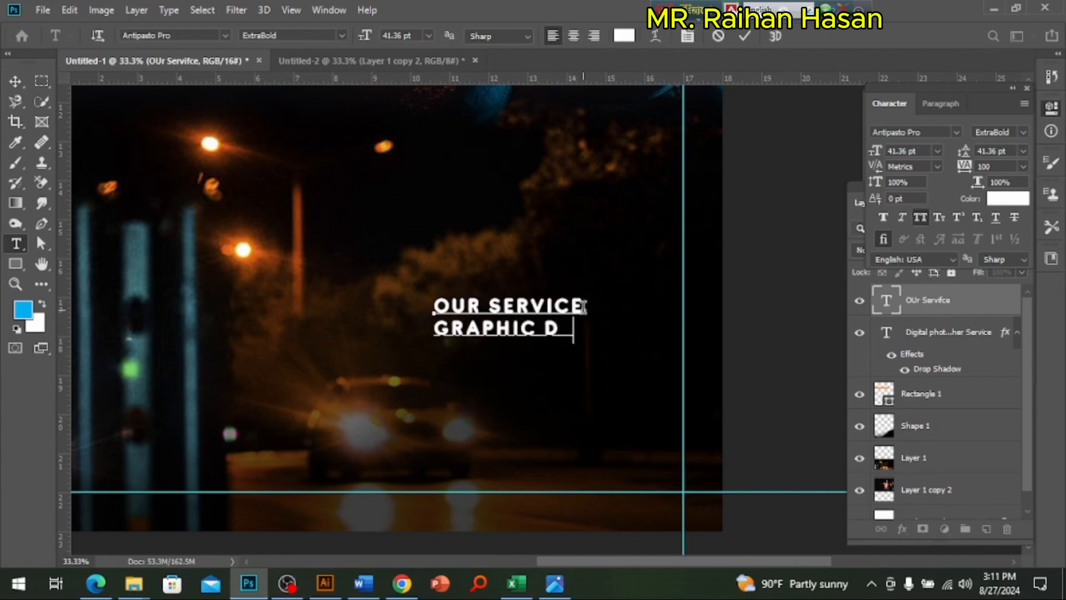
key(Return)
text(DIGITAL )
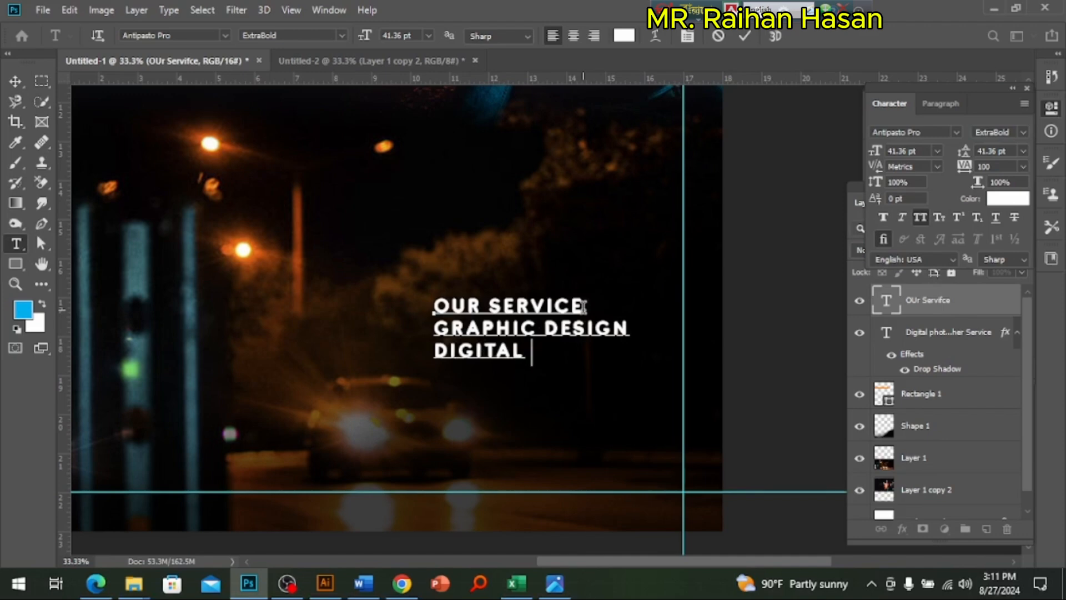
text(MARKETIGN)
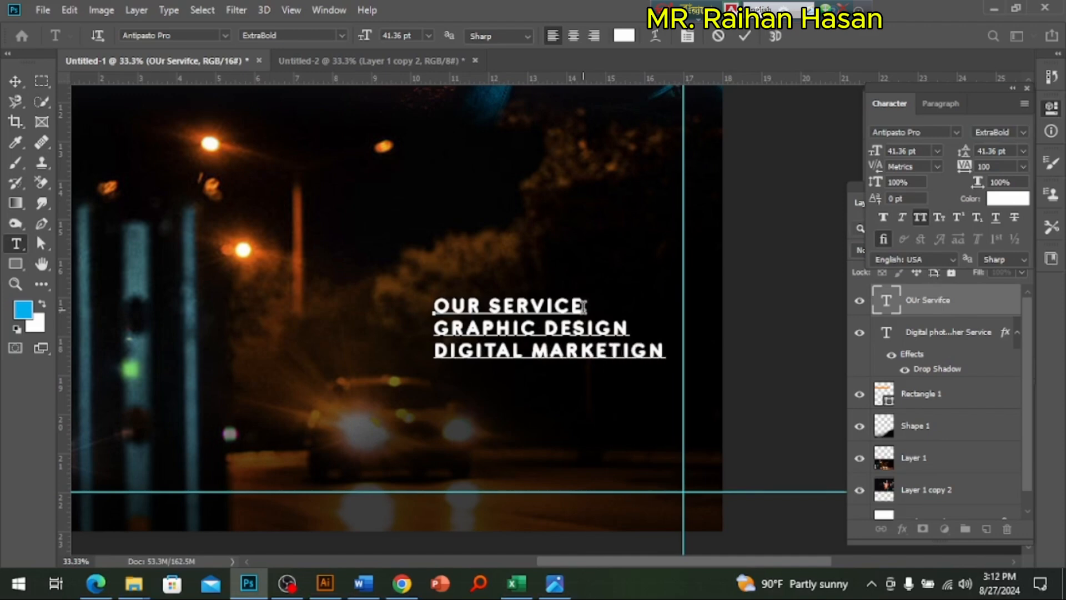
text(WEB )
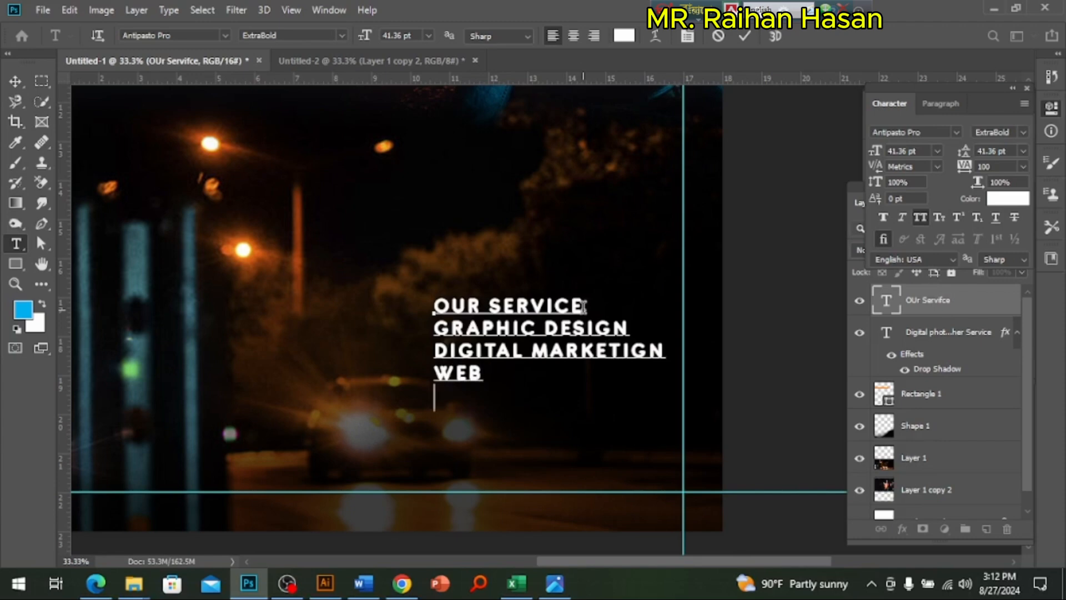
text(A)
text(OFFICE)
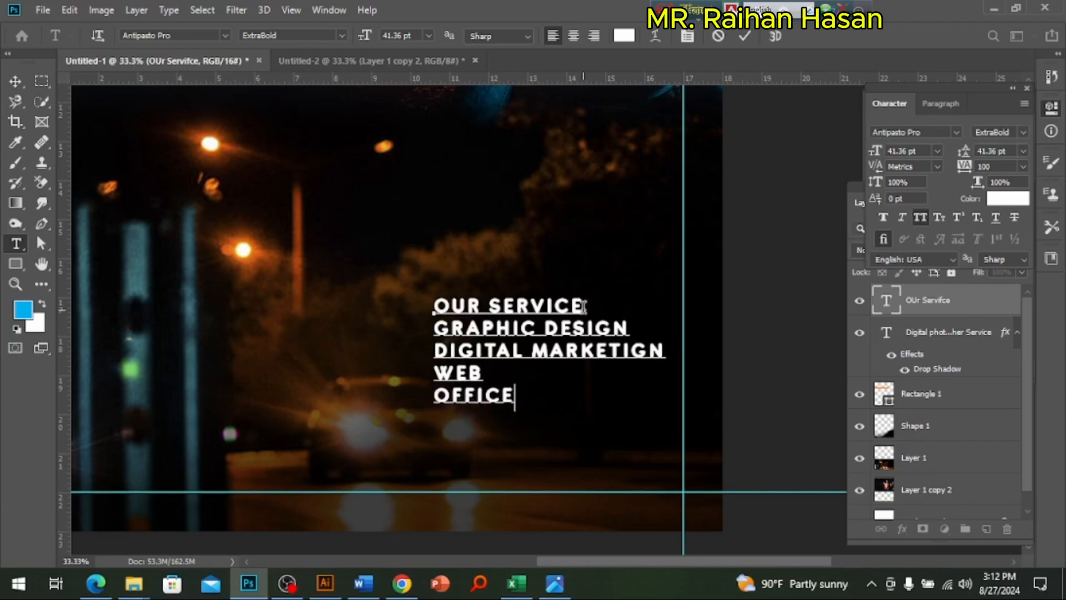
key(Return)
text(WELDING)
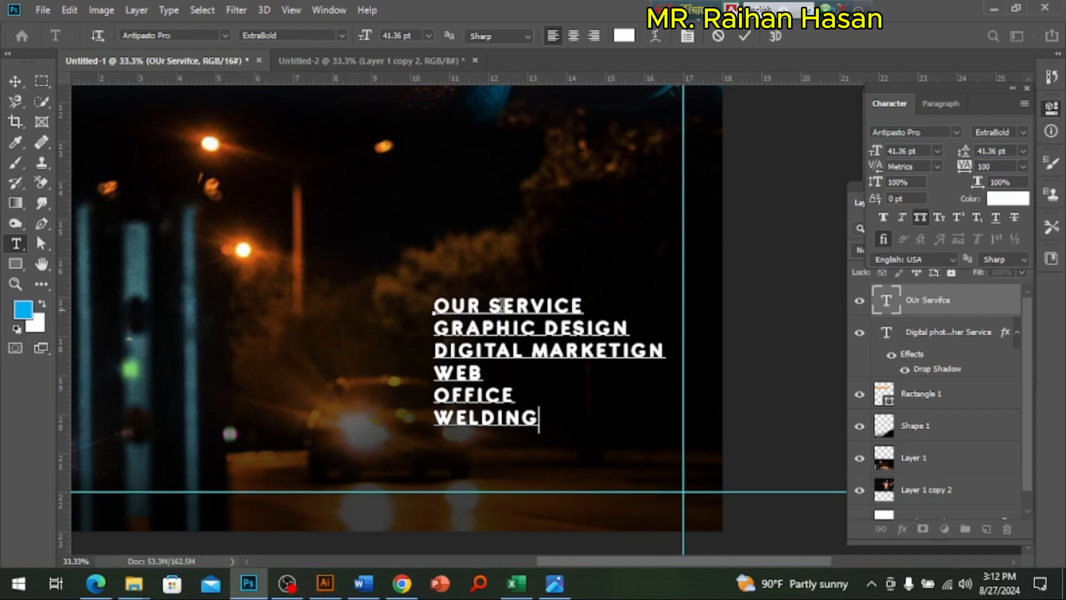
Step: Enlarge only the OUR SERVICE line of the text block to a 61 pt font size
drag(435, 306, 591, 302)
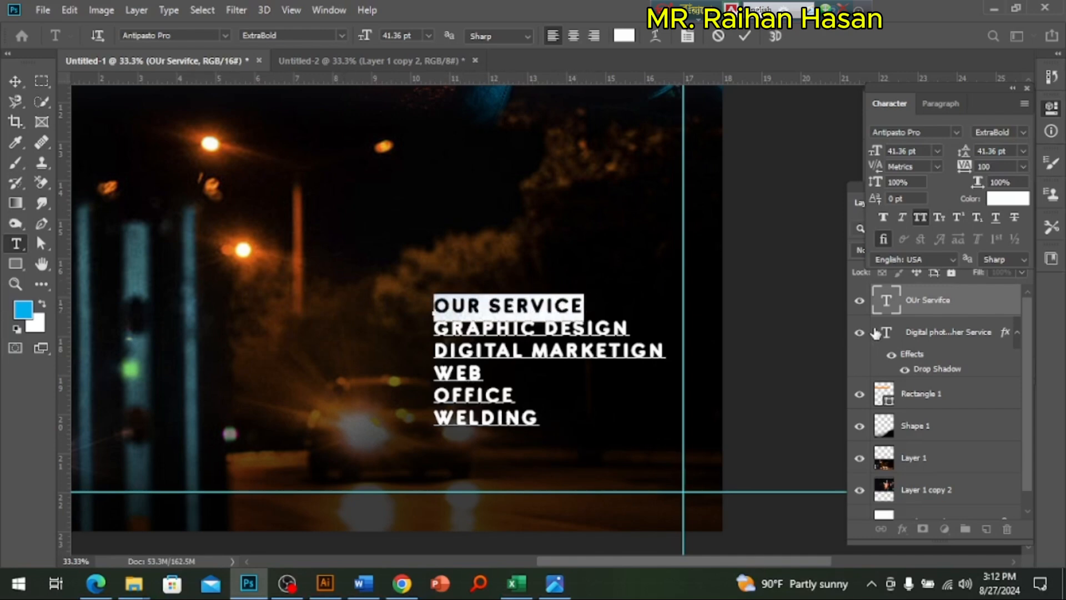
key(shift+Up)
key(shift+Up)
key(shift+Up)
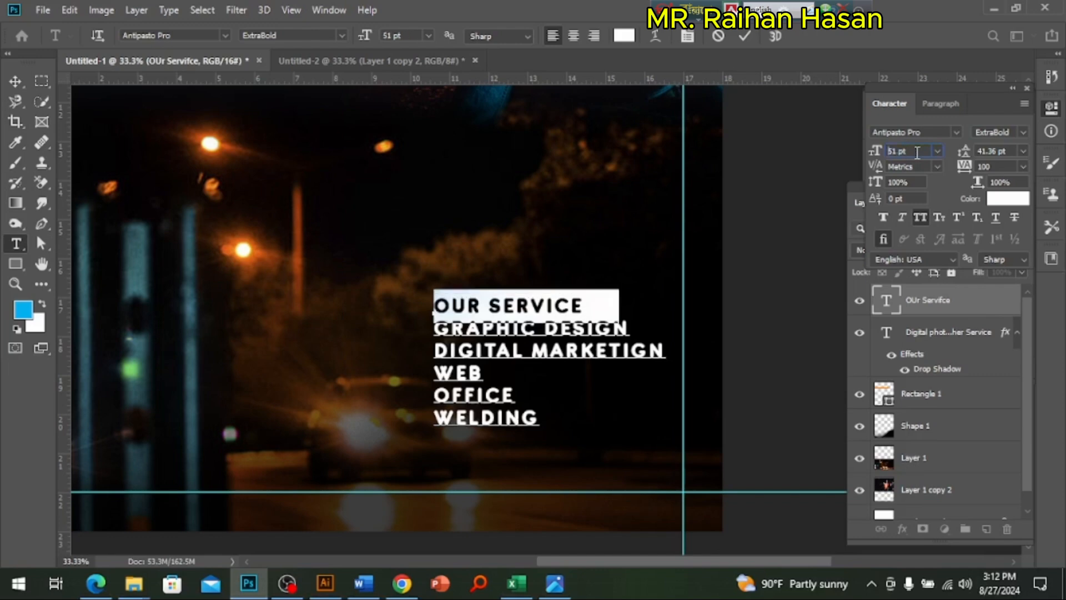
key(shift+Down)
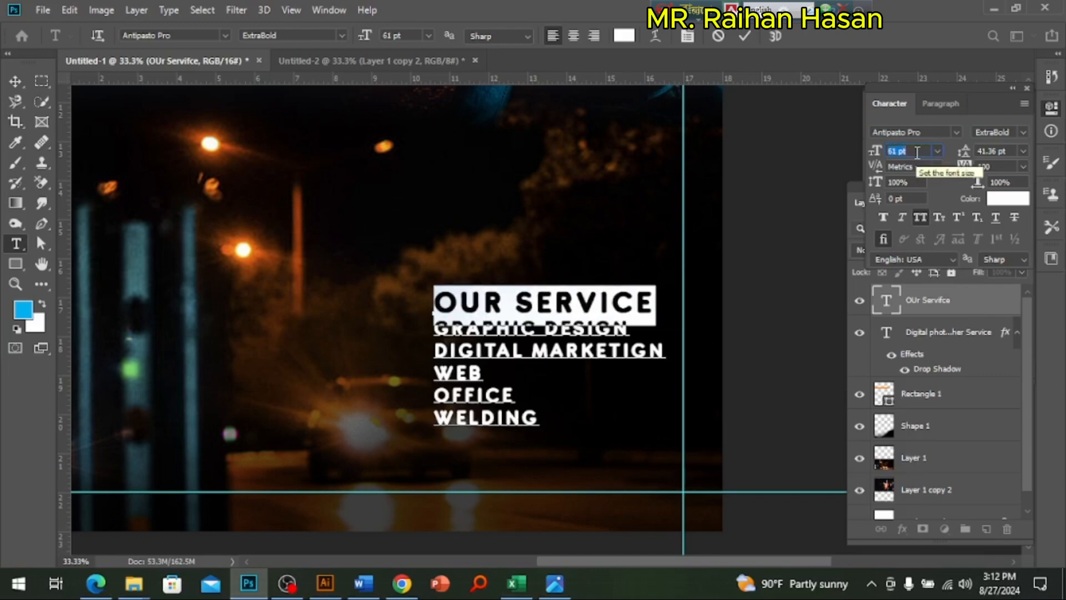
click(451, 316)
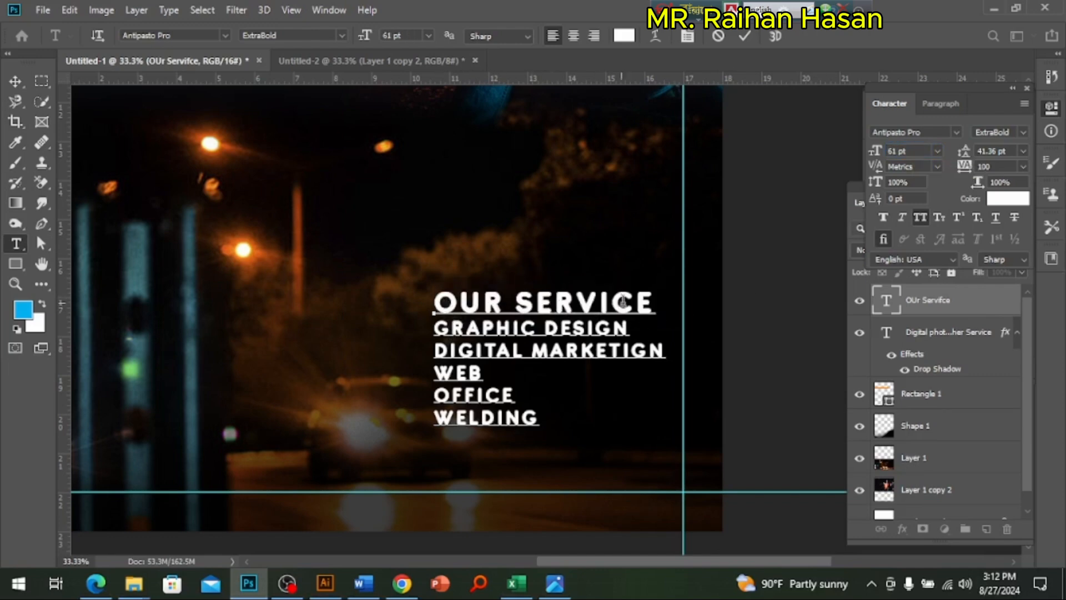
Step: Set the five service lines below OUR SERVICE to 0 tracking and the Medium font style
drag(662, 299, 562, 427)
click(478, 349)
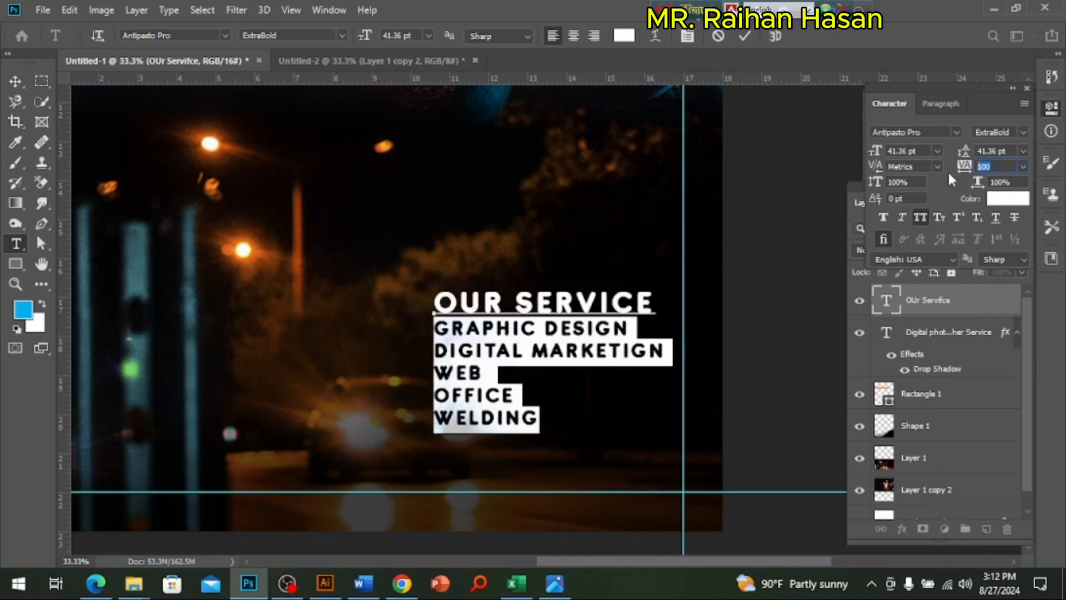
text(0)
key(Return)
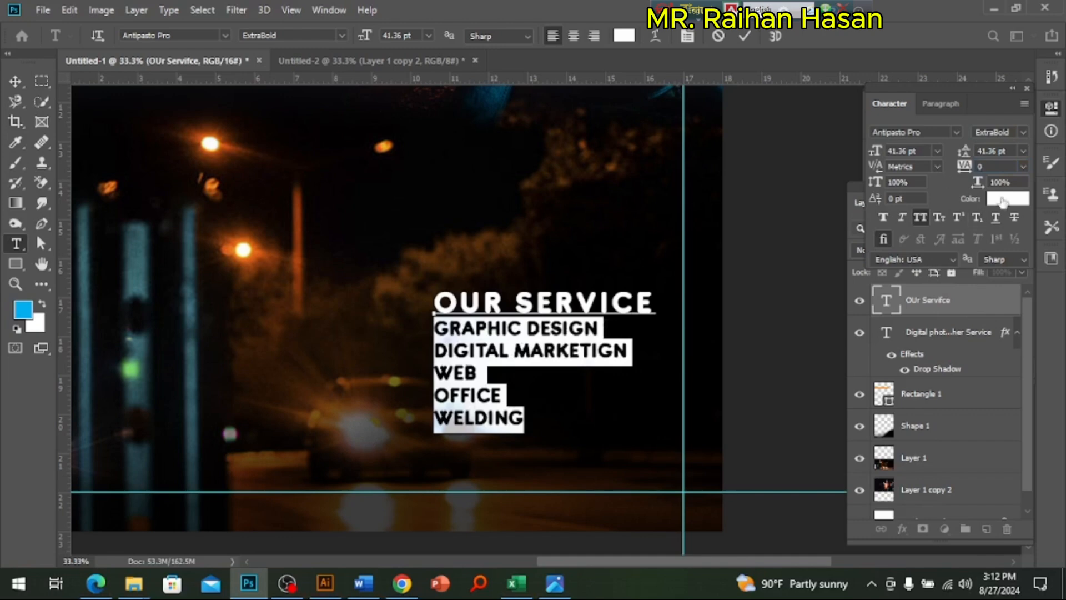
click(1024, 132)
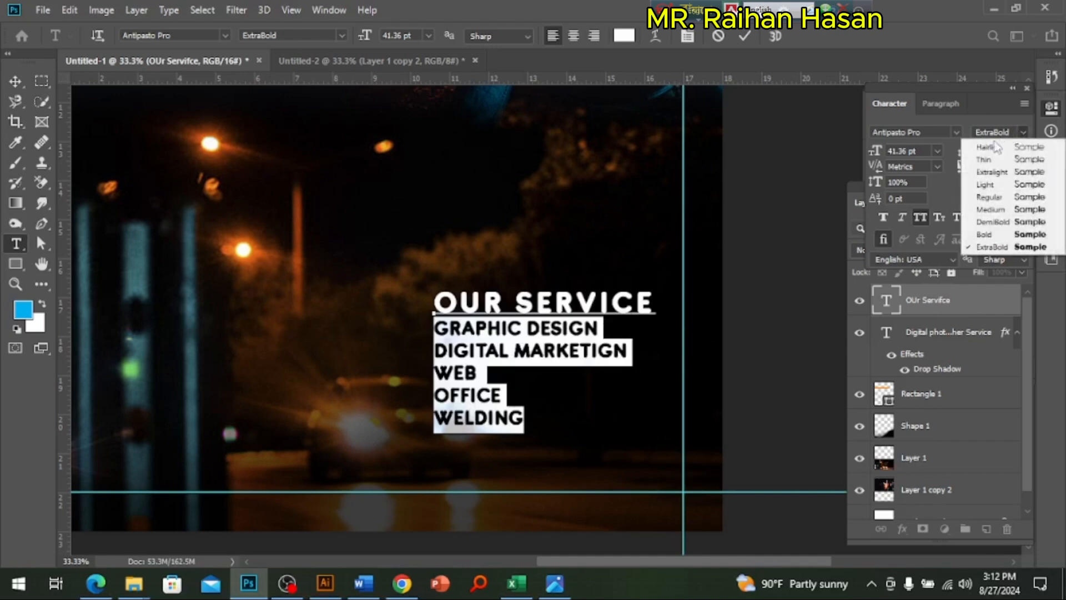
click(990, 212)
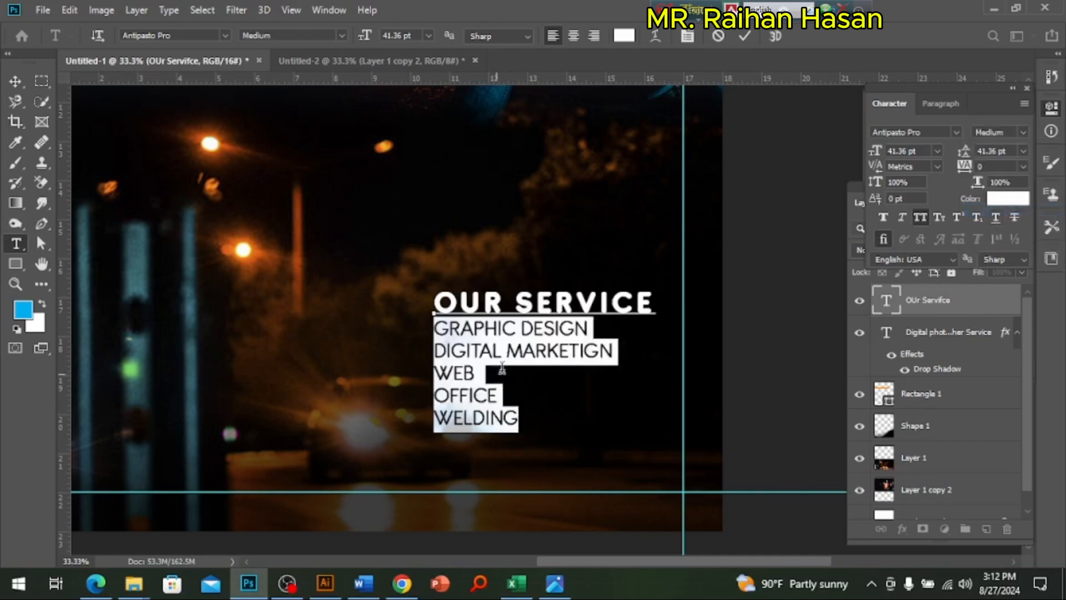
Step: Reduce the font size of the OUR SERVICE line to 58 pt
click(502, 302)
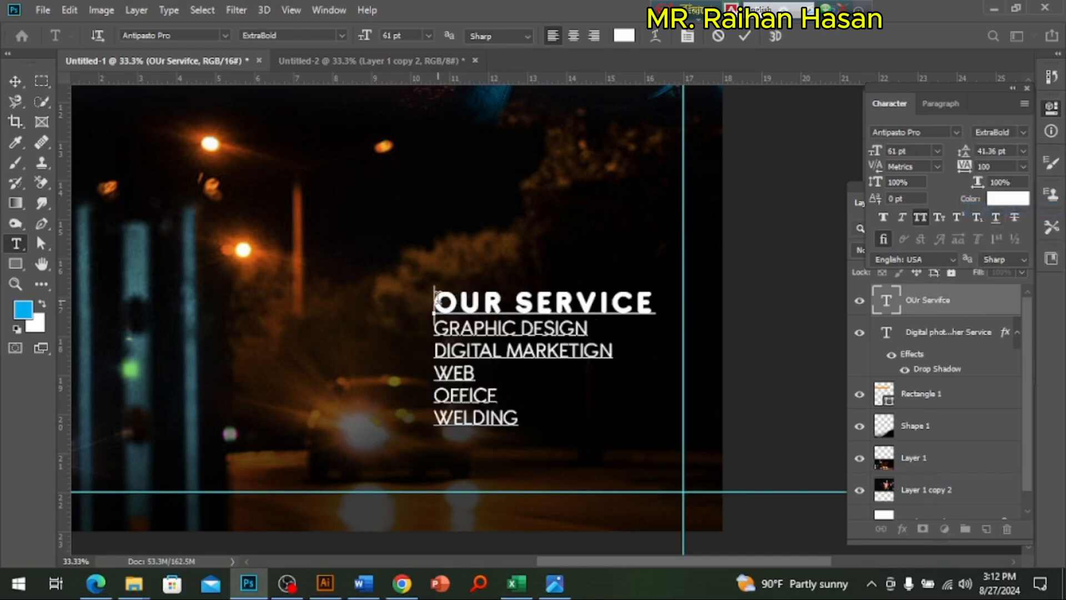
mouse_move(436, 300)
mouse_down()
mouse_move(653, 302)
mouse_move(425, 287)
mouse_up()
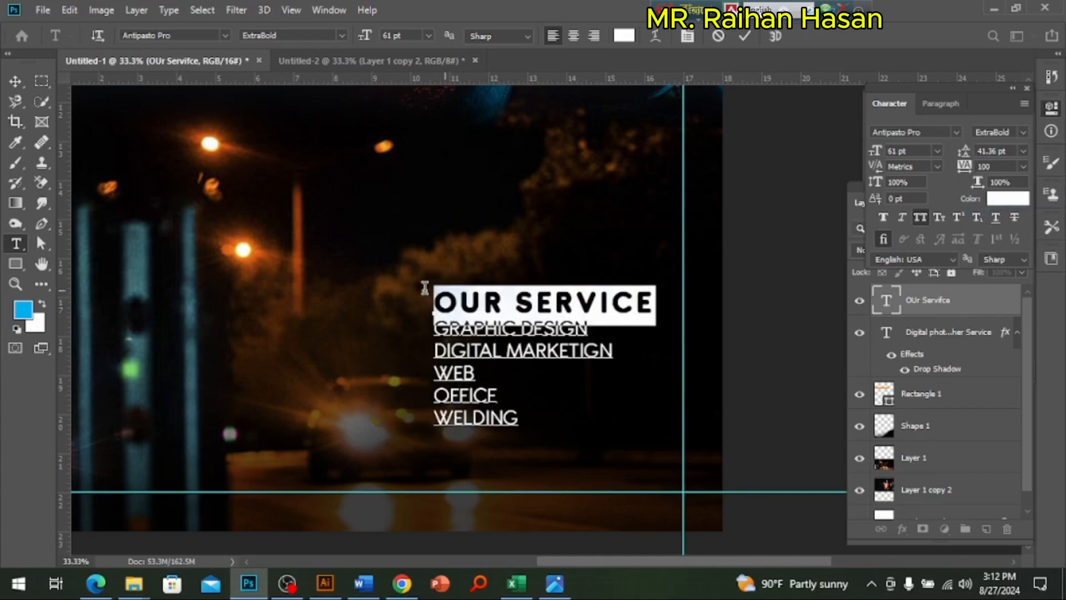
click(938, 151)
click(937, 151)
key(Down)
key(Down)
key(Down)
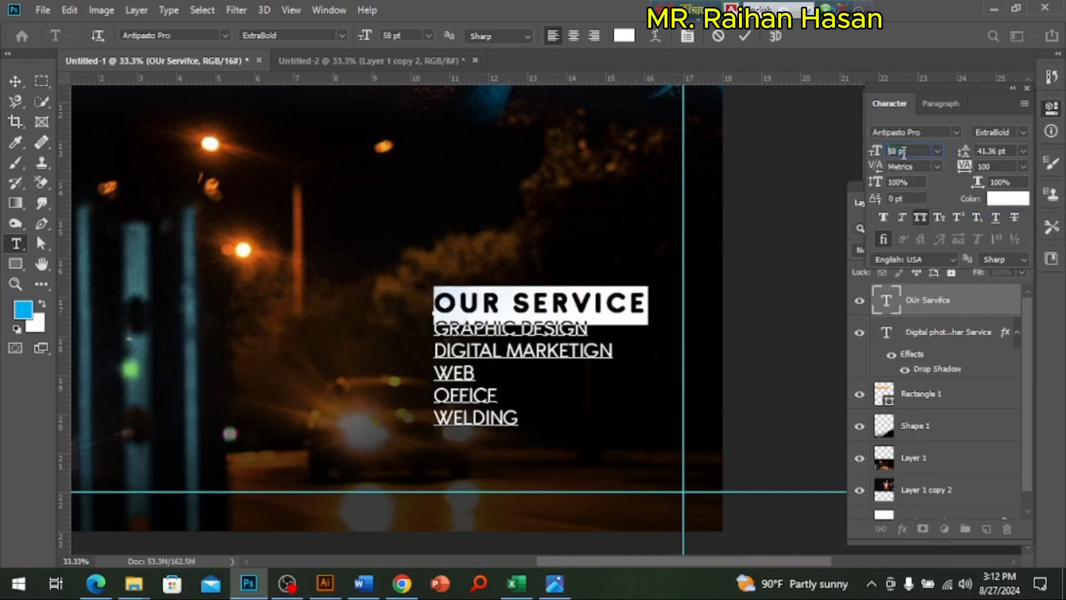
Step: Set the leading of the GRAPHIC DESIGN line to 55 pt to widen its gap below OUR SERVICE
triple_click(528, 328)
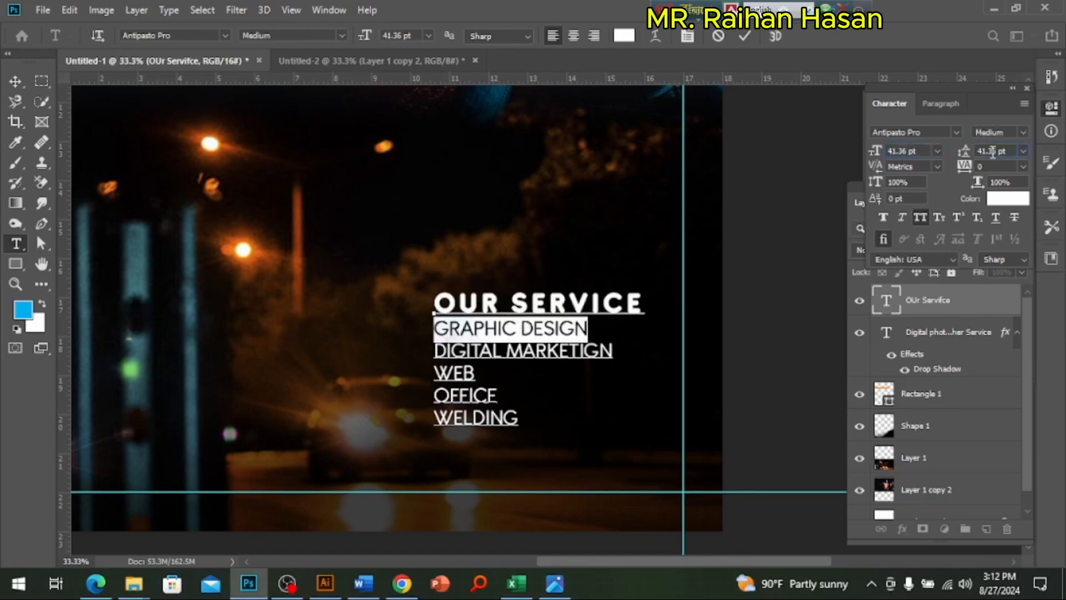
key(Up)
key(Up)
key(Up)
key(Up)
key(Up)
key(Up)
key(Up)
key(Up)
key(Up)
key(Up)
key(Up)
key(Up)
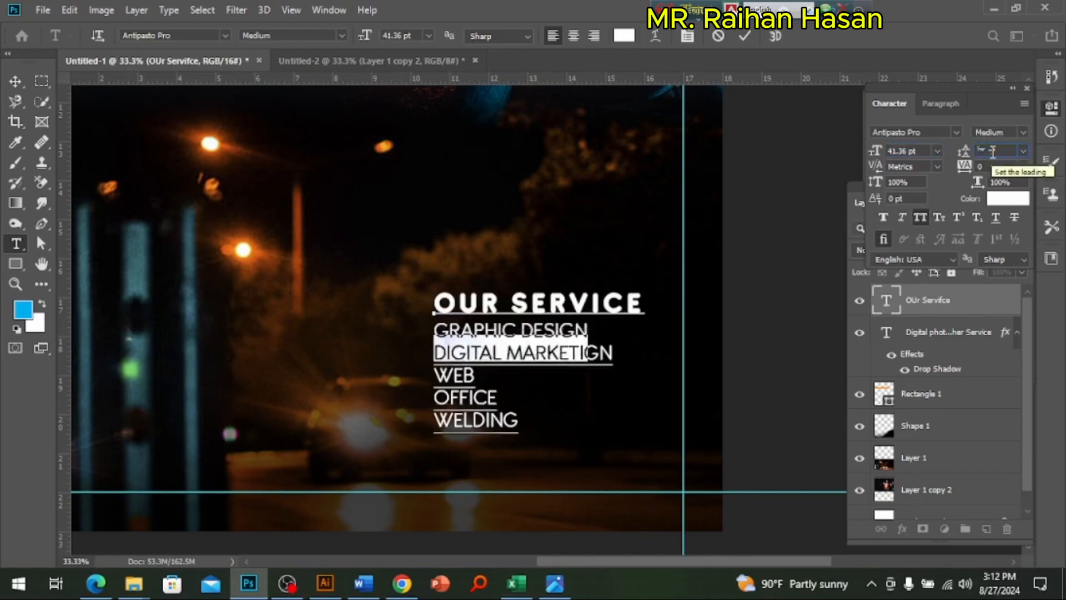
key(Up)
key(Up)
key(Up)
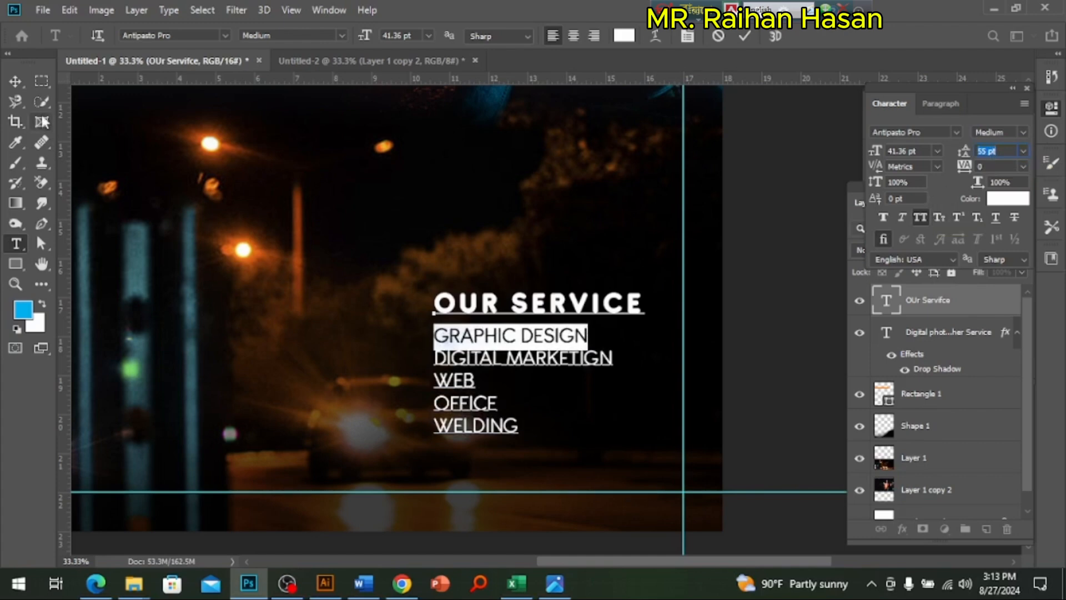
Step: Reposition the whole OUR SERVICE text block slightly higher over the dark area beside the car
click(15, 82)
drag(534, 328, 469, 277)
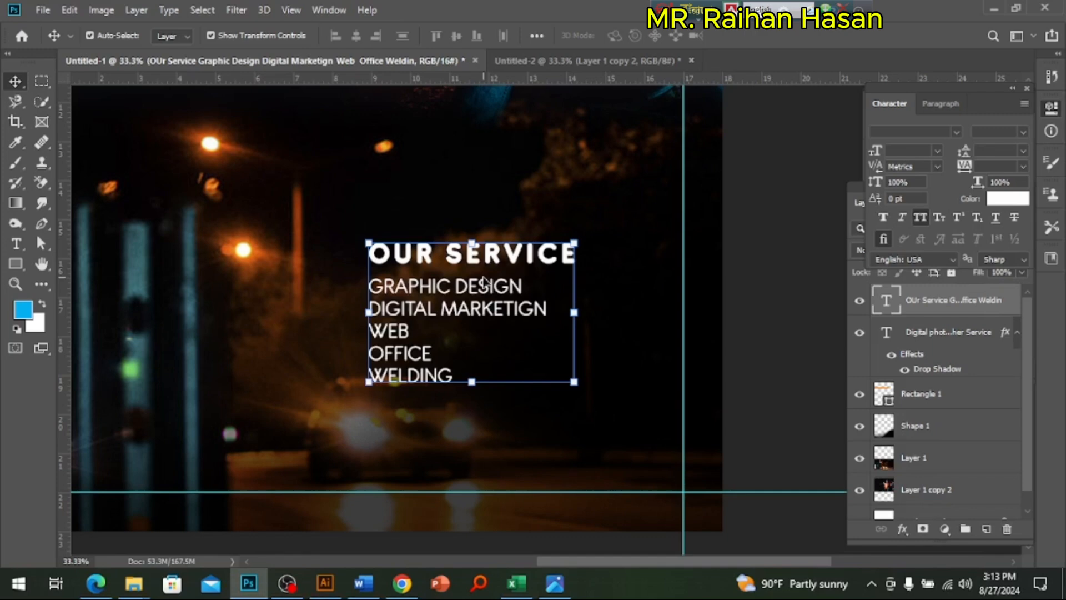
drag(404, 317, 471, 346)
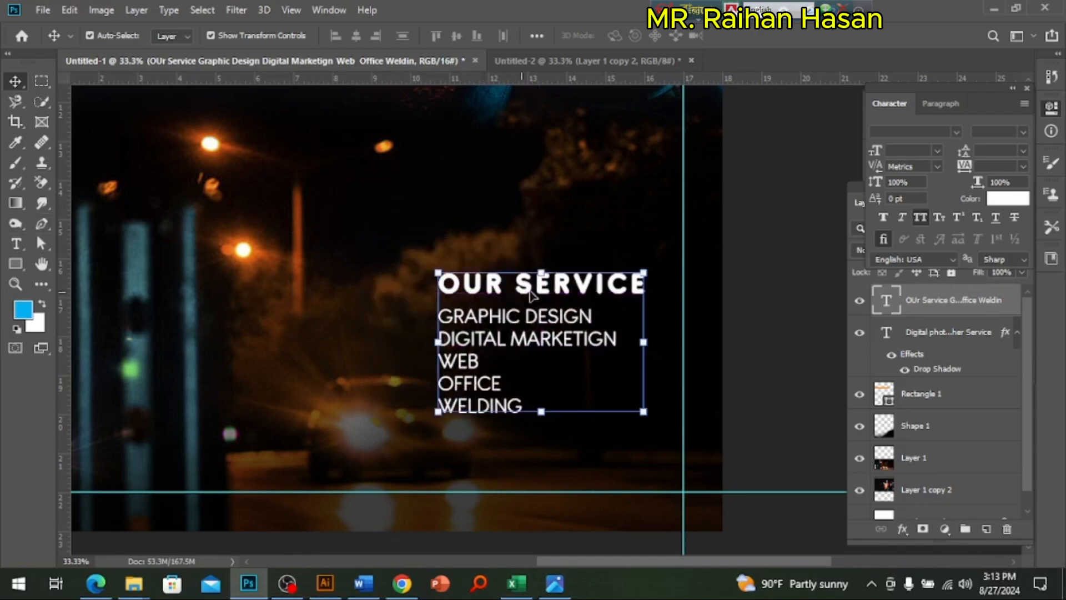
Step: Draw a green rectangle about 1347 × 146 px behind OUR SERVICE, running past the poster's right edge, and trim its top slightly
click(936, 332)
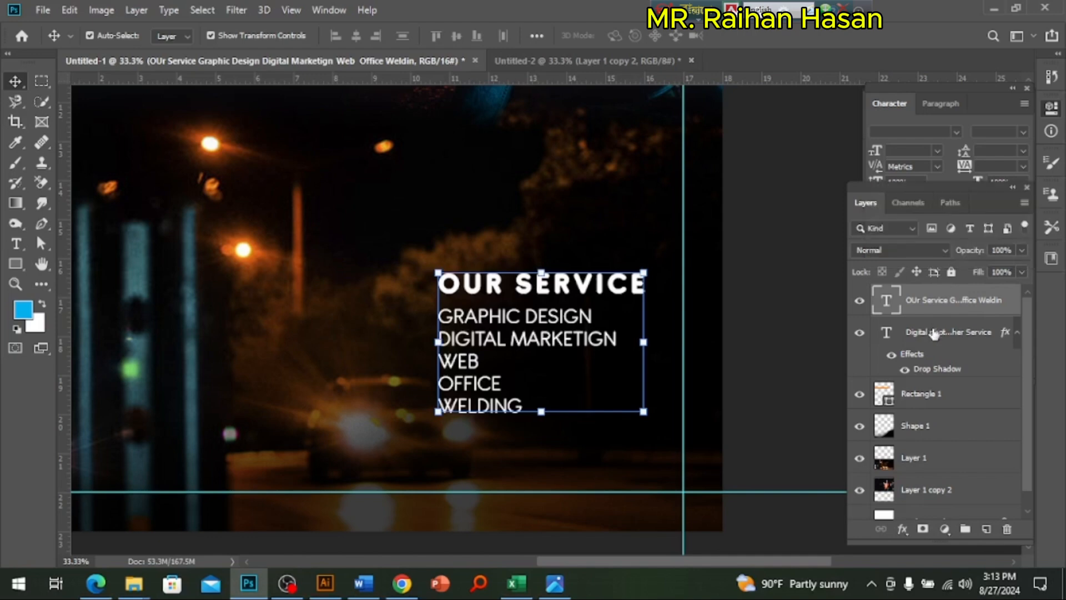
click(16, 263)
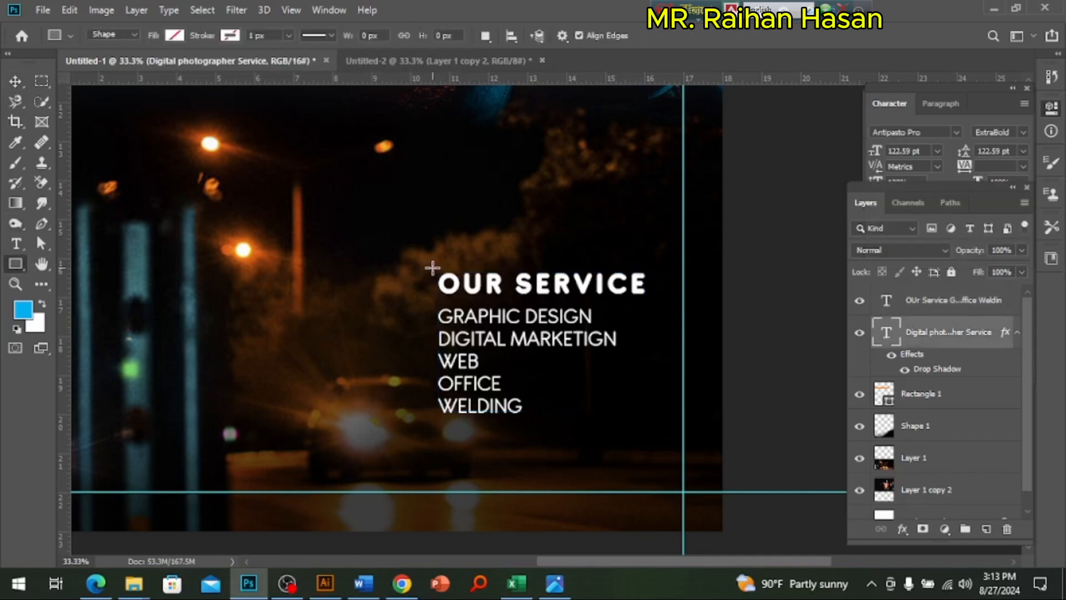
mouse_move(423, 264)
mouse_down()
mouse_move(439, 276)
mouse_move(772, 301)
mouse_up()
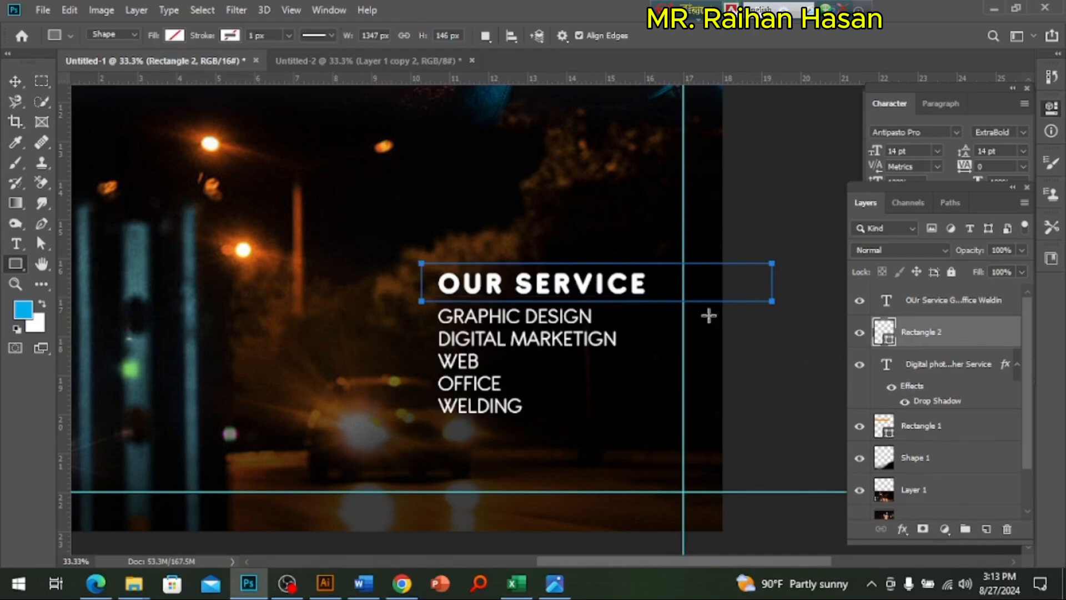
click(175, 35)
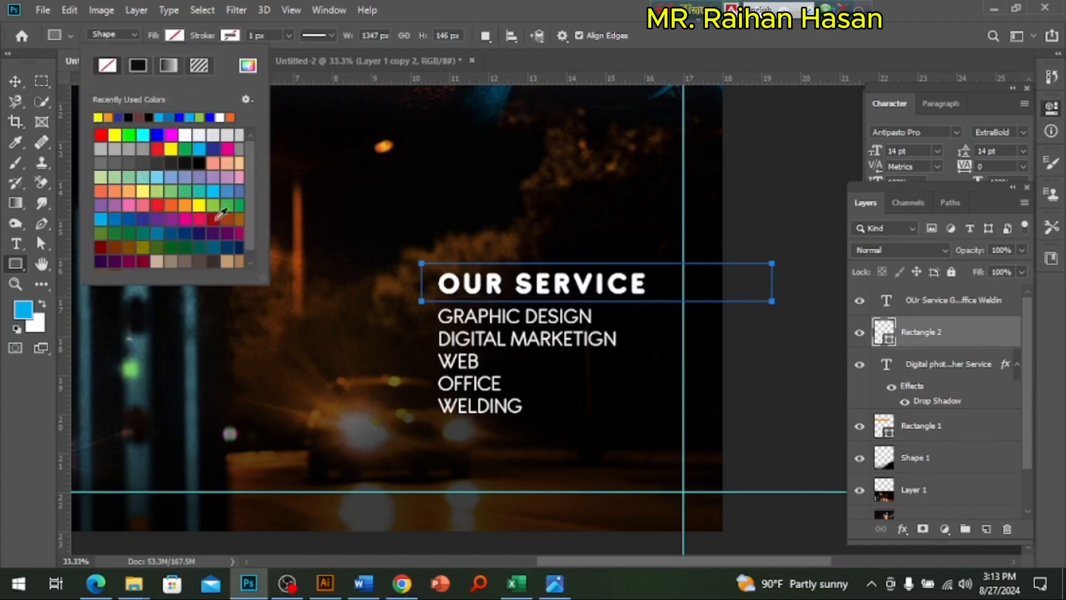
click(239, 205)
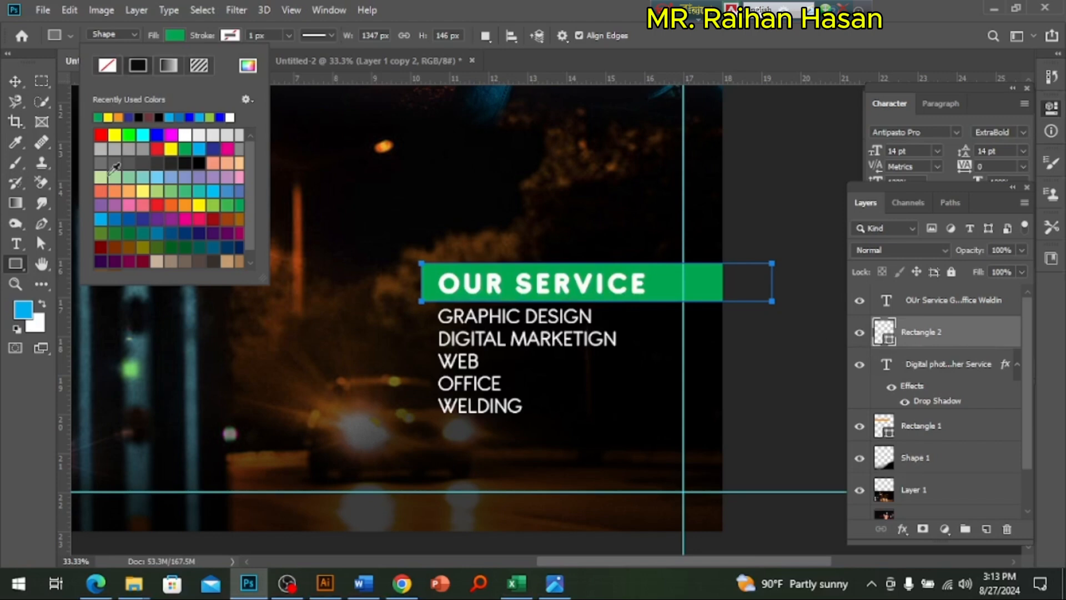
click(27, 88)
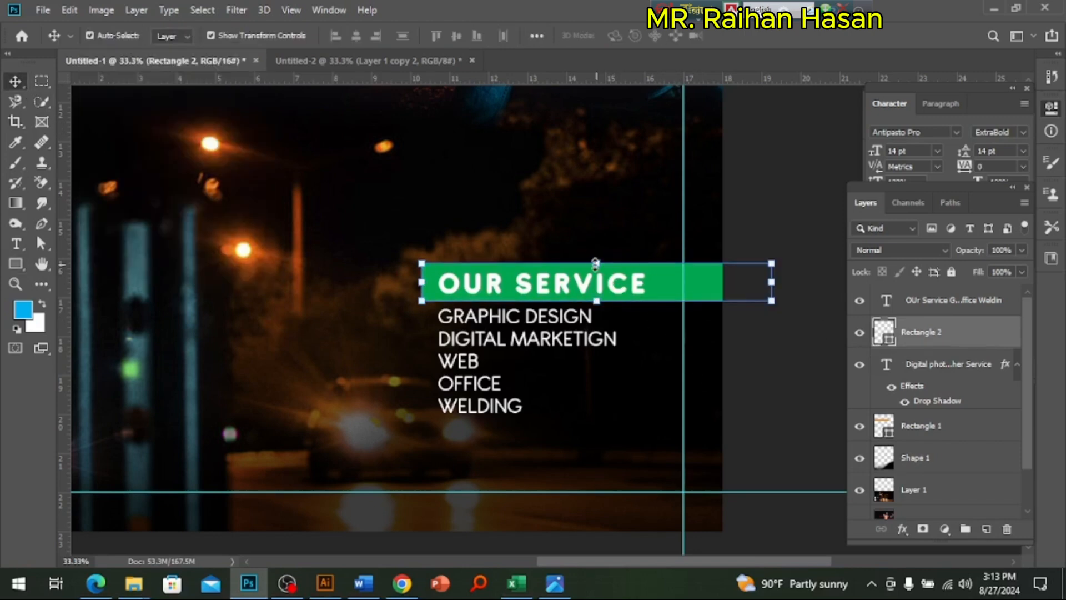
drag(596, 263, 596, 266)
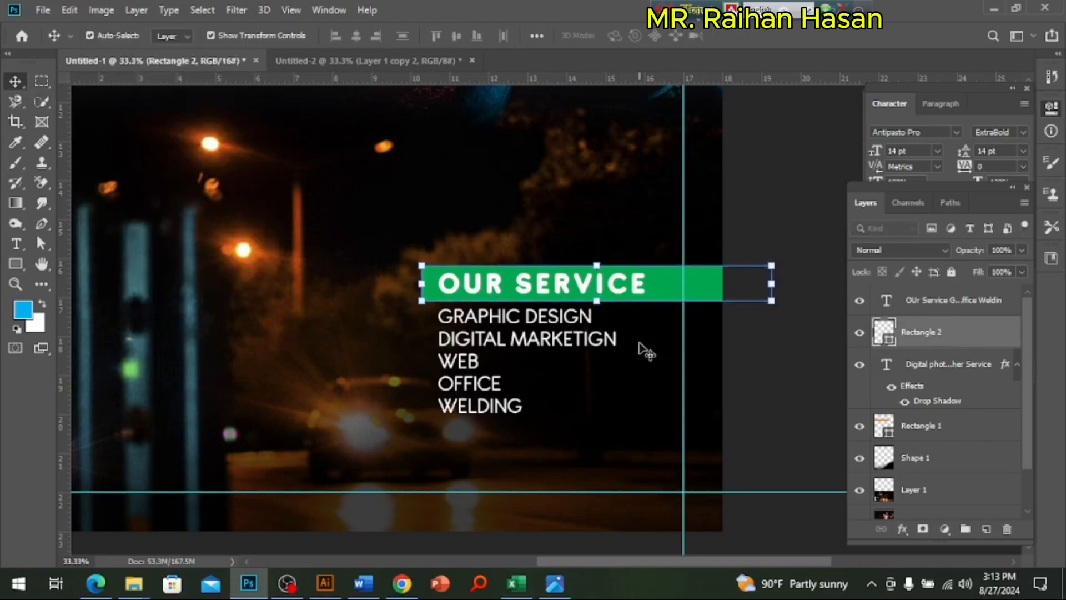
ctrl+click(483, 333)
ctrl+click(483, 333)
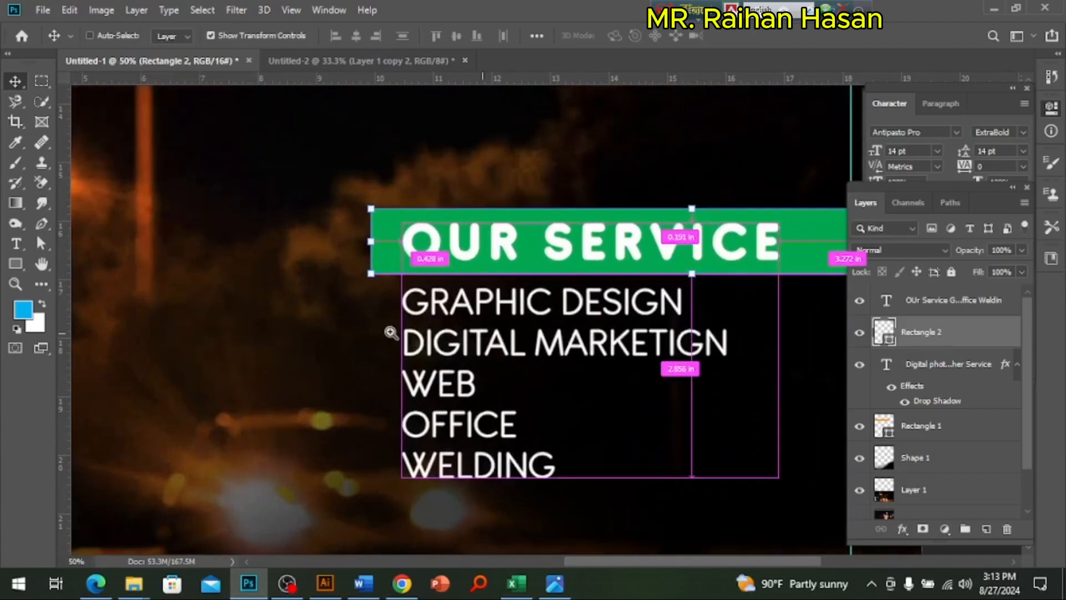
ctrl+click(391, 332)
ctrl+click(399, 312)
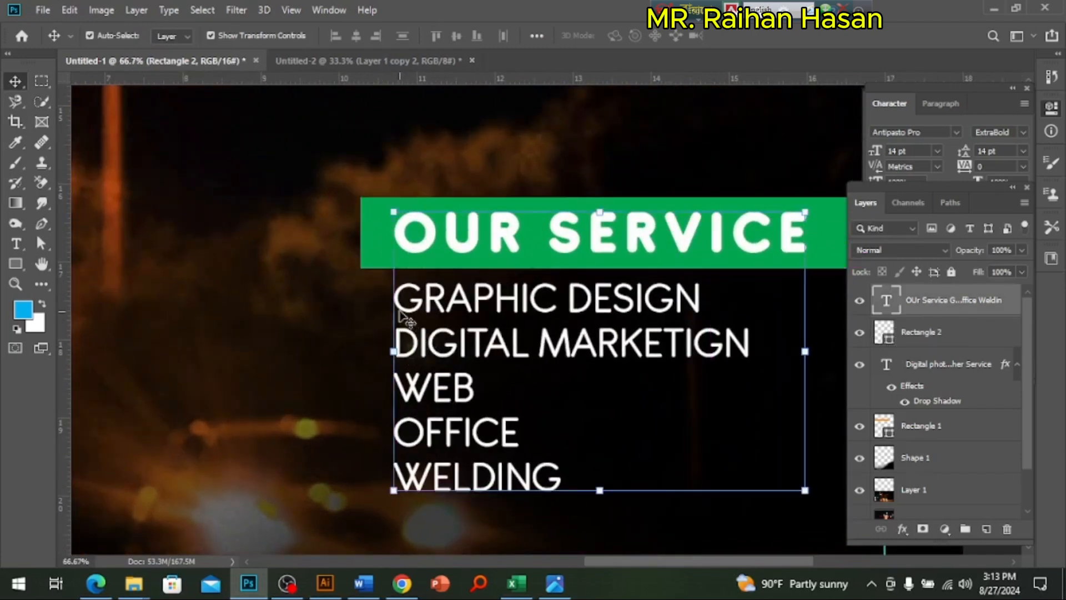
double_click(399, 312)
click(393, 301)
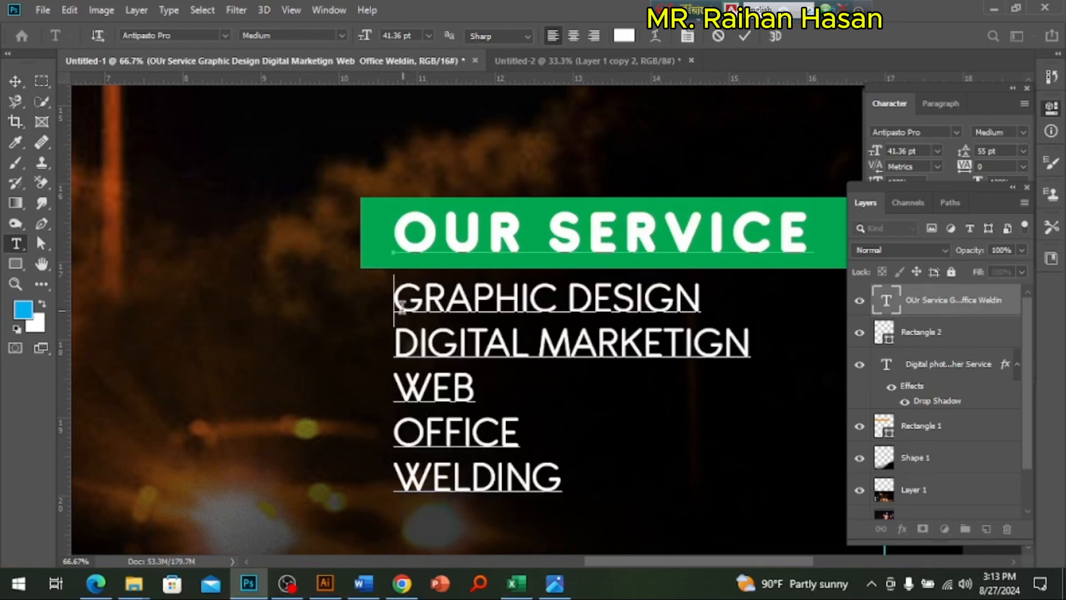
right_click(398, 310)
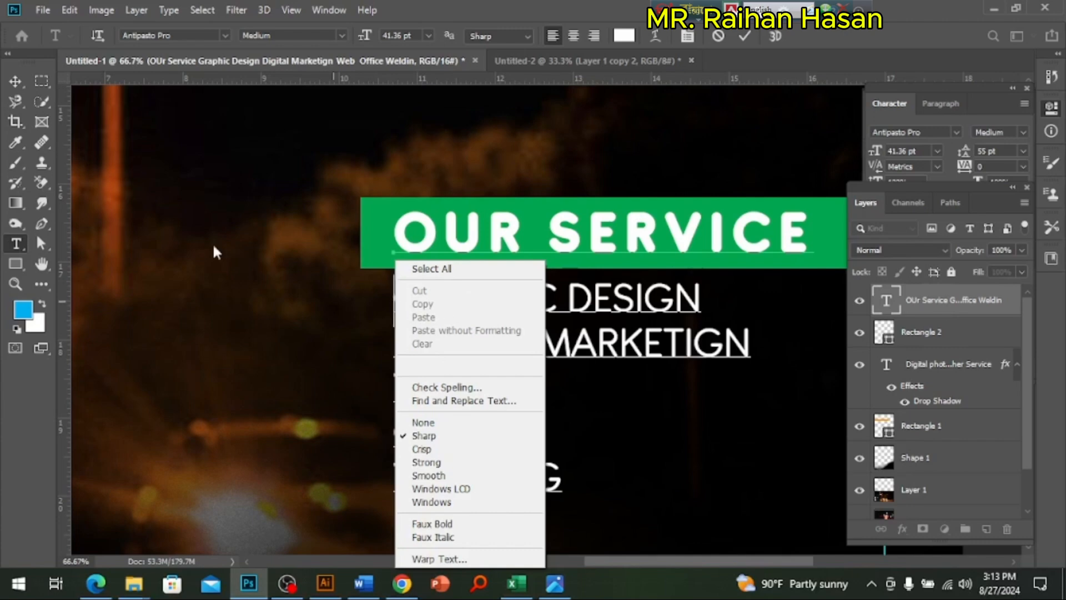
click(15, 88)
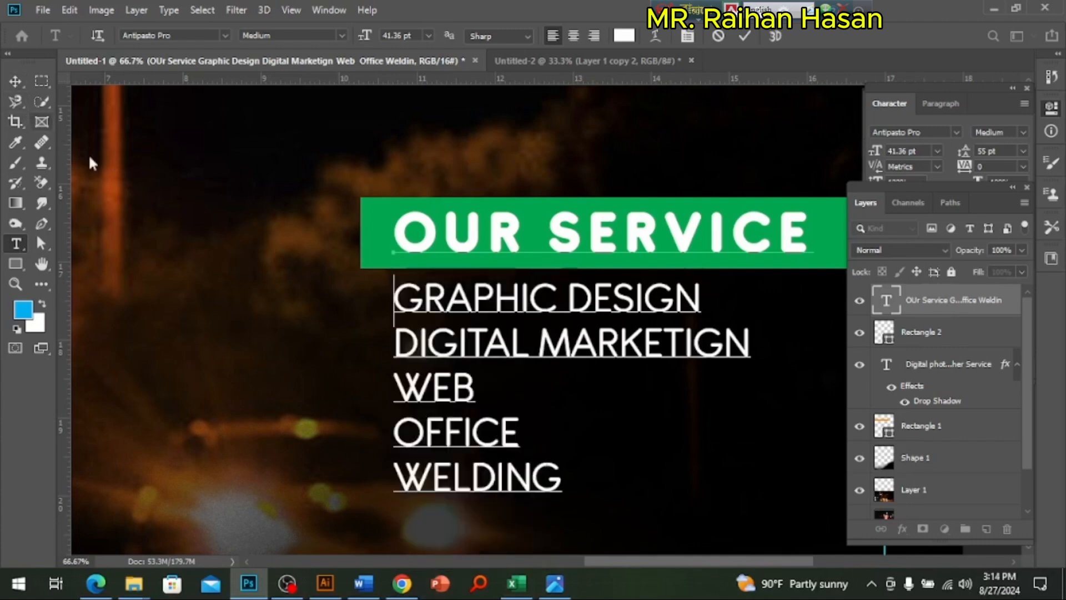
Step: Draw a white-filled square bullet of about 16 × 16 px just left of the GRAPHIC DESIGN line
click(17, 266)
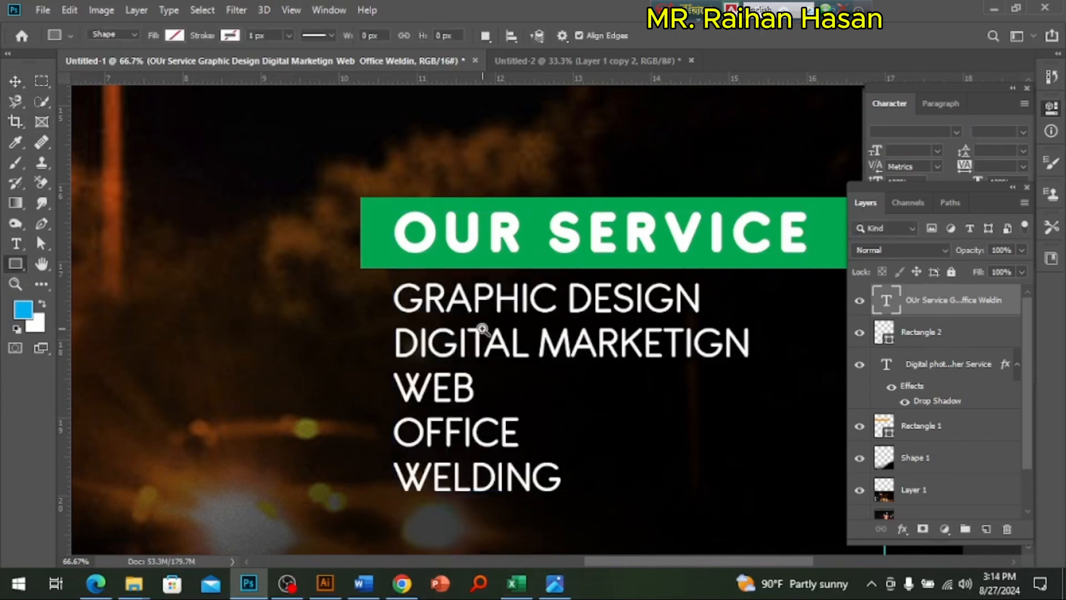
scroll(411, 333, up, 1)
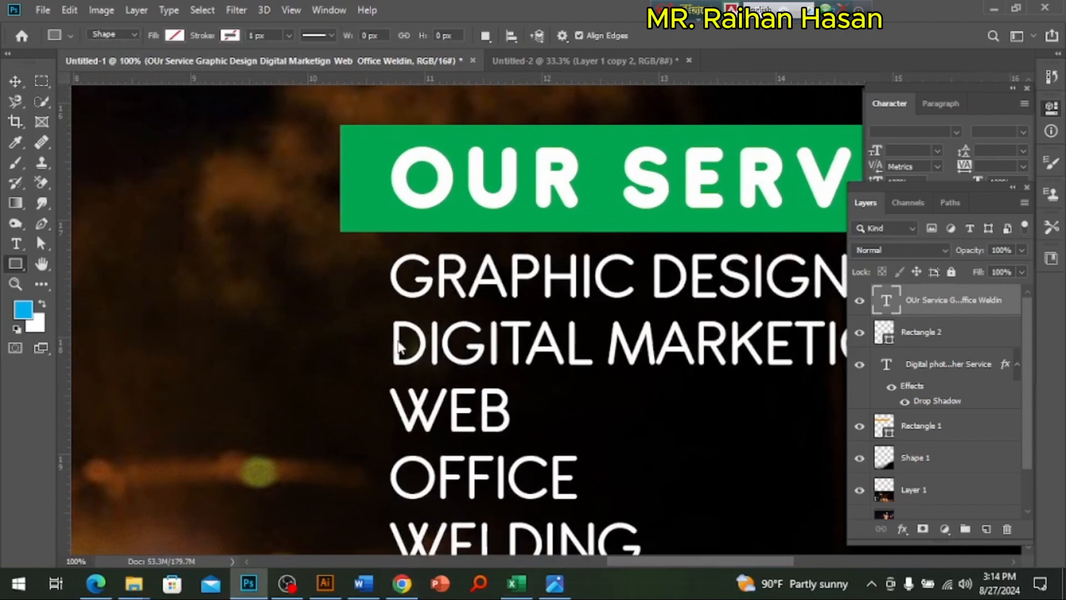
drag(360, 270, 377, 284)
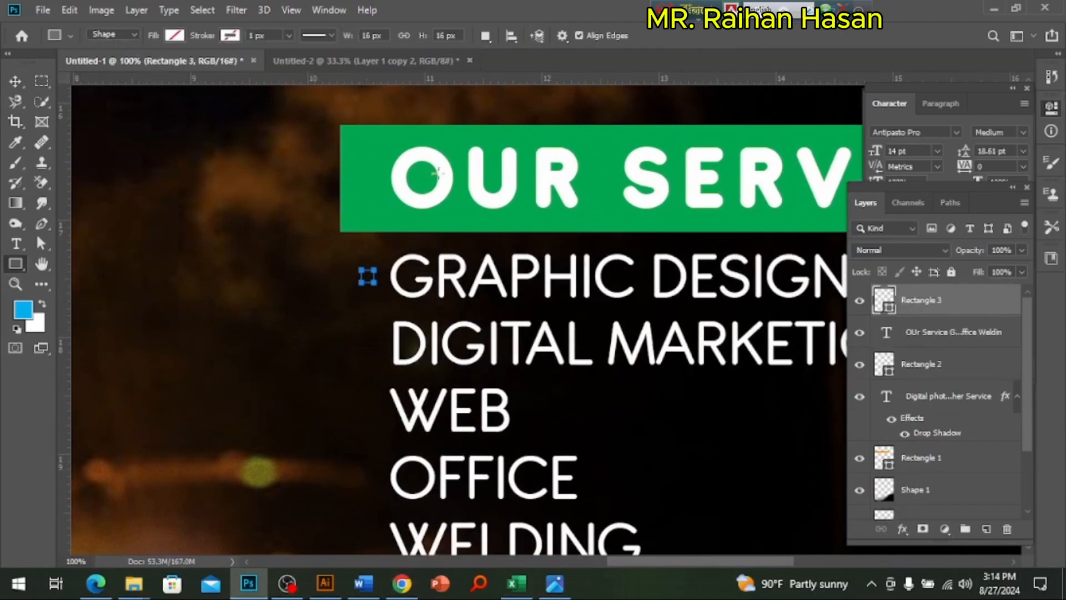
click(177, 36)
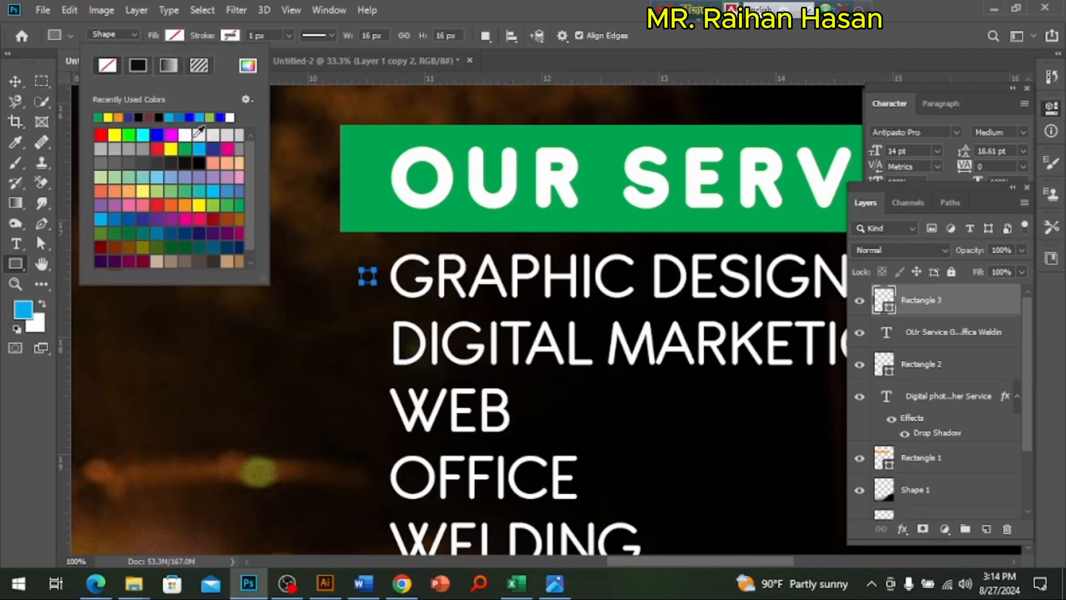
click(189, 135)
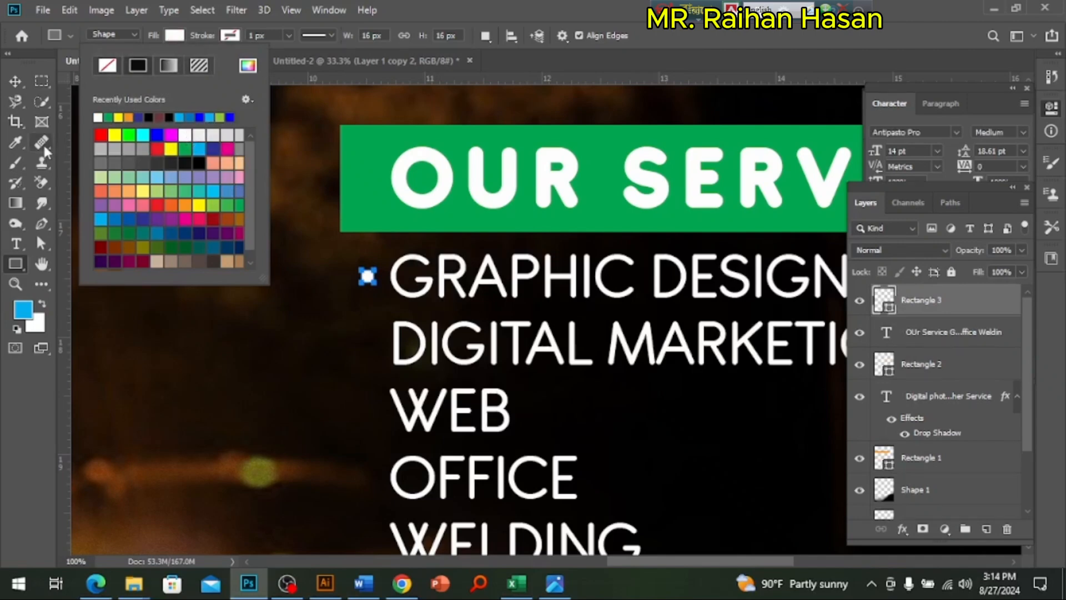
click(15, 83)
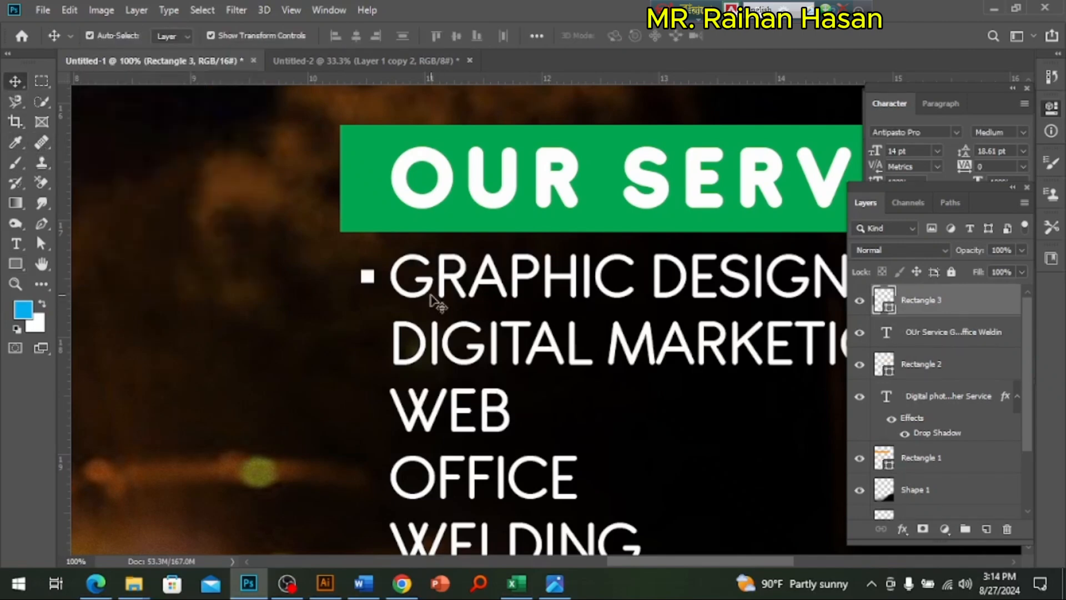
Step: Rotate the square bullet 45° into a diamond and change its fill to yellow
scroll(373, 286, up, 2)
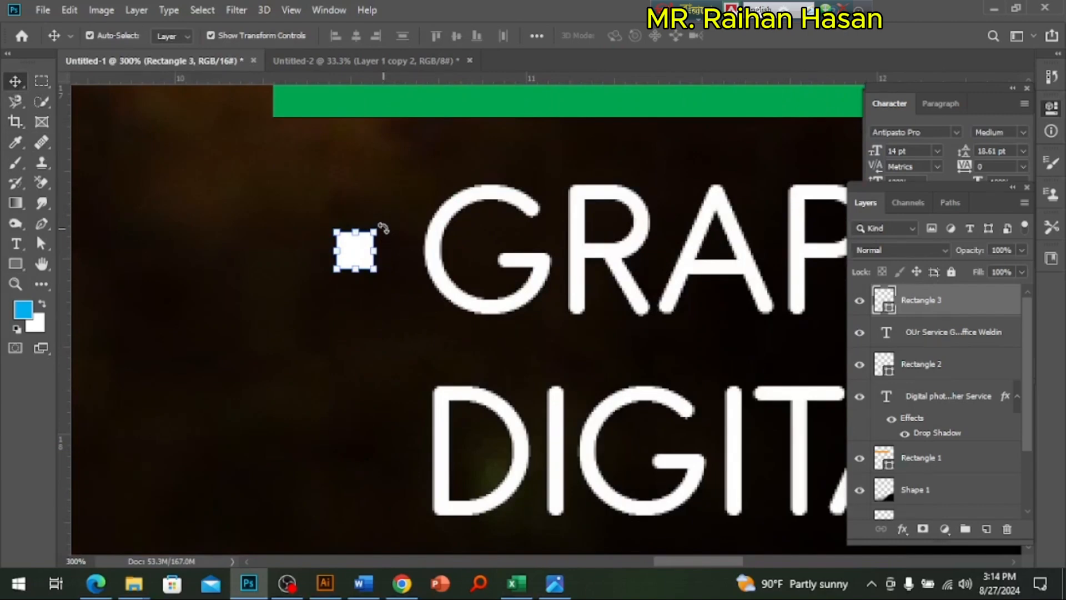
drag(391, 253, 414, 253)
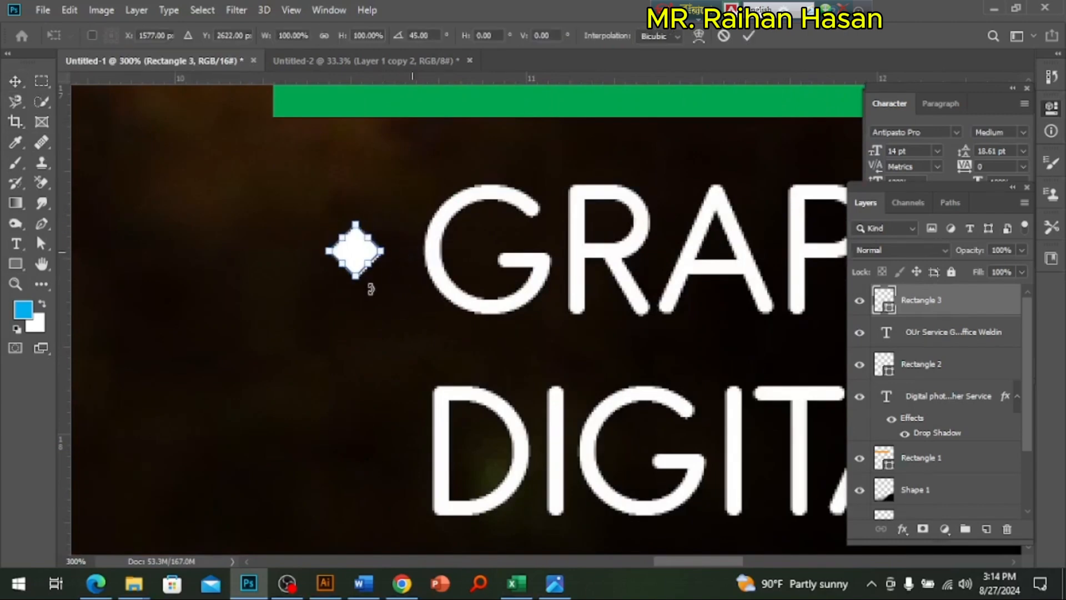
key(Return)
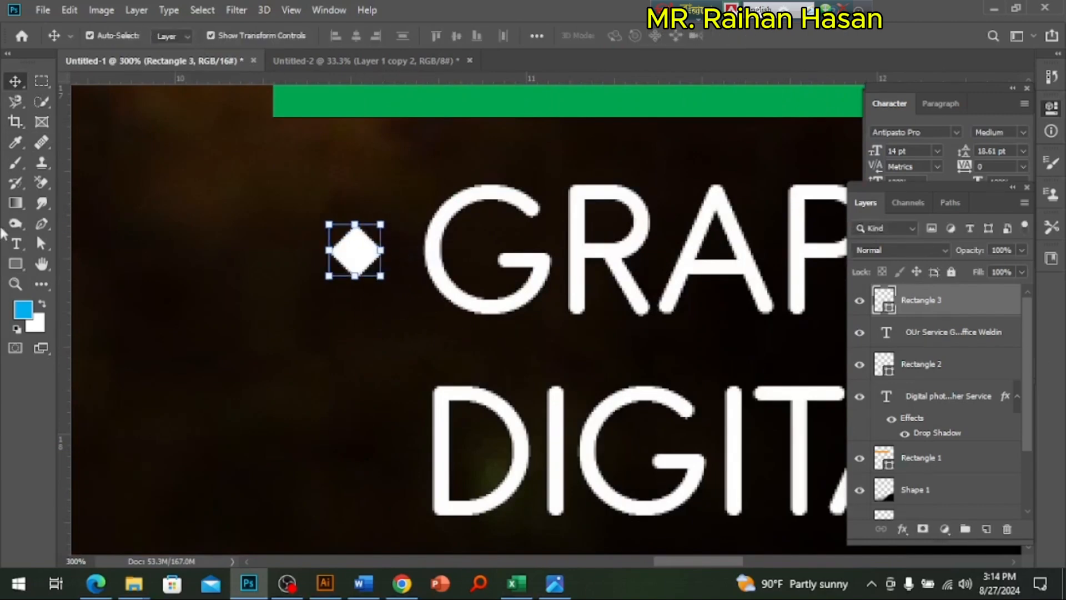
click(15, 264)
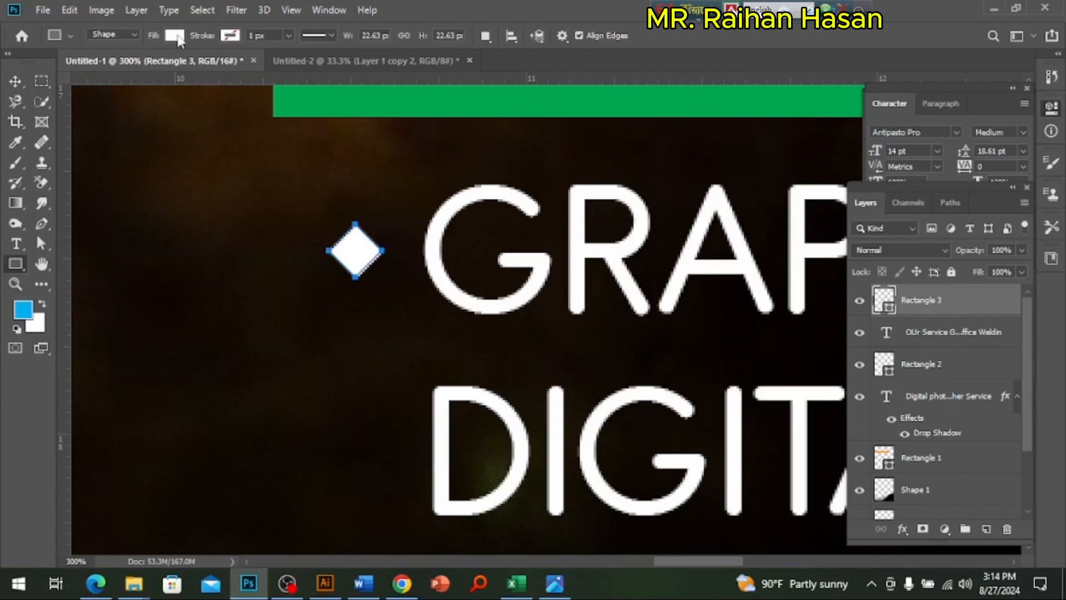
click(175, 36)
click(198, 205)
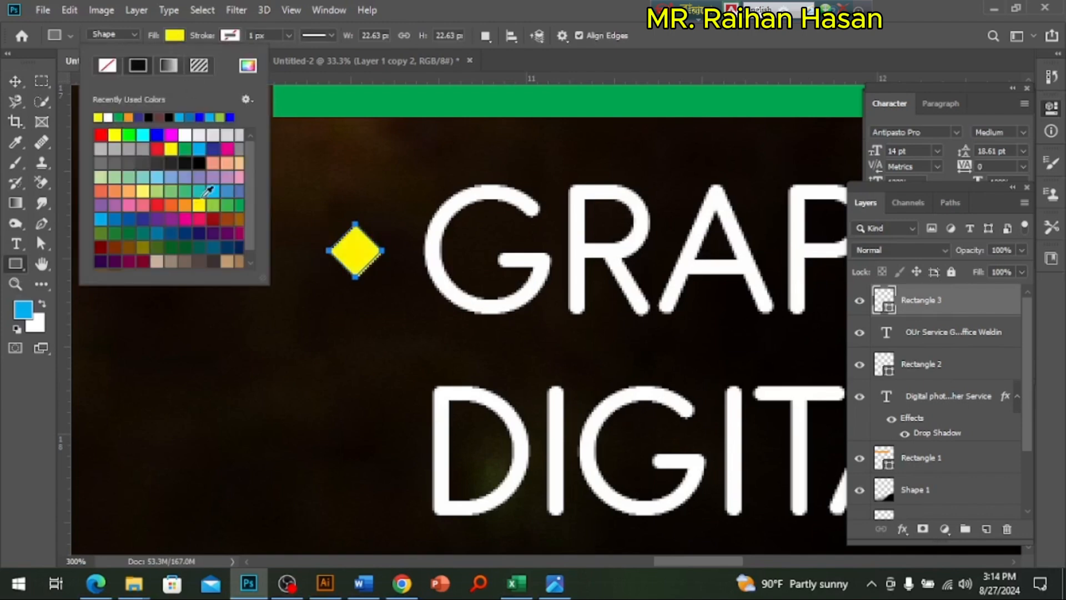
Step: Change the diamond bullet's fill from yellow to orange, hex ffa800
click(888, 308)
double_click(888, 308)
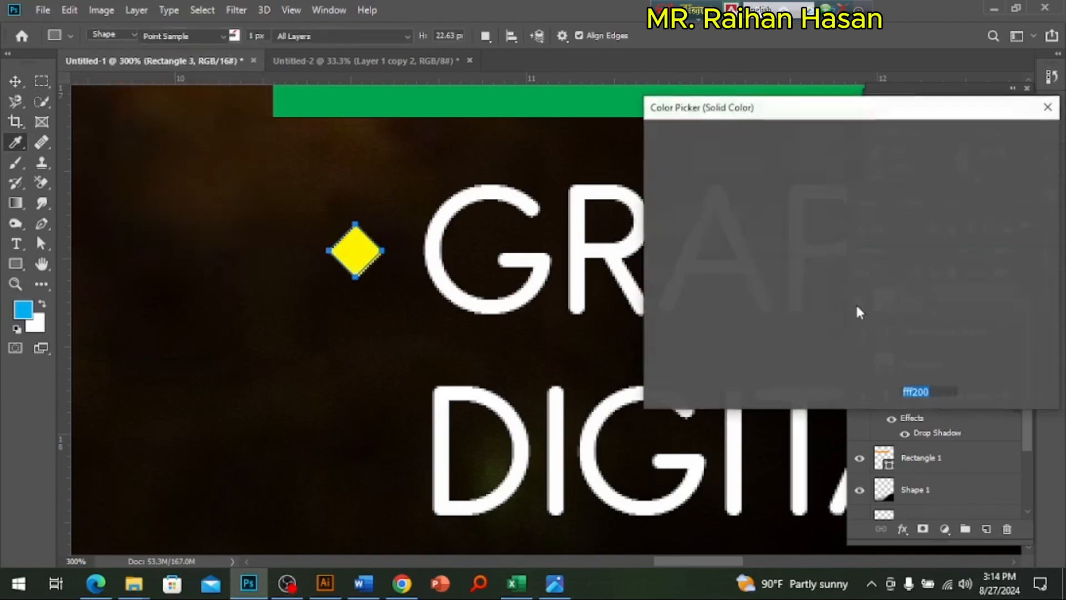
drag(869, 333, 869, 321)
click(1007, 137)
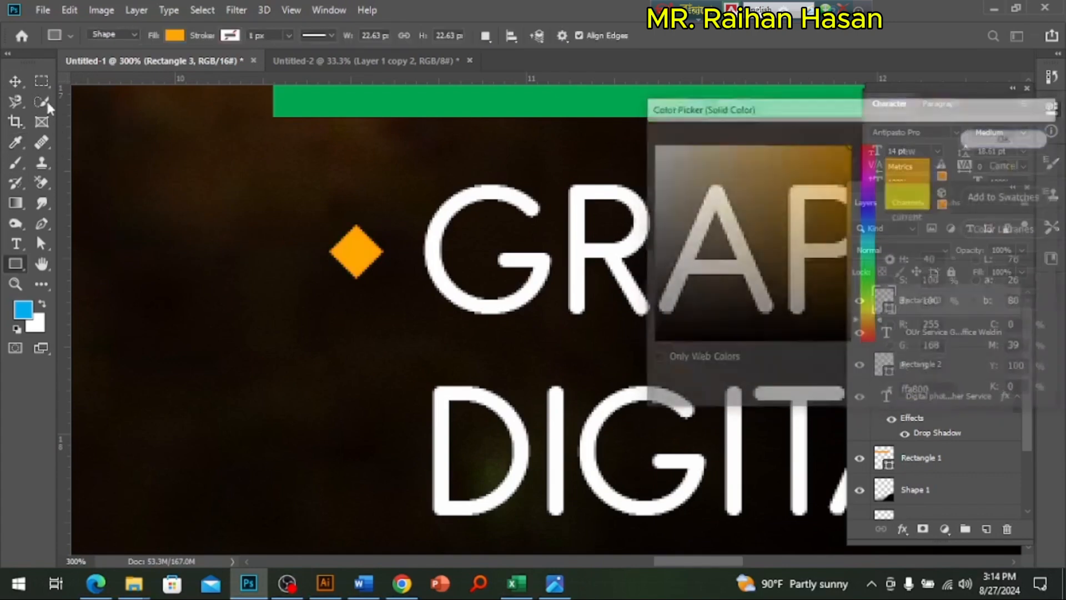
Step: Duplicate the orange diamond bullet and move the copy straight down beside the WEB line
key(v)
key(ctrl+j)
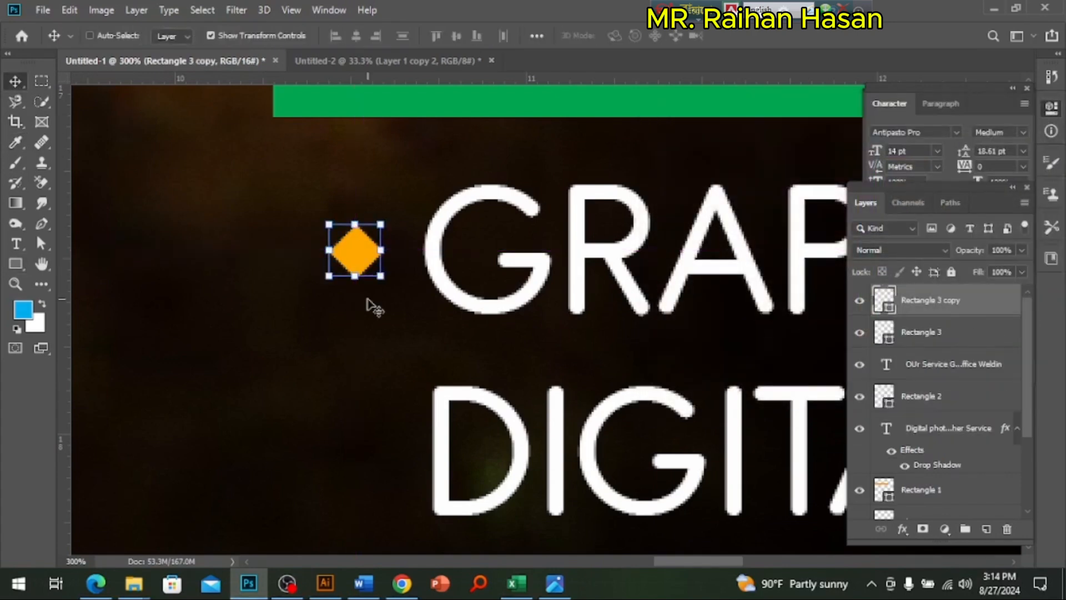
alt+click(436, 320)
alt+click(436, 320)
scroll(436, 320, down, 1)
key(ctrl+t)
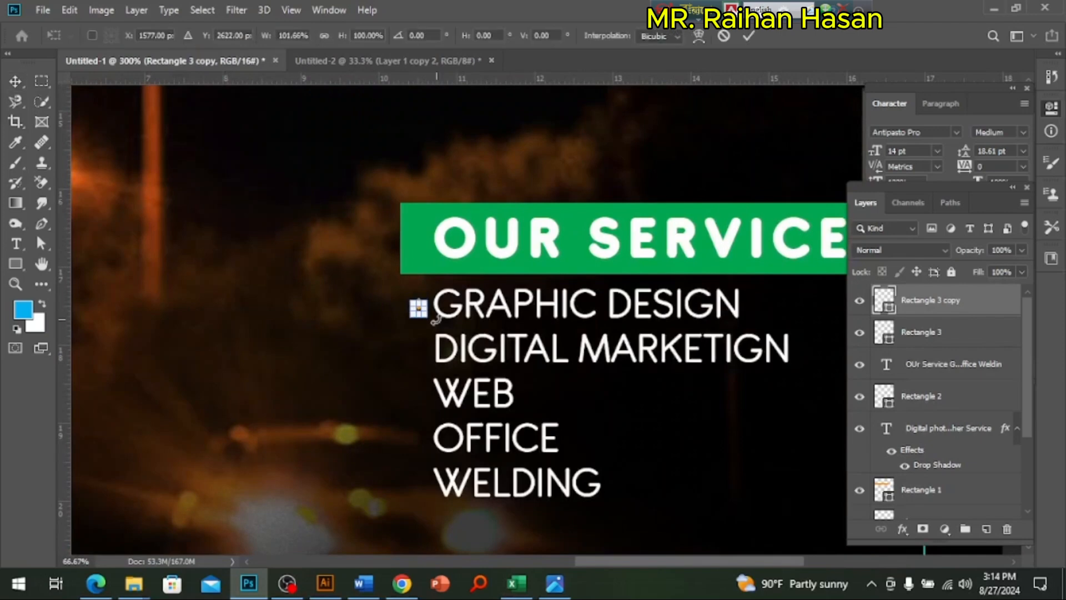
key(shift+Down)
key(shift+Down)
key(shift+Down)
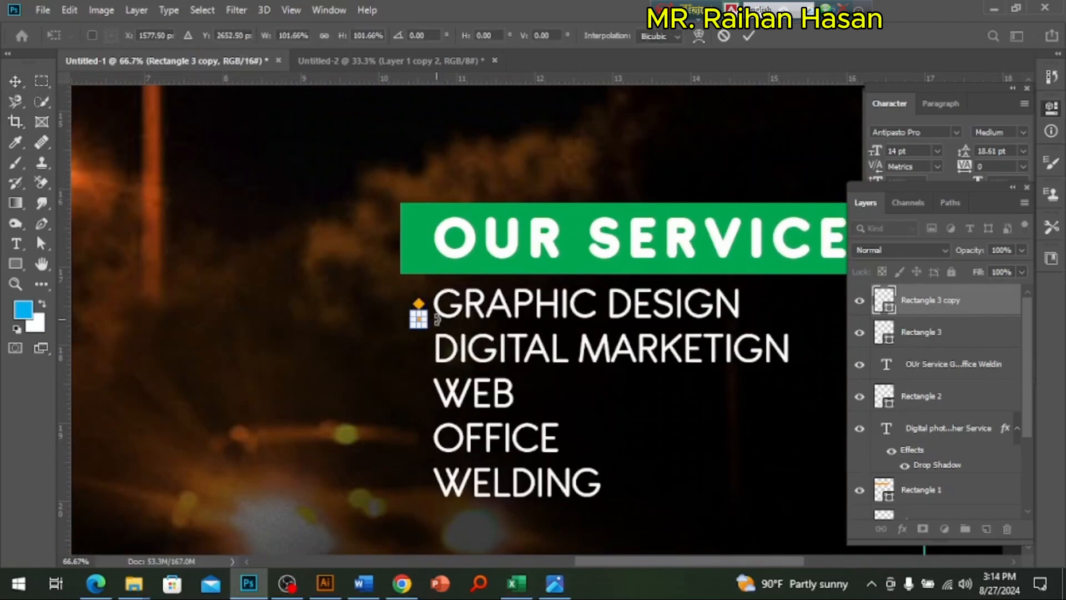
key(shift+Down)
key(shift+Down)
key(shift+Down)
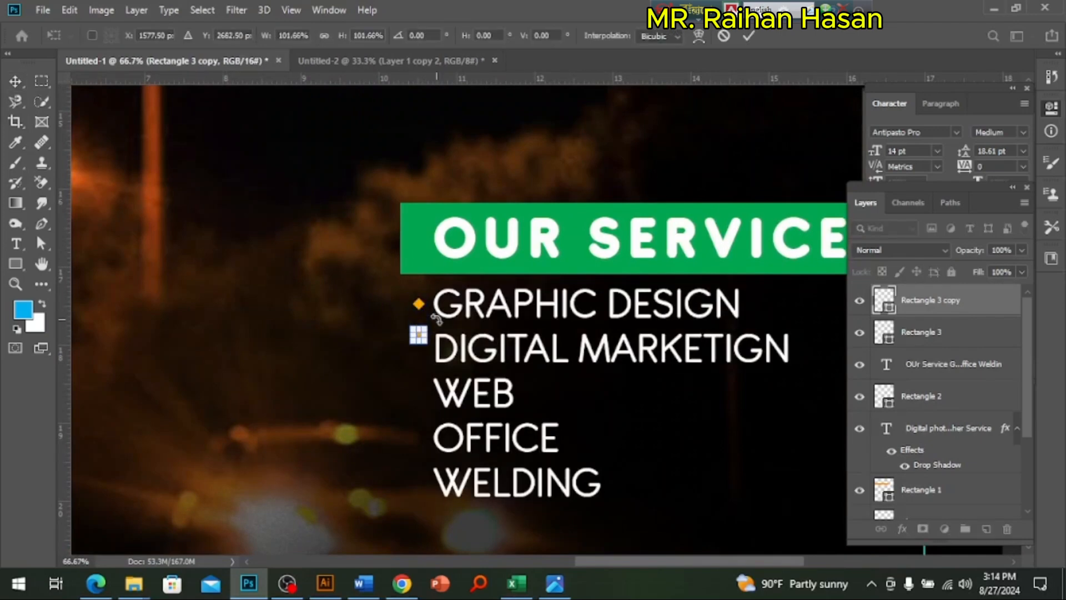
key(shift+Down)
key(shift+Down)
key(shift+Down)
key(shift+Down)
key(shift+Down)
key(shift+Down)
key(shift+Down)
key(shift+Down)
key(shift+Down)
key(shift+Down)
key(shift+Down)
key(shift+Down)
key(shift+Down)
key(shift+Down)
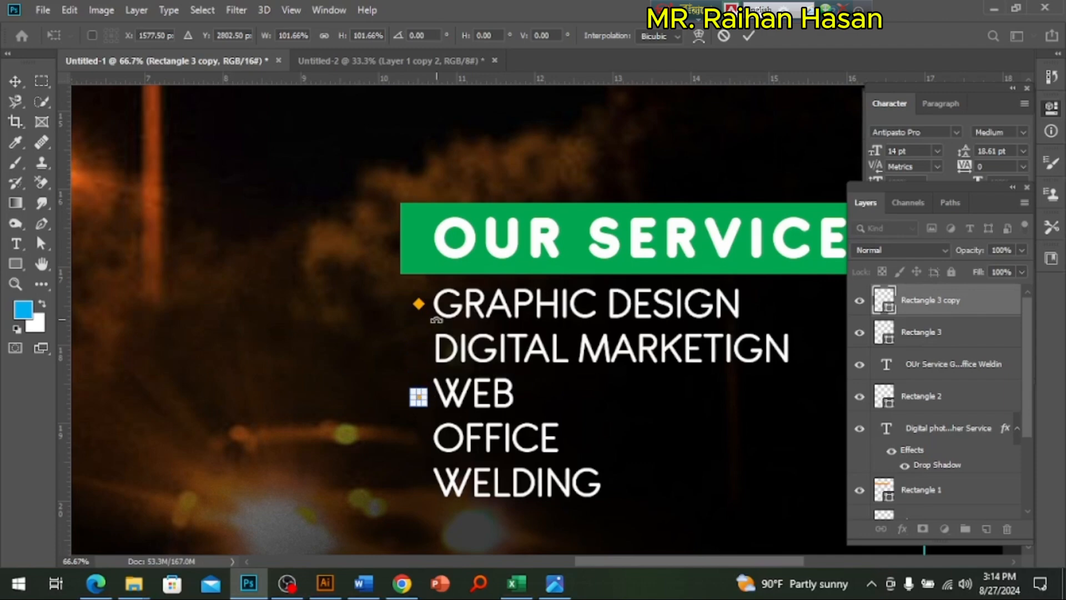
key(Return)
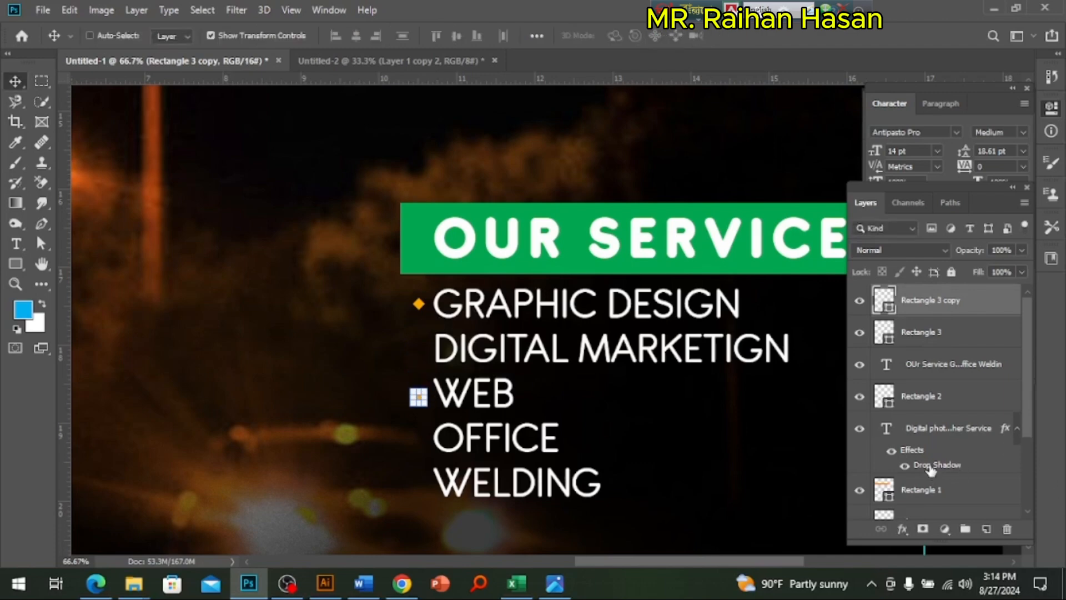
Step: Add two more diamond copies, stacked straight below the WEB bullet beside the OFFICE line
key(ctrl+j)
key(shift+Down)
key(shift+Down)
key(shift+Down)
key(shift+Down)
key(shift+Down)
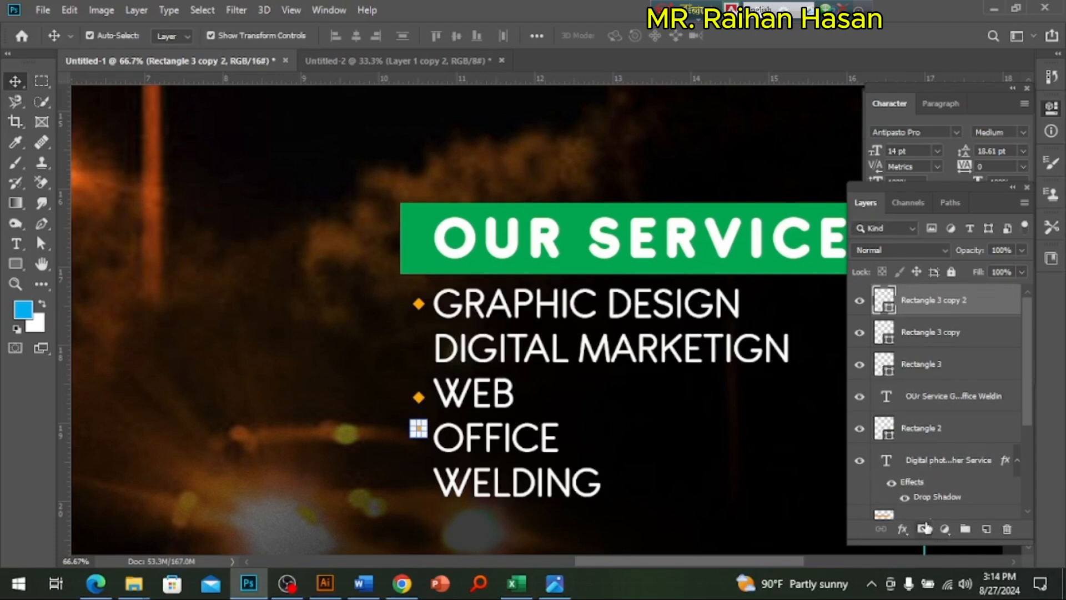
key(ctrl+j)
key(shift+Down)
key(shift+Down)
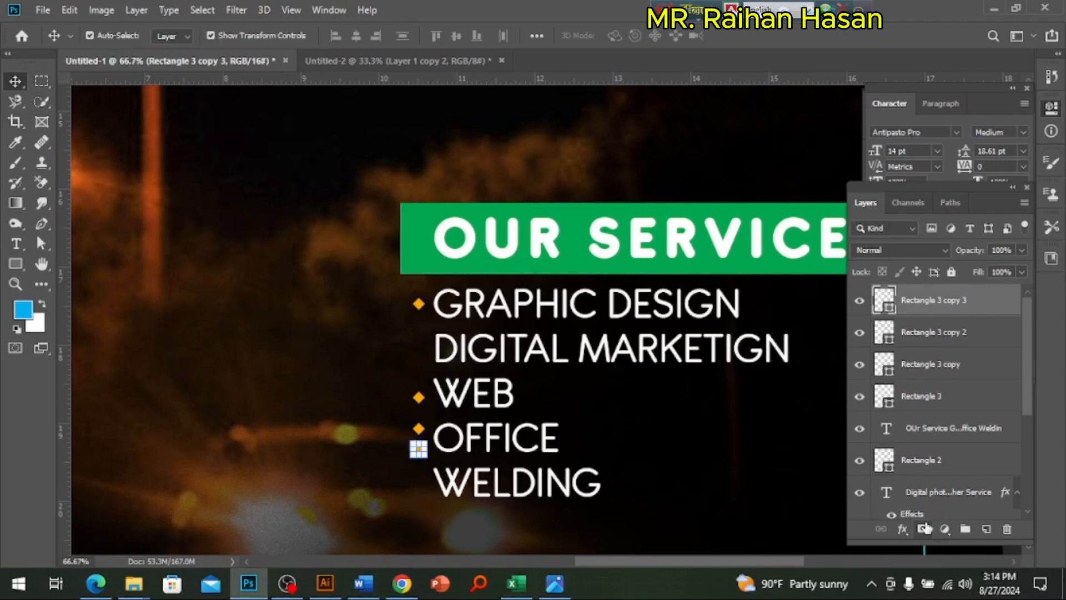
Step: Duplicate the lowest diamond and move the copy straight down beside the WELDING line
key(ctrl+j)
key(shift+Down)
key(shift+Down)
key(shift+Down)
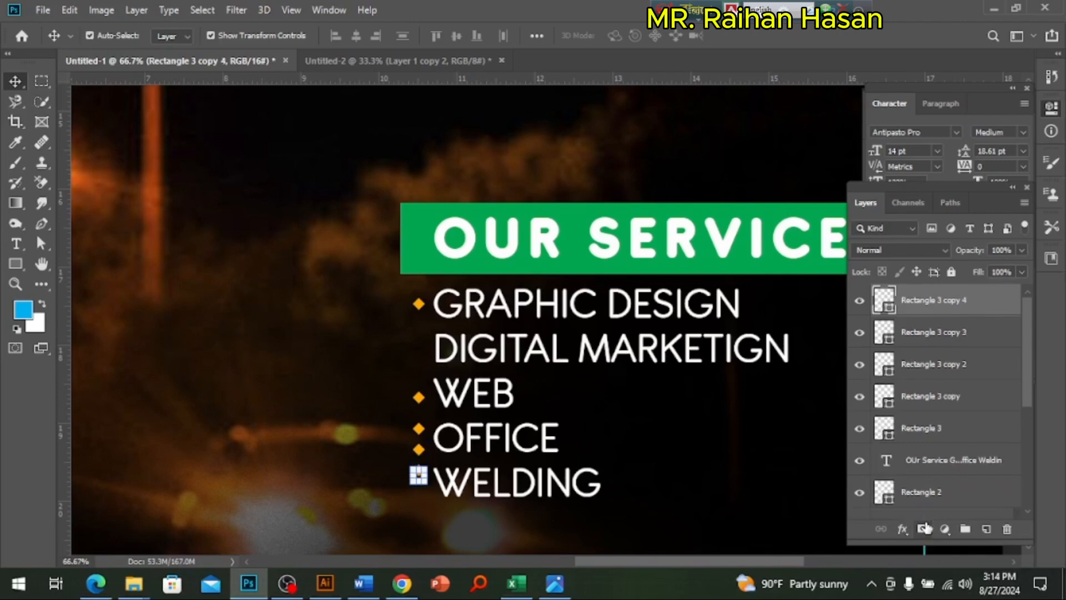
Step: Fine-tune the height of the lowest diamond so it sits level with the middle of the WELDING line
click(694, 495)
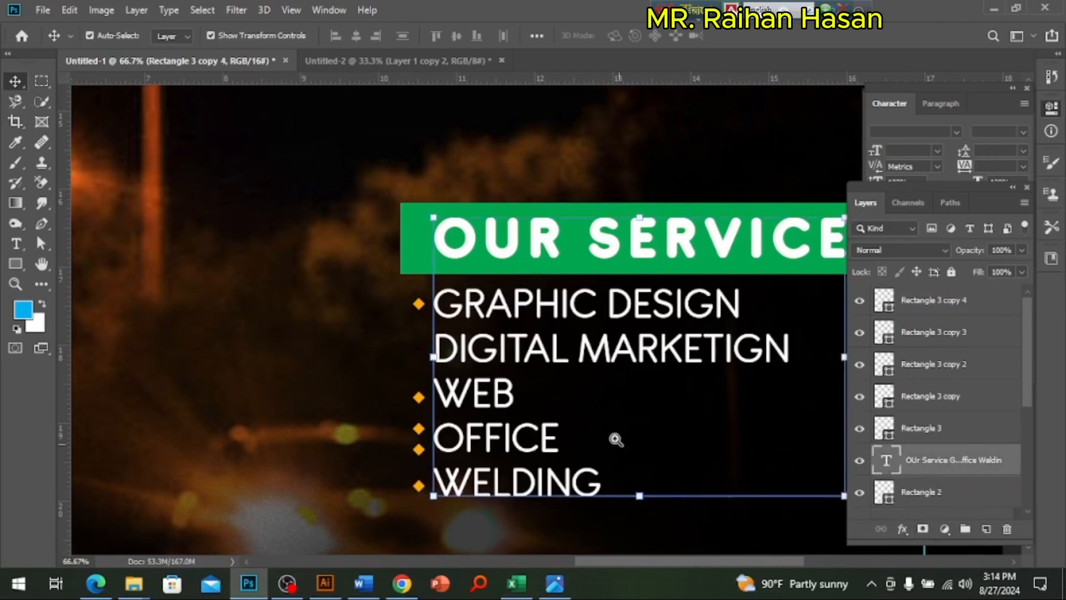
ctrl+click(557, 345)
drag(463, 411, 541, 255)
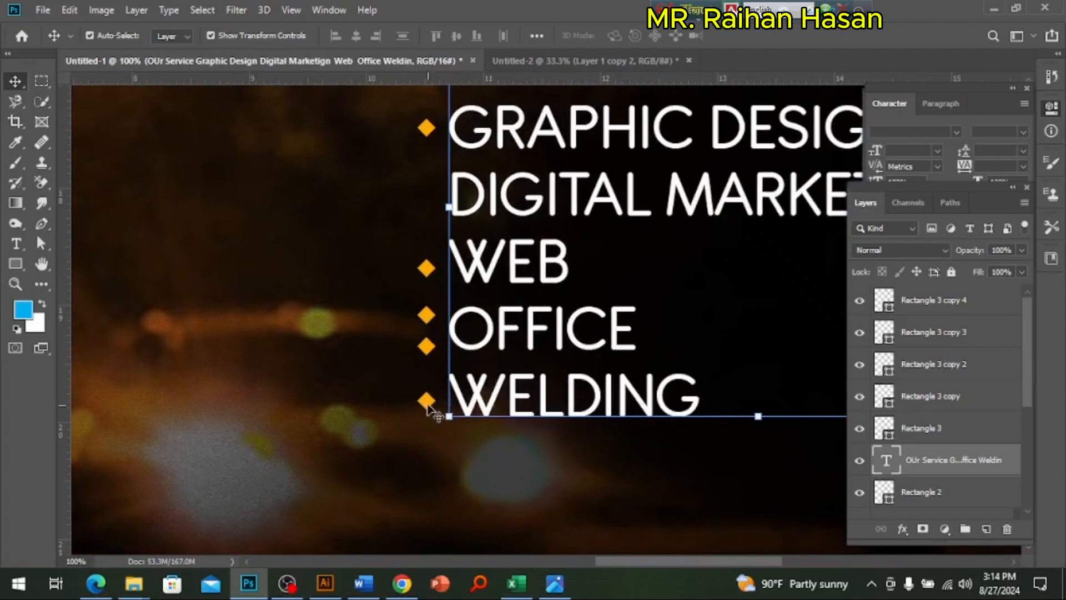
click(426, 406)
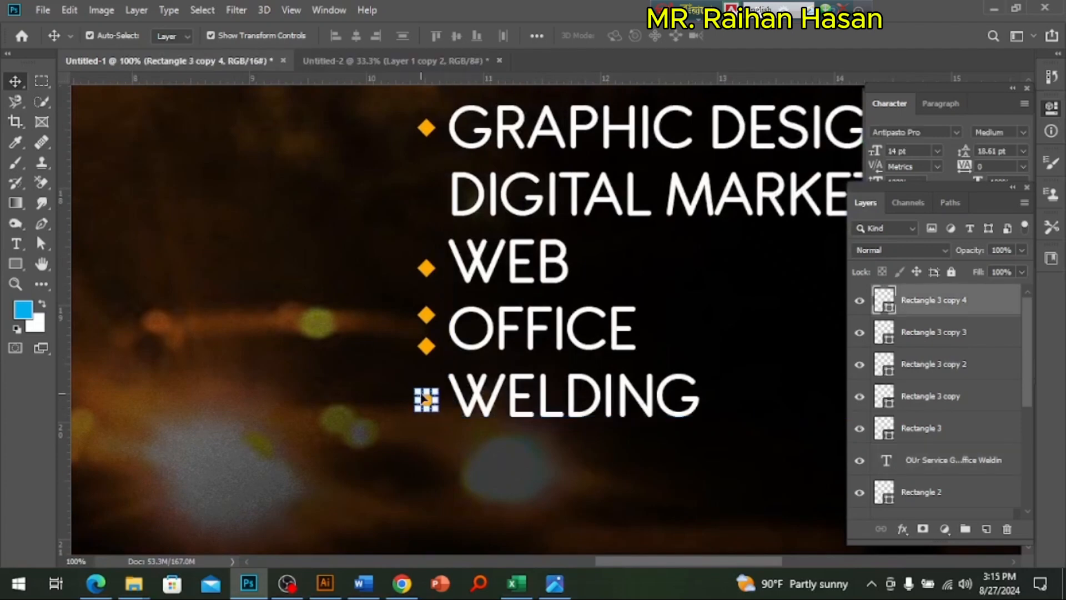
click(395, 413)
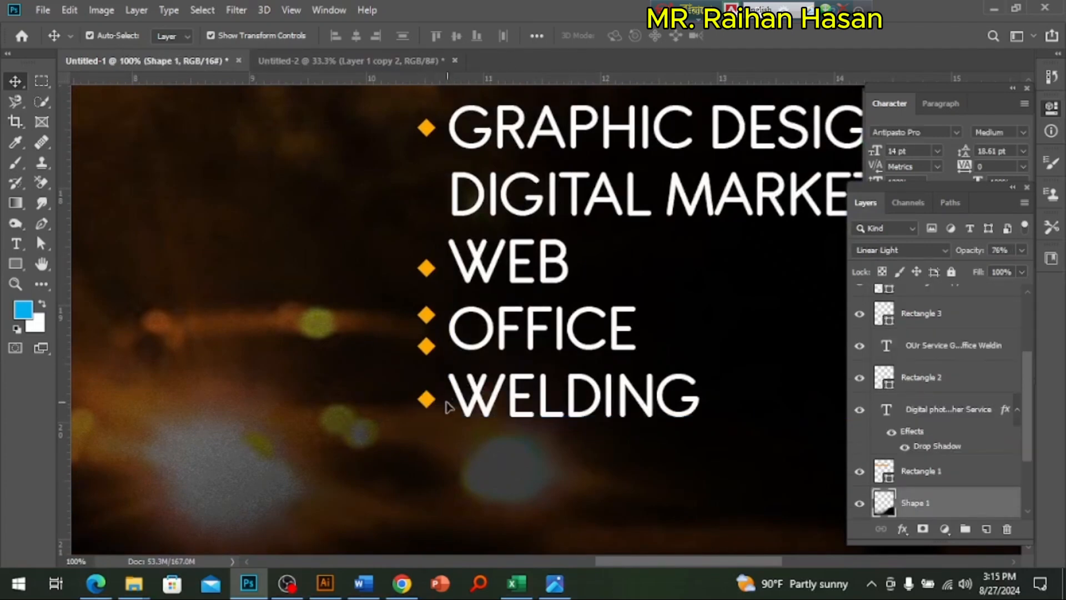
Step: Select all five diamond bullets and distribute their vertical centers so each lines up with one service line
click(428, 401)
shift+click(427, 349)
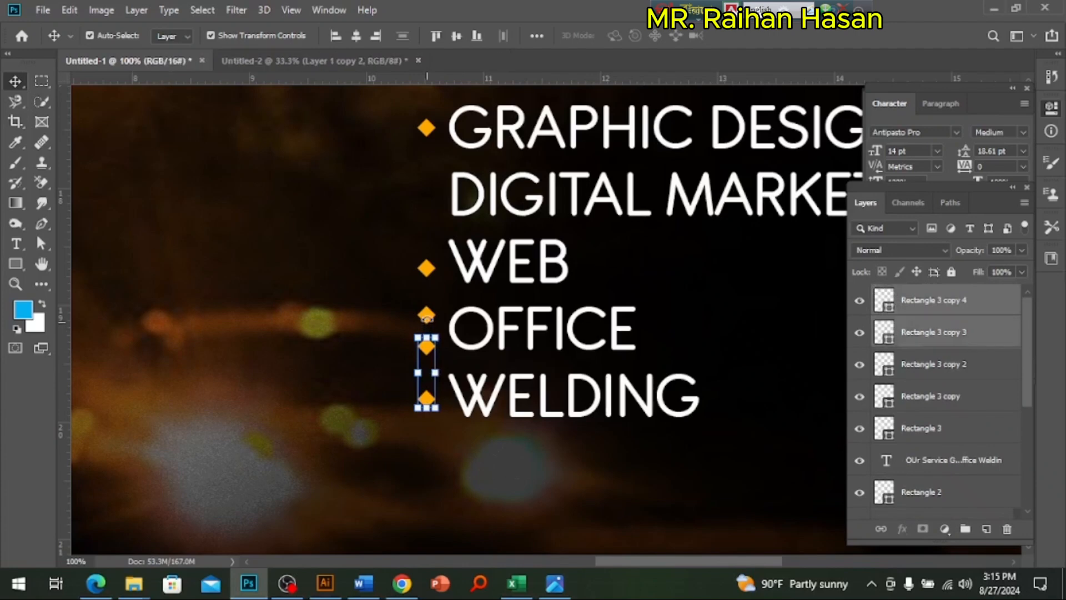
key(ctrl+t)
key(Return)
shift+click(426, 268)
shift+click(426, 129)
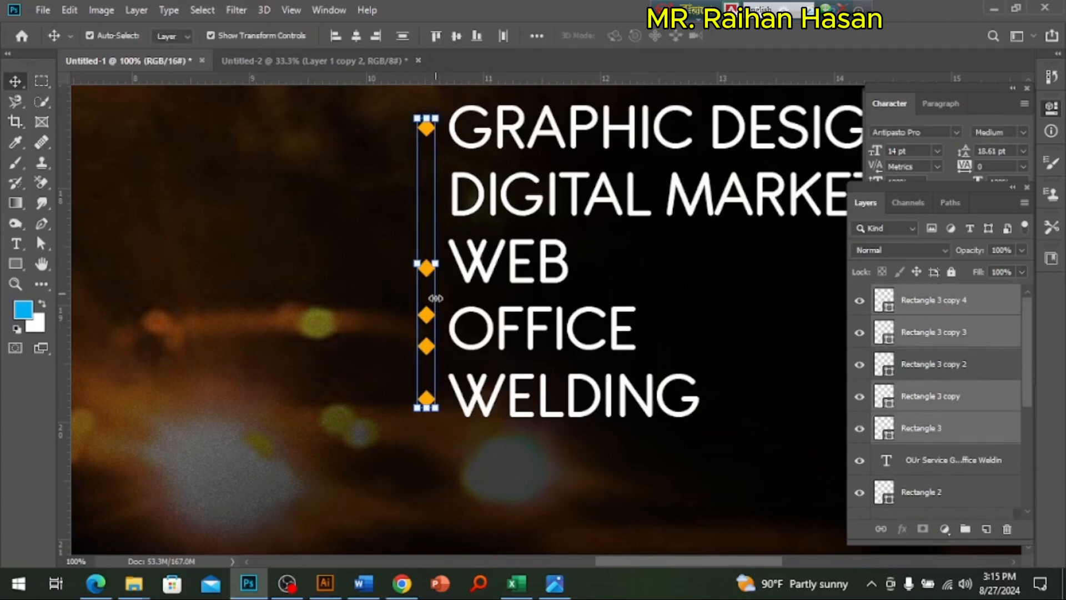
shift+click(429, 320)
mouse_move(428, 317)
mouse_down()
mouse_move(363, 314)
mouse_move(430, 317)
mouse_up()
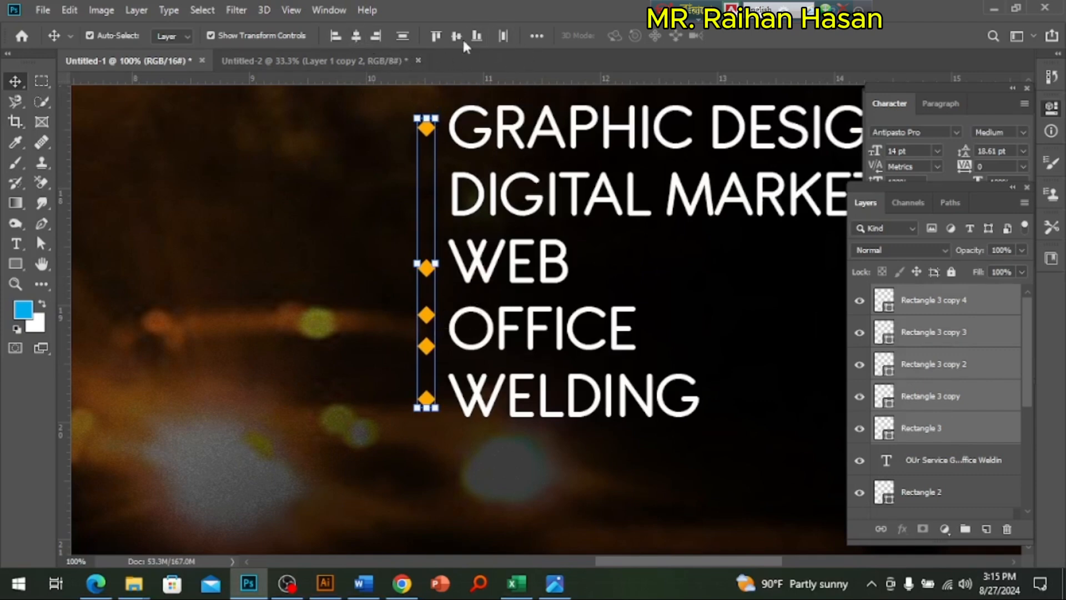
click(537, 35)
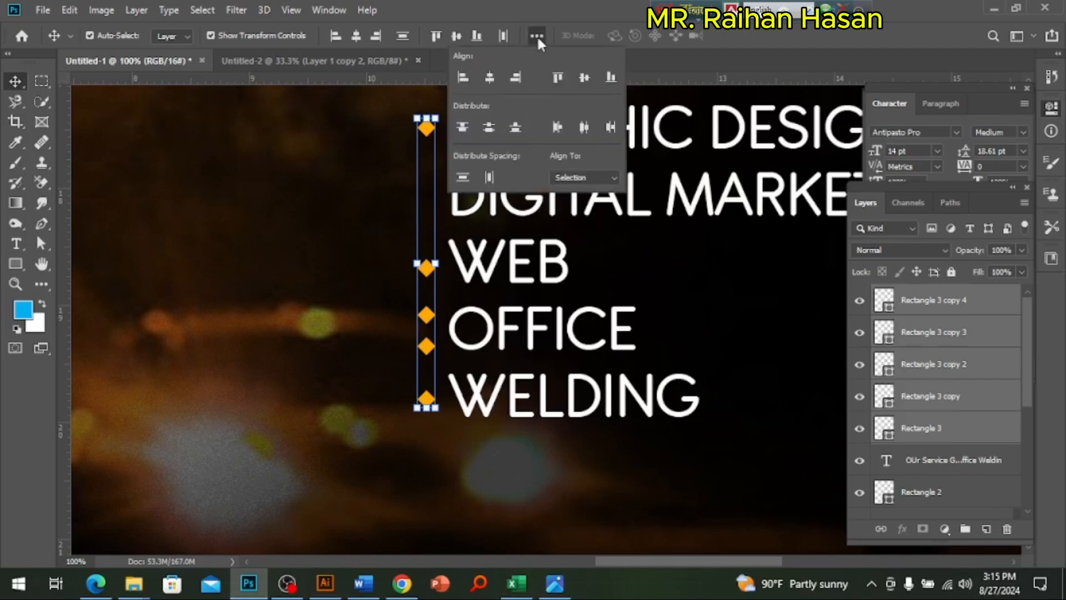
click(491, 128)
click(332, 190)
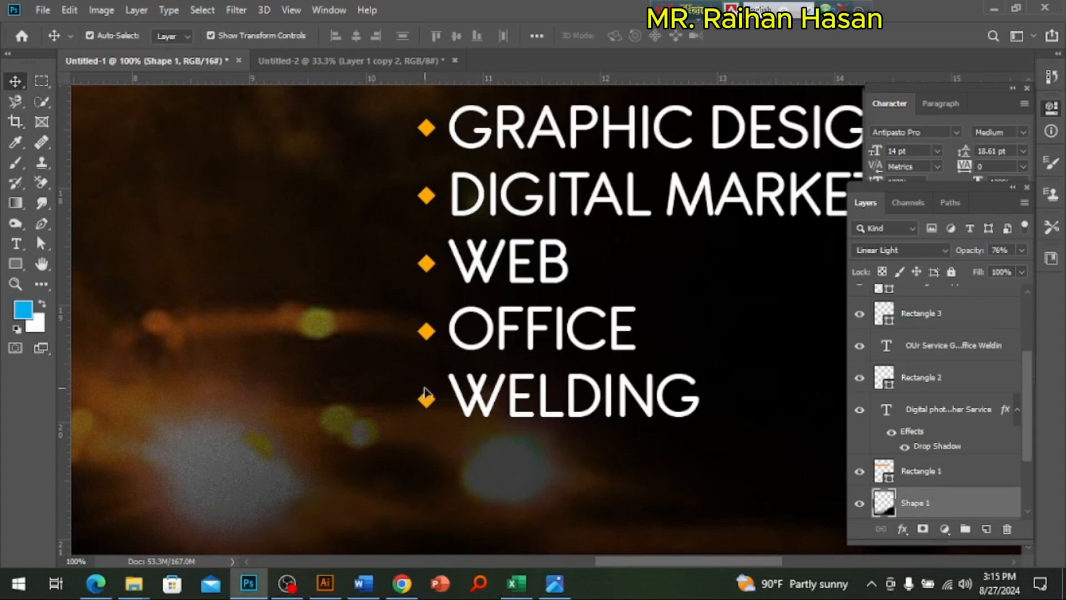
Step: Draw a straight horizontal line about 1267 px long between the GRAPHIC DESIGN and DIGITAL MARKETIGN lines with the Line tool
ctrl+alt+click(547, 342)
ctrl+alt+click(547, 343)
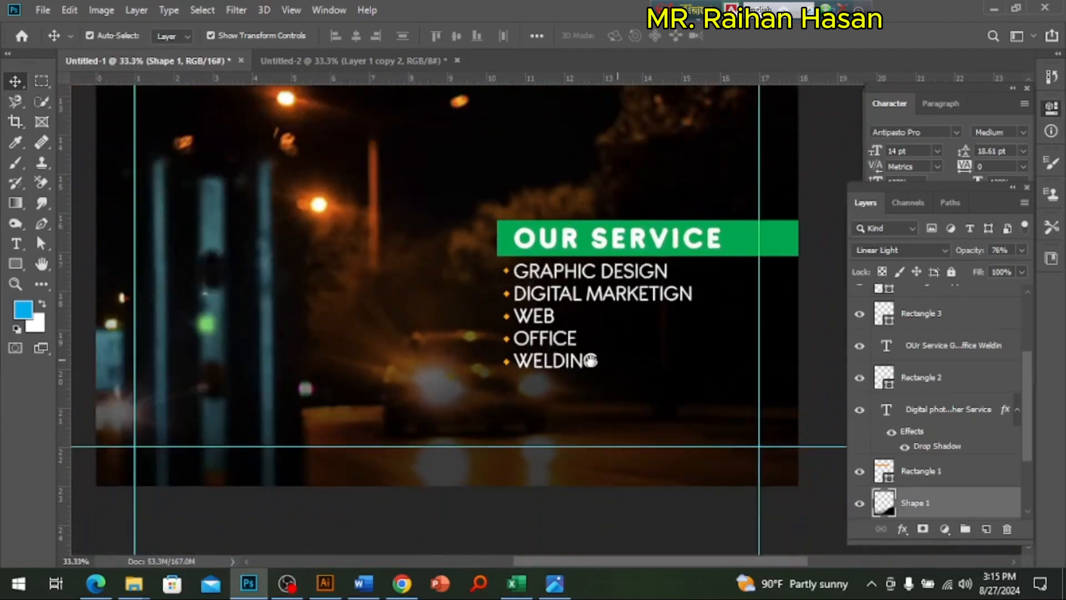
drag(633, 362, 536, 344)
ctrl+click(571, 367)
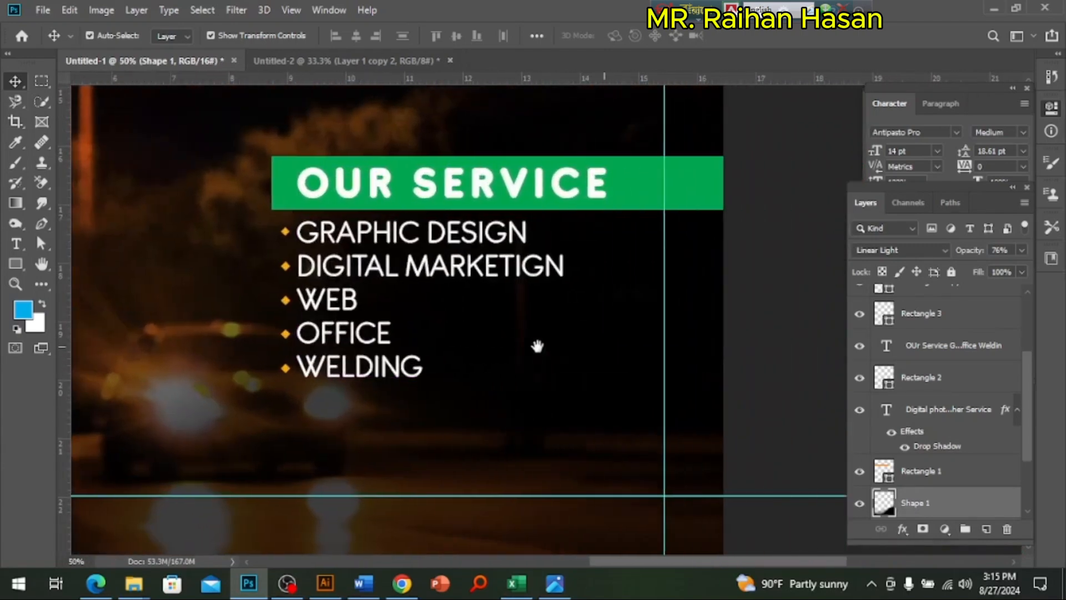
ctrl+click(535, 345)
click(15, 263)
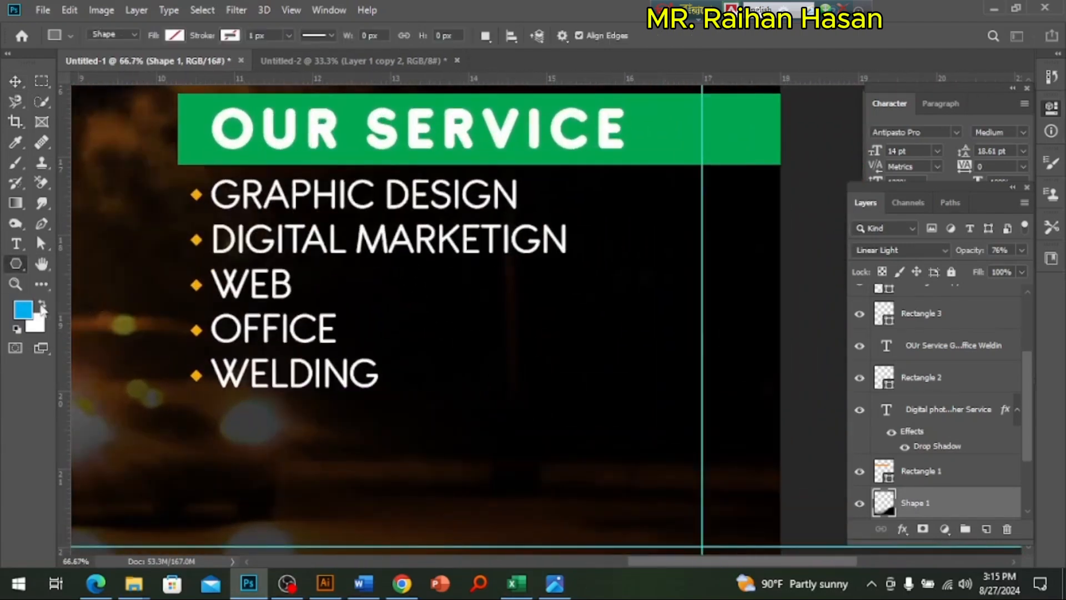
right_click(16, 264)
click(72, 323)
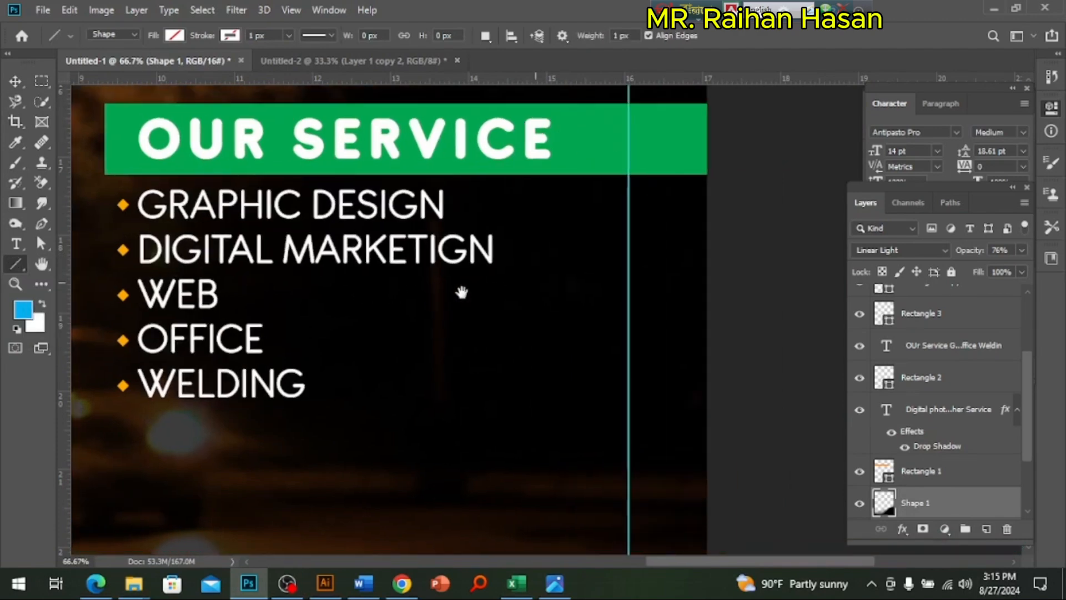
drag(517, 282, 460, 291)
mouse_move(99, 228)
mouse_down()
mouse_move(698, 244)
mouse_move(758, 264)
mouse_up()
Step: Give the new line a 19.09 px stroke in yellow
click(289, 35)
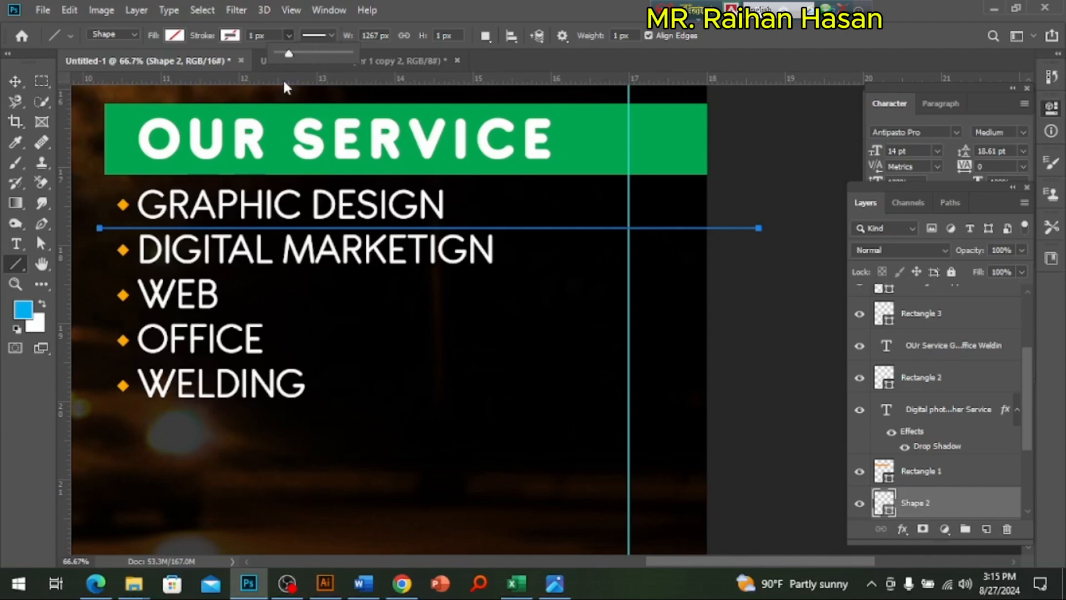
click(298, 52)
click(230, 35)
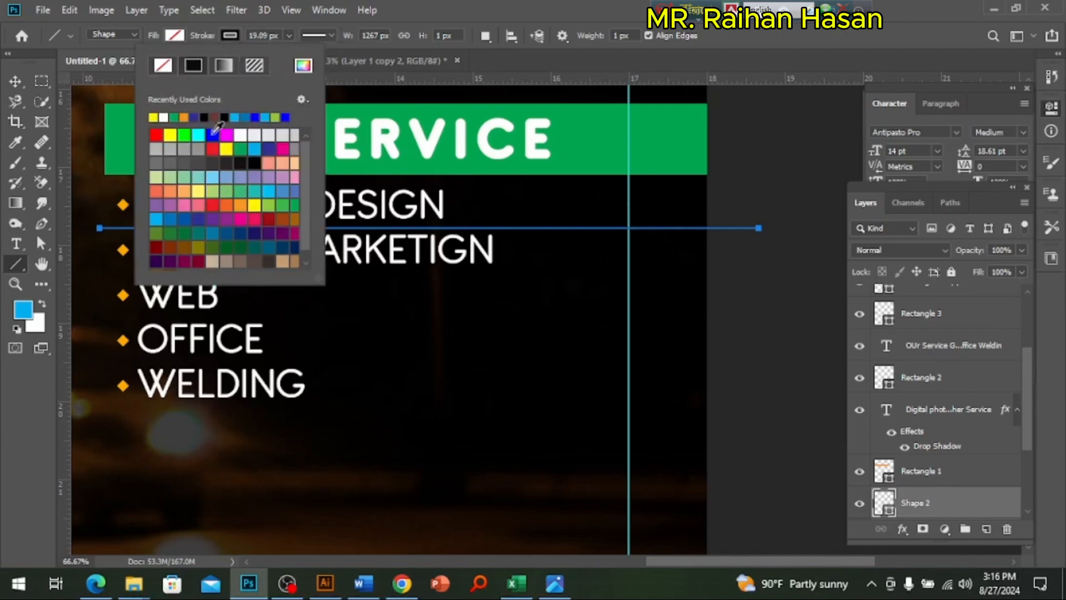
click(239, 135)
click(254, 205)
Step: Set the line layer's fill colour to orange ffa800, sampled from the diamond beside GRAPHIC DESIGN
double_click(885, 505)
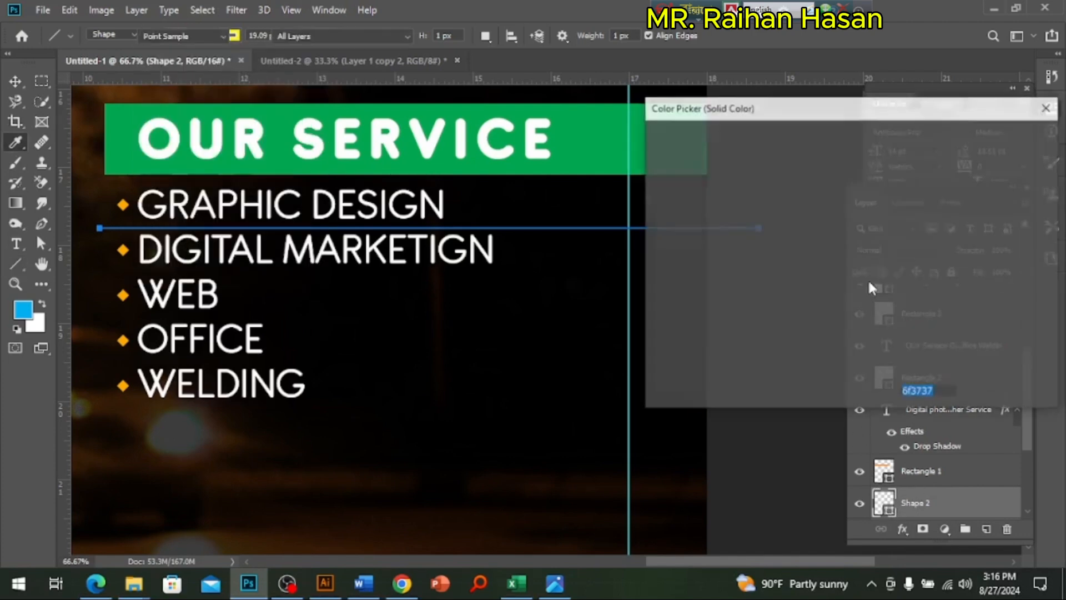
click(866, 317)
drag(841, 177, 845, 153)
click(864, 322)
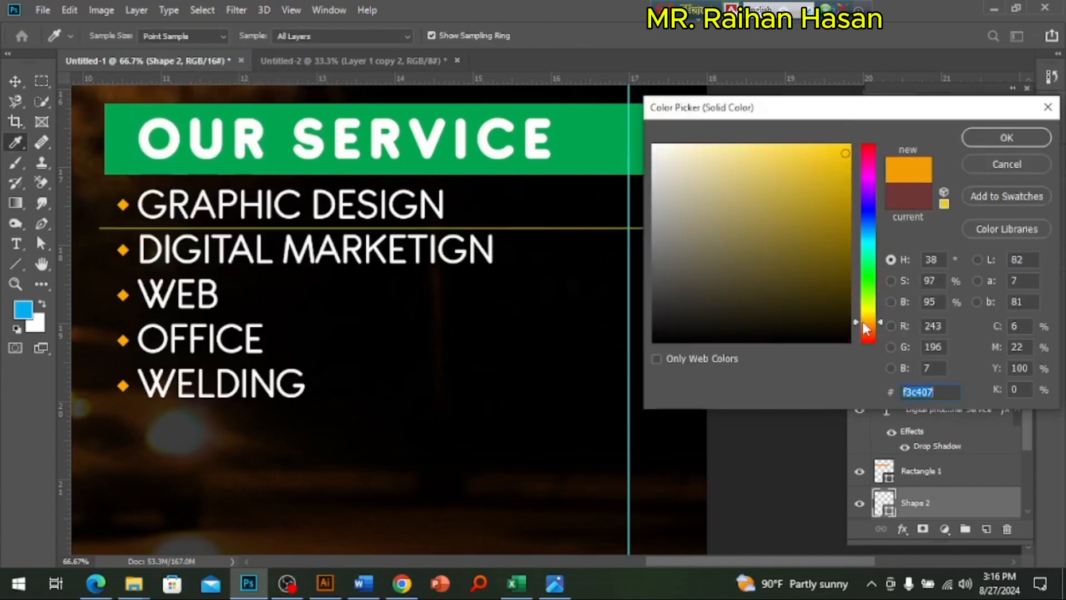
click(1010, 140)
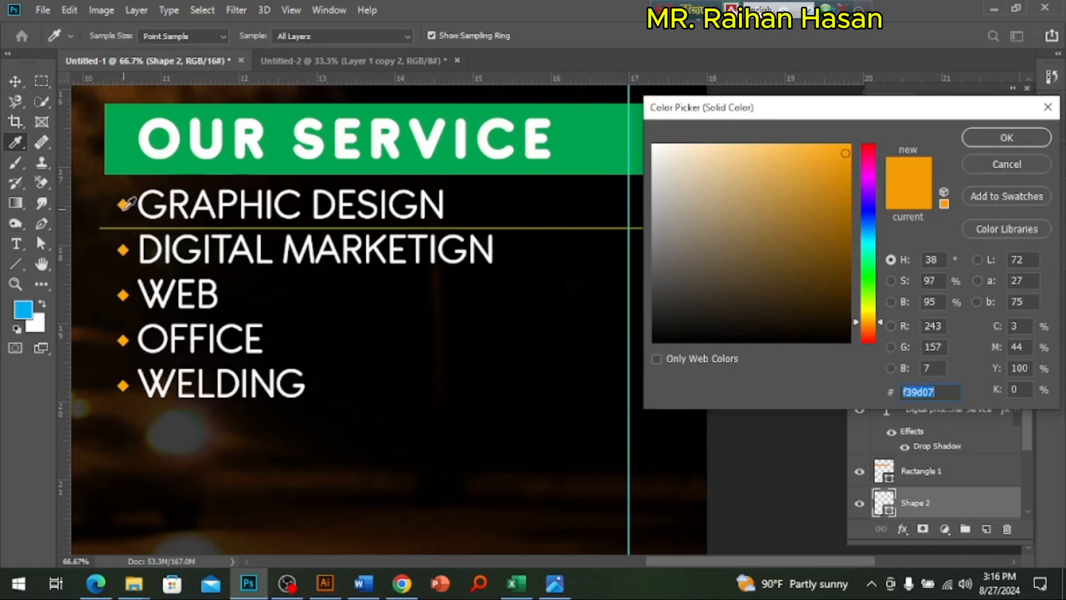
click(121, 205)
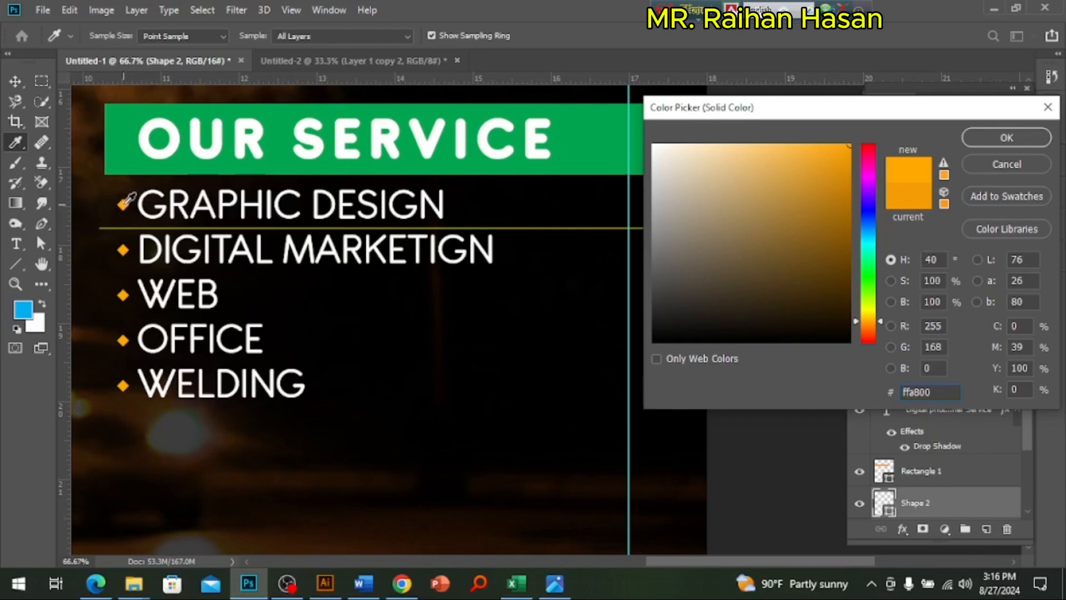
click(976, 146)
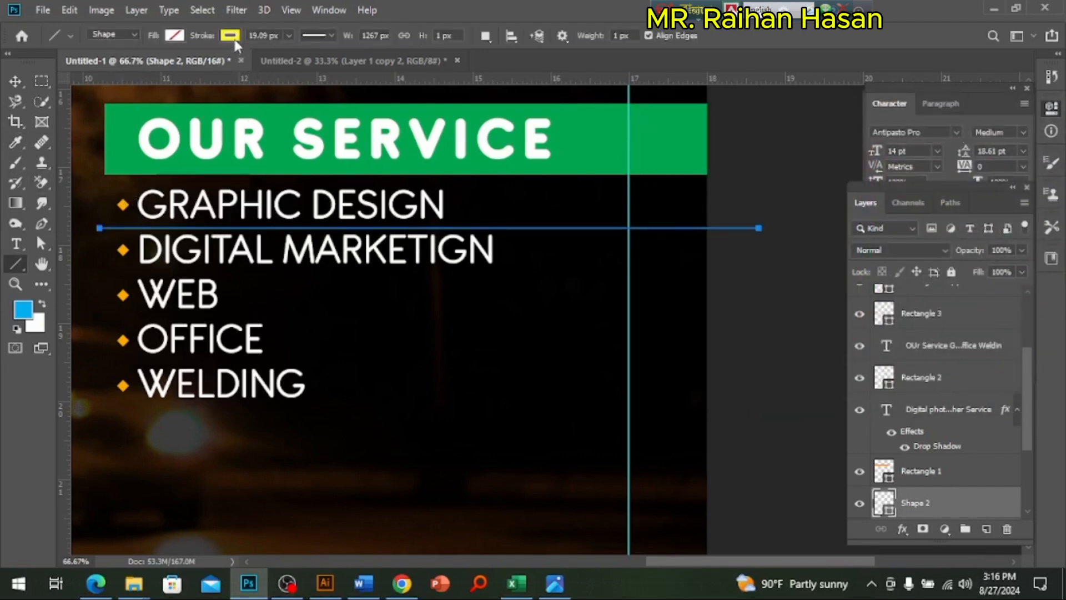
Step: Shift the line layer's fill colour to the deeper orange ff8a00 and deselect the line
click(231, 36)
double_click(888, 506)
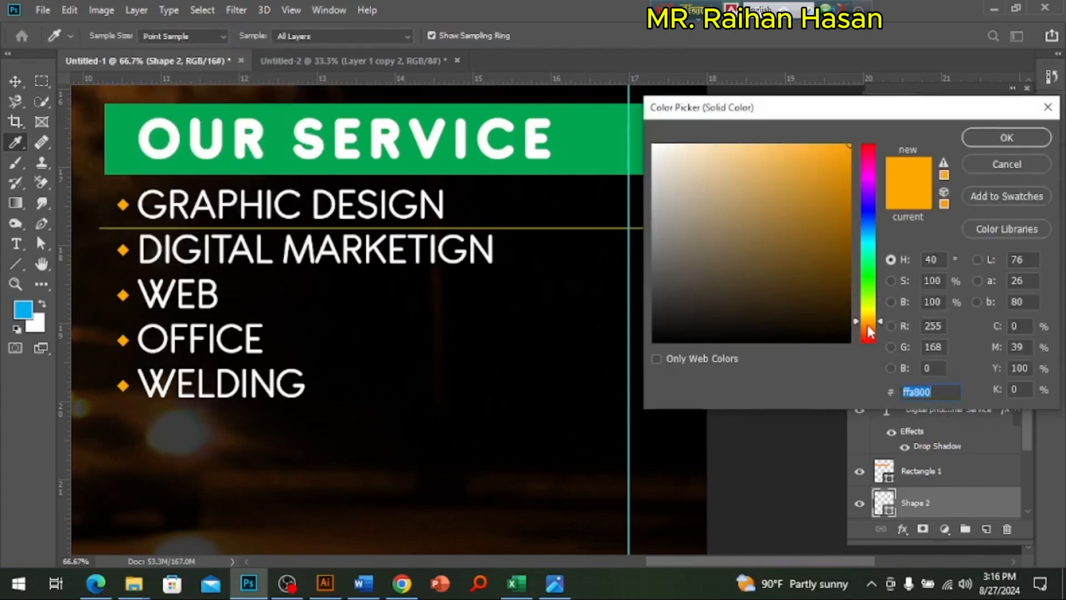
click(869, 327)
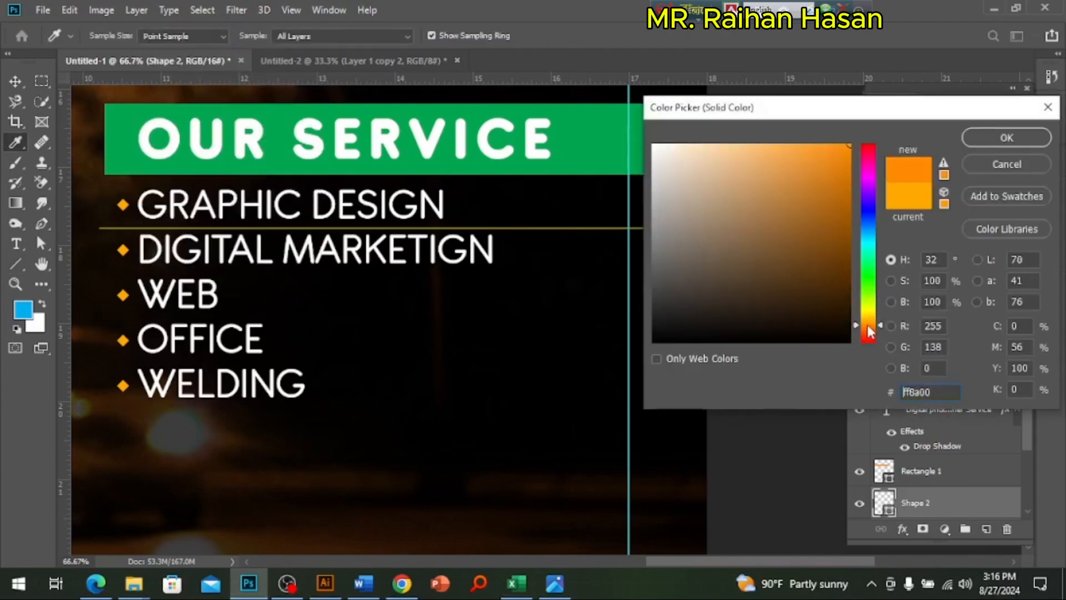
click(1007, 137)
click(15, 81)
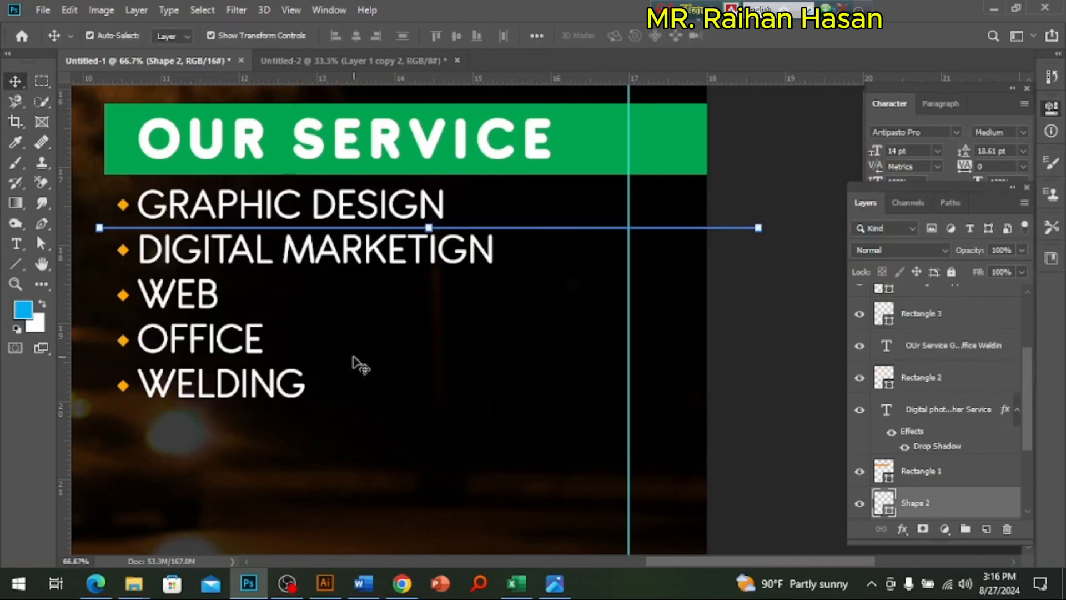
click(413, 417)
Step: Copy the colour code ffa800 from the GRAPHIC DESIGN diamond and apply it as the line layer's fill colour
click(122, 206)
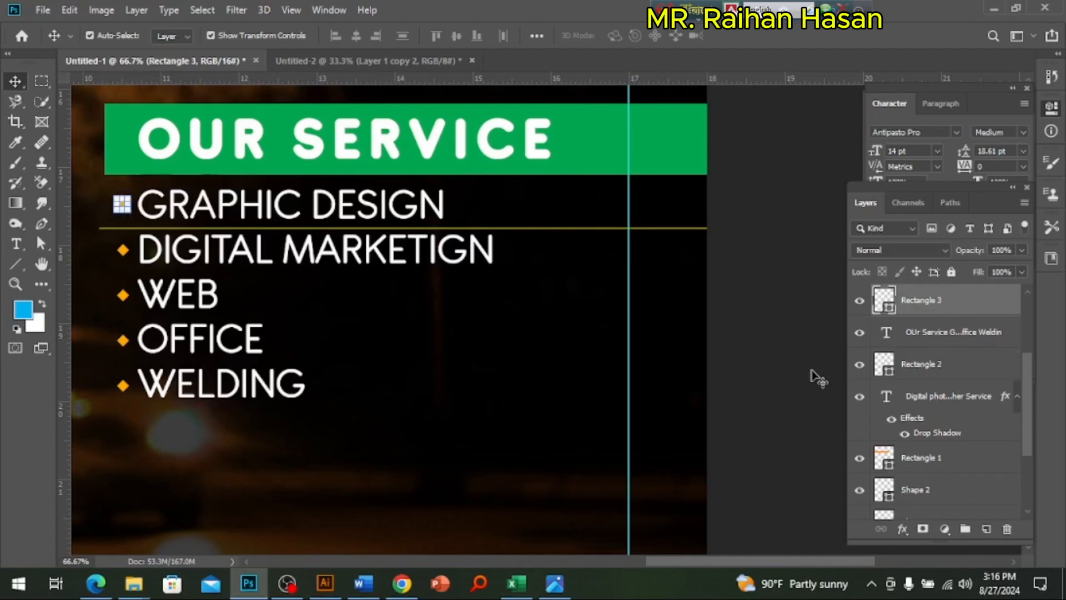
double_click(887, 303)
key(ctrl+c)
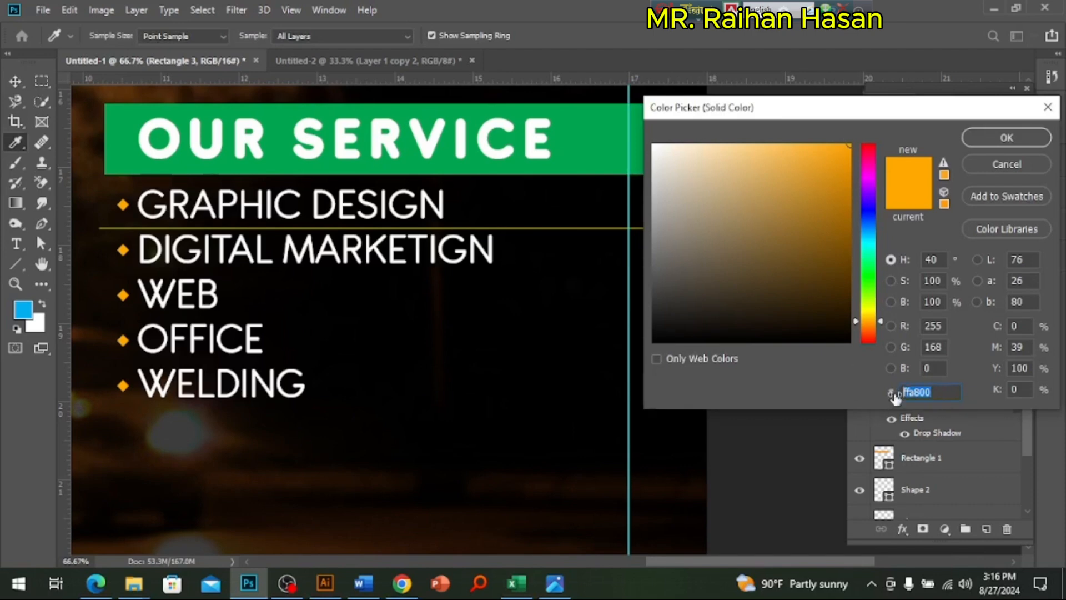
key(Return)
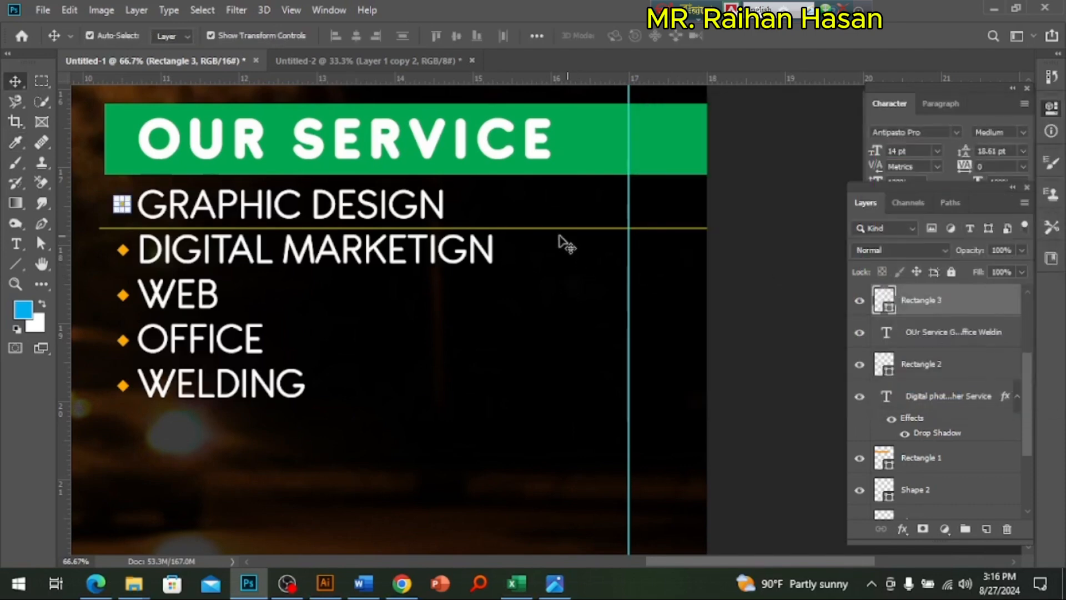
click(559, 229)
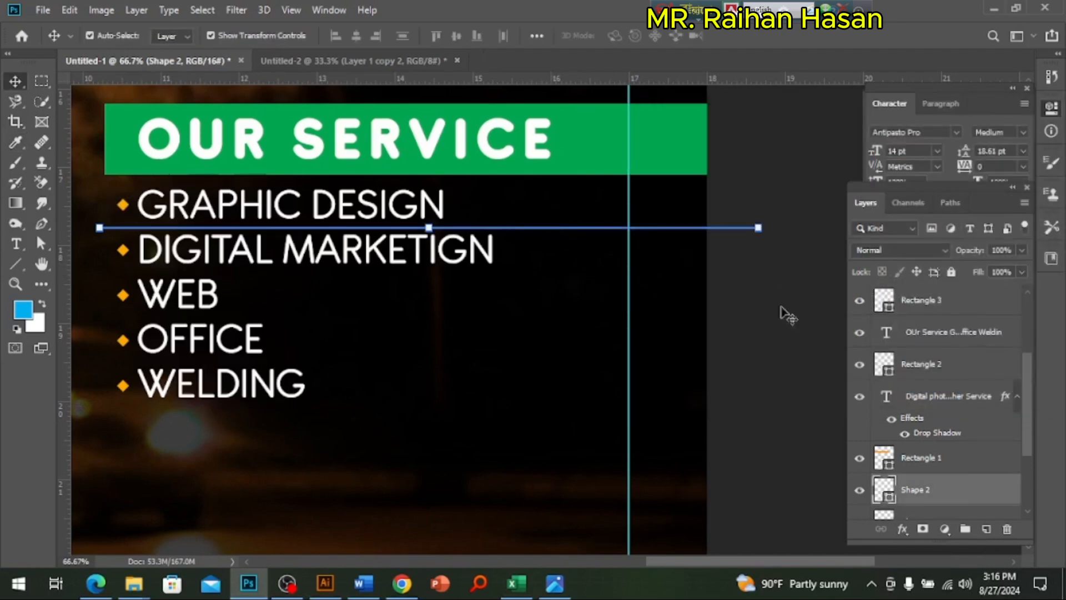
double_click(884, 490)
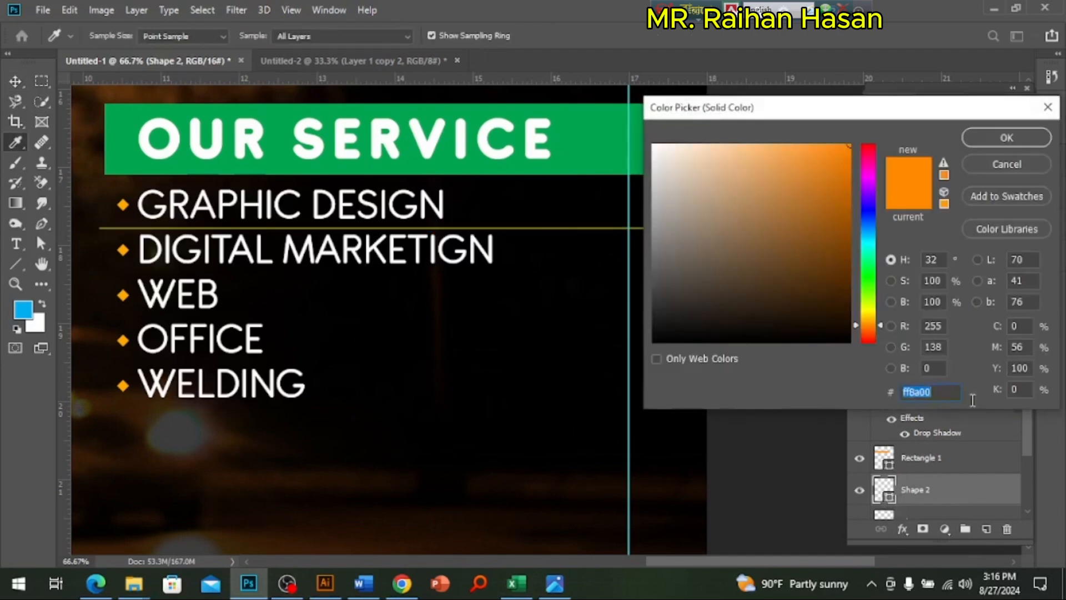
key(ctrl+v)
key(Return)
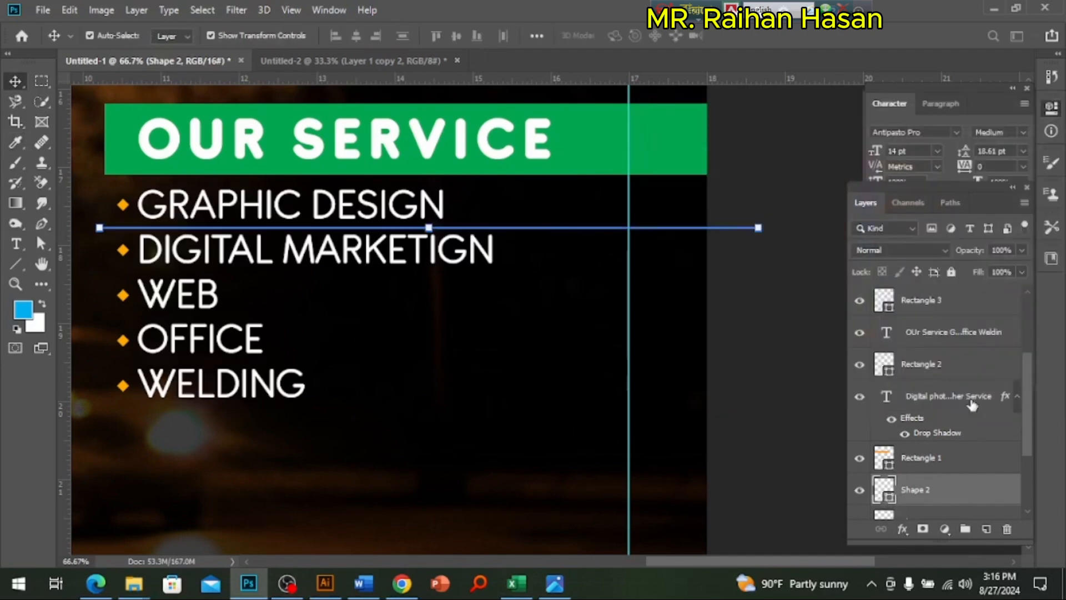
Step: Change the stroke colour of the line below GRAPHIC DESIGN to orange to match the diamond bullets
click(805, 367)
ctrl+click(321, 266)
ctrl+click(320, 265)
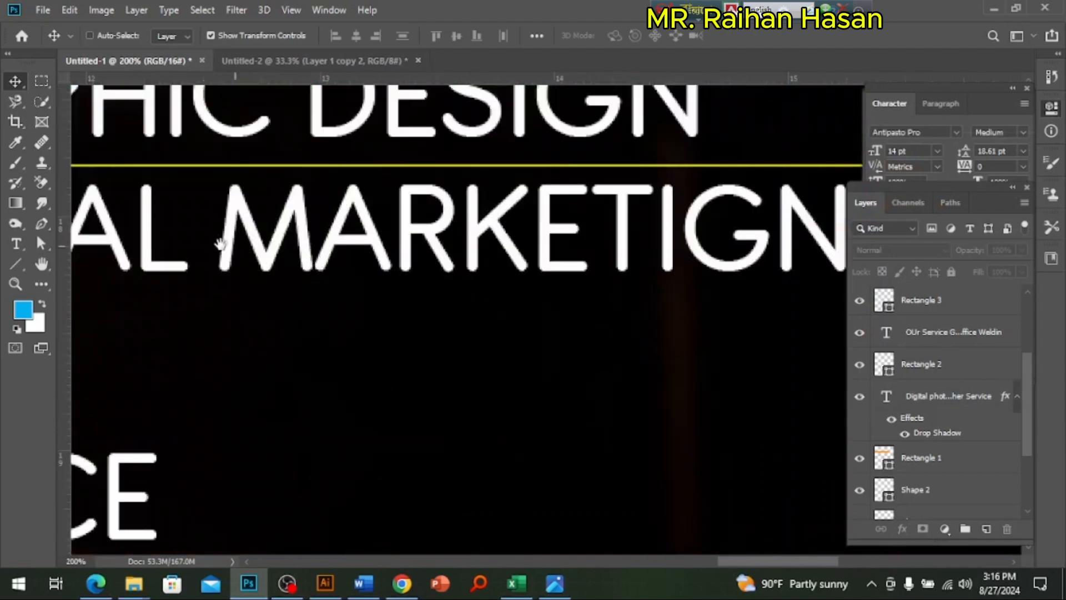
drag(221, 245, 685, 381)
ctrl+click(266, 322)
ctrl+click(267, 322)
drag(257, 285, 614, 368)
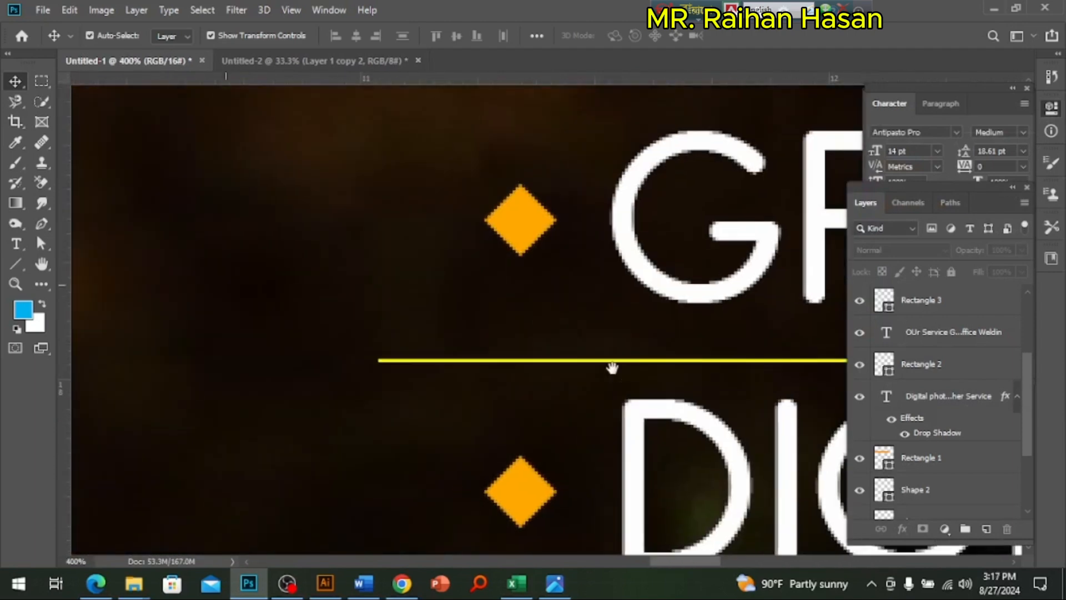
ctrl+click(564, 362)
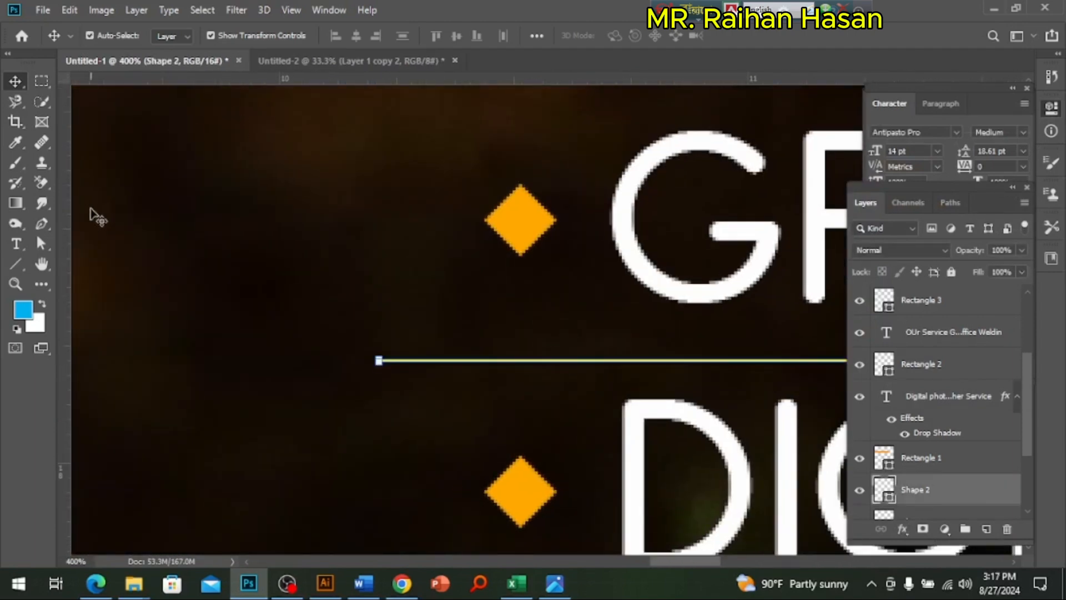
click(15, 264)
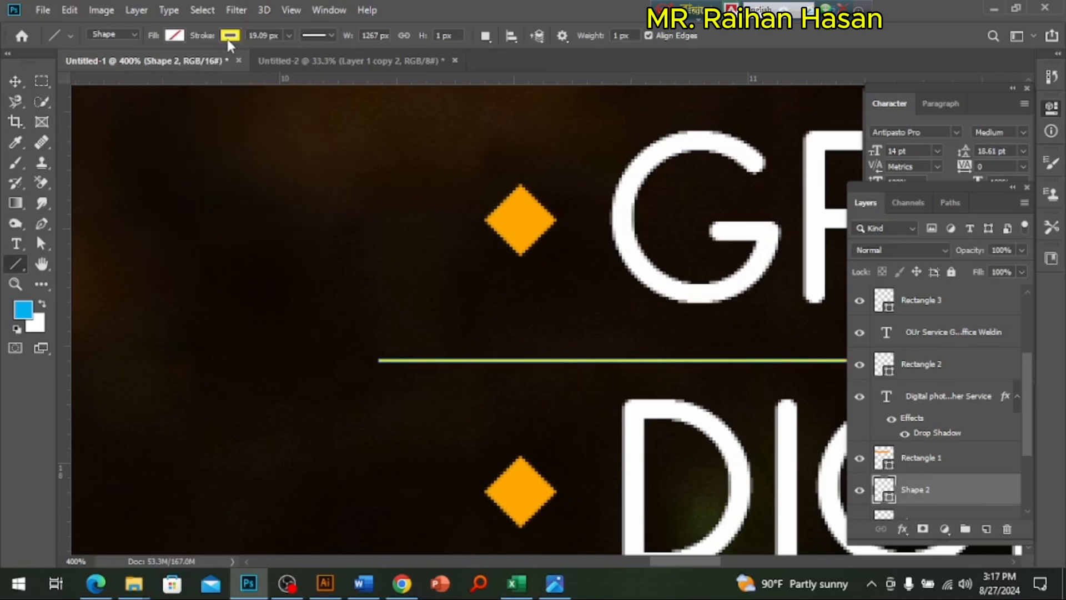
click(229, 39)
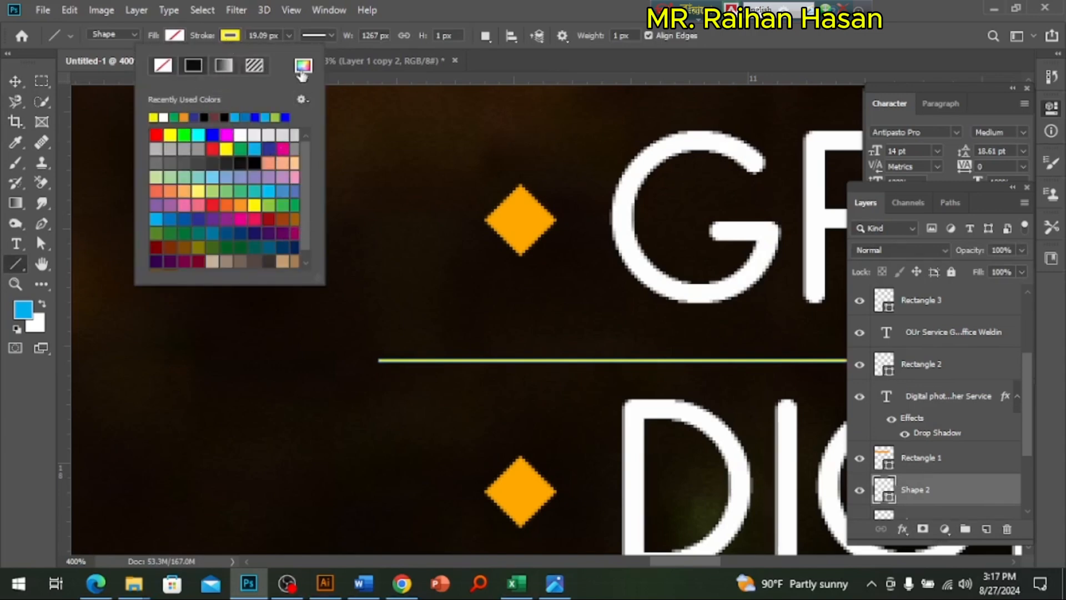
click(241, 205)
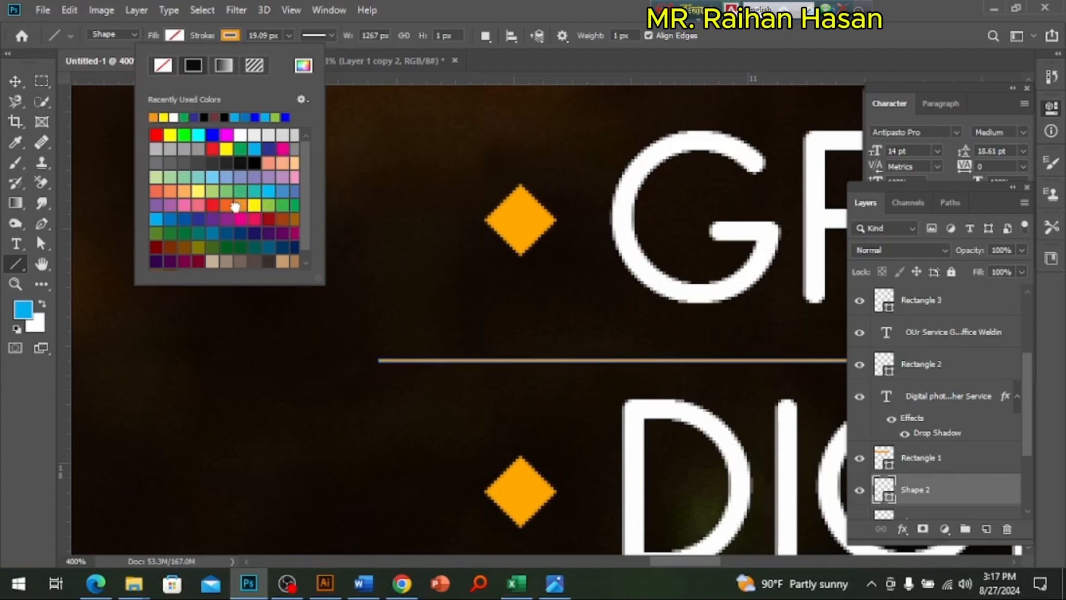
click(15, 81)
click(400, 278)
Step: Duplicate the orange line and move the copy straight down to the base of the DIGITAL MARKETIGN text
alt+click(682, 315)
alt+click(682, 315)
alt+click(681, 315)
alt+click(682, 314)
drag(694, 316, 319, 235)
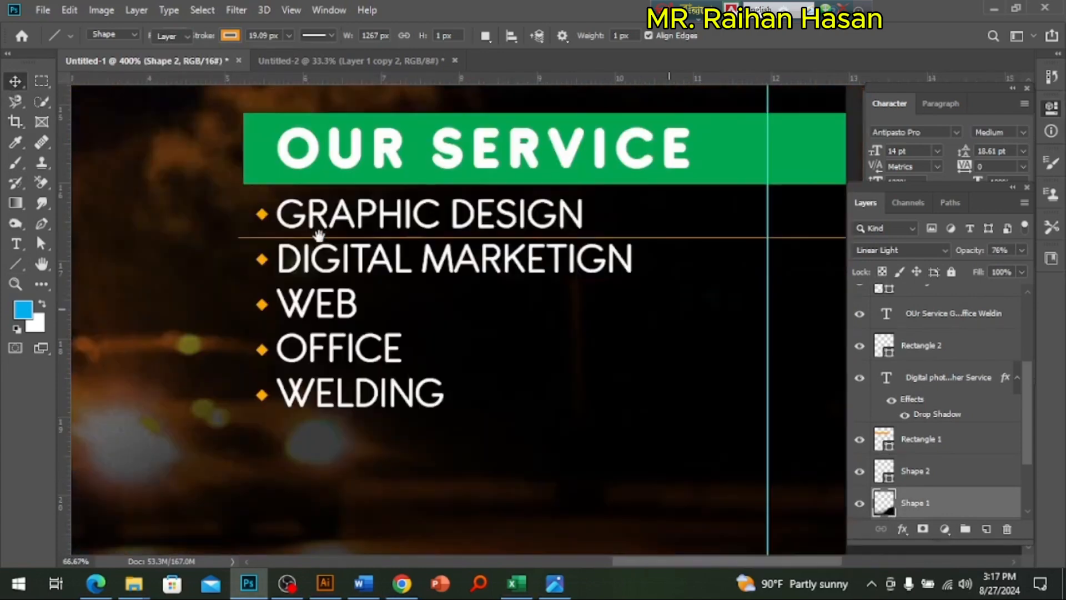
drag(617, 281, 519, 283)
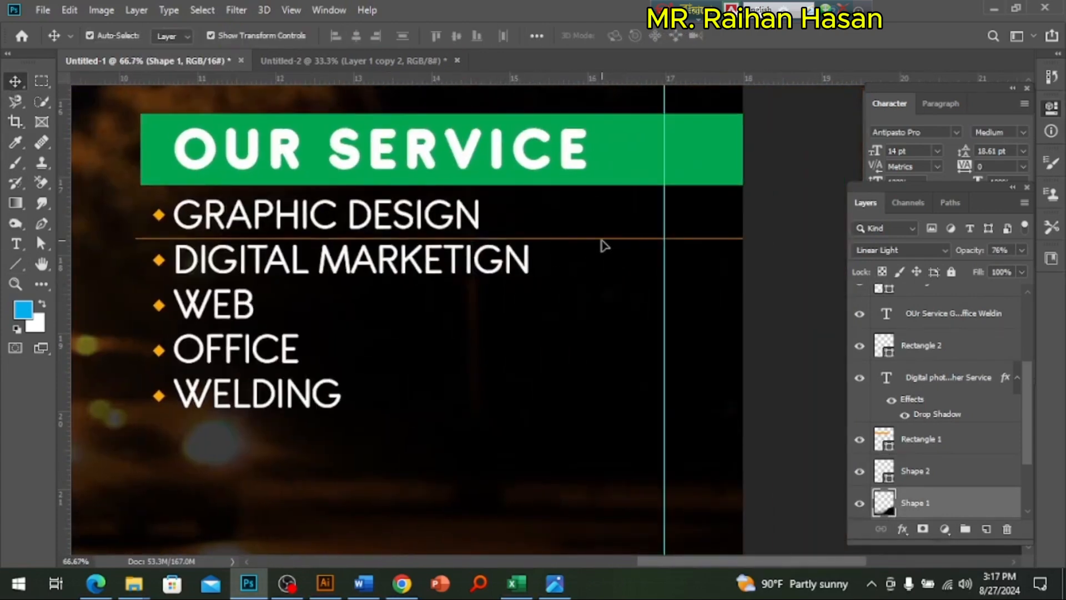
click(600, 239)
key(ctrl)
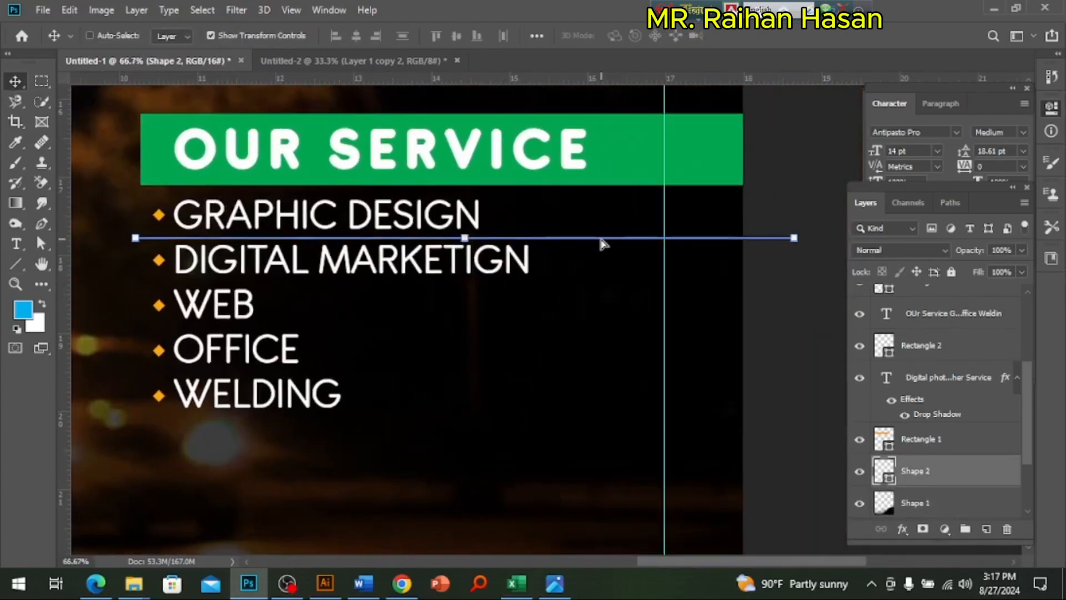
key(ctrl+j)
key(shift+Down)
key(shift+Down)
key(shift+Down)
key(shift+Down)
key(shift+Down)
key(shift+Down)
key(shift+Down)
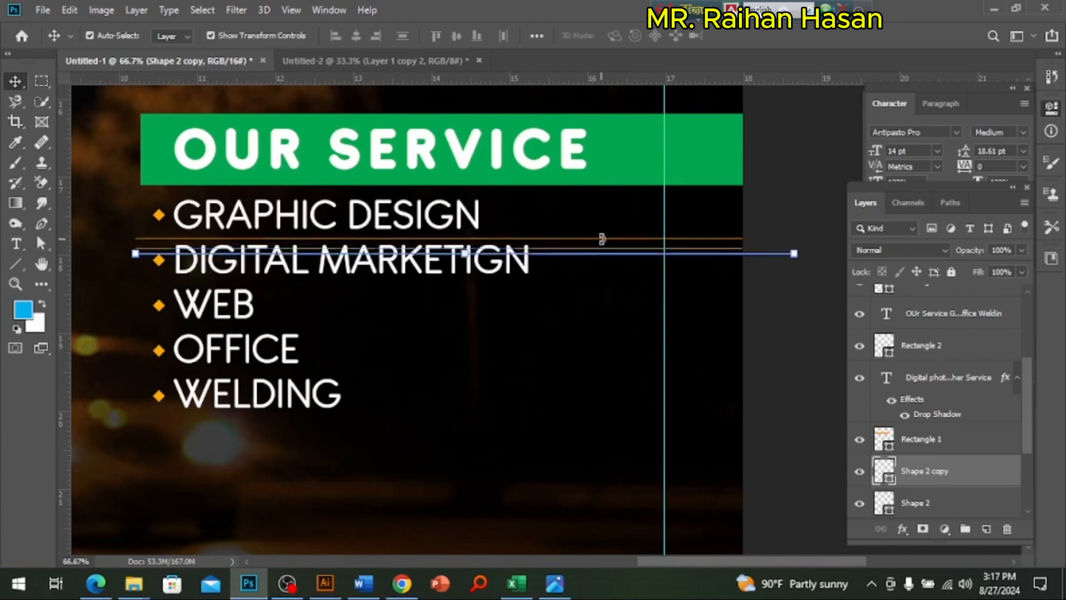
Step: Duplicate the lowest line and move the copy straight down to the upper part of the WEB text
key(ctrl+j)
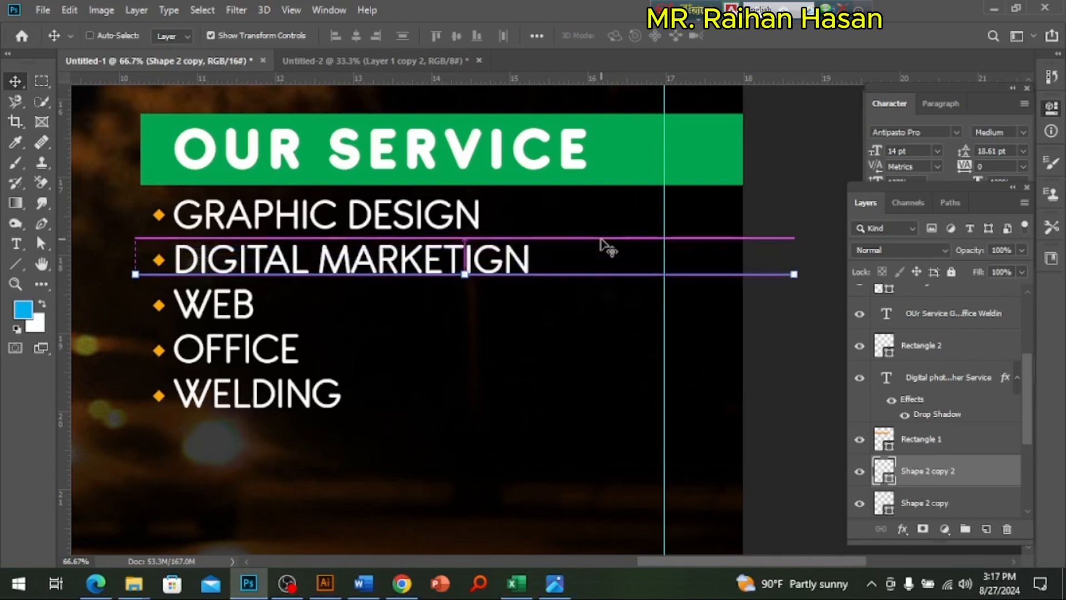
key(shift+Down)
key(shift+Down)
key(shift+Down)
key(shift+Down)
key(shift+Down)
key(shift+Down)
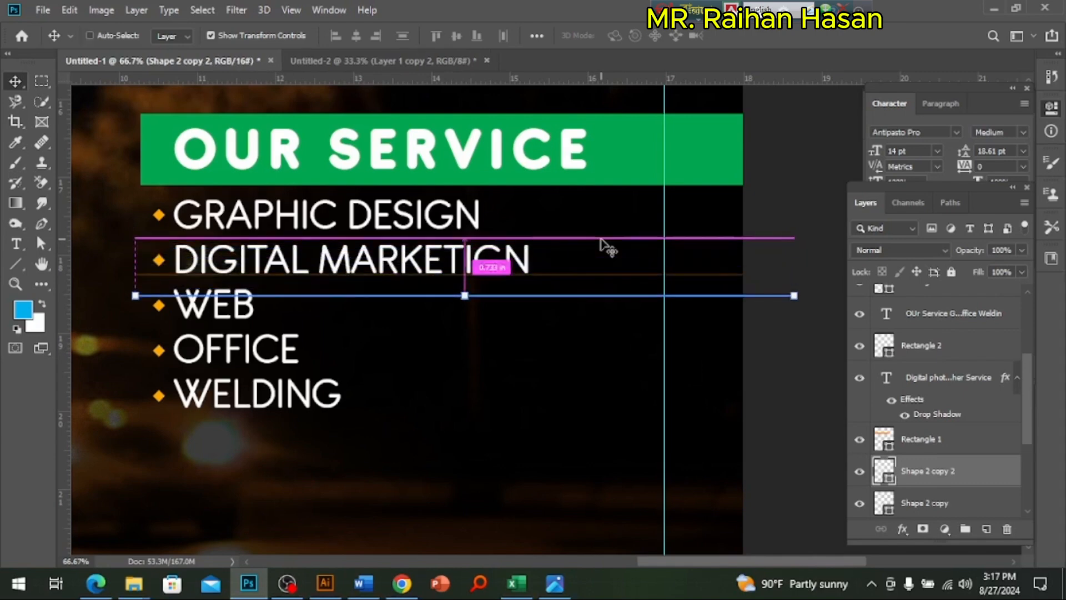
Step: Add a third line copy and place it straight down at the base of the WEB text, 1.000 in below the original
key(ctrl+j)
key(shift+Down)
key(shift+Down)
key(shift+Down)
key(shift+Down)
key(shift+Down)
key(shift+Down)
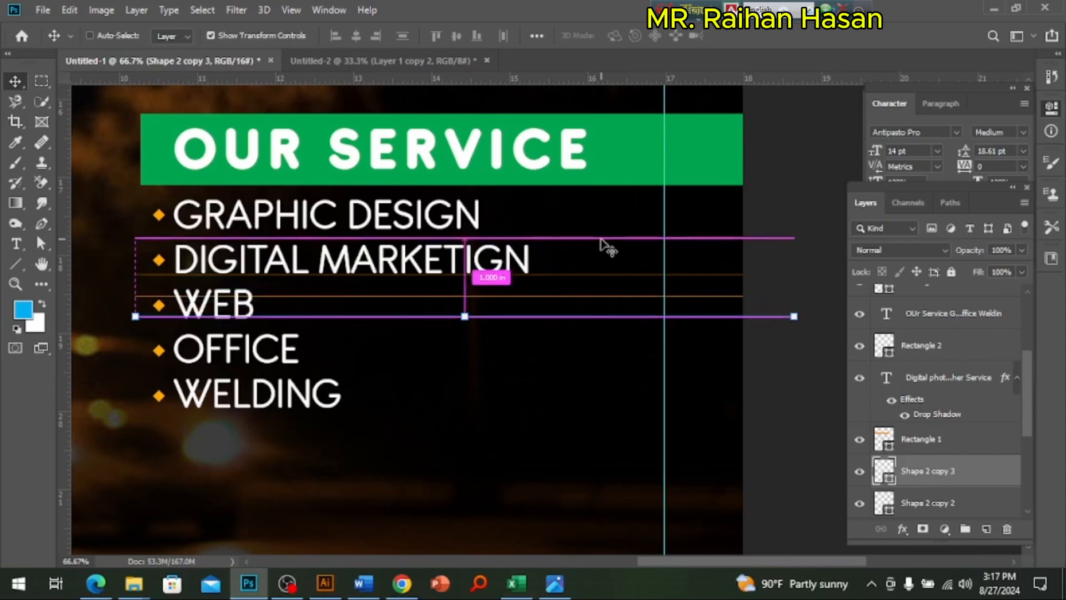
Step: Add a fourth line copy and move it straight down to the base of the OFFICE text
key(ctrl+j)
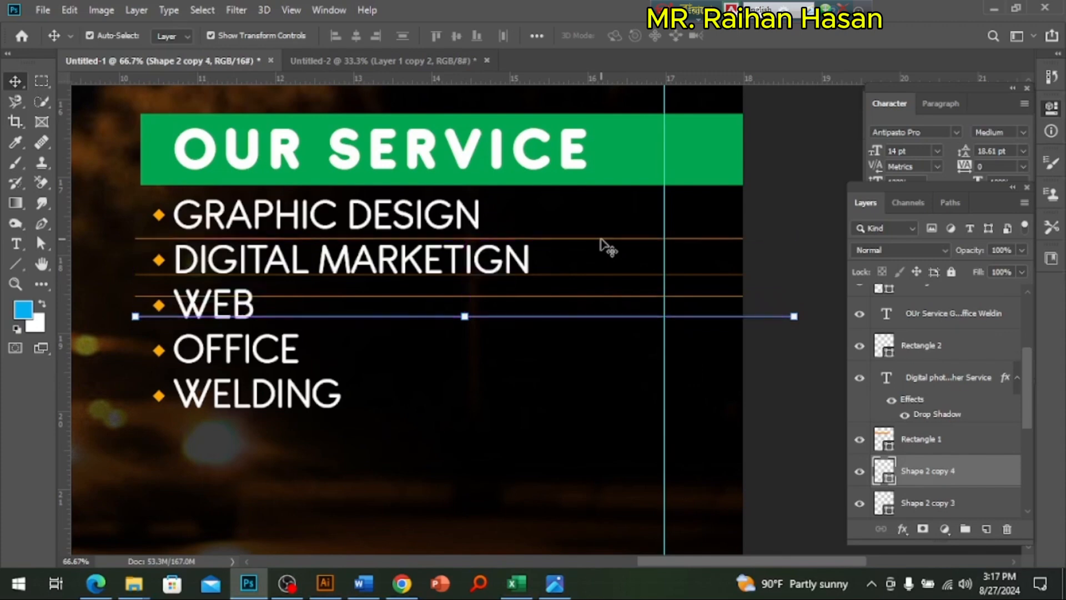
key(shift+Down)
key(shift+Down)
key(shift+Down)
key(shift+Down)
key(shift+Down)
key(shift+Down)
key(shift+Down)
key(shift+Down)
key(shift+Down)
key(shift+Down)
key(shift+Down)
key(shift+Down)
key(shift+Down)
key(shift+Down)
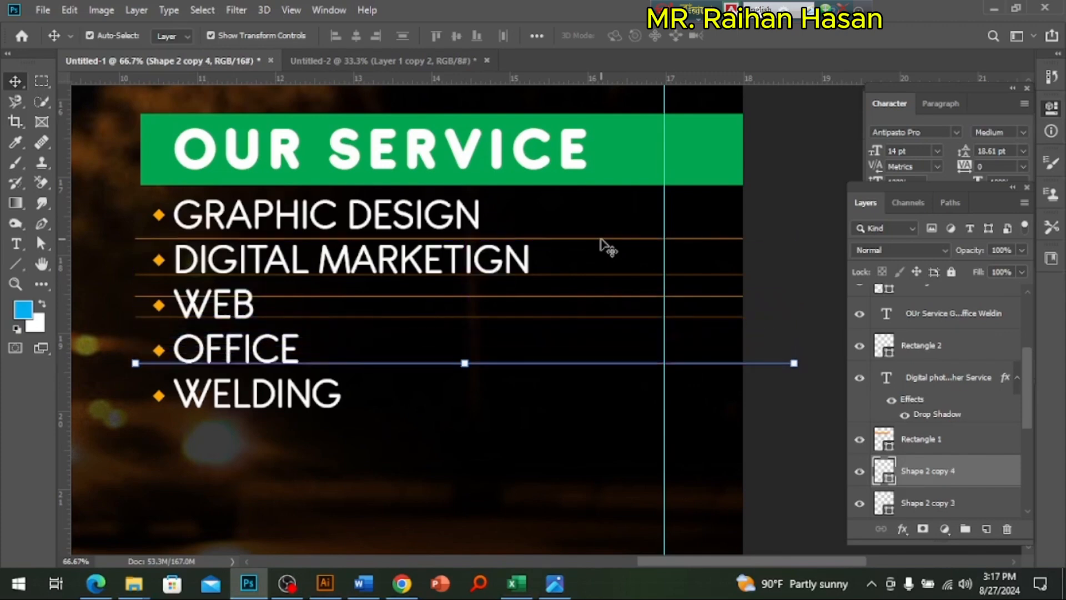
Step: Move the lowest orange line copy straight down to just below the WELDING text
key(Down)
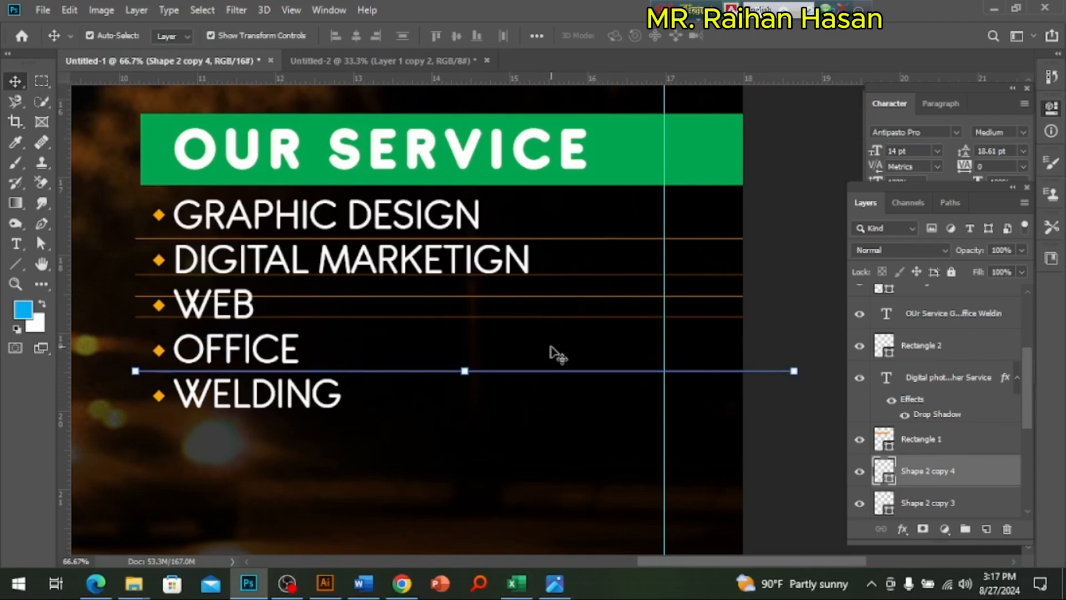
key(shift+Down)
key(shift+Down)
key(shift+Down)
key(shift+Down)
key(shift+Down)
key(shift+Down)
key(shift+Down)
key(shift+Down)
key(shift+Down)
key(shift+Down)
key(shift+Down)
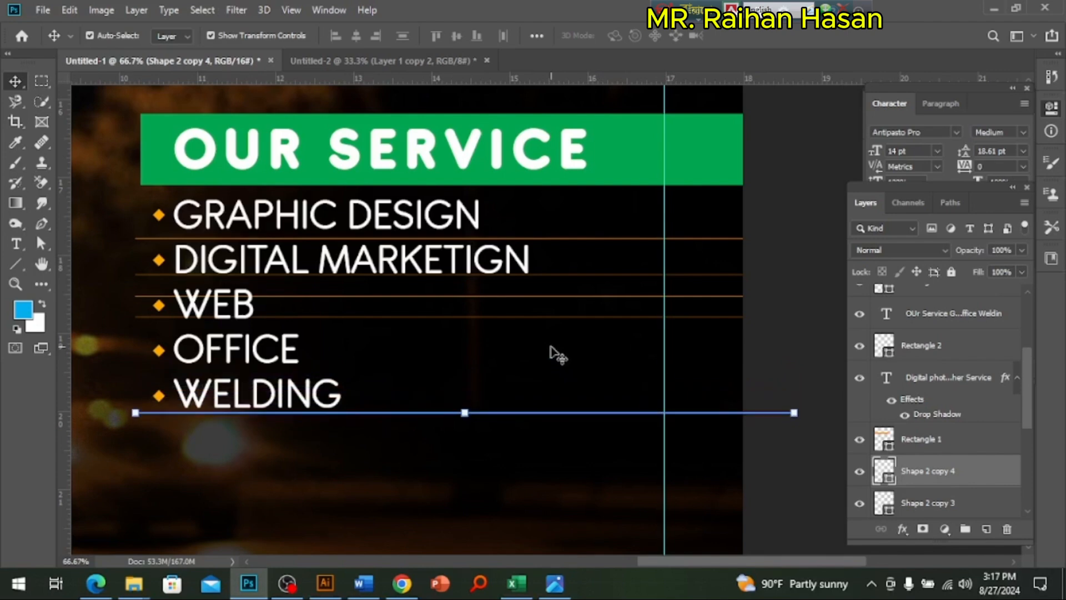
Step: Select all five orange divider lines and distribute them evenly by their vertical centers
shift+click(537, 316)
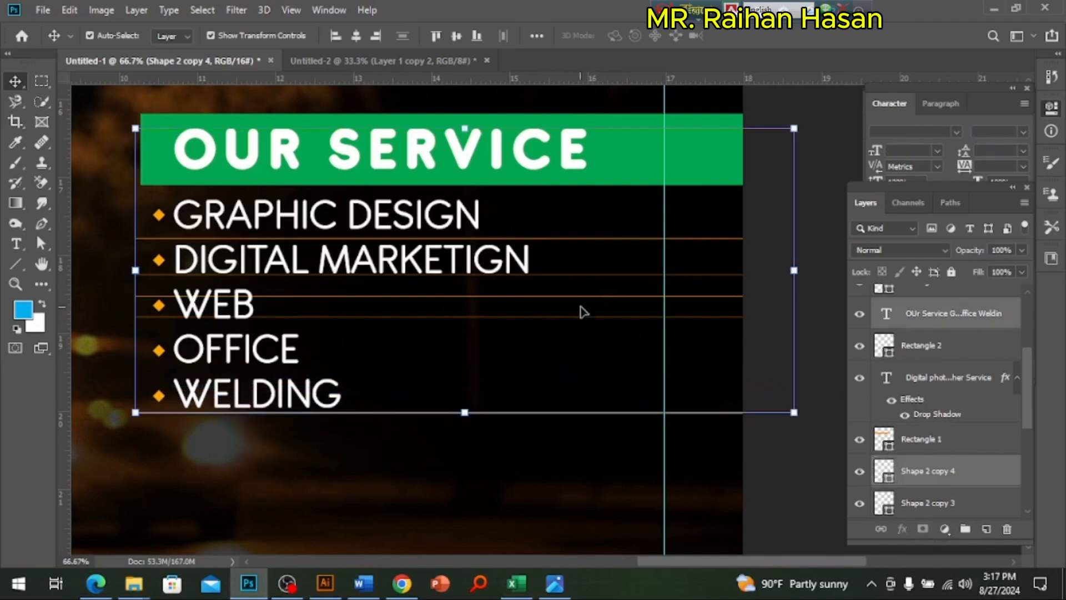
ctrl+click(608, 375)
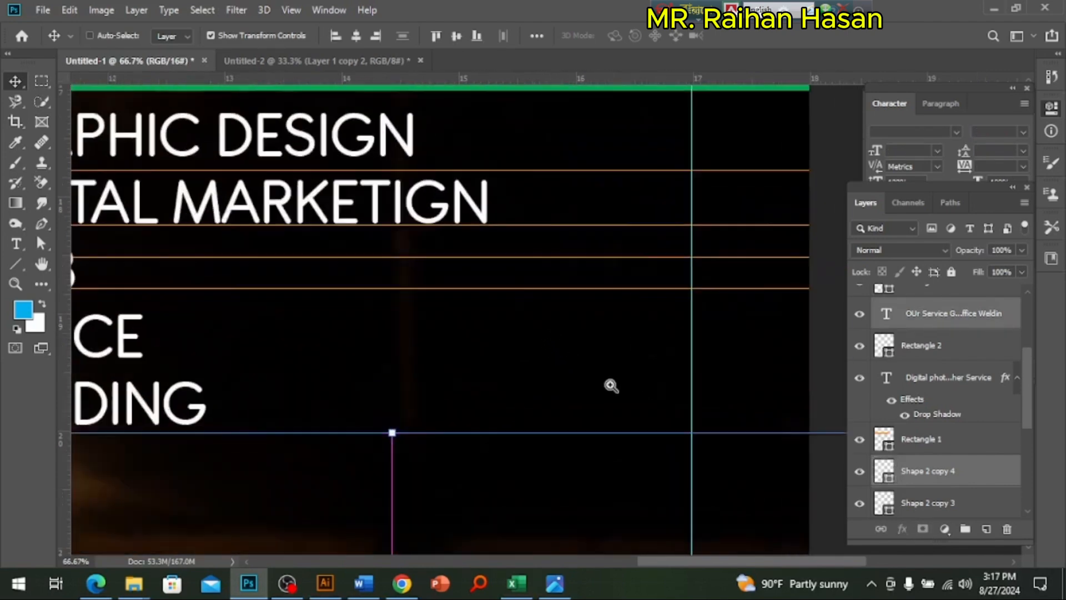
click(635, 171)
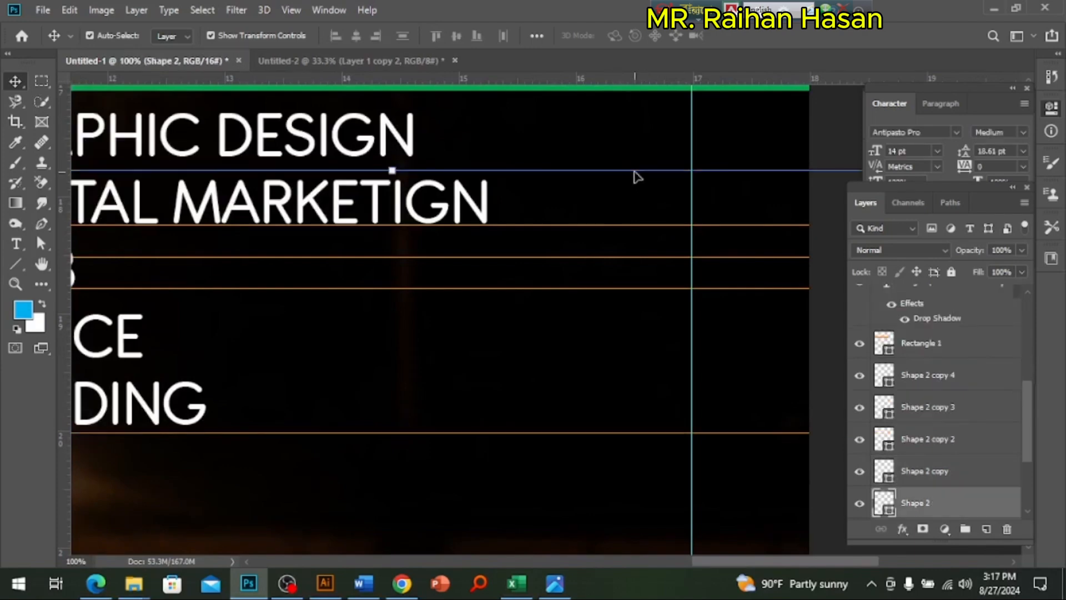
shift+click(633, 227)
shift+click(617, 257)
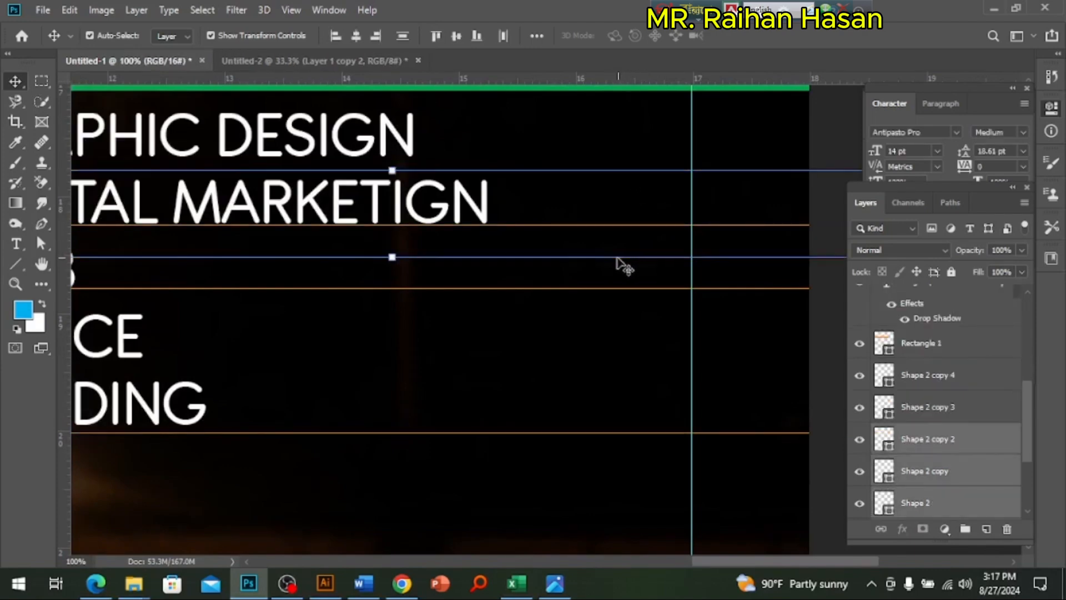
shift+click(596, 289)
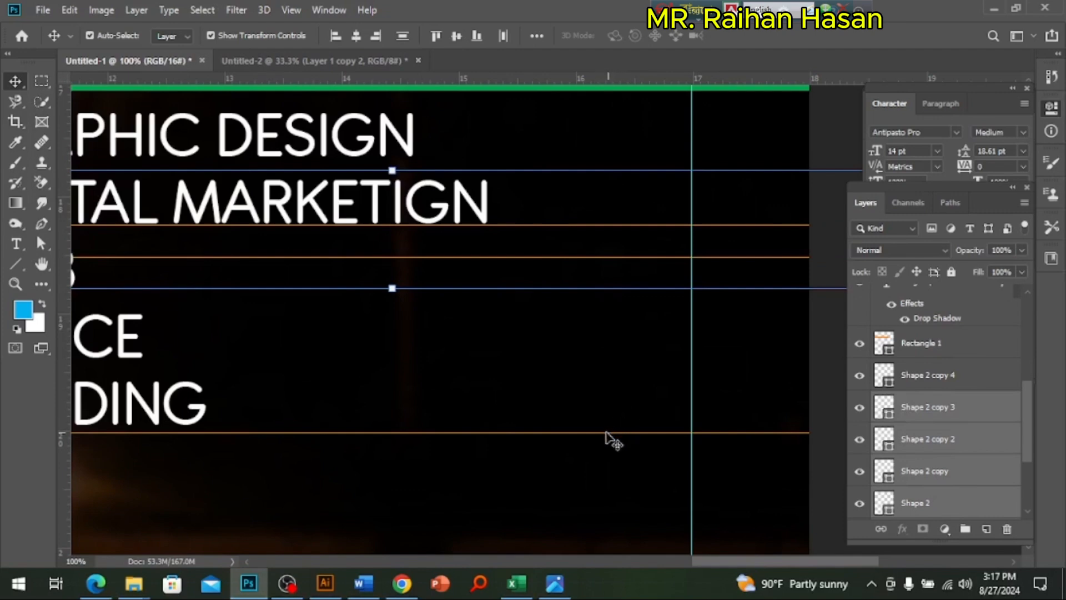
shift+click(601, 433)
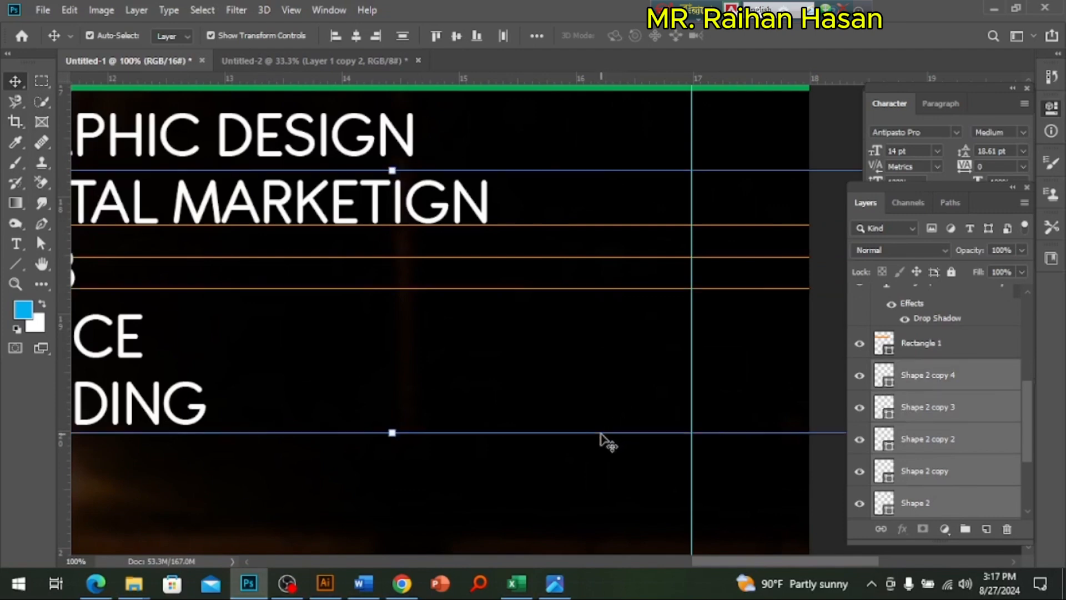
click(541, 40)
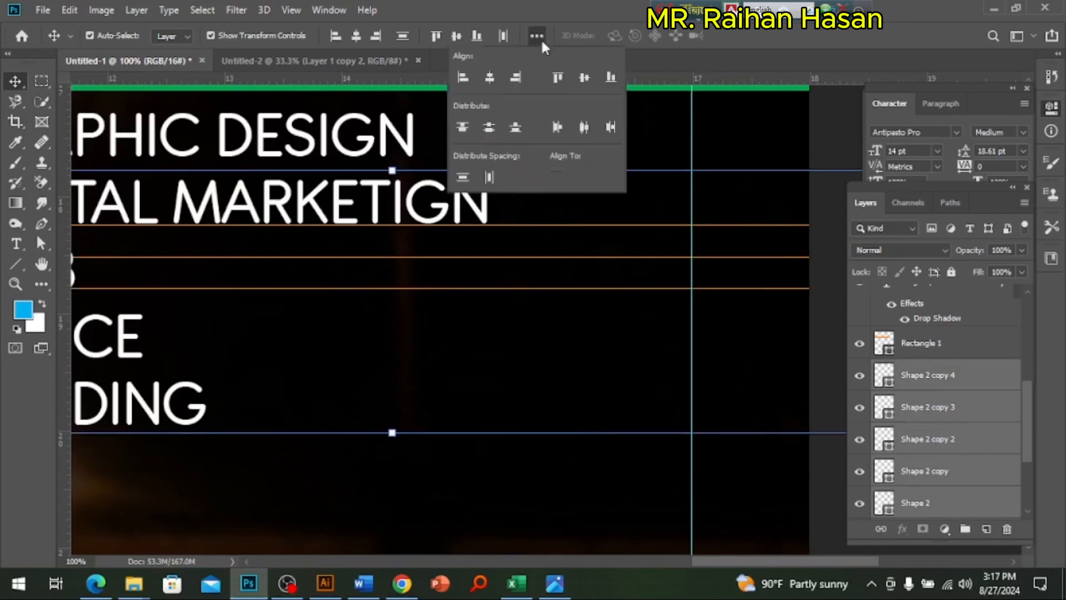
click(491, 129)
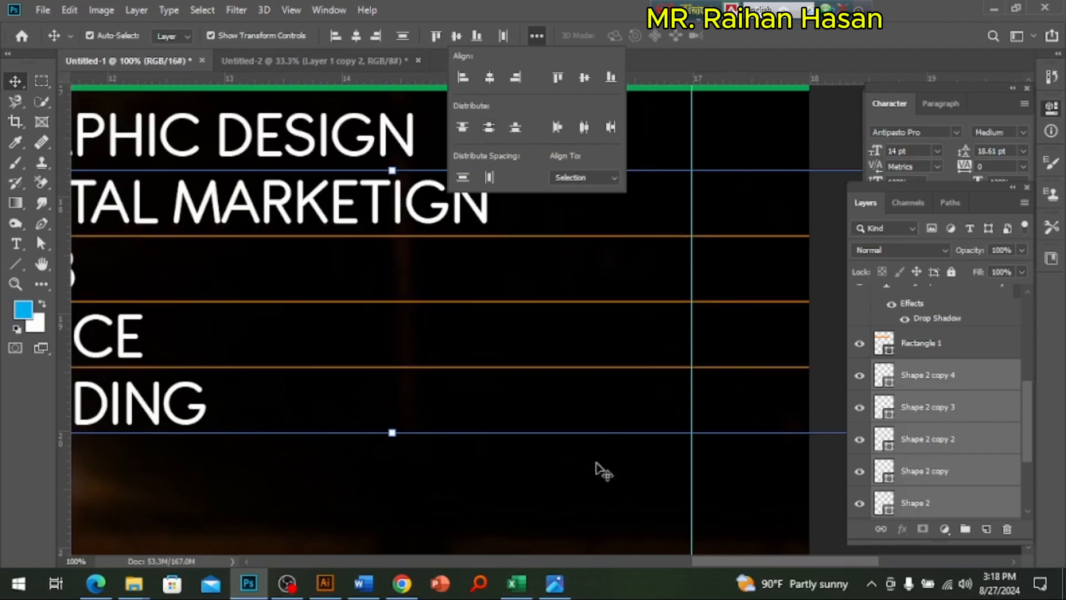
click(590, 480)
Step: Review the divider line spacing in the service list and the lower area of the poster
ctrl+alt+click(482, 301)
drag(350, 340, 539, 341)
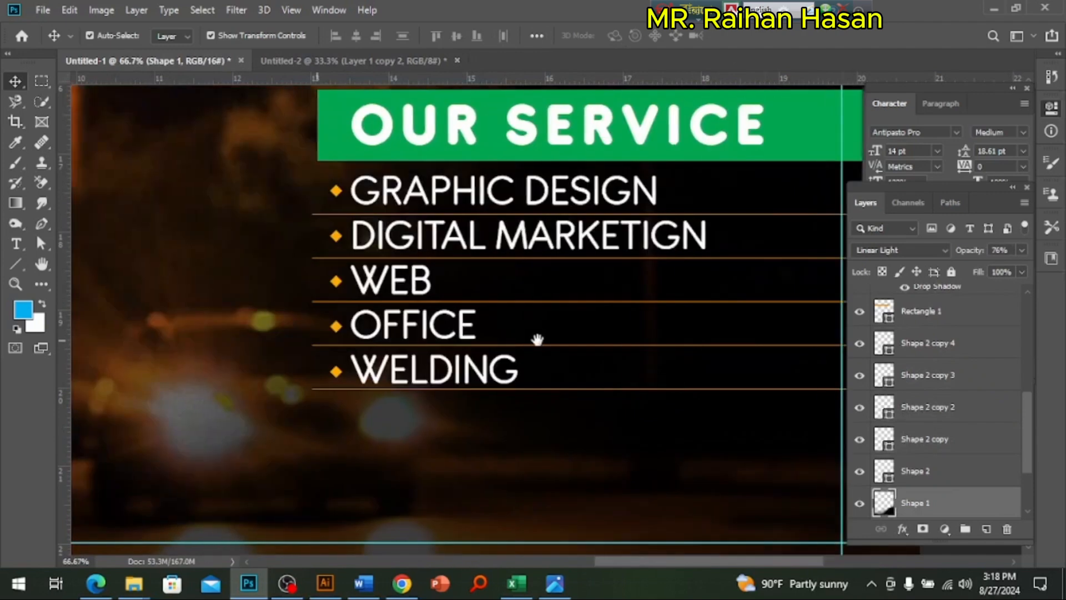
ctrl+alt+click(616, 231)
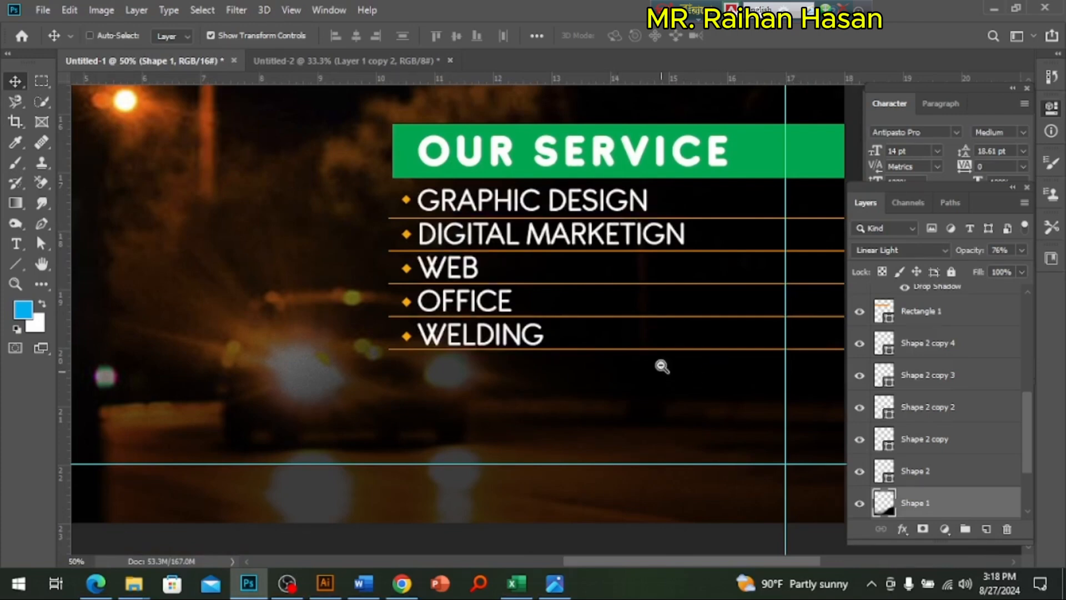
key(ctrl+minus)
key(ctrl+minus)
drag(479, 331, 599, 408)
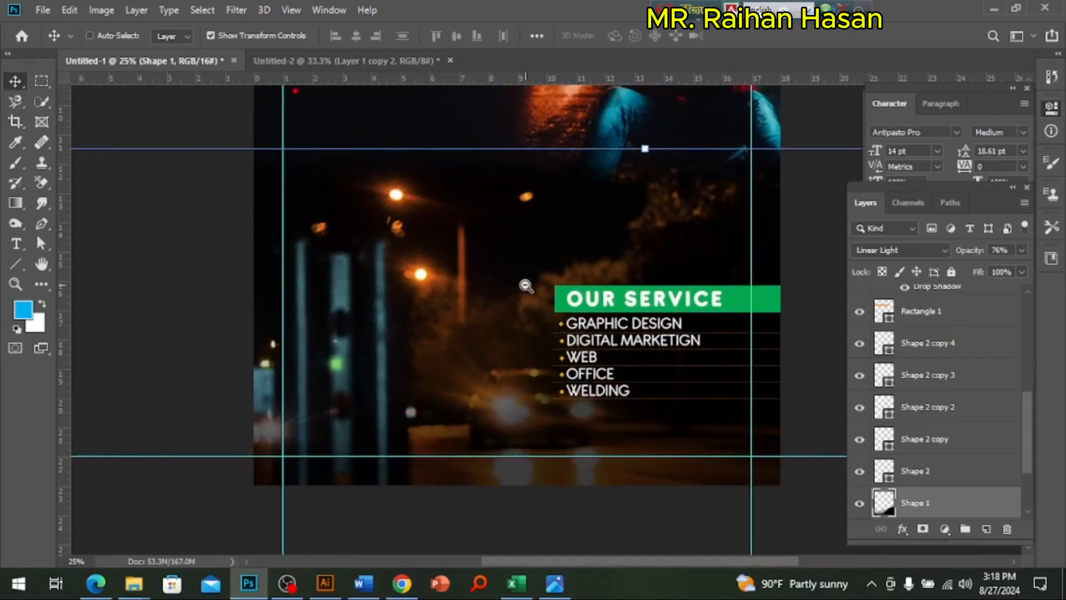
key(ctrl+minus)
click(606, 472)
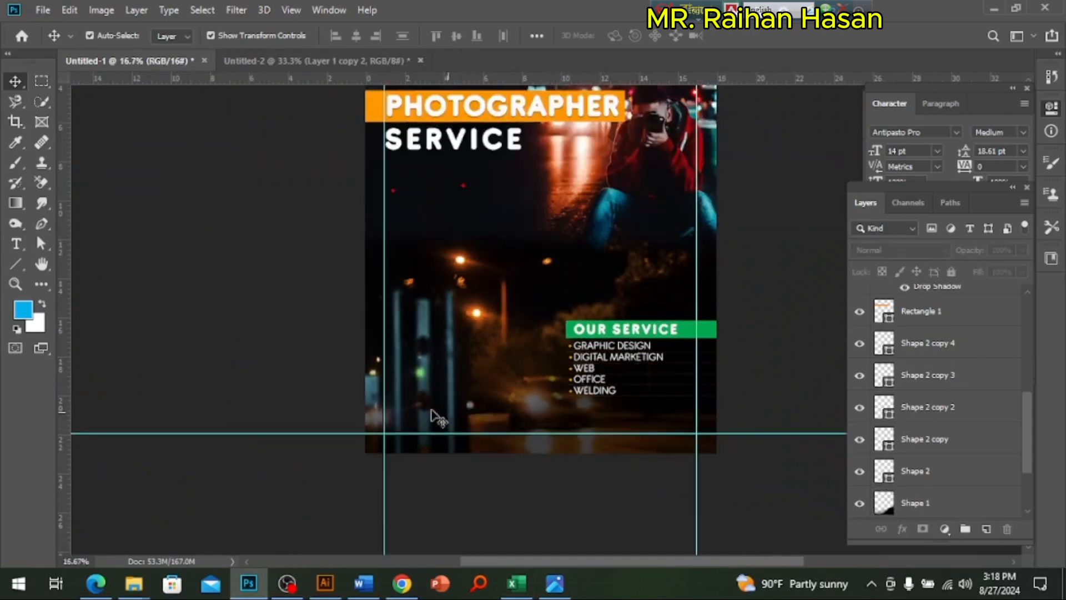
ctrl+click(611, 416)
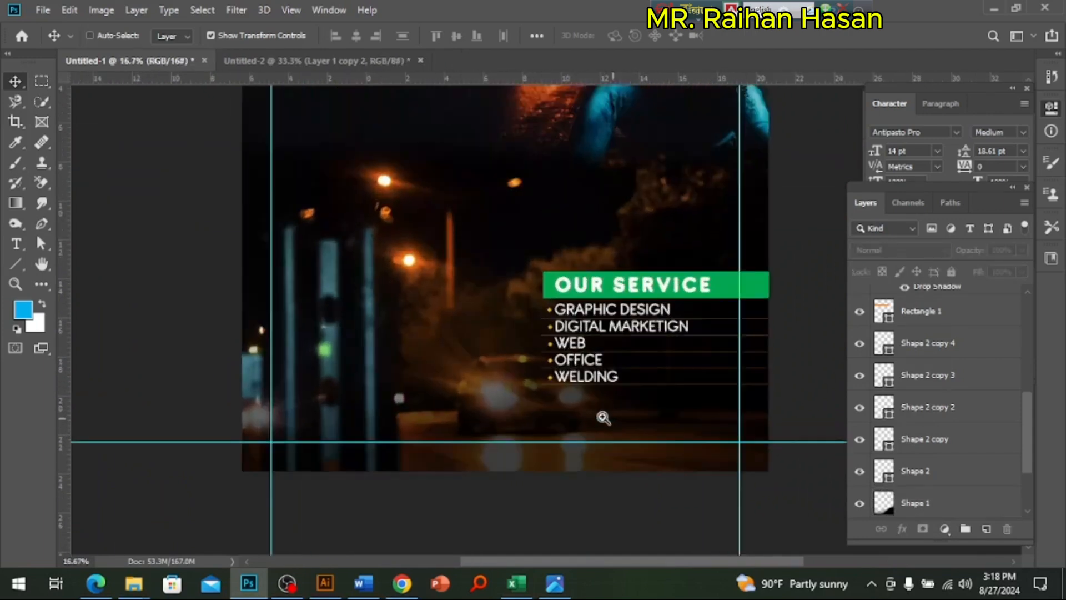
drag(481, 444, 481, 405)
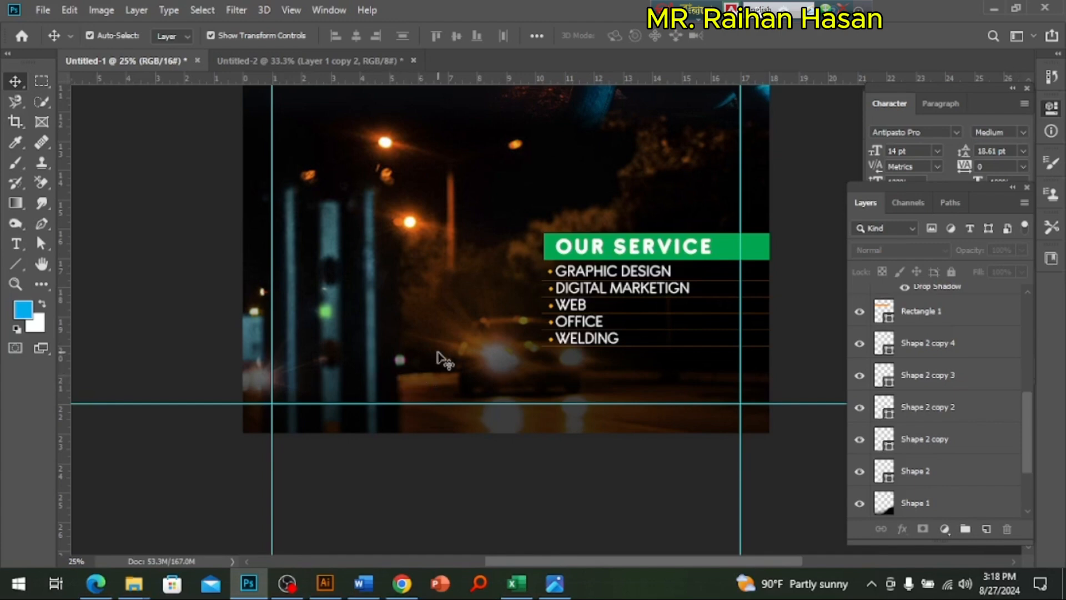
Step: Draw a closed wavy Pen tool shape across the poster's base, sweeping down from beyond the left edge and passing below the service list
click(42, 228)
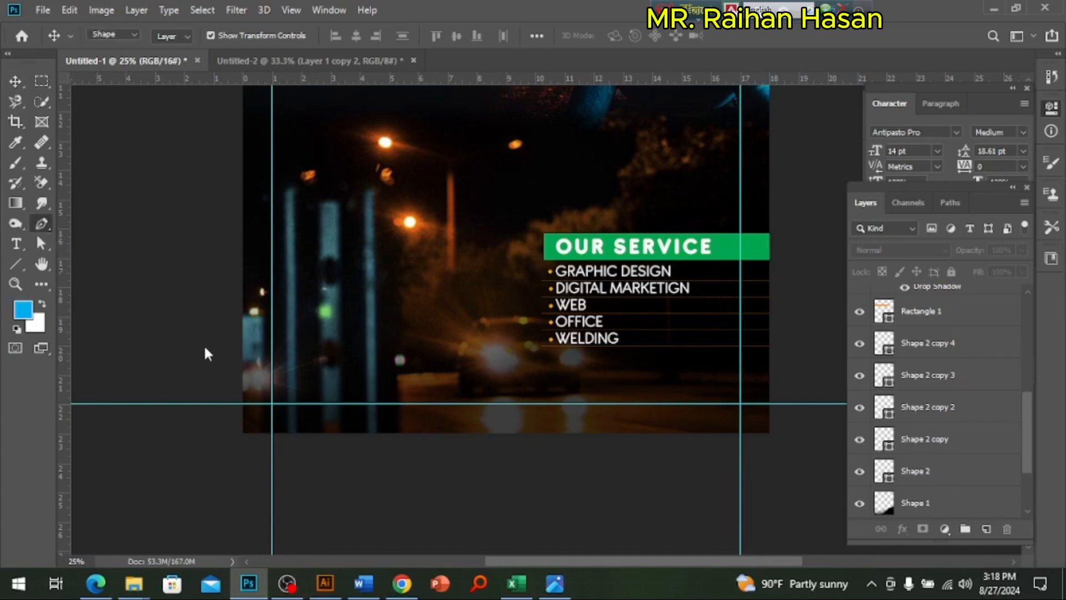
drag(221, 247, 257, 331)
drag(437, 368, 572, 355)
drag(785, 403, 799, 435)
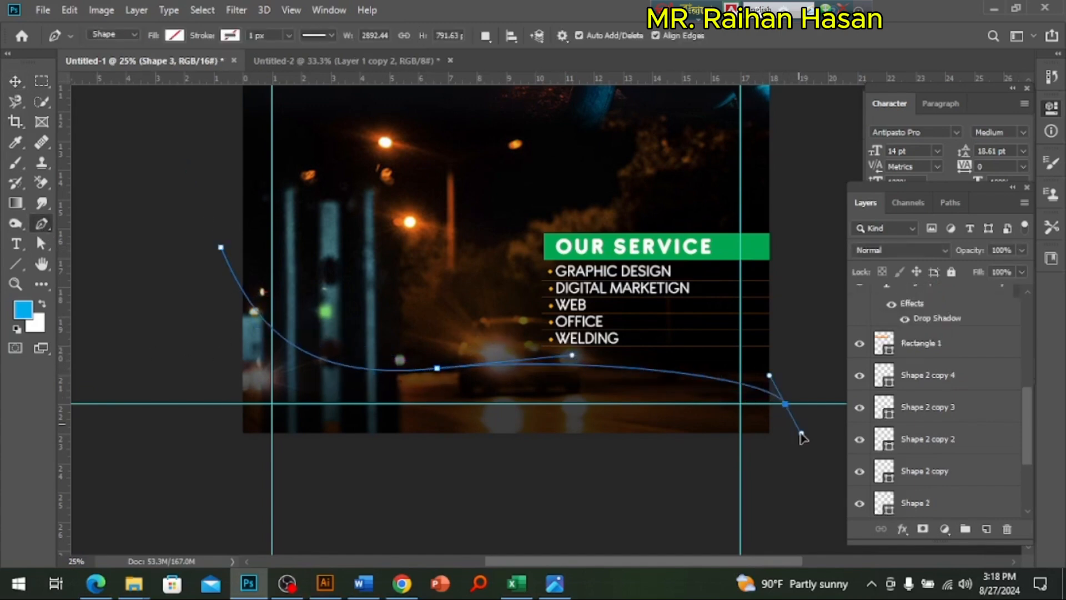
drag(715, 475, 783, 459)
drag(258, 483, 214, 475)
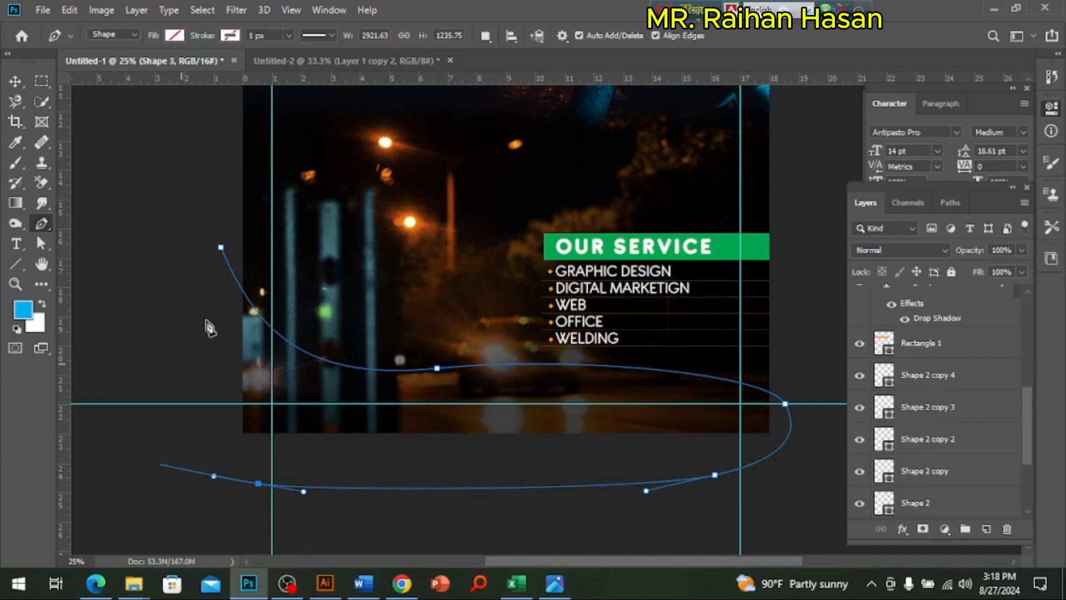
click(221, 246)
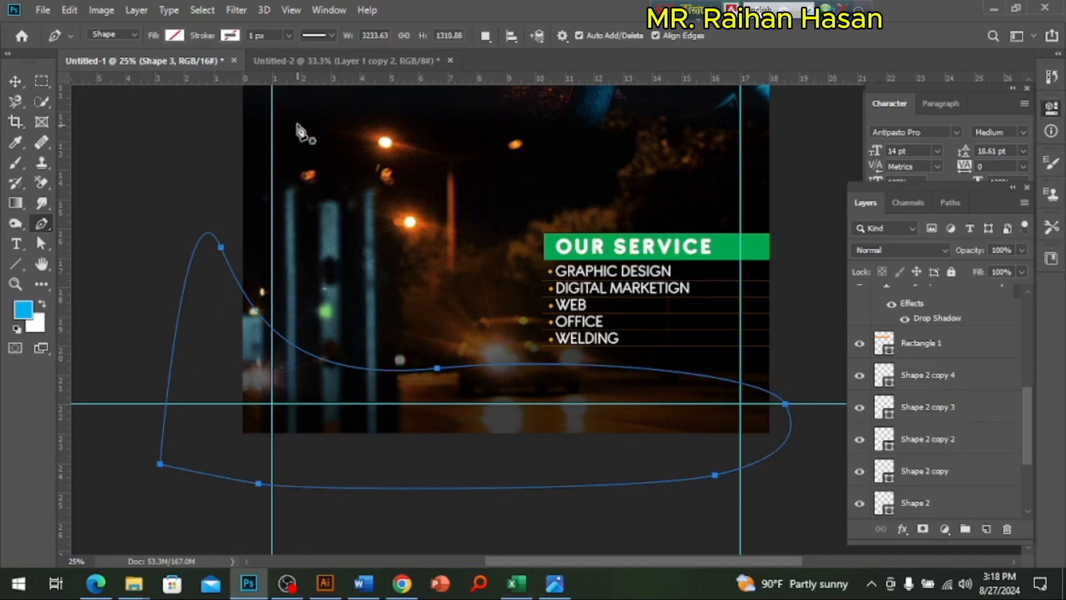
Step: Fill the new wavy footer shape with black
click(176, 36)
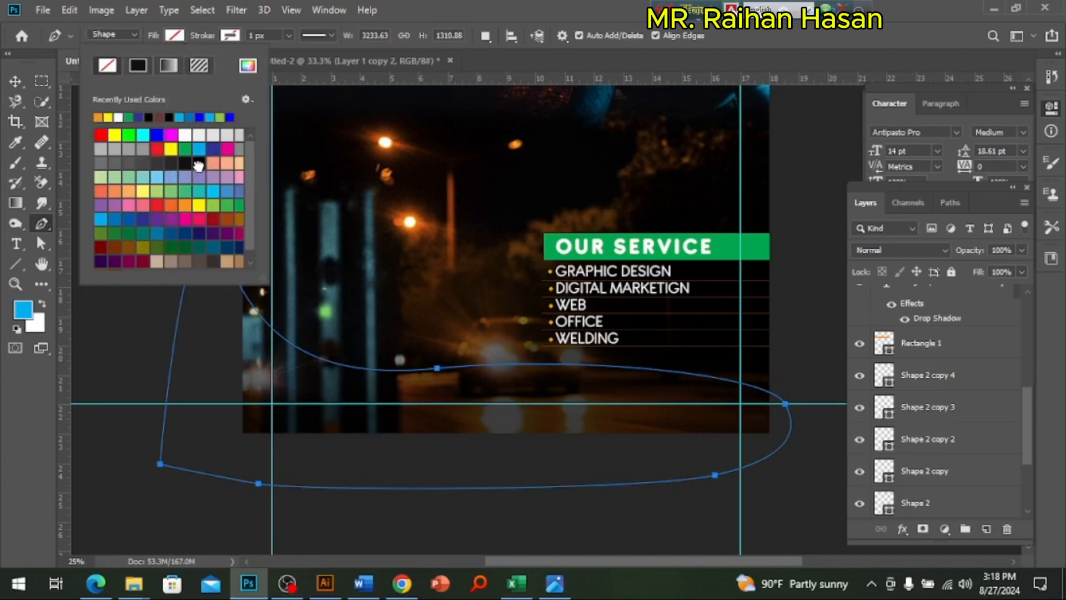
click(199, 164)
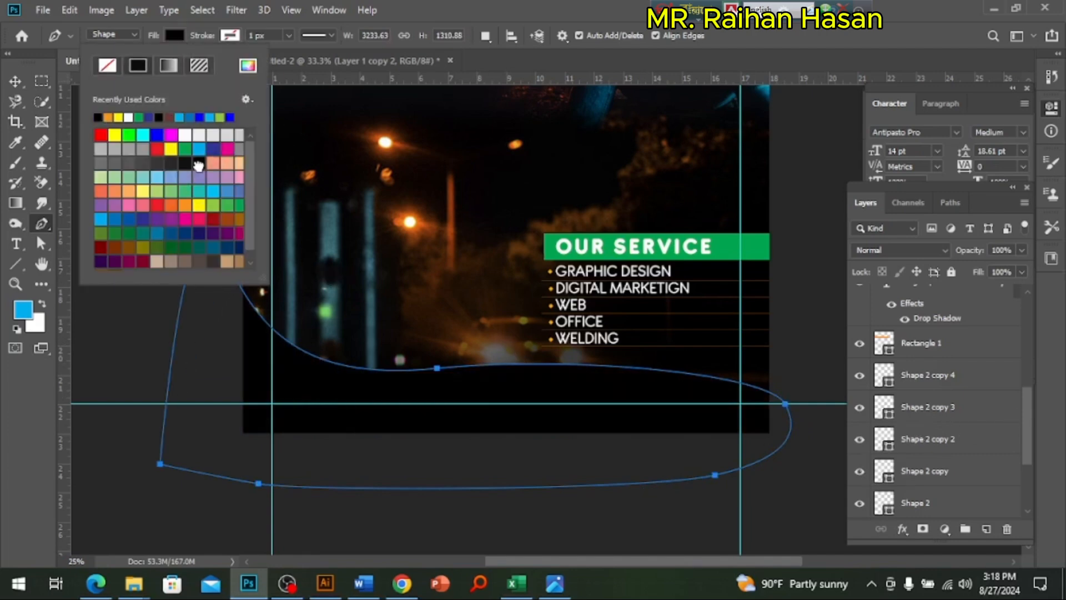
click(22, 85)
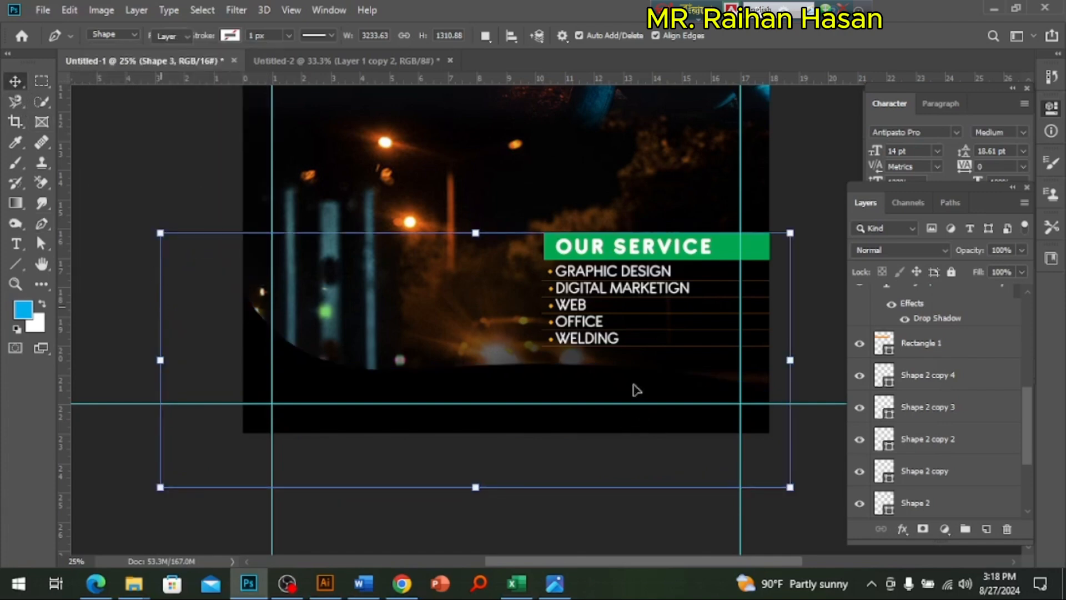
Step: Duplicate the black wavy shape and reshape the copy, raising its upper-left and middle anchor points and shifting its right anchor slightly outward
click(636, 390)
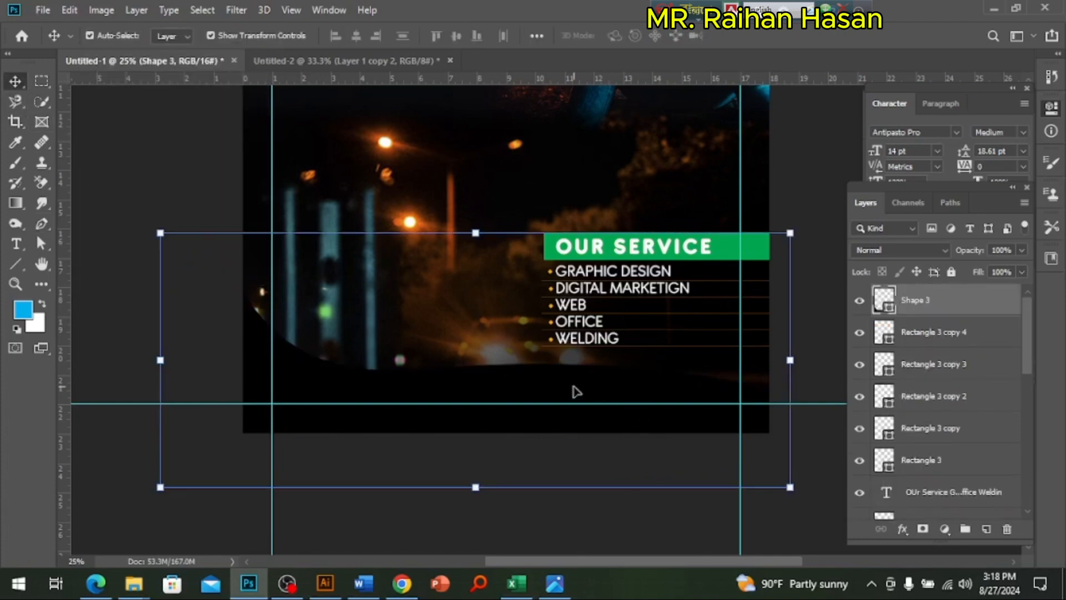
alt+click(580, 394)
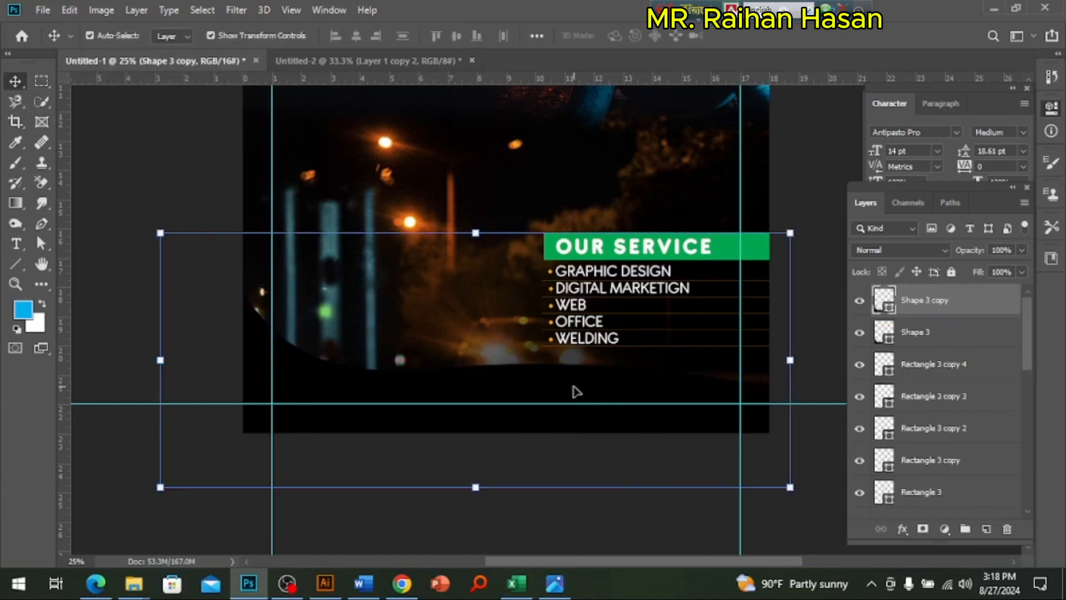
click(41, 244)
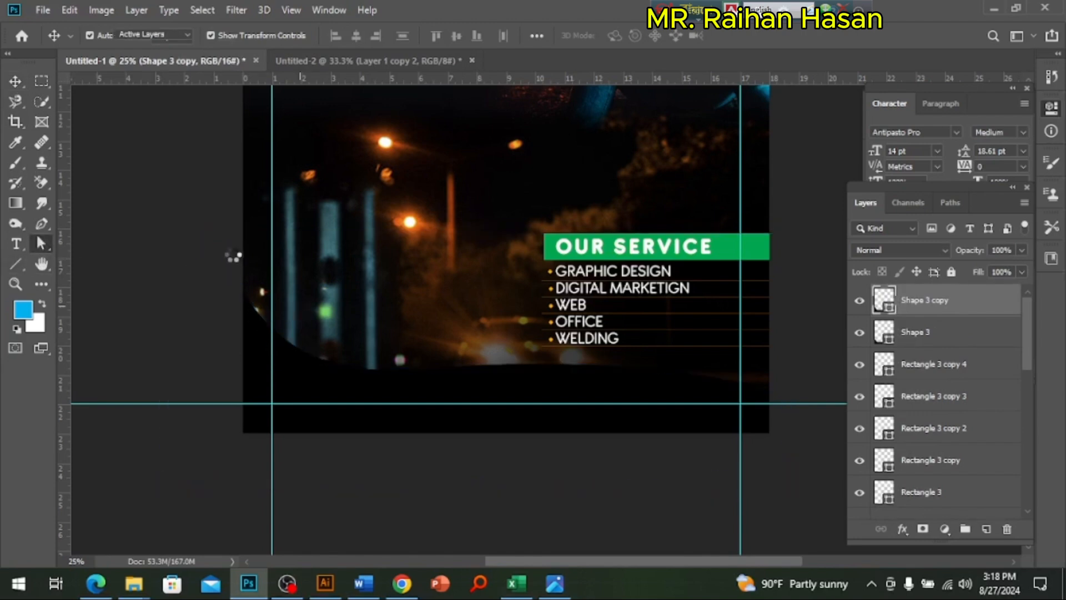
click(232, 254)
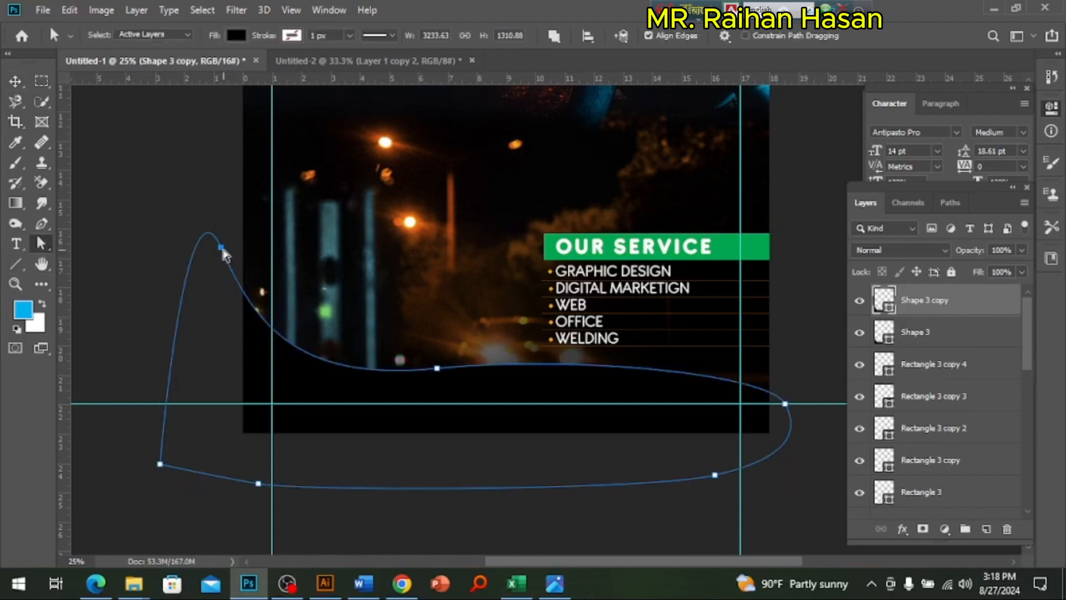
drag(222, 247, 227, 208)
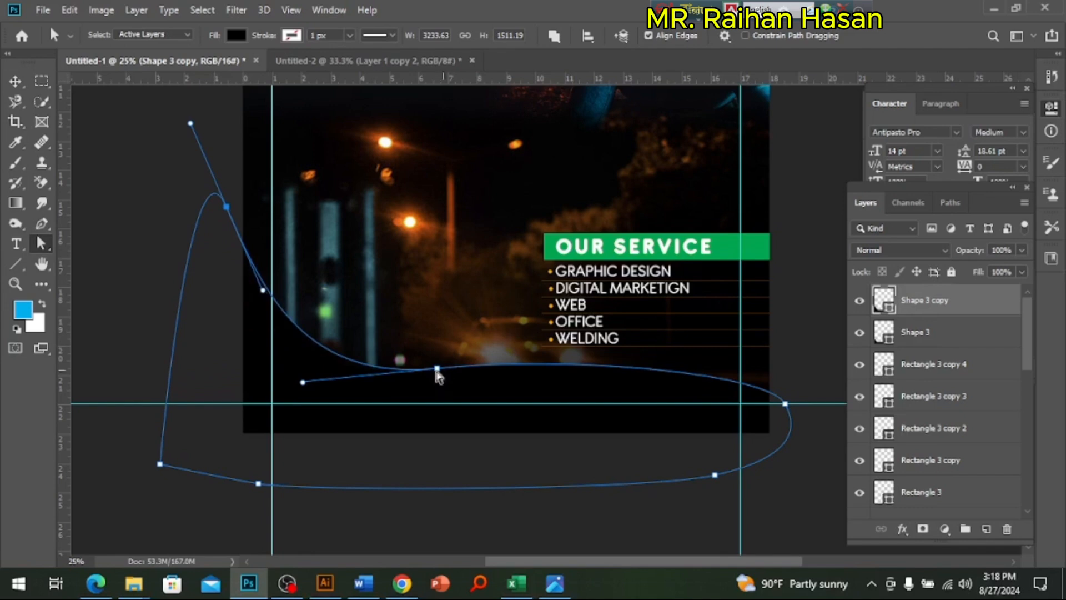
click(431, 367)
drag(784, 403, 793, 404)
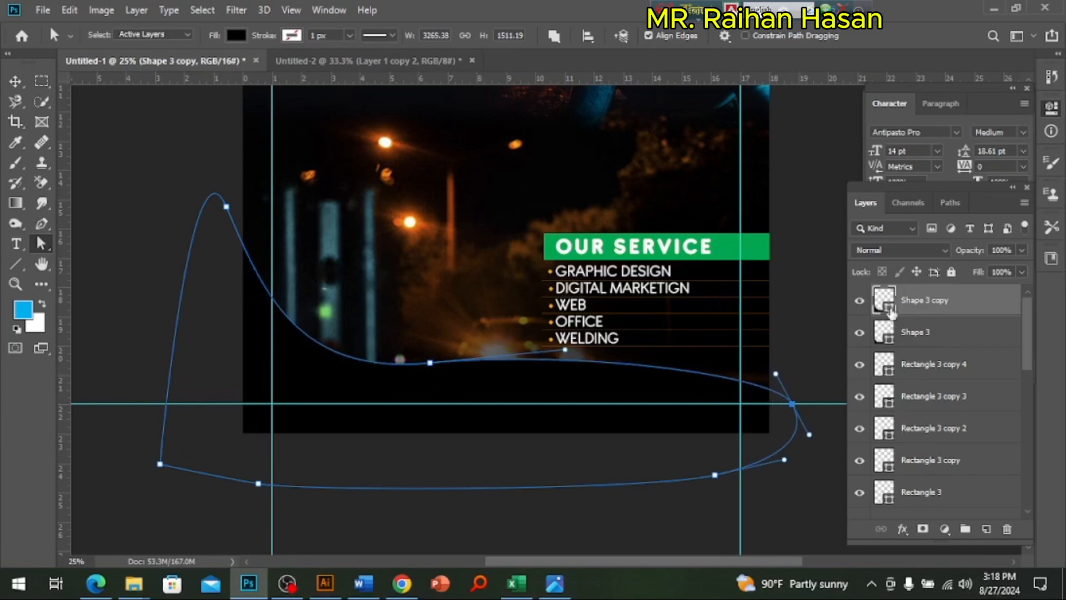
Step: Recolor the reshaped copy with the orange sampled from a list bullet and place it behind the black shape as a curved edge
double_click(887, 302)
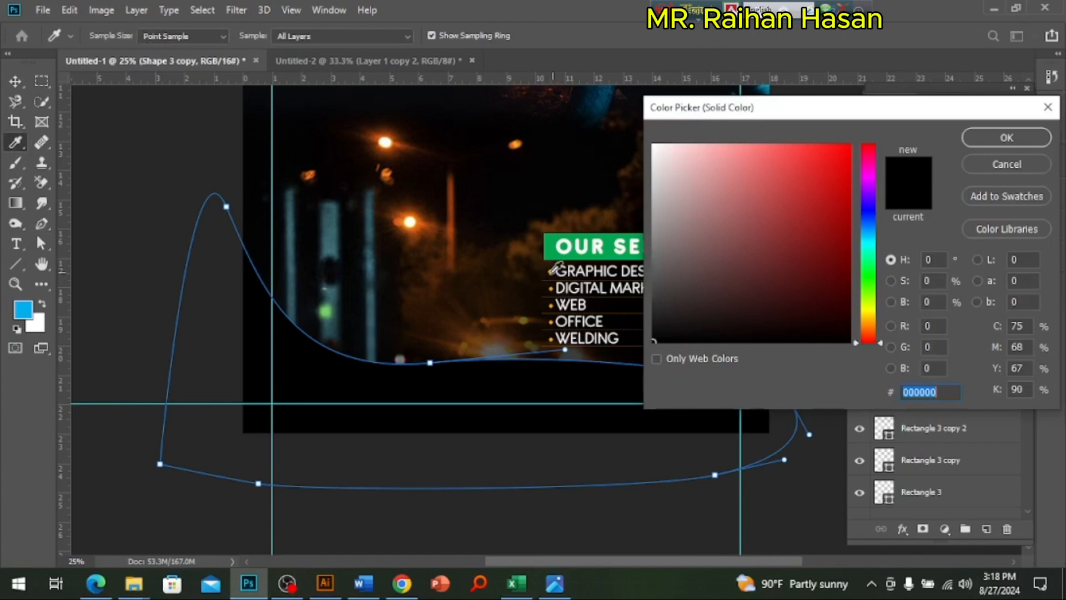
click(550, 271)
click(981, 137)
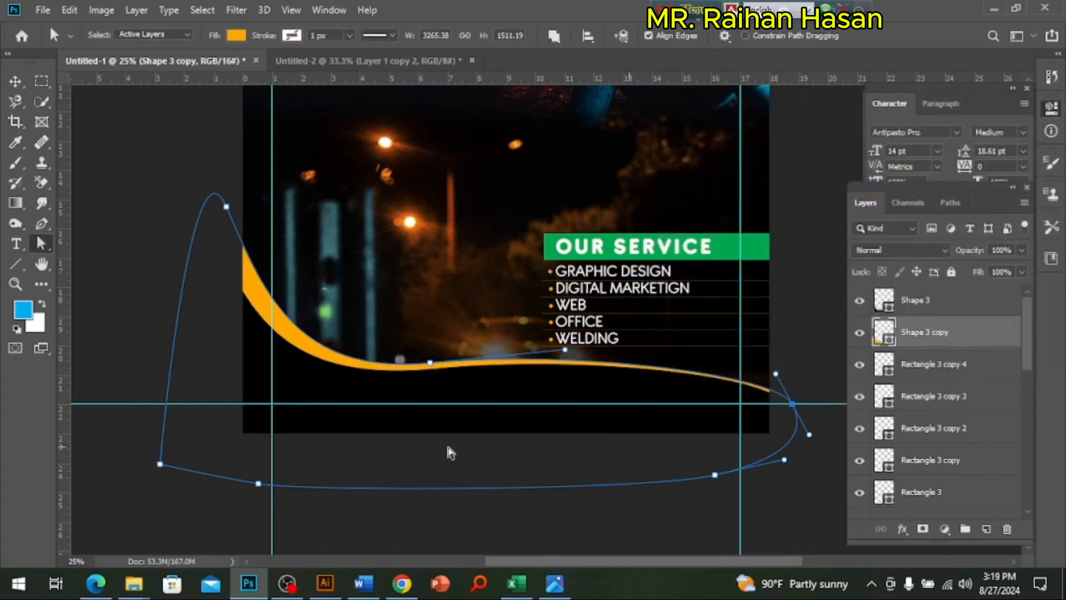
click(15, 81)
click(158, 178)
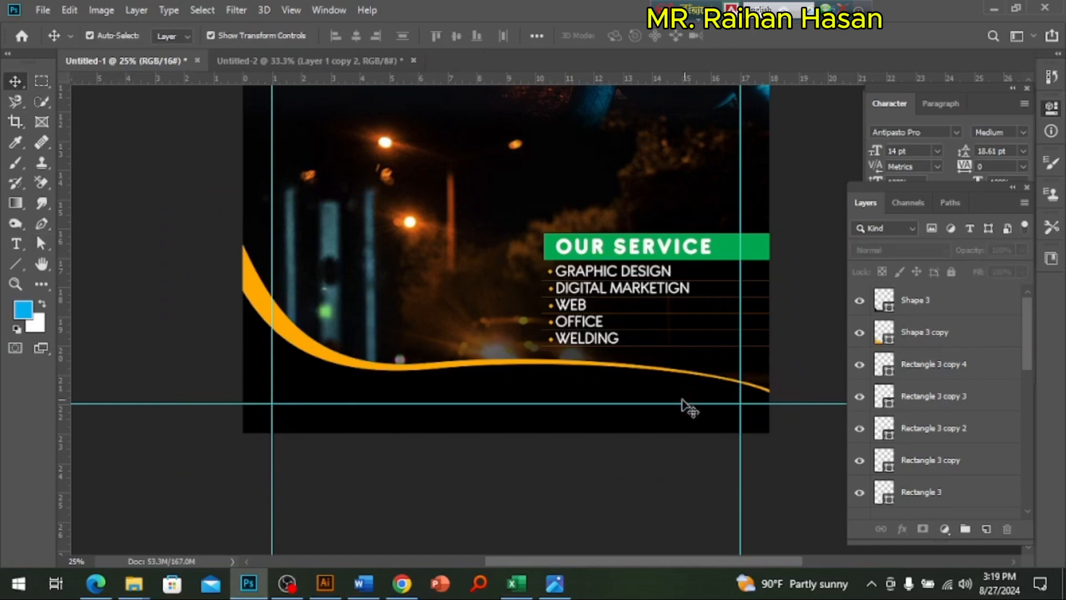
Step: Review the whole poster with its new orange-edged black footer
ctrl+alt+click(616, 316)
drag(603, 291, 557, 396)
key(ctrl+plus)
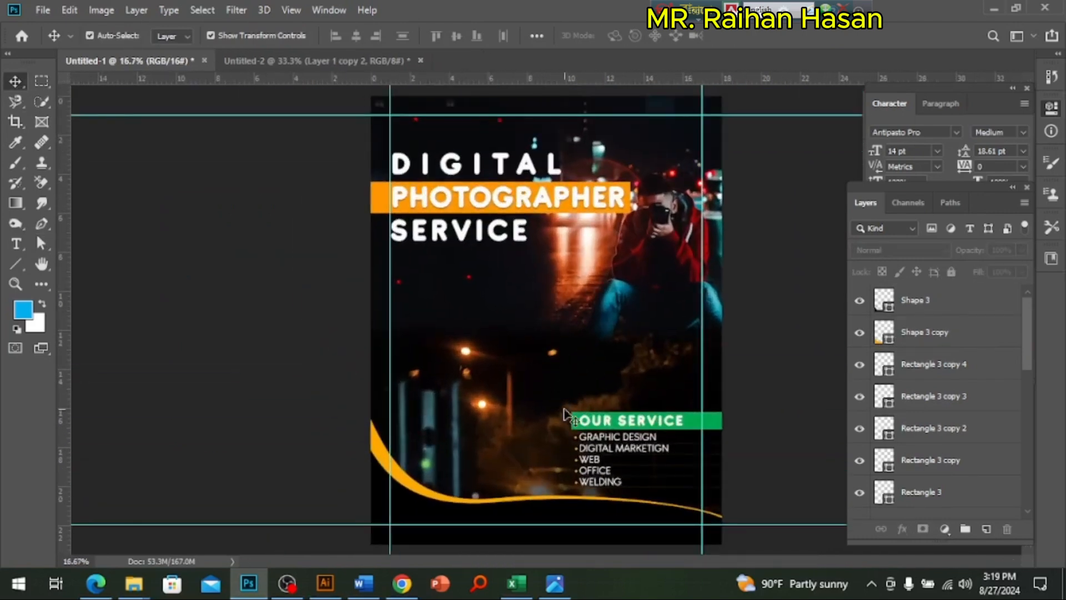
ctrl+click(532, 445)
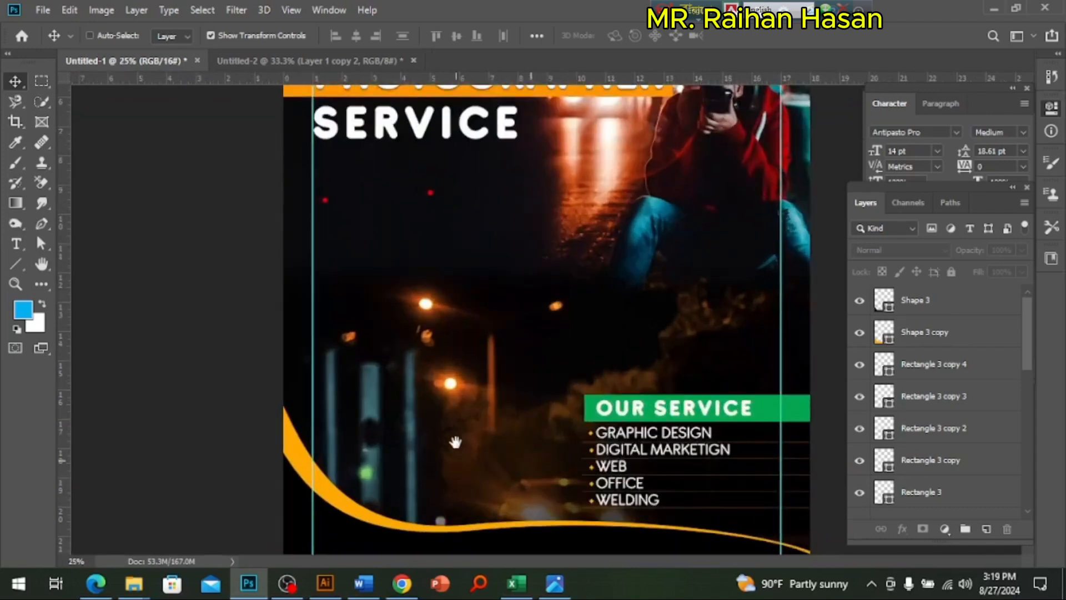
drag(455, 442, 467, 342)
drag(455, 238, 464, 329)
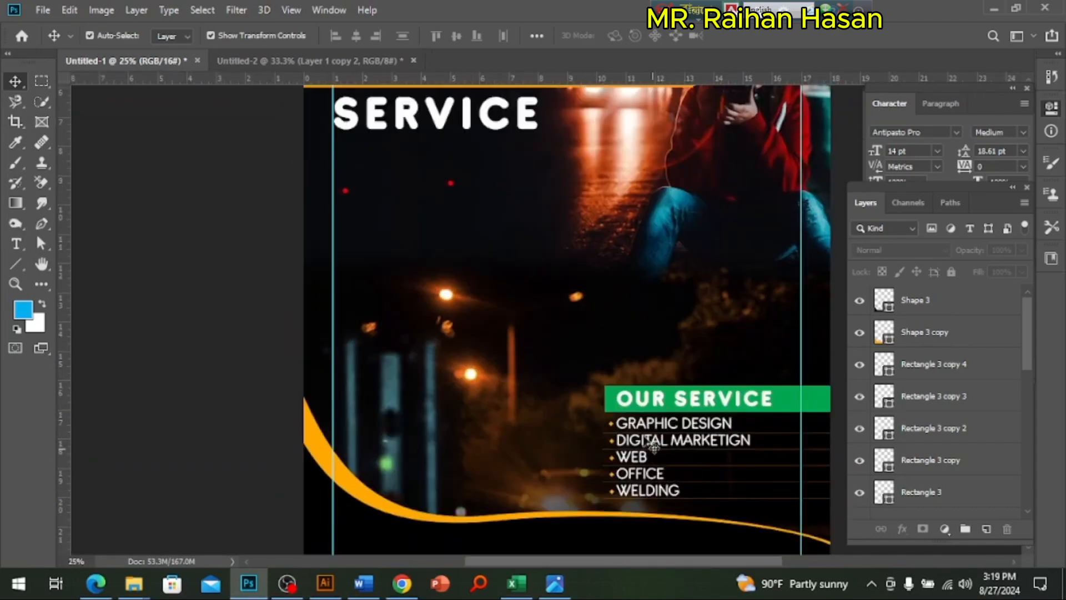
Step: Draw a 1292 px circle with the Ellipse tool over the poster's lower-left area and fill it with white
click(16, 260)
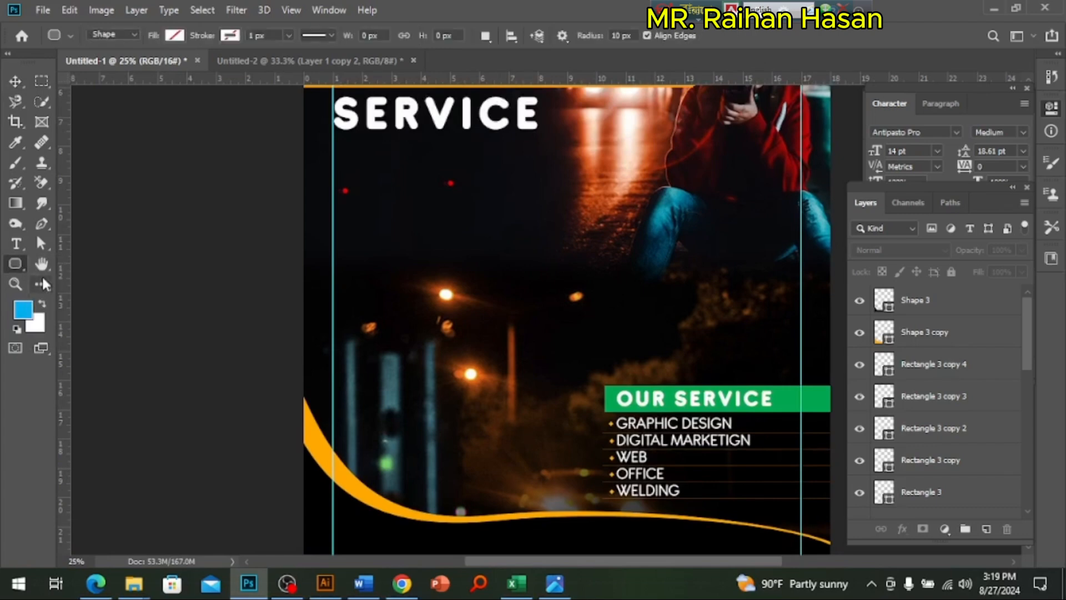
right_click(18, 261)
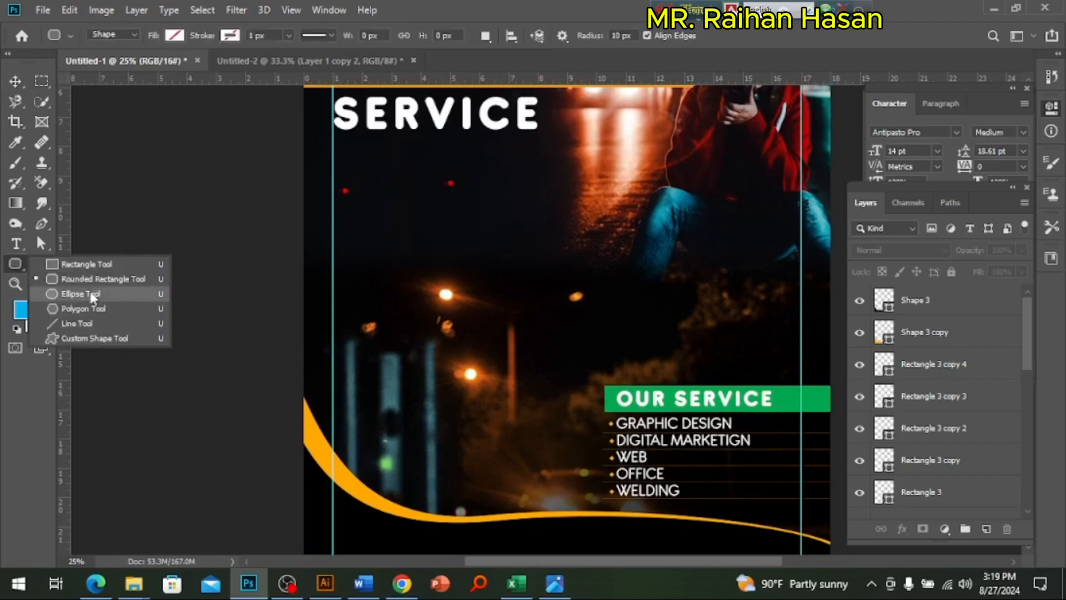
click(90, 292)
mouse_move(291, 192)
mouse_down()
mouse_move(476, 385)
mouse_move(507, 433)
mouse_move(543, 444)
mouse_up()
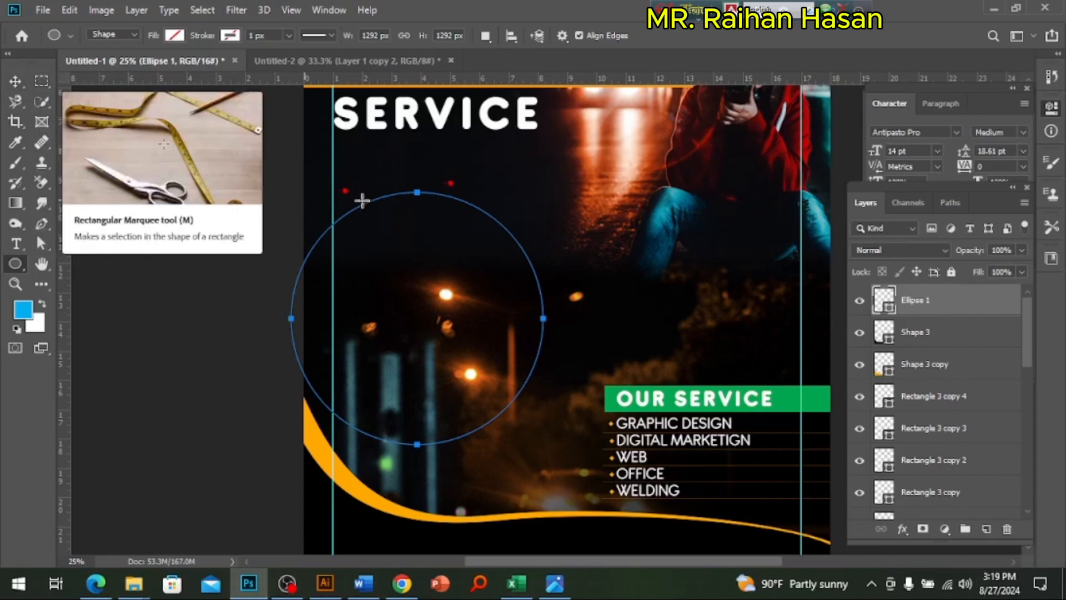
click(174, 35)
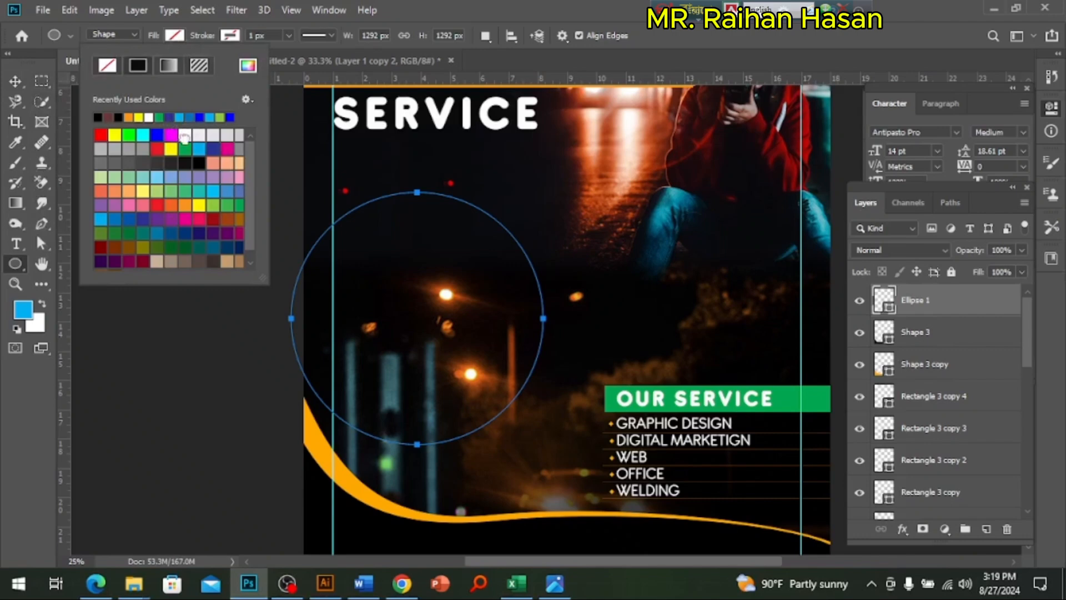
click(184, 136)
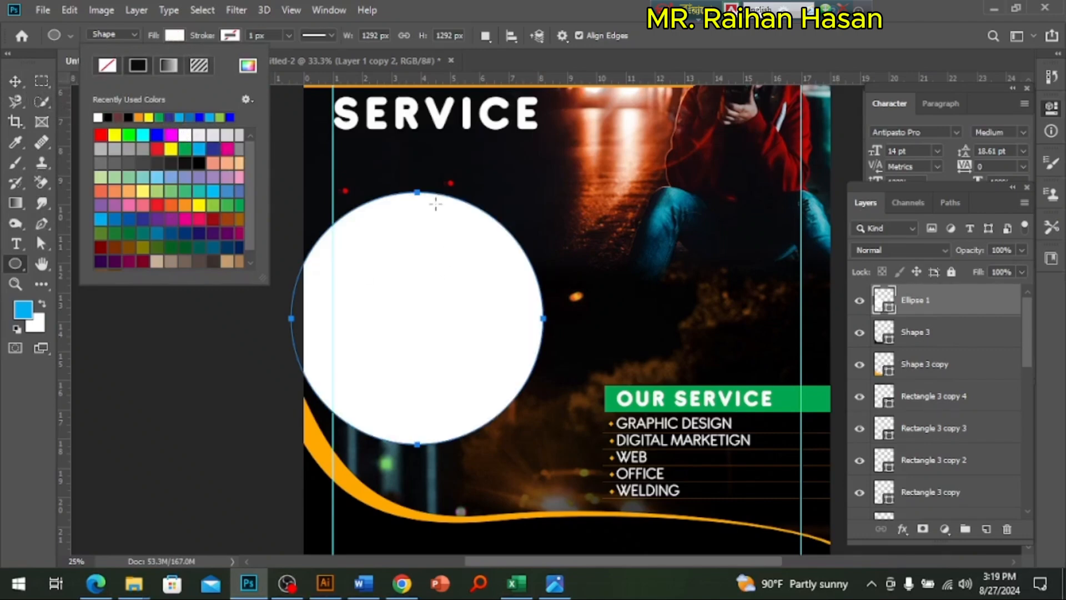
Step: Move the white circle slightly higher on the poster and duplicate it in place
click(15, 81)
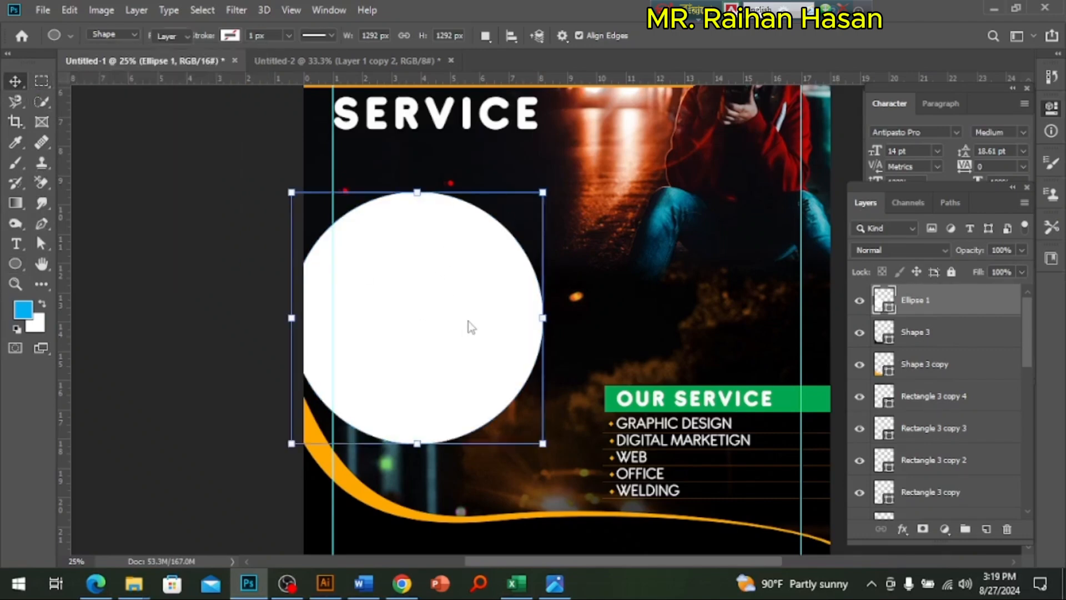
drag(469, 326, 476, 299)
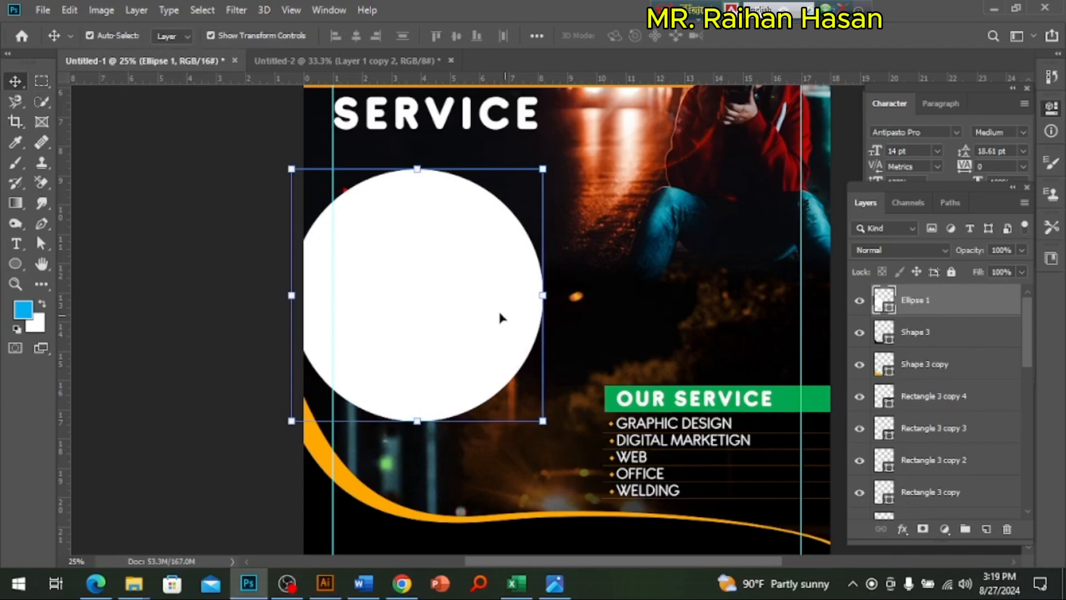
ctrl+click(501, 311)
drag(499, 315, 522, 351)
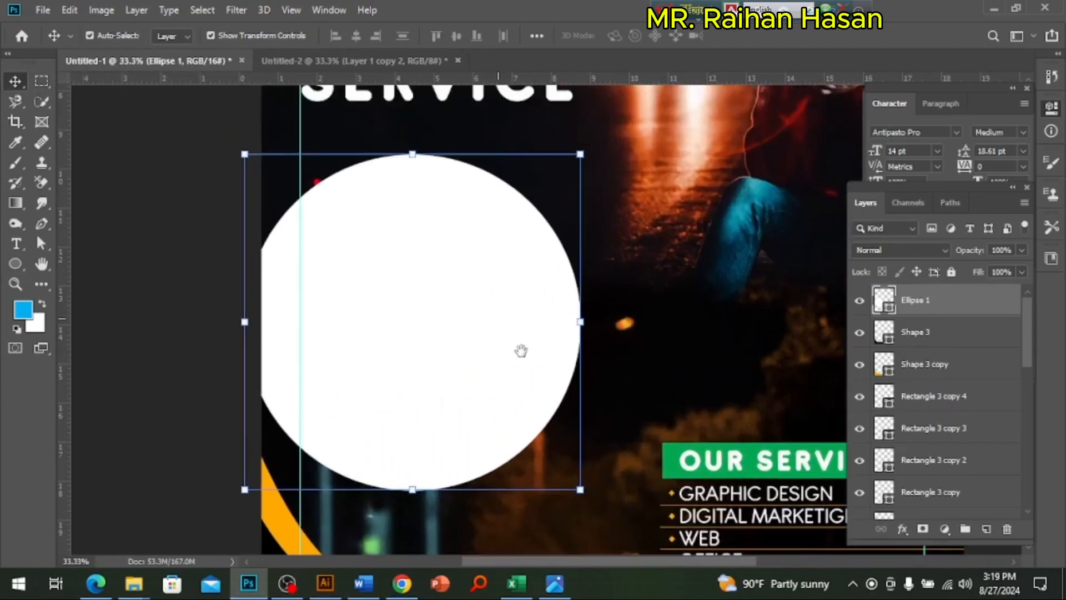
key(ctrl)
key(ctrl+j)
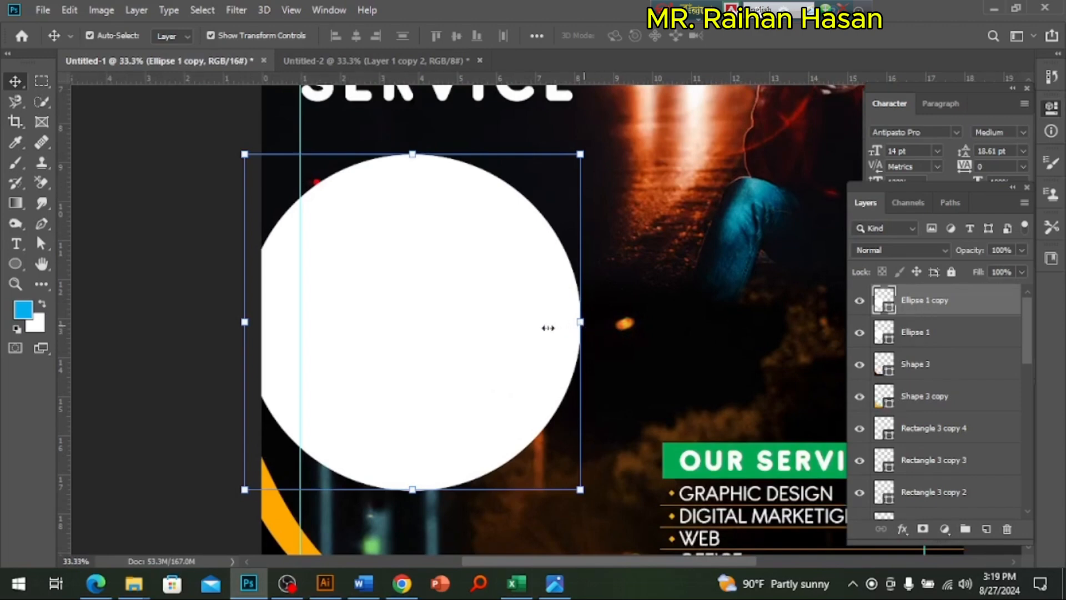
key(ctrl+t)
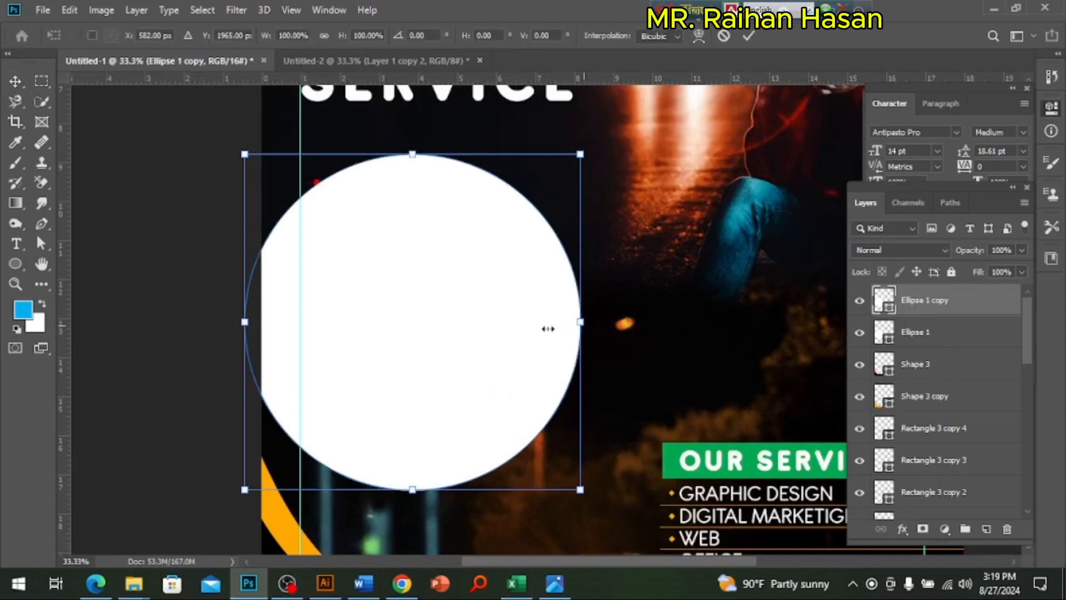
drag(549, 328, 568, 325)
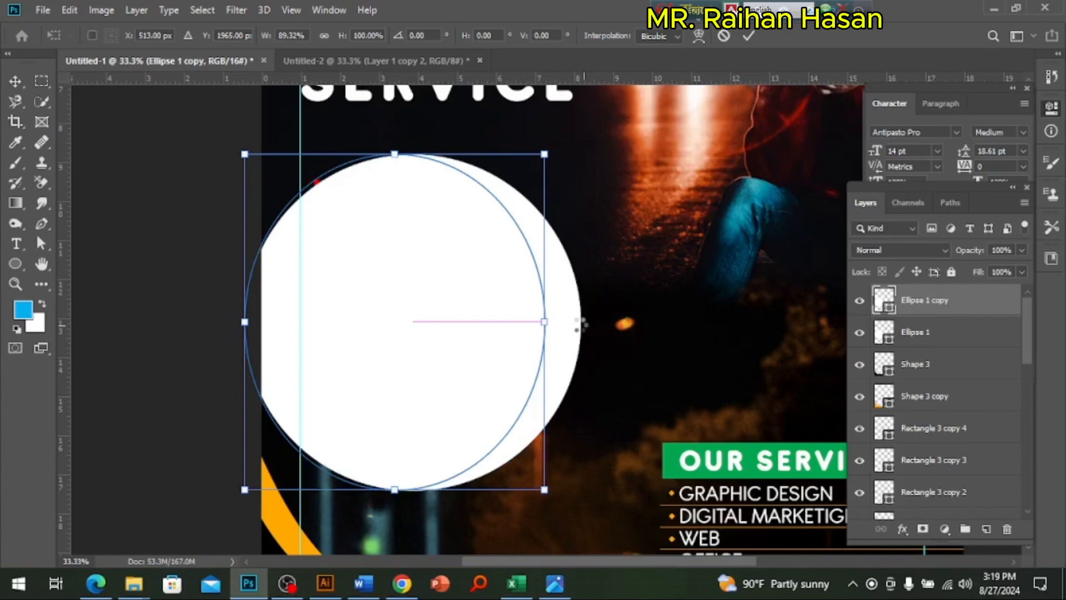
key(Escape)
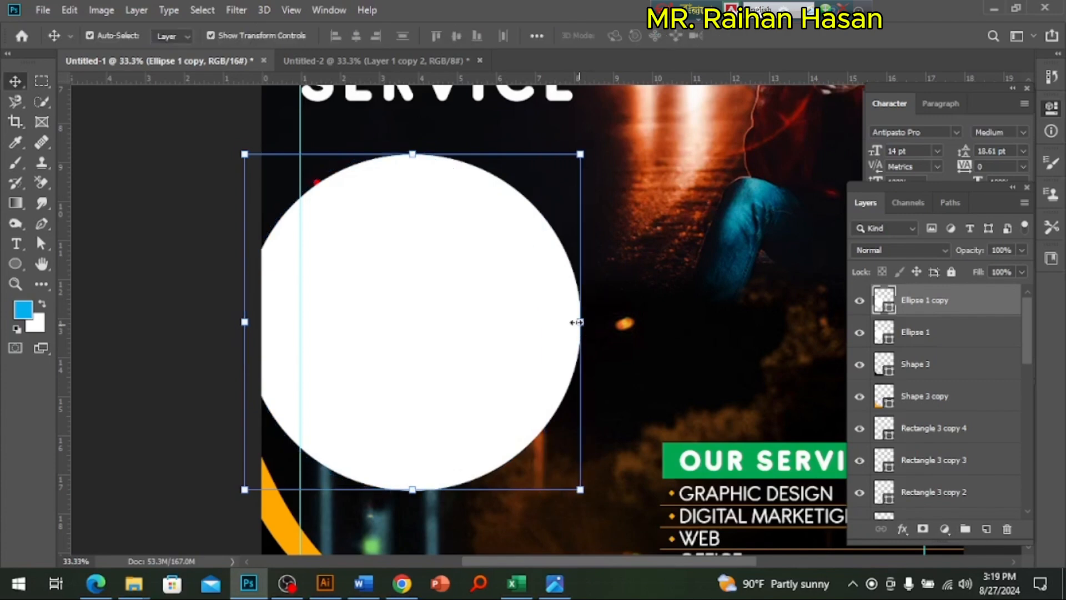
Step: Scale the circle copy around its centre to about 72% and recolor it with the purple-blue #5110e5
drag(577, 322, 536, 323)
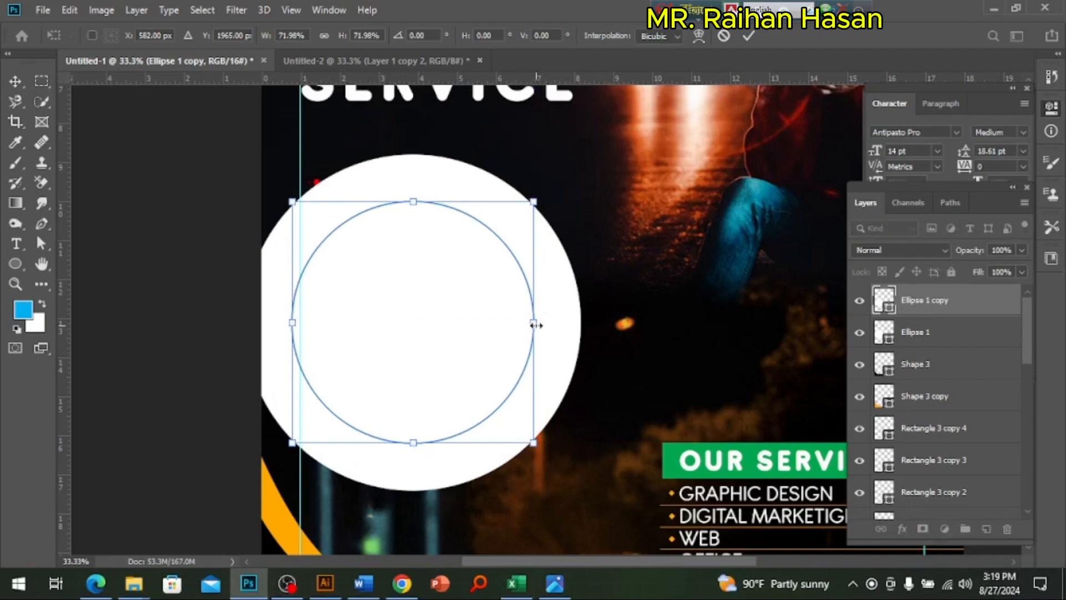
key(Return)
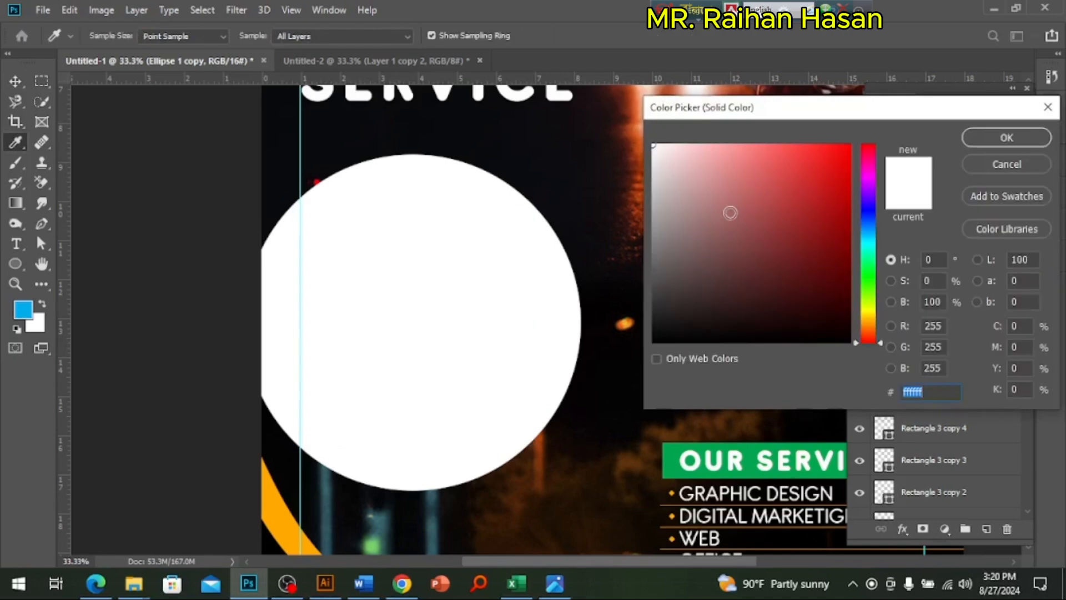
click(865, 207)
click(837, 165)
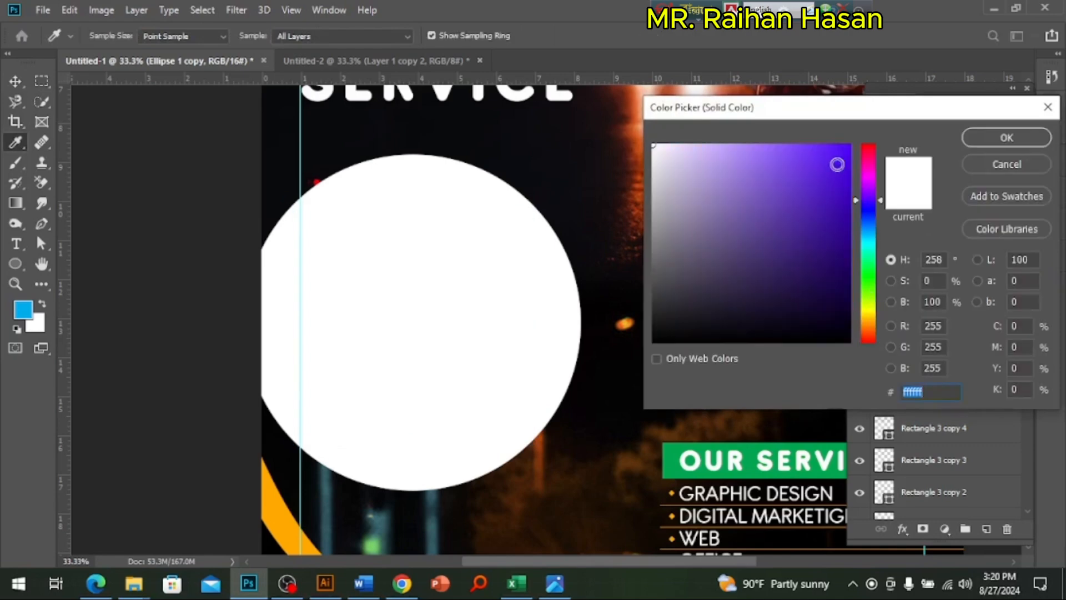
click(1007, 138)
Step: Shrink the white circle around its centre so it forms a narrower ring around the purple circle
click(572, 326)
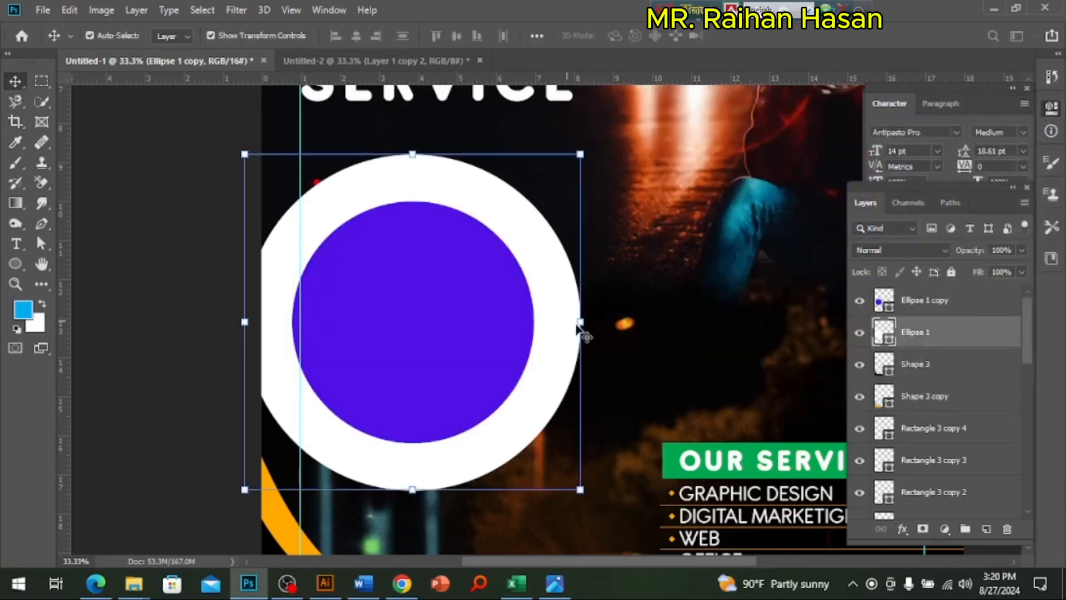
drag(571, 324, 553, 322)
key(Return)
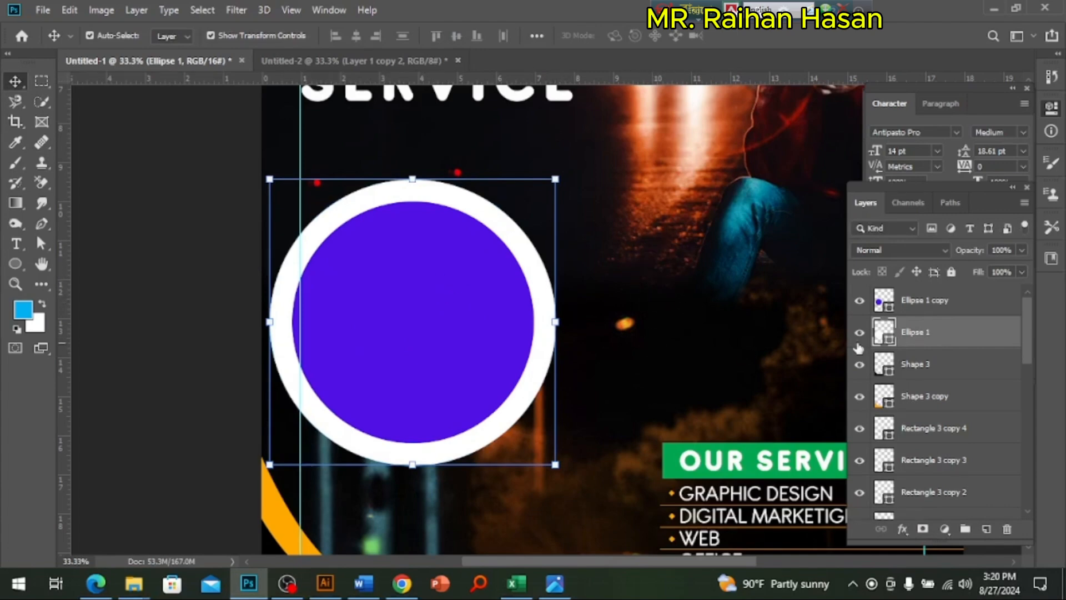
Step: Add a Drop Shadow to the white circle with 60% opacity, 18 px distance, 24% spread and 54 px size
click(902, 529)
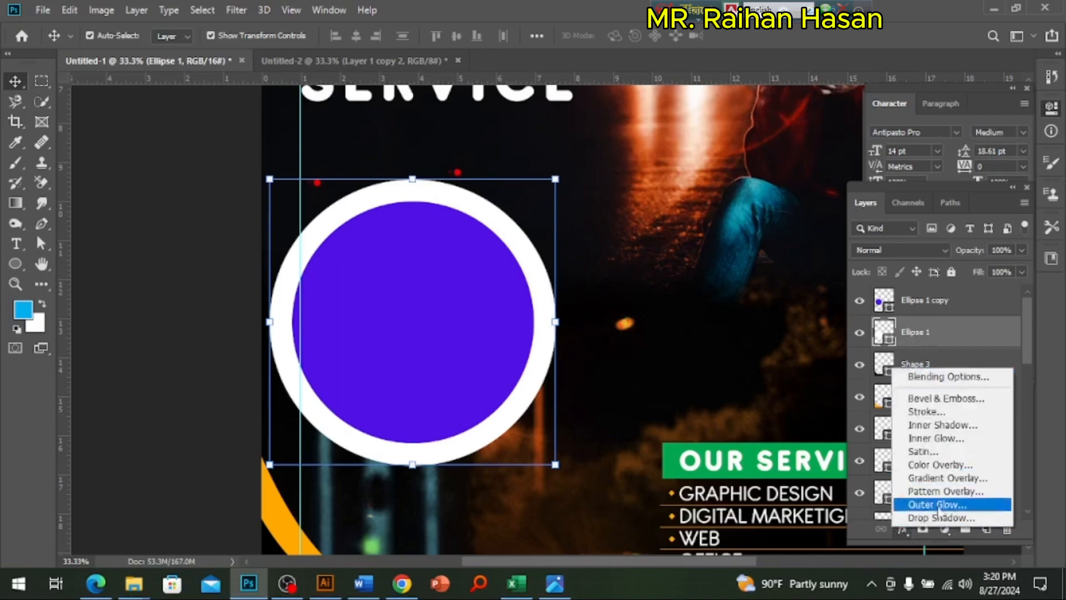
click(936, 518)
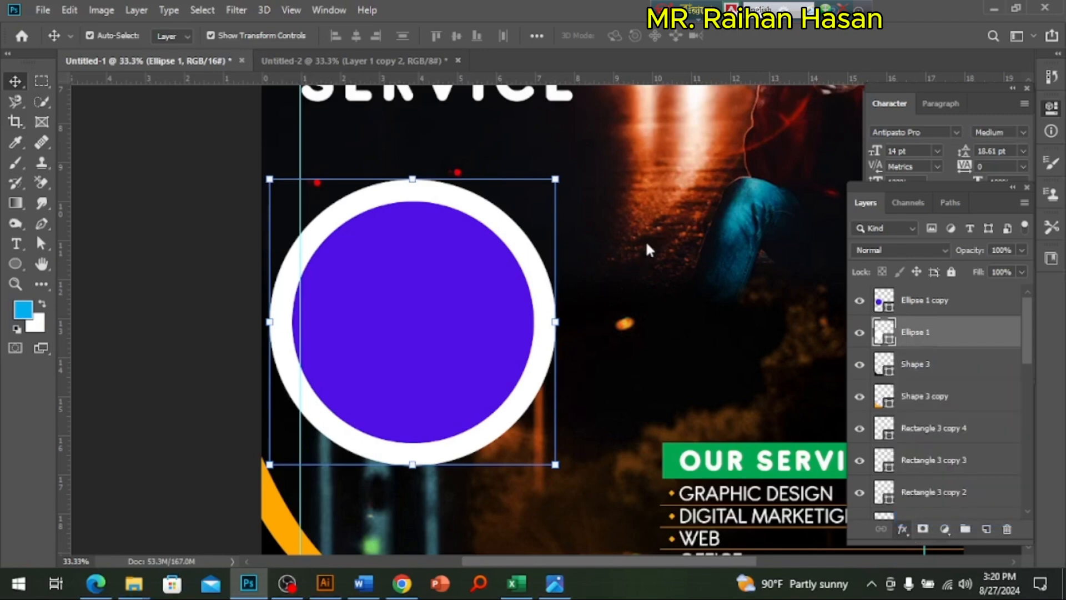
drag(624, 191, 774, 152)
drag(889, 307, 886, 277)
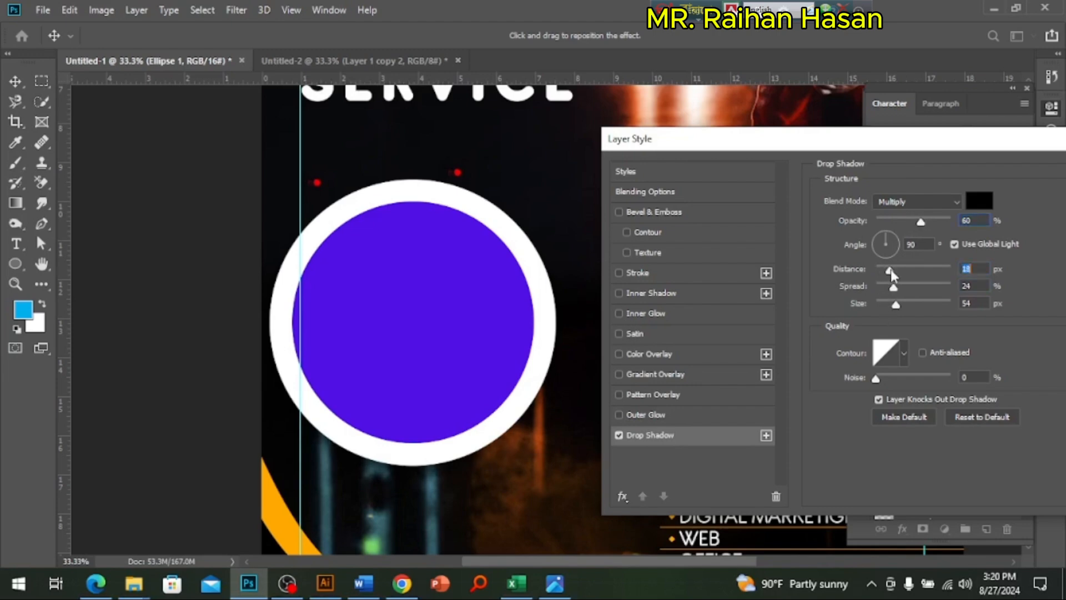
drag(904, 151, 655, 198)
click(921, 226)
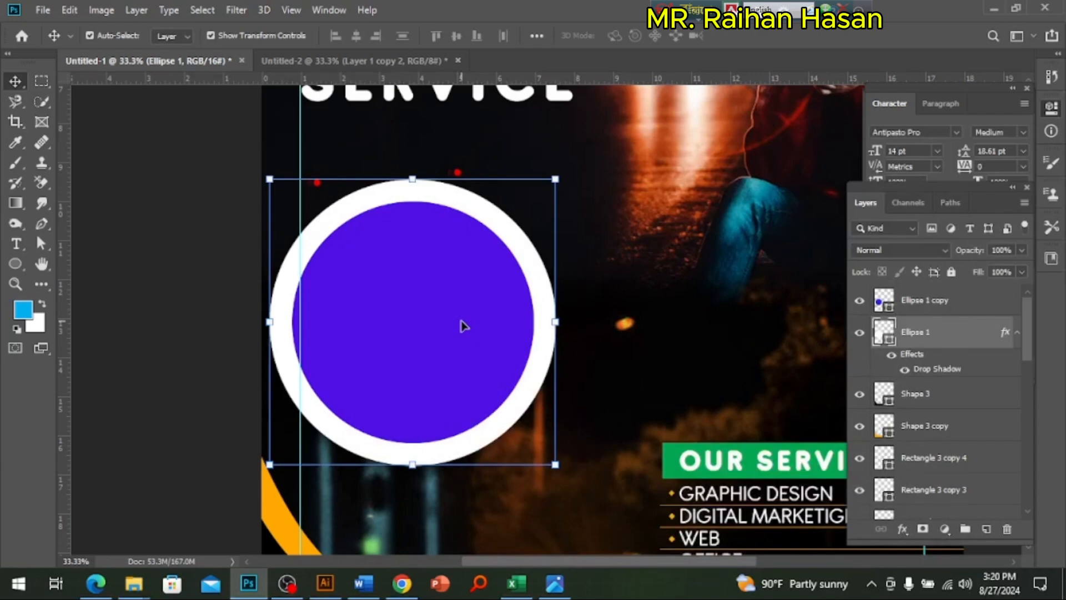
Step: Place the desktop image do-exceptional-church-flyer-or-event-flyer-design into the poster directly above the purple circle's layer
click(434, 347)
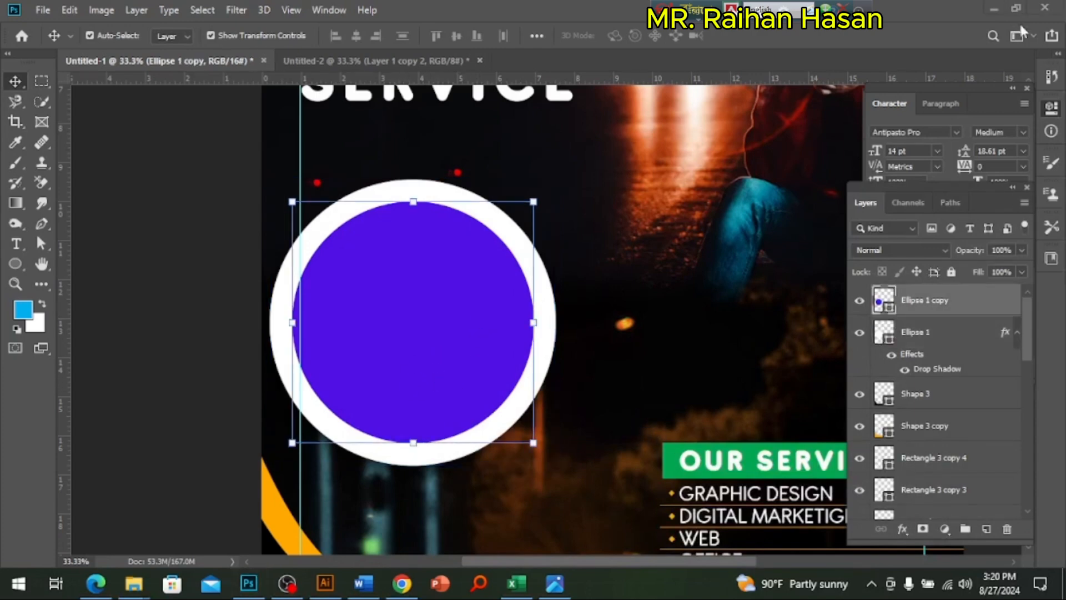
key(alt+Tab)
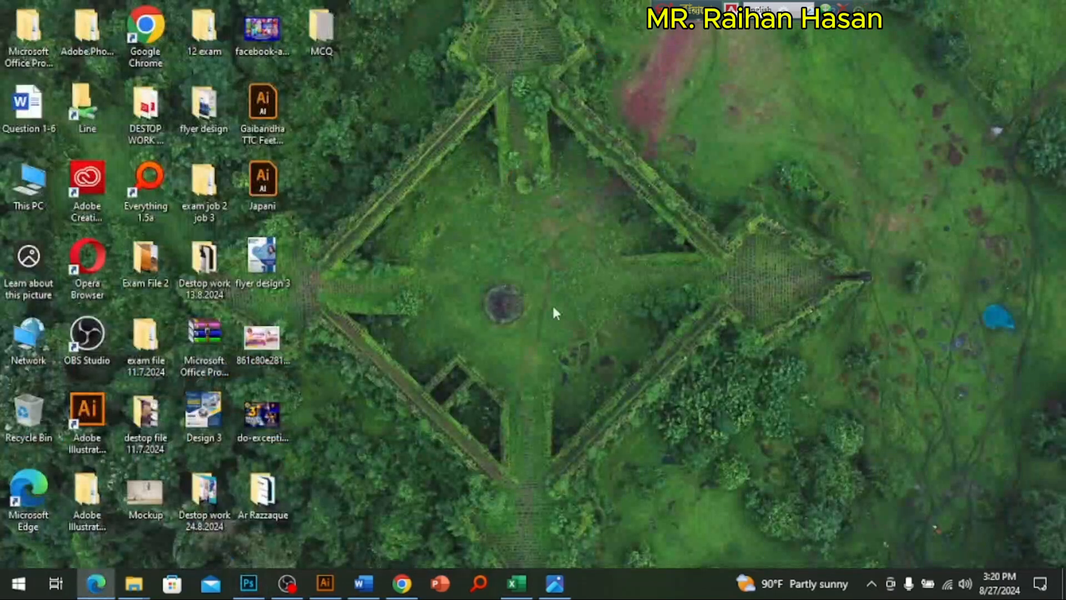
mouse_move(261, 429)
mouse_down()
mouse_move(343, 503)
mouse_move(253, 593)
mouse_move(408, 325)
mouse_up()
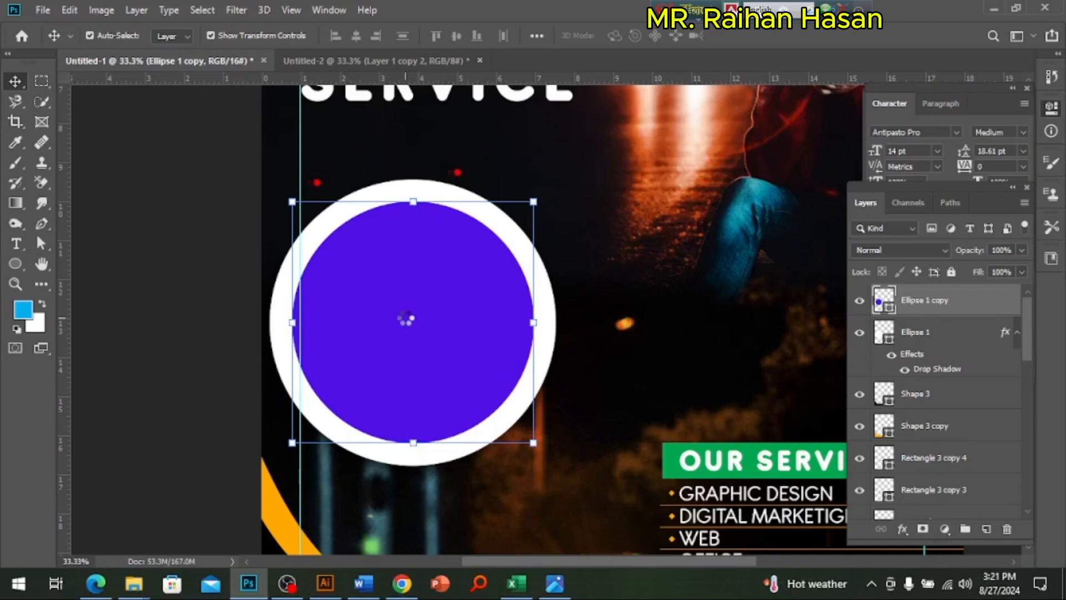
drag(406, 318, 406, 318)
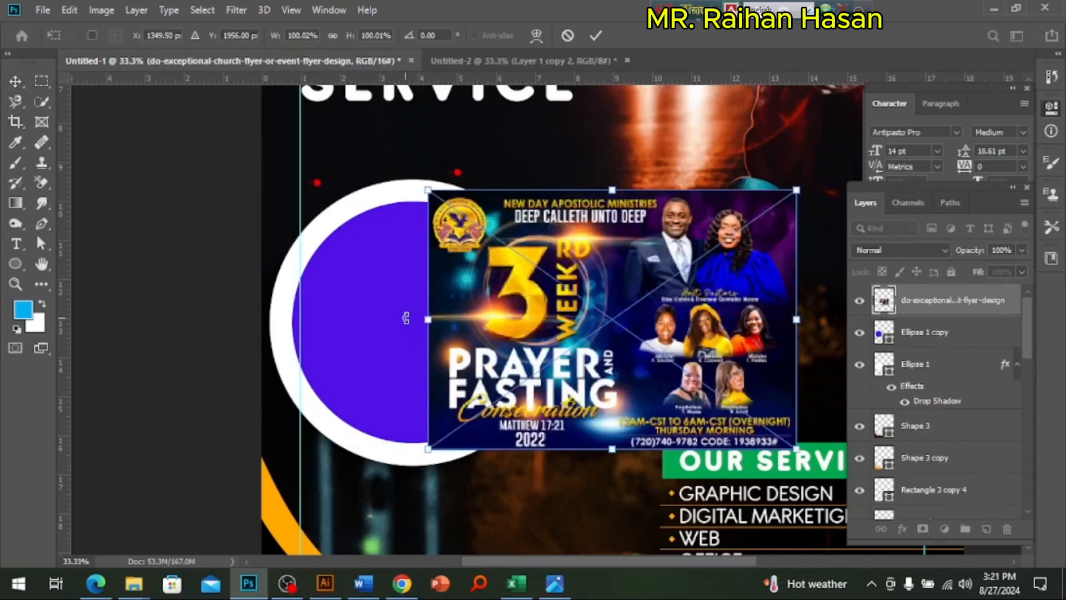
key(Return)
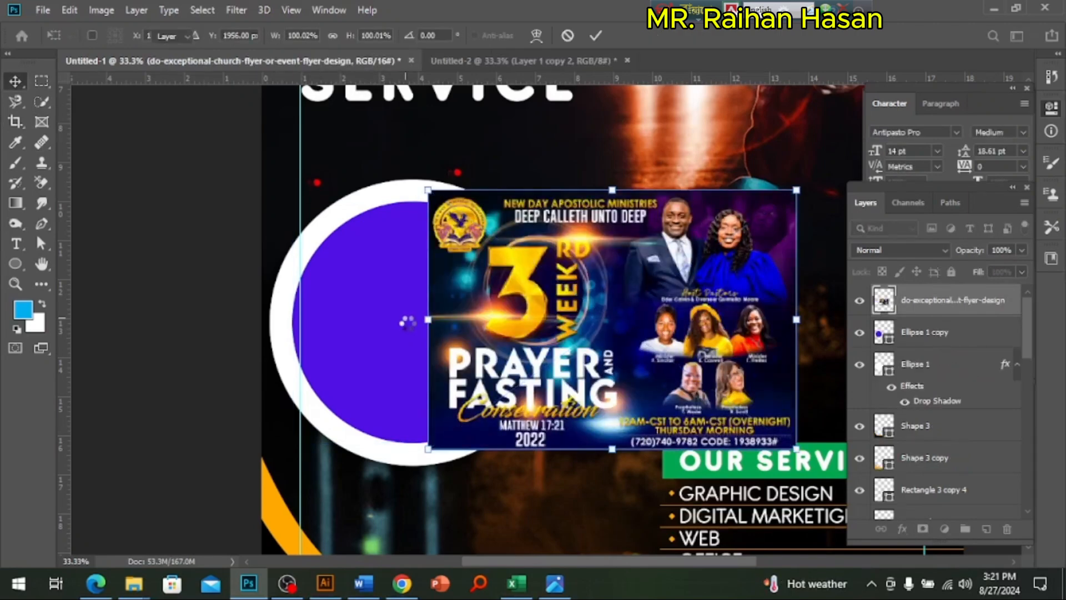
Step: Move the placed flyer image over the purple circle and clip it to that circle with a clipping mask
drag(595, 318, 478, 320)
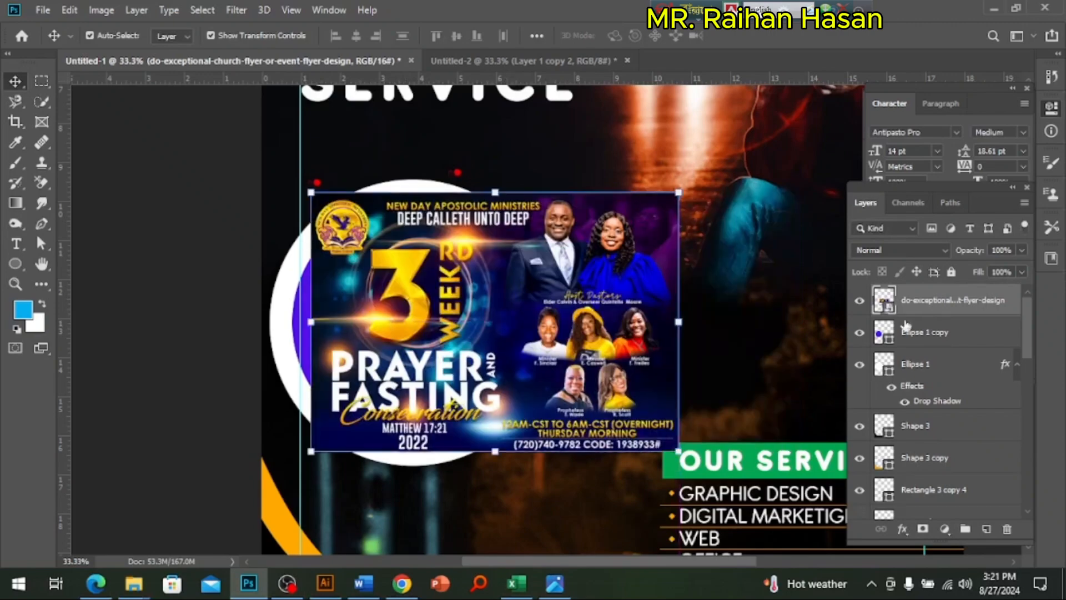
right_click(925, 315)
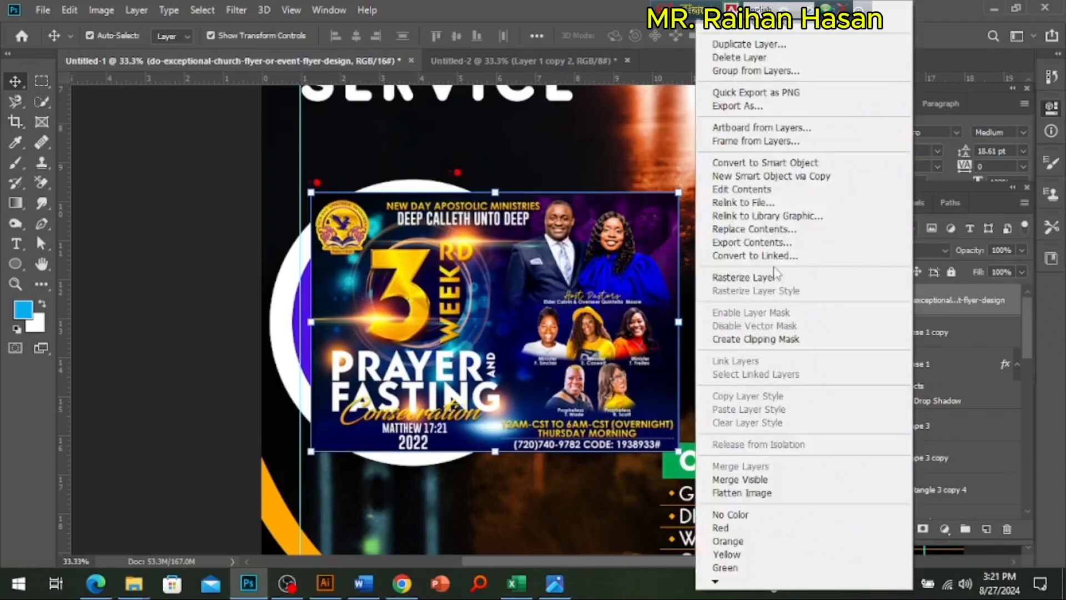
click(765, 338)
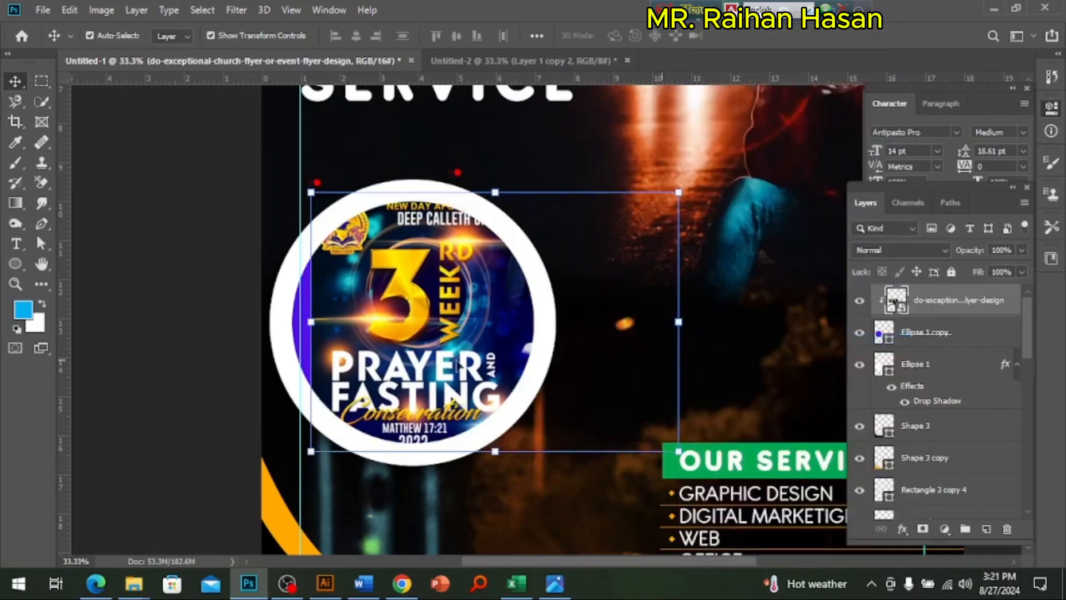
Step: Enlarge the clipped flyer image to about 260% and position it so the man in the suit fills the circle
drag(481, 344, 403, 359)
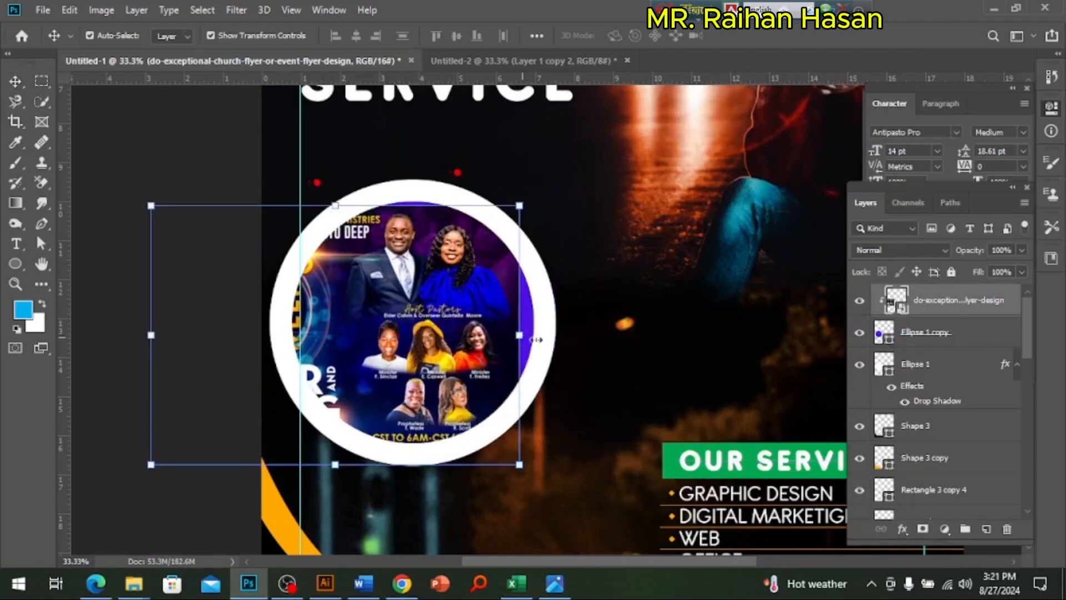
drag(522, 341, 719, 335)
drag(503, 321, 362, 385)
drag(553, 424, 709, 427)
drag(494, 348, 425, 371)
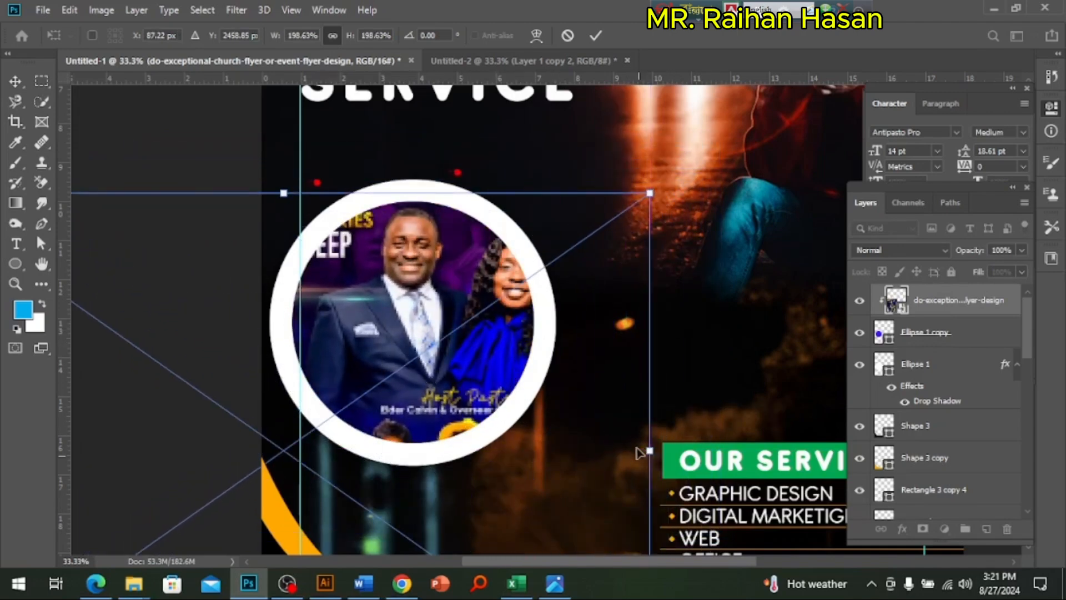
drag(649, 451, 877, 460)
drag(478, 373, 329, 425)
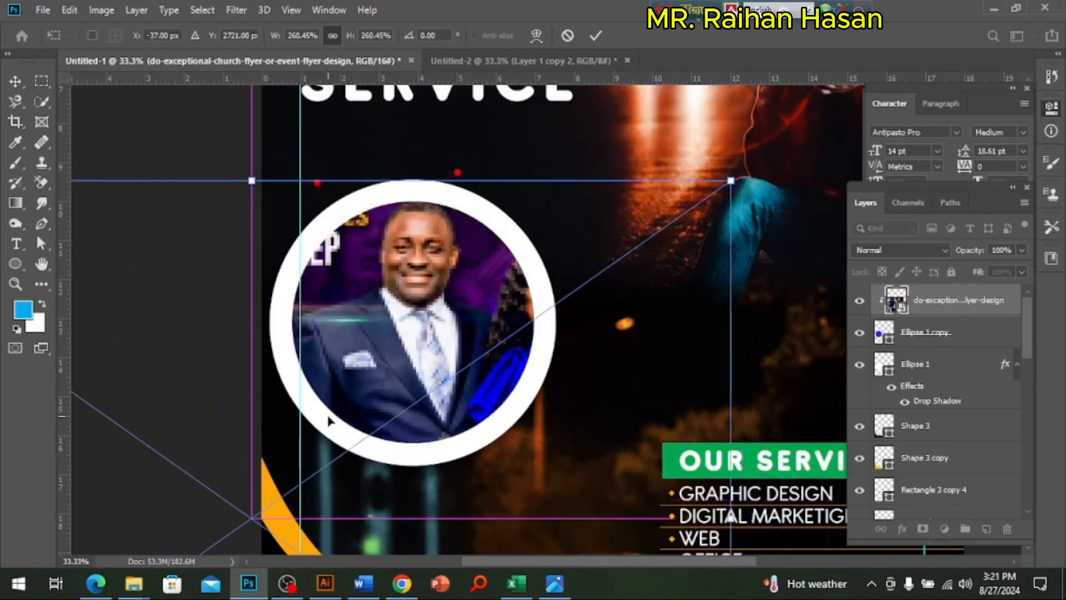
key(Return)
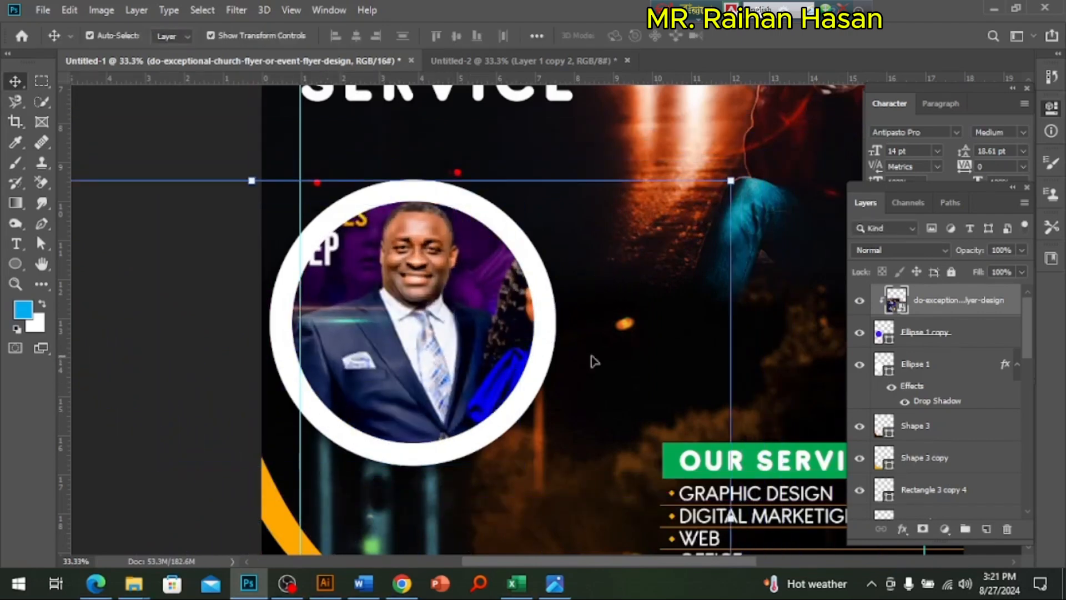
Step: Group the clipped flyer image, the purple circle and the white circle layers, and name the group Pic Service
click(944, 333)
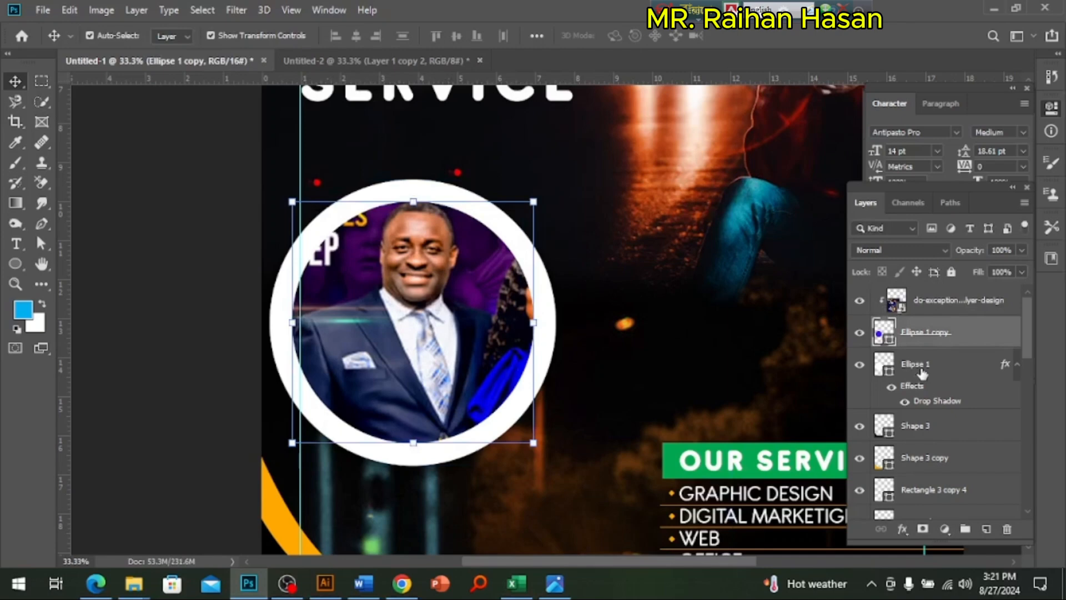
shift+click(953, 300)
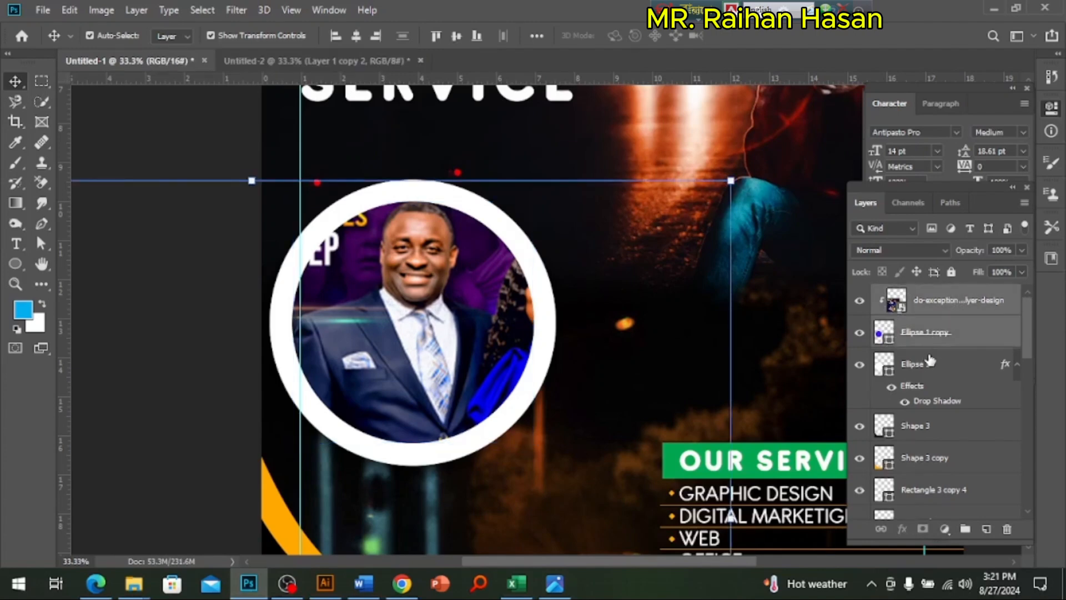
shift+click(923, 369)
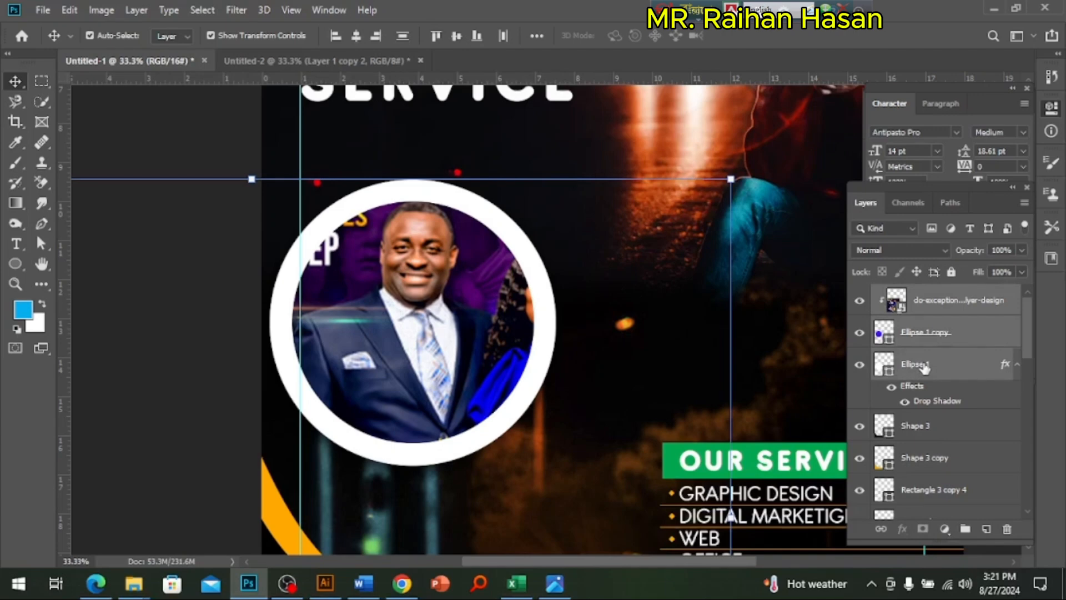
click(965, 528)
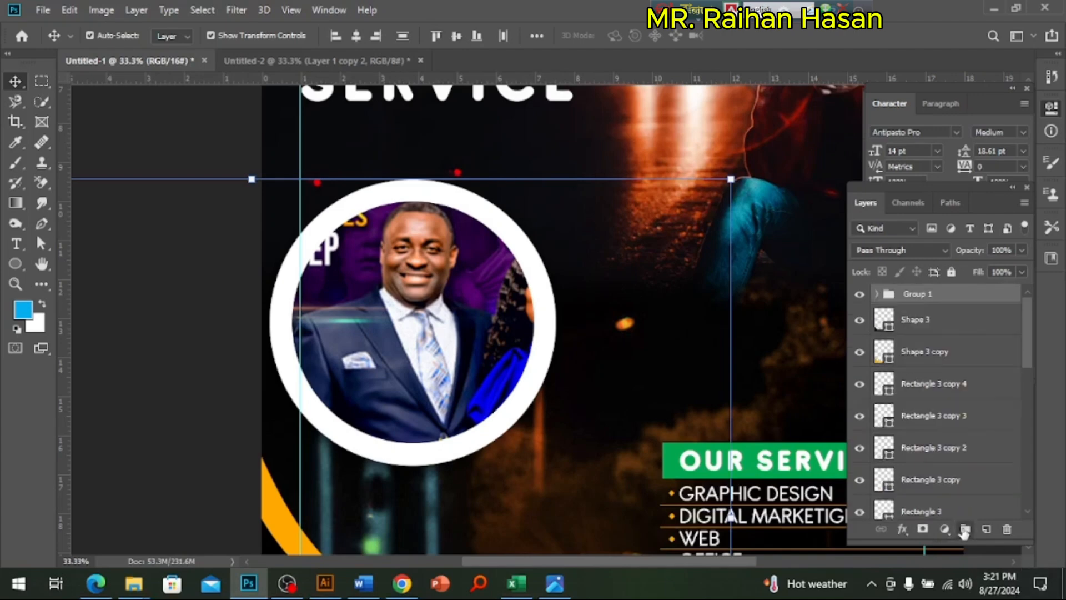
double_click(926, 293)
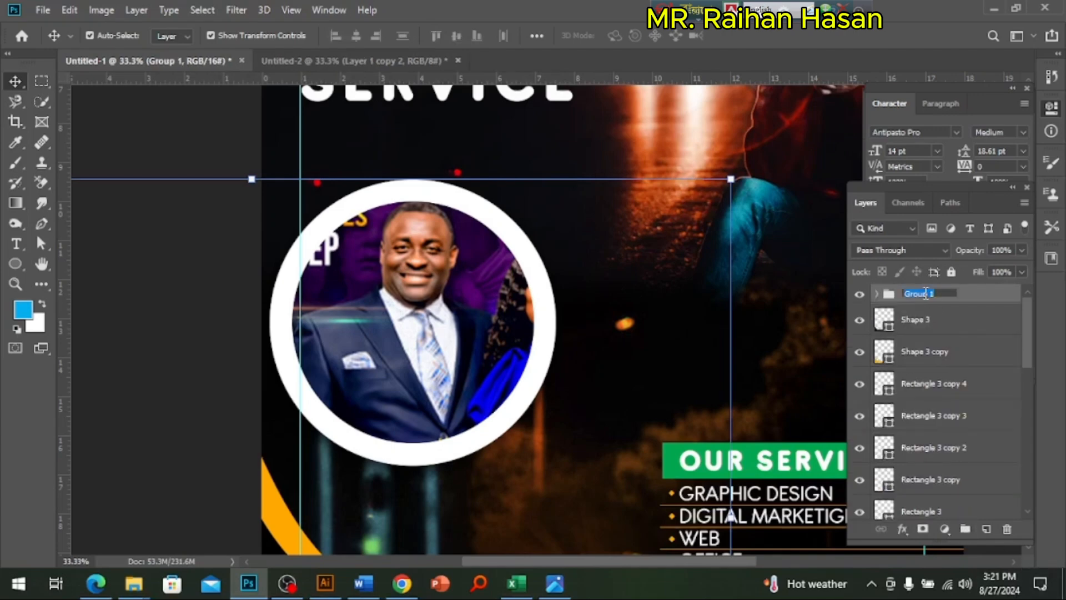
text(Pic Service)
key(Return)
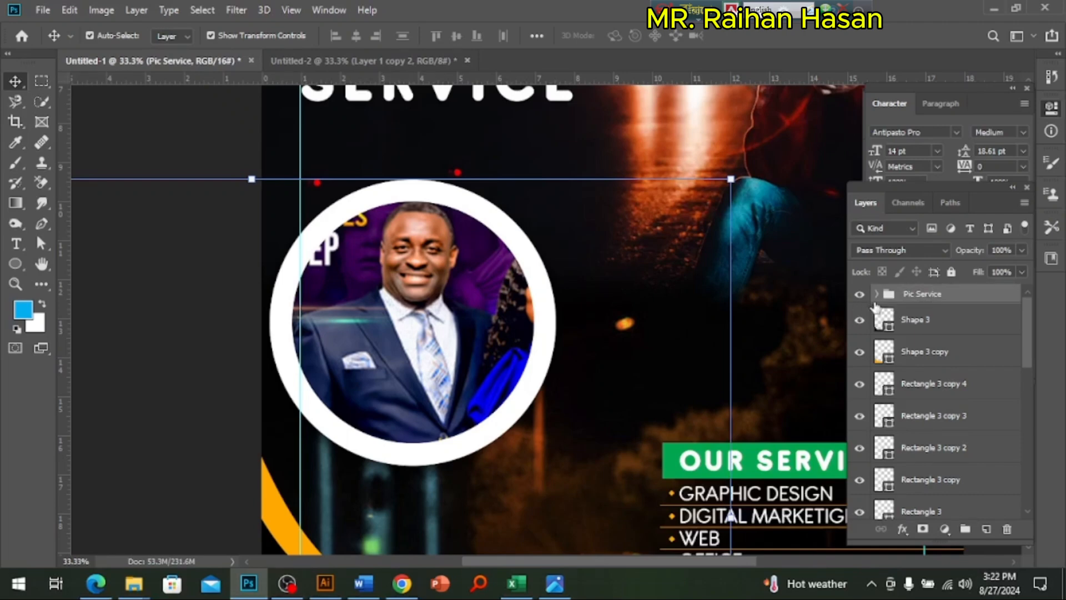
Step: Group the five small bullet shapes, Rectangle 3 through Rectangle 3 copy 4, and name the group Simbal
click(951, 386)
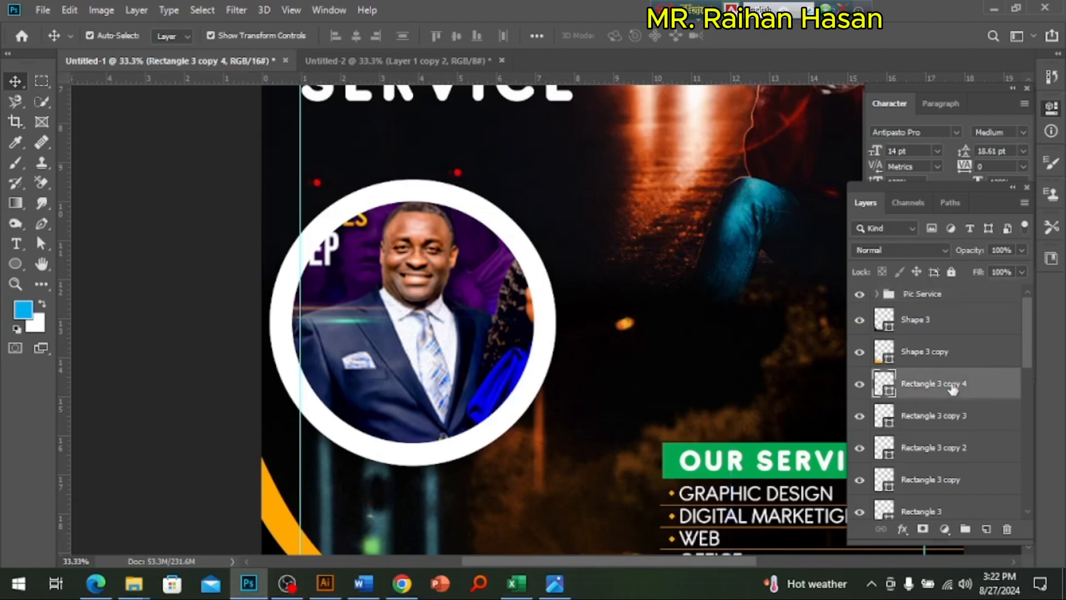
shift+click(941, 420)
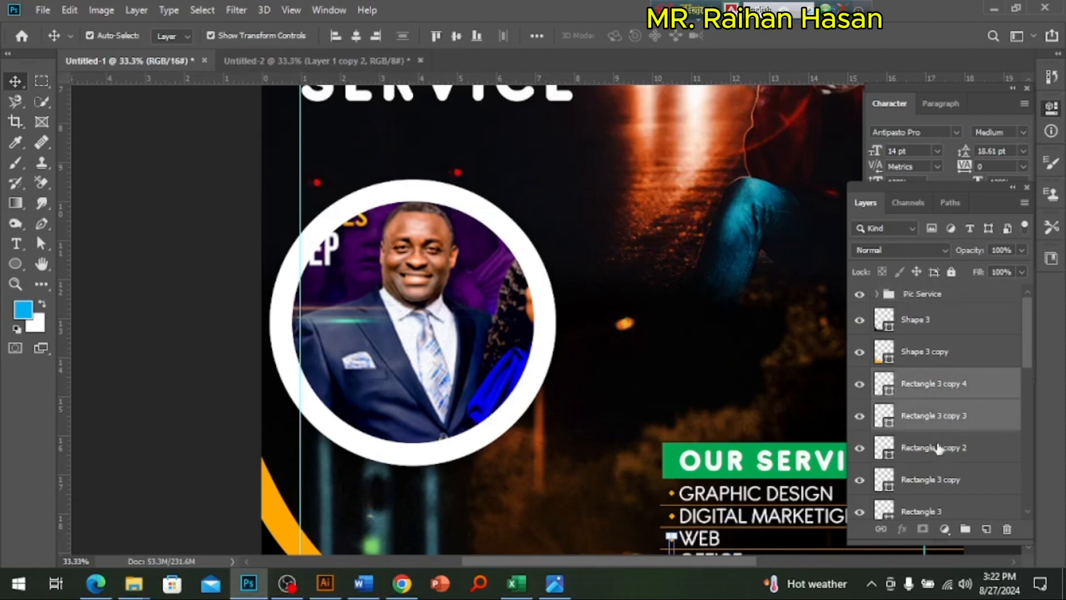
shift+click(939, 447)
shift+click(938, 478)
drag(791, 459, 638, 355)
shift+click(933, 512)
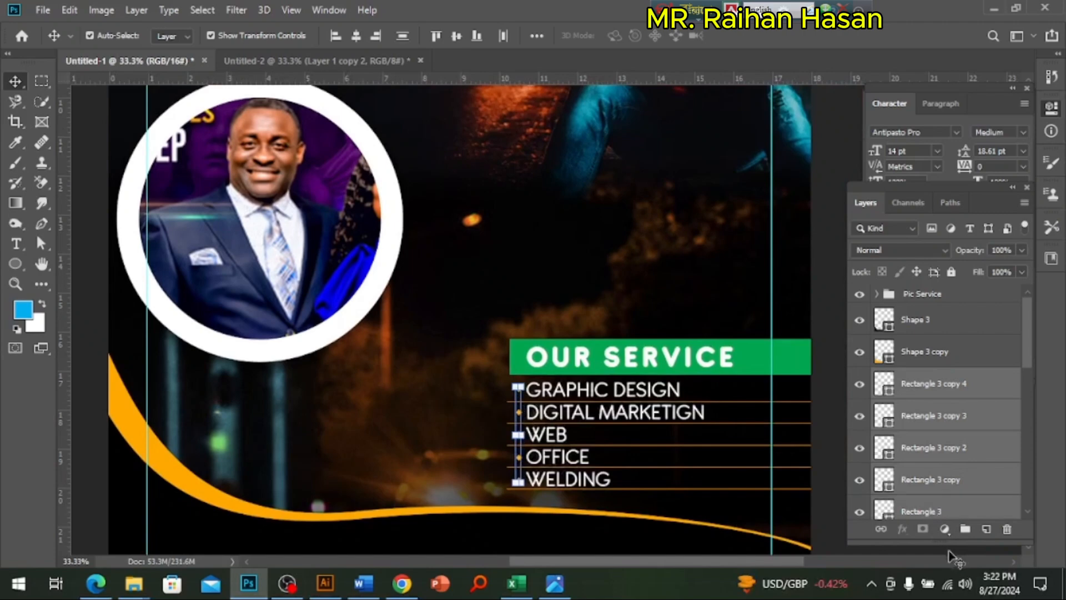
click(966, 531)
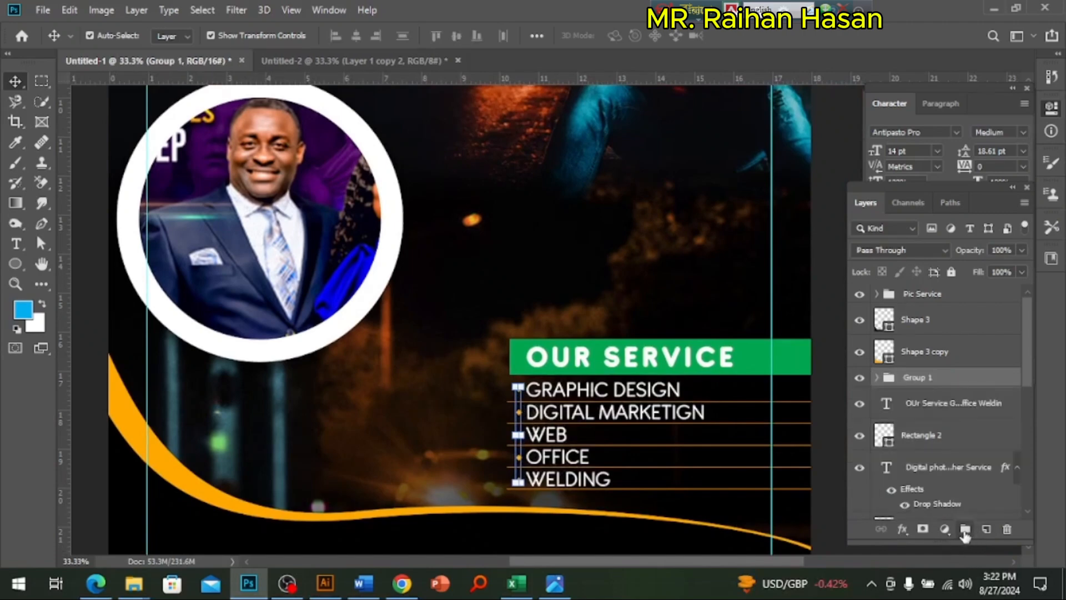
double_click(922, 379)
text(Simbal)
key(Return)
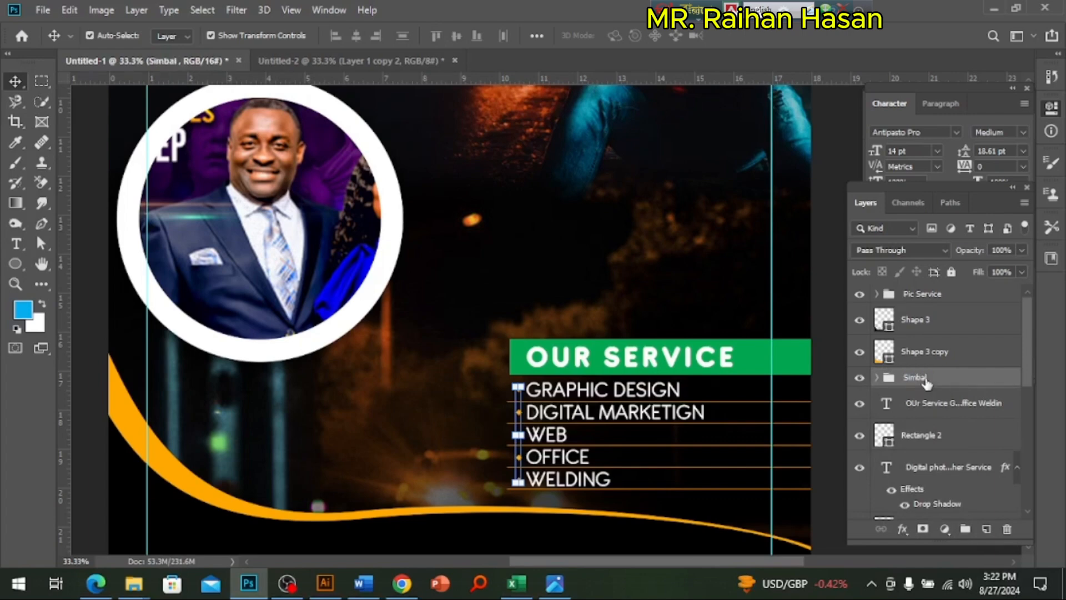
Step: Group the five divider lines of the service list, Shape 2 through Shape 2 copy 4, and name the group Line
click(740, 410)
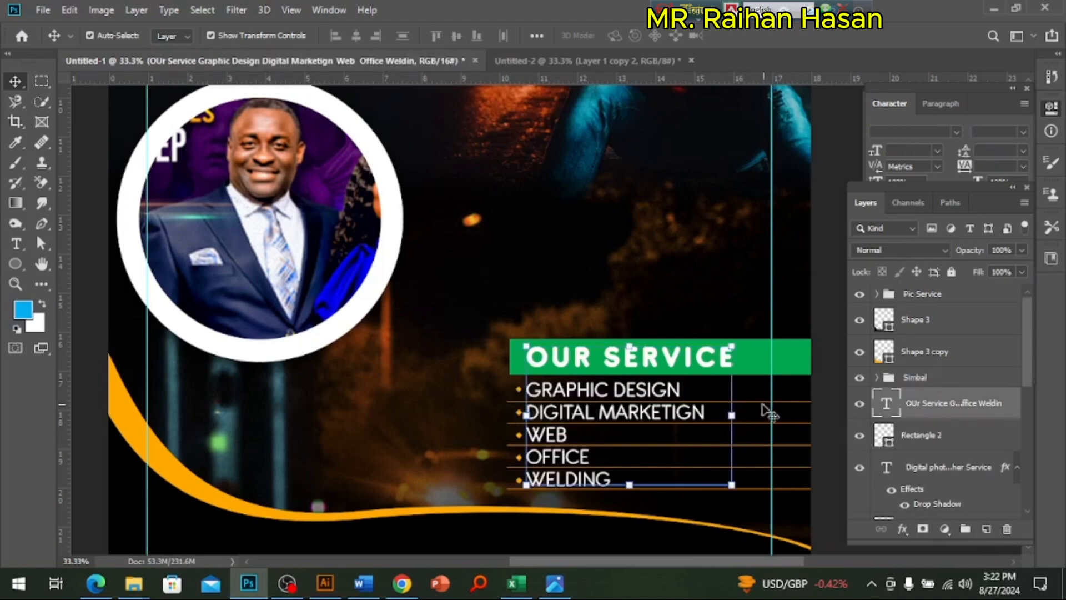
click(764, 409)
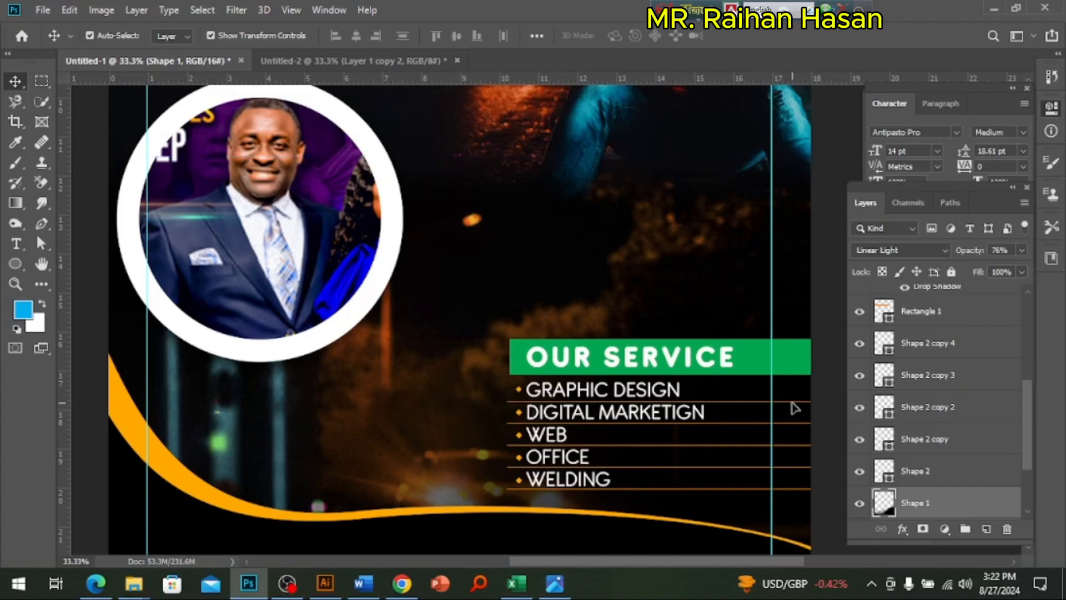
scroll(925, 412, down, 2)
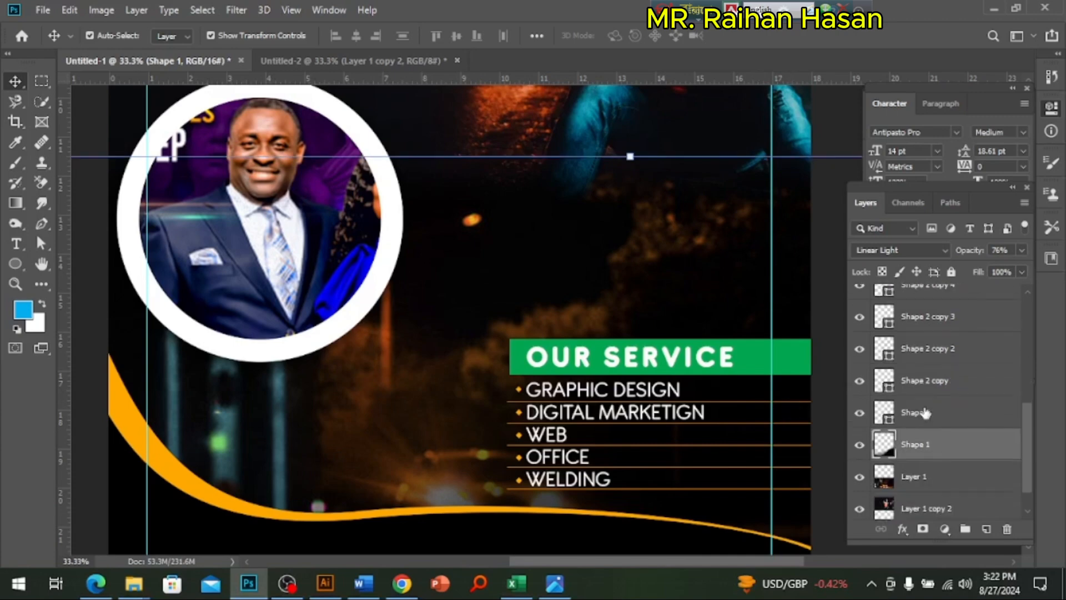
click(928, 360)
scroll(952, 377, up, 1)
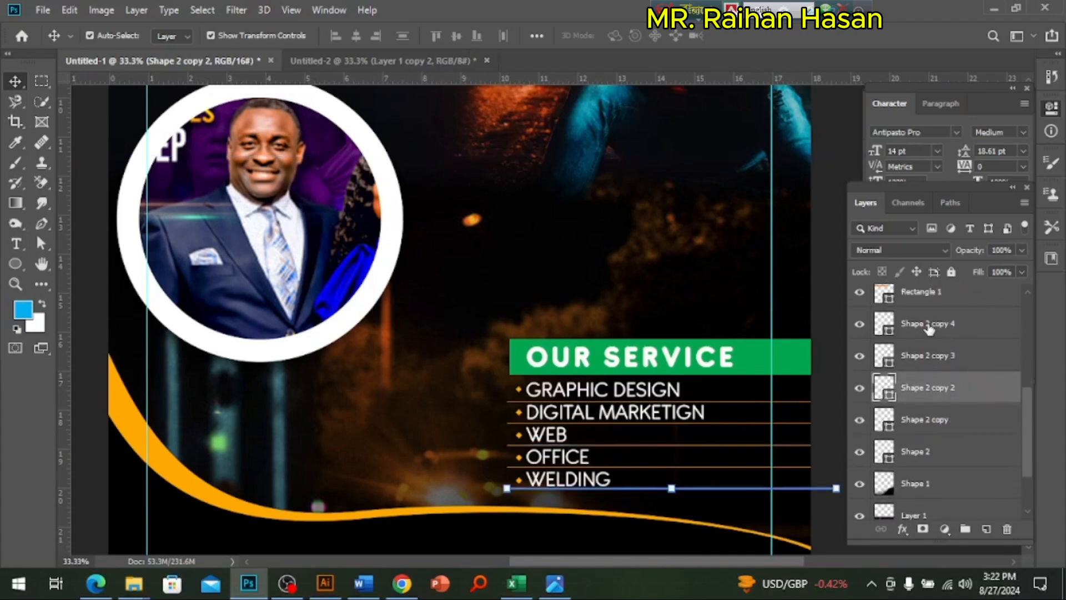
click(930, 329)
ctrl+click(932, 356)
ctrl+click(933, 388)
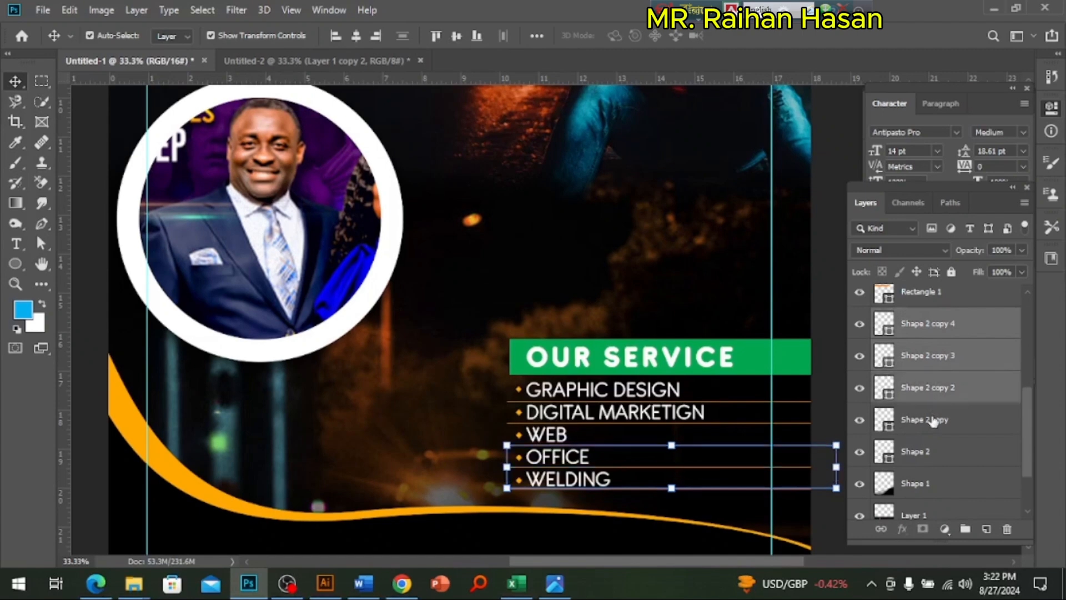
ctrl+click(935, 422)
ctrl+click(933, 454)
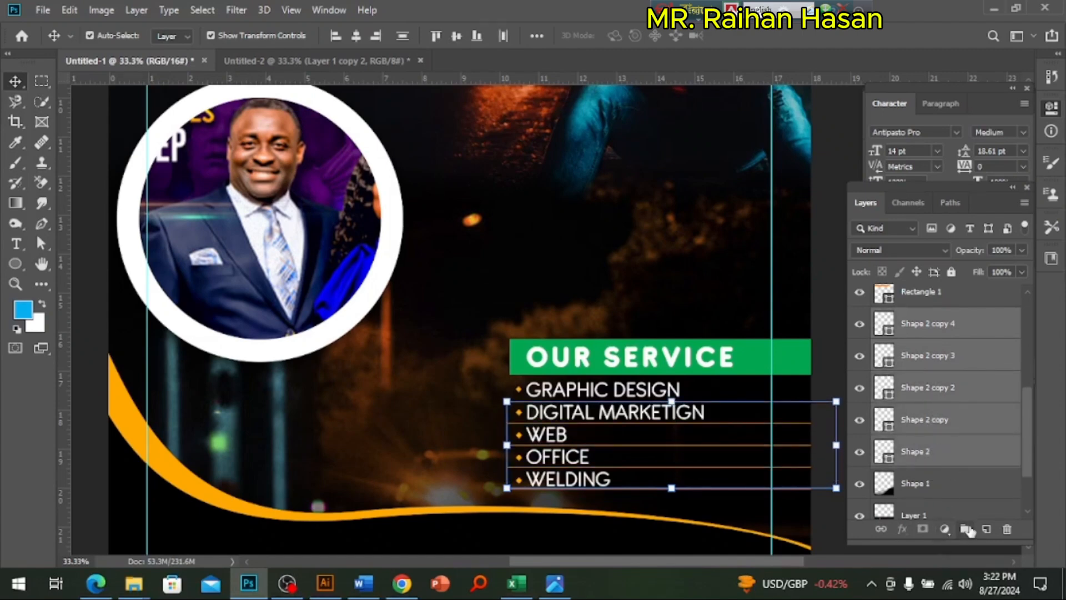
click(969, 531)
double_click(910, 380)
text(U)
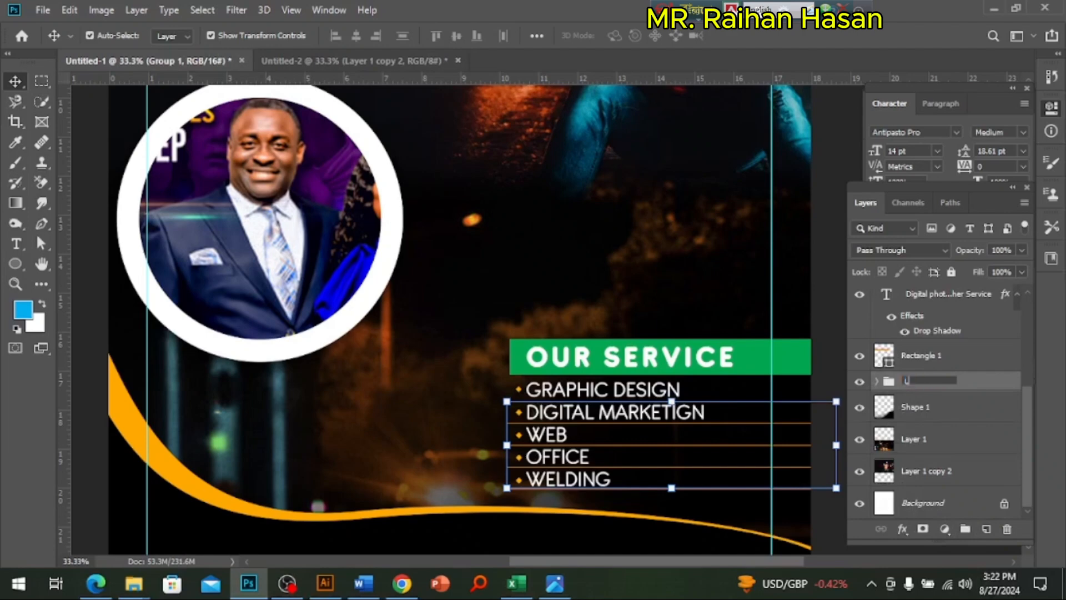
text(ine)
key(Return)
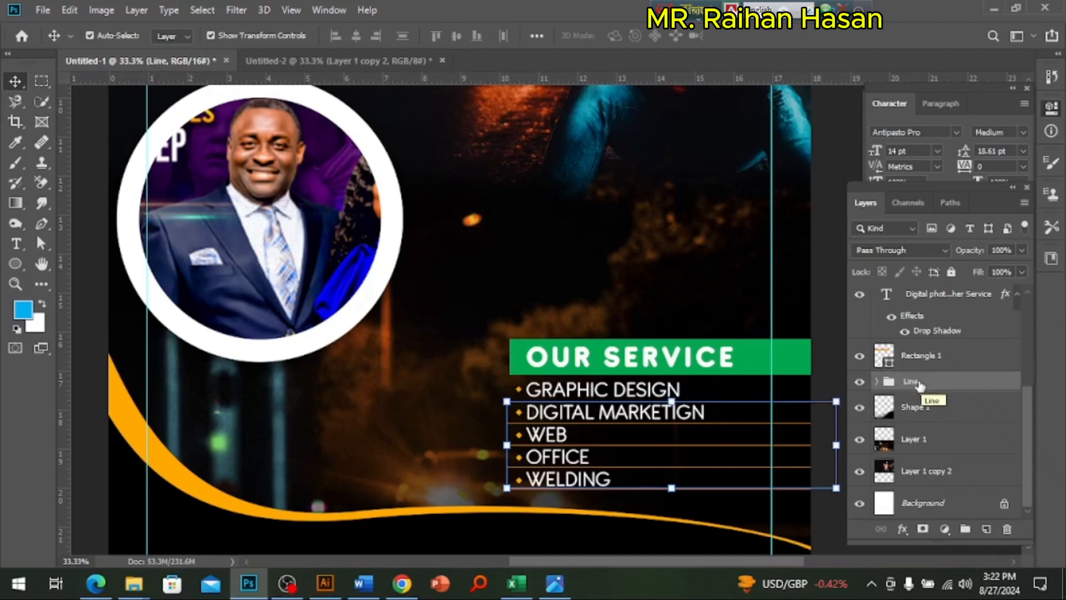
Step: Duplicate the Pic Service group and rename the copy Pic Service 2
scroll(500, 388, up, 3)
scroll(409, 341, up, 5)
click(407, 379)
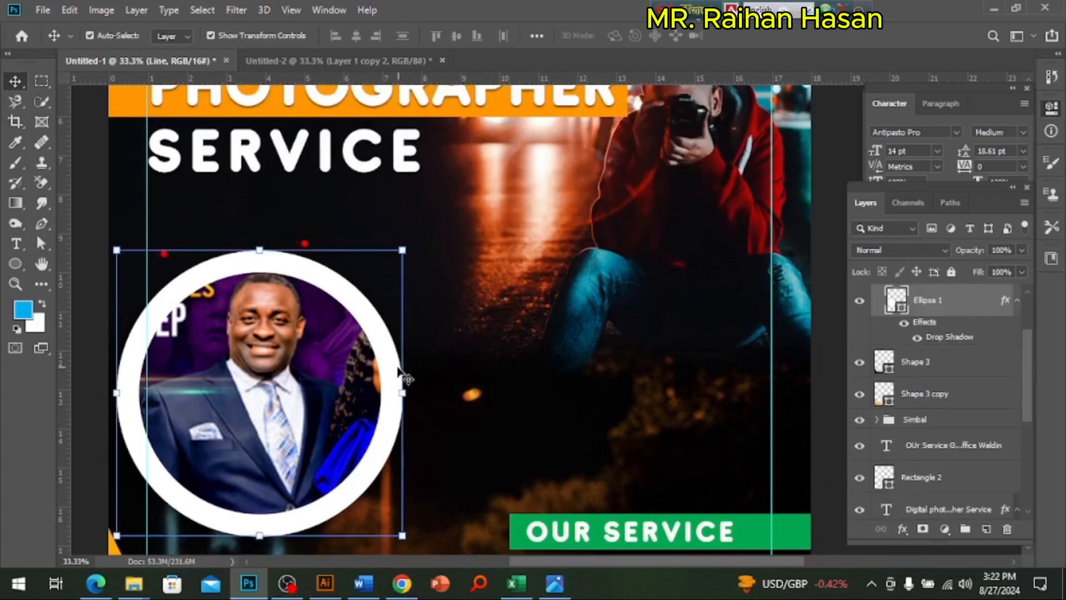
scroll(919, 344, up, 3)
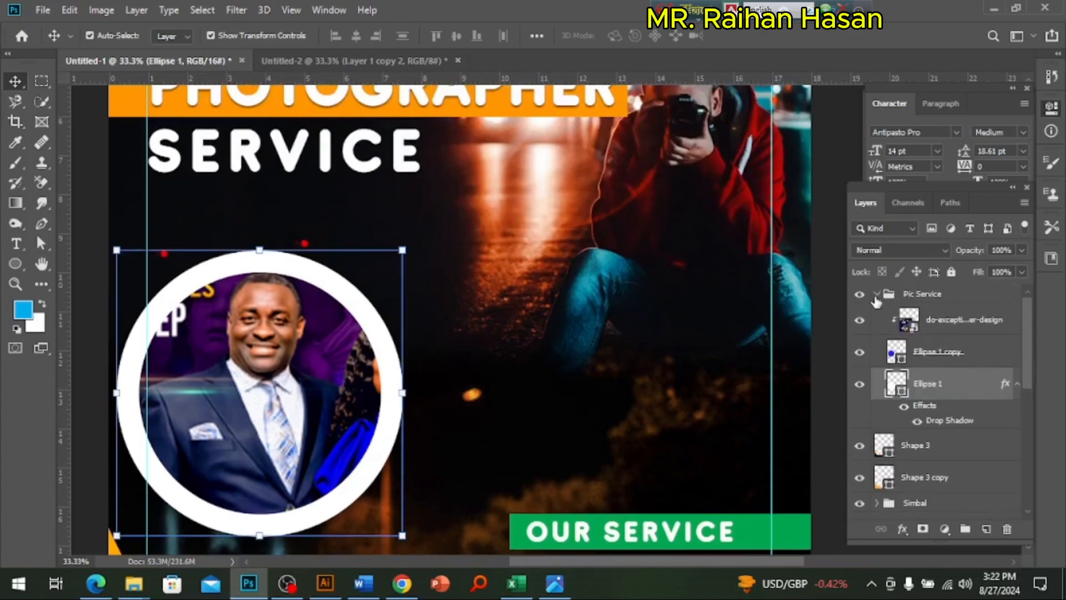
click(876, 297)
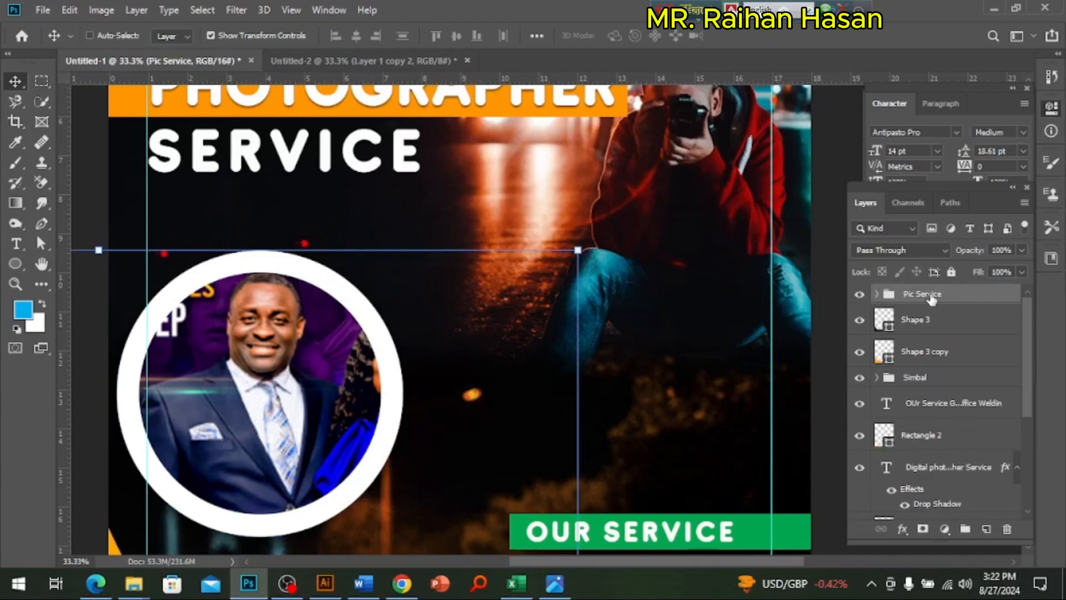
key(ctrl+j)
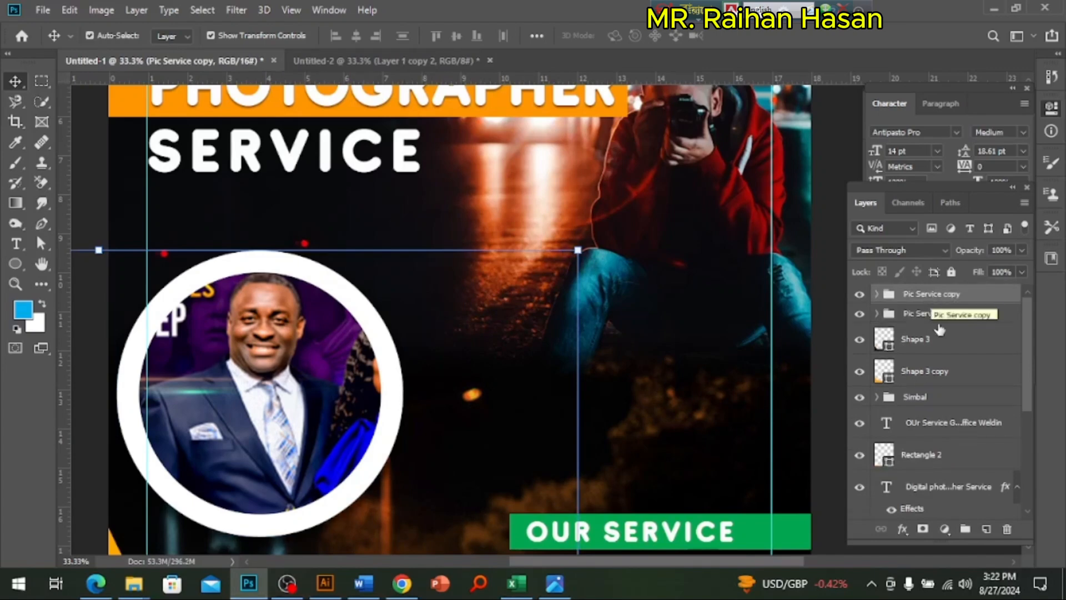
double_click(945, 293)
drag(946, 293, 997, 294)
key(BackSpace)
key(Return)
click(375, 350)
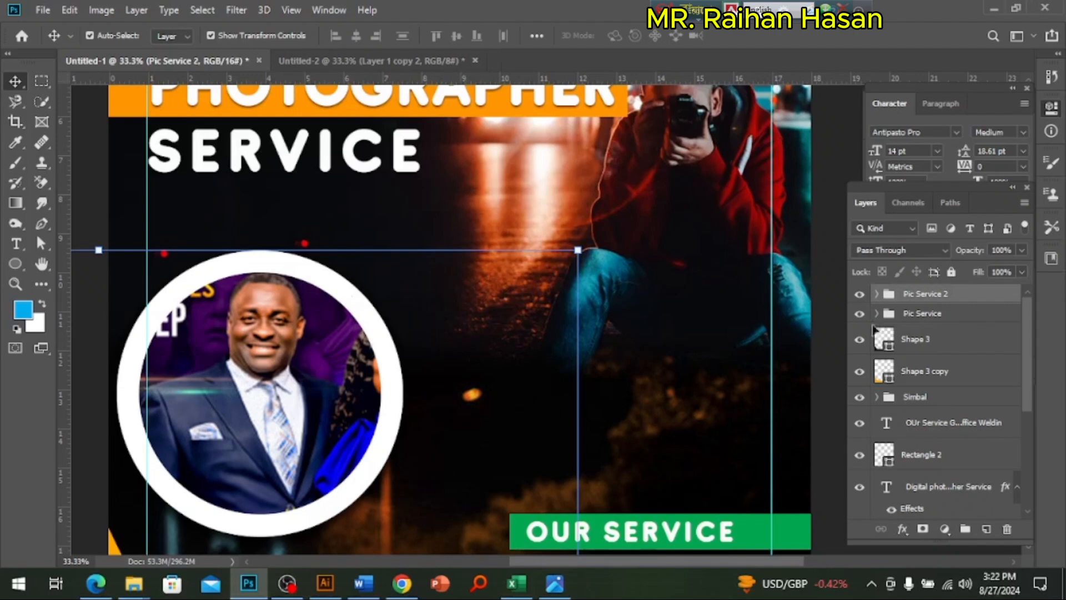
Step: Scale all three layers of the Pic Service 2 group to about 55% and move them onto the large circle's upper-right edge
click(951, 318)
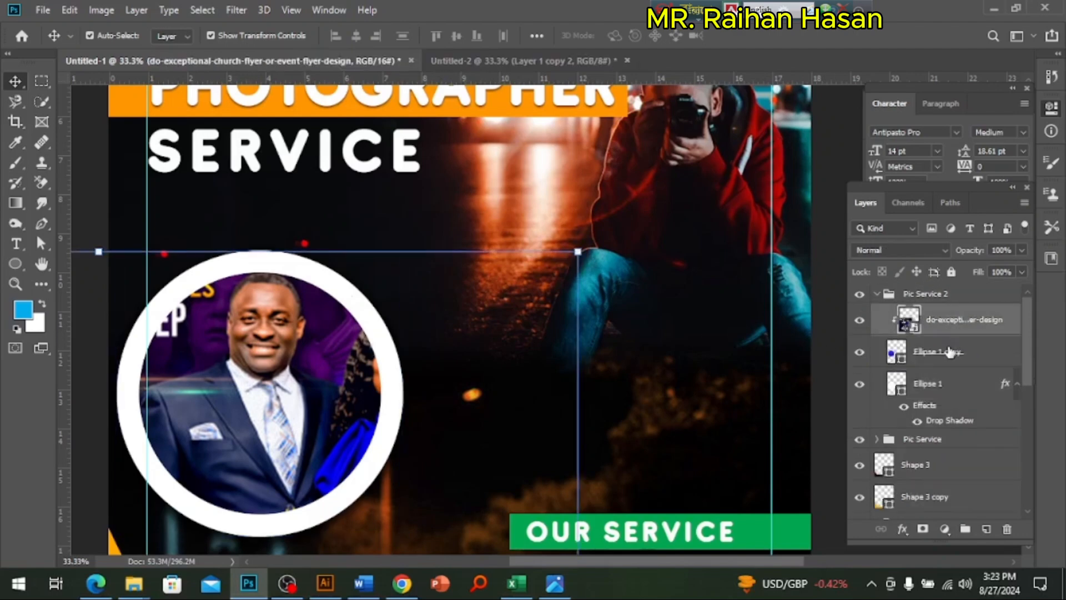
ctrl+click(926, 351)
click(878, 296)
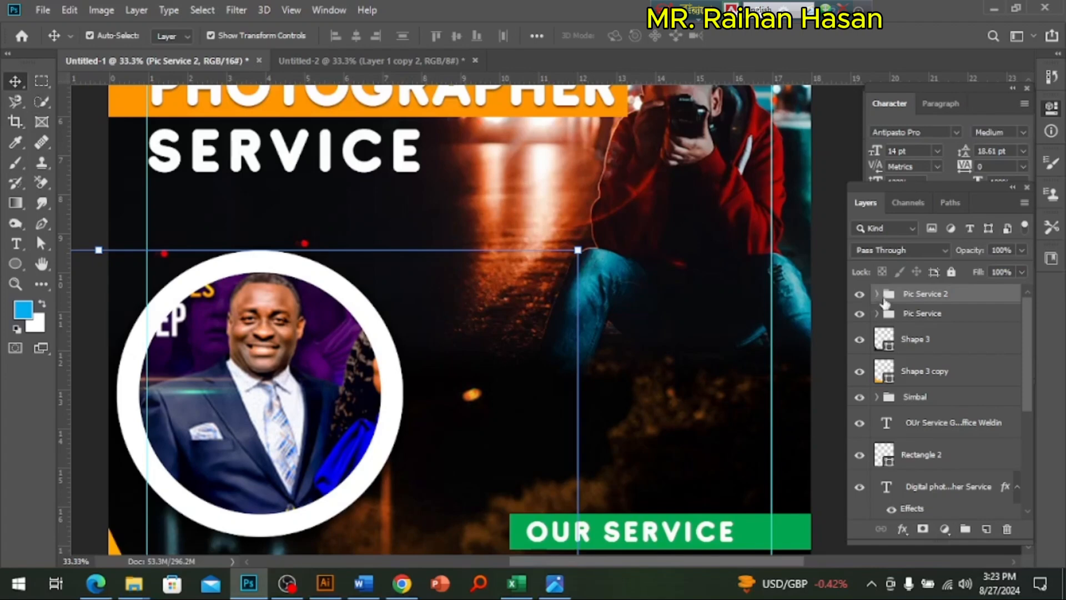
click(876, 297)
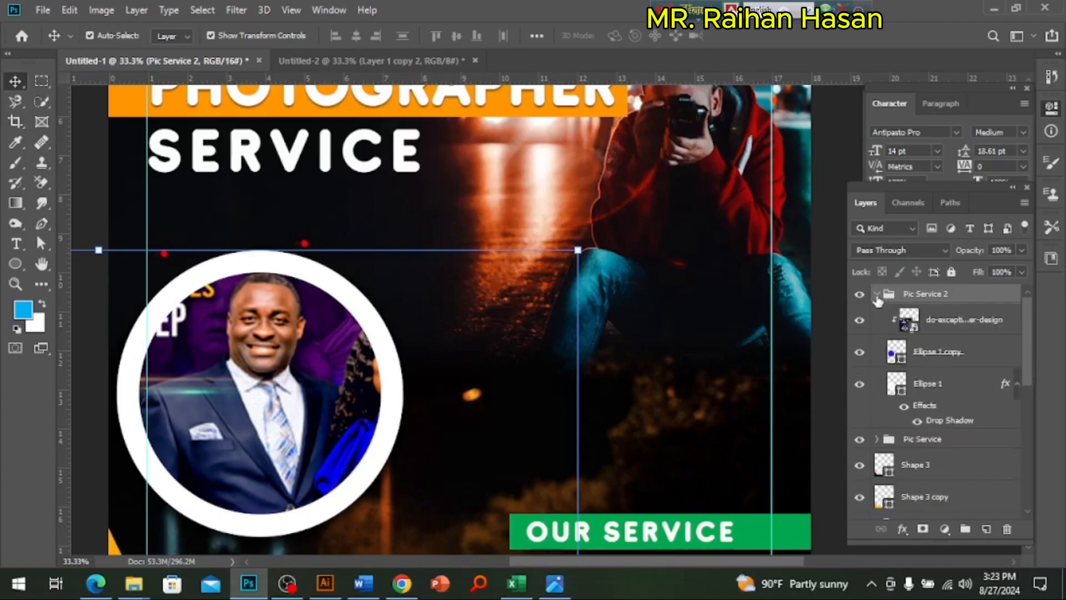
click(947, 328)
shift+click(931, 366)
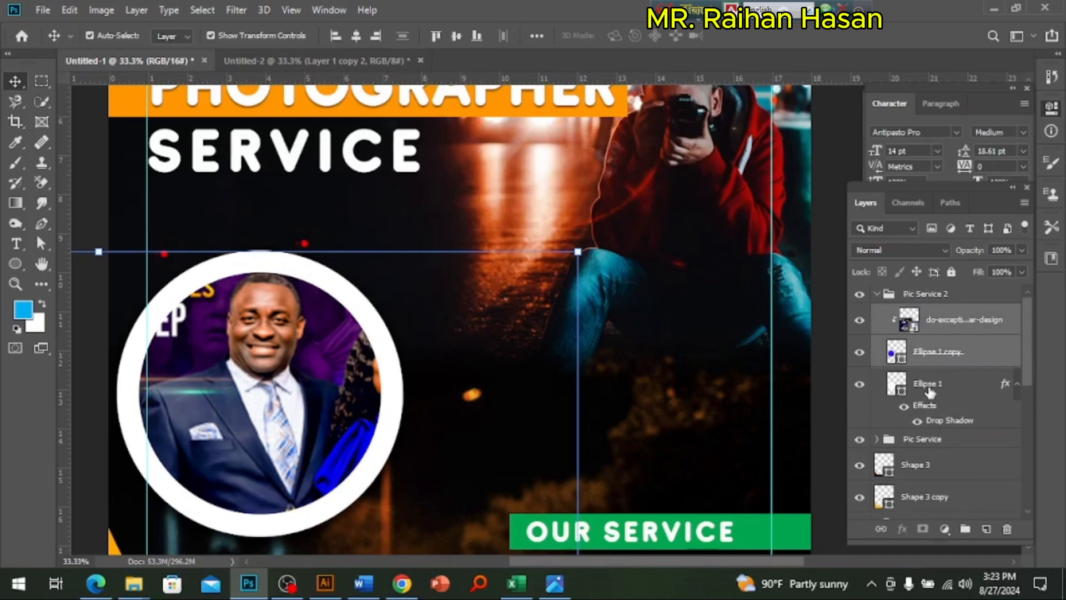
ctrl+click(931, 383)
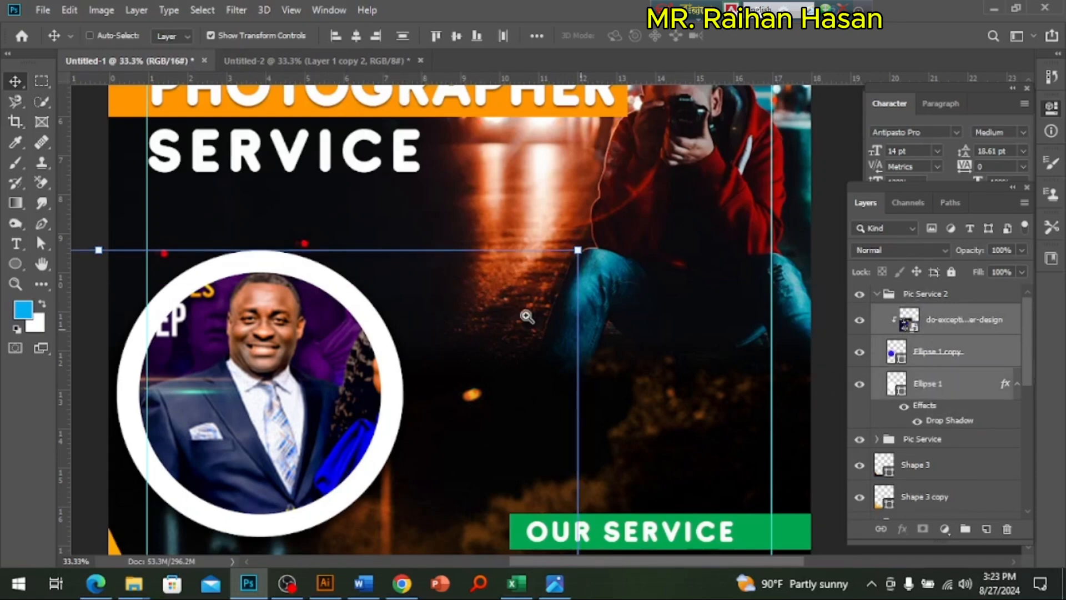
scroll(413, 310, down, 1)
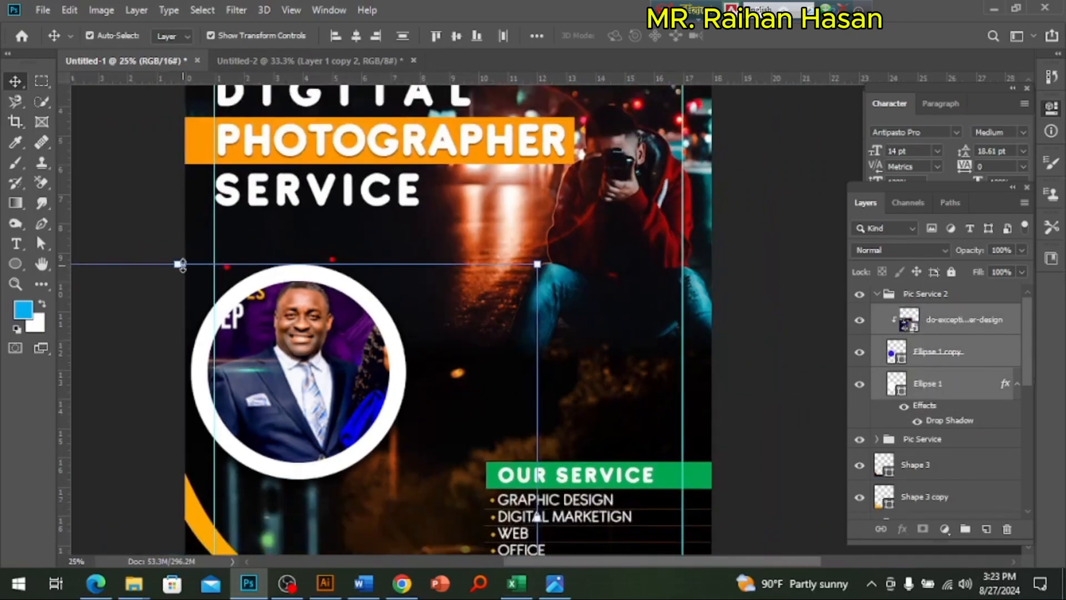
drag(178, 266, 177, 379)
drag(240, 456, 398, 357)
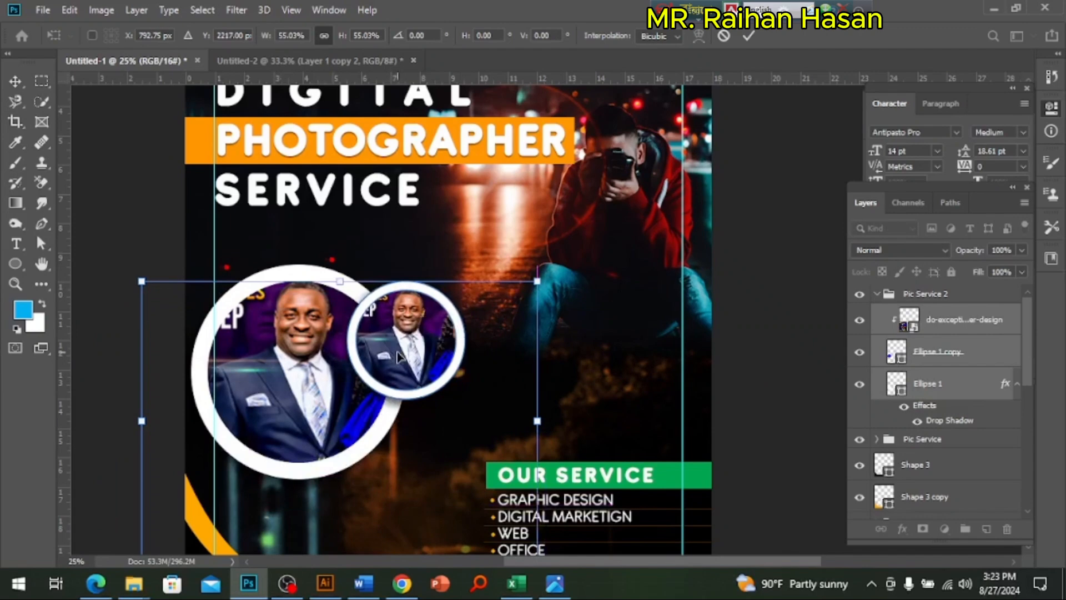
key(Return)
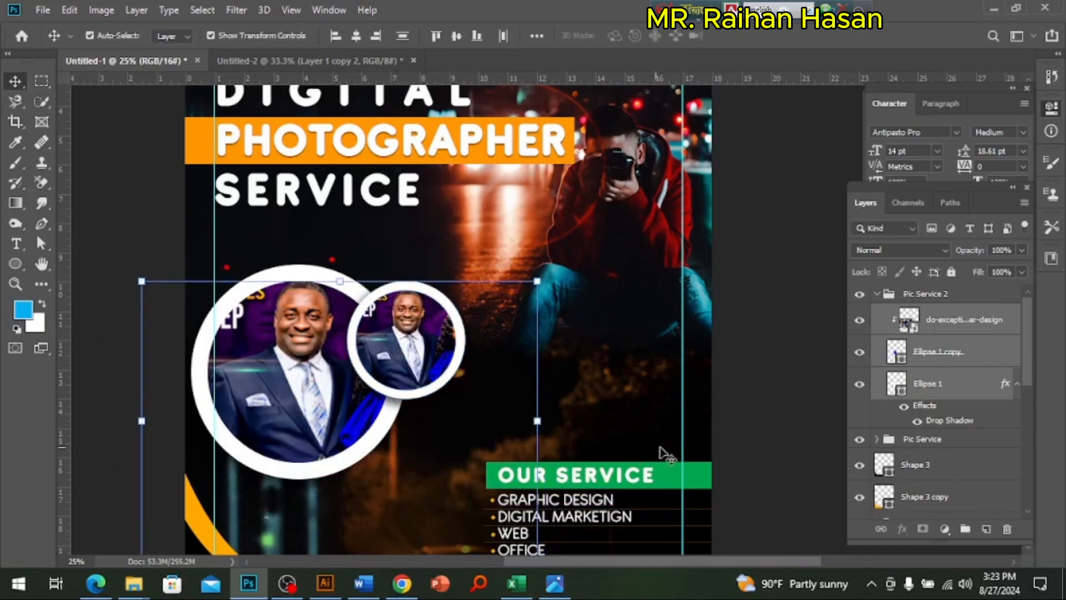
click(779, 411)
click(412, 344)
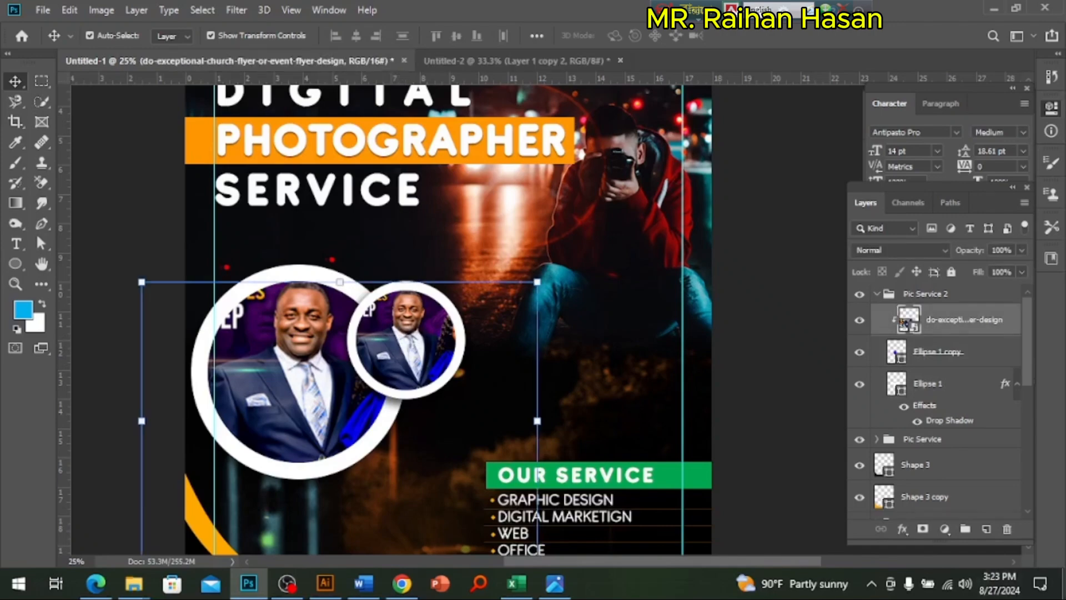
click(1064, 584)
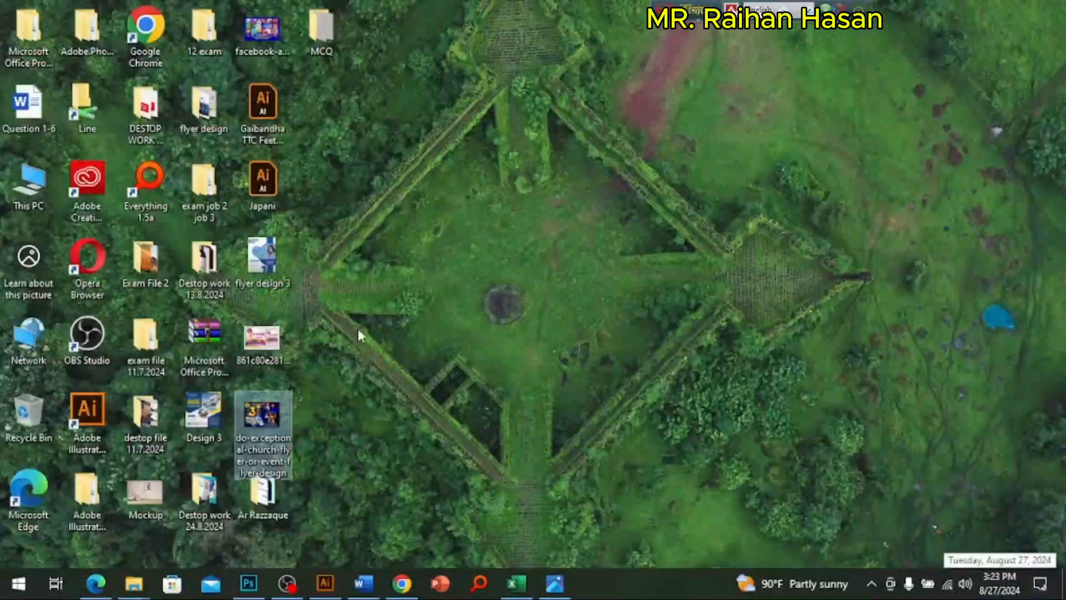
click(154, 259)
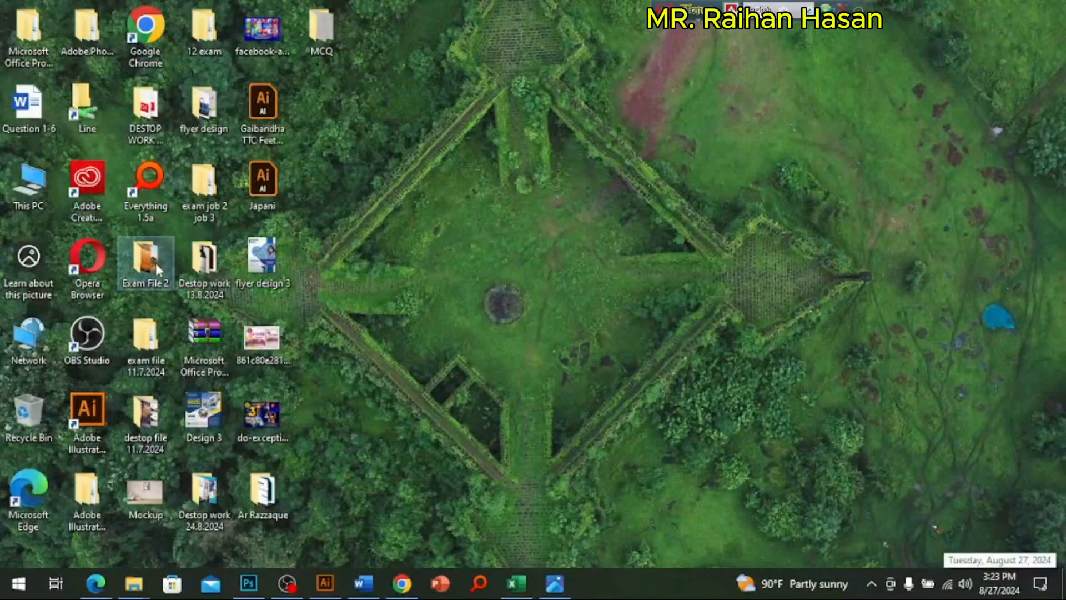
double_click(156, 262)
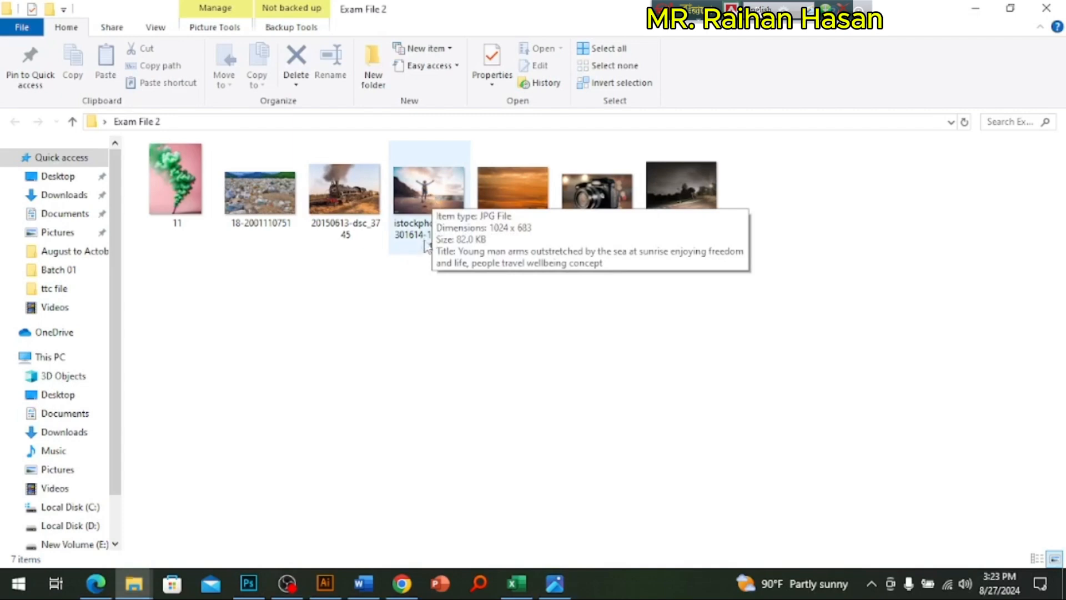
double_click(431, 200)
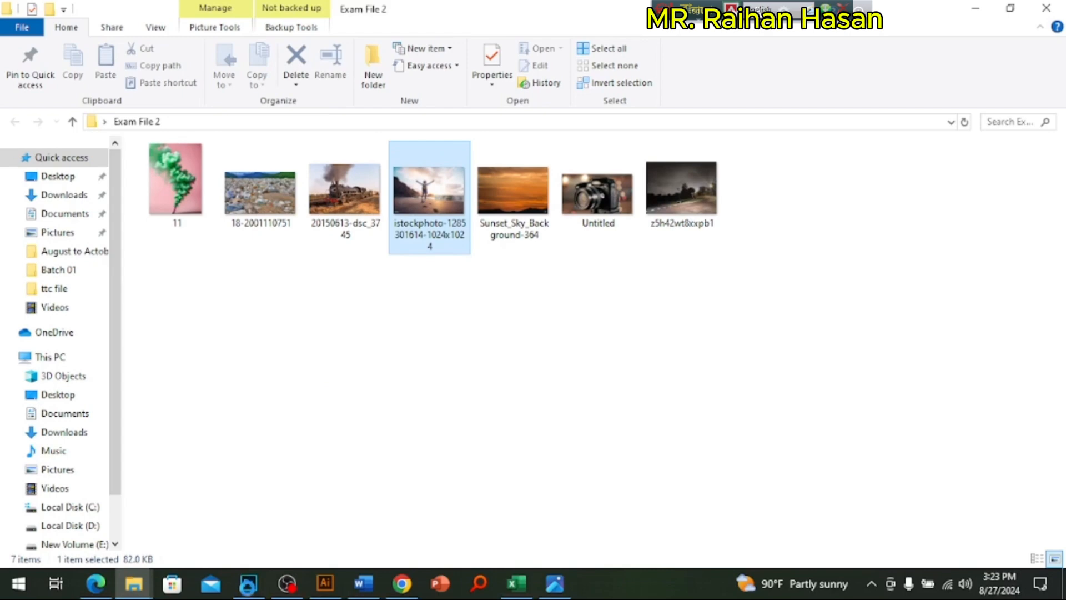
drag(248, 587, 408, 330)
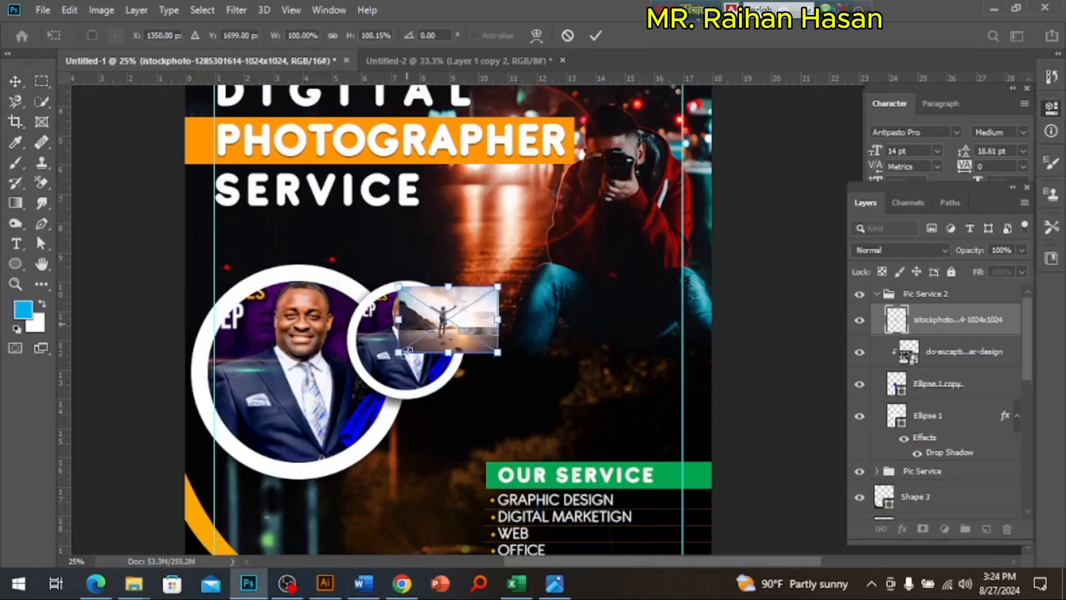
drag(407, 352, 316, 410)
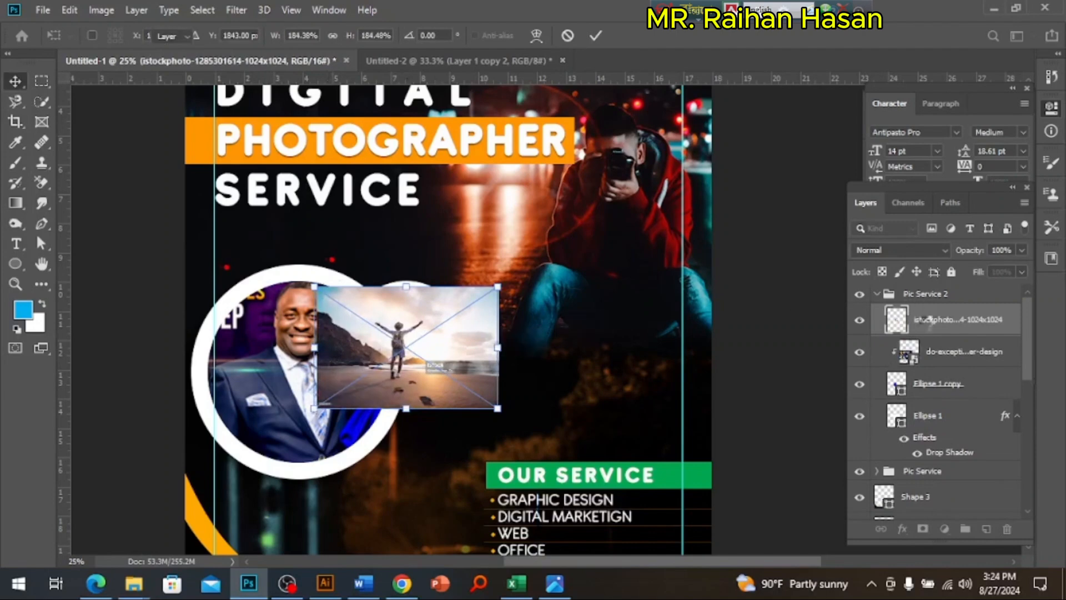
key(Return)
Step: Delete the old portrait layer from Pic Service 2, clip the beach photo to the small circle and centre its figure there
click(948, 354)
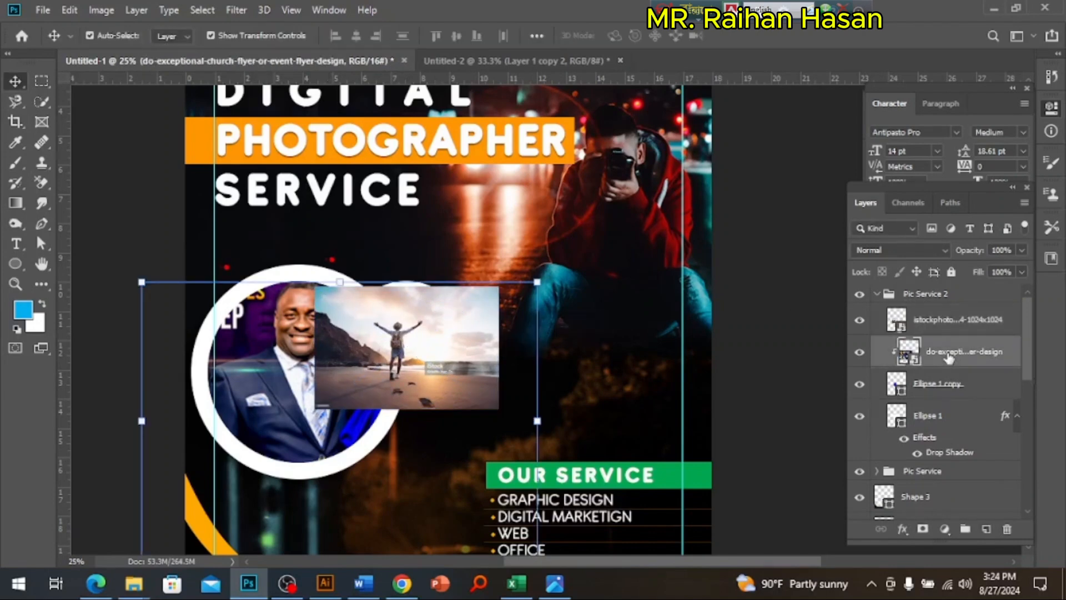
key(Delete)
click(944, 325)
right_click(942, 331)
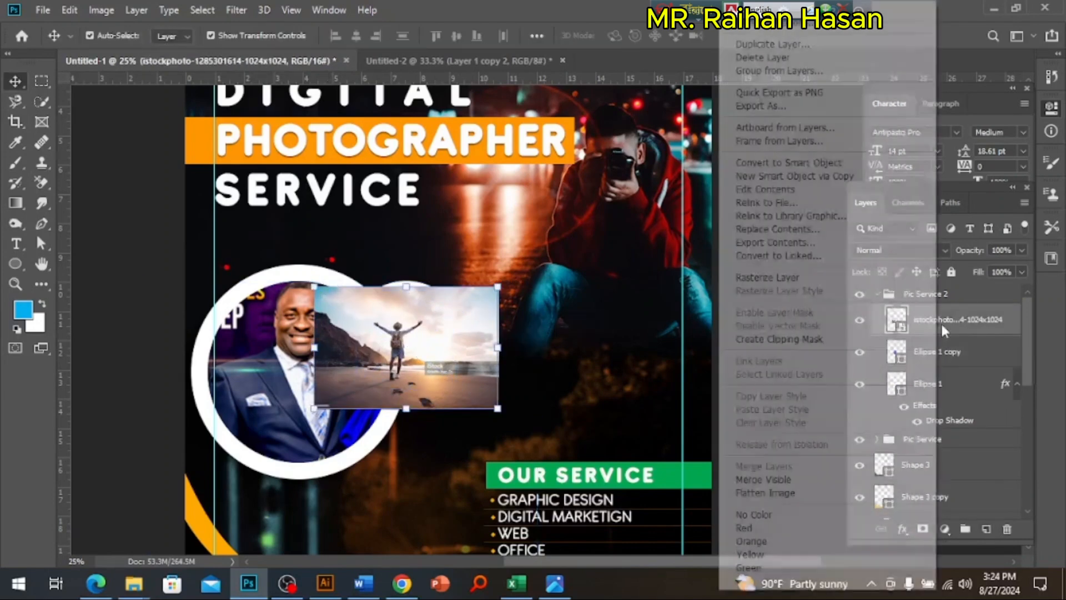
click(789, 338)
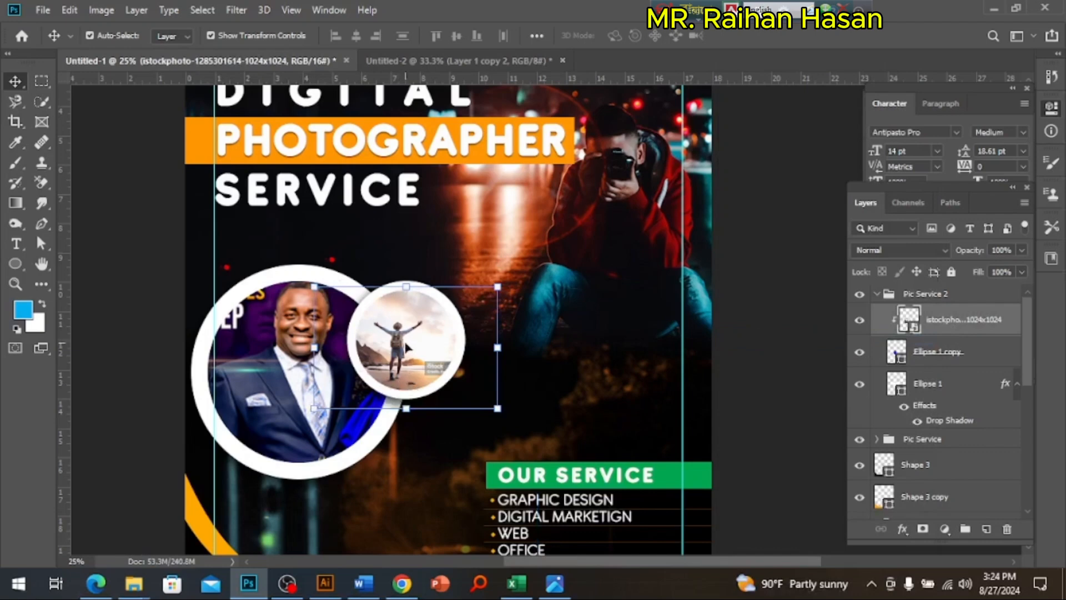
drag(406, 347, 419, 342)
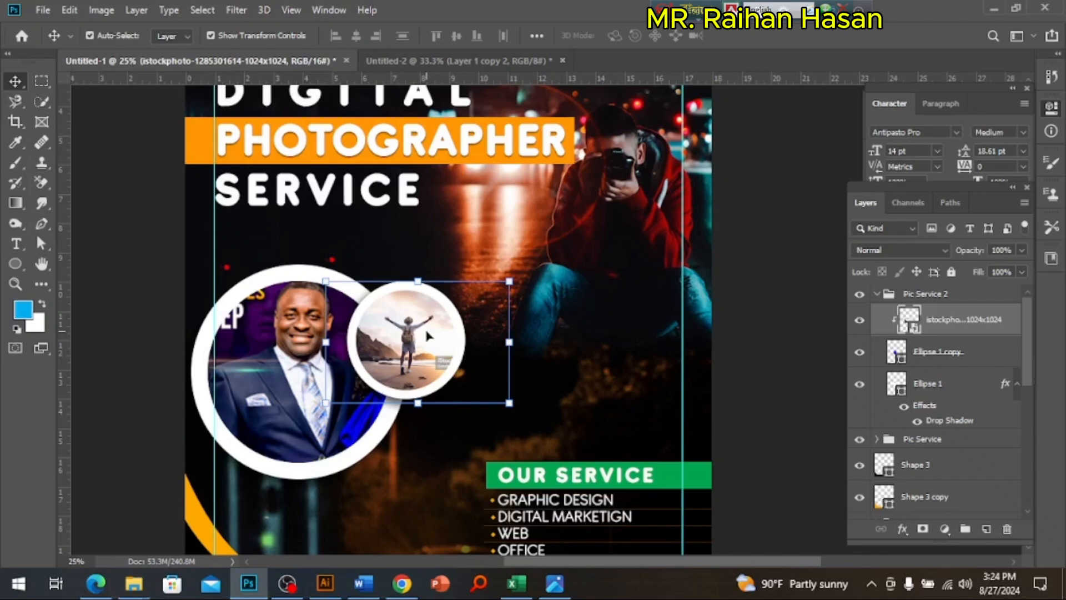
Step: Duplicate the Pic Service 2 group and rename the copy Pic Service 3
click(877, 295)
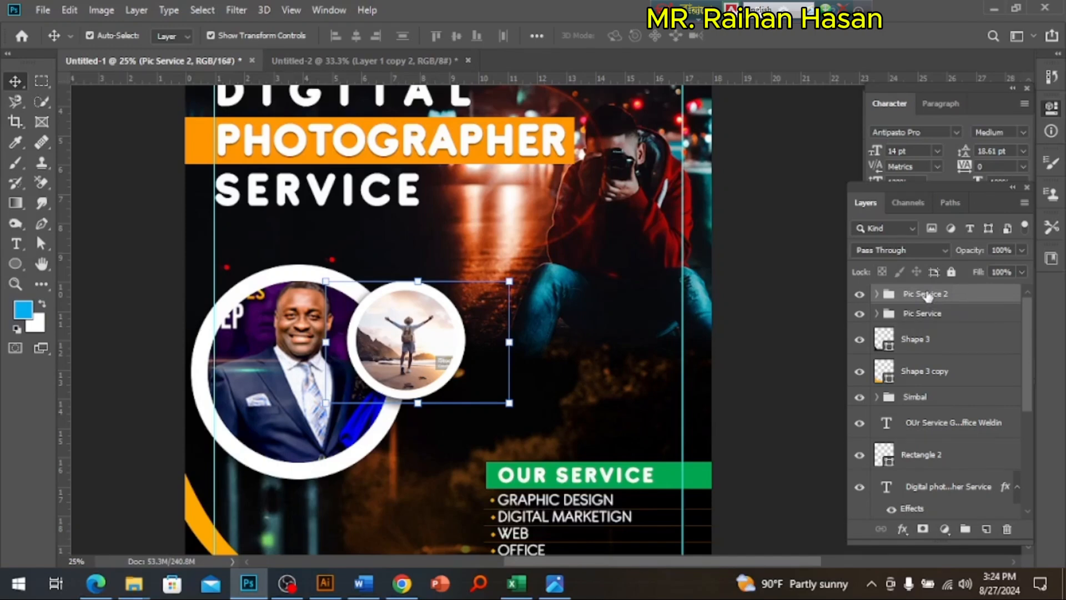
click(877, 293)
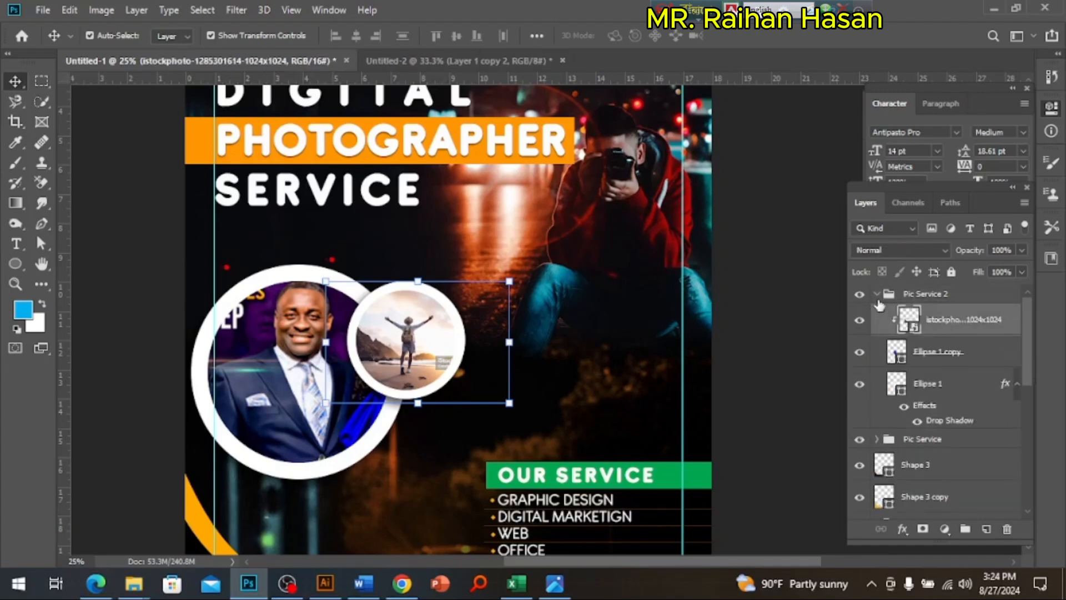
click(877, 295)
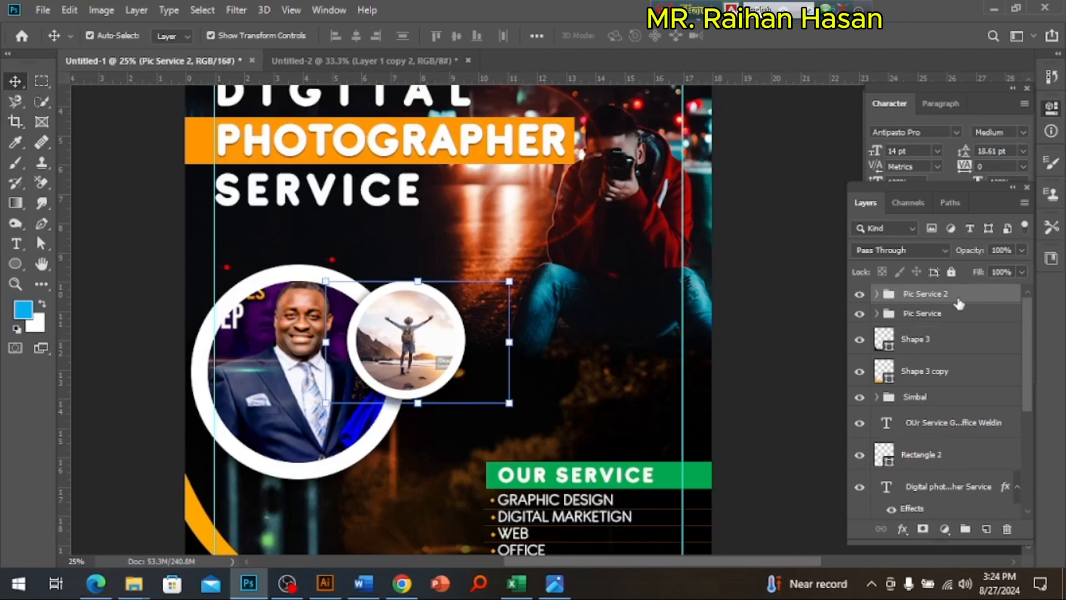
key(ctrl+j)
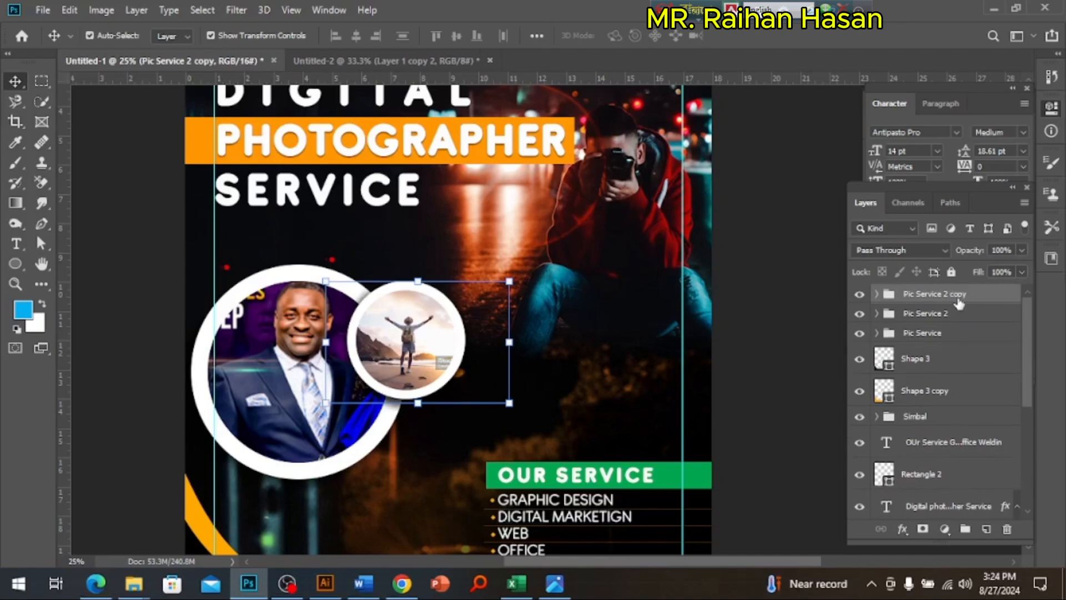
double_click(939, 296)
drag(944, 294, 1005, 293)
text(3)
key(Return)
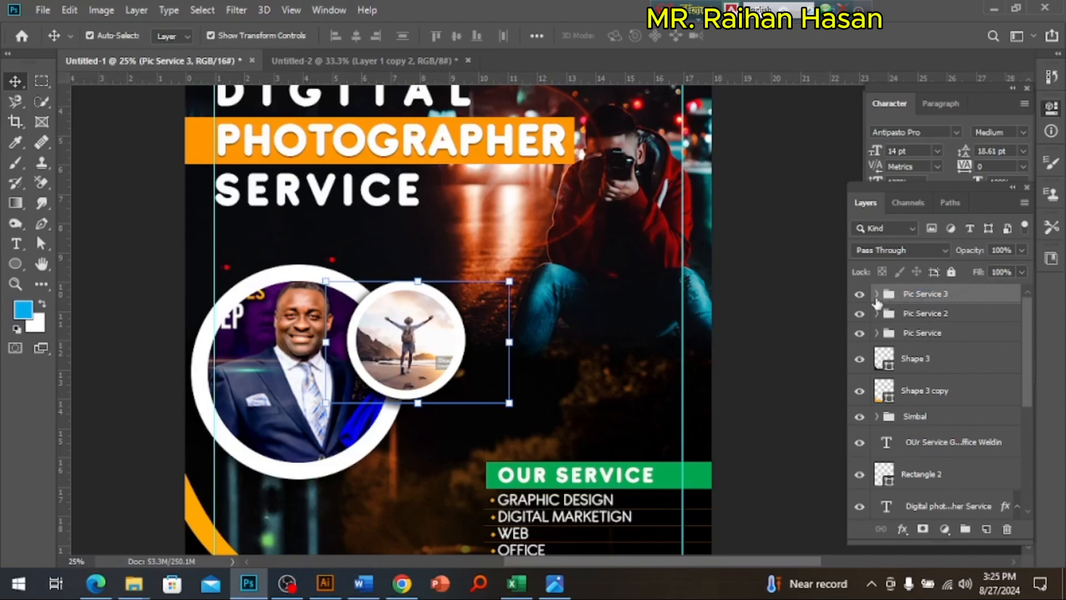
Step: Place the camera photo Untitled from the Exam File 2 folder in the Pic Service 3 group, positioned over the small circle
click(876, 295)
click(877, 295)
click(876, 295)
click(959, 326)
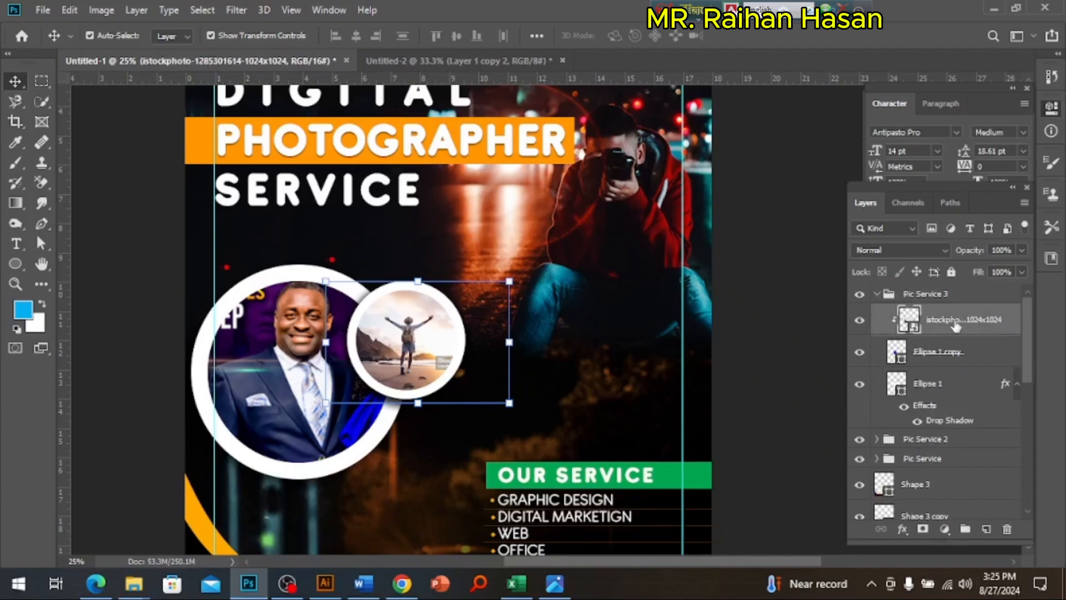
key(super+d)
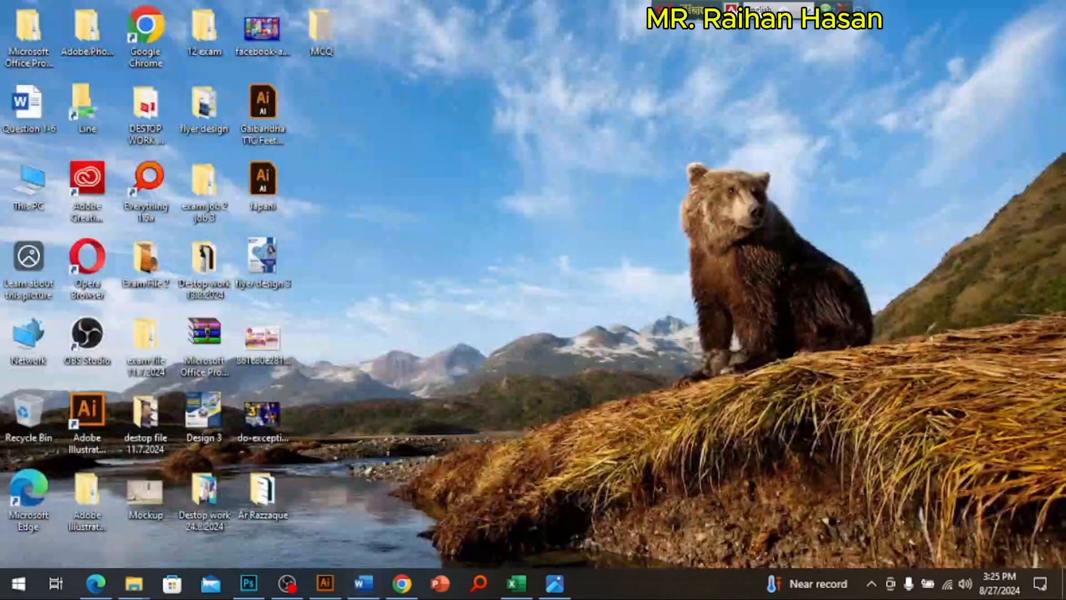
mouse_move(152, 569)
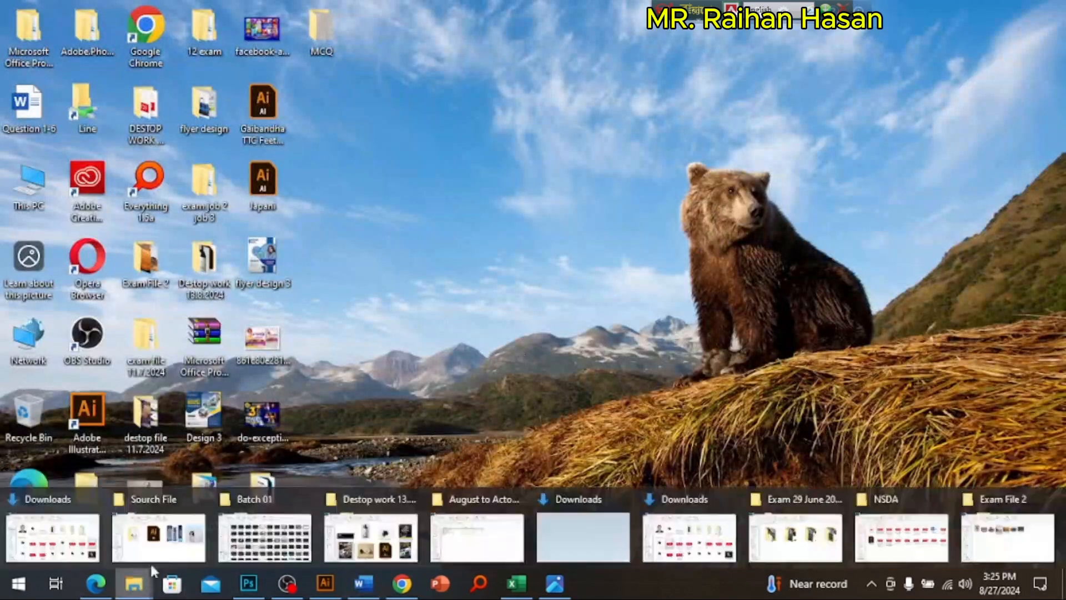
click(1007, 541)
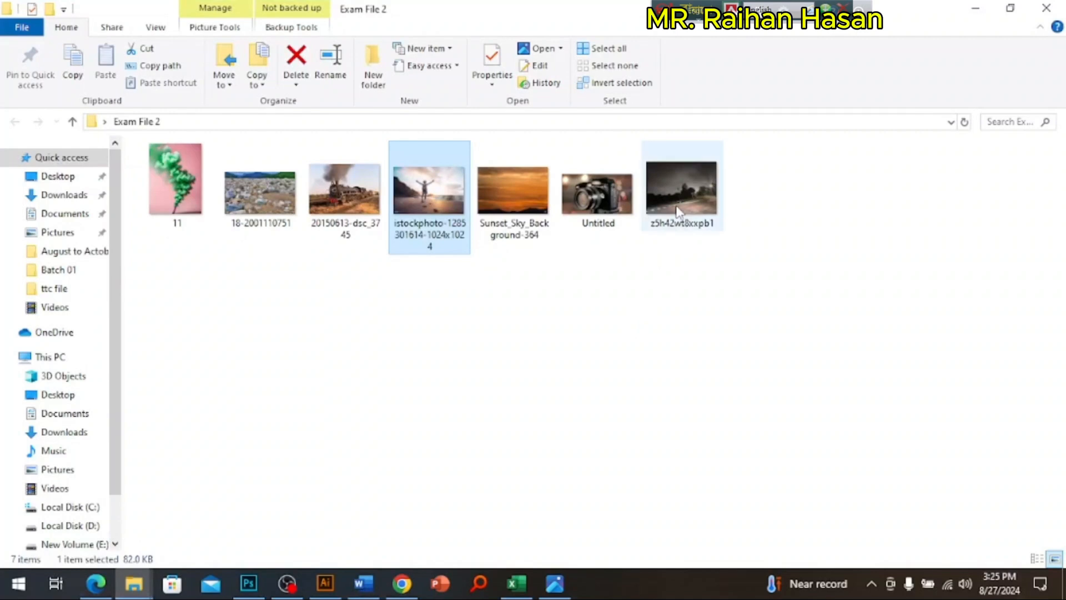
mouse_move(602, 200)
mouse_down()
mouse_move(378, 381)
mouse_move(297, 481)
mouse_move(344, 441)
mouse_move(222, 563)
mouse_move(248, 583)
mouse_move(501, 368)
mouse_move(453, 333)
mouse_move(420, 340)
mouse_up()
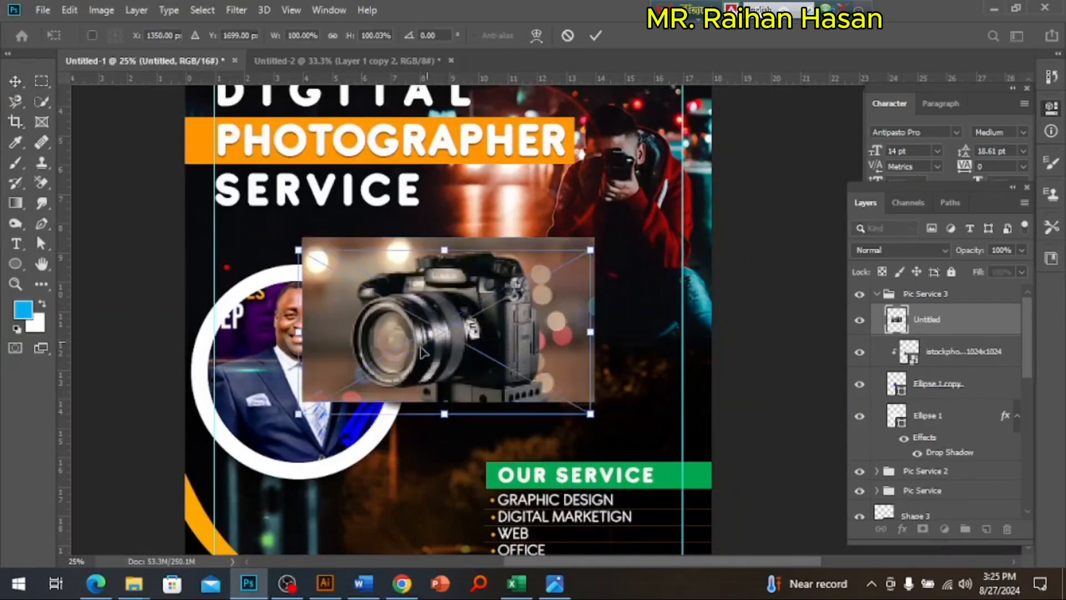
drag(419, 340, 412, 352)
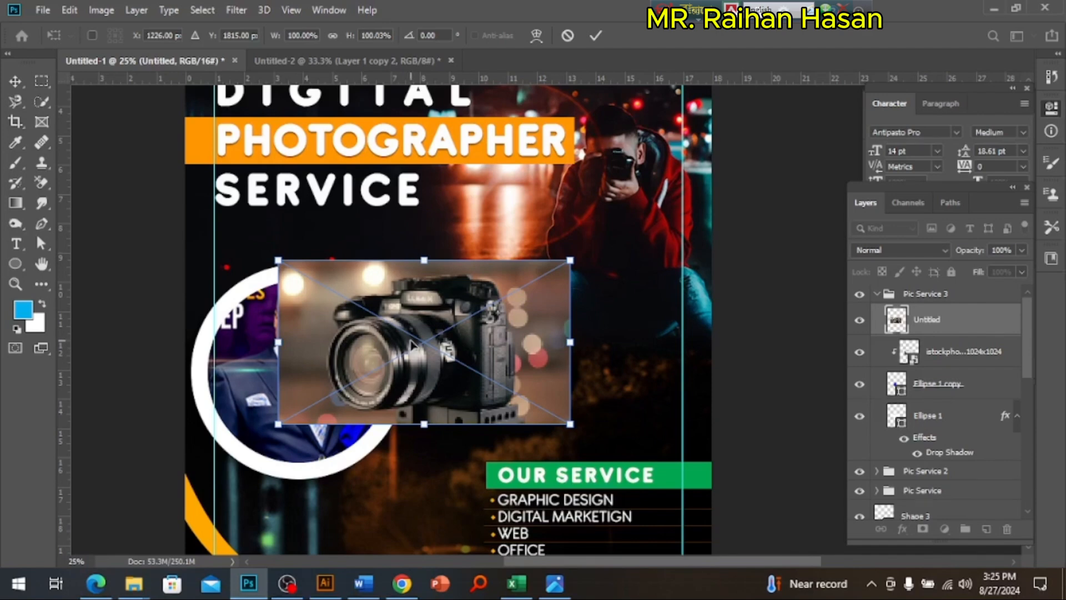
key(Return)
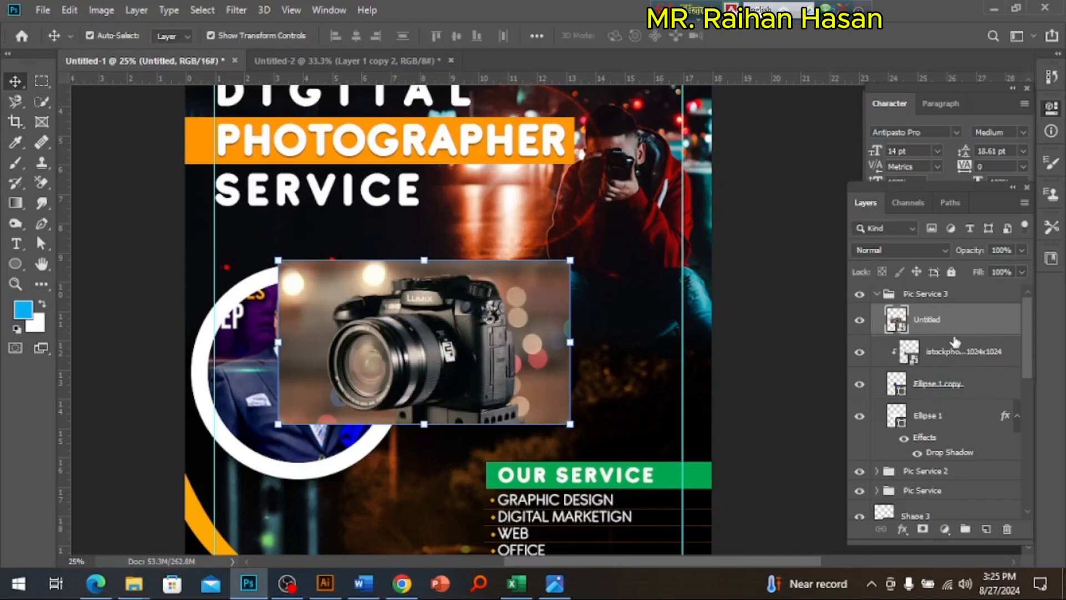
Step: Clip the camera photo to the small circle and remove the beach photo layer from the Pic Service 3 group
right_click(941, 327)
click(802, 340)
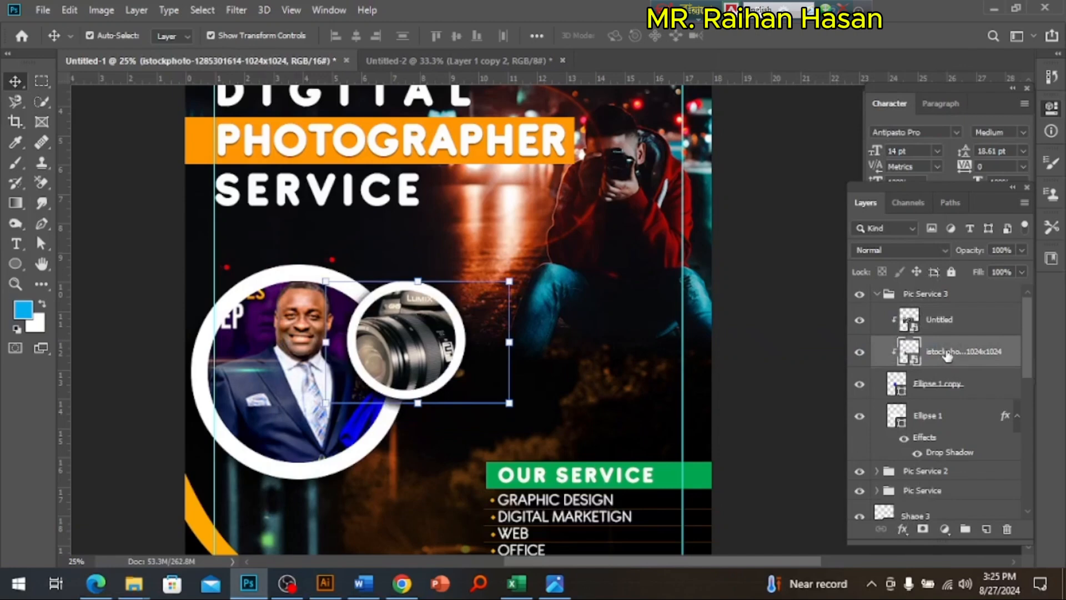
key(ctrl+e)
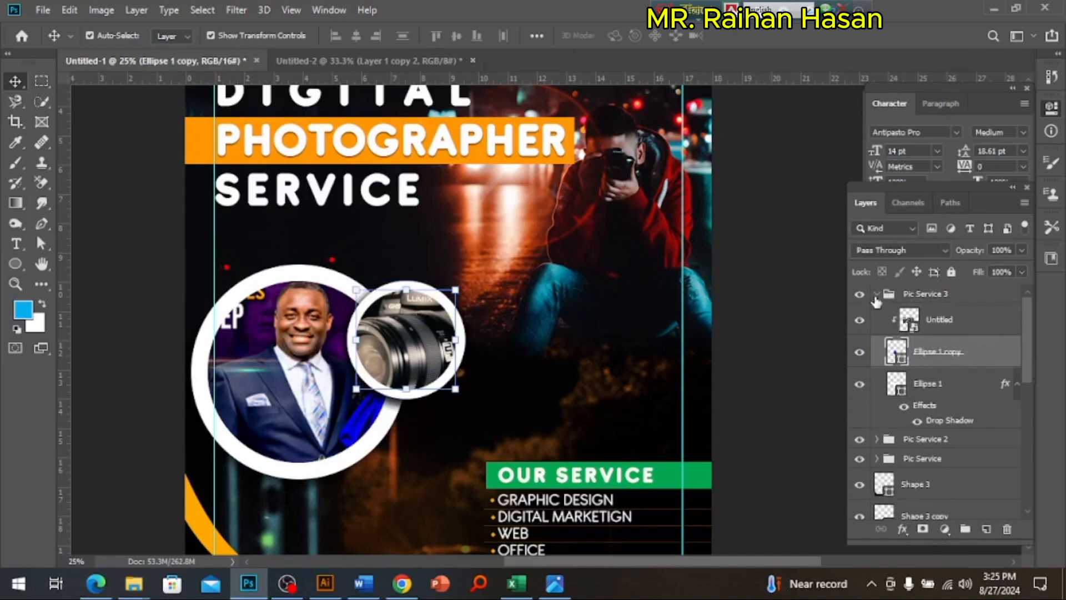
Step: Move the Pic Service 3 group down and slightly left, onto the large circle's lower-right edge just below the beach photo circle
click(876, 297)
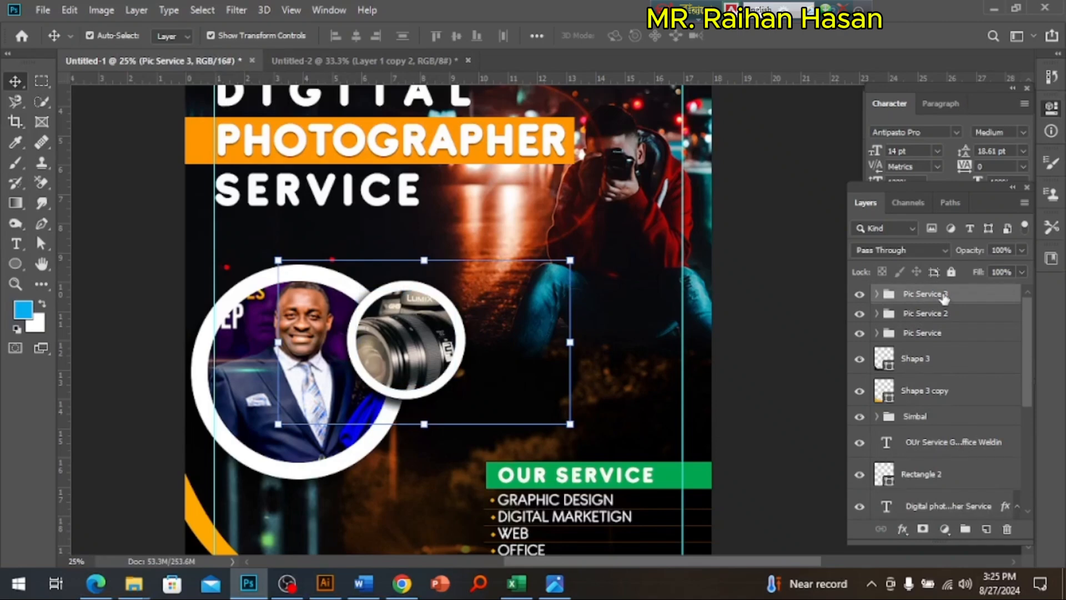
key(shift+Down)
key(shift+Down)
key(shift+Down)
key(shift+Down)
key(shift+Down)
key(shift+Down)
key(shift+Down)
key(shift+Down)
key(shift+Down)
key(shift+Down)
key(shift+Down)
key(shift+Down)
key(shift+Down)
key(shift+Down)
key(shift+Down)
key(shift+Down)
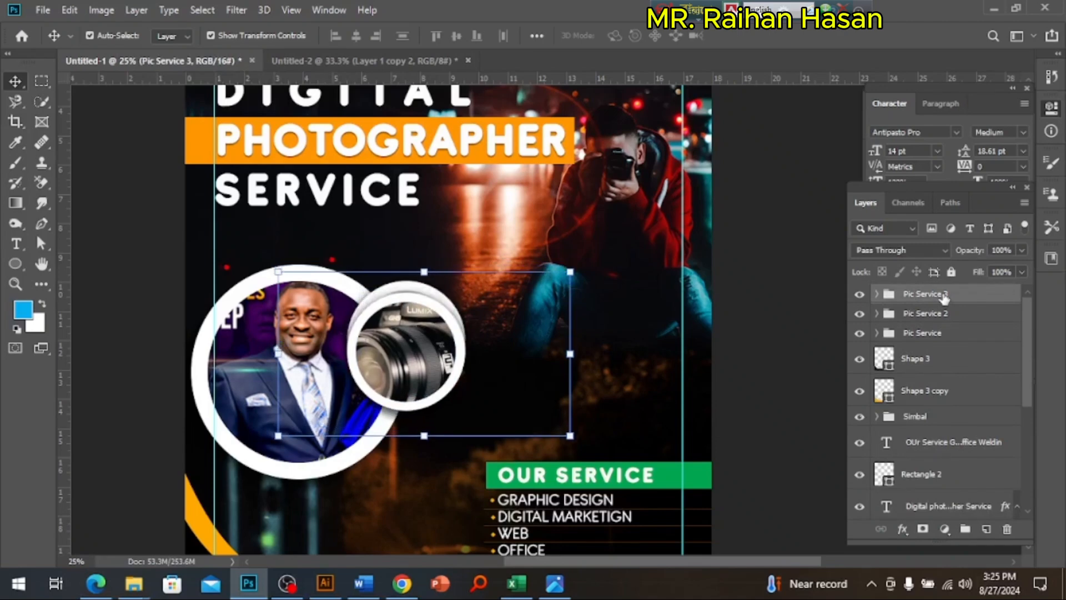
key(shift+Down)
key(shift+Down)
key(shift+Down)
key(shift+Down)
key(shift+Down)
key(shift+Down)
key(shift+Down)
key(shift+Down)
key(shift+Down)
key(shift+Down)
key(shift+Down)
key(shift+Down)
key(shift+Down)
key(shift+Down)
key(shift+Down)
key(shift+Down)
key(shift+Down)
key(shift+Down)
key(shift+Down)
key(shift+Down)
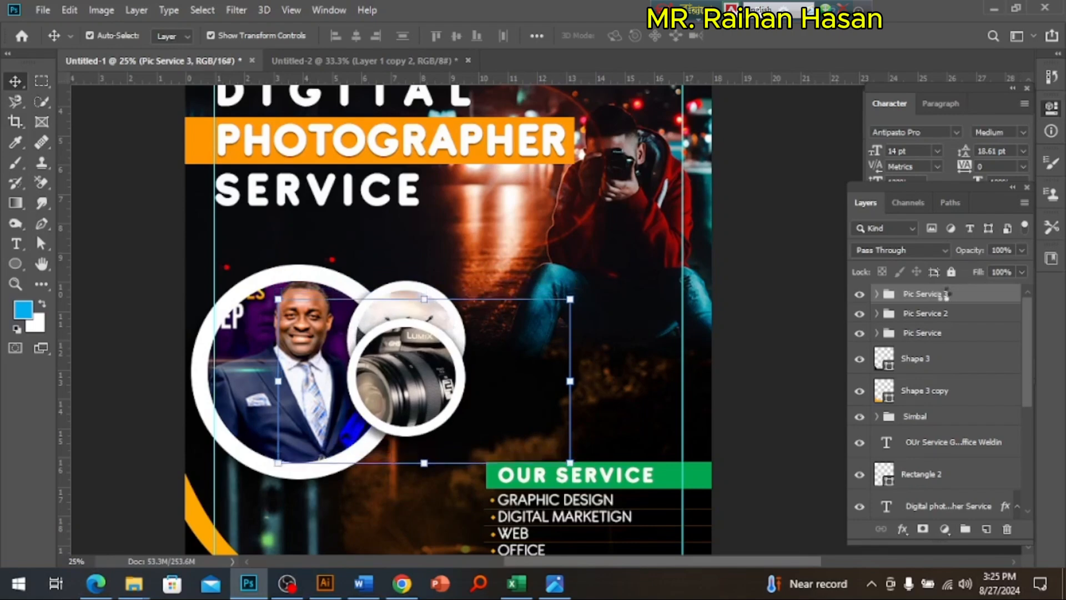
key(shift+Down)
key(shift+Down)
key(shift+Down)
key(shift+Down)
key(shift+Left)
key(shift+Left)
key(shift+Left)
key(shift+Left)
key(shift+Left)
key(shift+Left)
key(shift+Left)
key(shift+Left)
key(shift+Left)
key(shift+Left)
key(shift+Left)
key(shift+Left)
key(shift+Left)
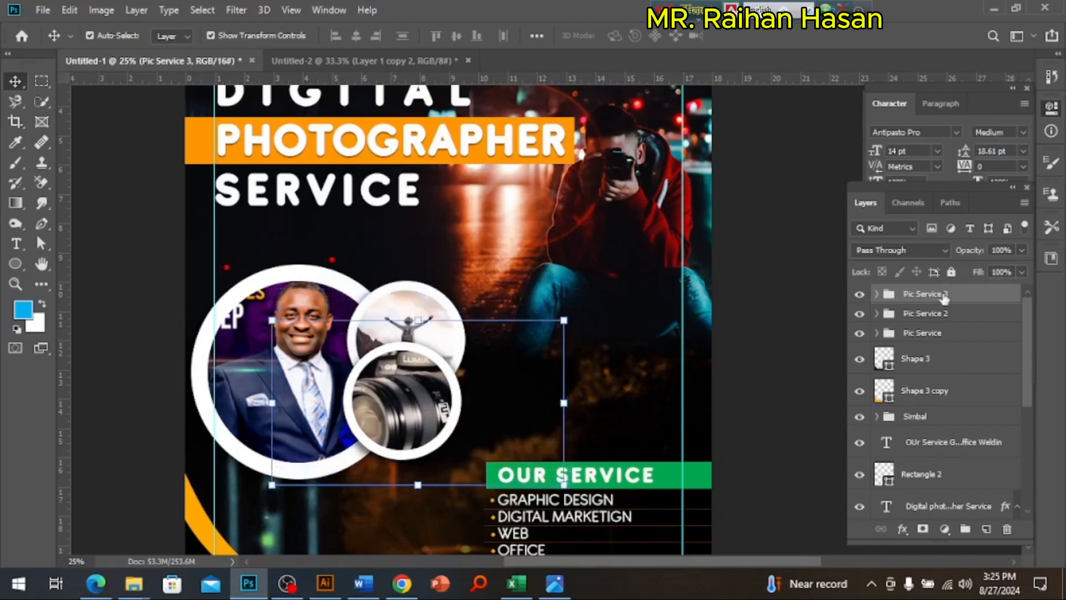
key(shift+Left)
key(shift+Left)
key(shift+Left)
key(shift+Left)
key(shift+Left)
key(shift+Left)
key(shift+Left)
key(shift+Left)
key(shift+Left)
key(shift+Left)
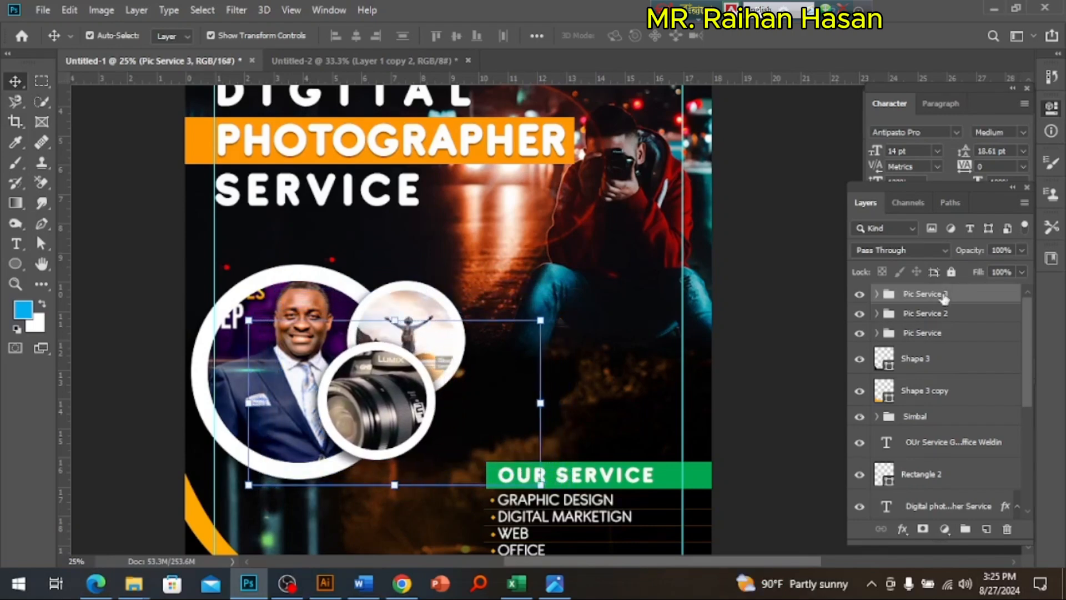
key(shift+Down)
key(shift+Down)
key(shift+Down)
key(shift+Down)
key(shift+Down)
key(shift+Down)
key(shift+Down)
key(shift+Down)
key(shift+Down)
key(shift+Down)
key(shift+Down)
key(shift+Down)
key(shift+Down)
key(shift+Down)
key(shift+Down)
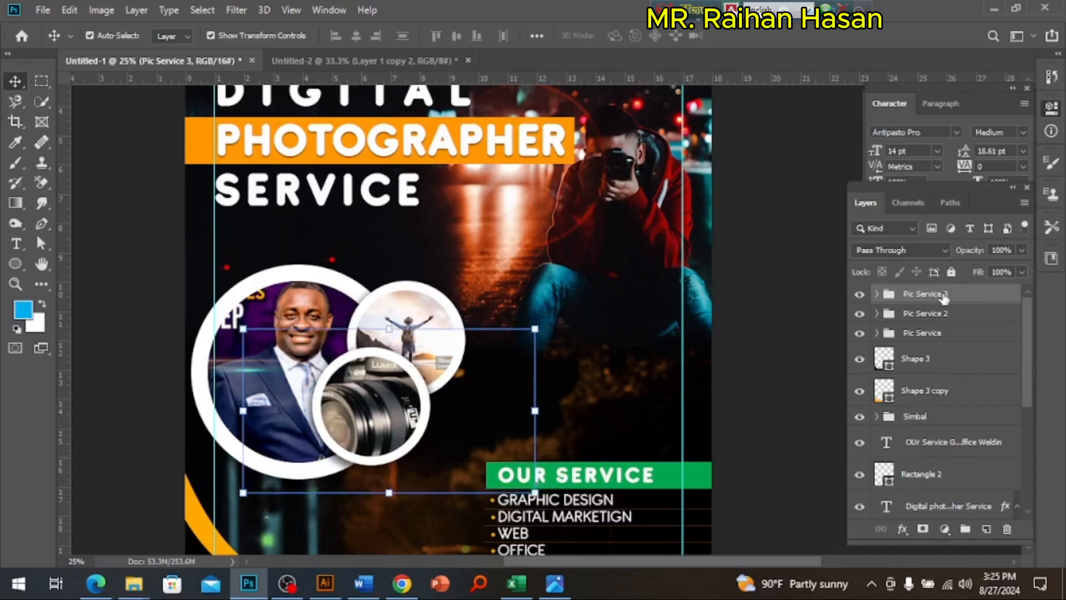
key(shift+Down)
key(shift+Down)
key(shift+Down)
key(shift+Right)
key(shift+Right)
key(shift+Right)
key(shift+Right)
key(shift+Right)
key(shift+Right)
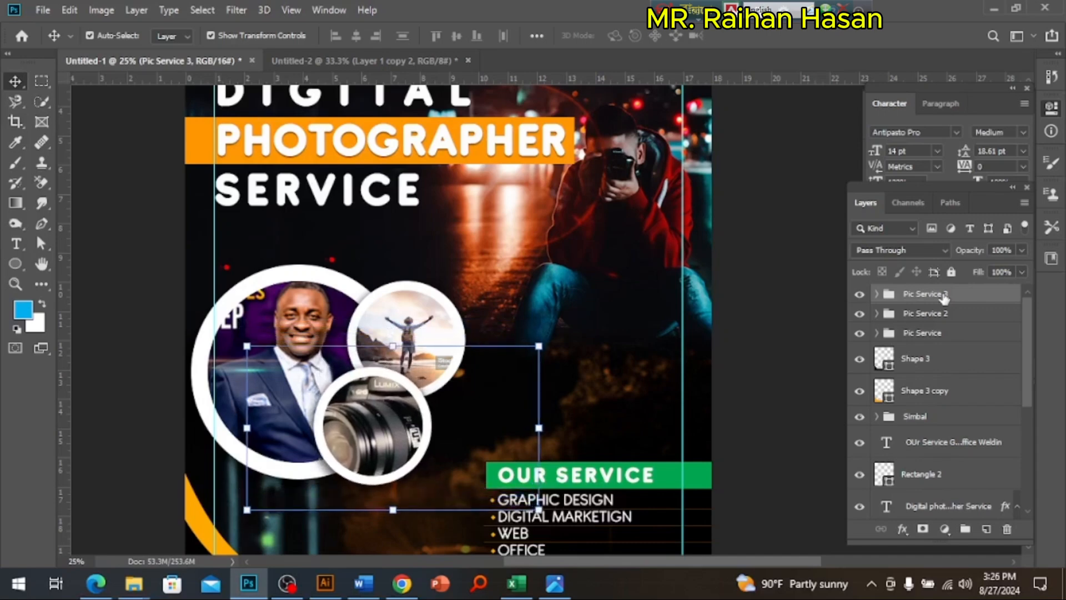
key(shift+Down)
key(shift+Down)
key(shift+Down)
key(shift+Down)
key(shift+Down)
key(shift+Down)
key(shift+Right)
key(shift+Right)
key(shift+Right)
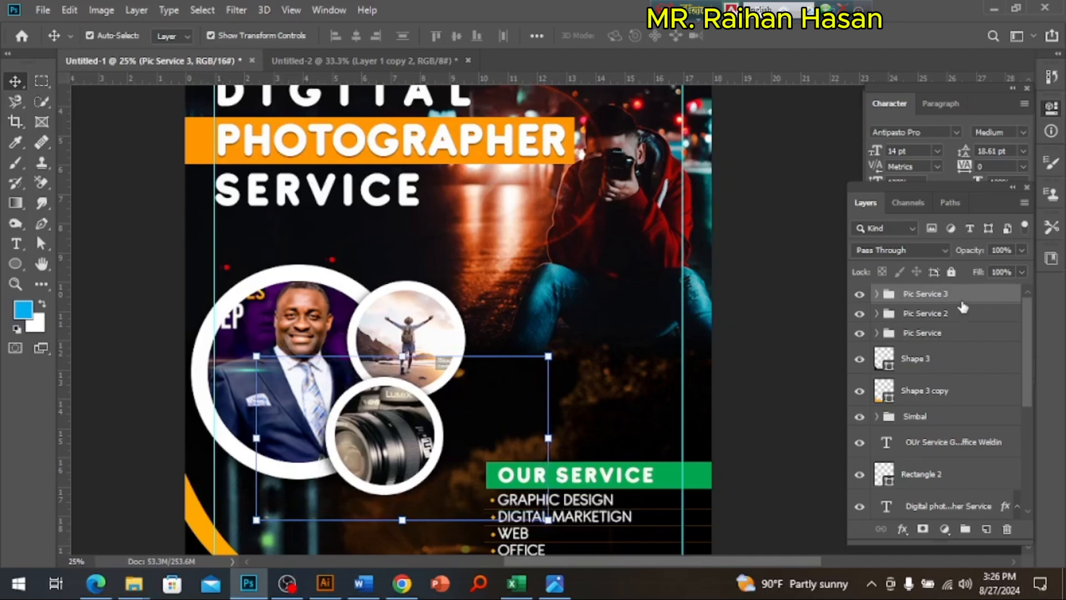
Step: Select the Pic Service, Pic Service 2 and Pic Service 3 groups and move them together up and left, past the poster's left edge
shift+click(950, 314)
shift+click(947, 334)
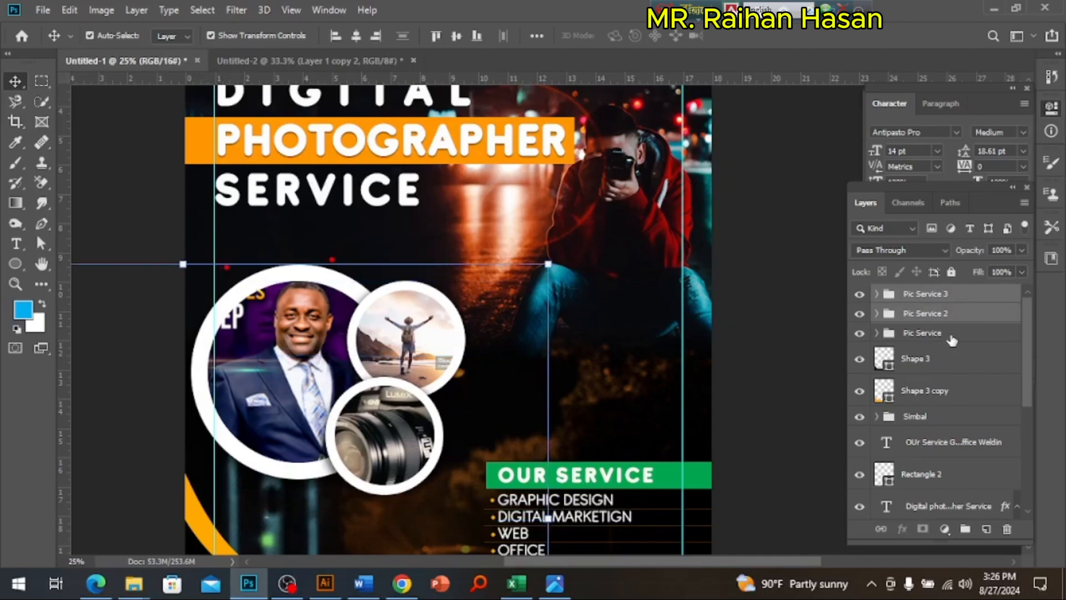
drag(372, 427, 334, 384)
key(ctrl+minus)
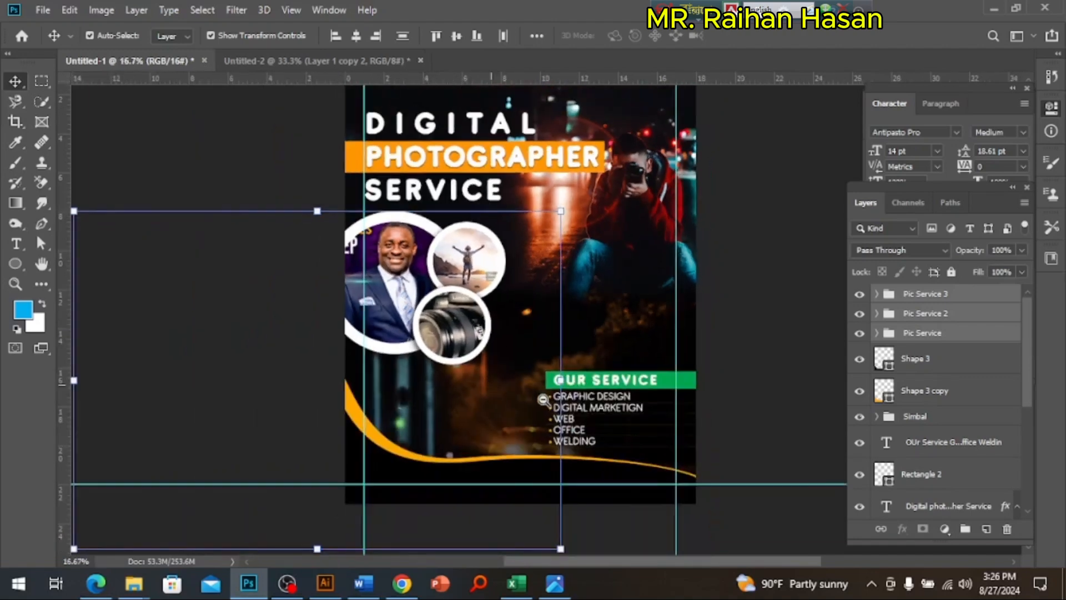
Step: Try enlarging the three selected Pic Service groups to 135.33% and repositioning them between the heading and the footer curve at the poster's edge
drag(560, 379, 728, 382)
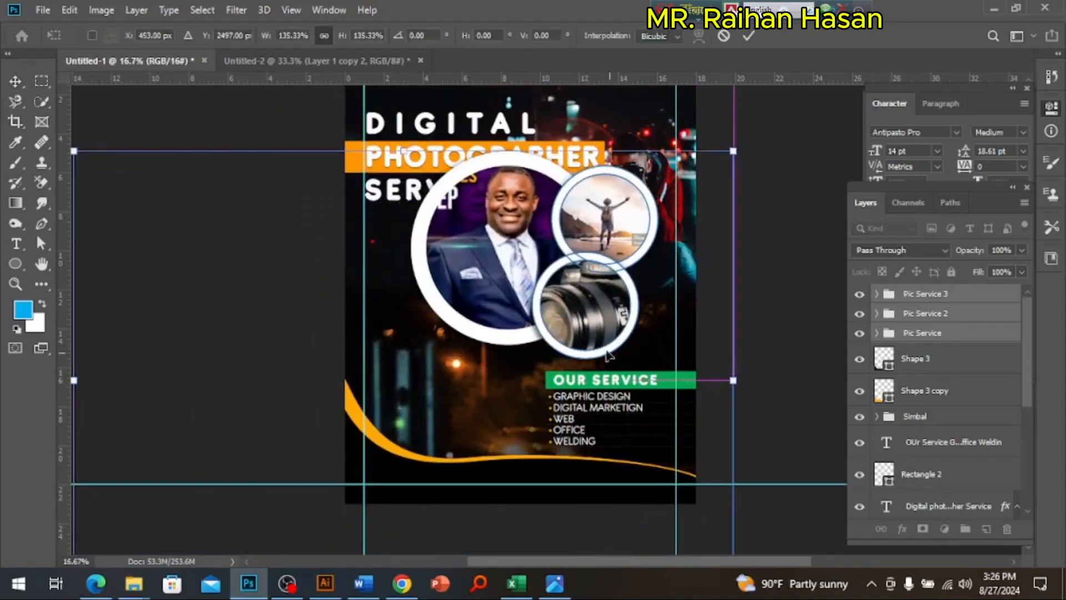
drag(557, 325, 486, 380)
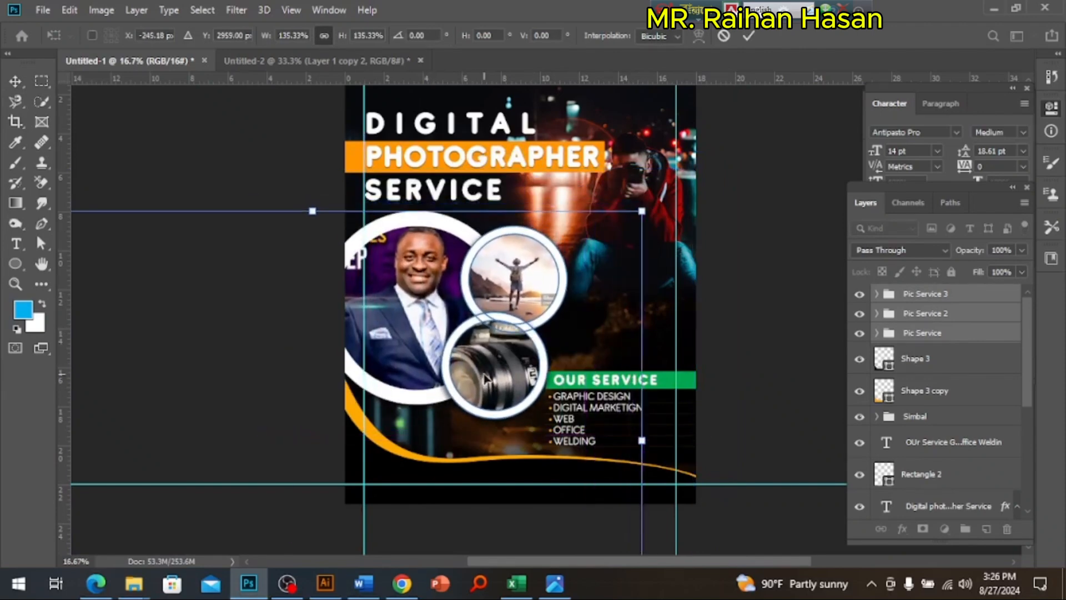
key(Return)
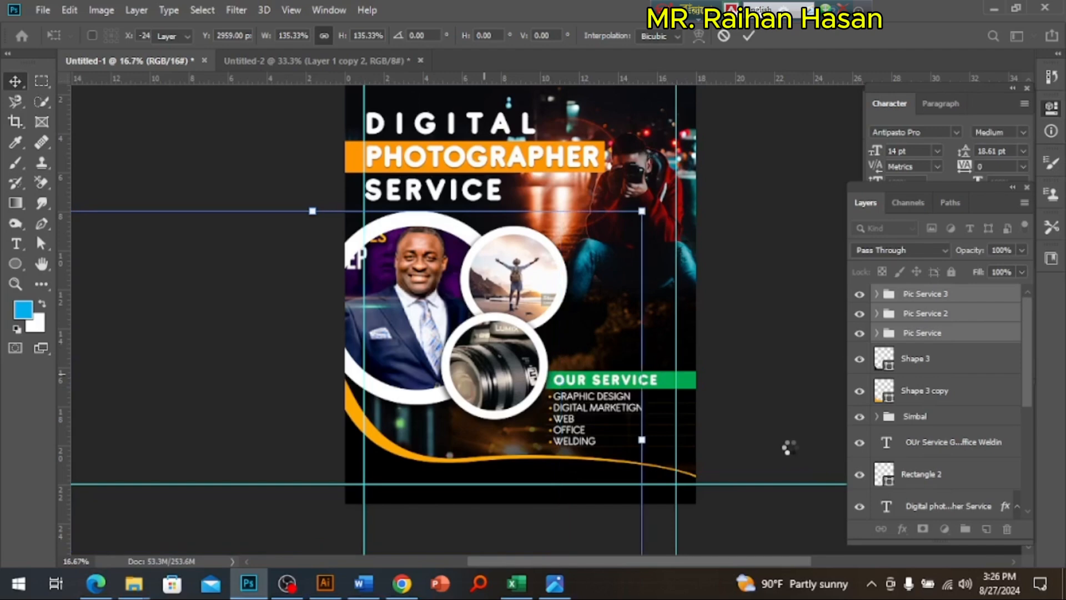
scroll(575, 254, up, 1)
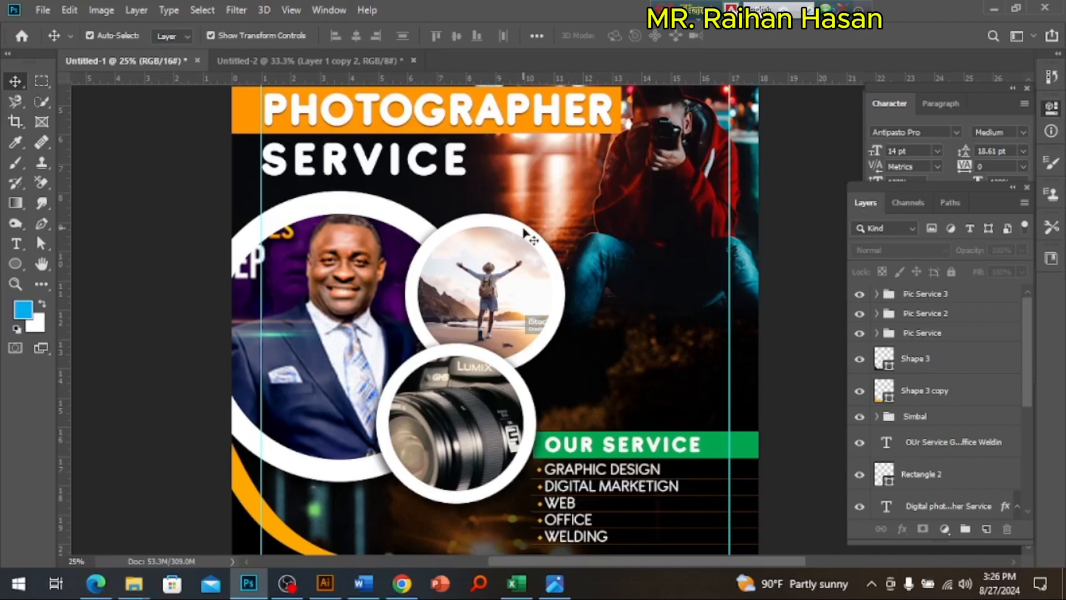
Step: Remove the white Ellipse 1 ring from the Pic Service group, leaving the clipped portrait circle
click(350, 205)
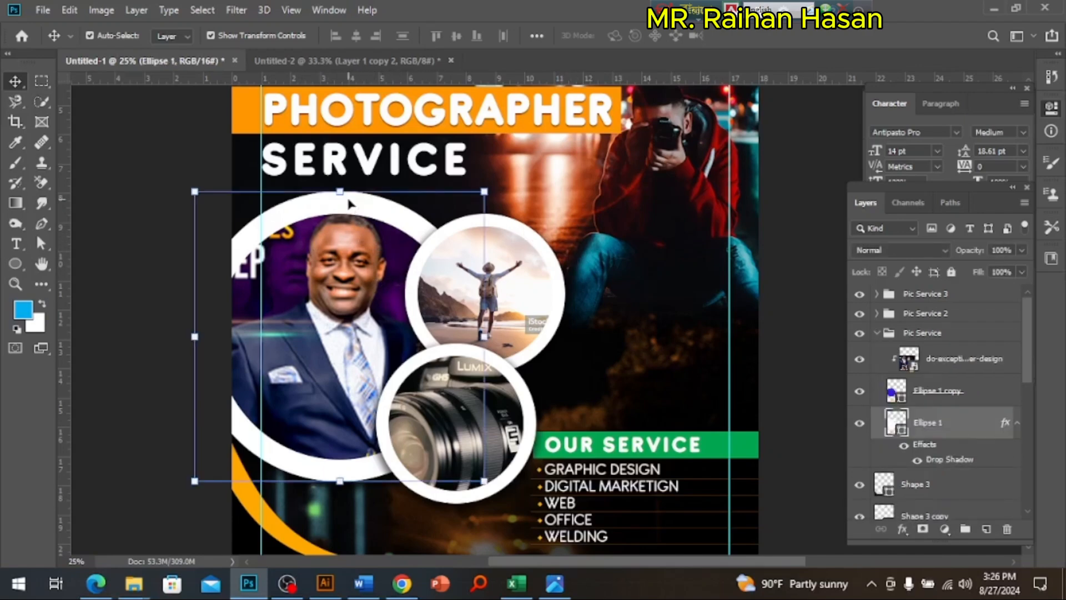
click(385, 266)
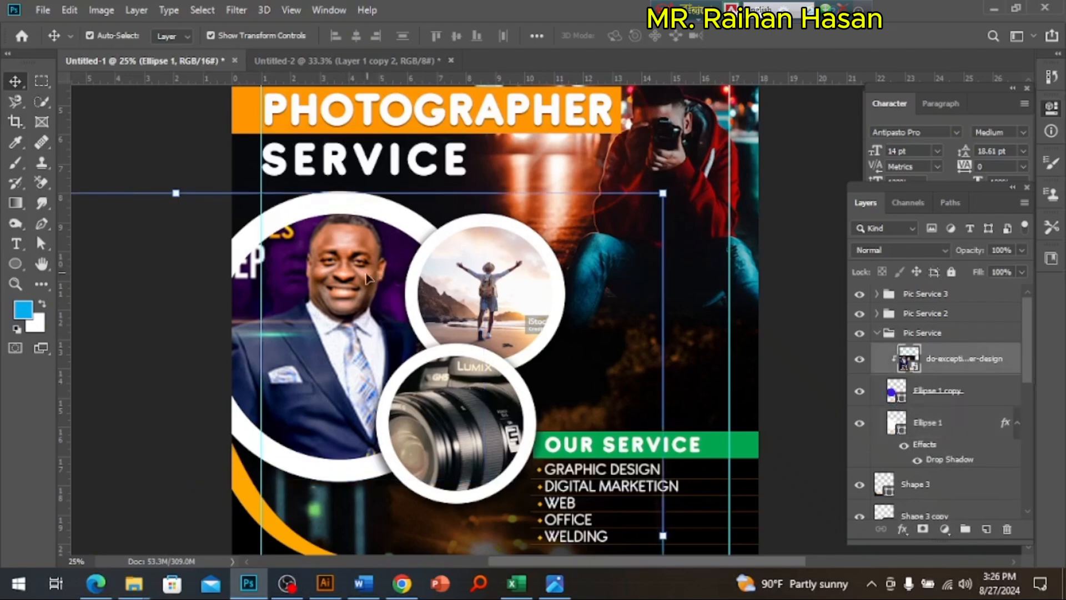
click(418, 294)
click(343, 315)
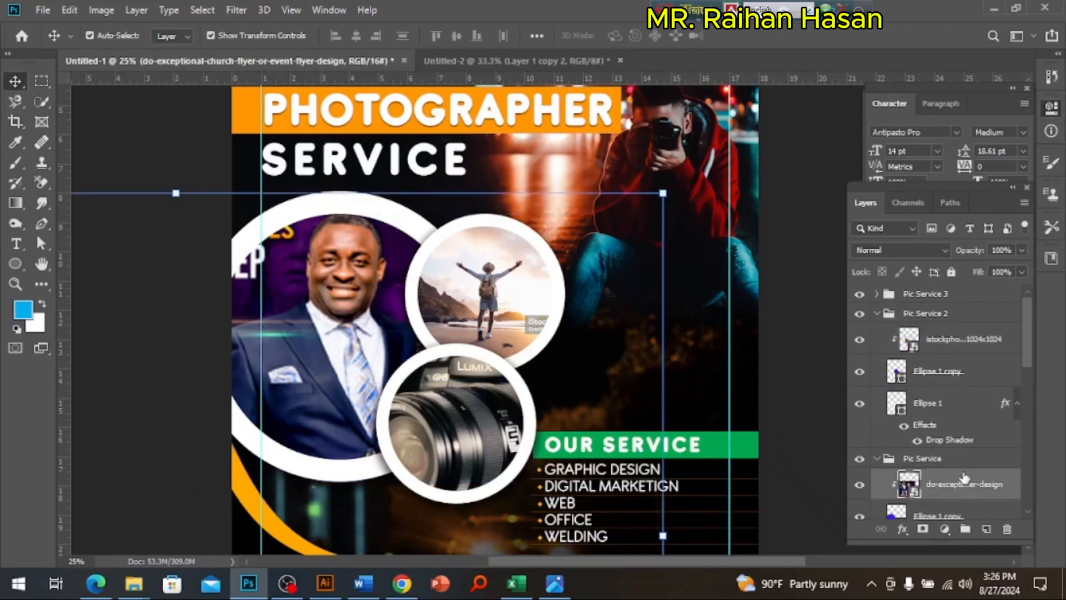
scroll(966, 486, down, 2)
scroll(929, 494, down, 1)
click(929, 494)
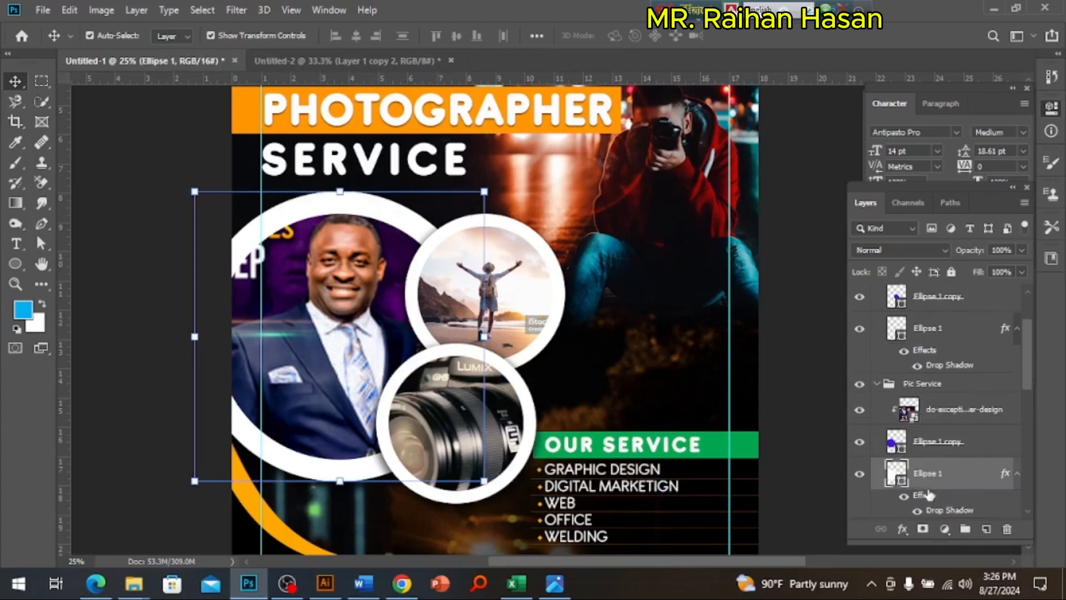
key(Delete)
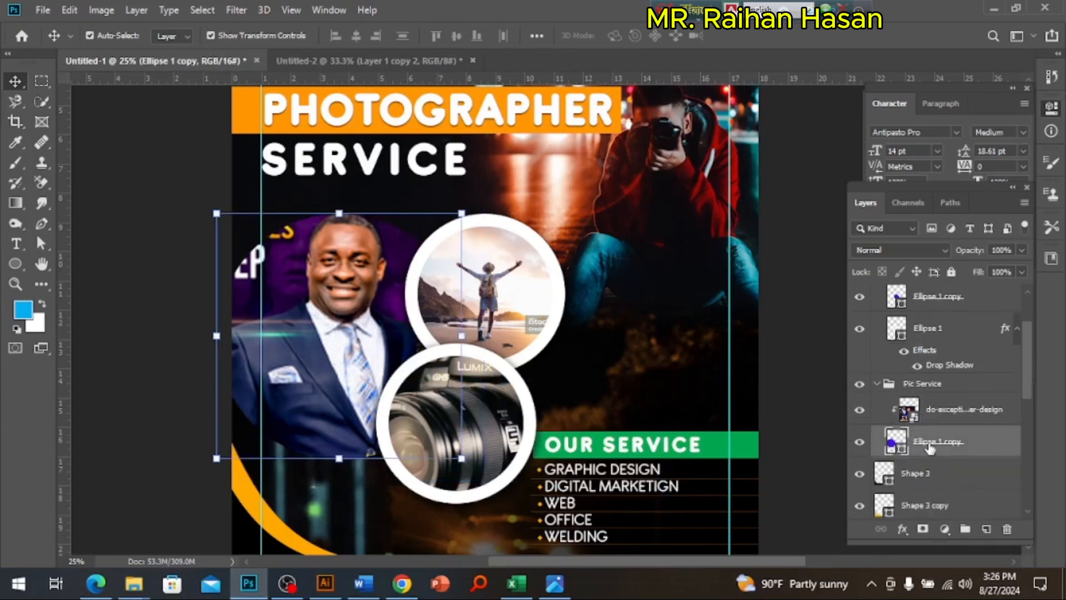
Step: Add a white outside stroke of 114 px to the portrait's Ellipse 1 copy circle
click(902, 529)
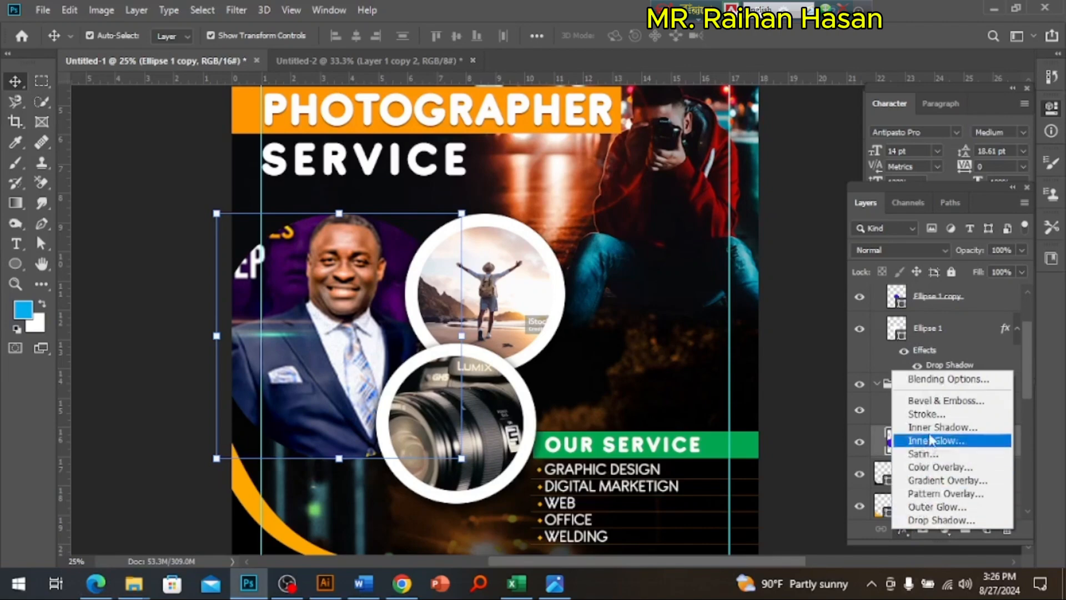
click(927, 414)
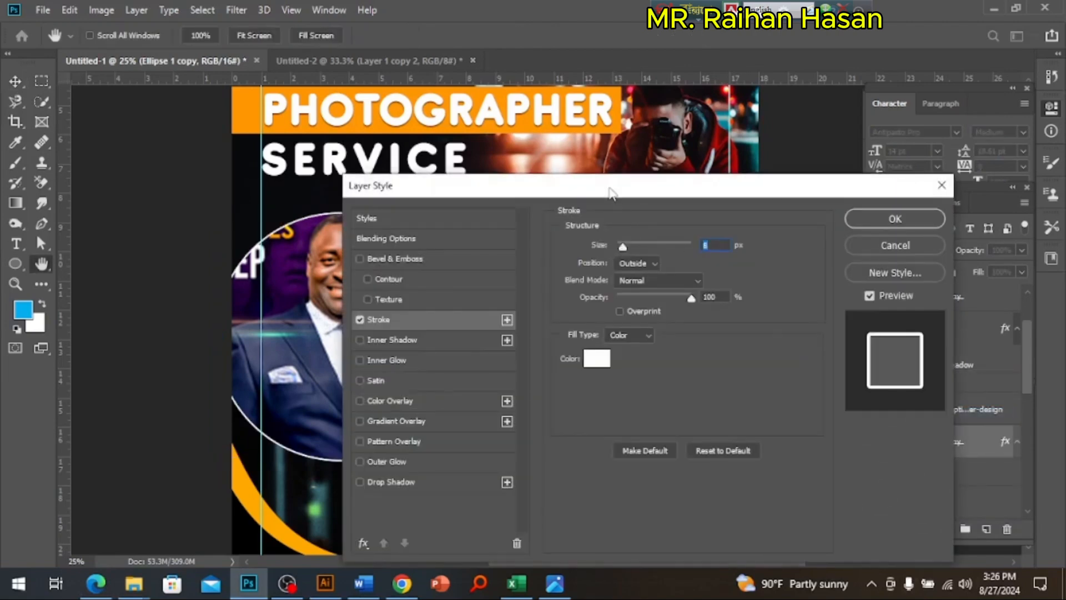
drag(611, 193, 851, 148)
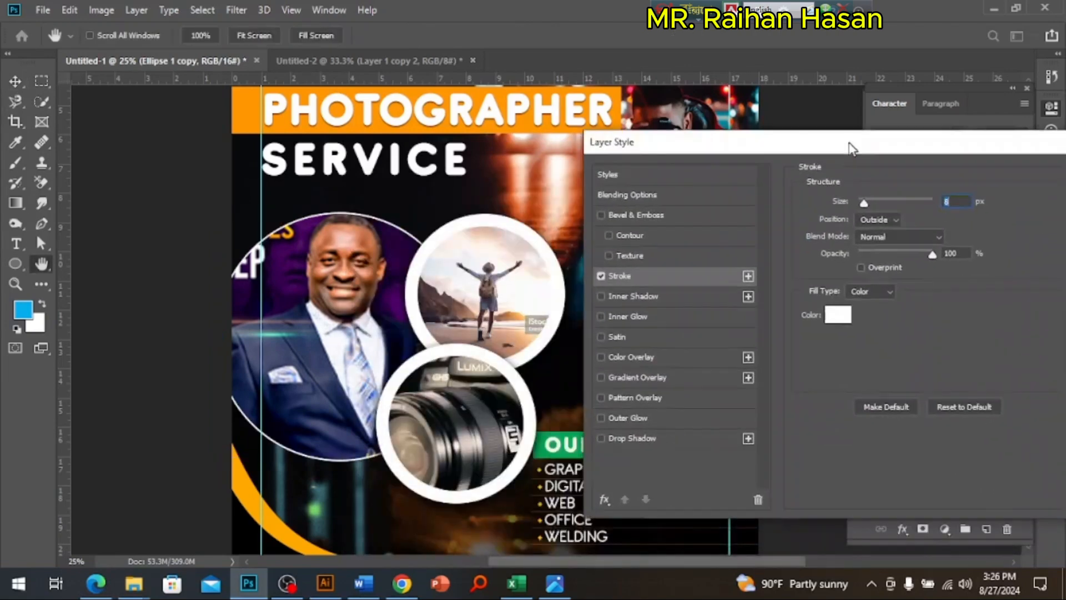
mouse_move(864, 203)
mouse_down()
mouse_move(909, 207)
mouse_move(880, 214)
mouse_move(898, 216)
mouse_up()
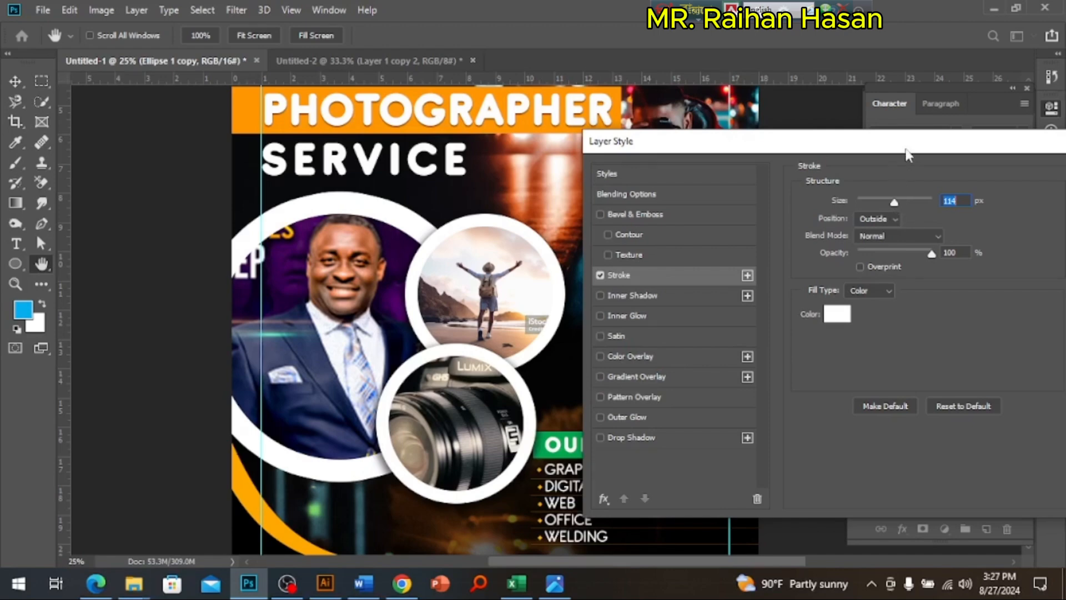
drag(911, 143, 689, 145)
click(911, 176)
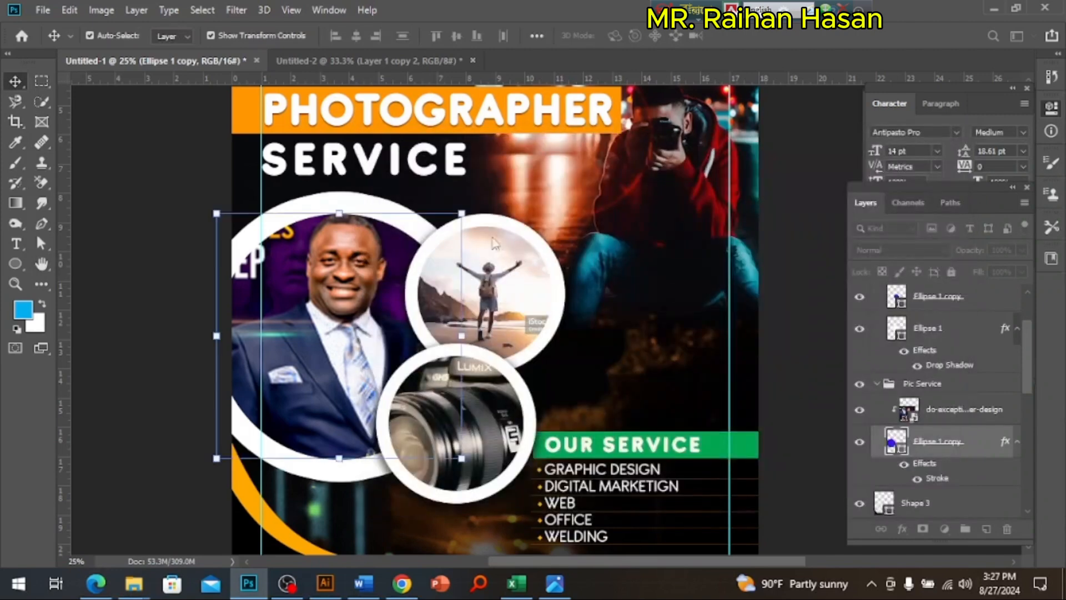
Step: Remove the white Ellipse 1 ring behind the beach photo in the Pic Service 2 group
click(414, 300)
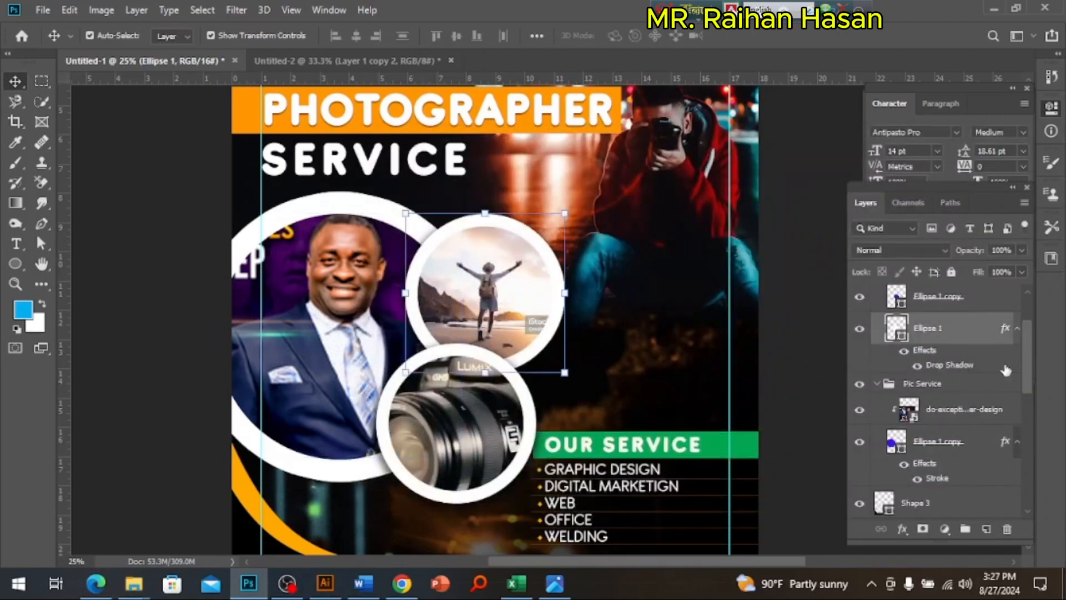
scroll(922, 337, up, 1)
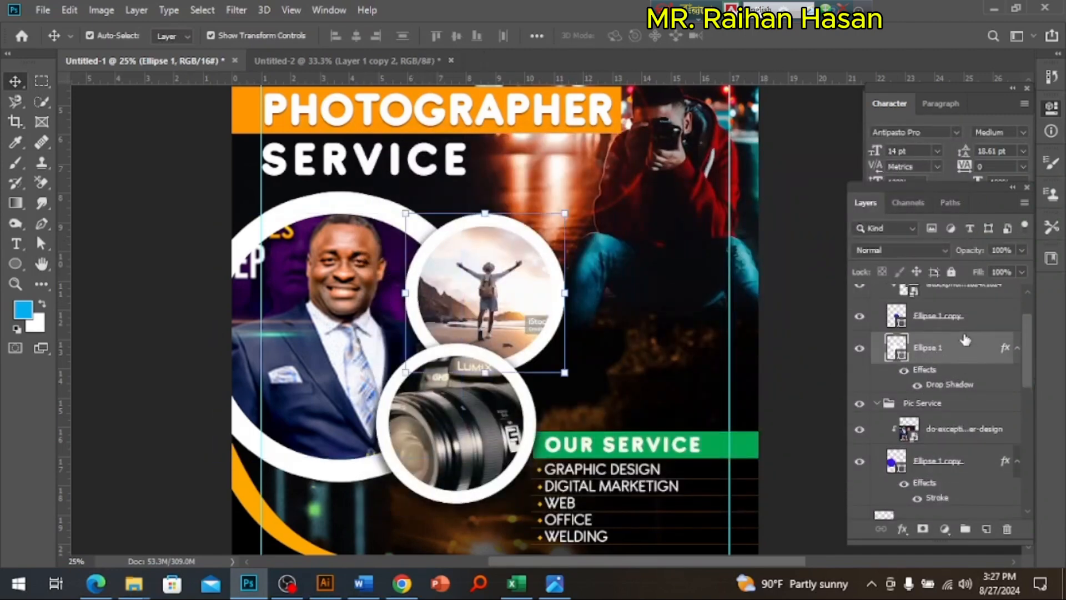
key(Delete)
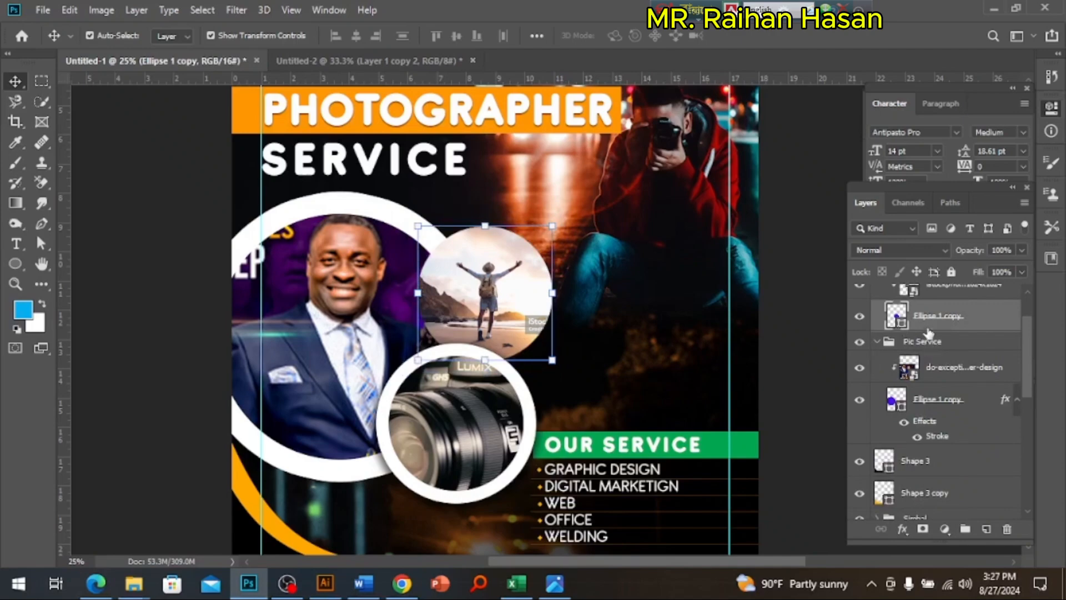
Step: Try a 114 px white stroke and a drop shadow with 85% opacity, 32 px distance, 44% spread and 250 px size on the beach photo circle
click(902, 531)
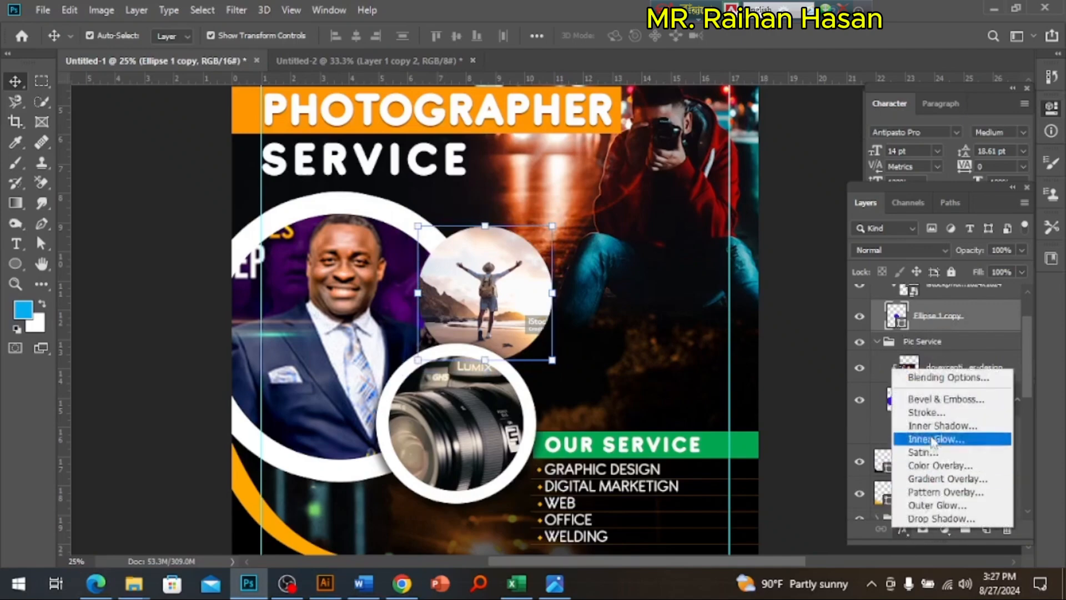
click(926, 412)
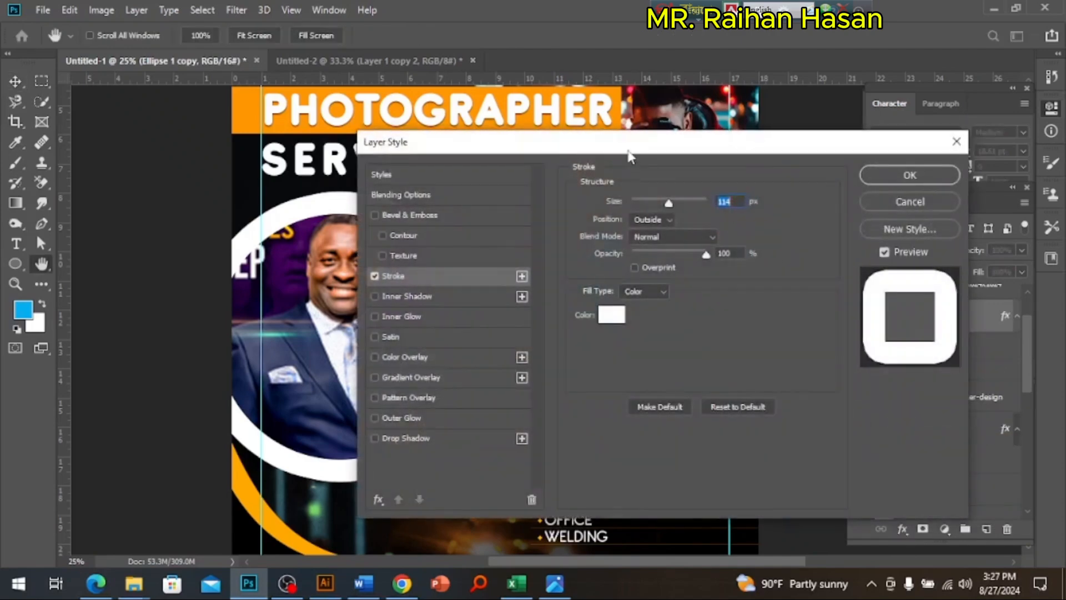
mouse_move(629, 160)
mouse_down()
mouse_move(917, 161)
mouse_move(881, 159)
mouse_up()
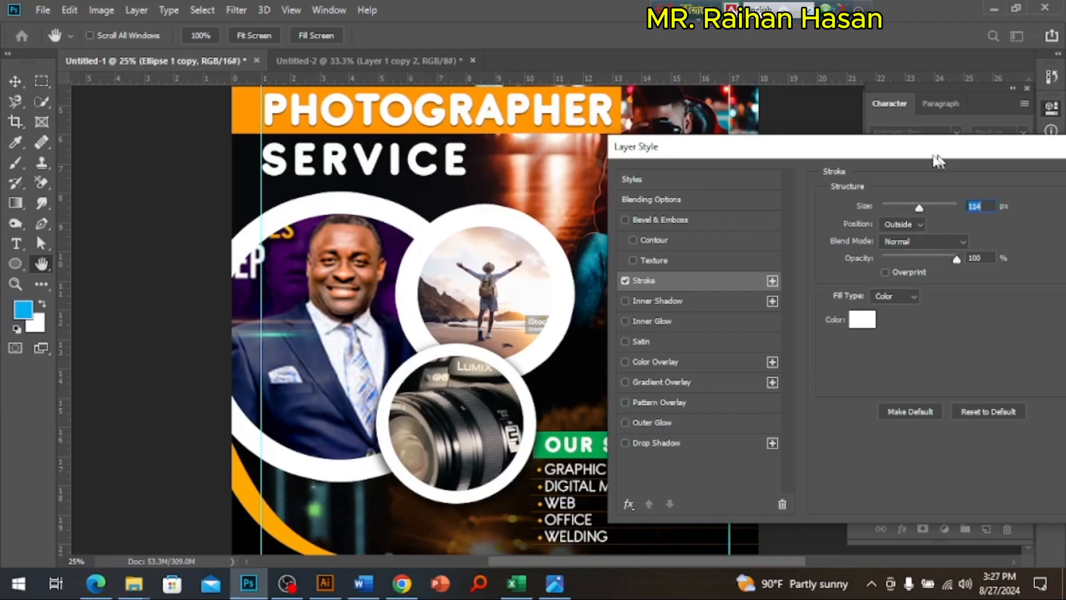
drag(944, 161, 928, 161)
click(641, 442)
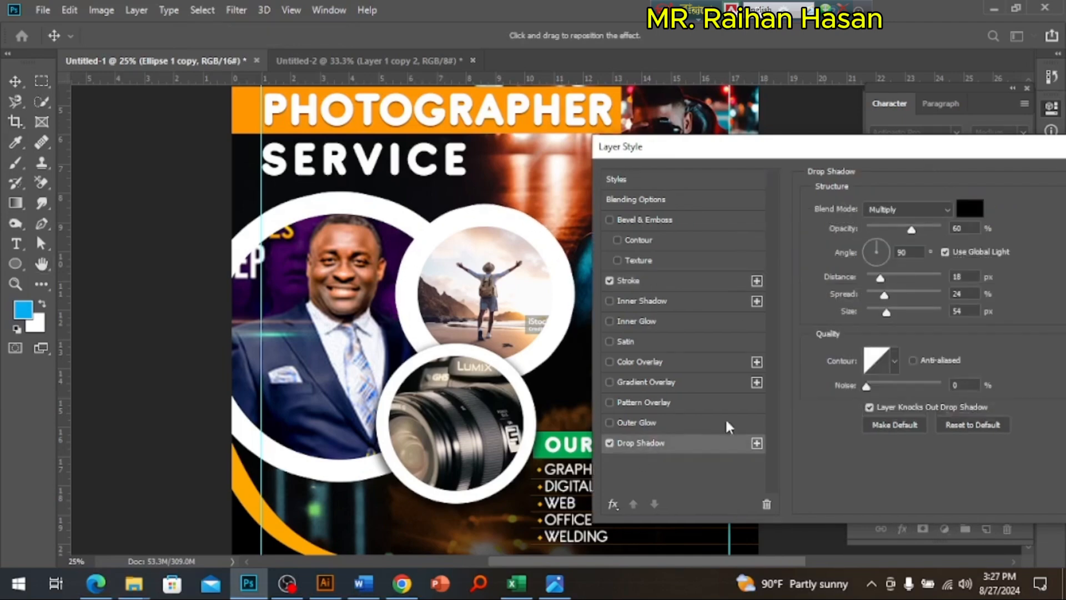
drag(914, 228, 929, 228)
drag(881, 278, 968, 312)
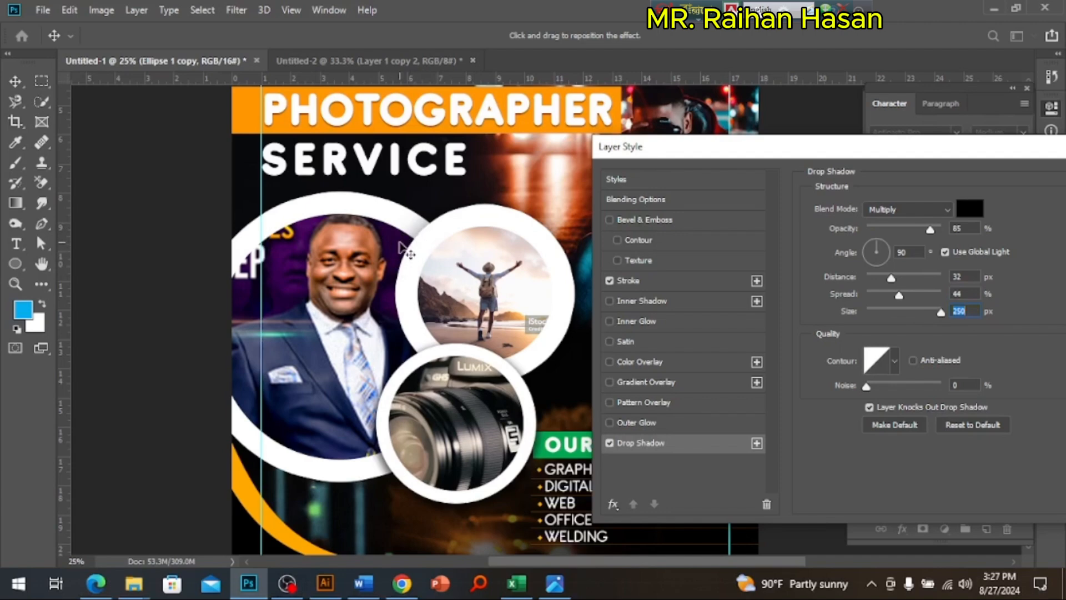
drag(717, 156, 465, 172)
click(892, 223)
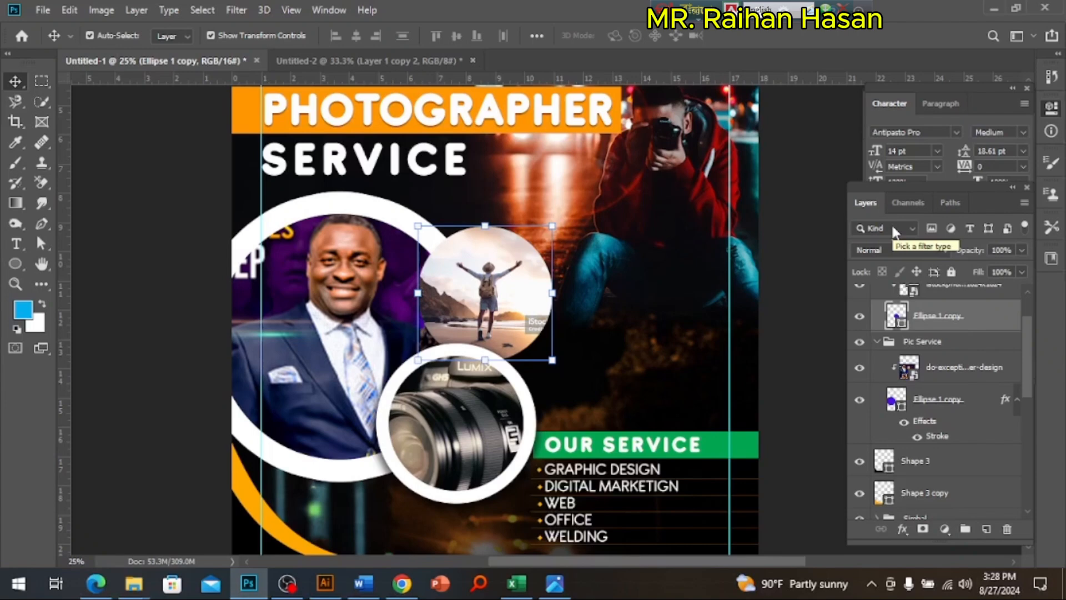
Step: Undo the ring removals, the portrait circle's stroke and the enlargement of the three Pic Service groups, and deselect the groups
key(ctrl+z)
key(ctrl+z)
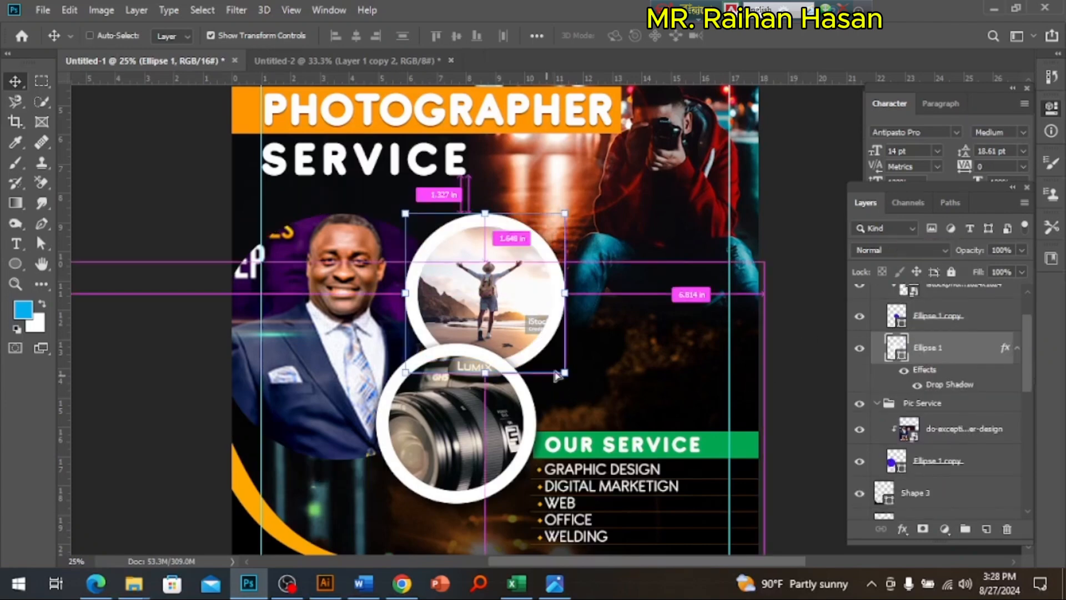
key(ctrl+z)
key(ctrl+z)
key(ctrl+z)
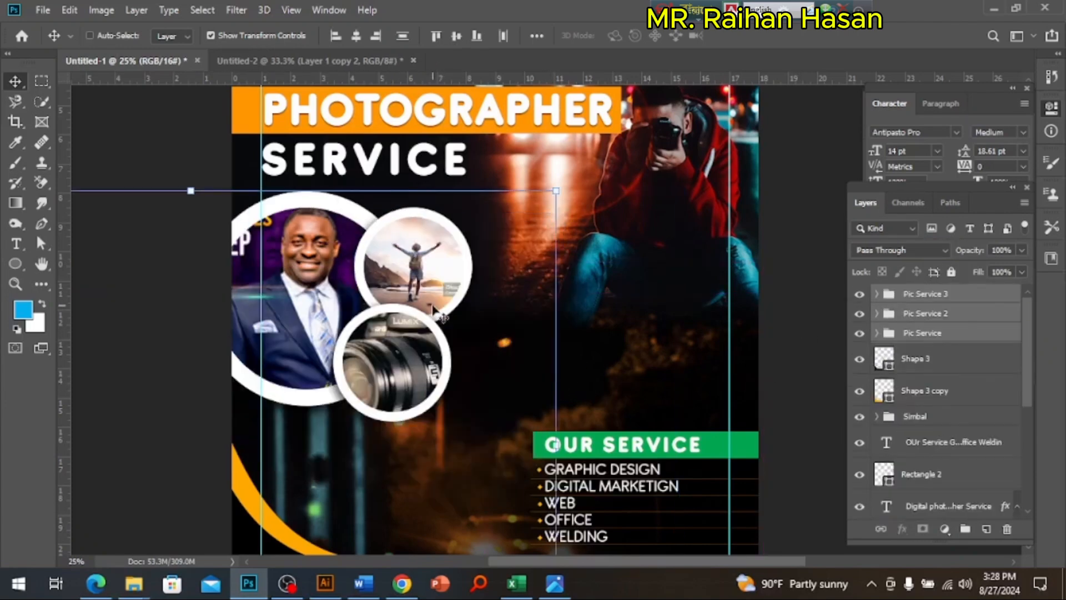
ctrl+click(793, 356)
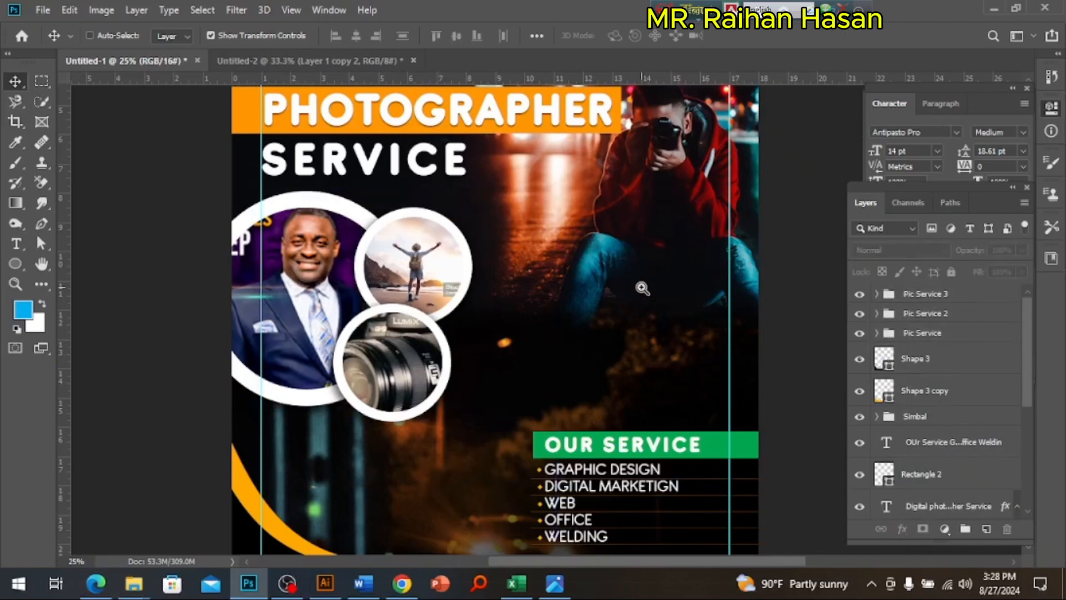
Step: Draw a circle shape 753 px in diameter over the seated photographer's legs, above the OUR SERVICE heading
ctrl+click(643, 287)
drag(652, 319, 531, 319)
click(15, 264)
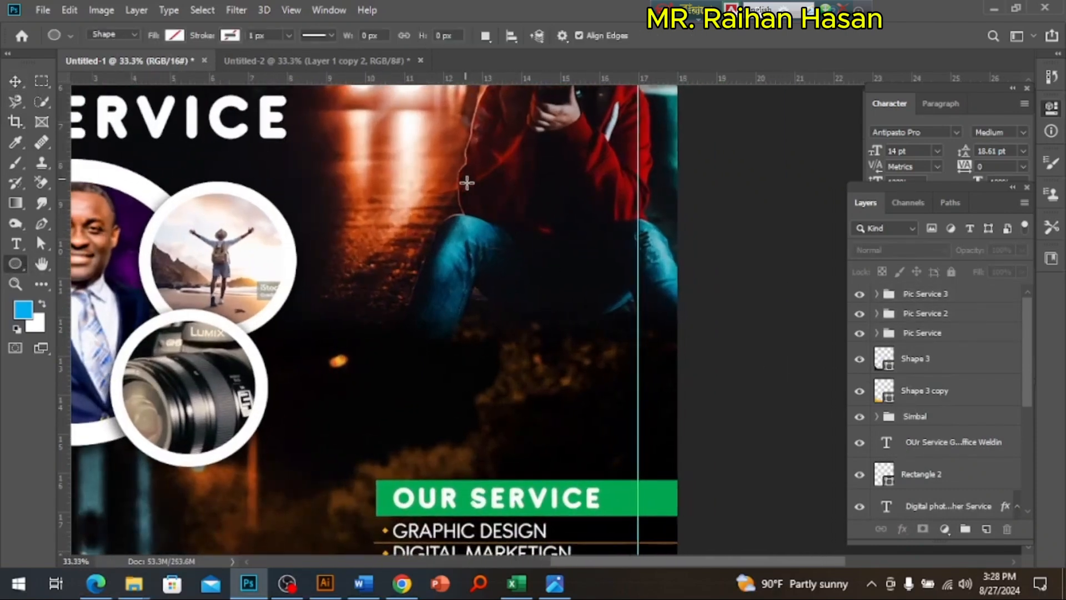
drag(467, 183, 664, 428)
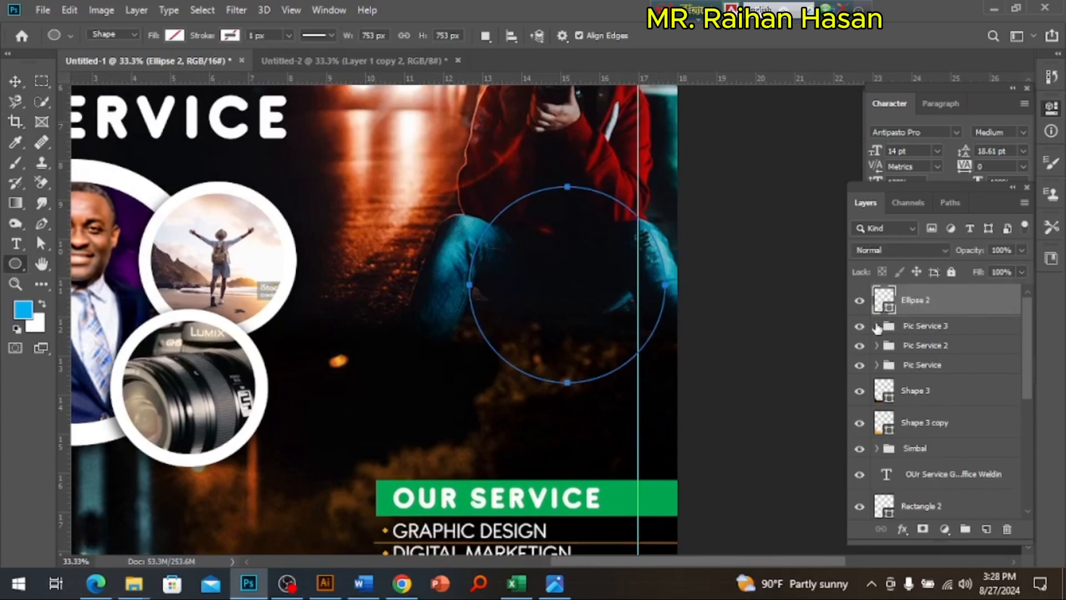
Step: Give the new circle a solid black fill, color 000000
double_click(889, 310)
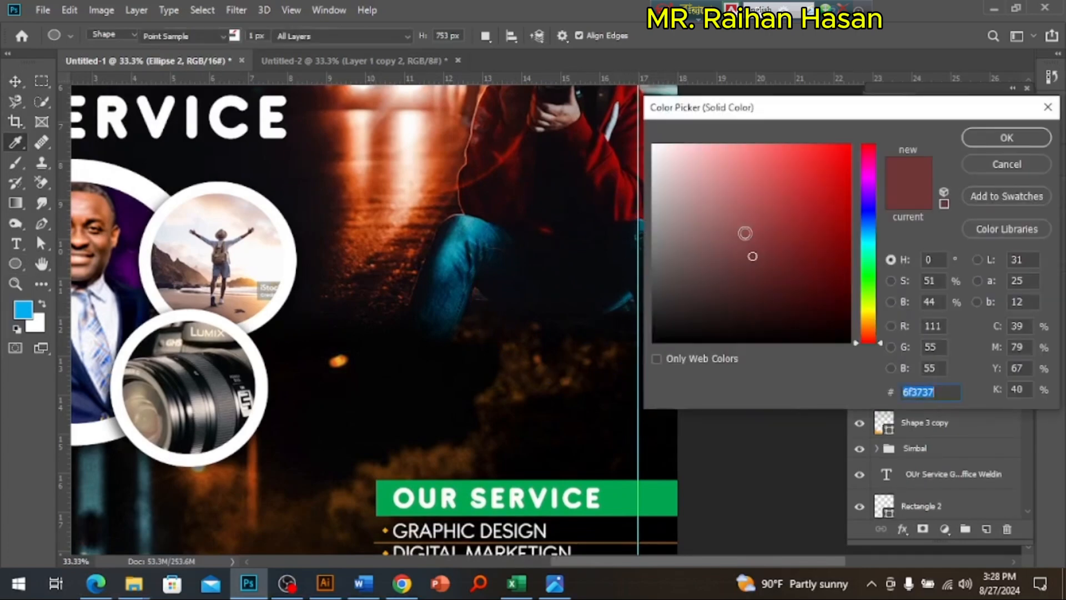
text(000000)
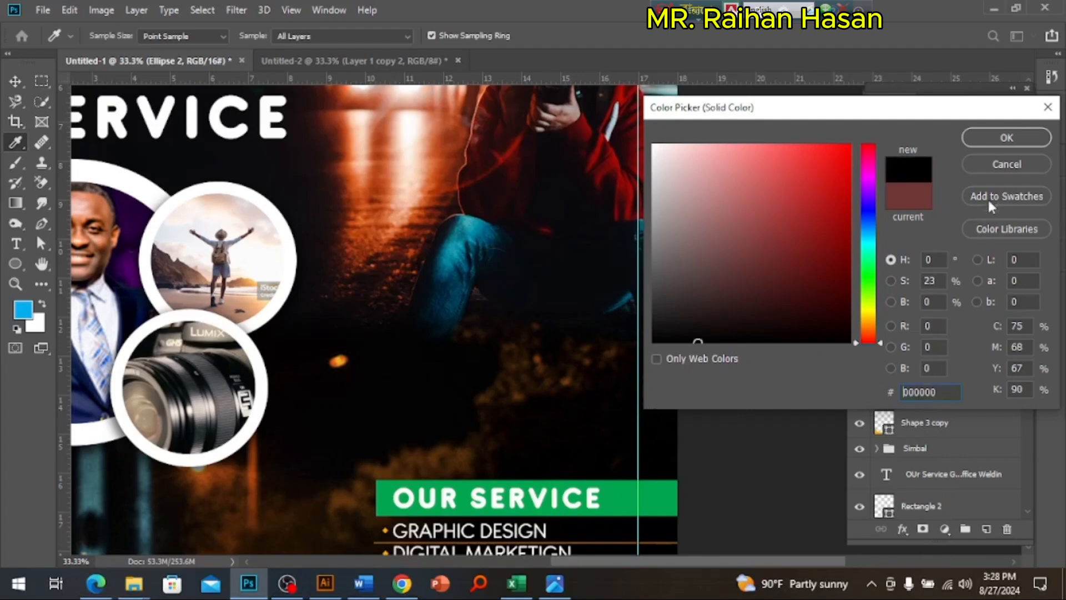
click(1007, 138)
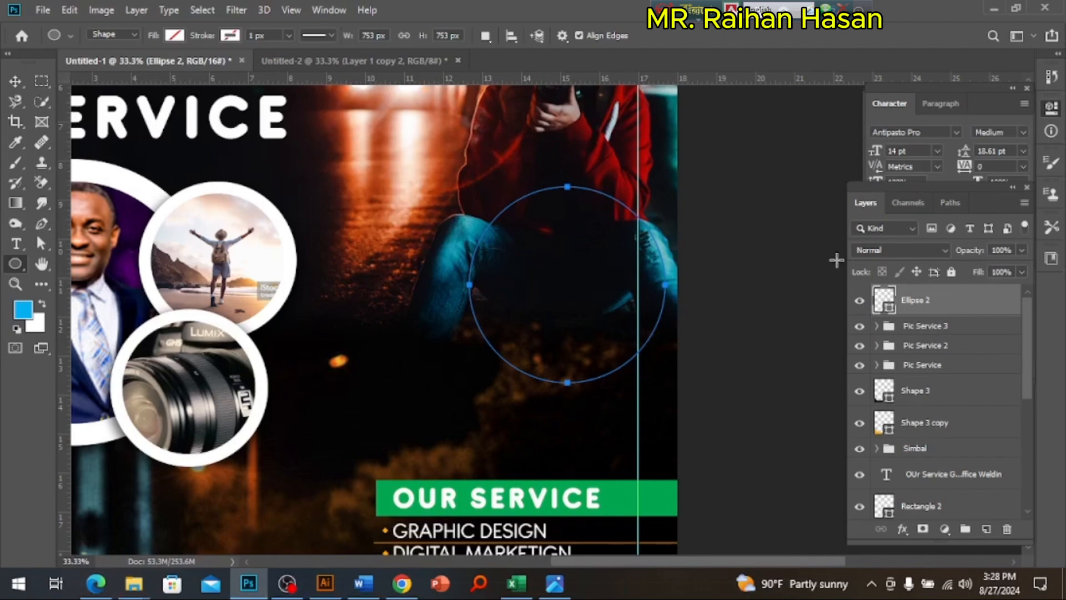
click(173, 36)
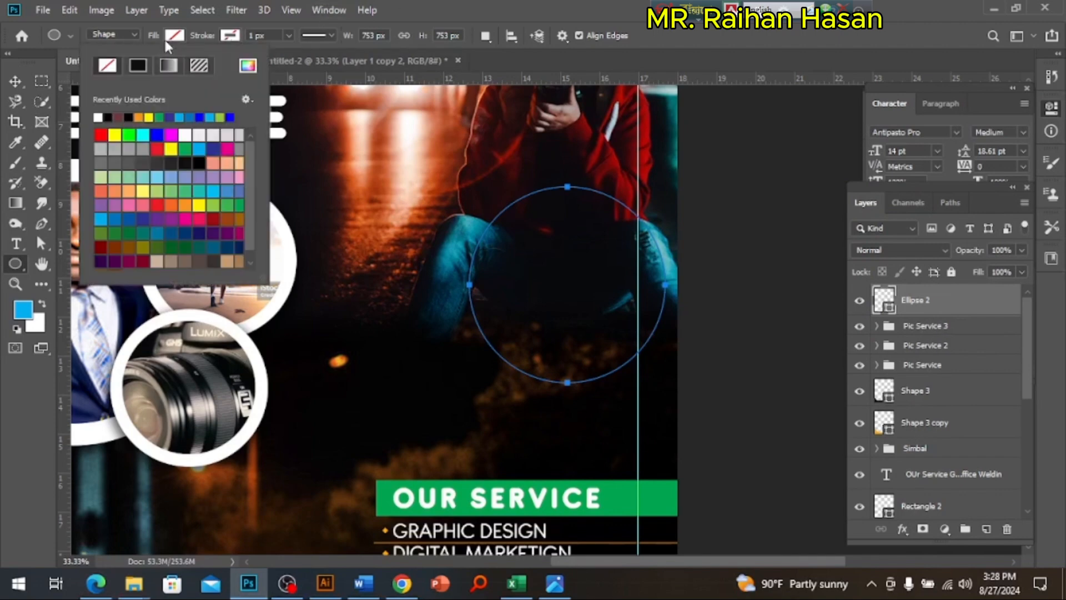
click(138, 65)
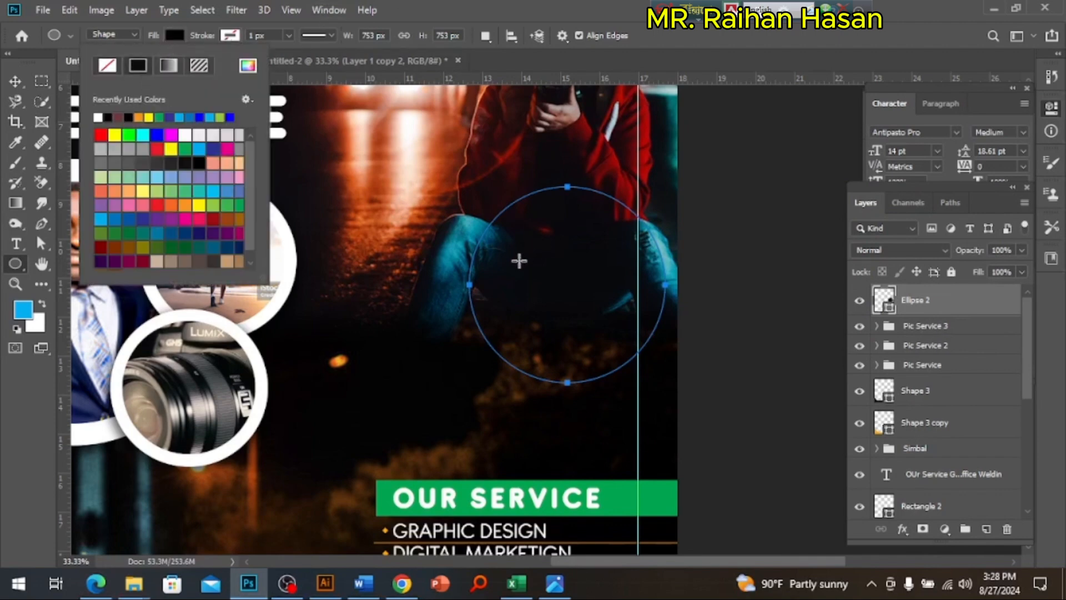
Step: Move the black circle slightly up and left, inside the margin guide, and duplicate it in place
click(16, 82)
drag(539, 271, 531, 260)
key(ctrl+j)
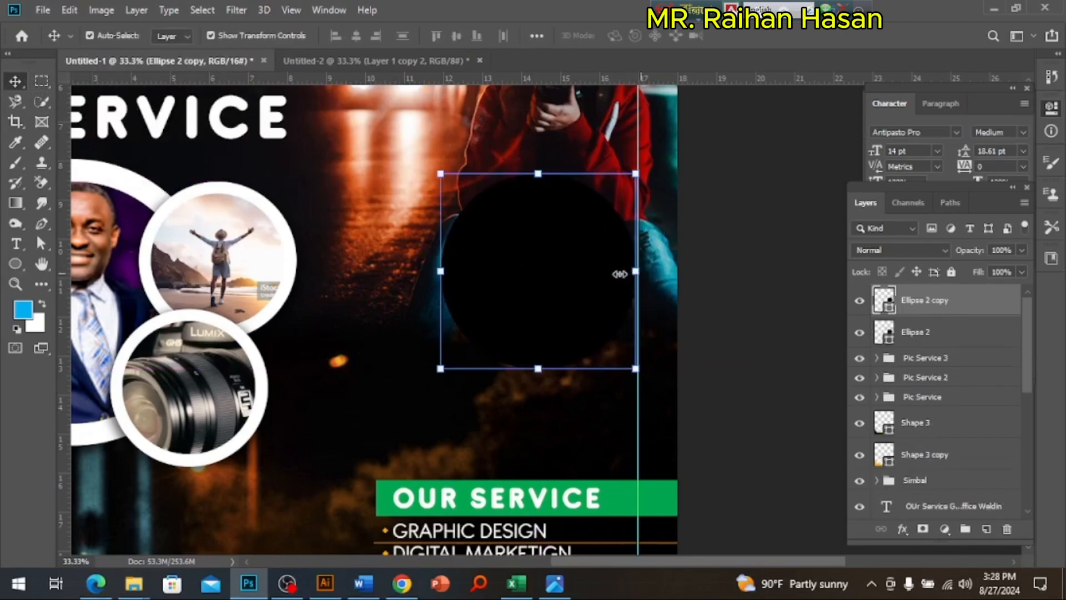
drag(615, 275, 616, 276)
key(ctrl+z)
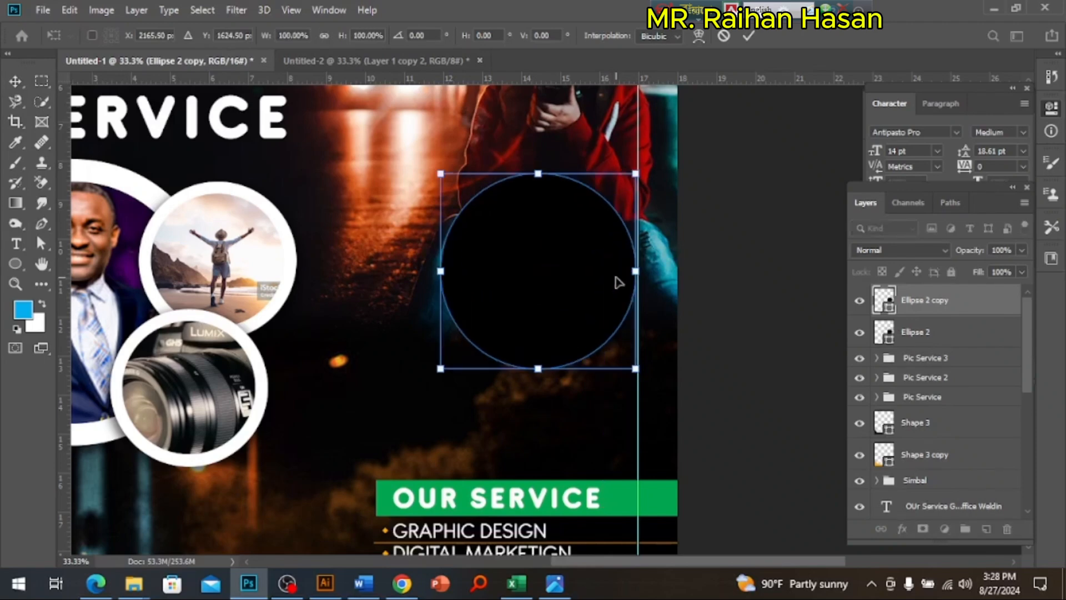
Step: Leave the free transform and delete the duplicate of the black circle
key(Escape)
key(Delete)
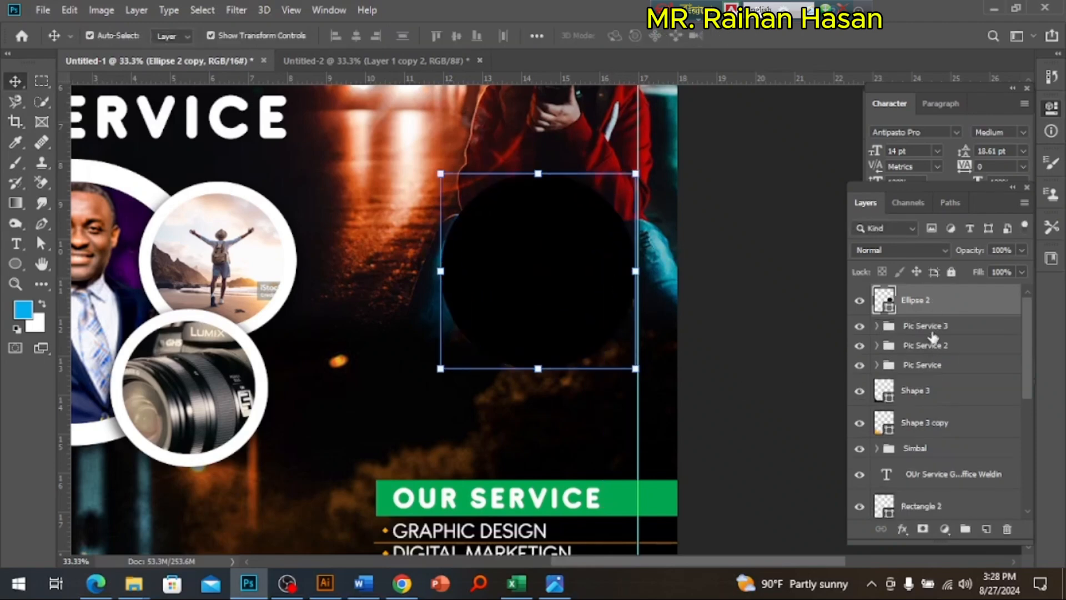
click(905, 529)
click(861, 402)
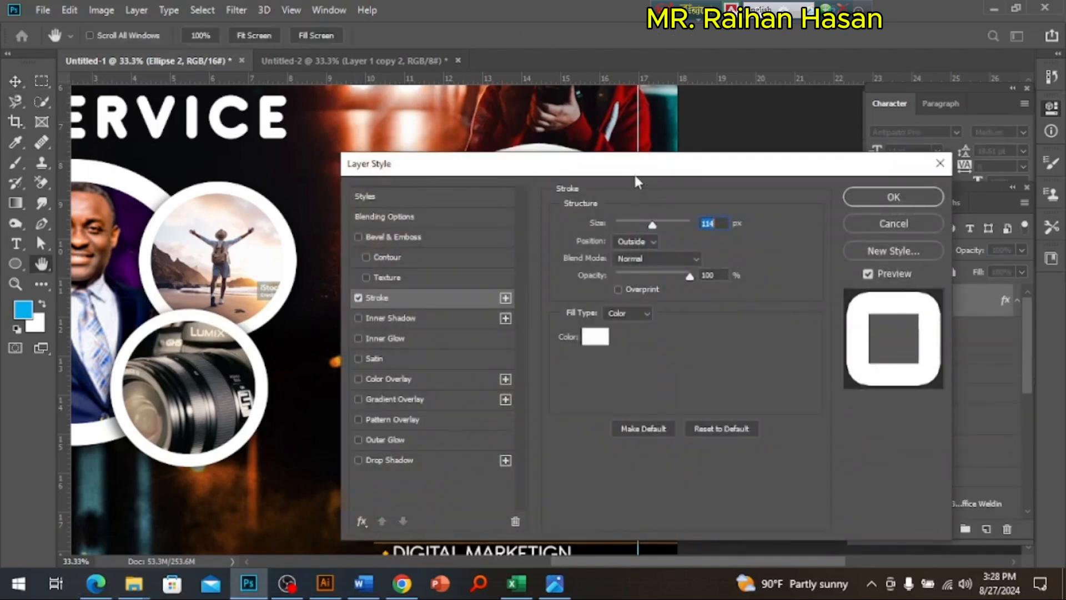
drag(635, 174, 751, 311)
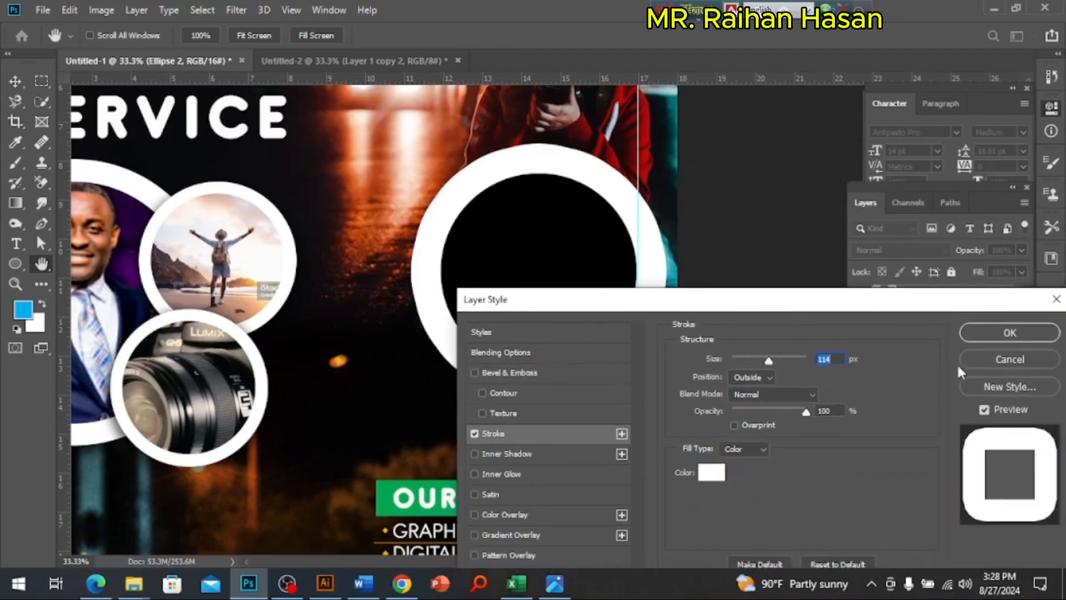
click(980, 360)
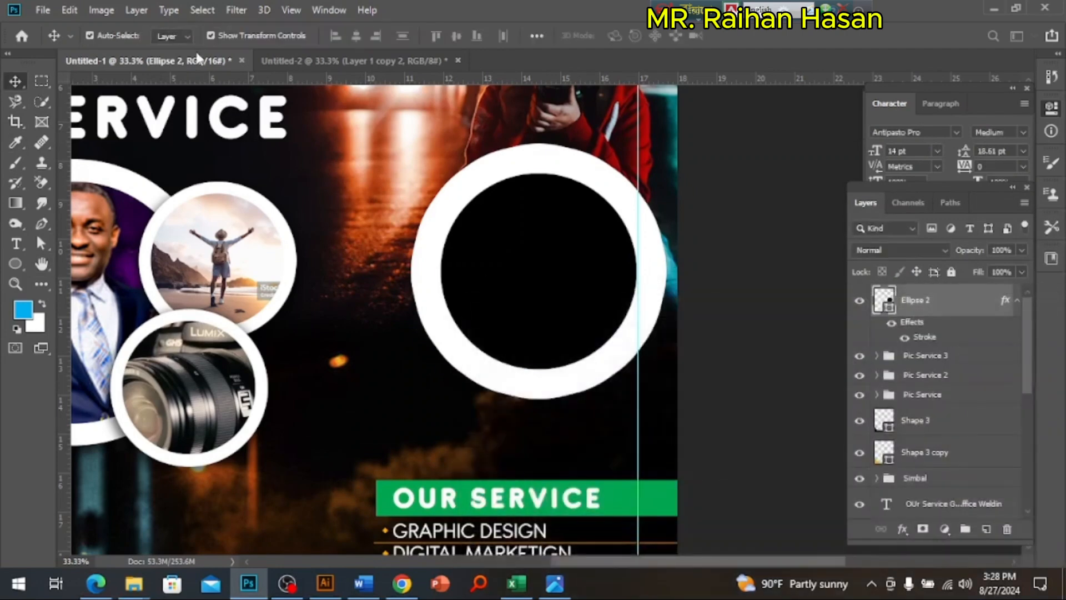
Step: Give the black circle a white shape stroke 44.84 px wide
click(16, 267)
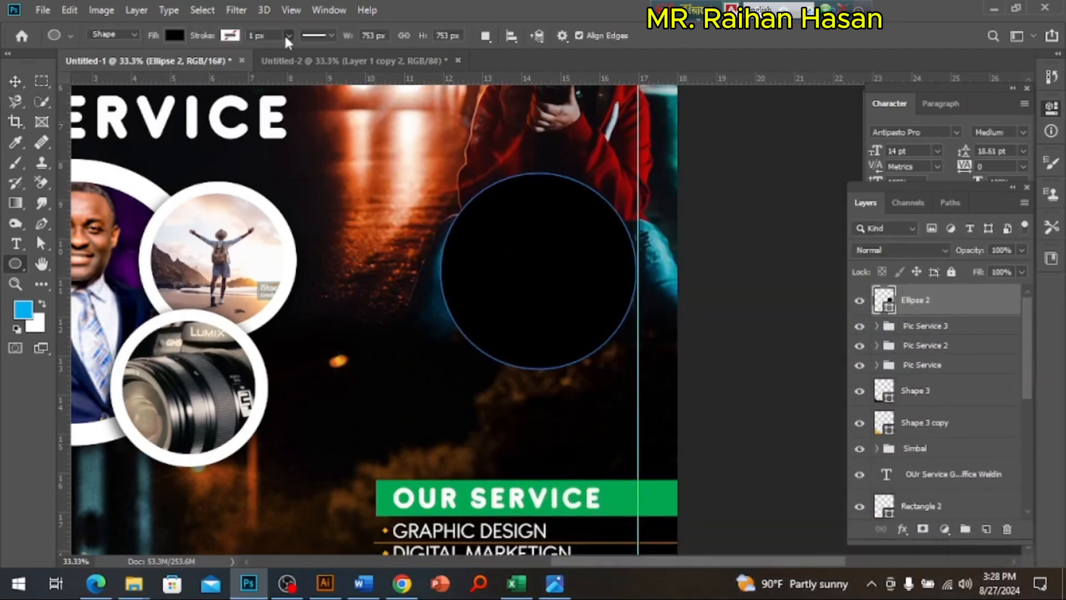
click(289, 35)
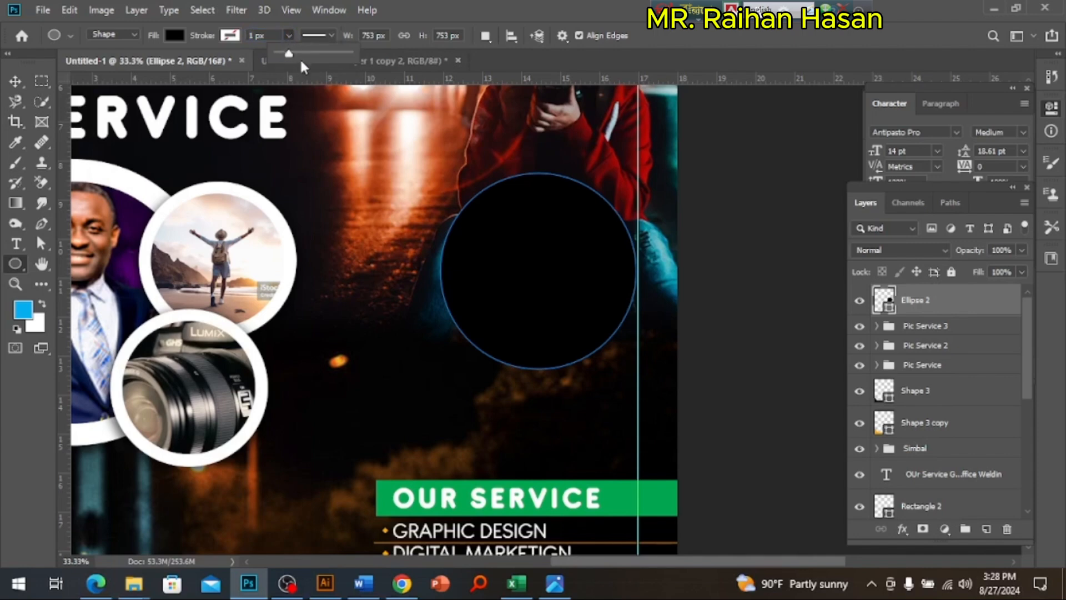
drag(288, 54, 327, 53)
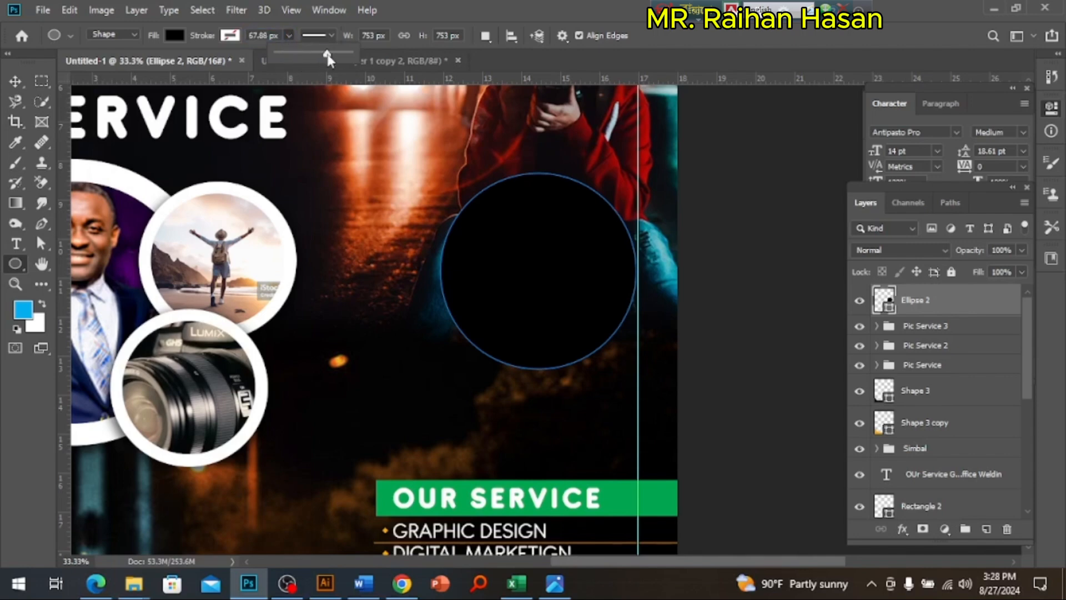
click(230, 36)
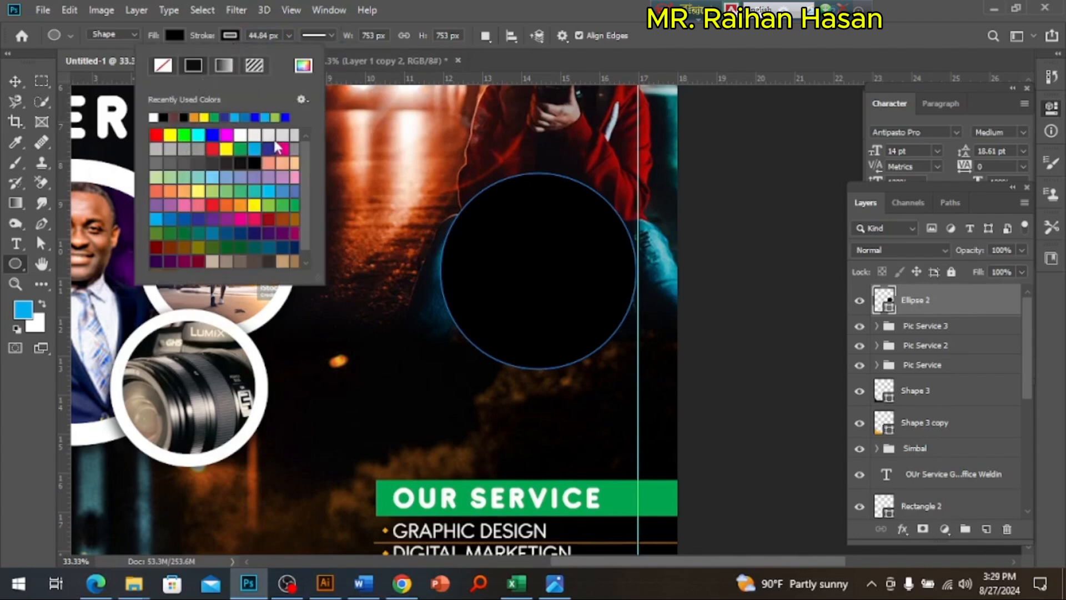
click(240, 135)
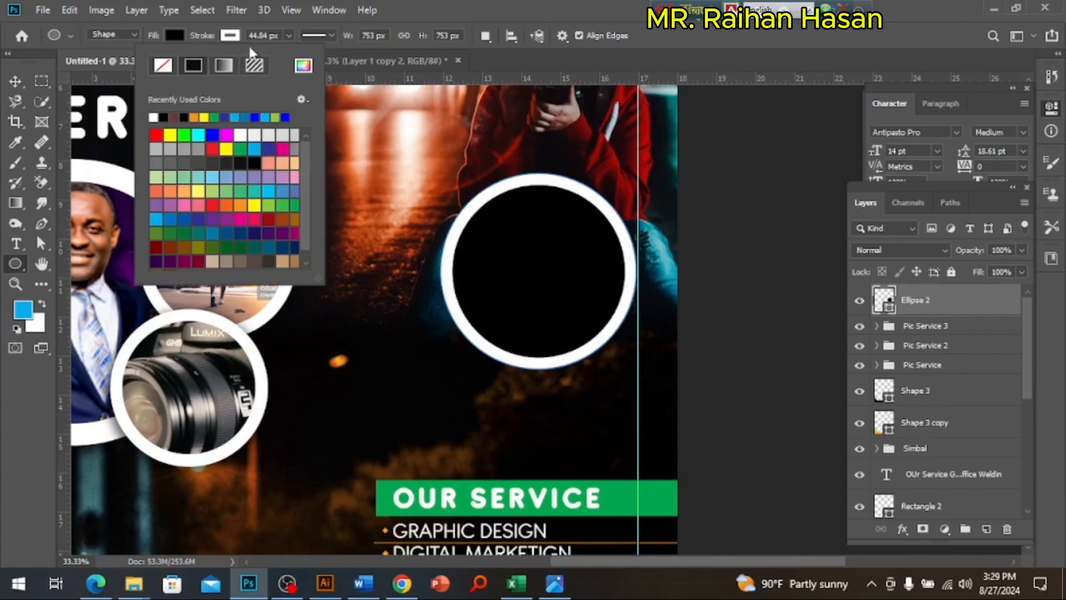
Step: Adjust the black circle's white stroke width to 67.88 px and deselect the shape
click(289, 35)
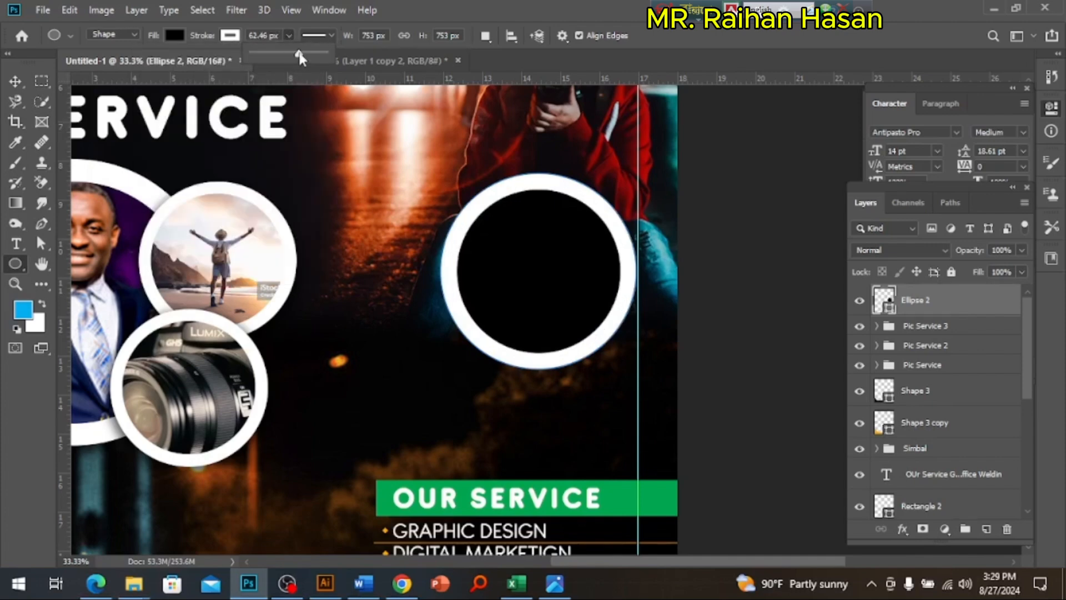
drag(300, 57, 311, 58)
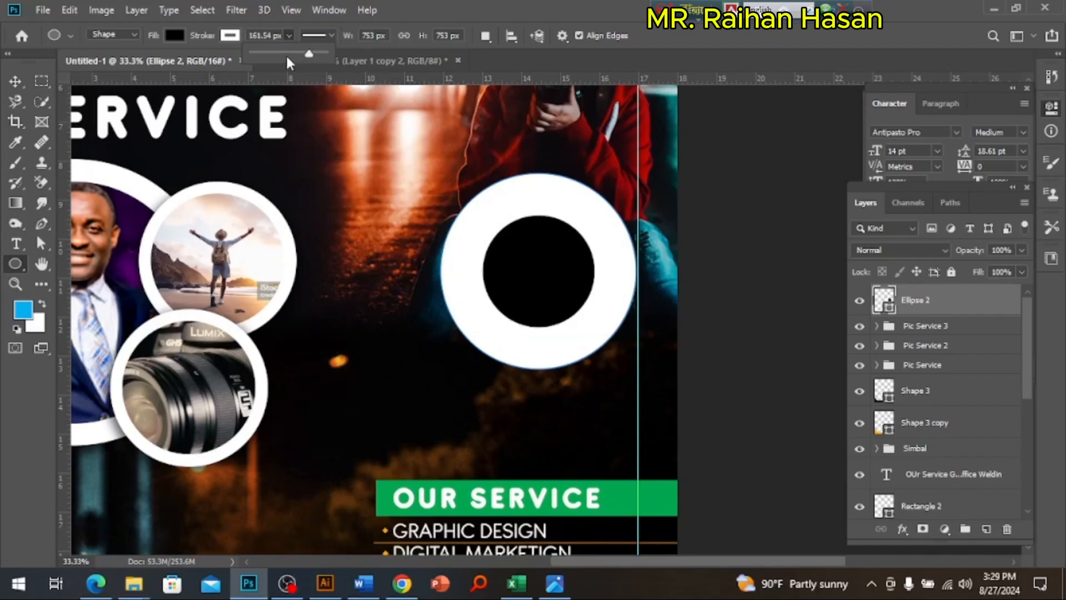
click(287, 53)
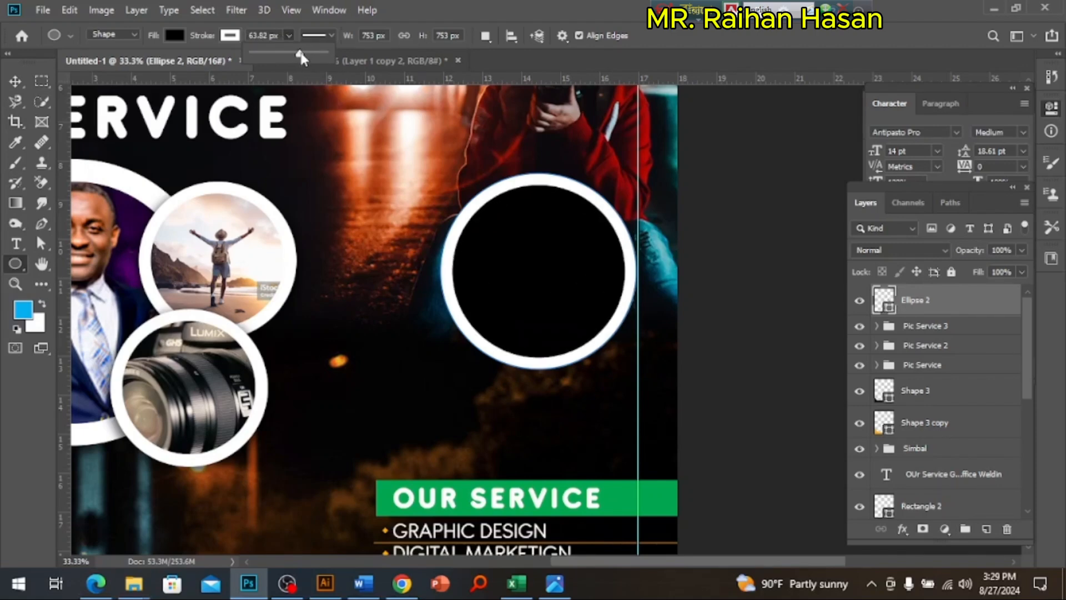
mouse_move(300, 53)
mouse_down()
mouse_move(275, 52)
mouse_move(294, 56)
mouse_up()
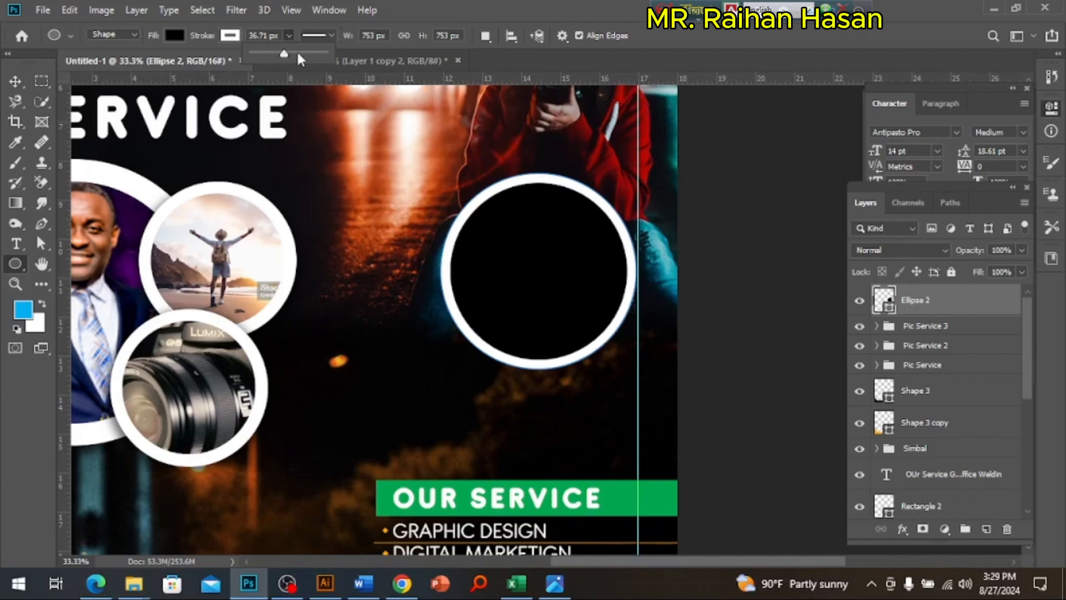
drag(295, 53, 288, 39)
click(289, 35)
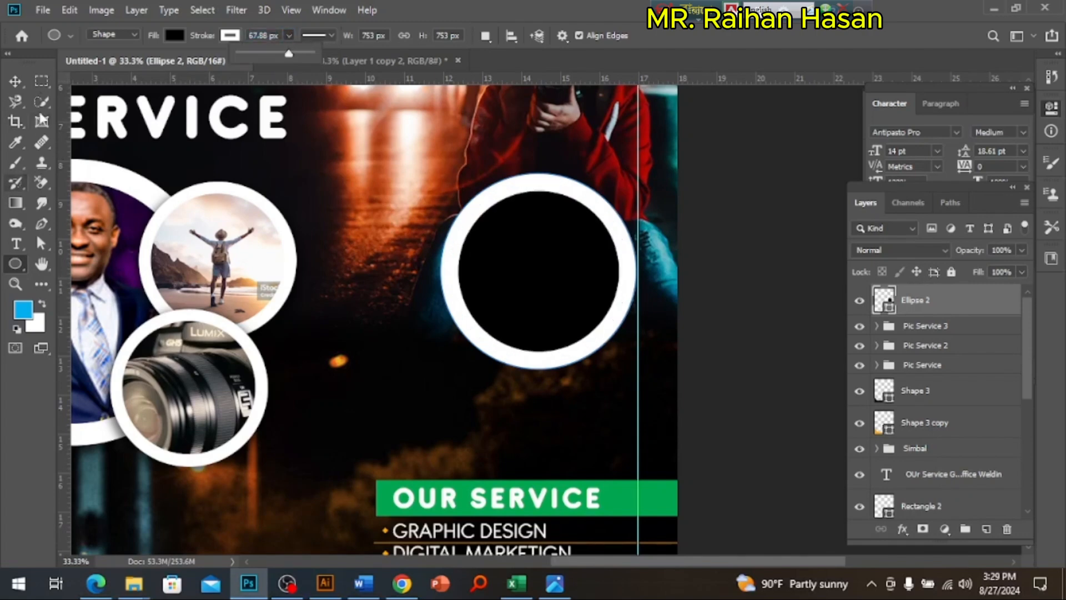
click(15, 81)
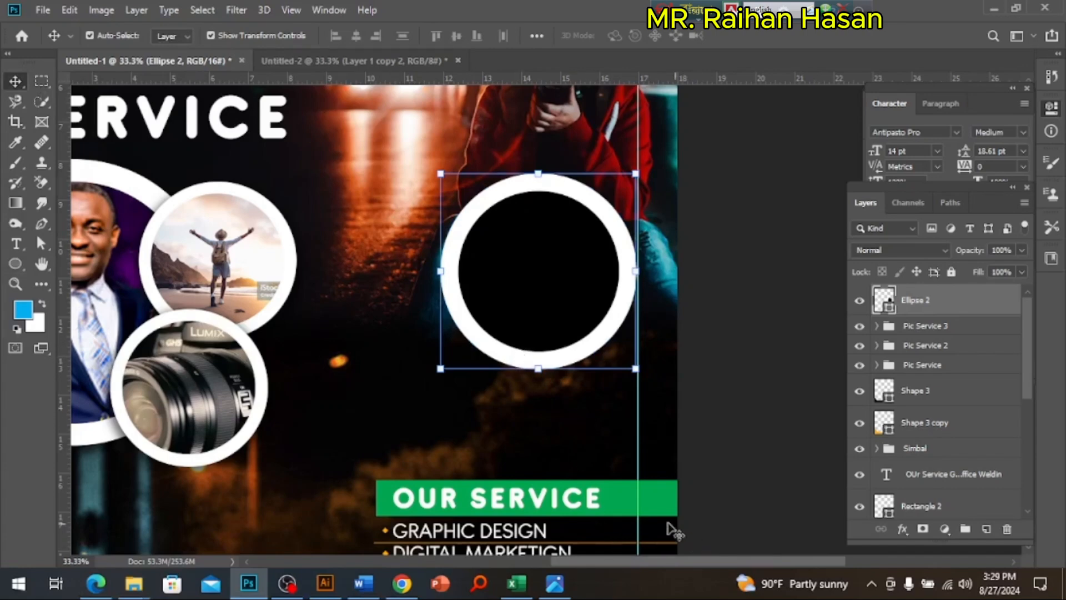
click(714, 406)
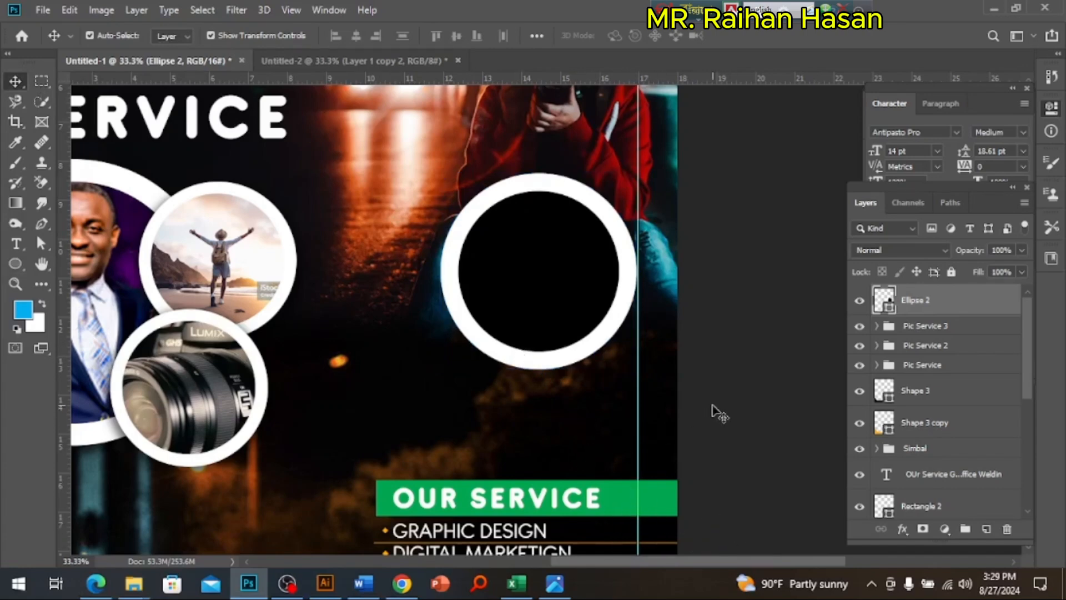
Step: Delete the white-ringed black circle above the OUR SERVICE heading
ctrl+alt+click(494, 336)
ctrl+alt+click(515, 338)
ctrl+click(553, 305)
key(Delete)
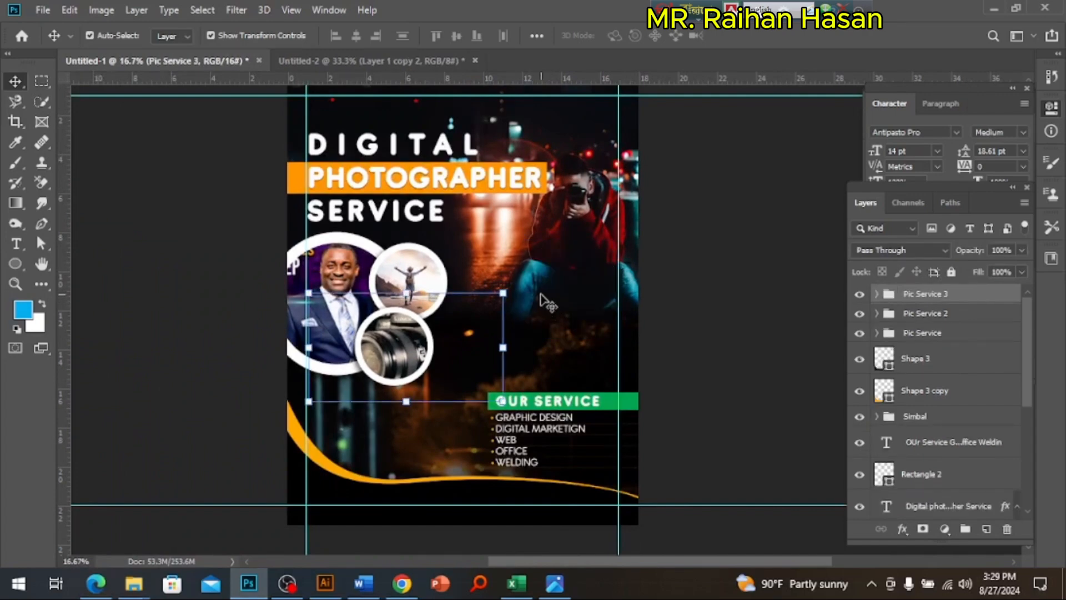
click(555, 583)
click(248, 583)
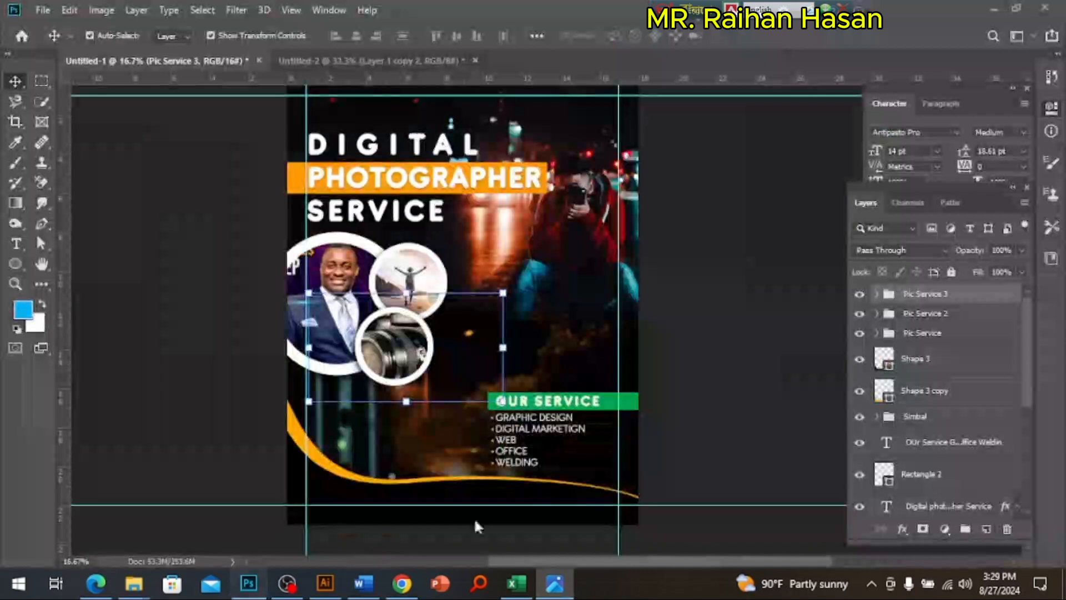
click(707, 450)
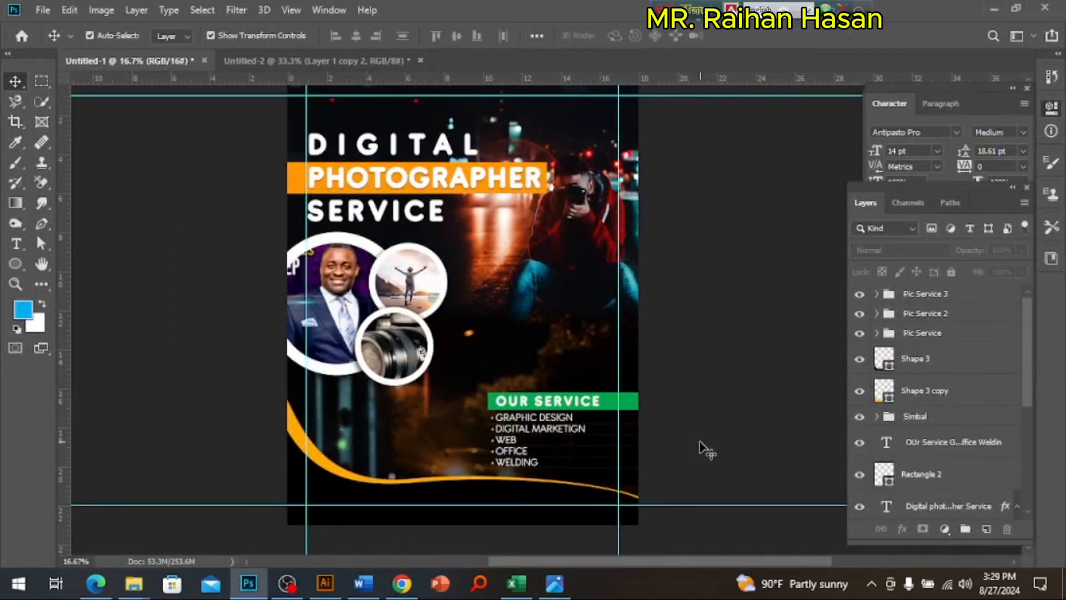
ctrl+click(573, 415)
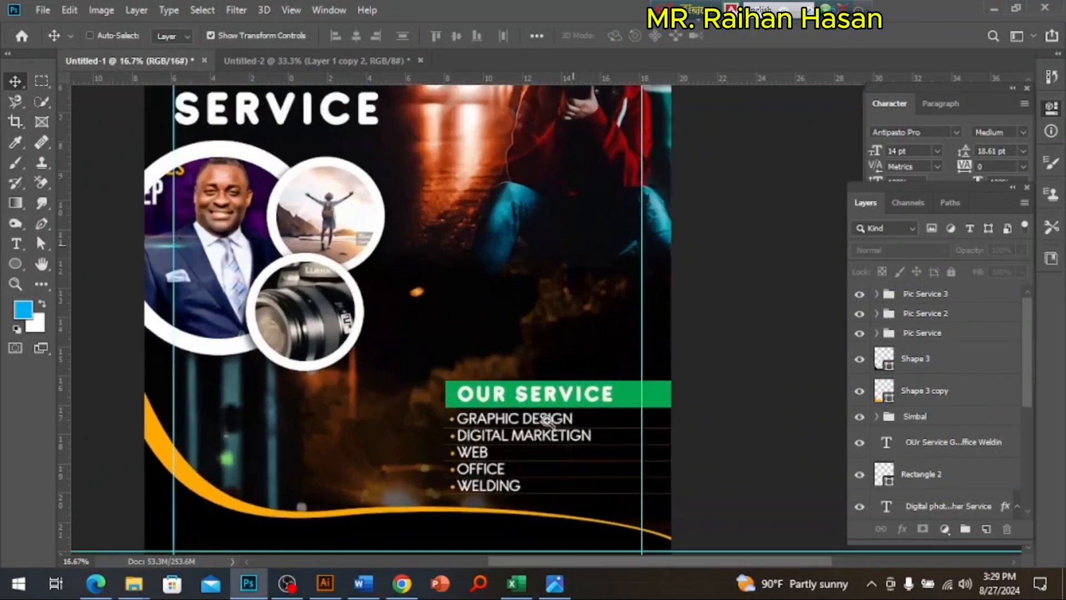
drag(548, 420, 735, 424)
alt+click(623, 382)
drag(616, 376, 621, 418)
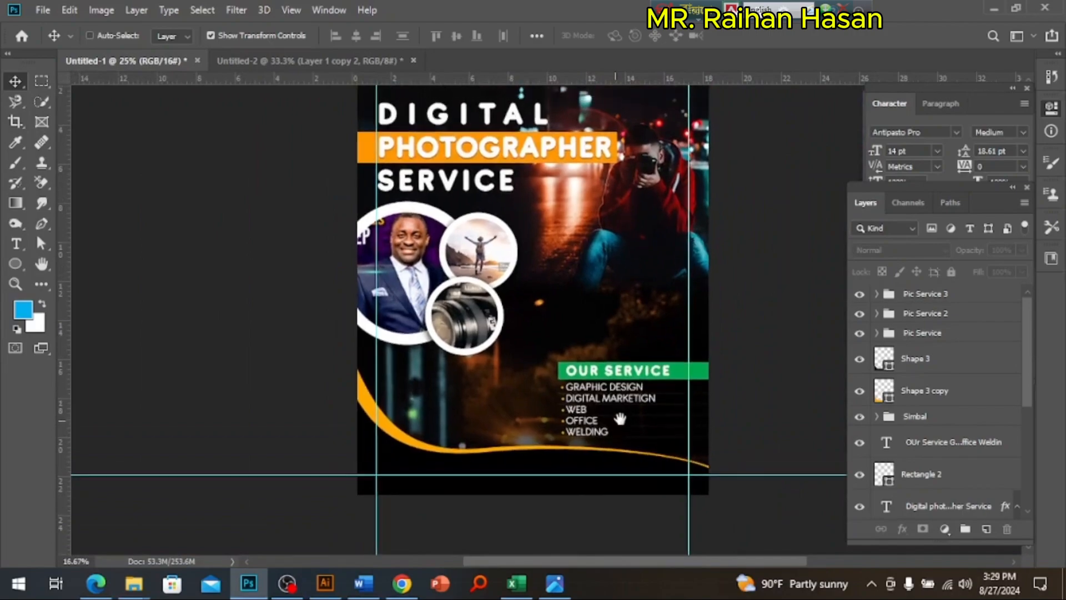